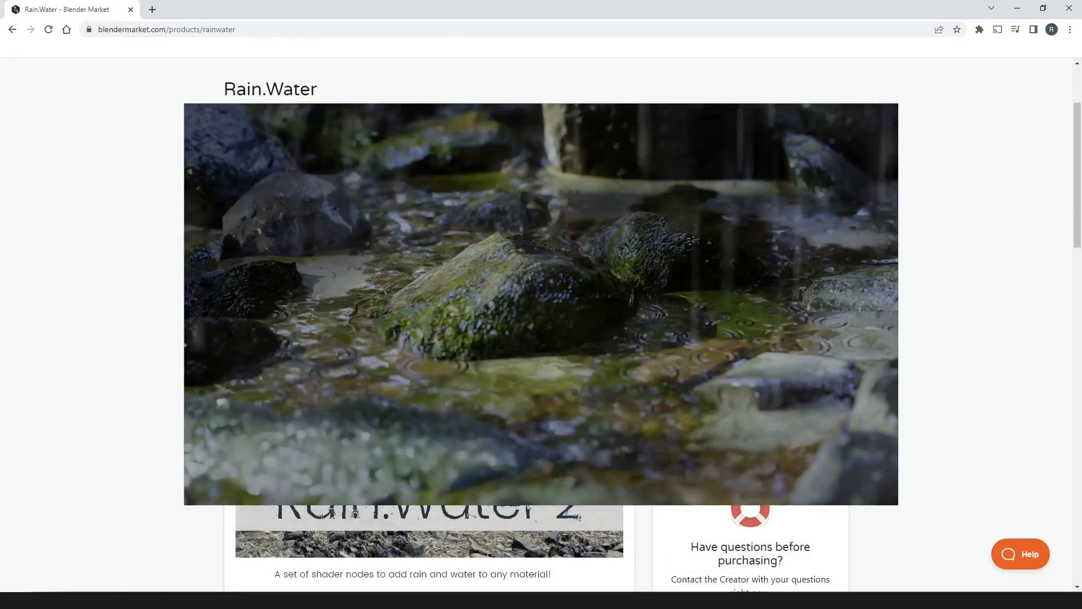
Step: Review the Rain.Water product page, including its description, the Rain.Water Manager installation instructions and the installation tutorial video
scroll(176, 334, down, 8)
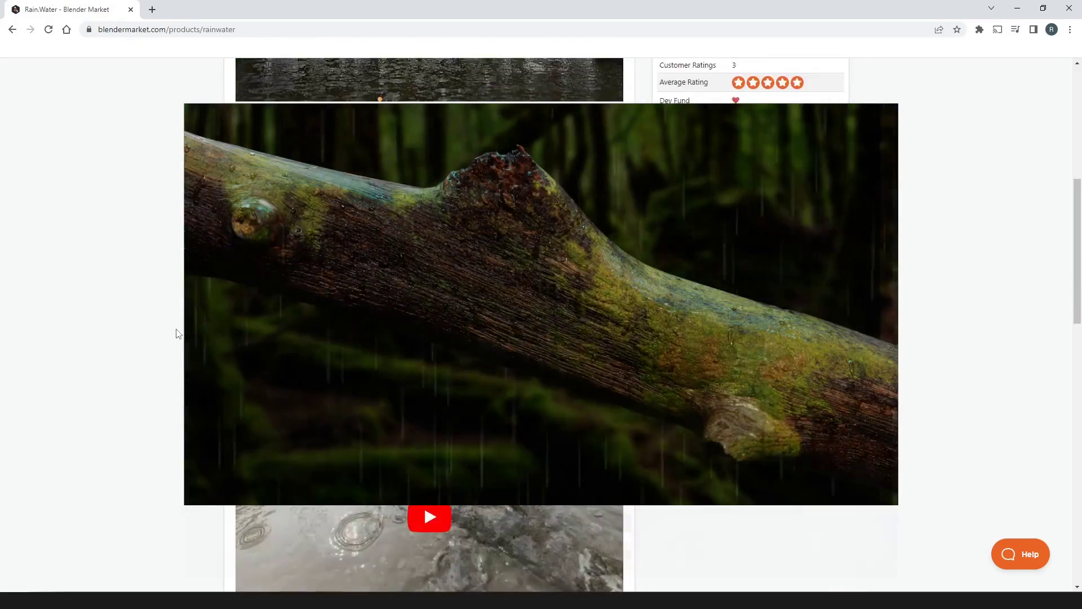
scroll(176, 334, down, 5)
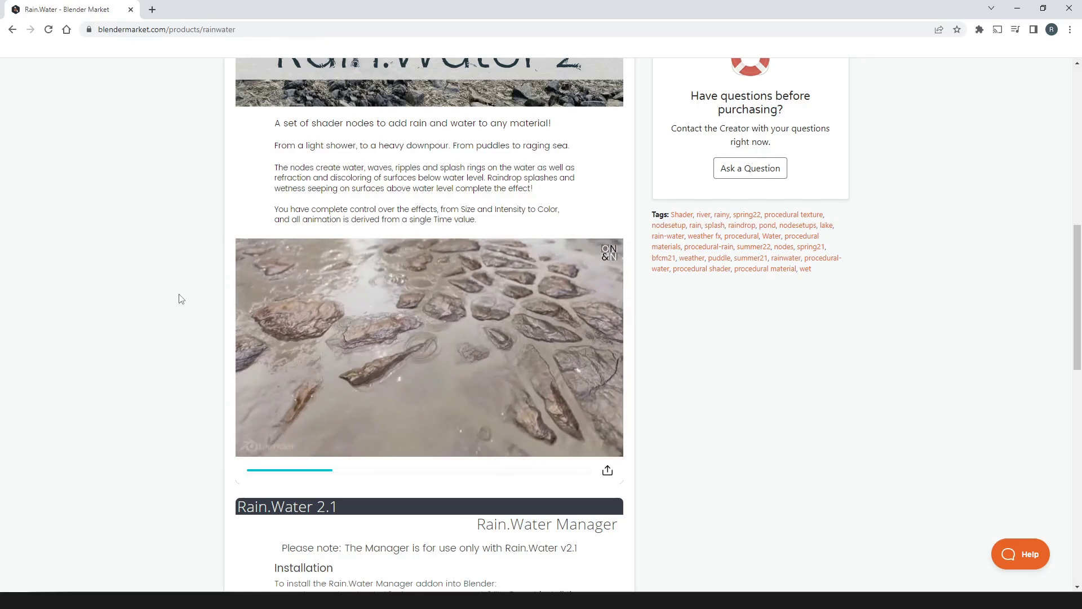
scroll(181, 299, down, 2)
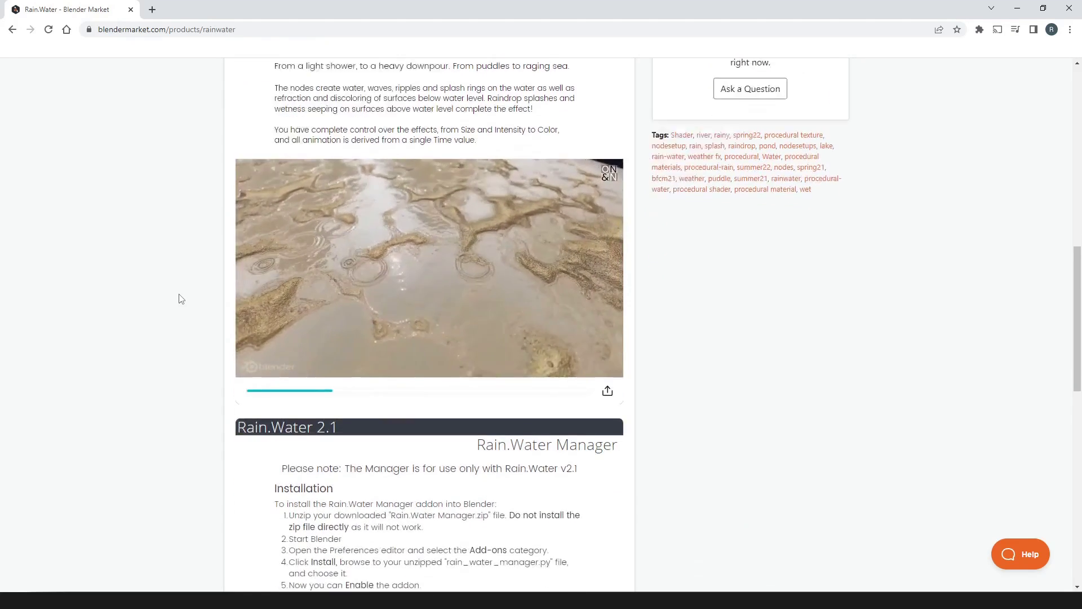
scroll(181, 298, down, 6)
click(434, 359)
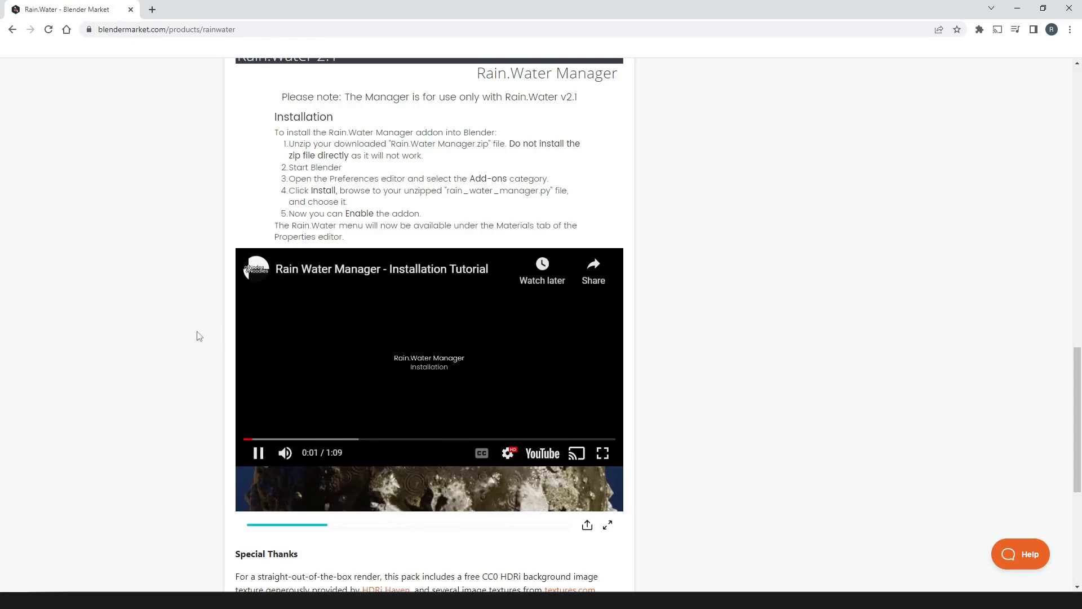
scroll(186, 338, up, 15)
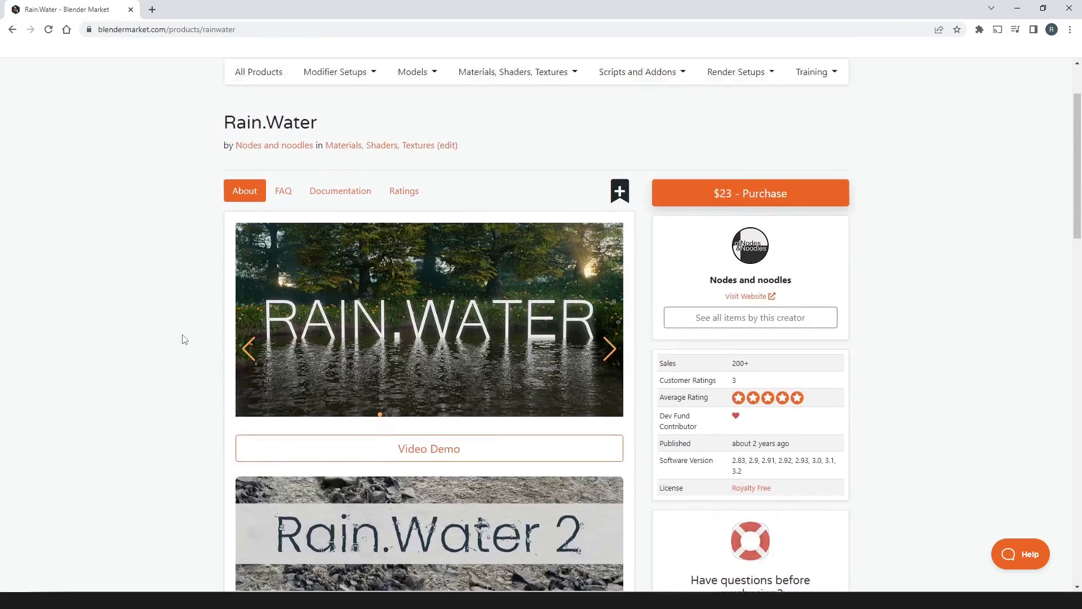
scroll(182, 339, up, 2)
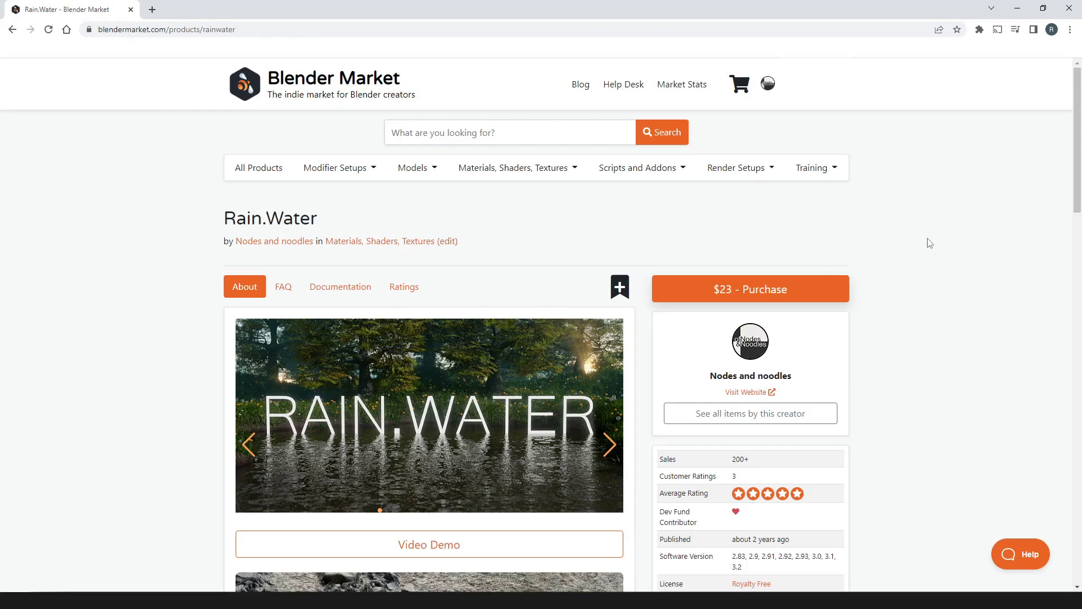
Step: Switch to the desktop's Rain.Water folder and examine the downloaded blend file, textures archive and Rain.Water Manager archive
click(1017, 8)
click(442, 286)
click(426, 226)
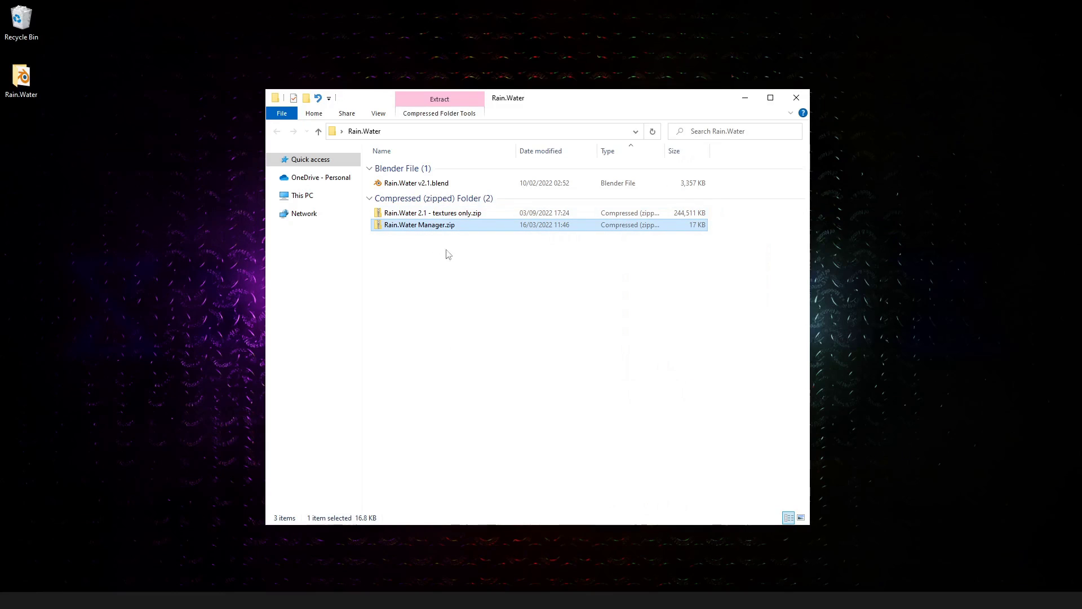
click(445, 182)
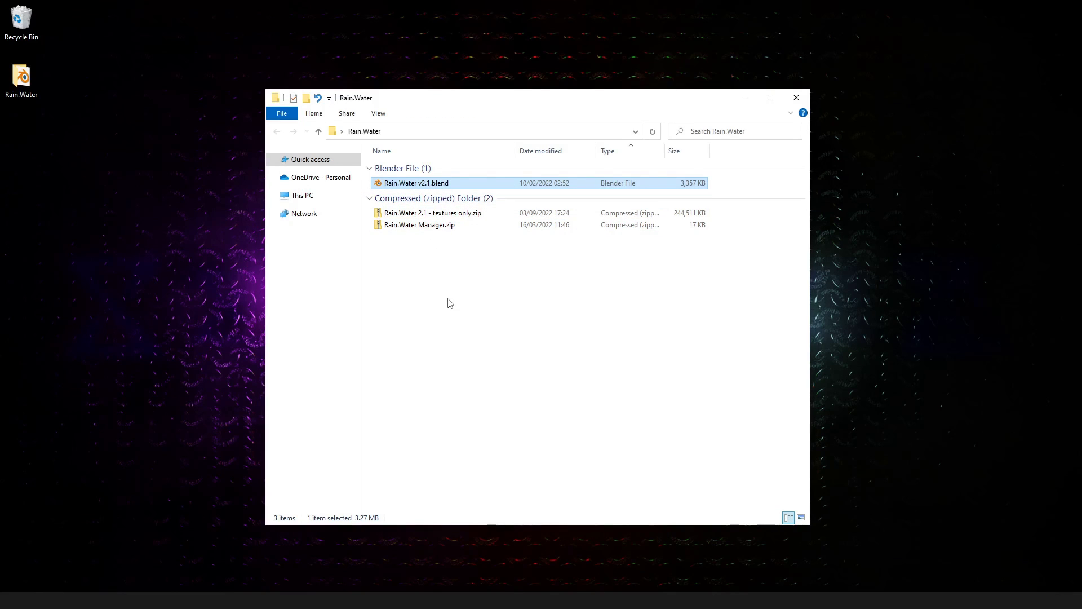
click(451, 213)
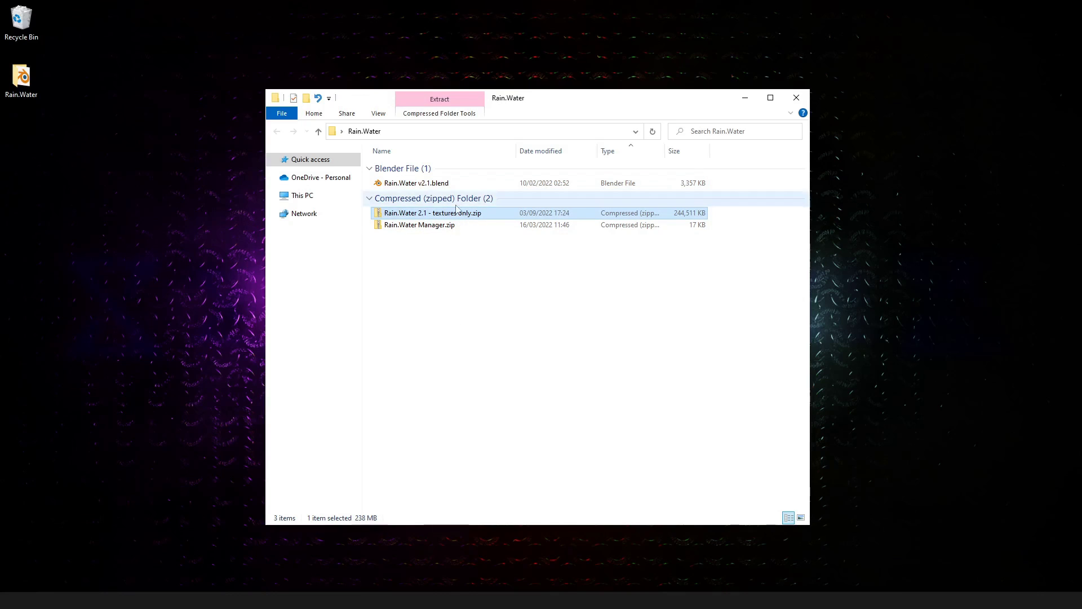
click(451, 182)
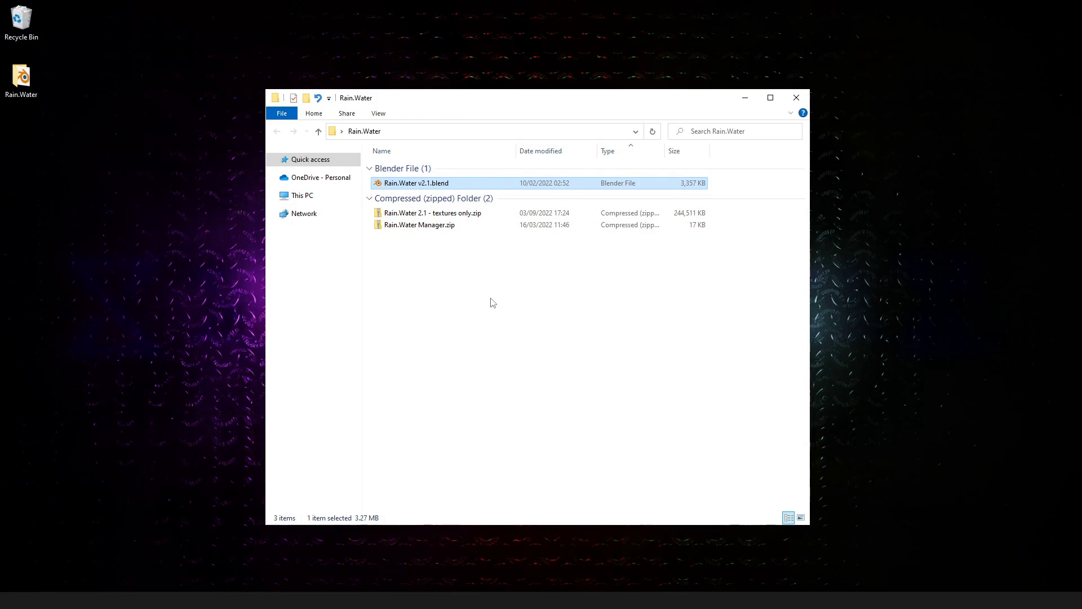
Step: Extract Rain.Water Manager.zip inside the Rain.Water folder and open the extracted Rain.Water Manager folder
click(441, 225)
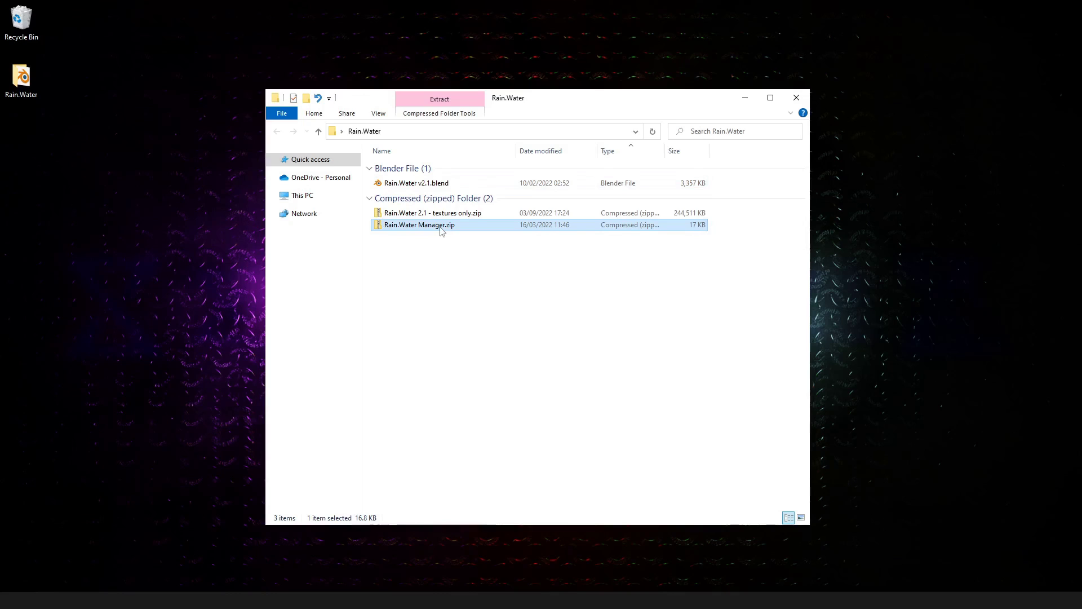
right_click(442, 230)
mouse_move(564, 289)
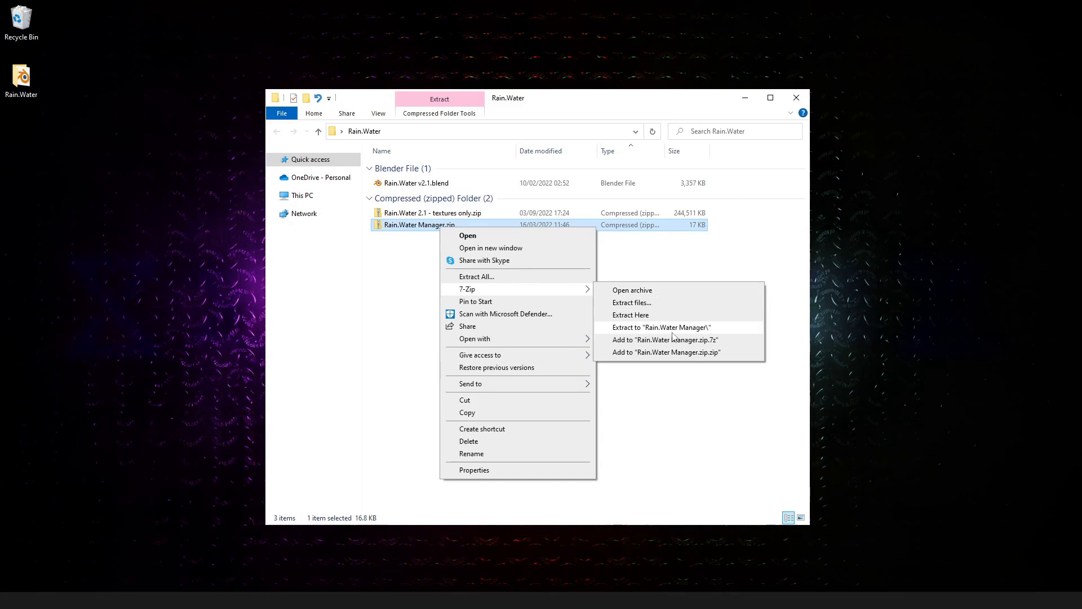
click(608, 315)
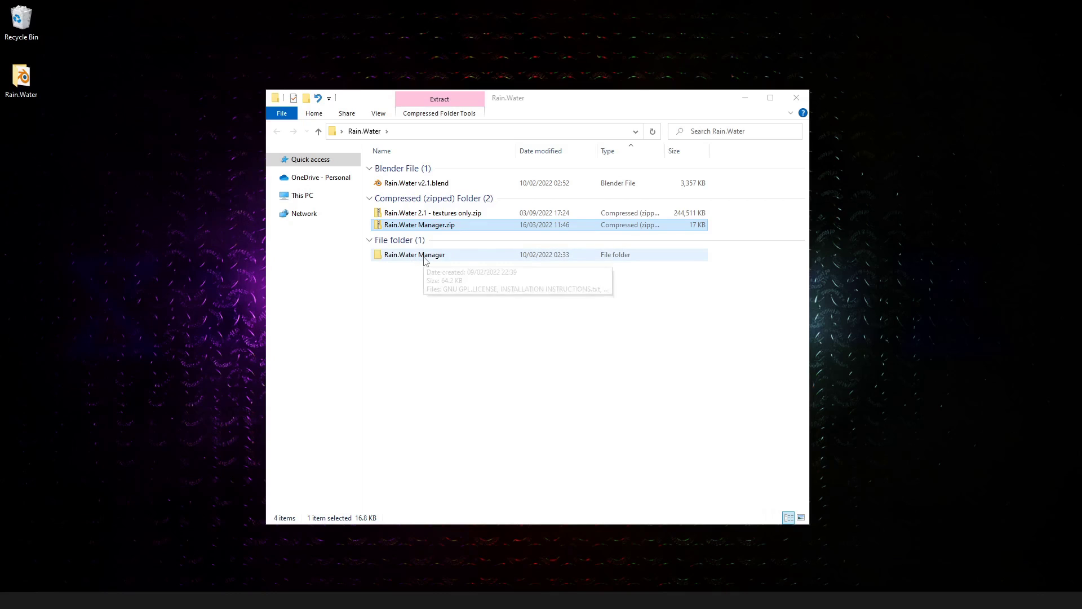
double_click(425, 257)
click(431, 204)
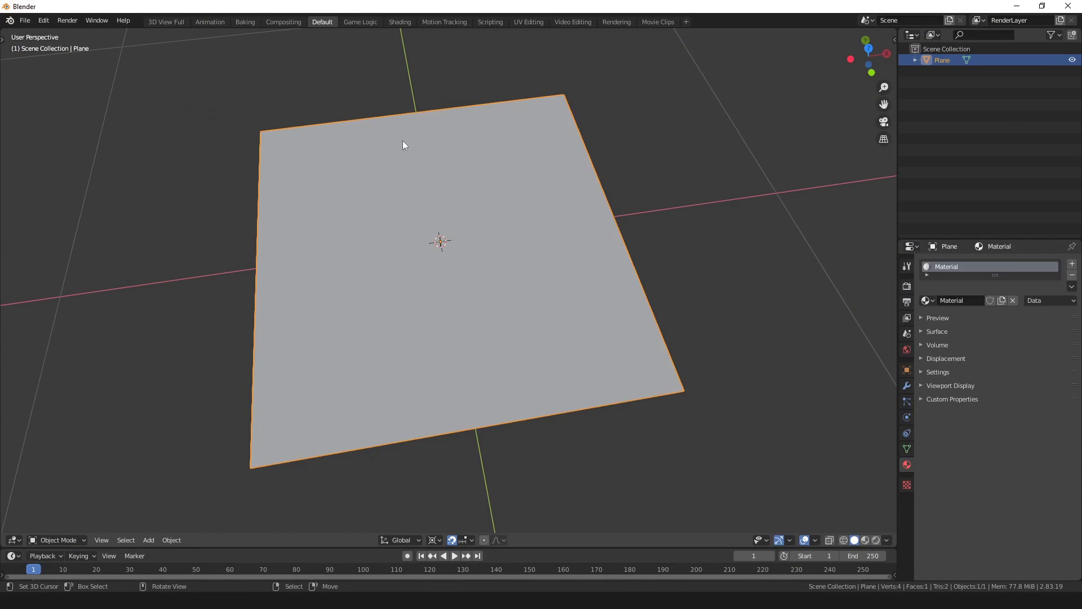
Step: Switch to Blender and install the add-on file rain_water_manager.py from the Rain.Water Manager folder inside Rain.Water on the Desktop
click(43, 21)
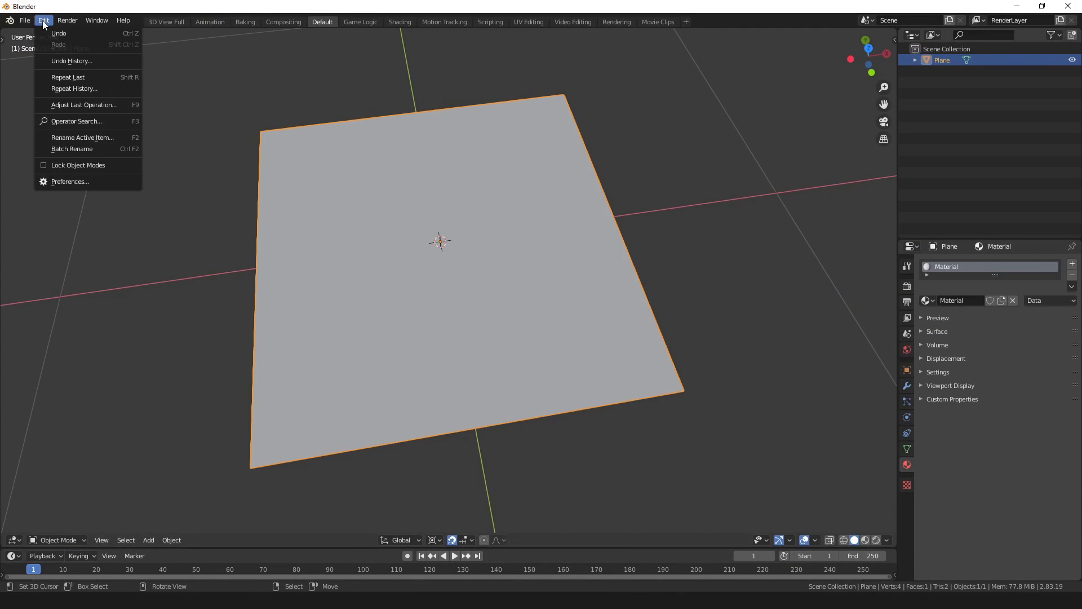
click(89, 181)
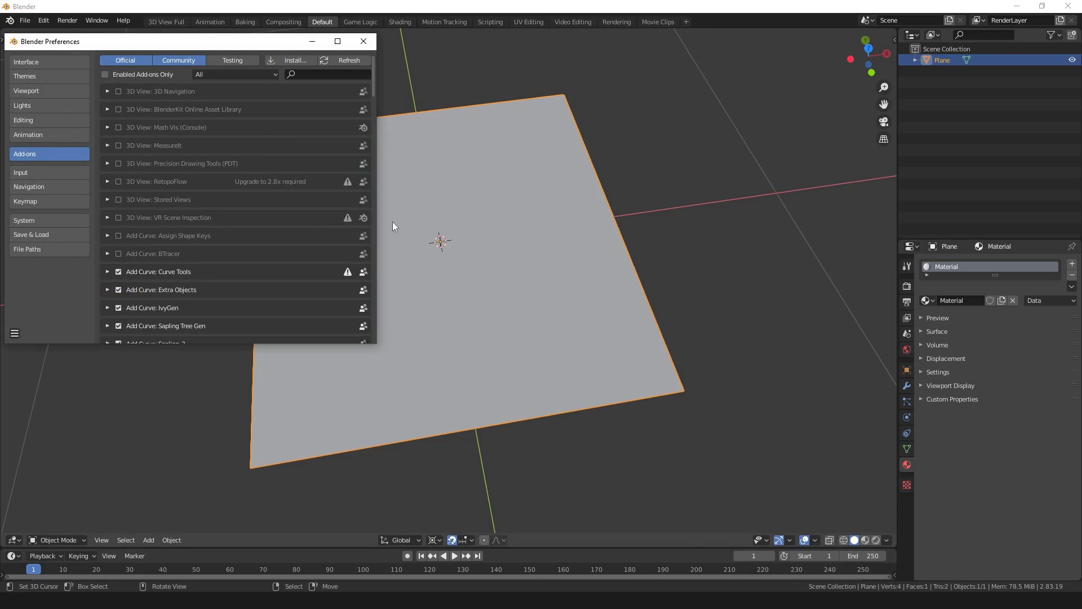
drag(357, 110, 355, 115)
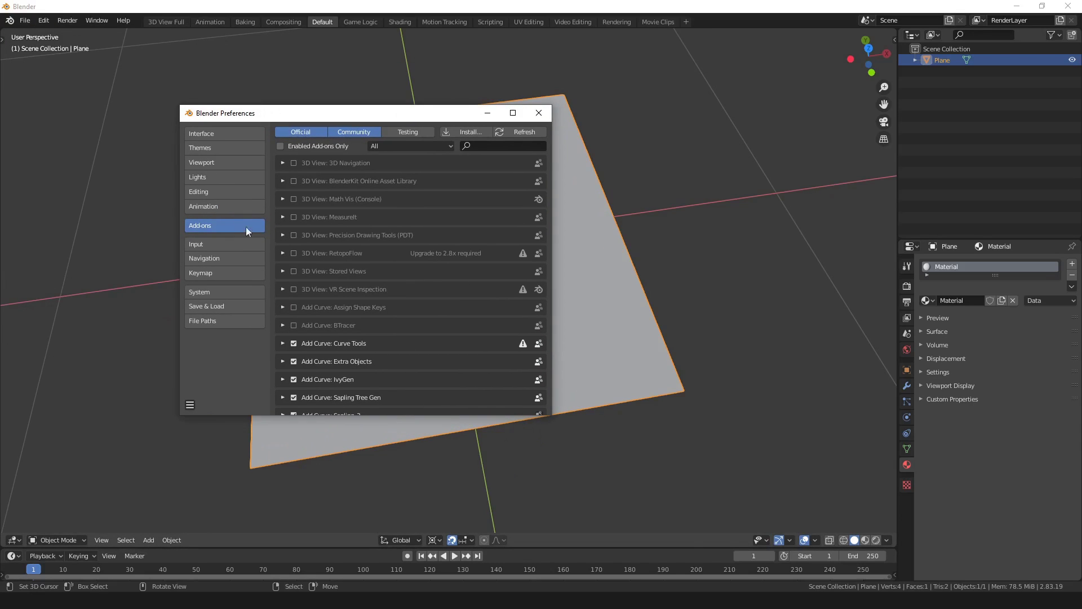
click(467, 132)
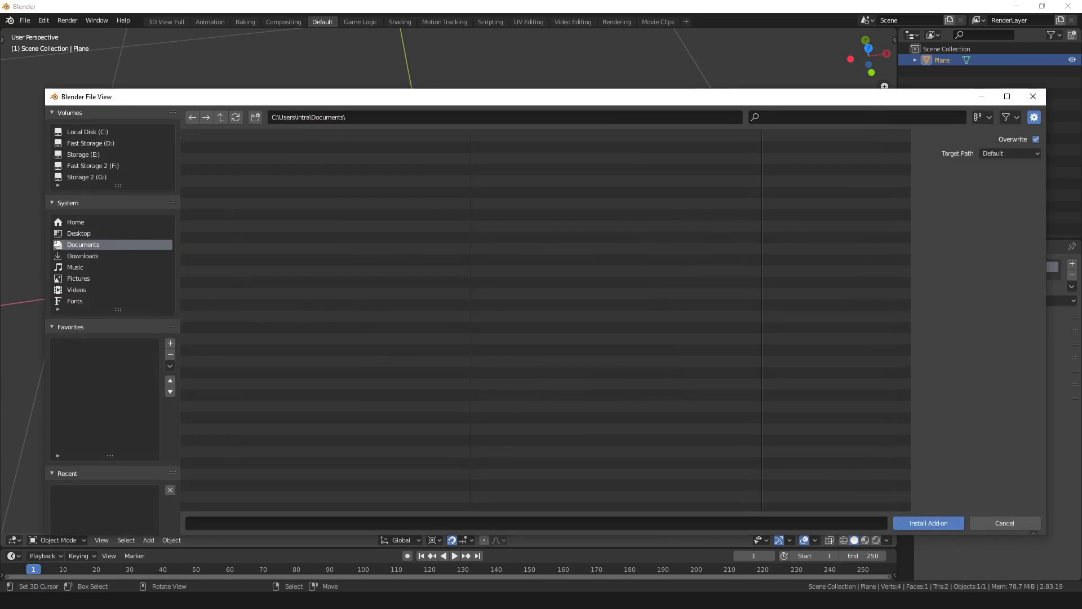
click(112, 234)
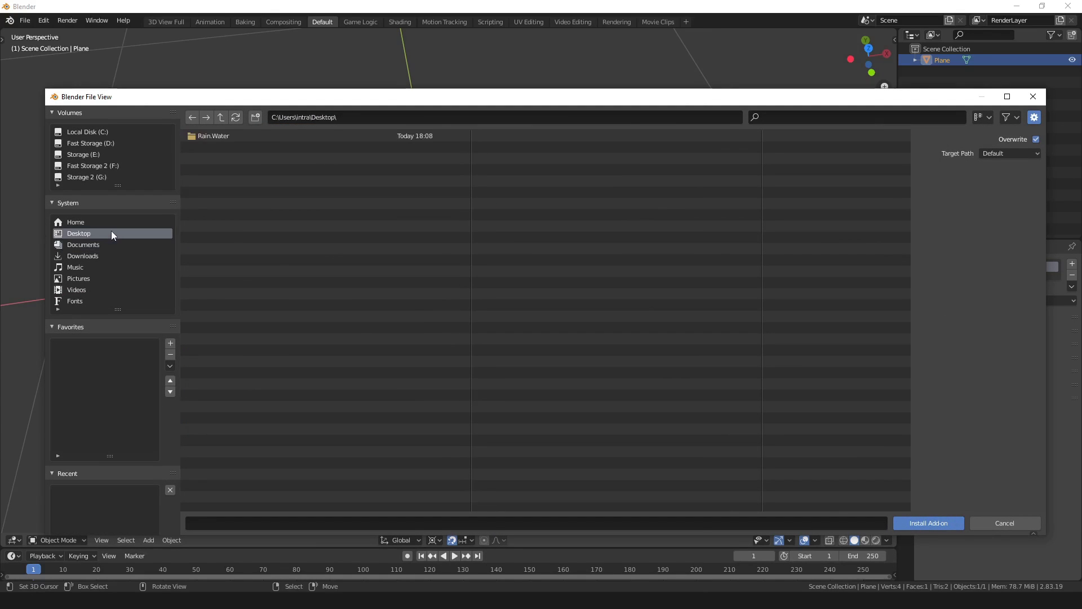
double_click(239, 135)
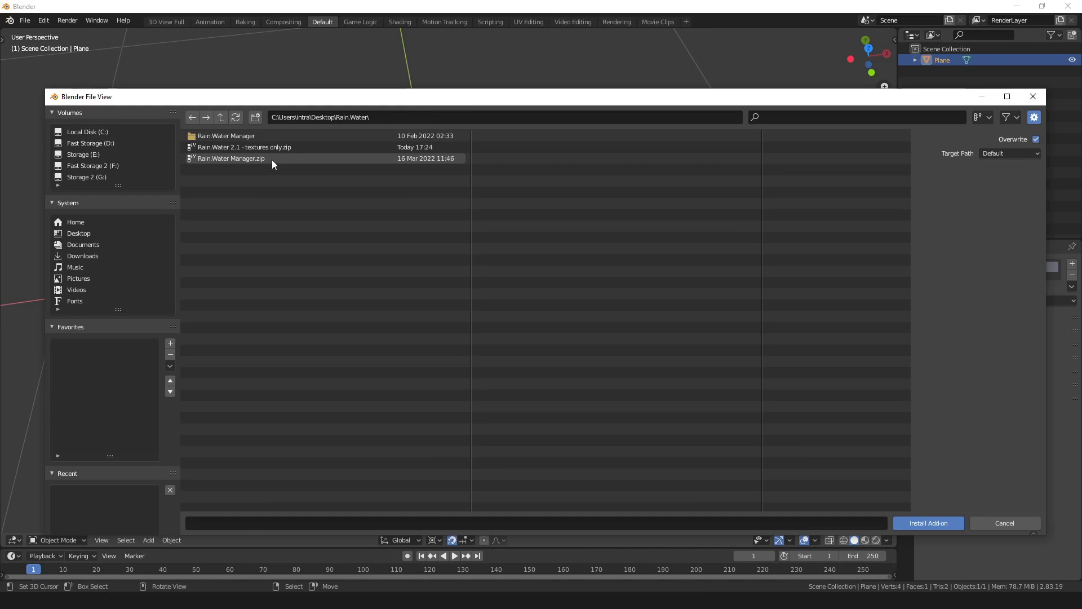
double_click(250, 134)
click(249, 136)
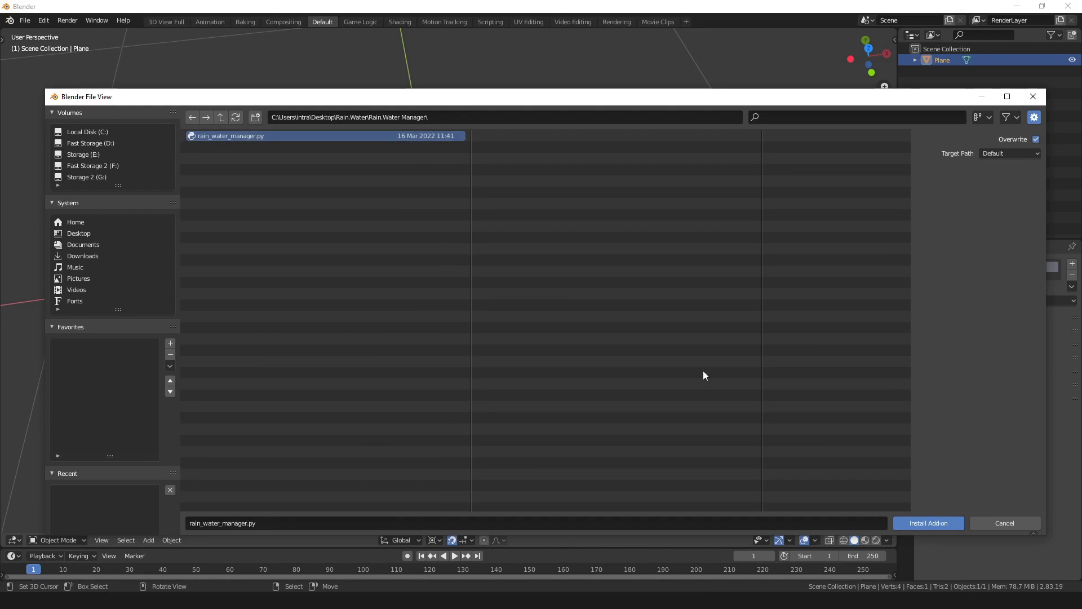
click(928, 521)
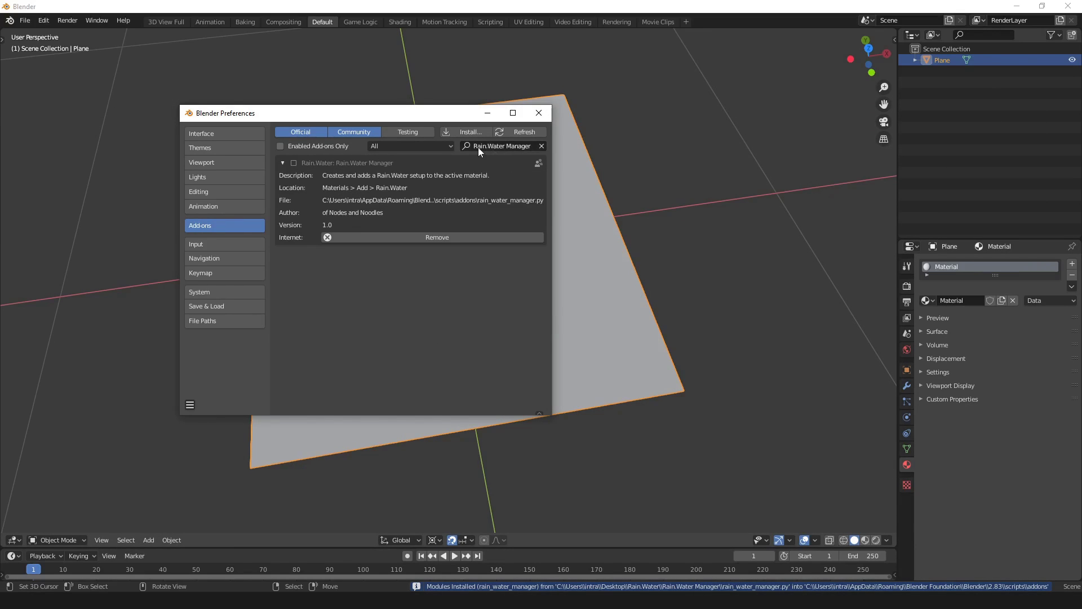
Step: Enable the Rain.Water Manager add-on, close the preferences and expand the Rain.Water section in the plane's material properties
click(293, 163)
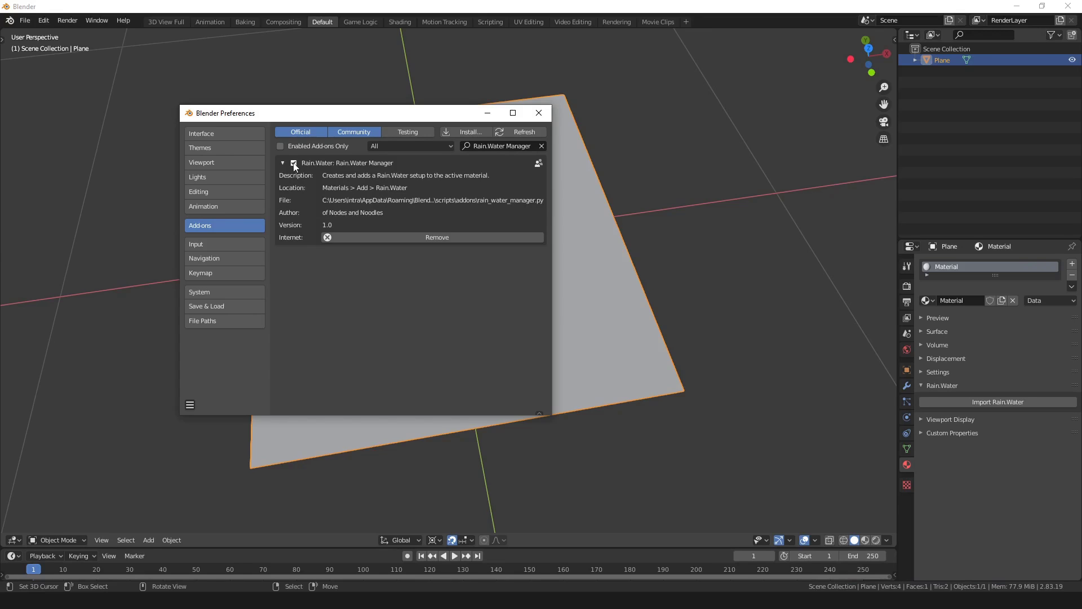
click(539, 114)
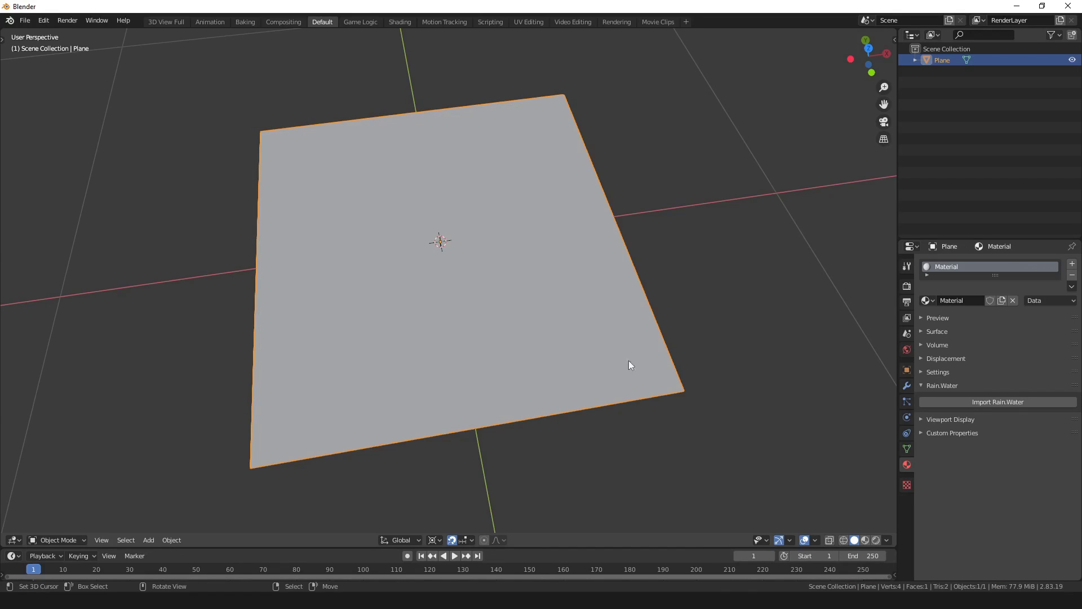
click(925, 386)
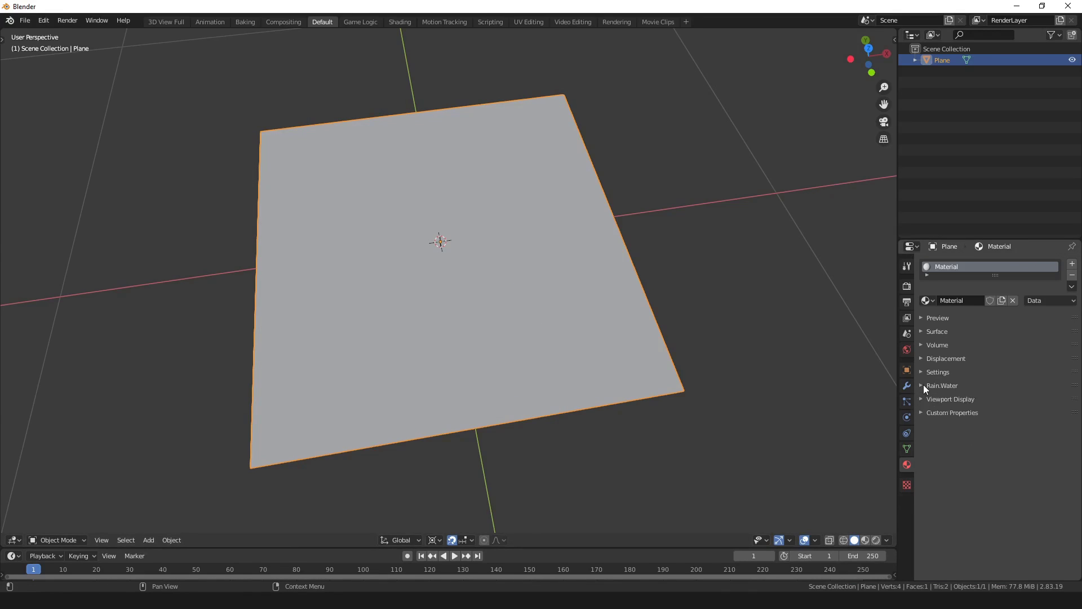
click(924, 385)
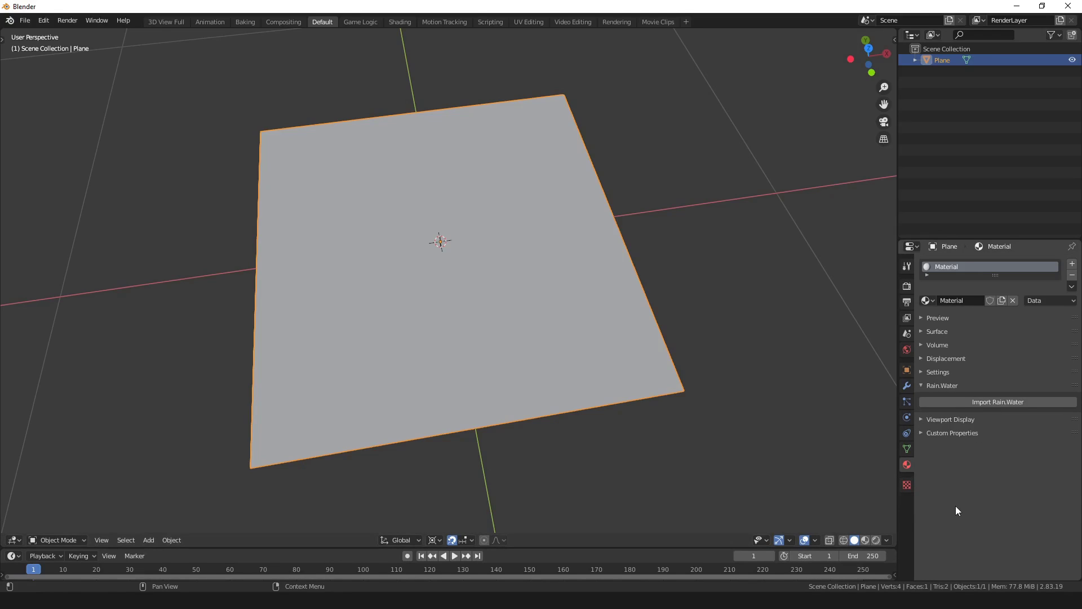
Step: Import the Rain.Water setup from Rain.Water v2.1.blend in the Desktop's Rain.Water folder
click(1001, 400)
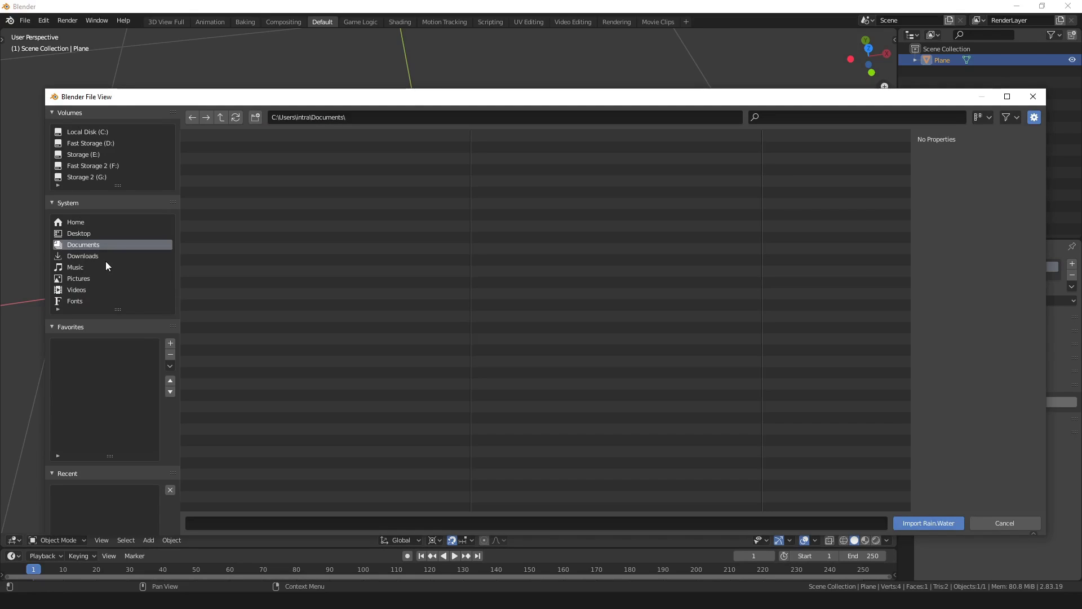
click(105, 233)
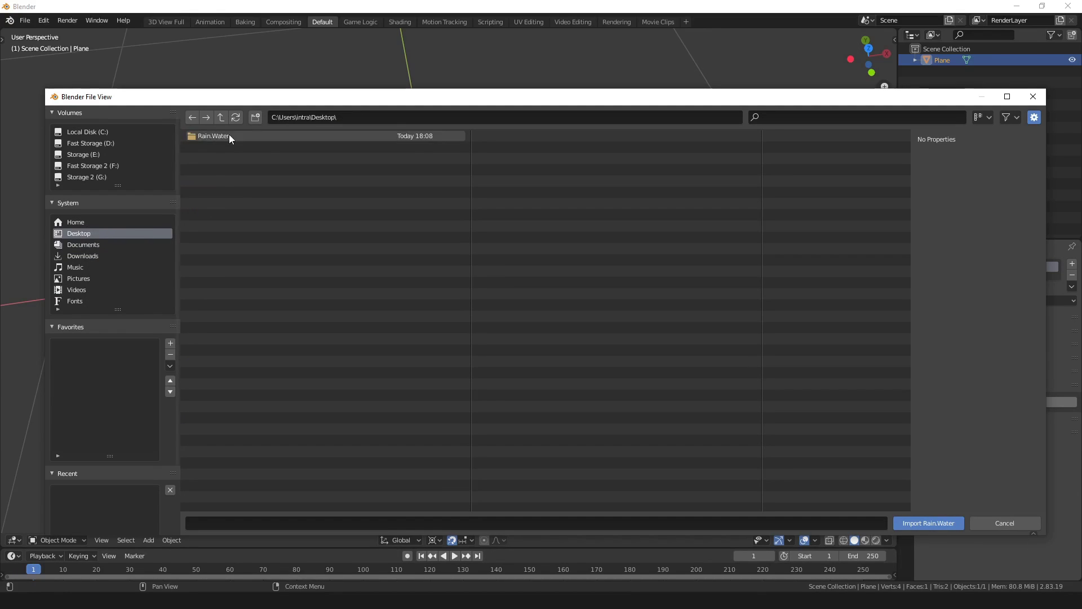
double_click(229, 135)
click(250, 147)
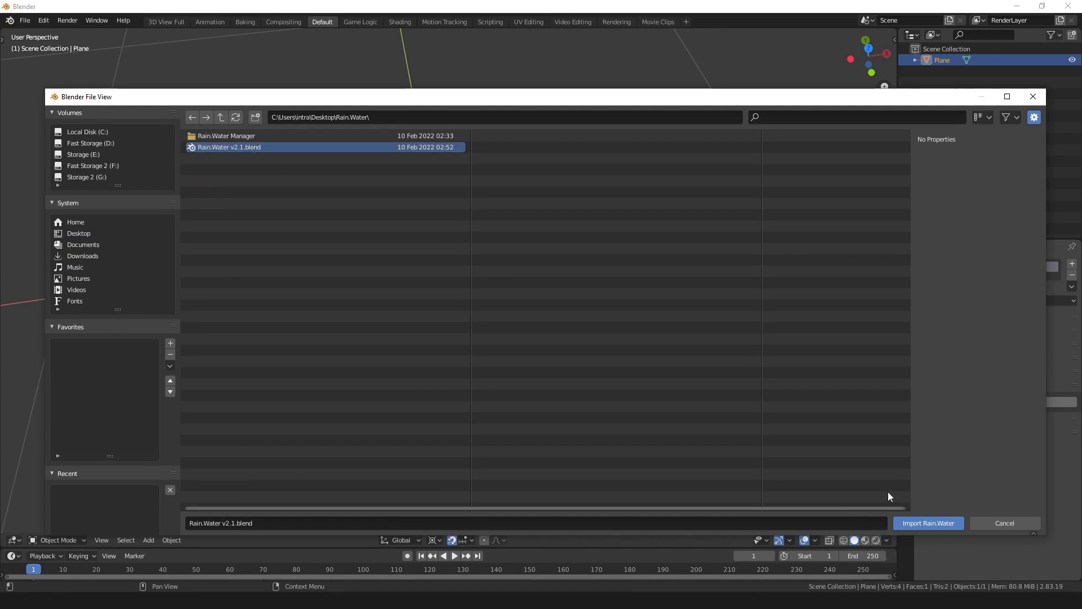
click(933, 523)
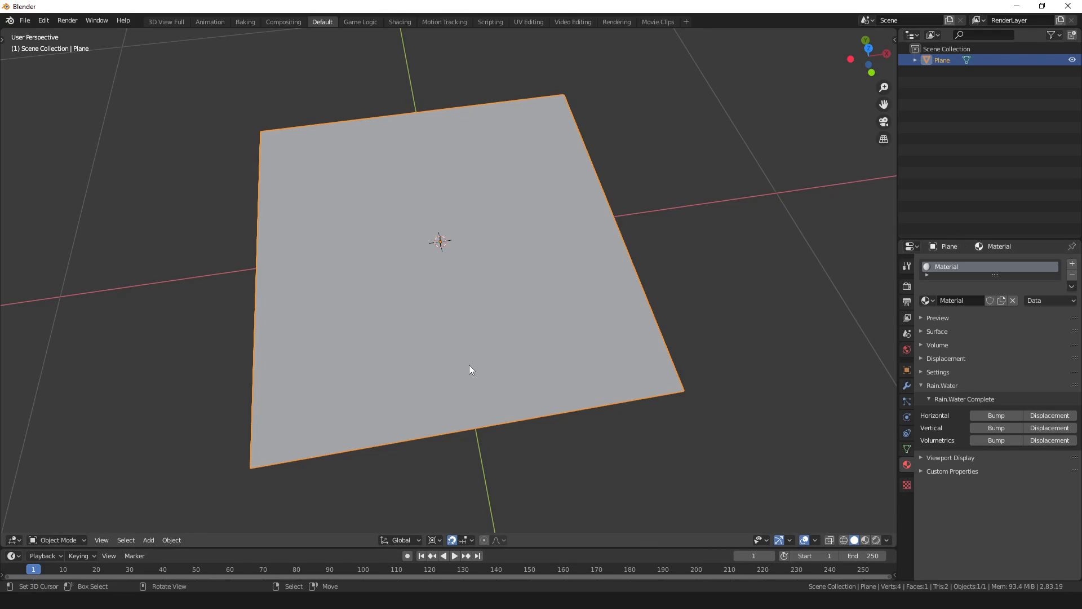
Step: Show the viewport's transform sidebar and rename the plane's material to Water
key(n)
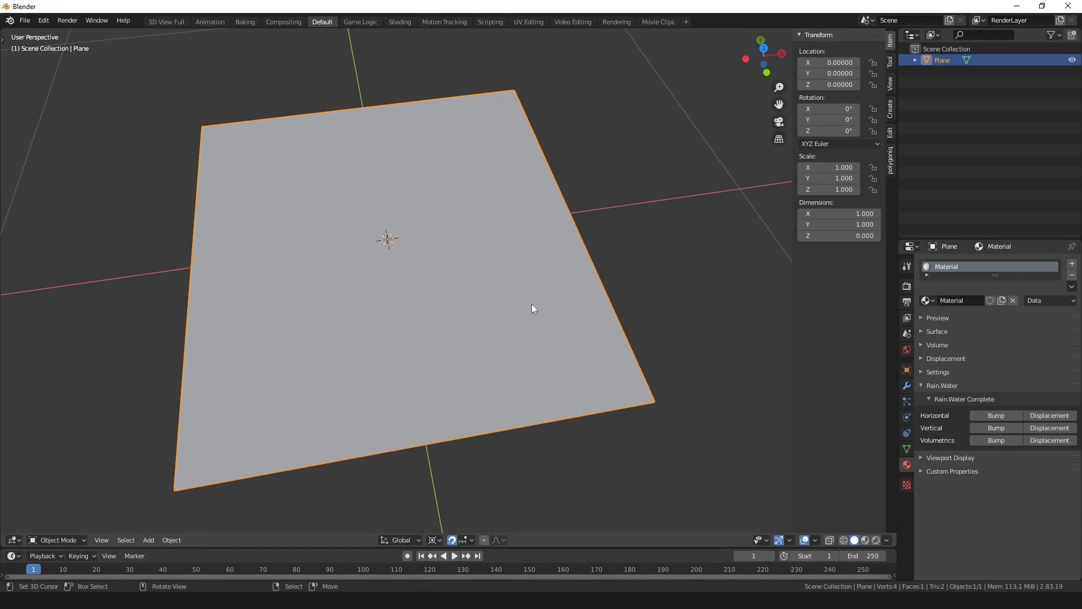
mouse_move(532, 305)
middle_down()
mouse_move(556, 305)
mouse_move(546, 330)
mouse_move(553, 301)
middle_up()
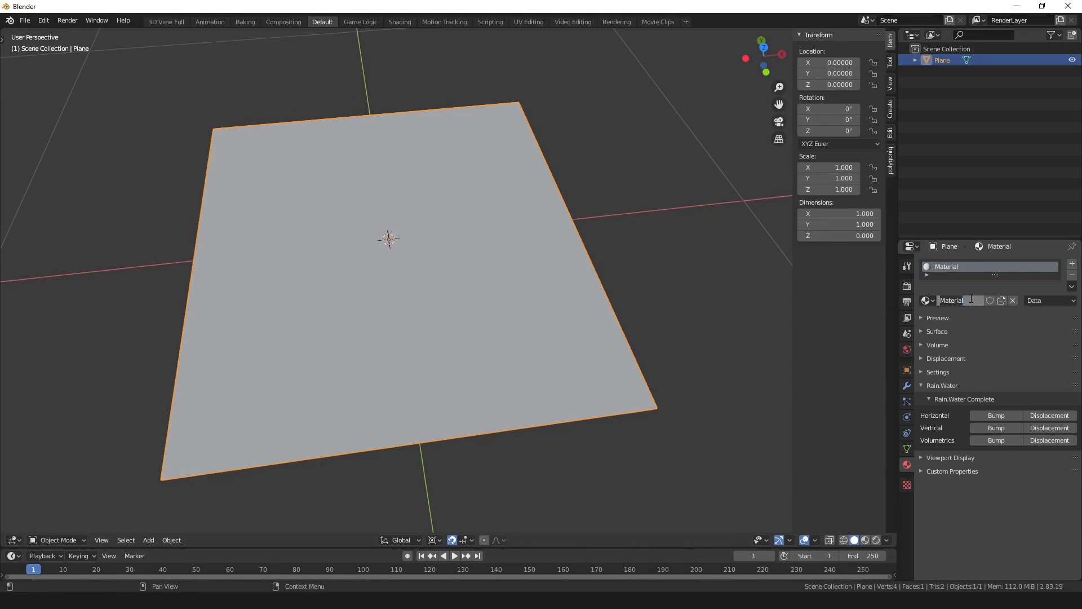
text(Water)
key(Return)
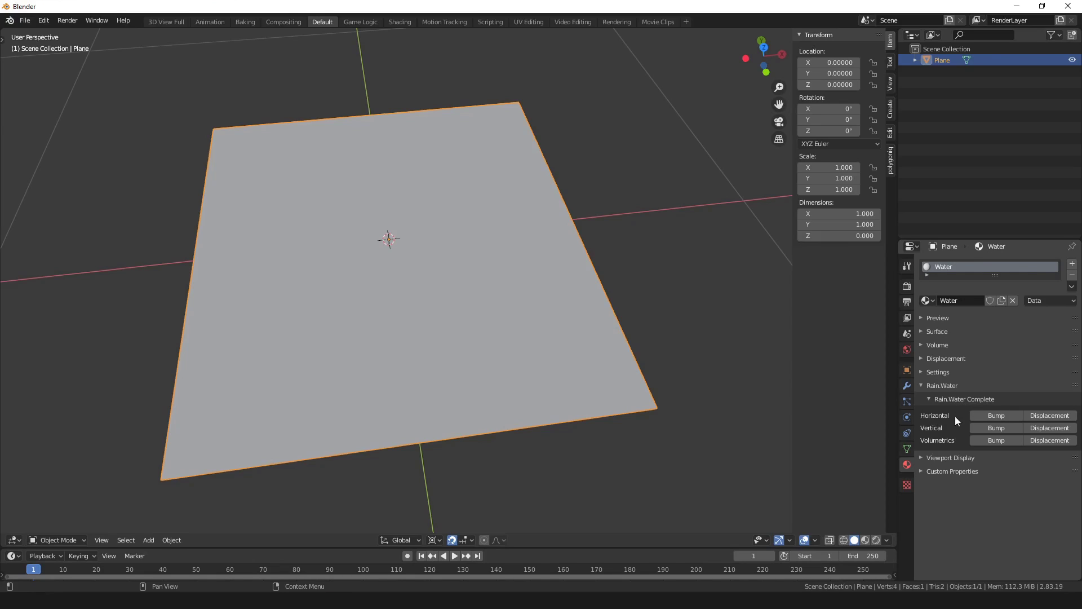
Step: Add the Horizontal Bump version of Rain.Water to the Water material and play the animation in Material Preview shading
click(994, 416)
key(z)
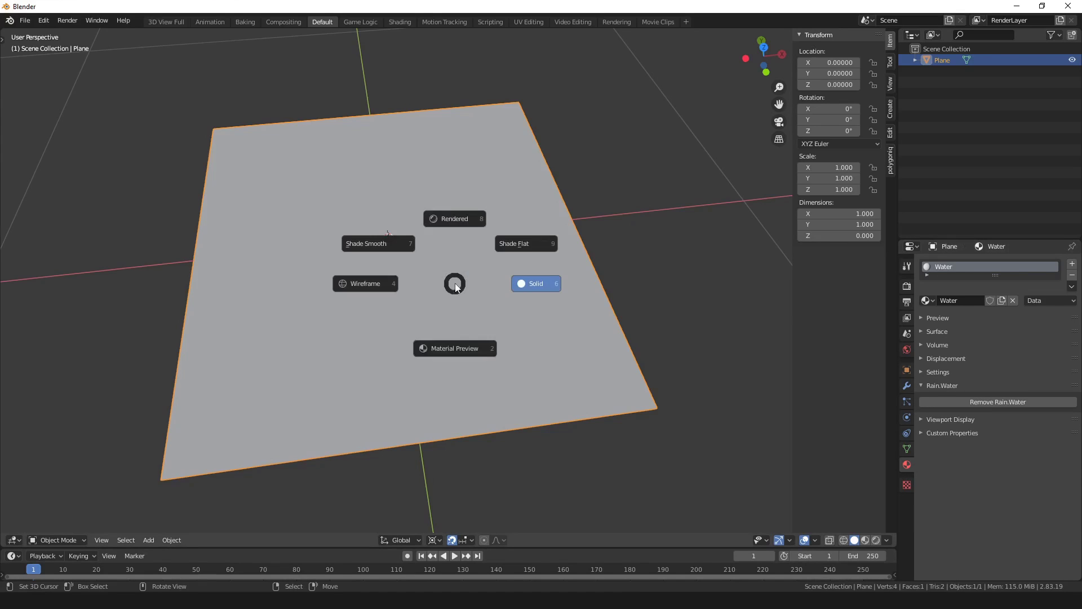
click(468, 381)
middle_drag(469, 353, 488, 359)
key(space)
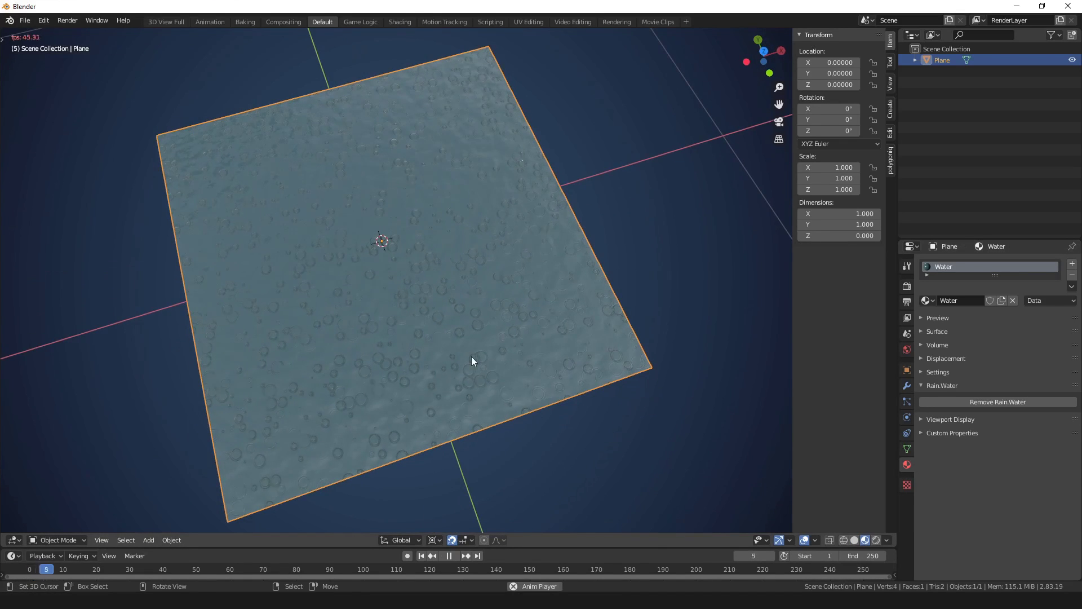
Step: Examine the rippling water surface up close while the animation plays, stop playback and return to Solid shading
middle_drag(319, 363, 591, 345)
scroll(475, 354, up, 5)
middle_drag(475, 355, 323, 319)
scroll(560, 301, down, 5)
key(grave)
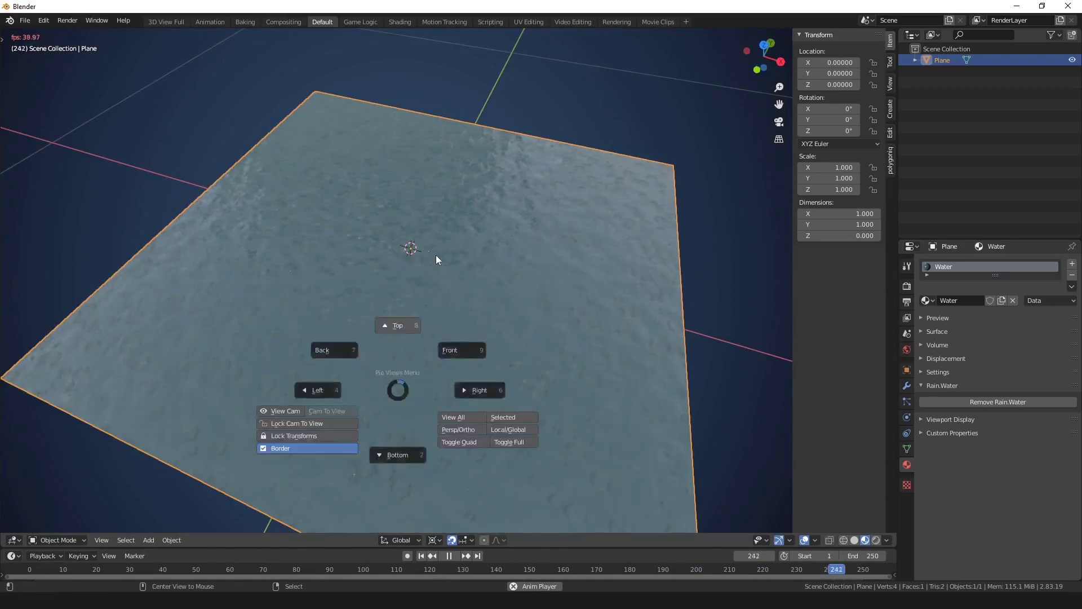
click(435, 255)
mouse_move(456, 339)
middle_down()
mouse_move(435, 295)
mouse_move(442, 331)
middle_up()
key(space)
key(z)
Step: Duplicate the water plane in top view and move the copy 1 unit along Y
mouse_move(340, 342)
middle_down()
mouse_move(540, 316)
mouse_move(475, 386)
middle_up()
key(grave)
click(464, 304)
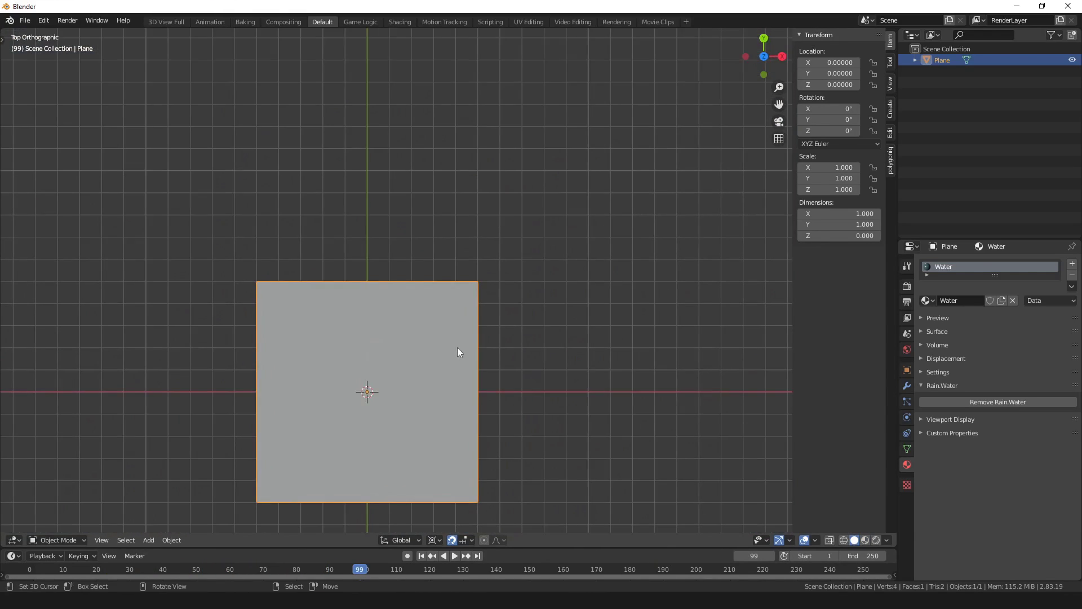
key(shift+d)
key(y)
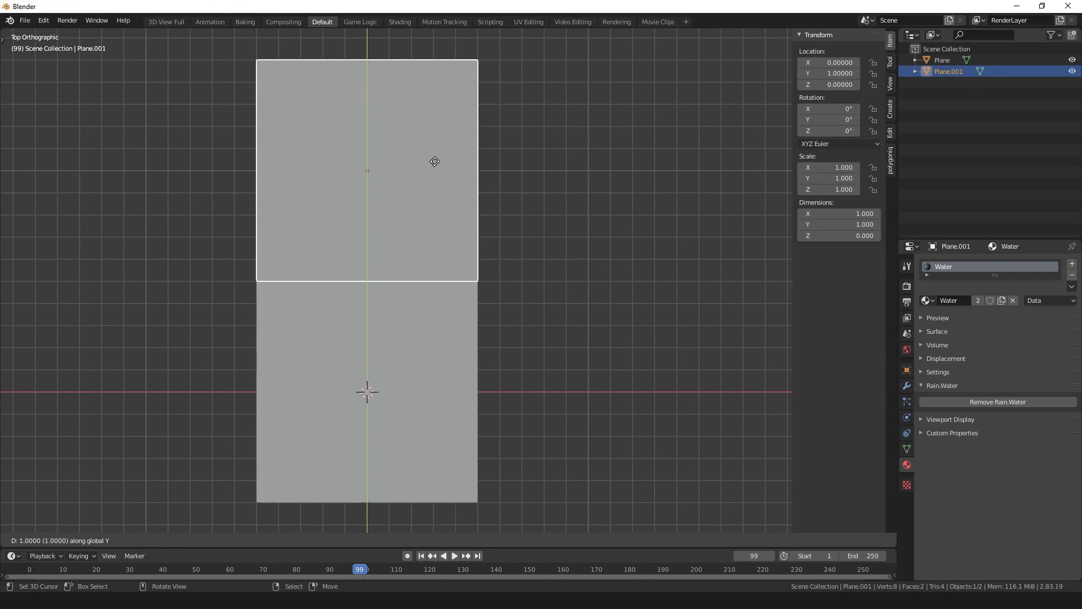
click(438, 158)
Step: Raise the duplicated plane by 0.1 along Z
middle_drag(437, 157, 458, 292)
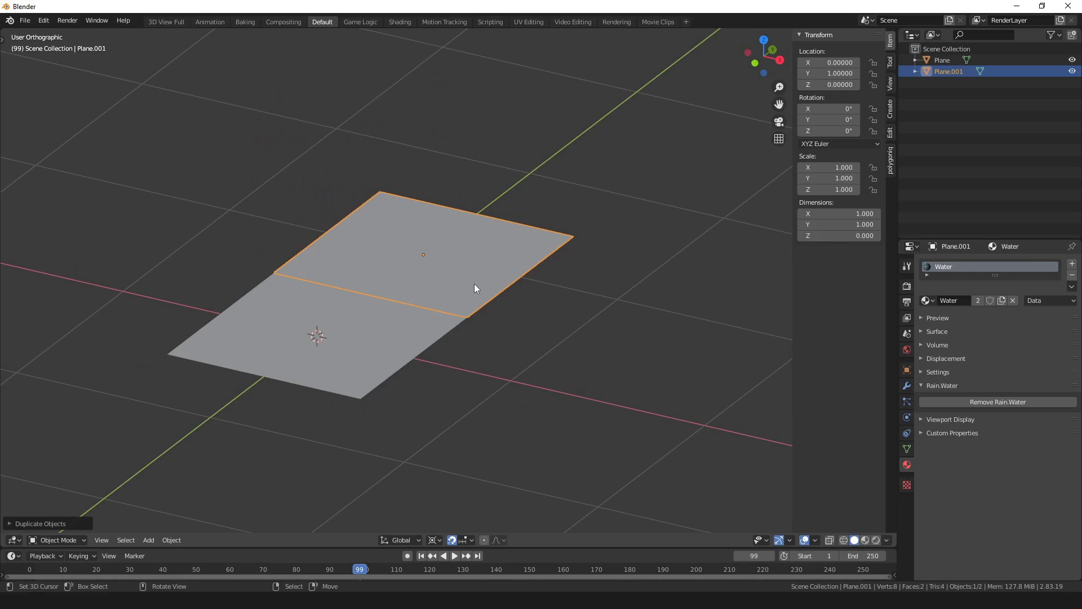
text(gz.1)
key(Return)
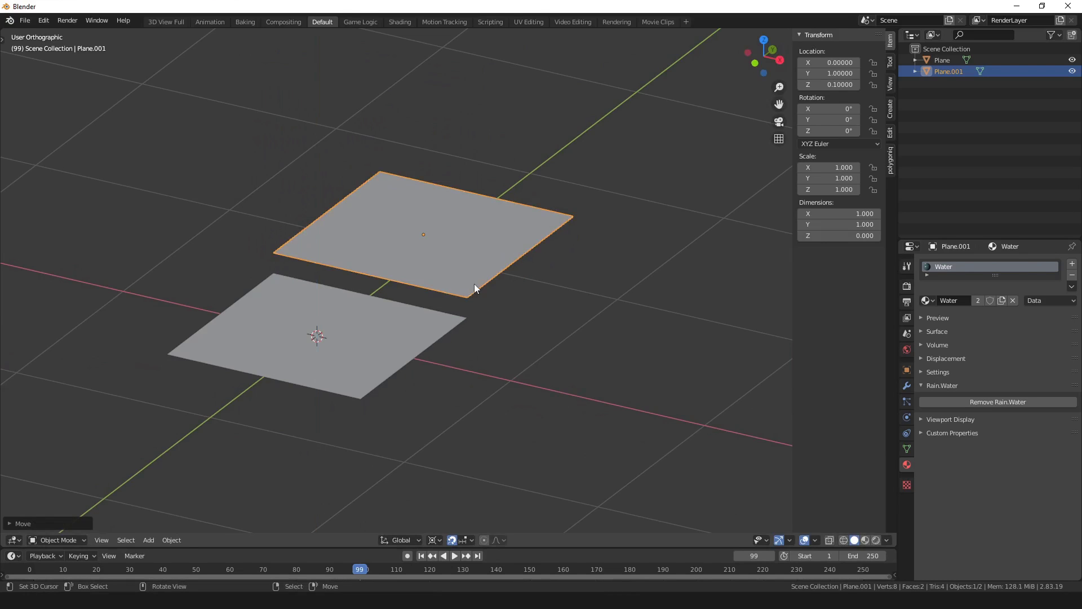
Step: Replace the raised plane's material with a new one named Ground and add the Horizontal Bump version of Rain.Water
middle_drag(475, 283, 501, 292)
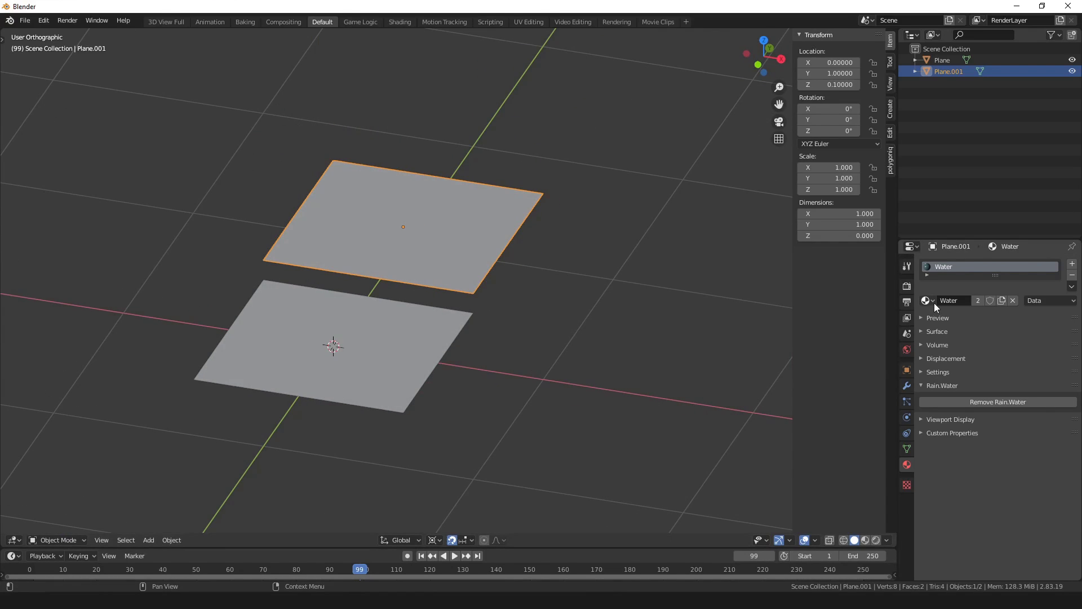
click(1013, 300)
click(985, 299)
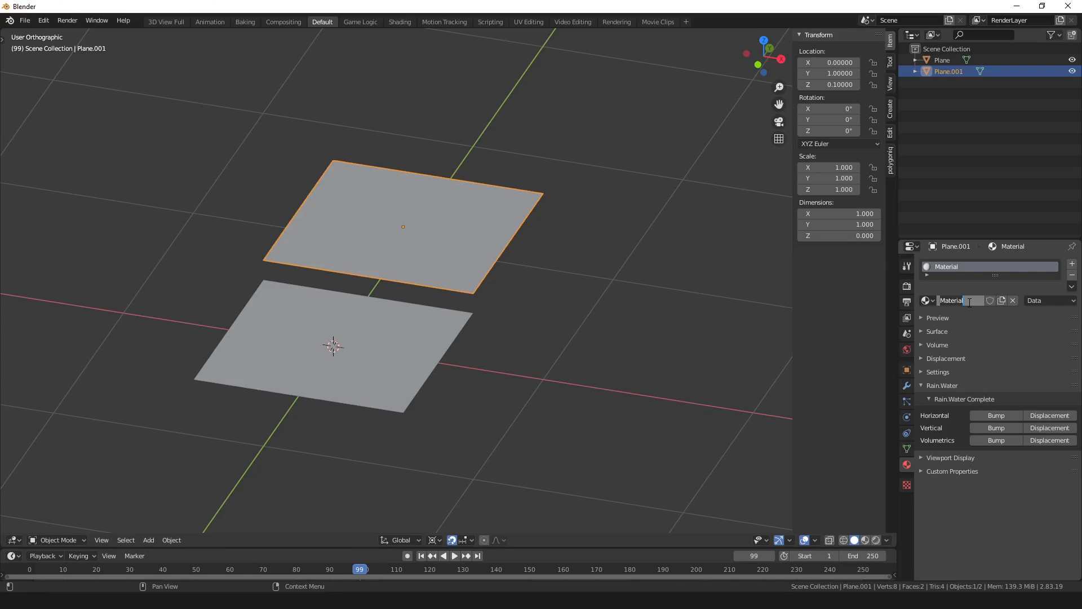
text(Ground)
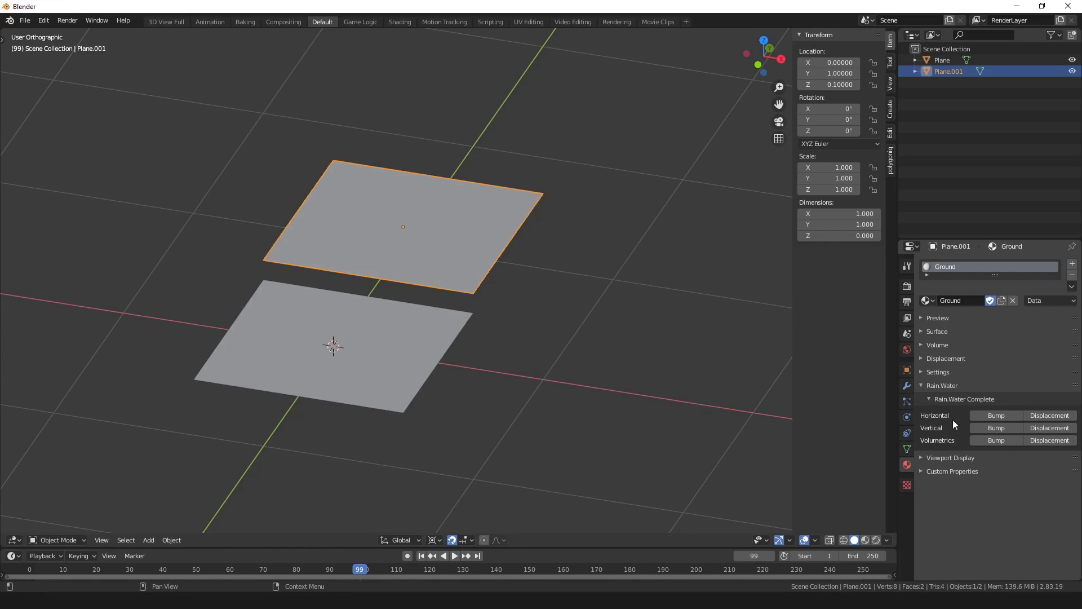
click(995, 415)
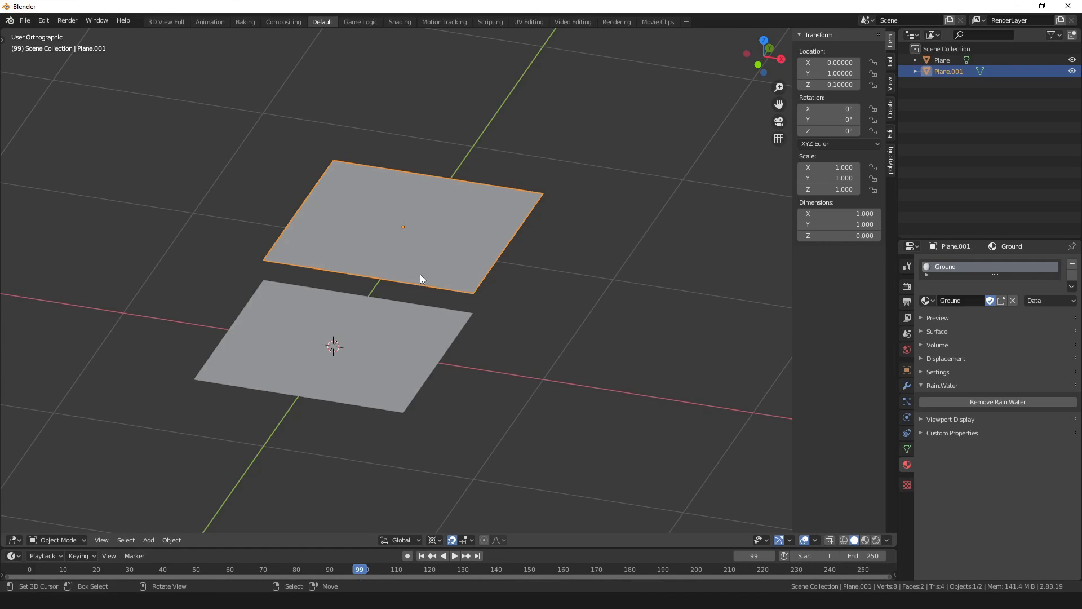
key(KP_5)
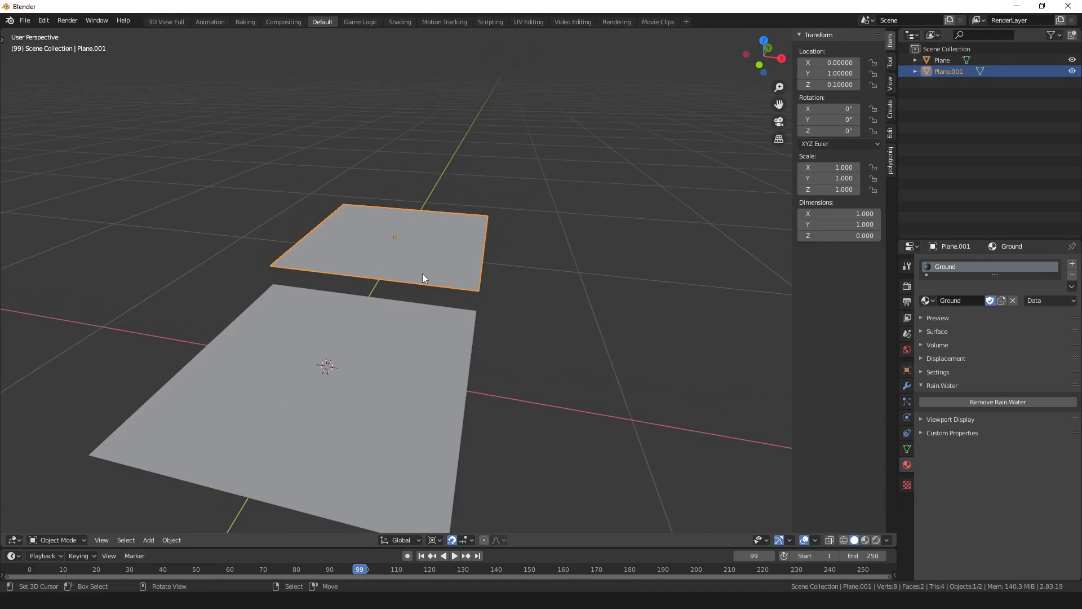
Step: Set Ground Height to 0.1 on the Ground material's Rain.Water Ground node in the Shading workspace
click(401, 23)
scroll(329, 229, down, 3)
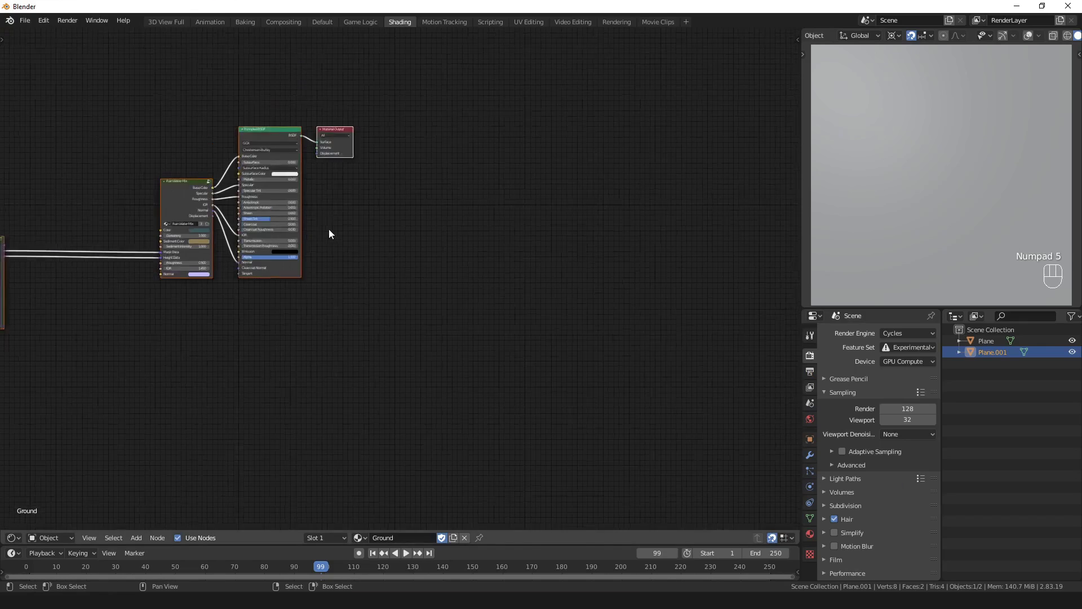
scroll(395, 267, up, 5)
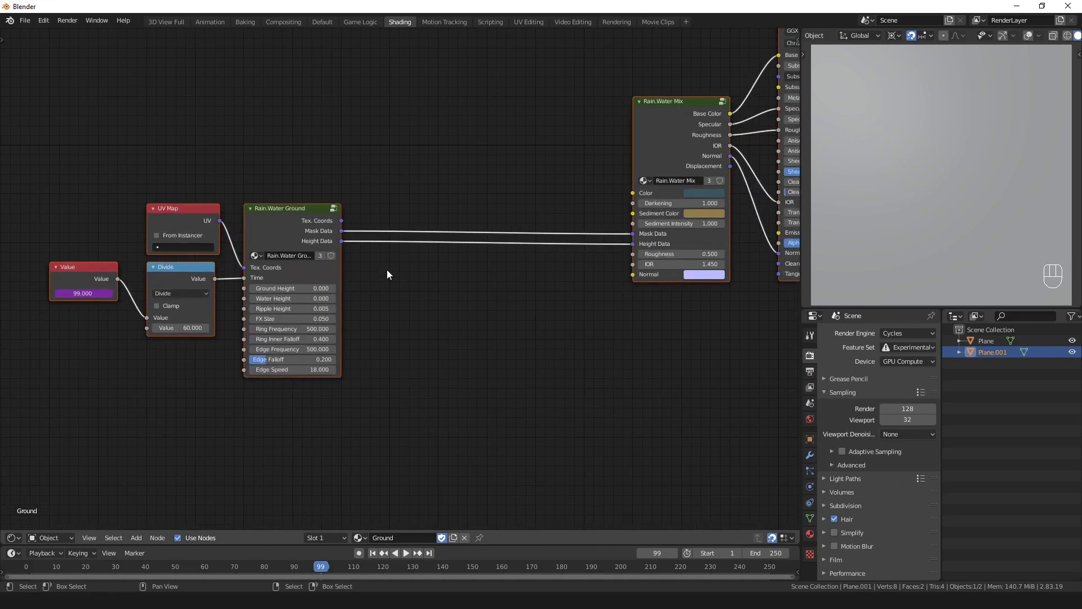
scroll(456, 302, up, 1)
click(392, 222)
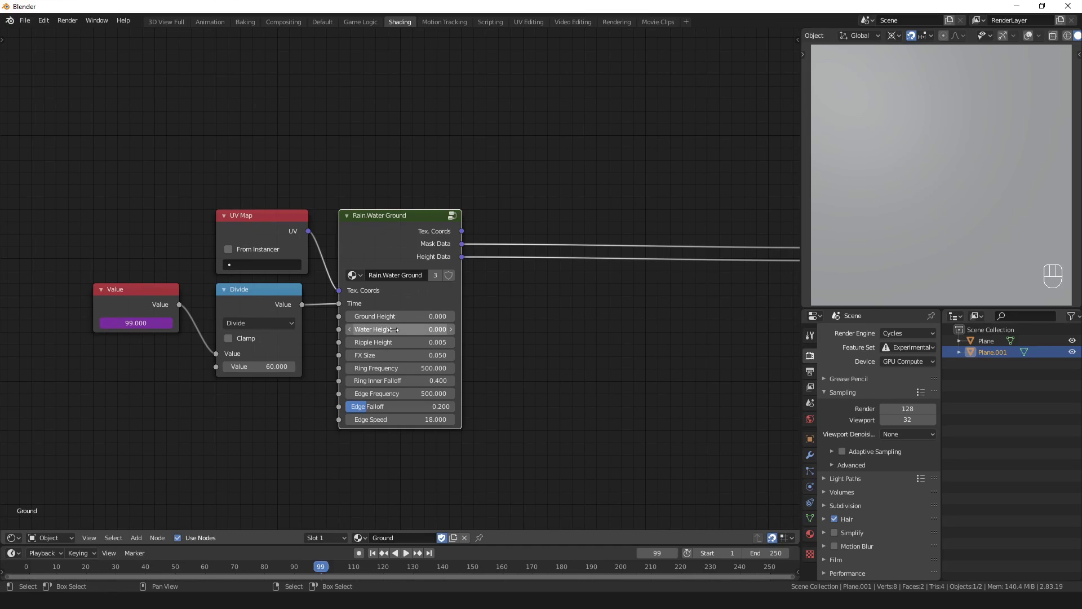
click(407, 316)
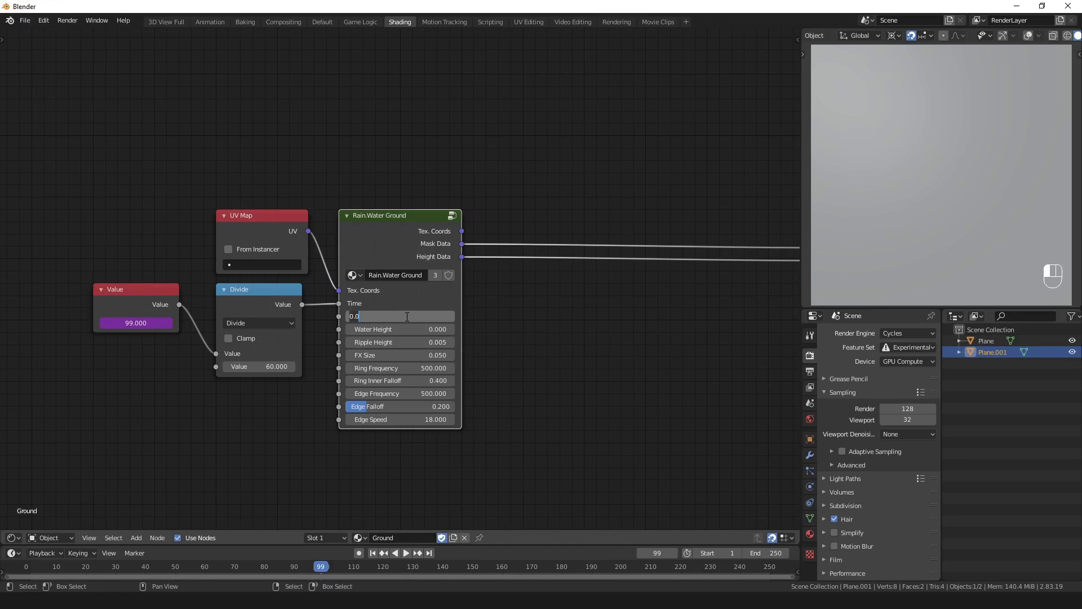
text(.1)
key(Return)
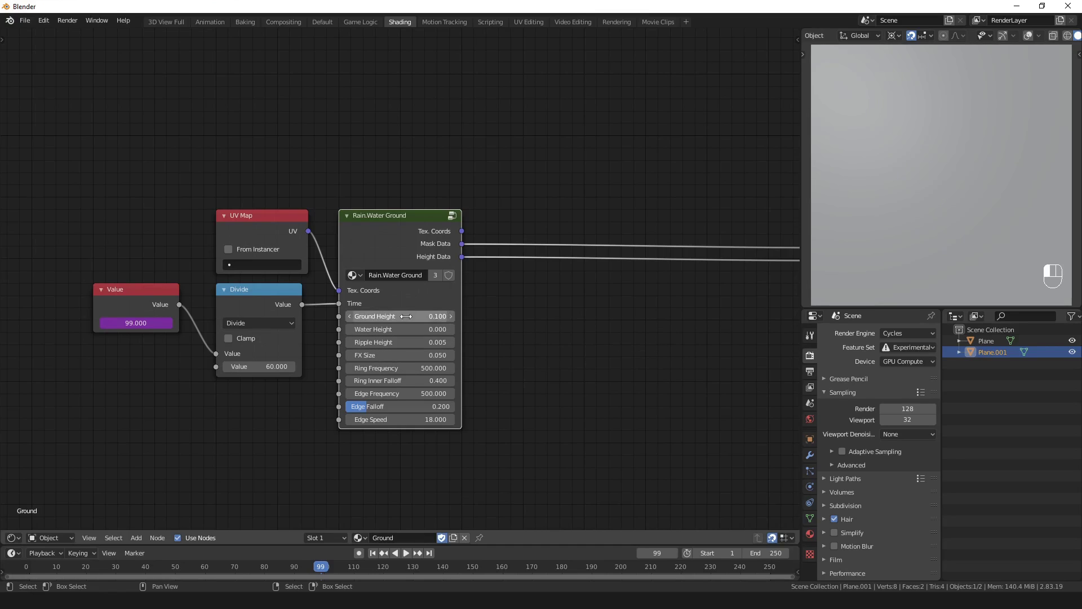
scroll(924, 141, down, 3)
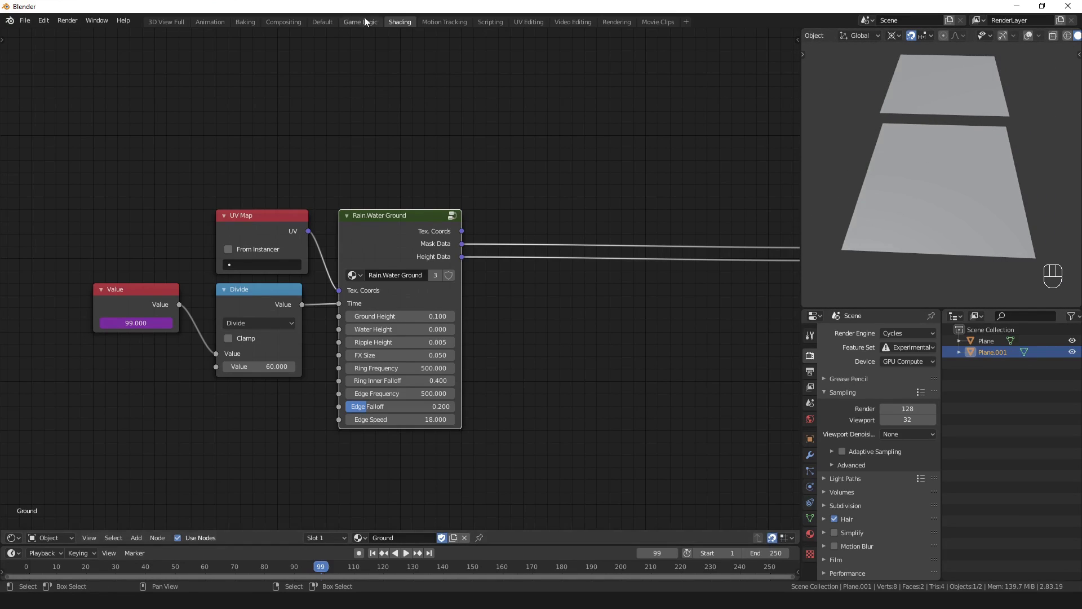
Step: Return to the Default workspace, examine both planes with the animation playing in Material Preview, and switch back to Solid shading
click(324, 23)
mouse_move(434, 230)
middle_down()
mouse_move(415, 294)
mouse_move(423, 331)
mouse_move(456, 194)
mouse_move(451, 387)
middle_up()
key(z)
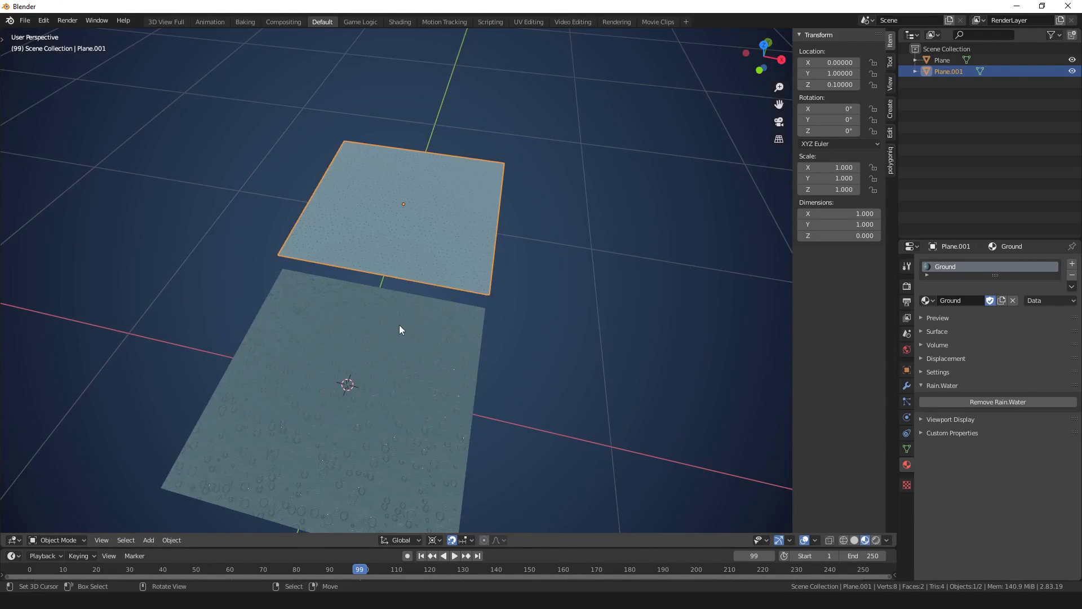
mouse_move(399, 329)
middle_down()
mouse_move(551, 319)
mouse_move(529, 307)
mouse_move(491, 342)
middle_up()
scroll(529, 308, up, 3)
key(space)
middle_drag(434, 332, 390, 321)
key(Escape)
scroll(399, 304, down, 2)
key(z)
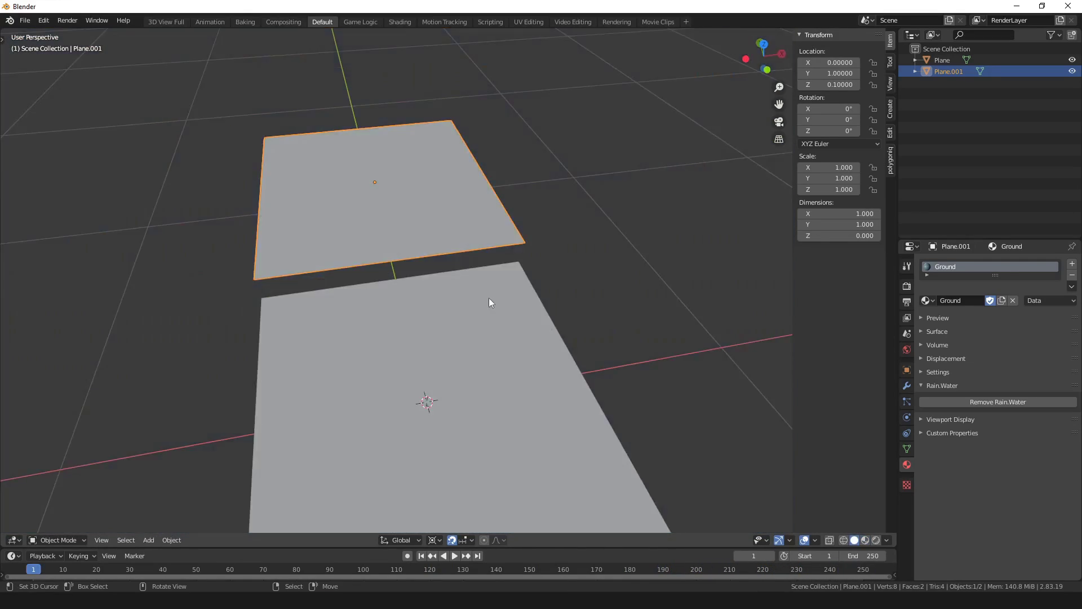
Step: Duplicate the Ground plane in top orthographic view and move the copy 1 unit along Y
mouse_move(488, 298)
middle_down()
mouse_move(451, 253)
mouse_move(472, 387)
middle_up()
key(alt+q)
click(489, 246)
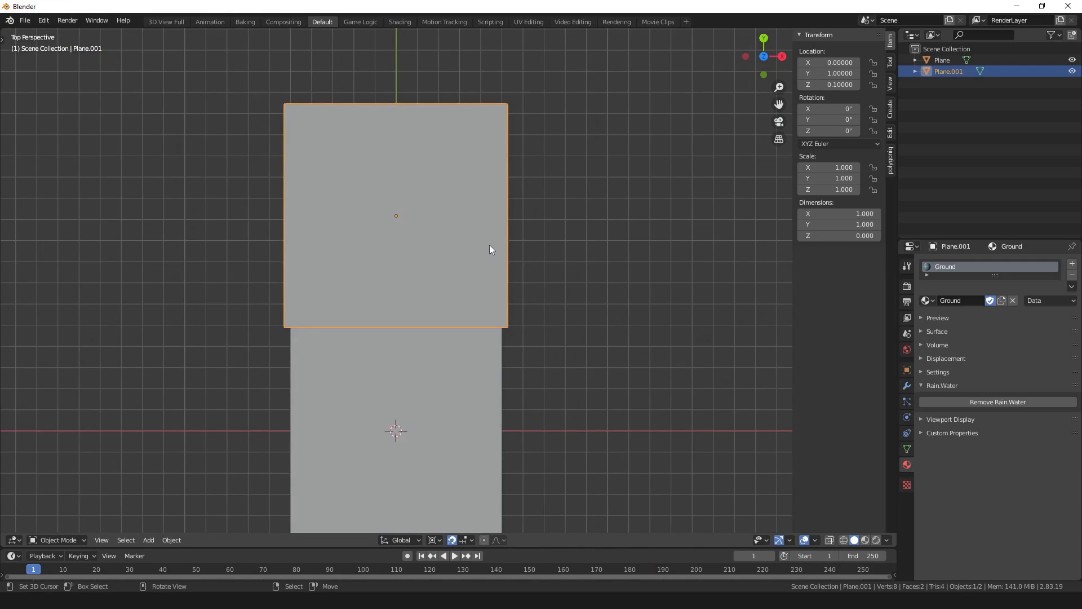
key(KP_5)
shift+middle_drag(490, 245, 468, 401)
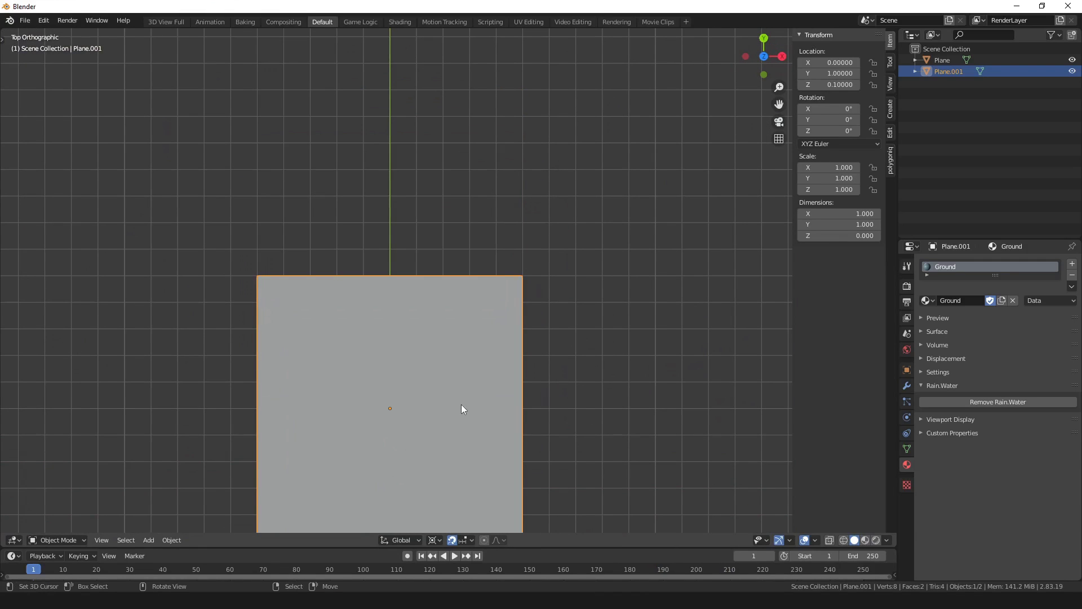
key(shift+d)
key(y)
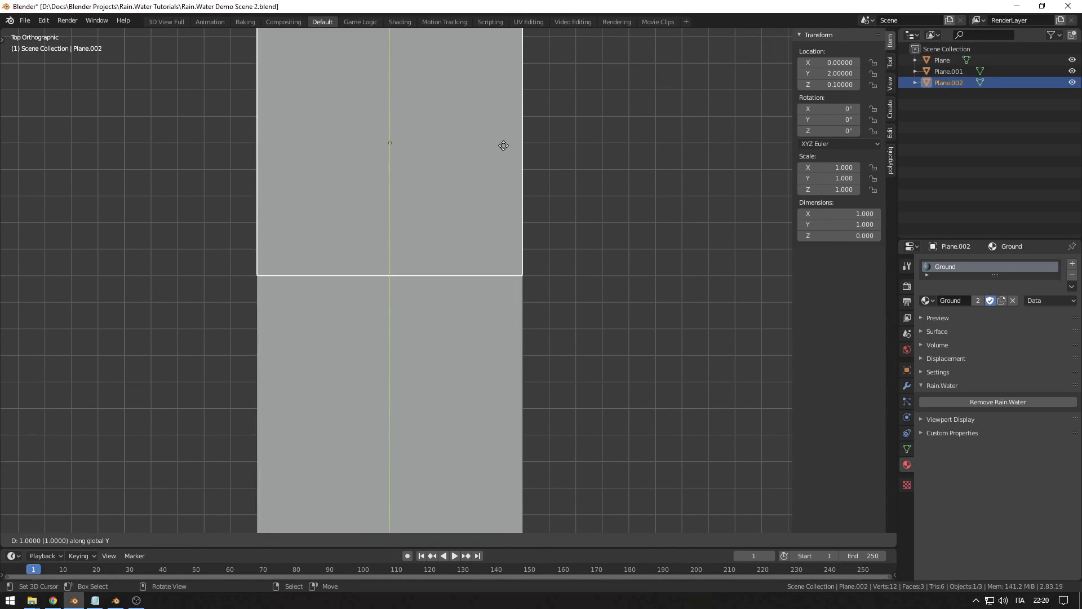
click(503, 166)
Step: Rotate the new copy 90° about the X axis to stand it upright
middle_drag(541, 380, 500, 340)
key(r)
key(x)
key(9)
key(0)
click(560, 357)
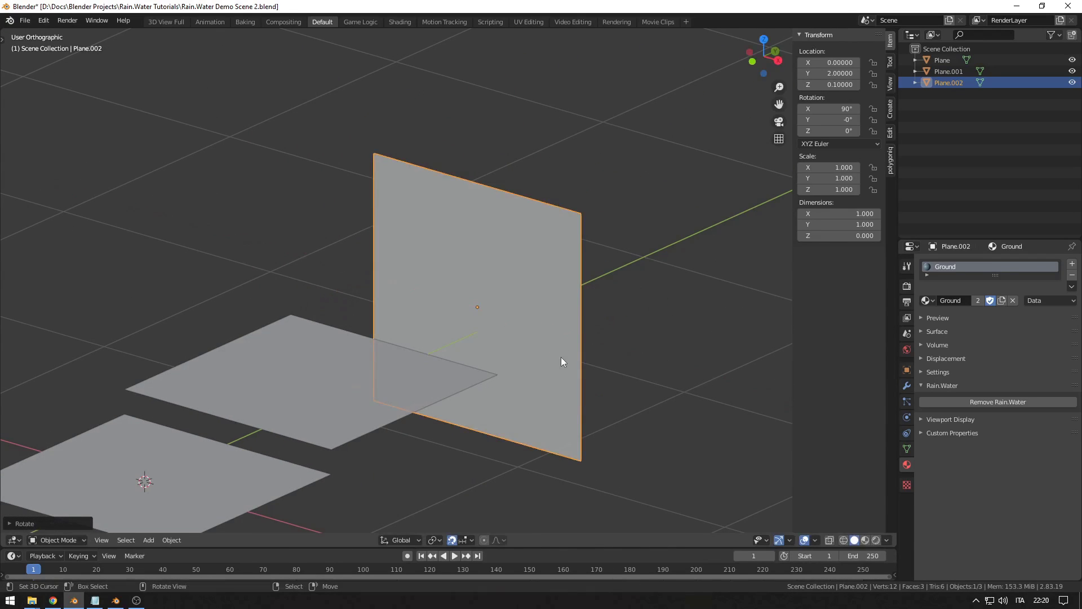
Step: Move the upright plane to Y 1.5 in top view, in line with the Ground plane's far edge
key(KP_7)
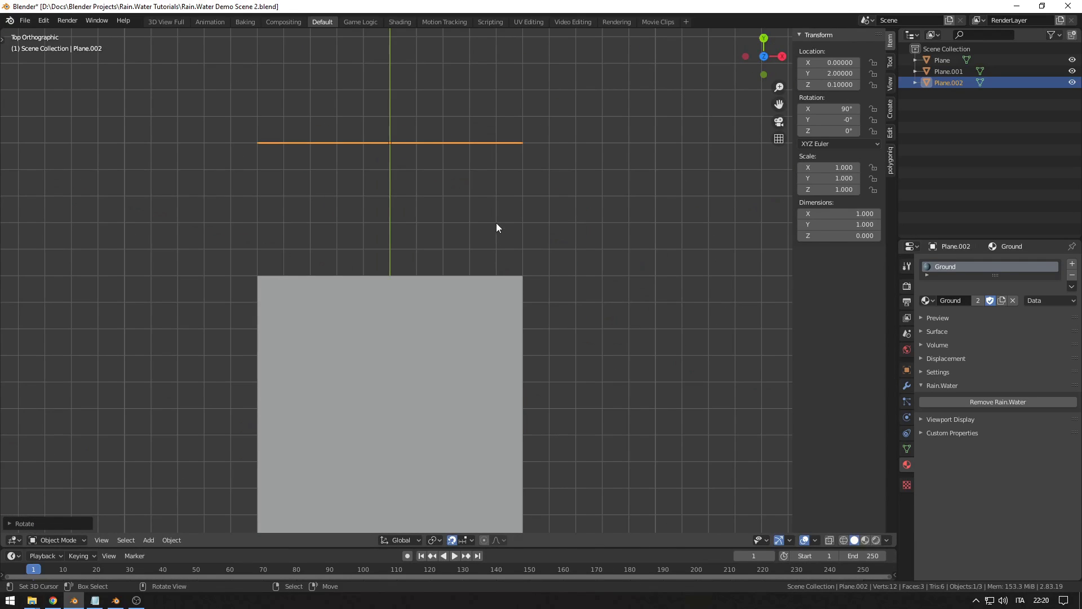
key(g)
click(502, 337)
middle_drag(482, 350, 484, 342)
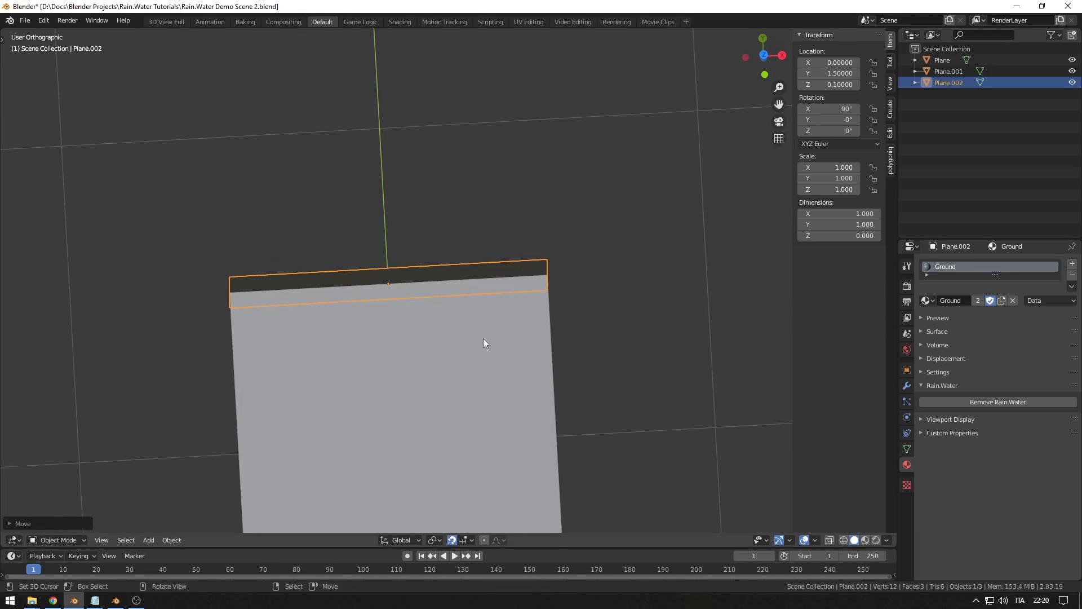
Step: Raise the upright plane 0.5 along Z in front view so it rests on the Ground plane
key(KP_1)
scroll(569, 342, down, 5)
key(g)
key(z)
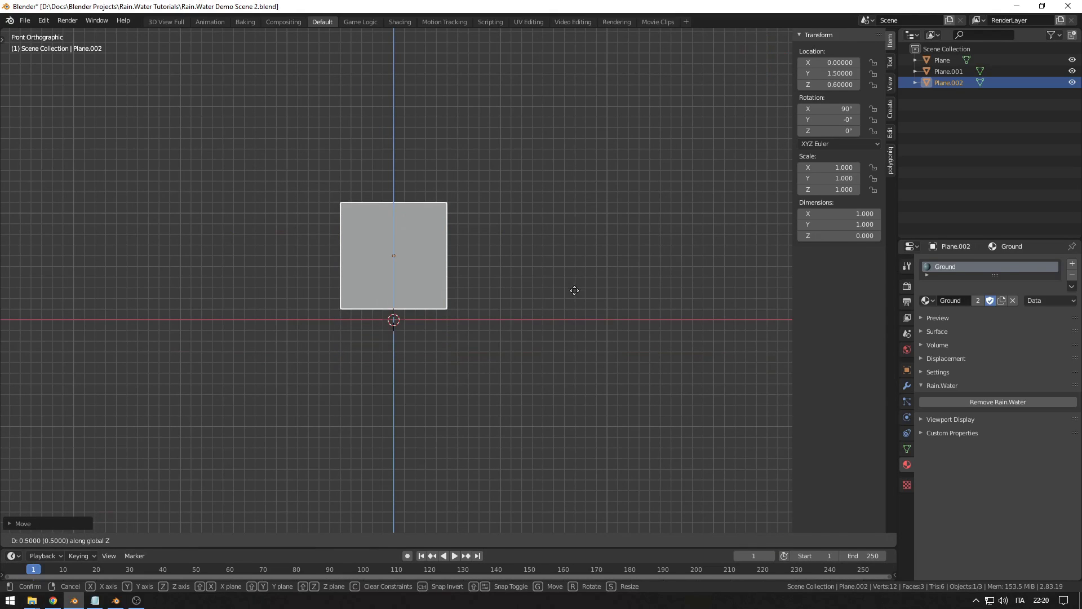
click(574, 291)
Step: Replace the upright plane's material with a new one named Wall and add the Vertical Bump version of Rain.Water
middle_drag(575, 290, 531, 321)
scroll(531, 321, up, 5)
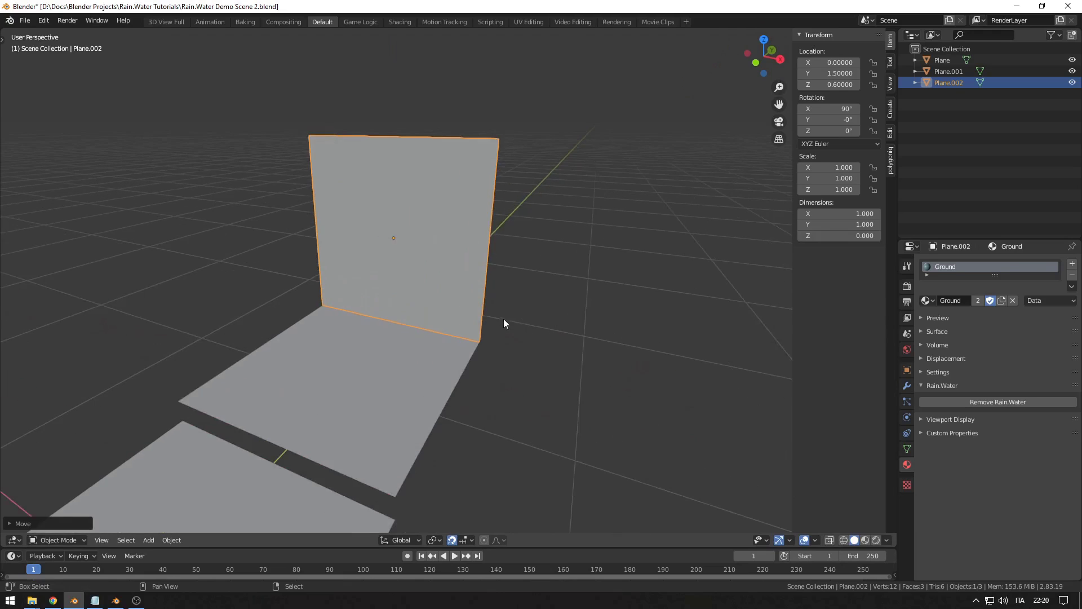
scroll(504, 323, down, 3)
scroll(505, 344, up, 6)
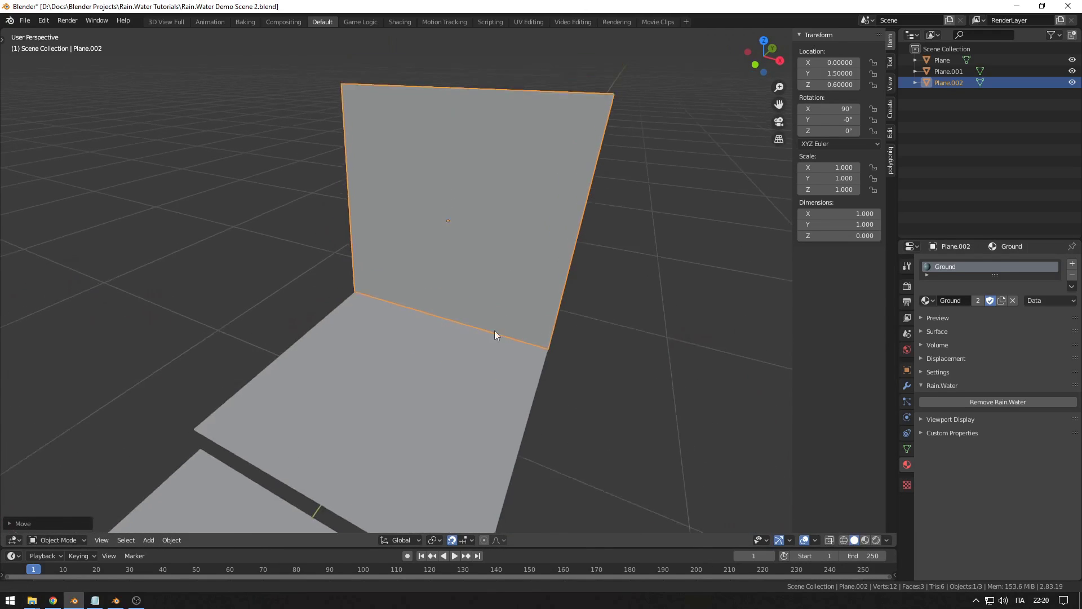
scroll(496, 333, down, 2)
click(1012, 301)
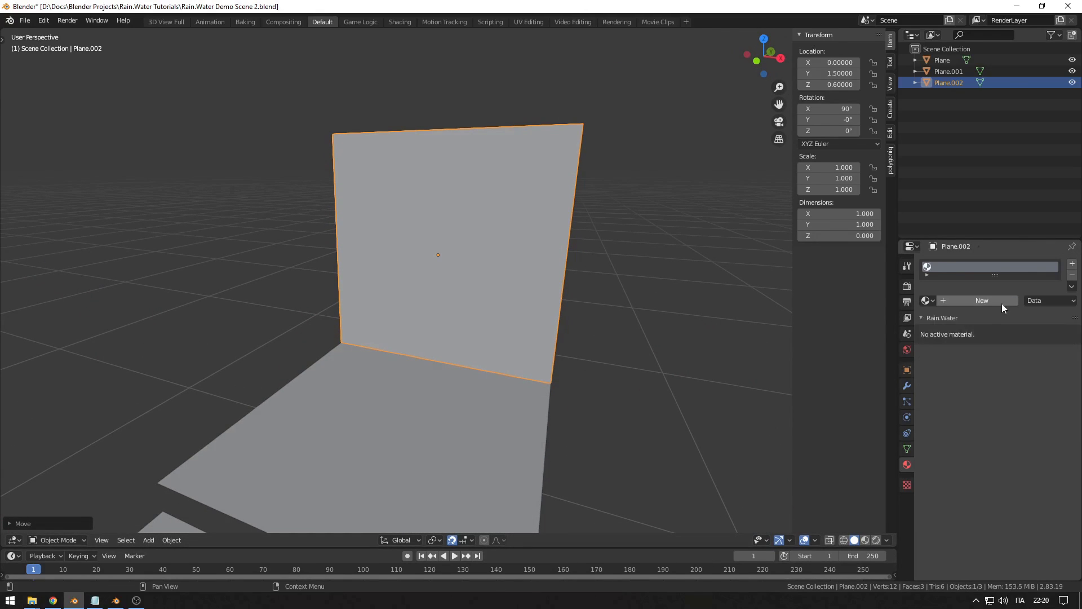
click(986, 299)
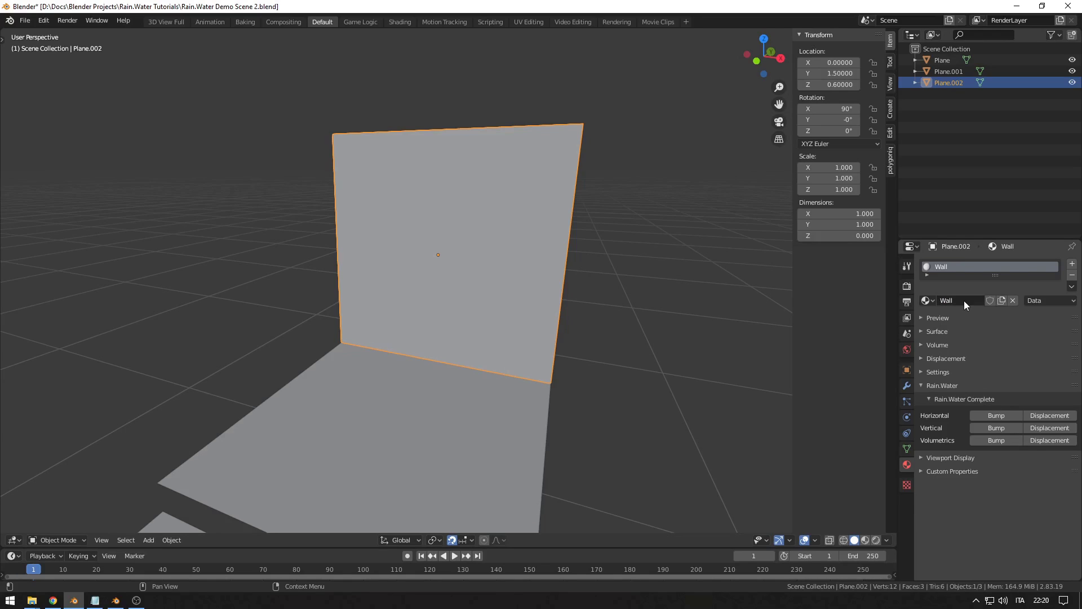
click(995, 428)
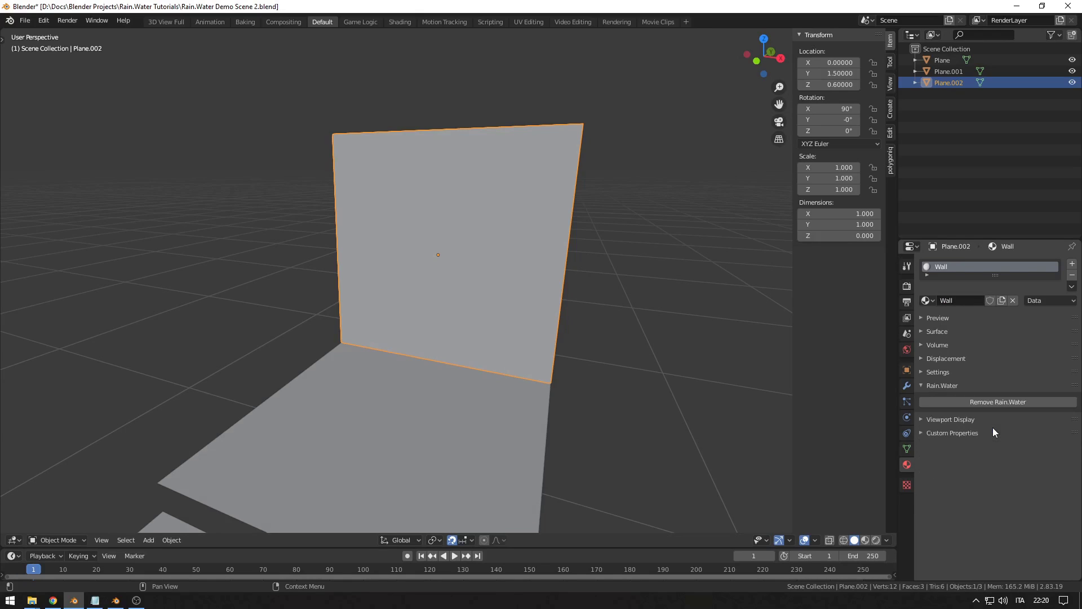
Step: Switch to Material Preview shading and play the animation to examine the drips on the wall, stopping it again
mouse_move(542, 366)
middle_down()
mouse_move(530, 371)
mouse_move(488, 285)
middle_up()
key(z)
click(470, 344)
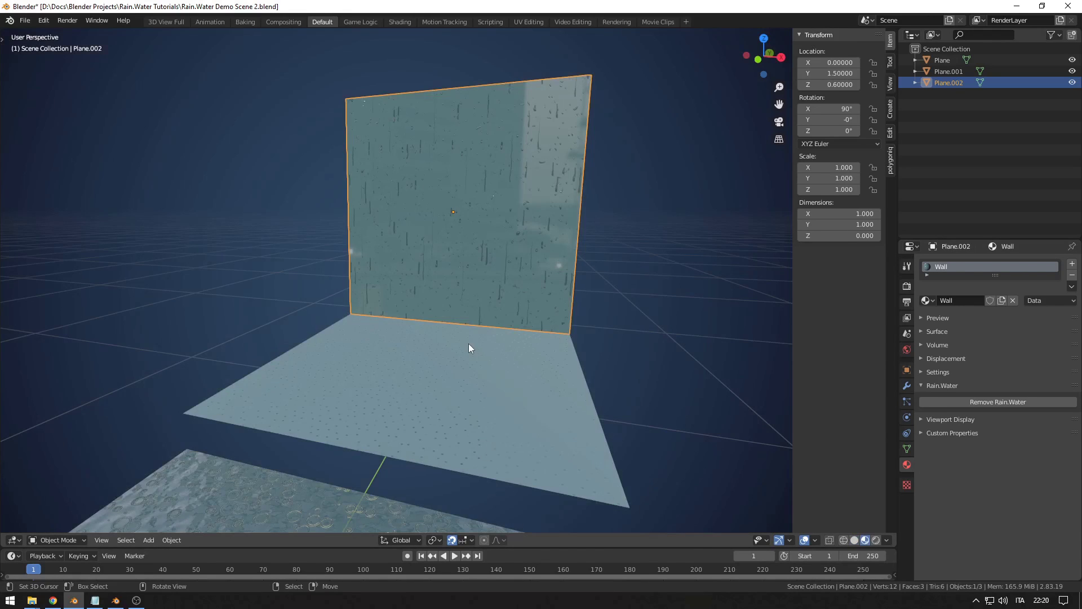
key(space)
scroll(475, 338, up, 4)
middle_drag(454, 398, 461, 382)
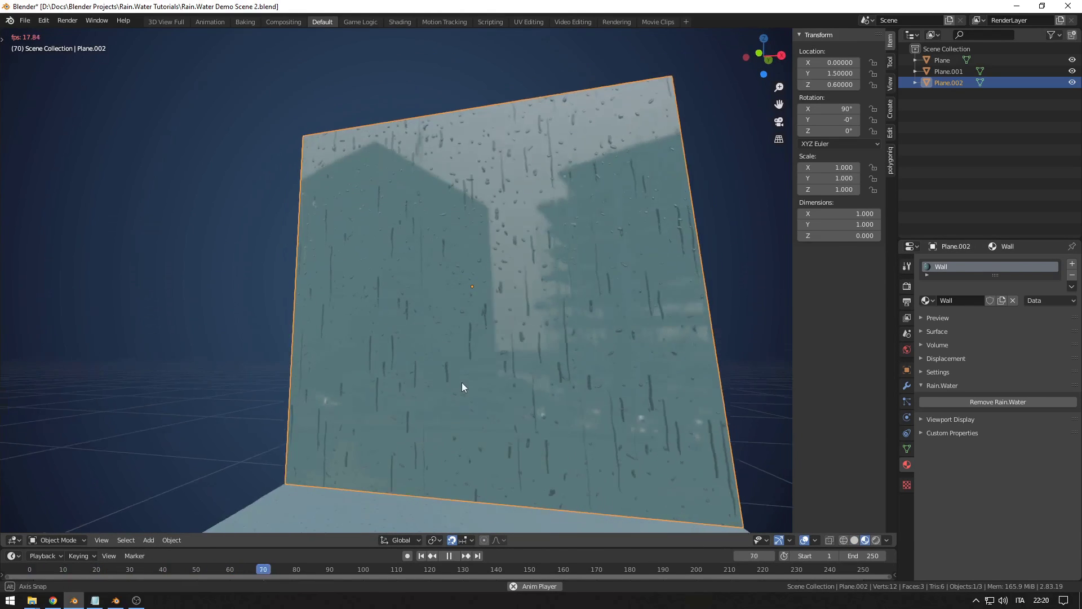
key(space)
Step: Hide the two other planes, deselect the wall and replay the animation with the wall framed
key(shift+h)
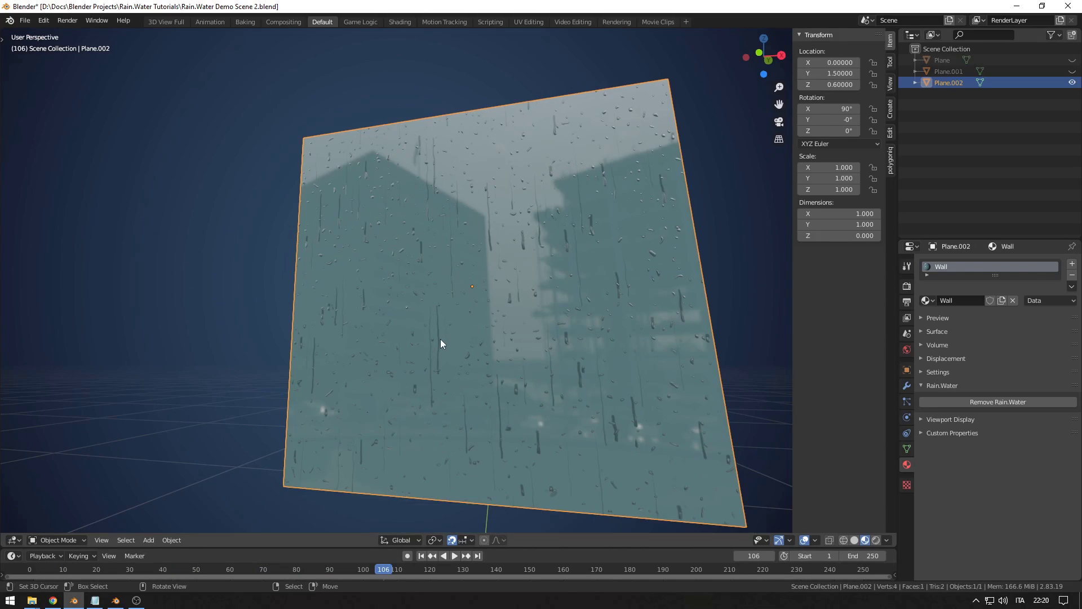
key(space)
key(KP_Decimal)
key(alt+a)
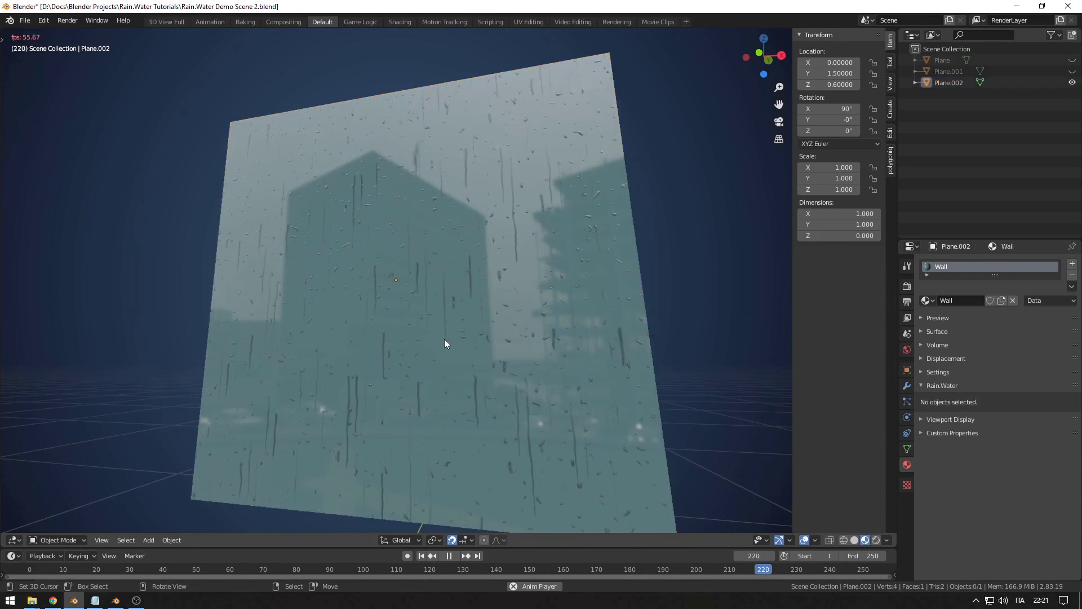
key(KP_1)
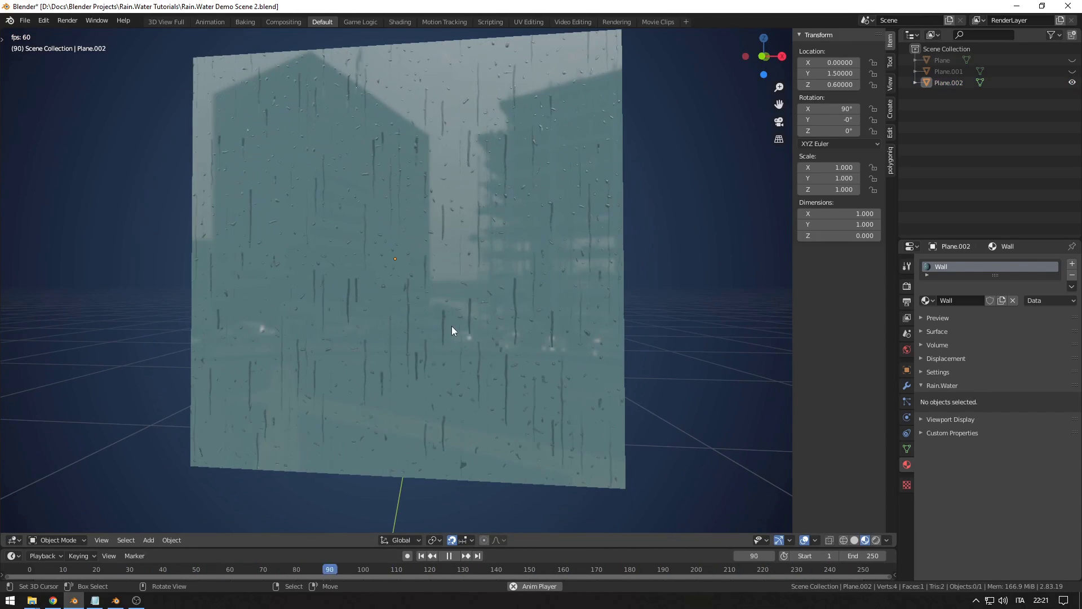
Step: Reveal the hidden planes and examine the animated water, ground and wall materials one after another
key(alt+h)
middle_drag(407, 352, 361, 293)
click(236, 416)
key(KP_Decimal)
scroll(268, 397, down, 2)
key(alt+a)
click(249, 366)
click(413, 293)
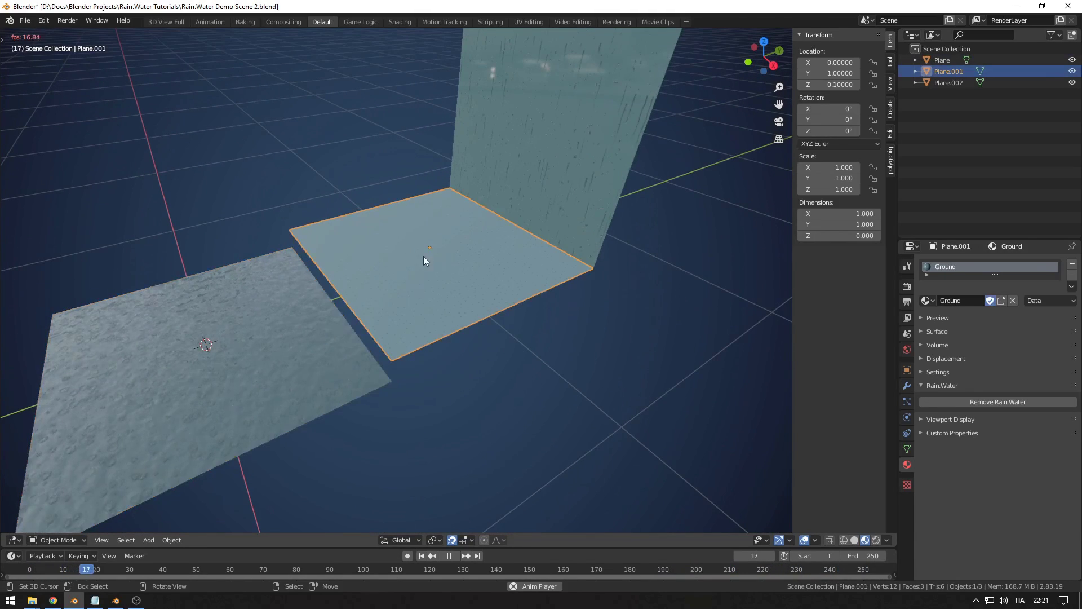
mouse_move(425, 258)
middle_down()
mouse_move(427, 309)
mouse_move(479, 236)
mouse_move(442, 279)
mouse_move(456, 241)
mouse_move(437, 255)
middle_up()
click(469, 244)
key(KP_Decimal)
Step: Return the viewport to Solid shading, stop the animation and frame all the planes
key(z)
key(6)
key(Escape)
key(Home)
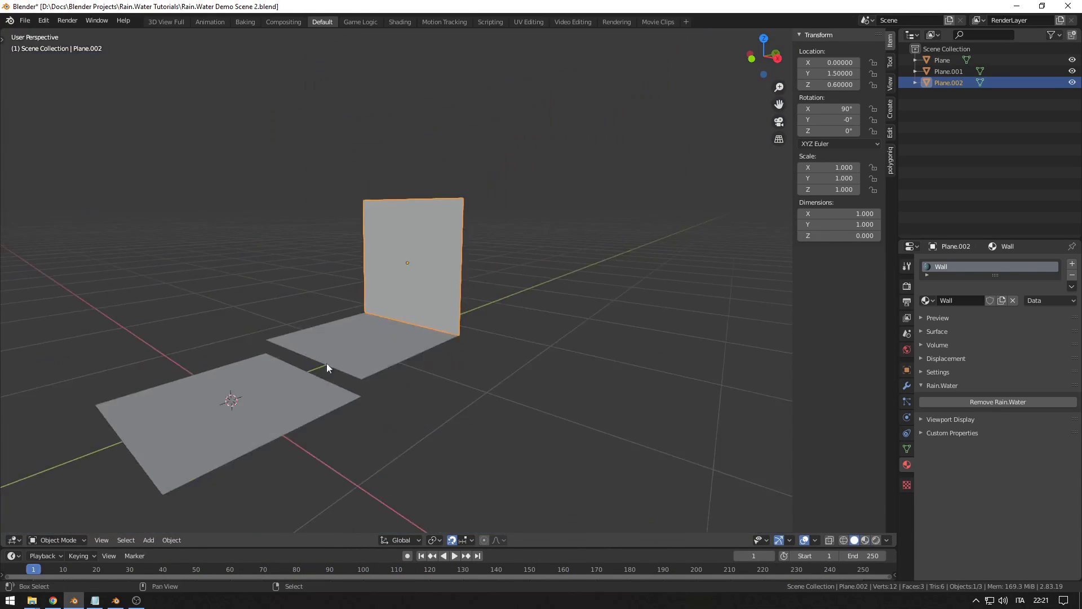
Step: Add a cube mesh at the world origin in top orthographic view and frame it
middle_drag(327, 363, 425, 347)
key(KP_5)
key(KP_7)
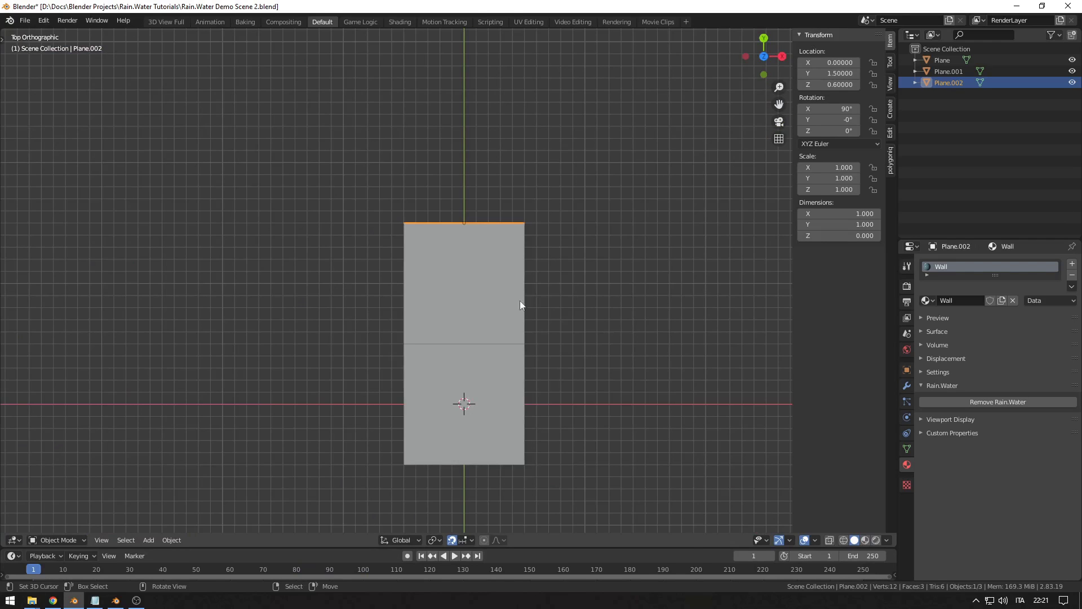
key(shift+a)
mouse_move(570, 292)
click(616, 304)
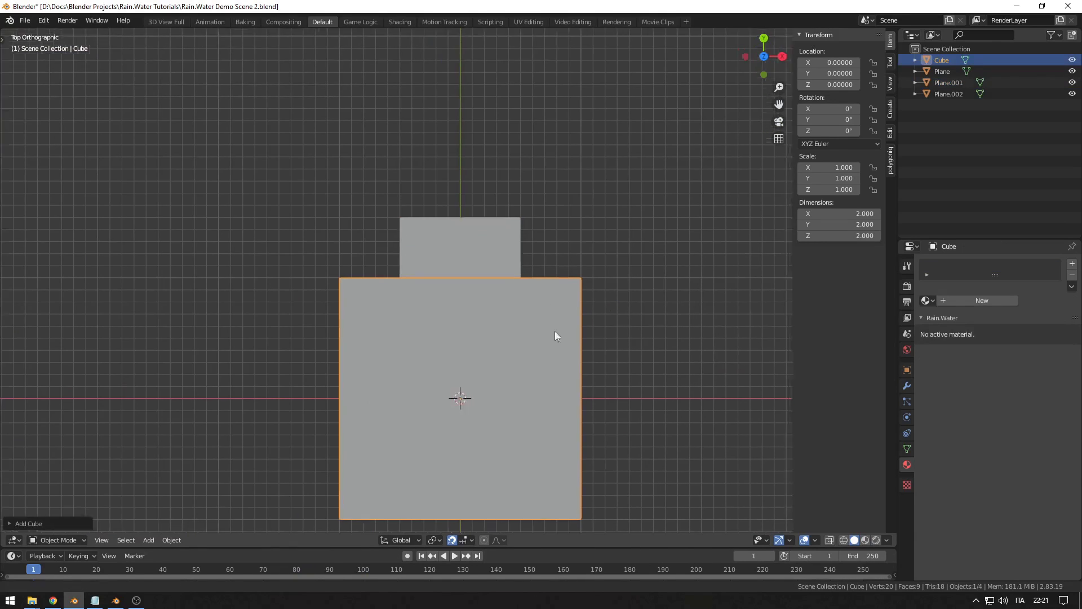
key(KP_Decimal)
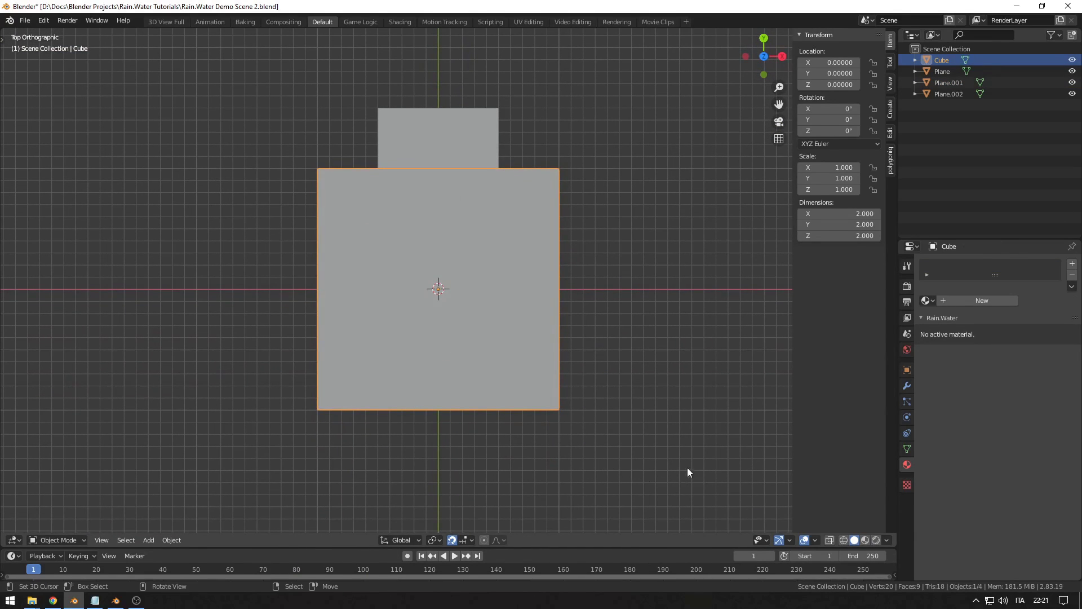
Step: In wireframe, resize the cube to about 1.04 in X by 2.02 in Y and move it 0.5 along Y around the planes
key(shift+z)
key(s)
key(x)
click(570, 427)
text(gy0.5)
key(Return)
Step: In front view, fit the cube's height around the planes at about 1.13, centred near Z 0.55, and return to Solid shading
key(KP_1)
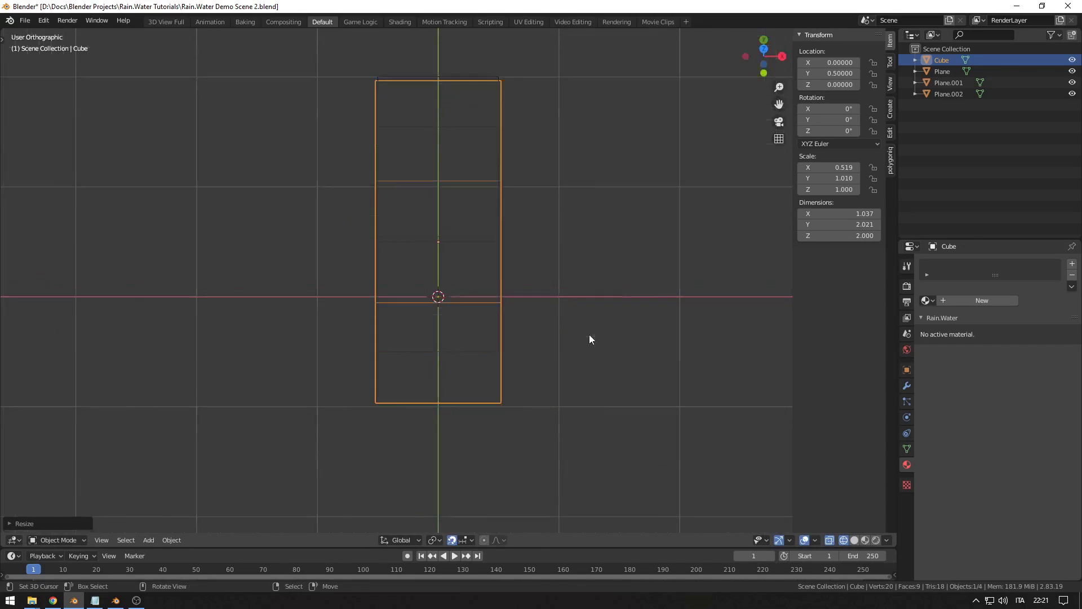
key(s)
key(z)
click(594, 321)
mouse_move(593, 321)
middle_down()
mouse_move(522, 319)
mouse_move(544, 333)
mouse_move(733, 321)
middle_up()
key(shift+z)
Step: Give the cube a new material named Volumetrics and add the Volumetrics Bump version of Rain.Water
click(981, 300)
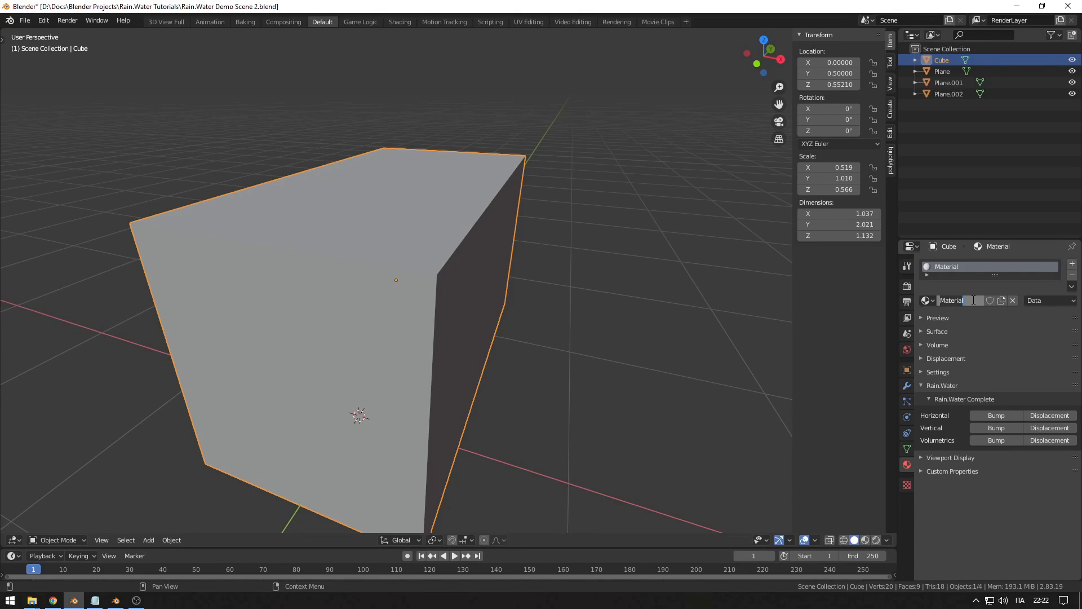
text(Volumetrics)
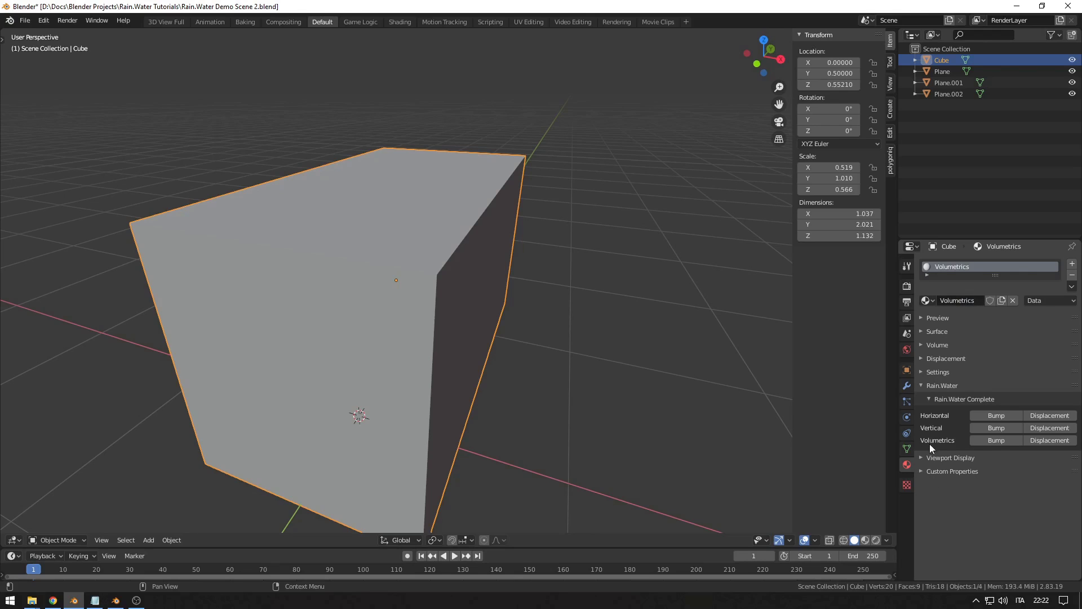
click(1002, 440)
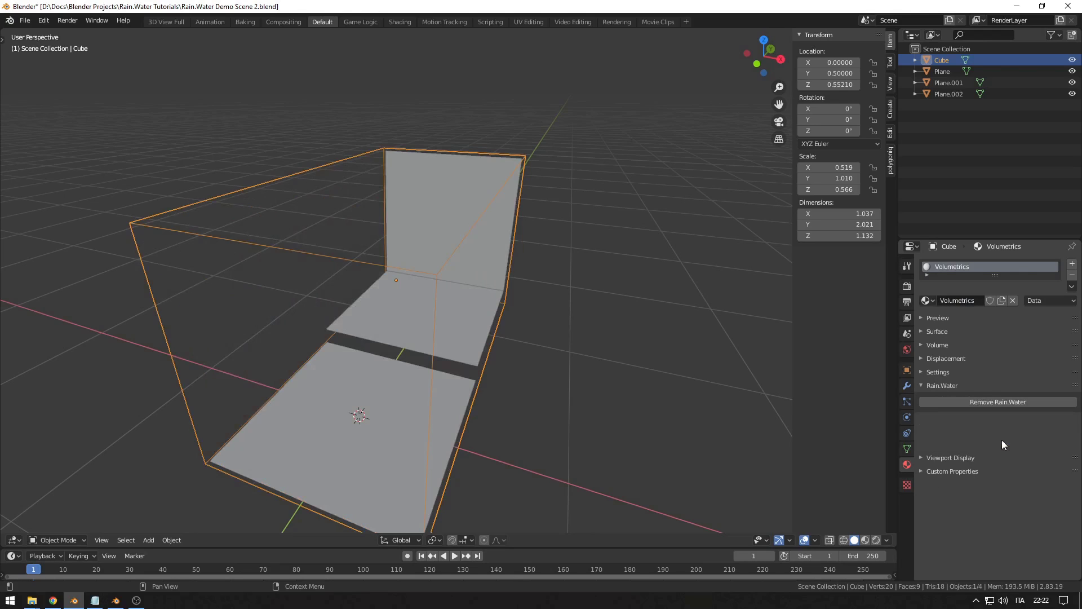
Step: Inspect the cube's bounds around the three planes from the front and the right
click(518, 330)
mouse_move(518, 329)
middle_down()
mouse_move(495, 327)
mouse_move(511, 321)
middle_up()
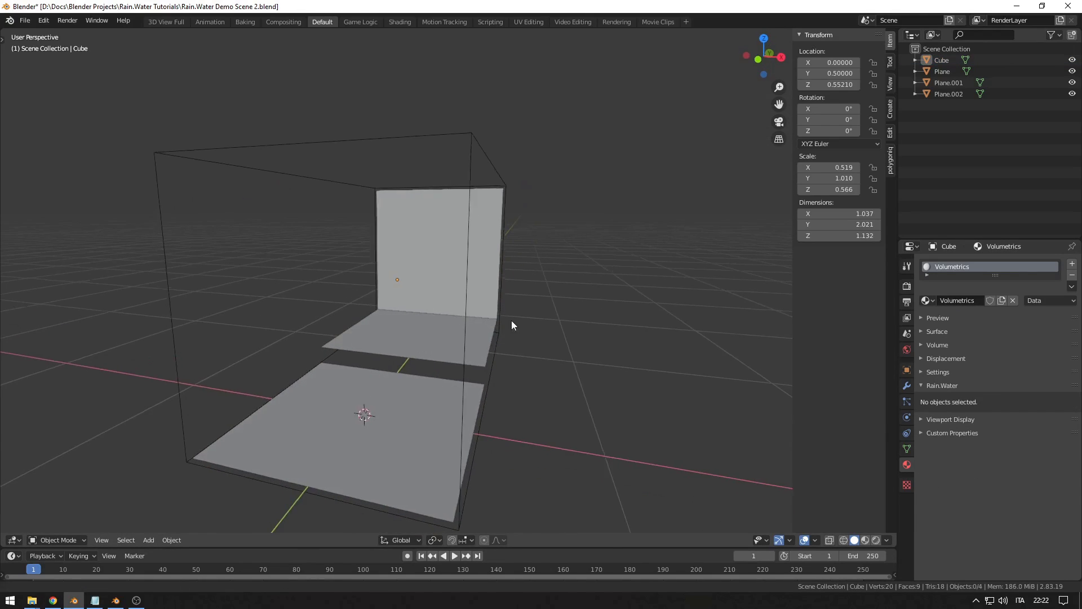
scroll(522, 319, up, 4)
click(580, 113)
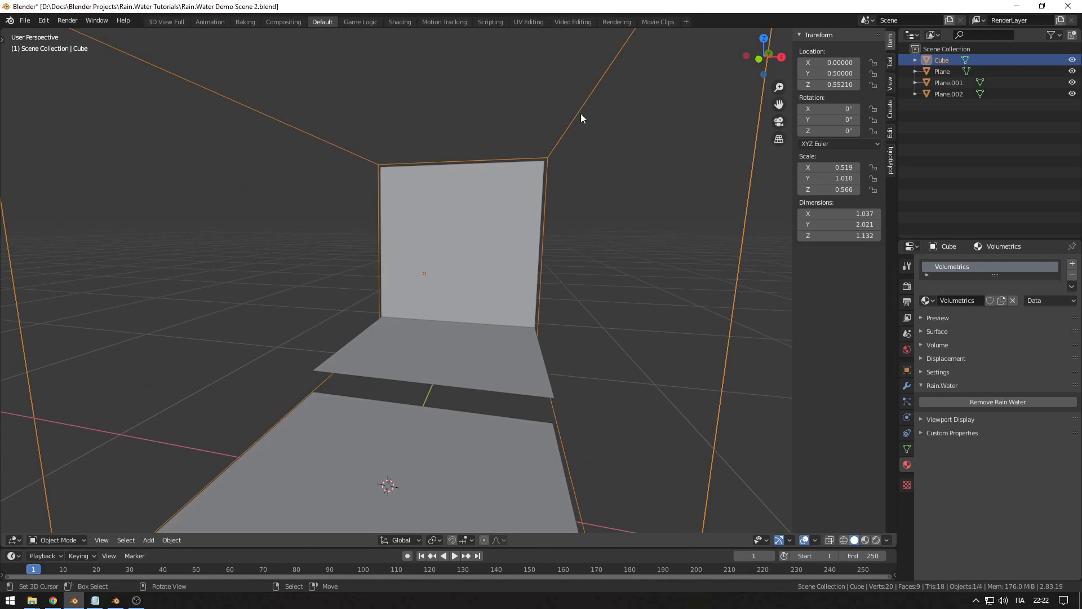
key(KP_Decimal)
key(KP_1)
scroll(482, 296, up, 2)
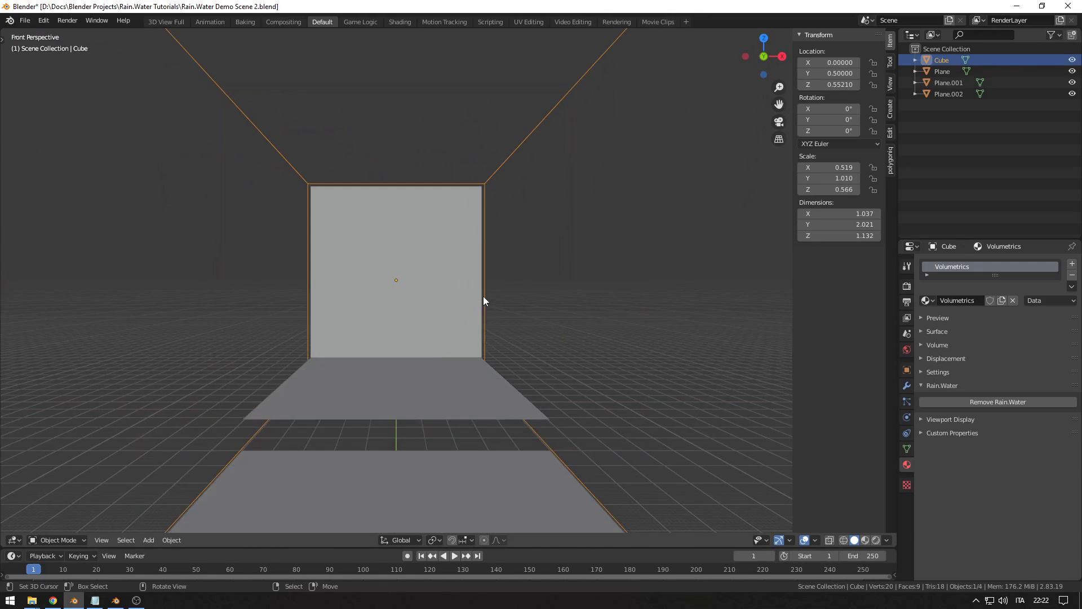
key(KP_3)
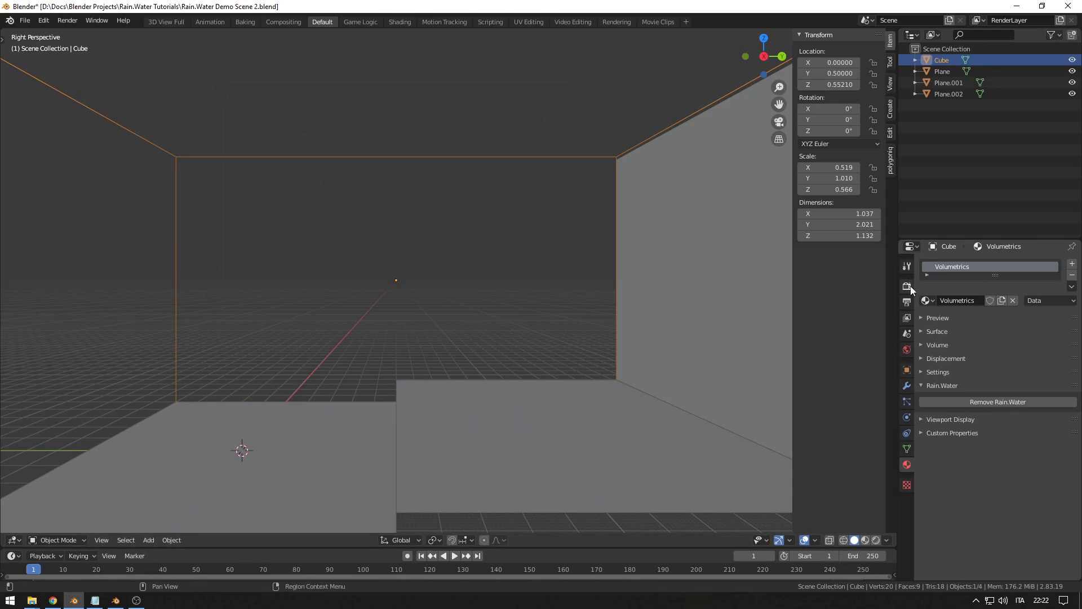
Step: Use Eevee as the render engine and set its volumetrics to a 2 px tile size and 256 samples
click(909, 287)
click(1024, 265)
click(1024, 275)
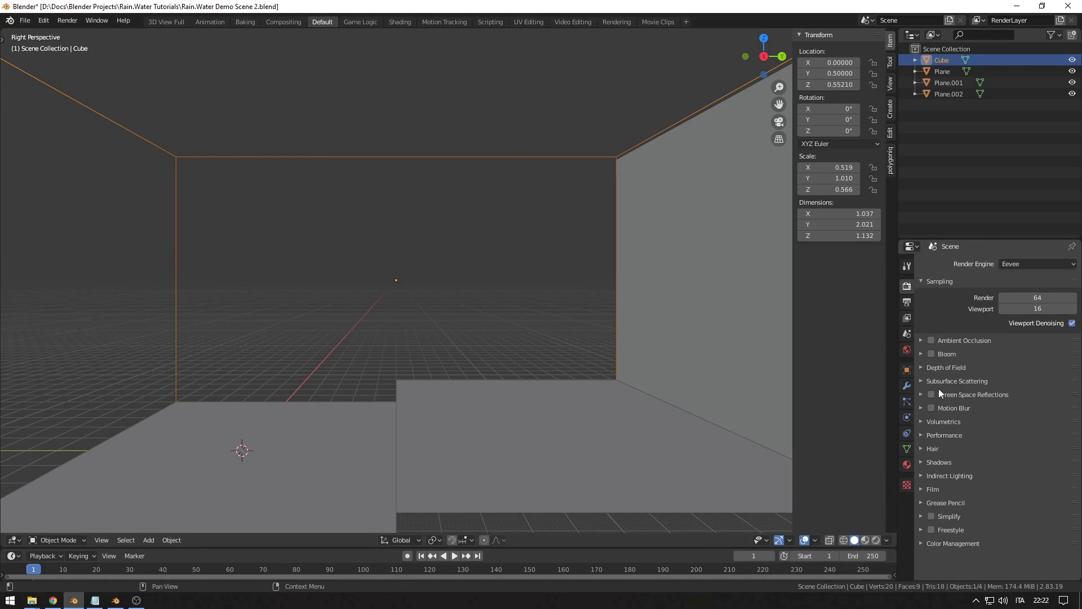
click(935, 421)
scroll(935, 419, down, 5)
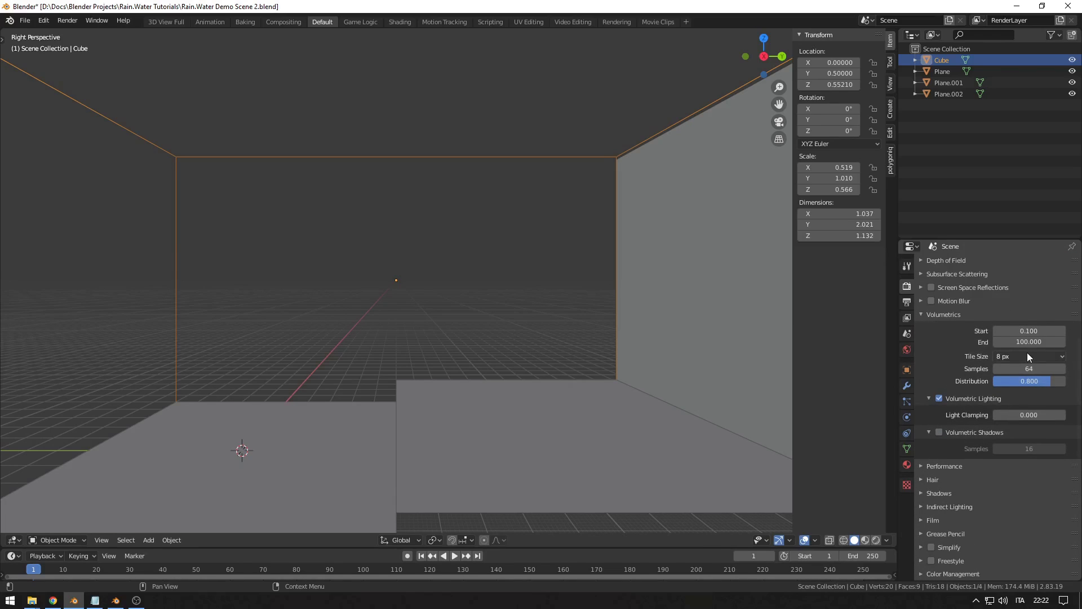
click(1027, 355)
click(1016, 367)
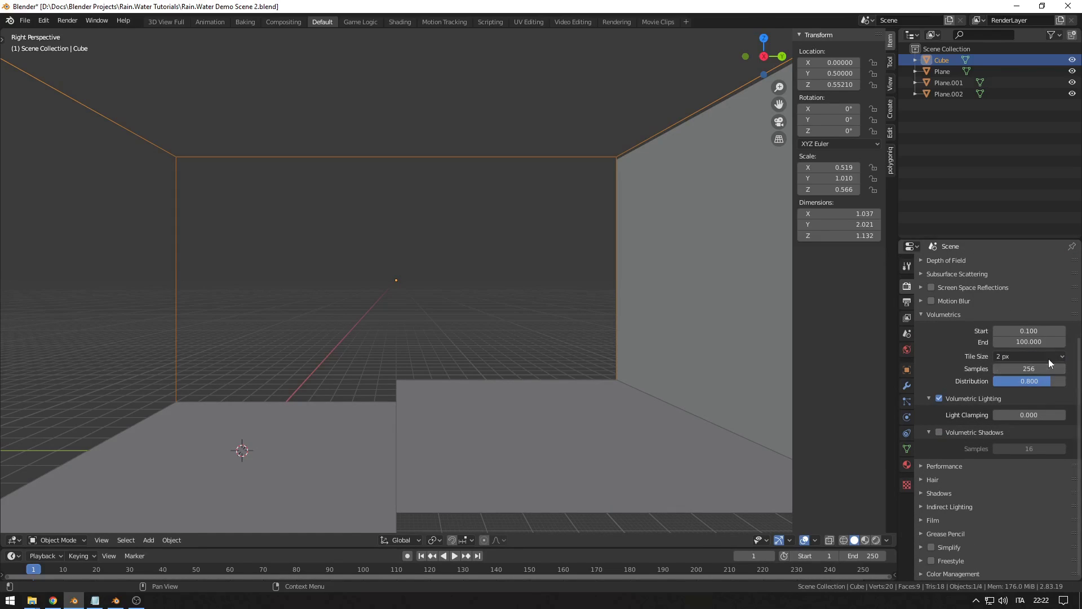
Step: Disable Eevee's Volumetric Lighting and Viewport Denoising
click(938, 398)
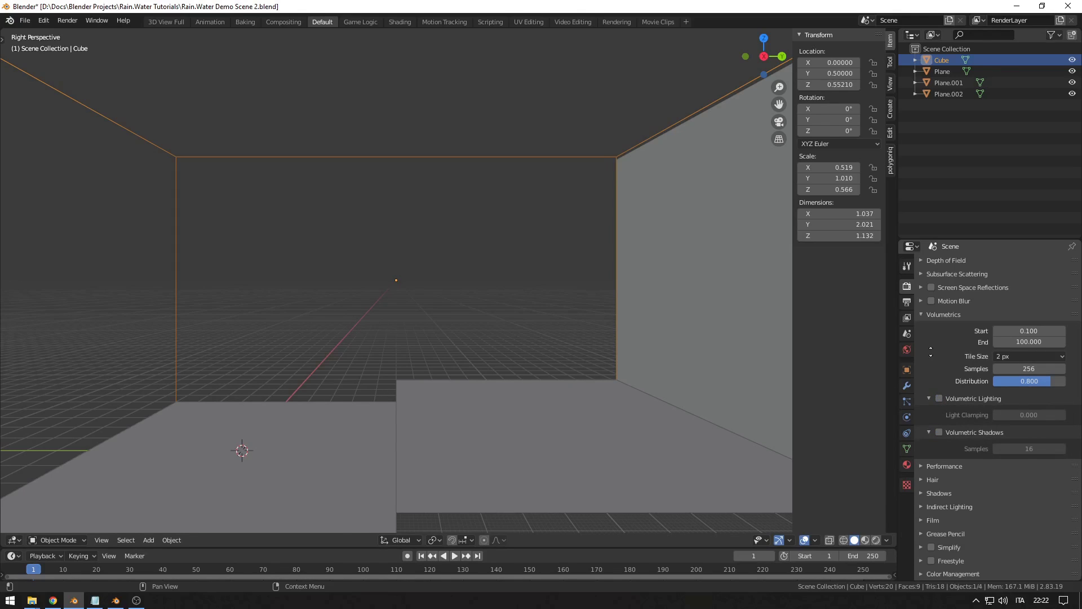
scroll(933, 395, up, 5)
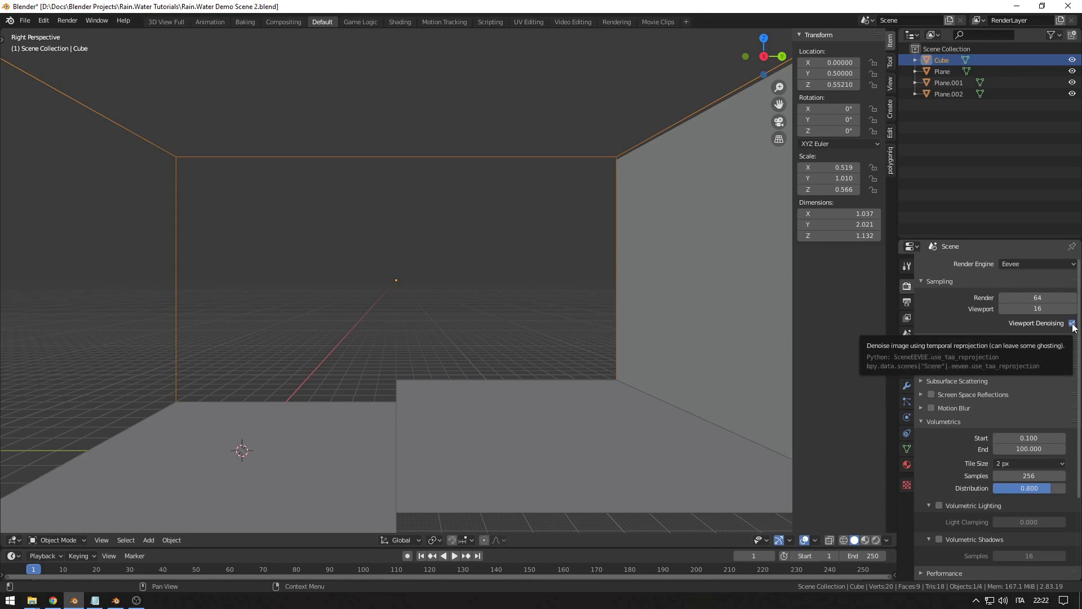
click(1072, 323)
Step: Switch to Rendered shading and examine the volumetric rain from above and from the front
middle_drag(338, 358, 424, 392)
key(KP_7)
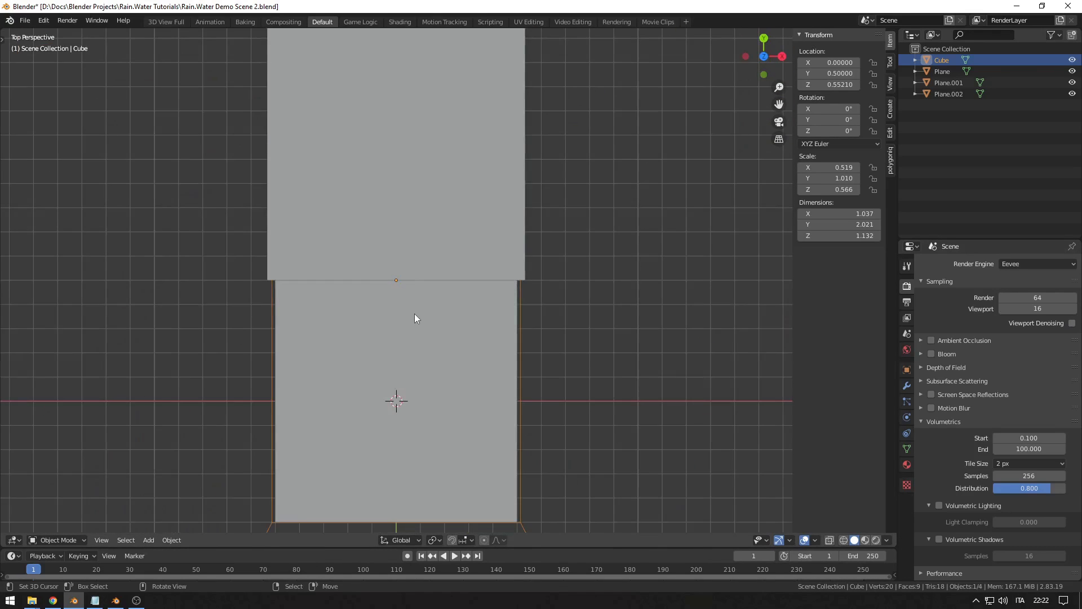
scroll(414, 313, up, 1)
key(z)
click(369, 209)
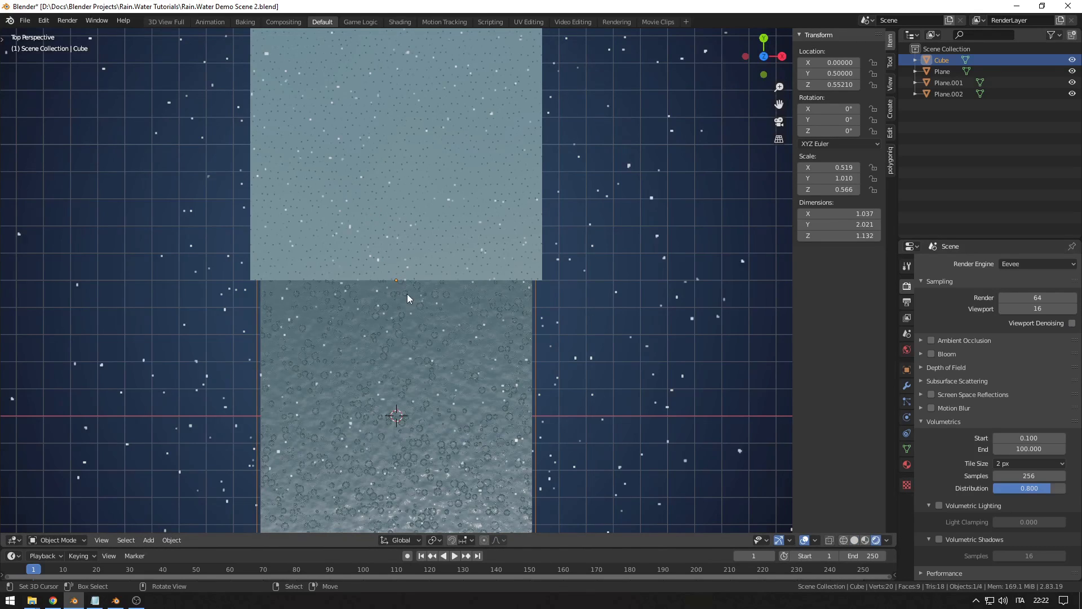
mouse_move(433, 299)
middle_down()
mouse_move(455, 296)
mouse_move(394, 250)
mouse_move(393, 194)
mouse_move(405, 273)
mouse_move(387, 278)
mouse_move(488, 276)
mouse_move(424, 285)
middle_up()
scroll(424, 285, up, 1)
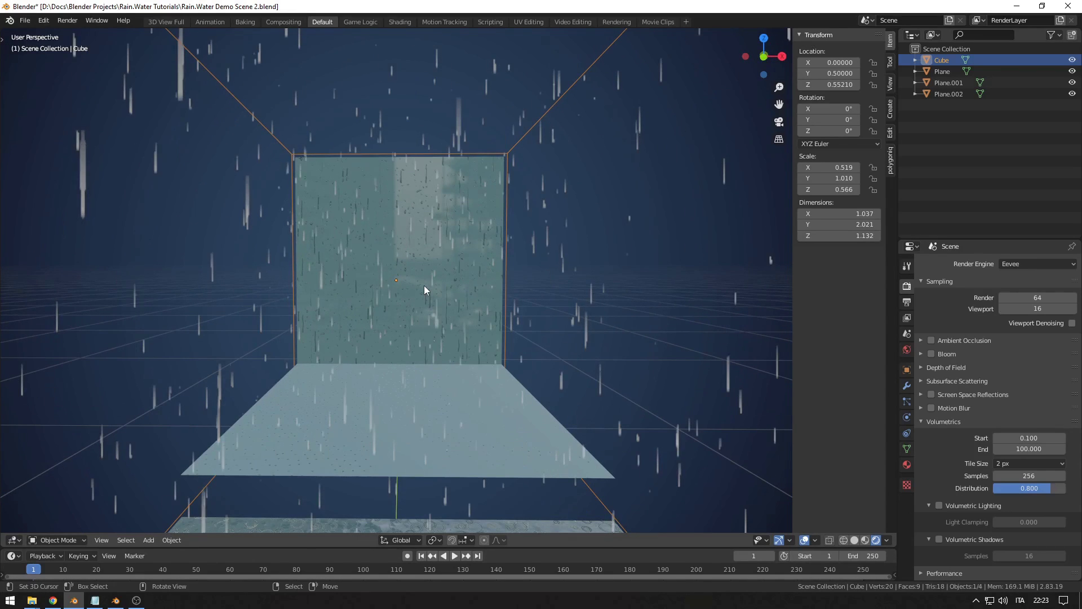
Step: Set the render engine to Cycles and view the rendered rain from a slightly different angle
click(1028, 262)
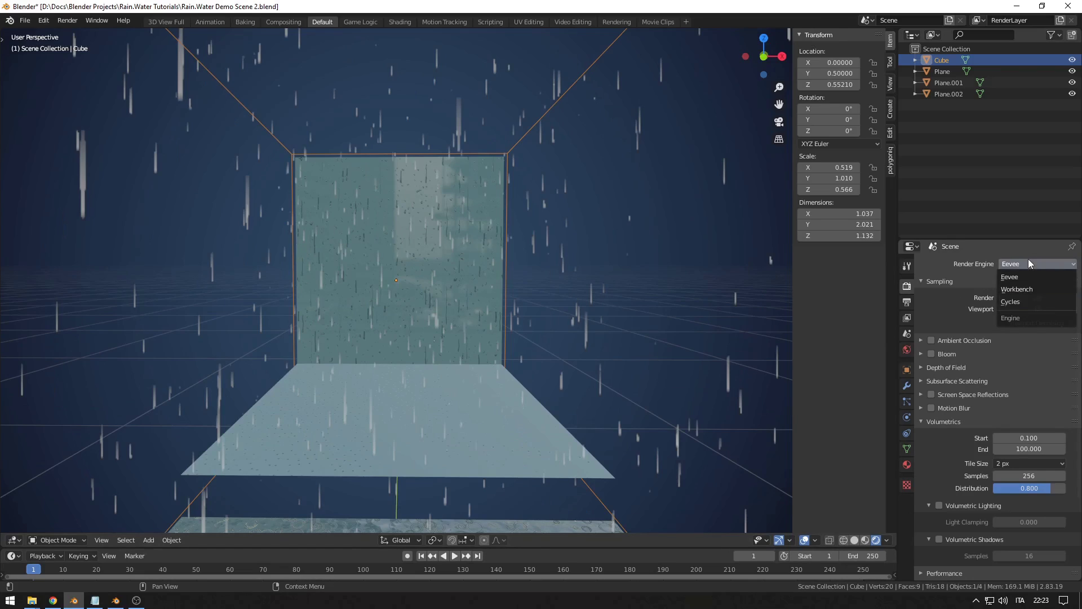
click(1010, 301)
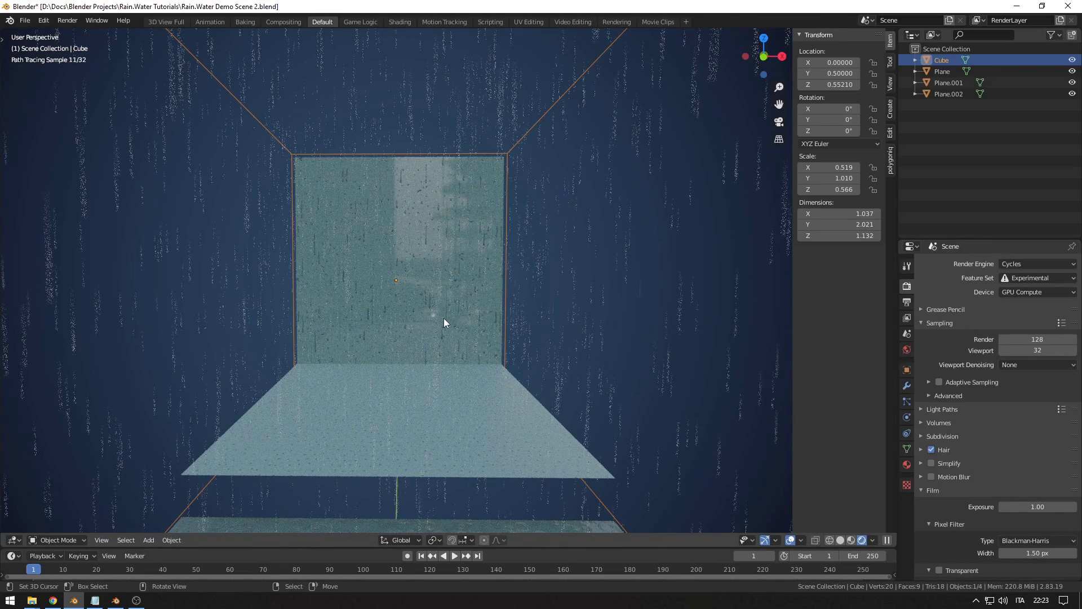
middle_drag(550, 325, 759, 435)
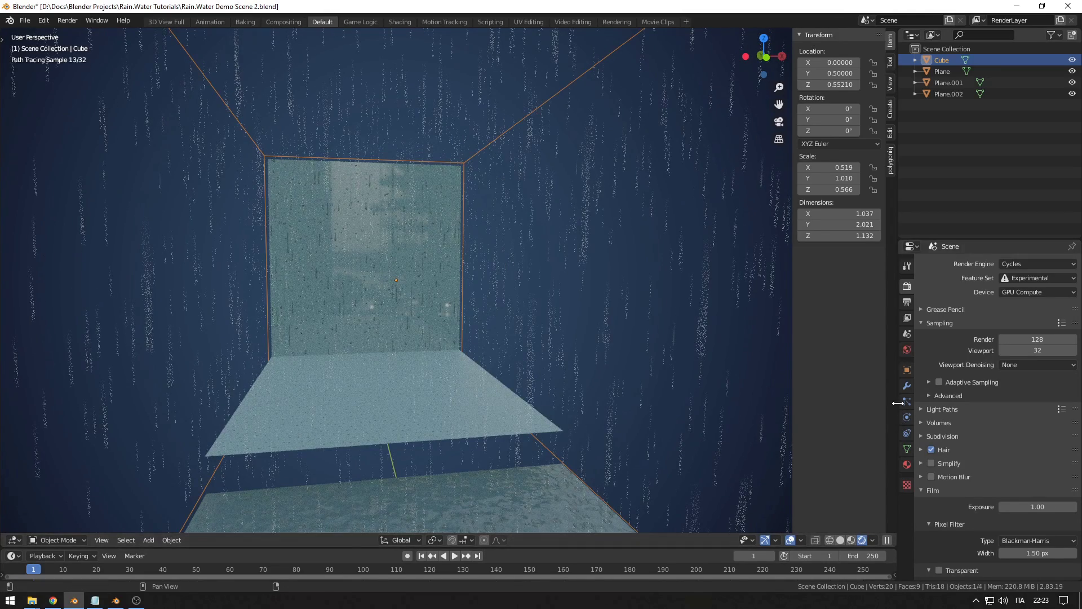
Step: Review the materials assigned to the rain cube, the wall and the ground plane, leaving nothing selected
click(907, 464)
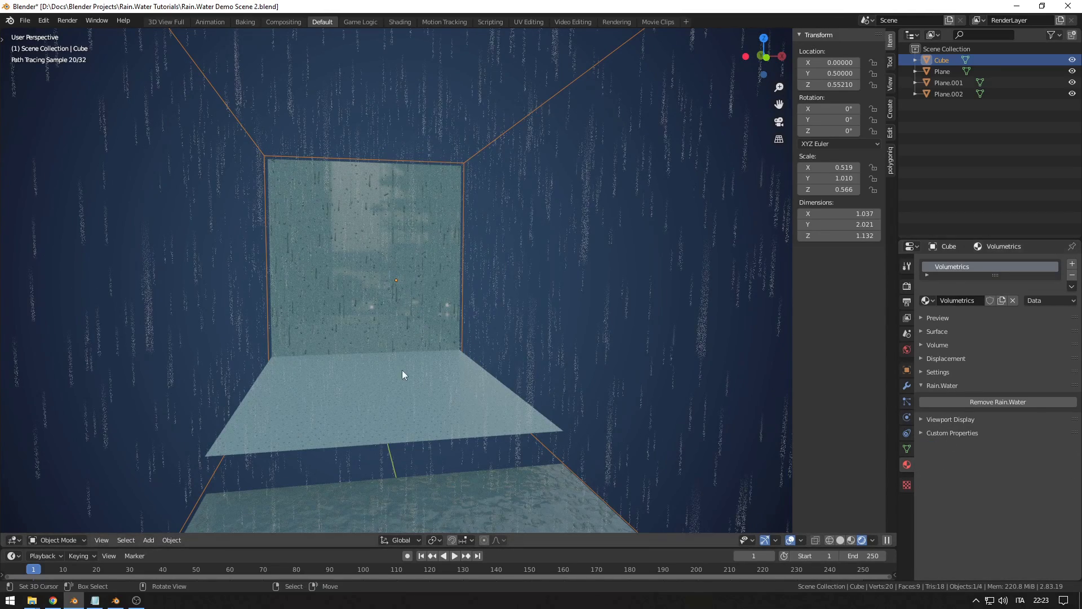
click(391, 287)
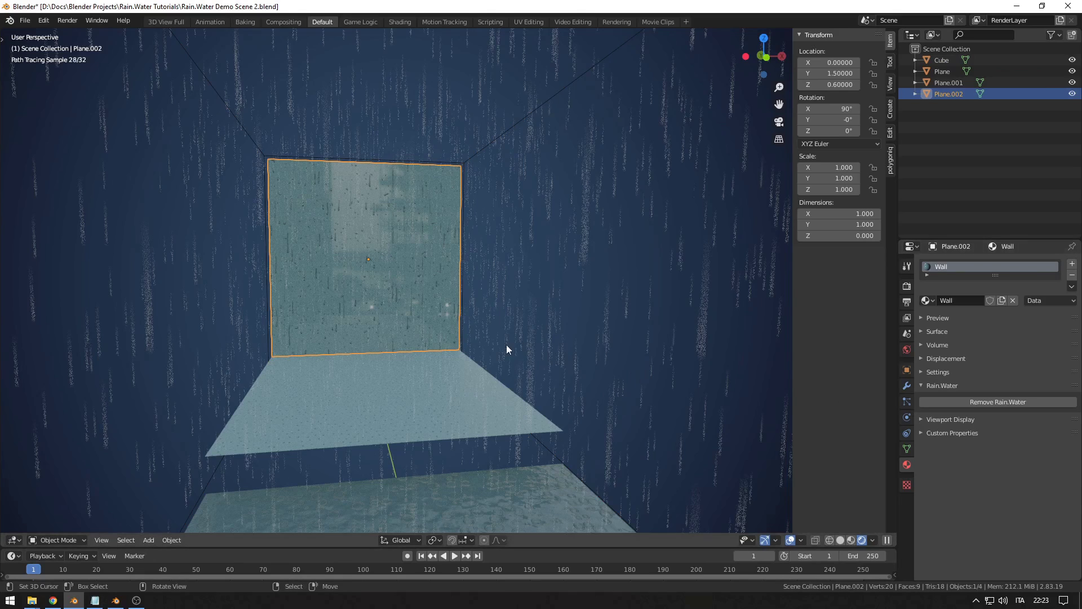
click(471, 394)
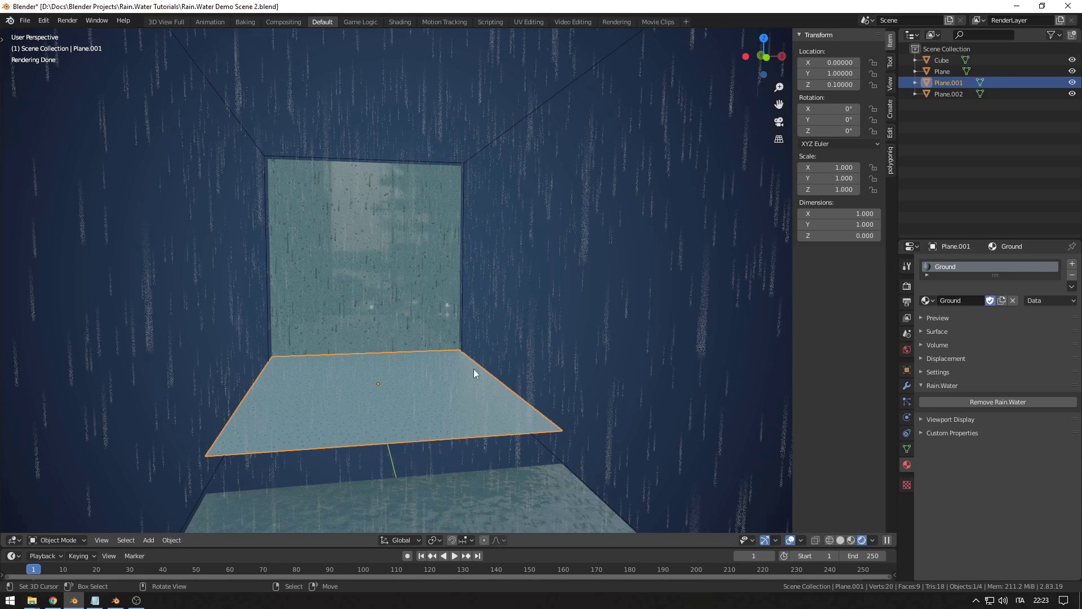
click(418, 292)
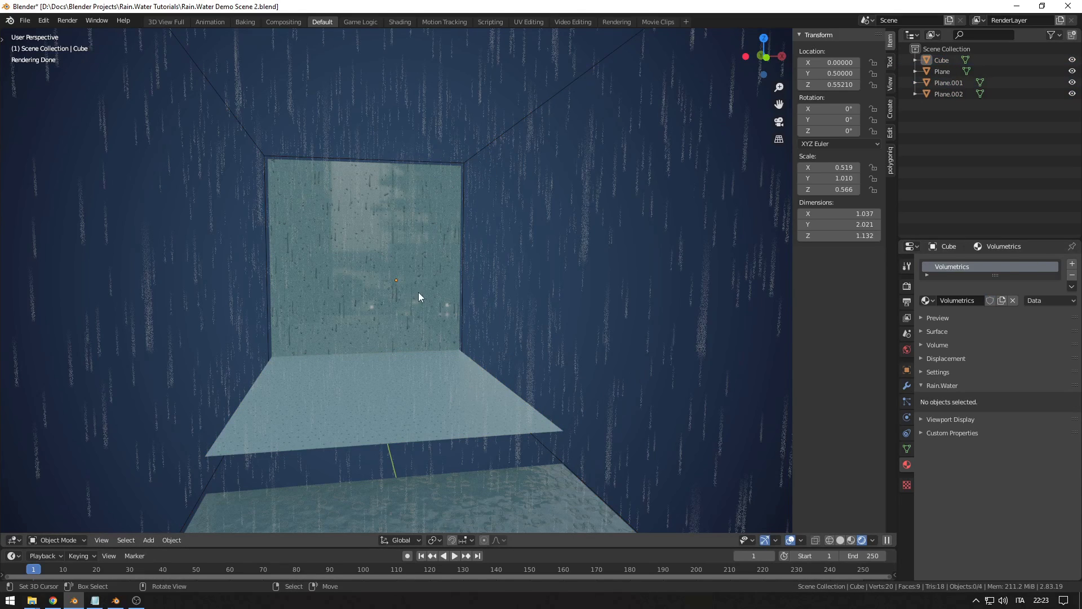
click(412, 371)
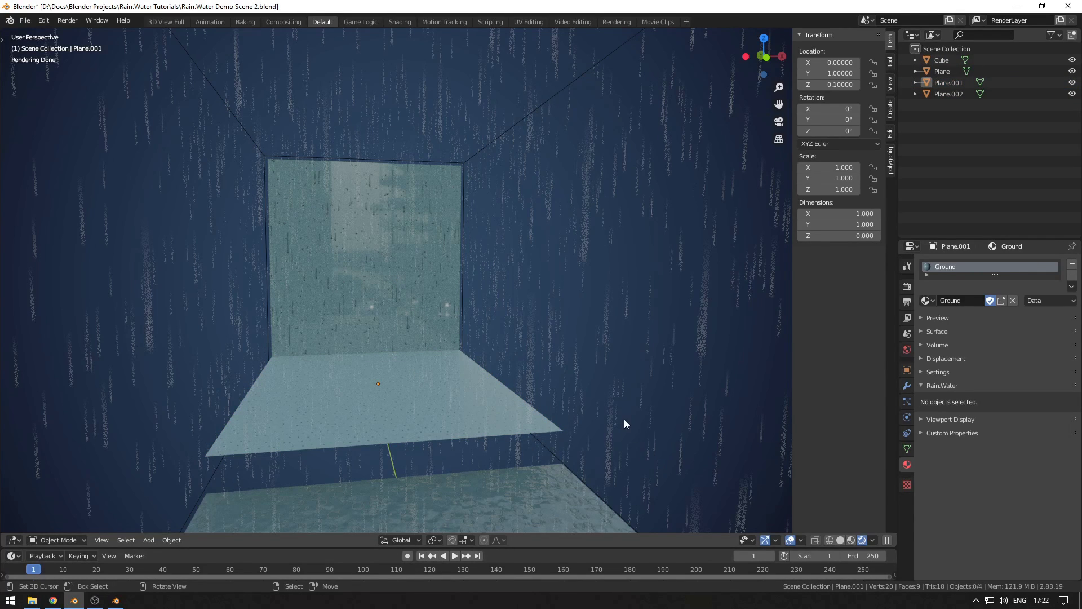
Step: Set the viewport back to Solid shading and view the wall and ground planes at an angle
key(z)
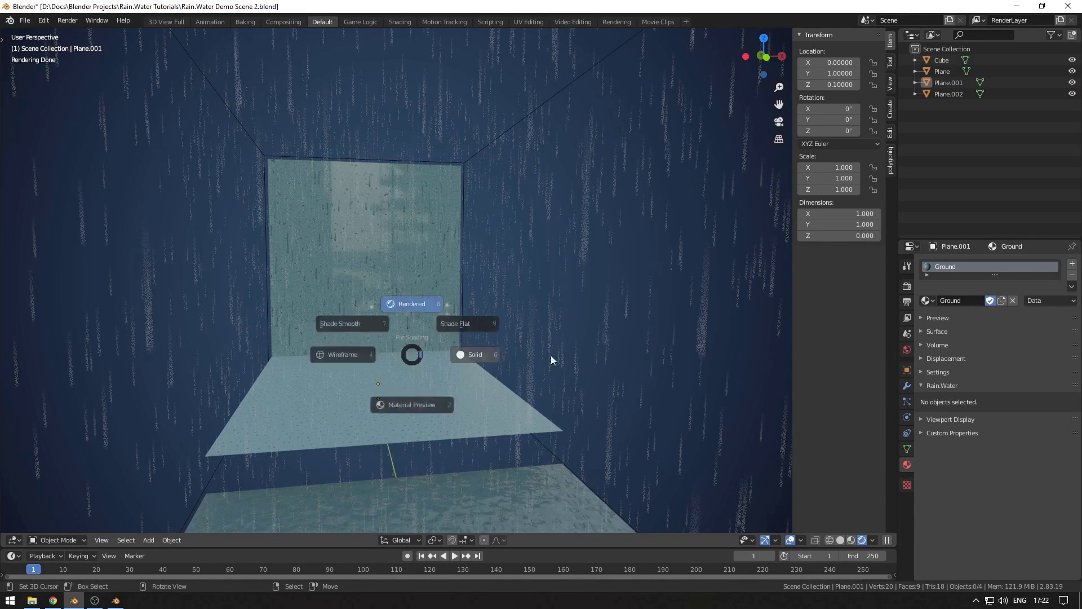
click(488, 339)
middle_drag(468, 314, 404, 364)
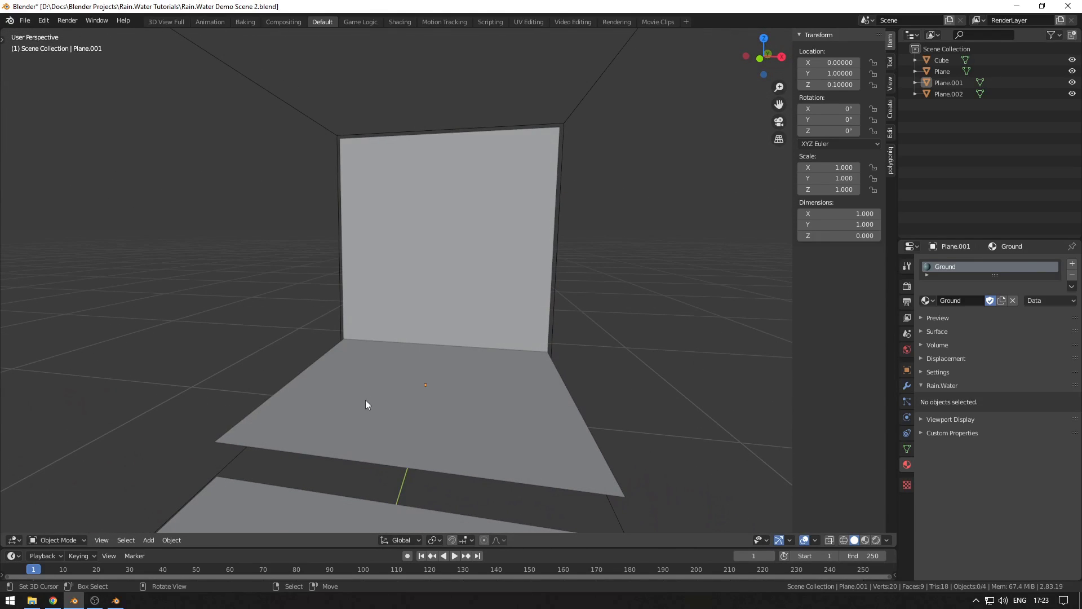
Step: Switch to the Poly Haven site in Chrome and search its texture library for rocks
click(53, 600)
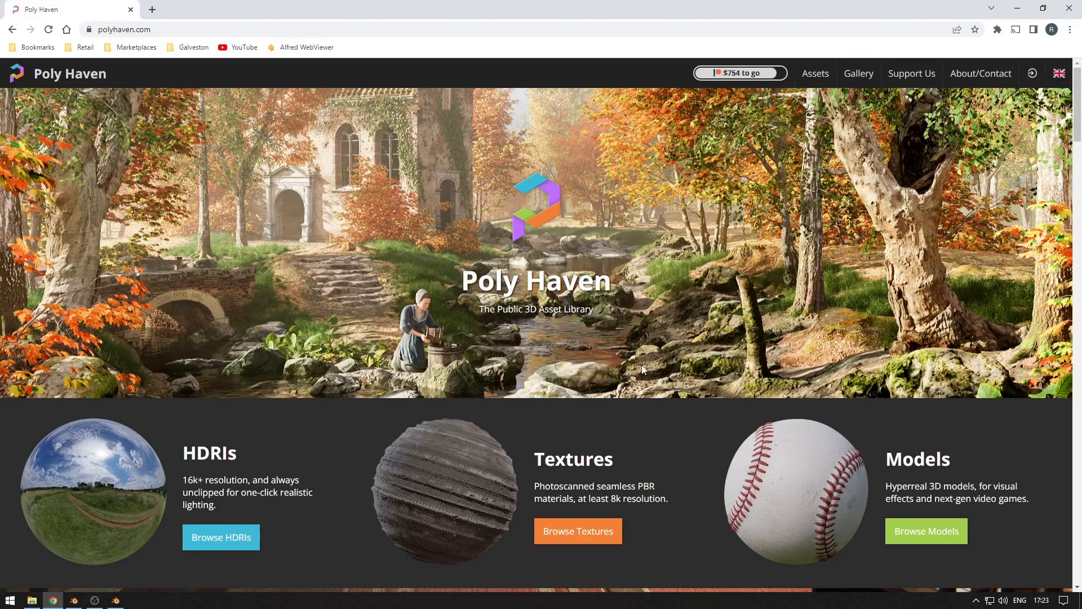
click(435, 485)
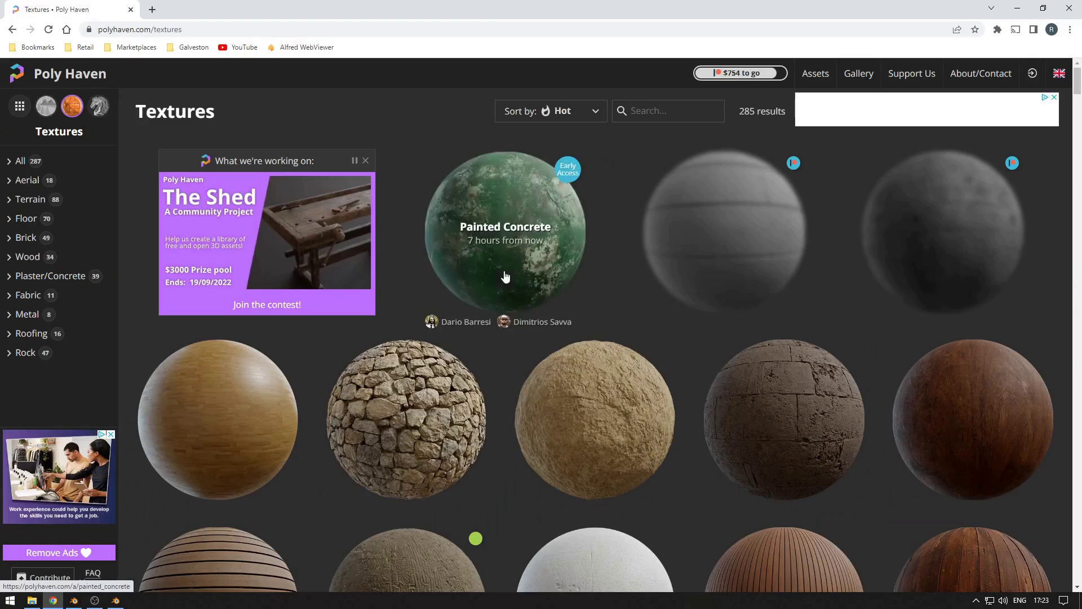
click(664, 109)
text(roc)
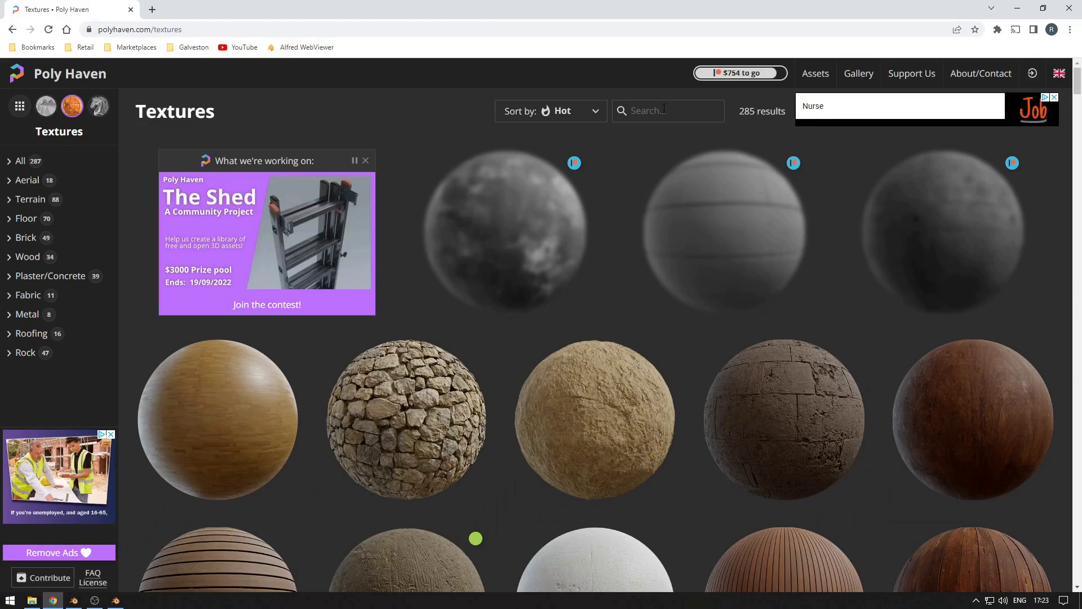
text(ks)
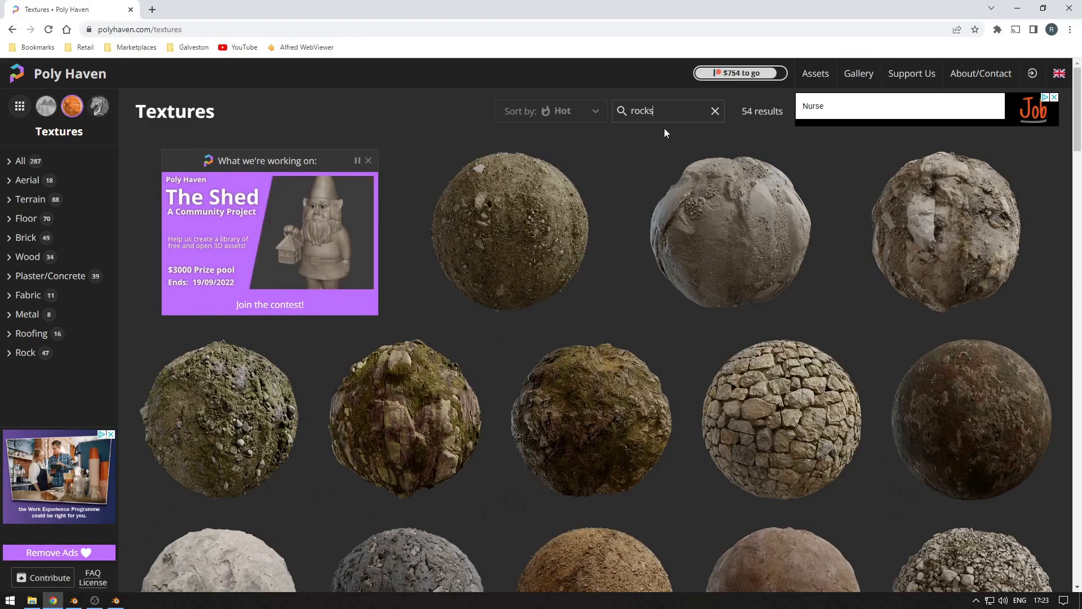
Step: Open the Aerial Rocks 02 texture page from the rock results and view its individual download files
scroll(418, 314, down, 2)
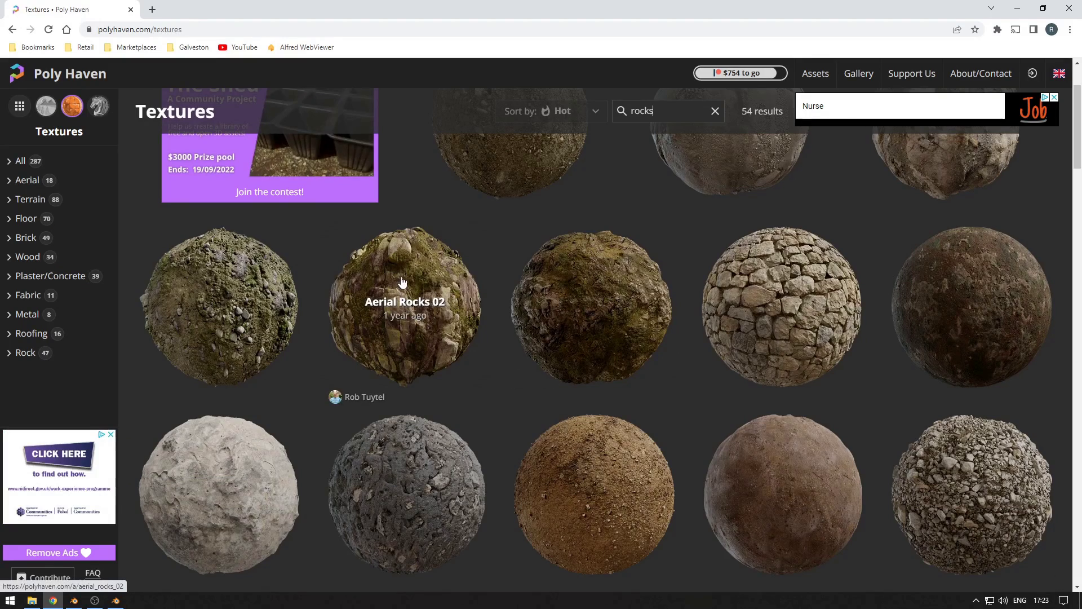
middle_click(400, 304)
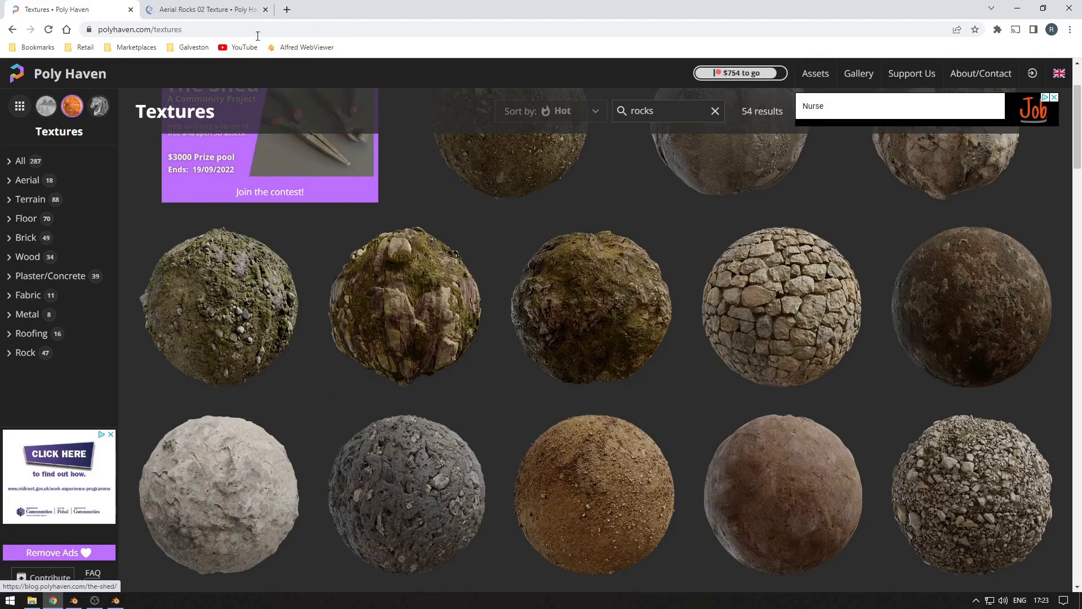
click(217, 10)
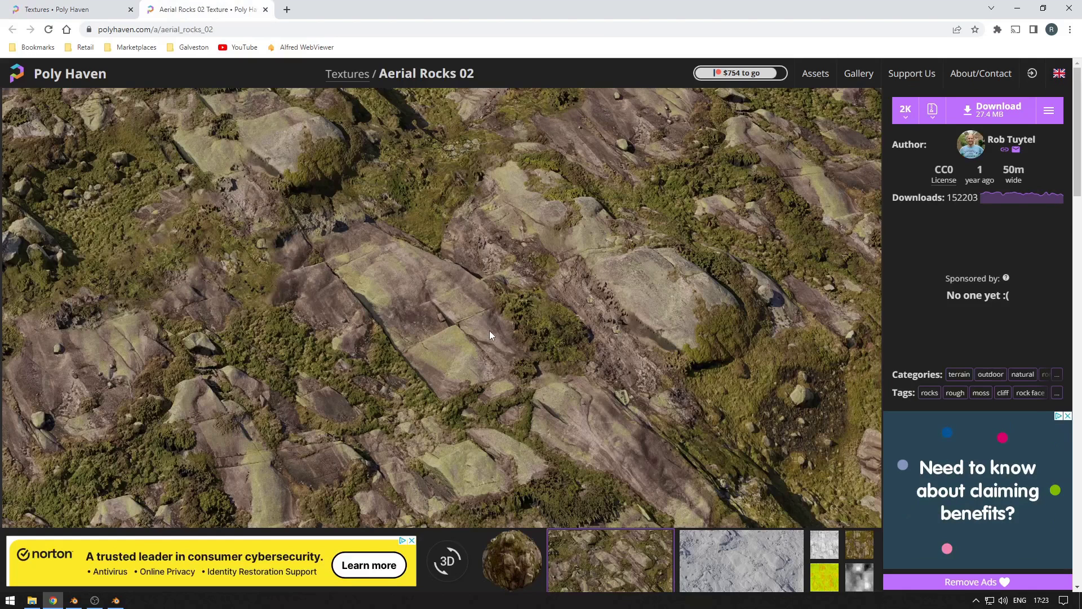
click(1049, 113)
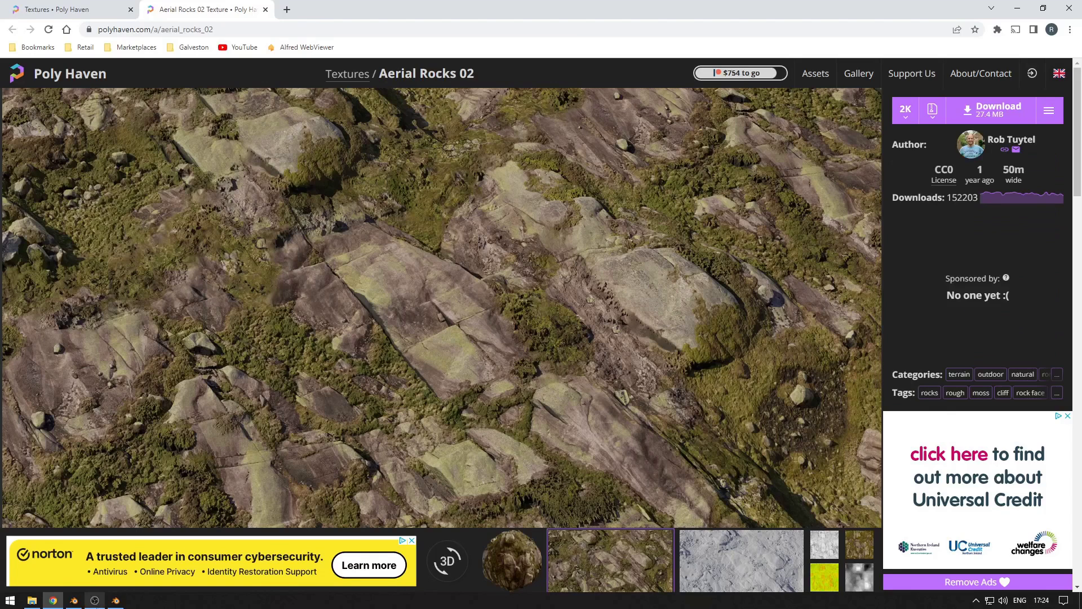
Step: Switch back to Blender, move all objects into a new collection, exclude it from the view layer and make Scene Collection active
key(alt+Tab)
key(a)
key(m)
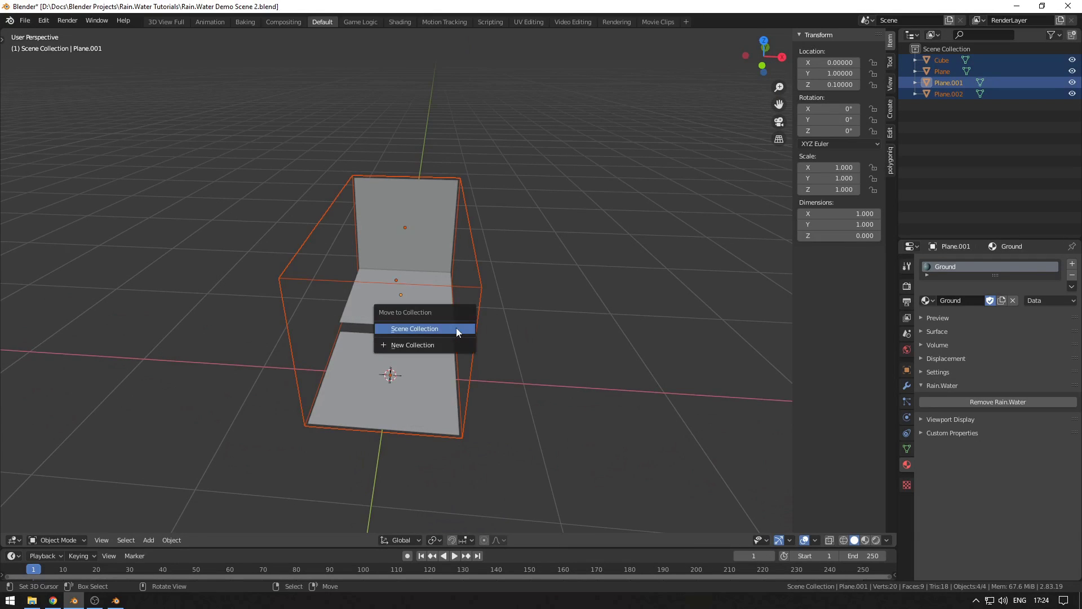
click(431, 345)
click(443, 382)
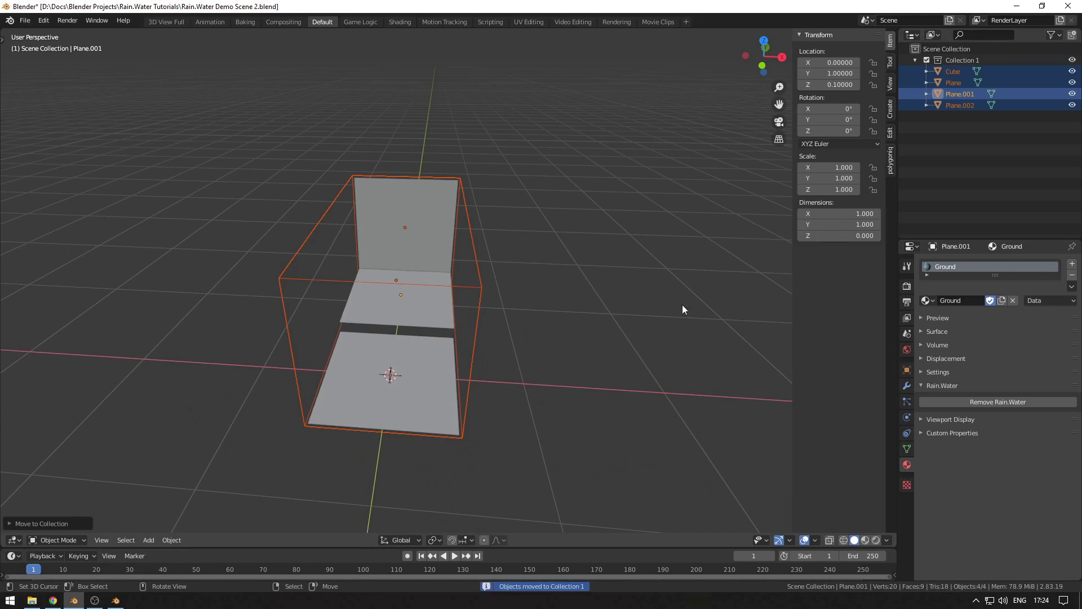
click(926, 61)
click(935, 49)
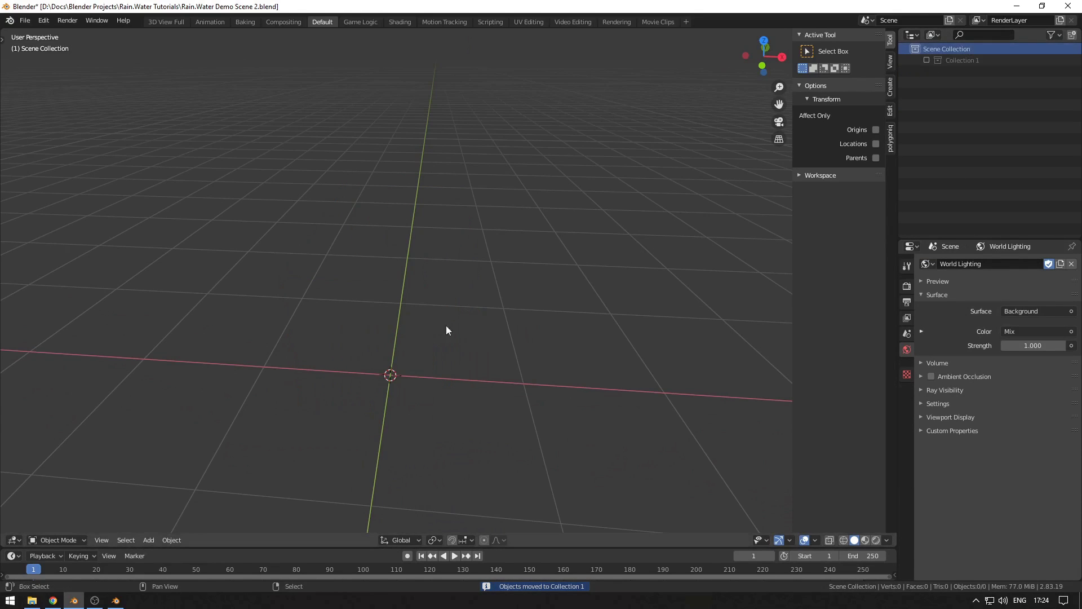
Step: Add a plane in top view and scale its mesh by 0.5 in Edit Mode so it measures 1 by 1
key(KP_7)
key(shift+a)
mouse_move(451, 355)
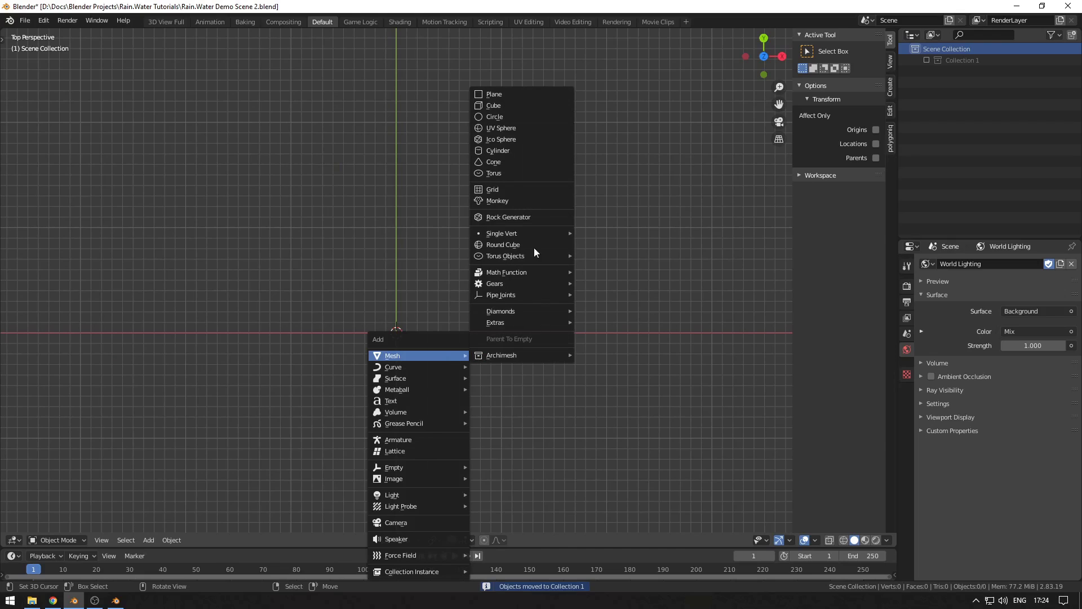
click(496, 94)
key(Tab)
text(s.5)
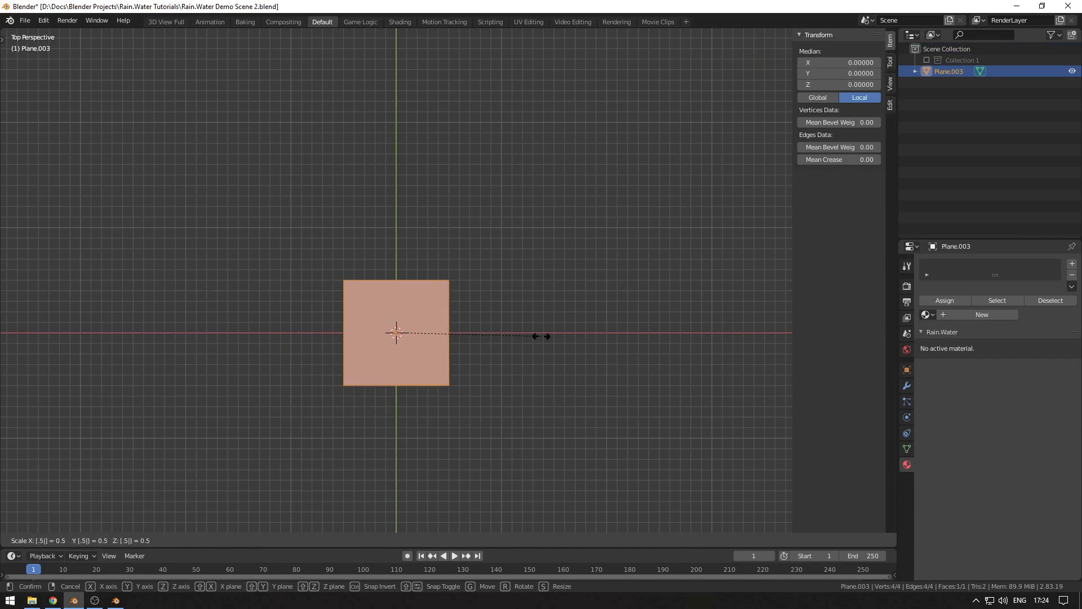
key(Return)
key(Tab)
key(KP_Decimal)
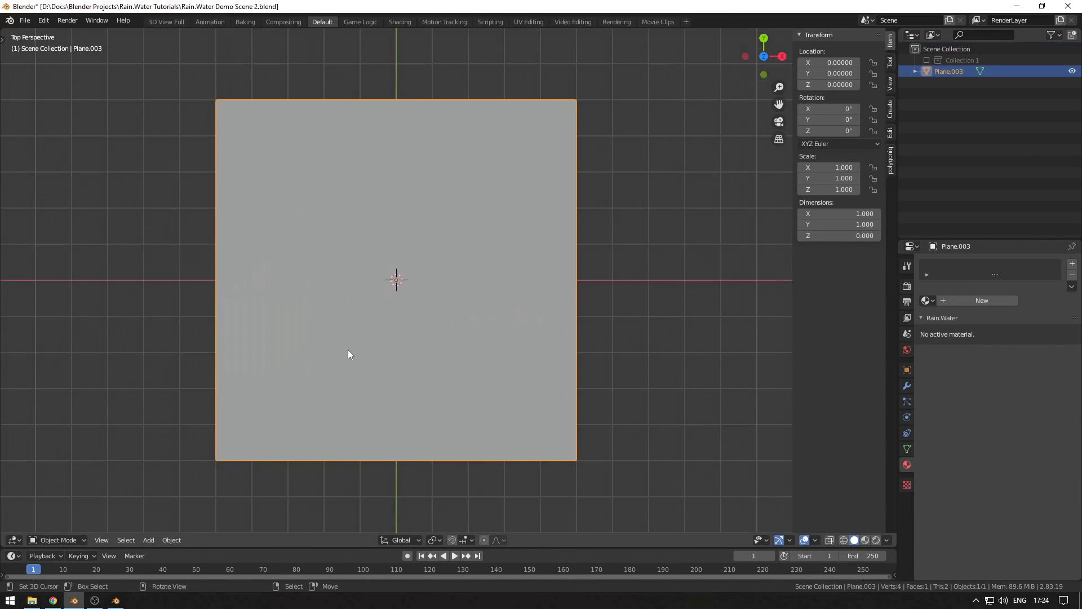
Step: Give the plane a new material, open it in the Shading workspace and turn on snapping for the nodes
click(953, 300)
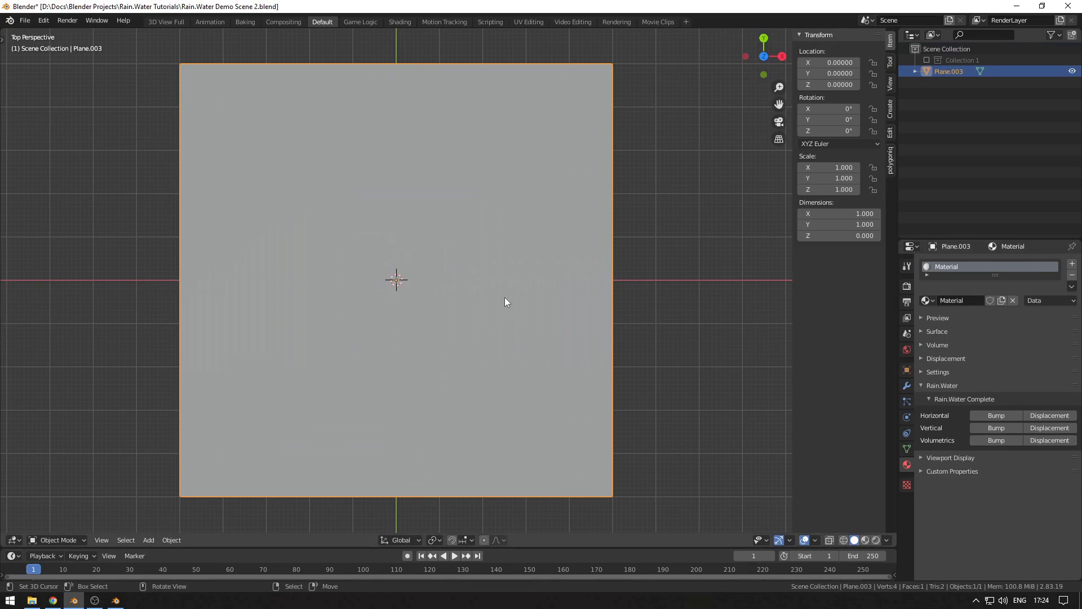
click(398, 22)
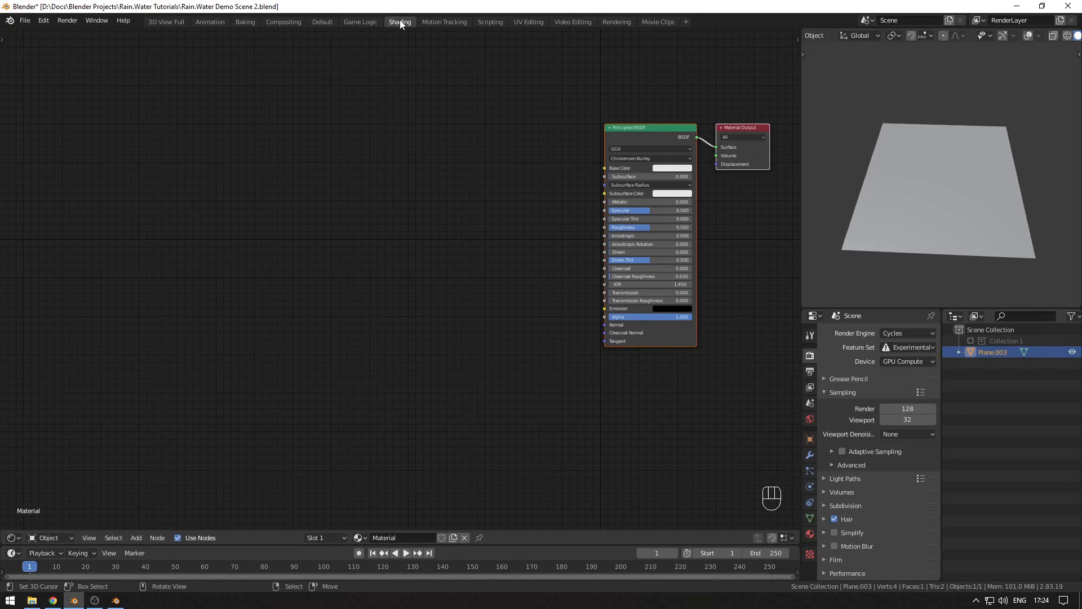
mouse_move(647, 128)
mouse_down()
mouse_move(623, 131)
mouse_move(637, 143)
mouse_up()
right_click(636, 142)
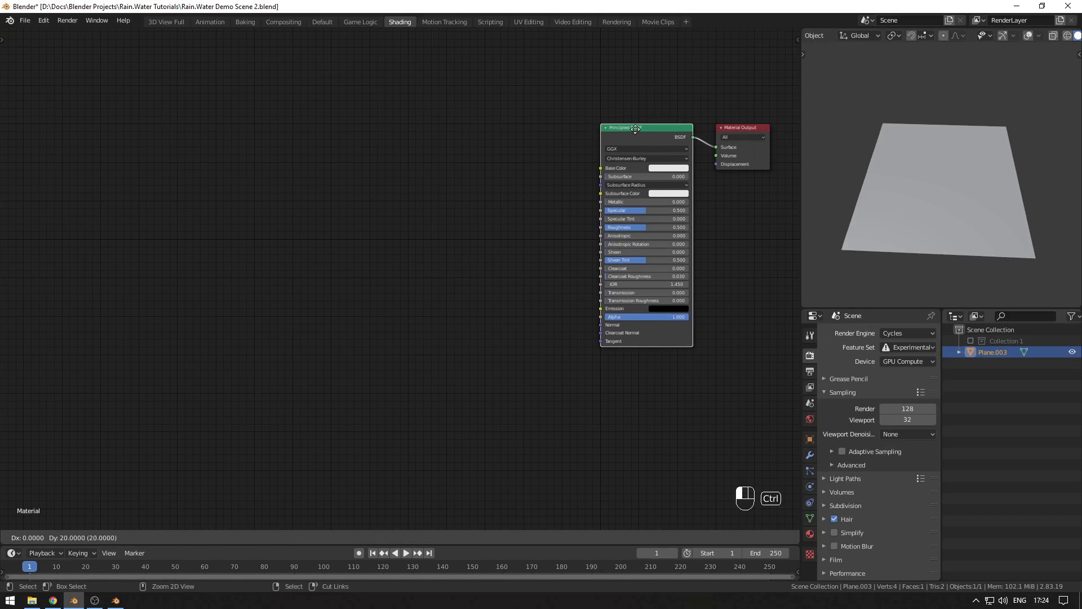
key(shift+Tab)
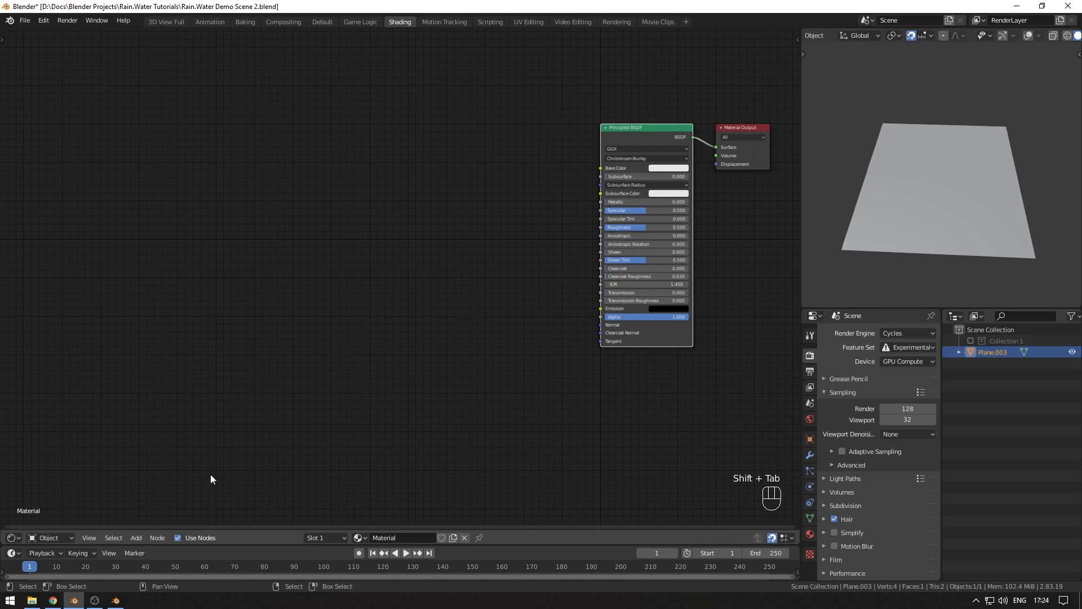
Step: Bring the five aerial_rocks_02 2k texture files from the PBR Hi Res folder into the material's node tree
click(32, 601)
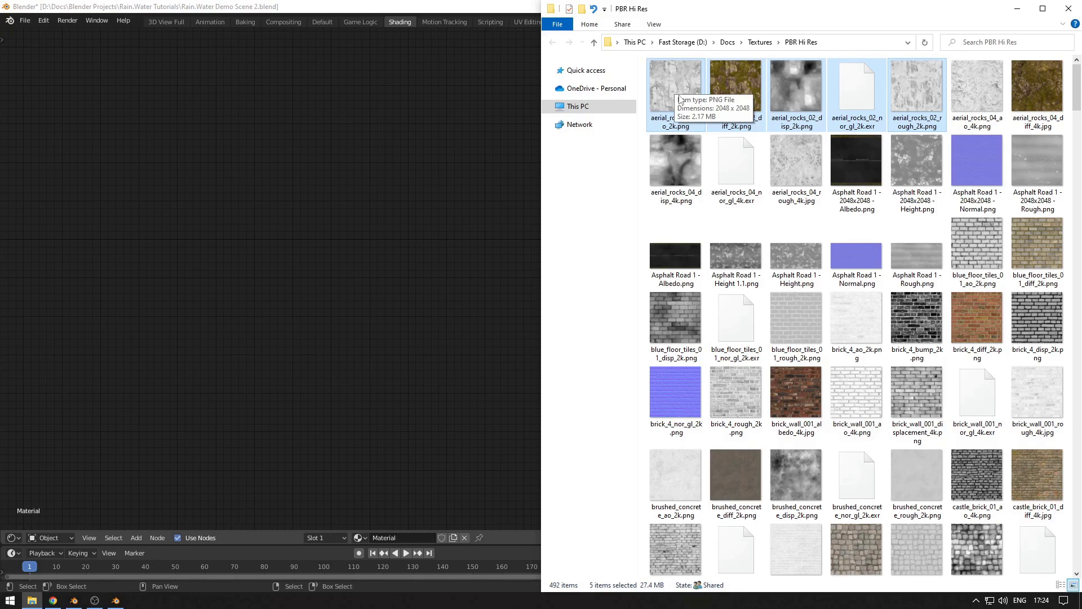
drag(677, 78, 331, 97)
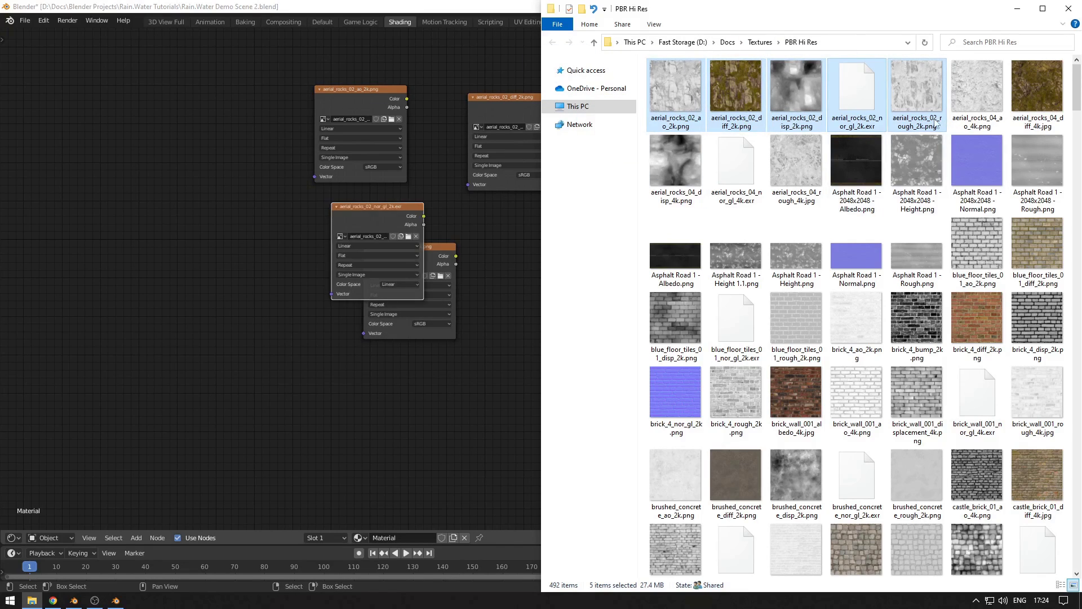
click(469, 4)
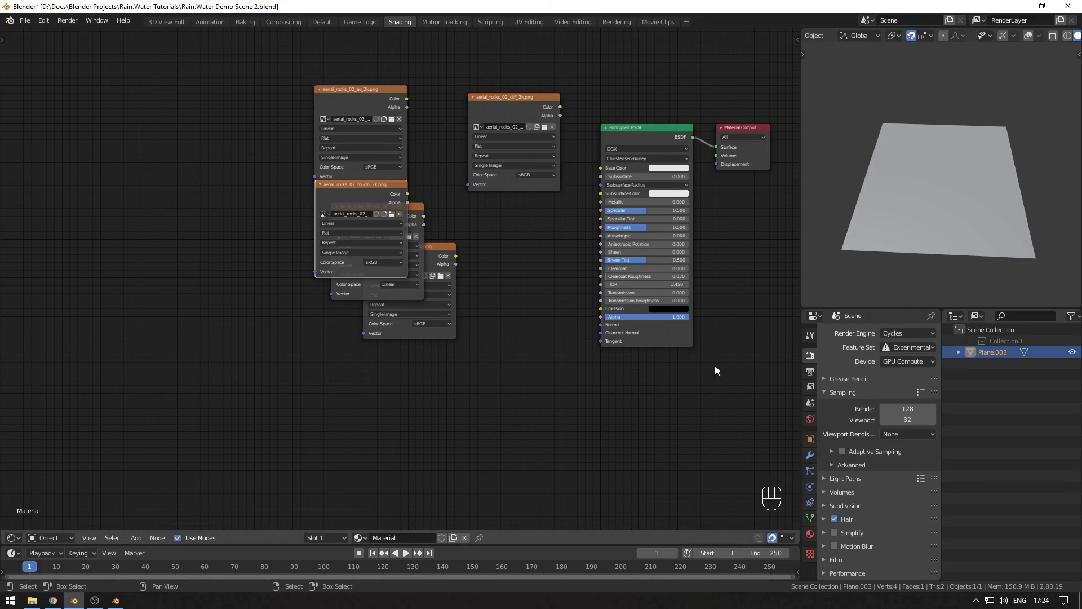
Step: Apply the Rain.Water Horizontal Displacement setup to the plane's material and deselect all nodes
click(810, 534)
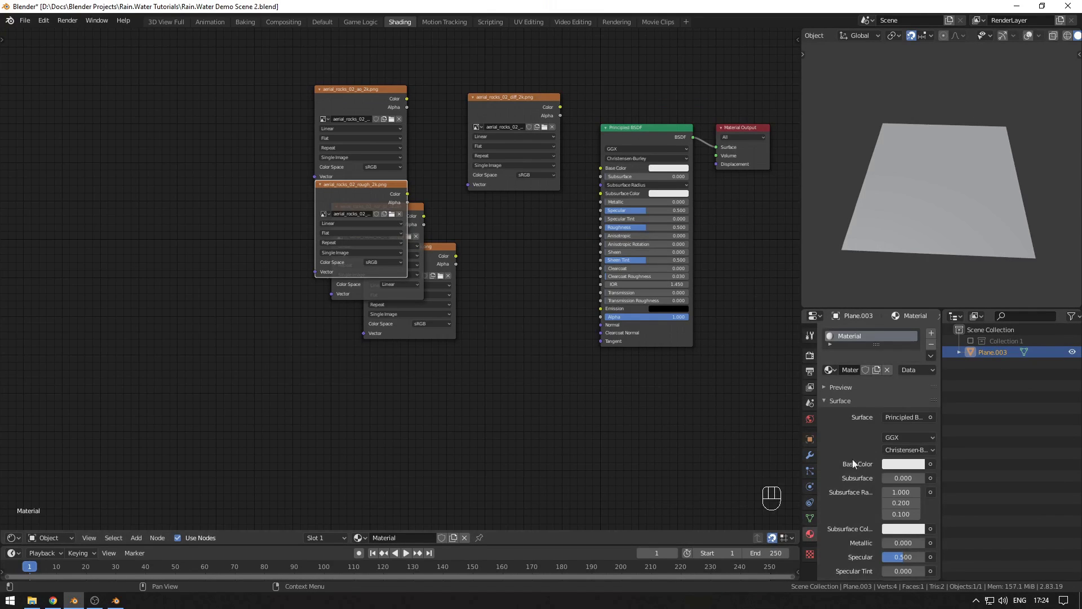
click(828, 401)
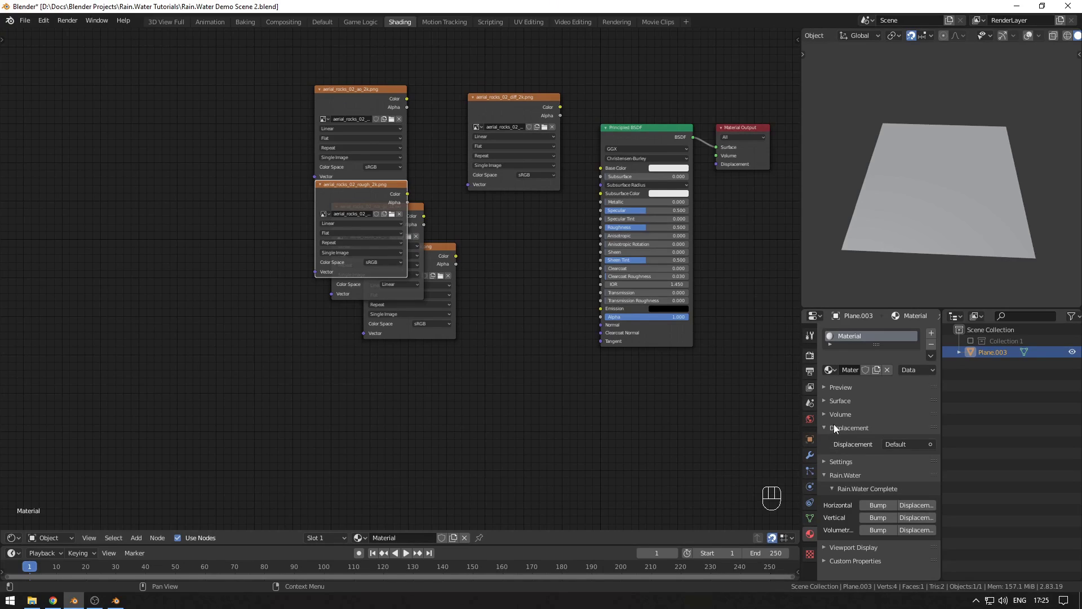
click(843, 442)
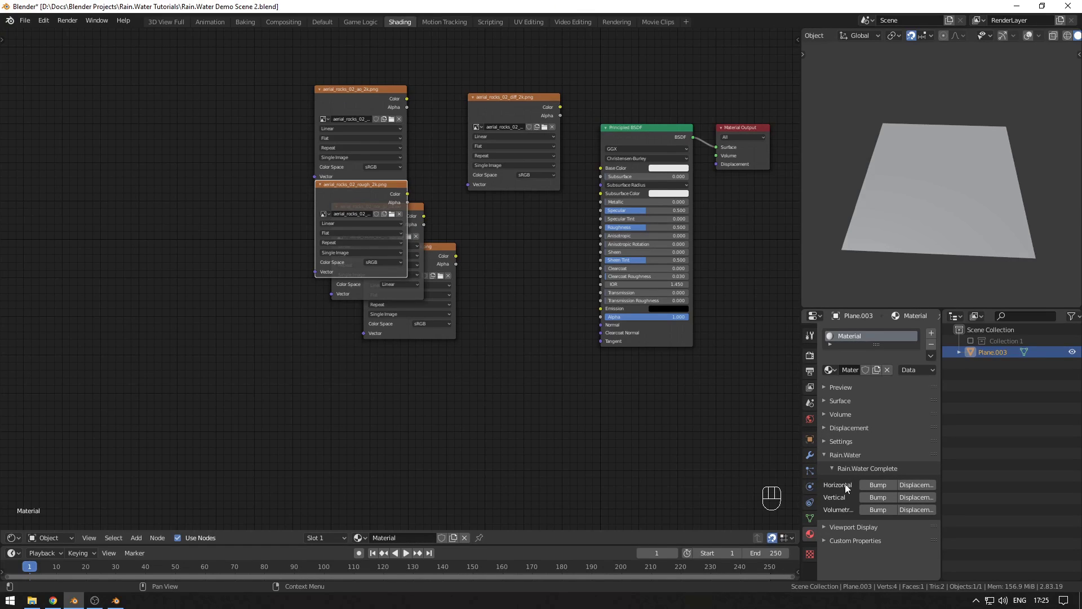
click(914, 484)
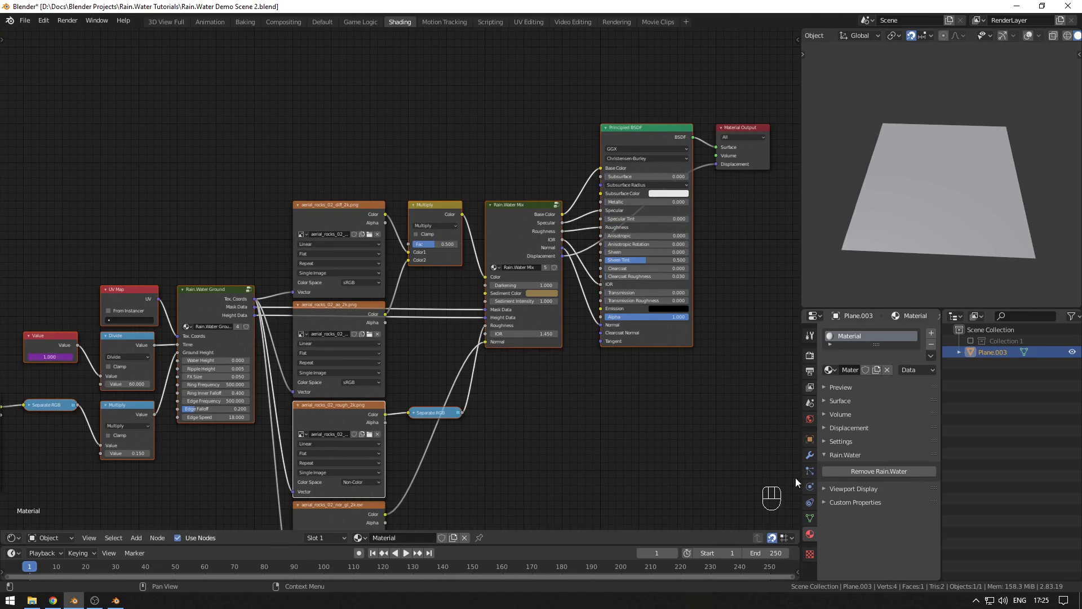
key(alt+a)
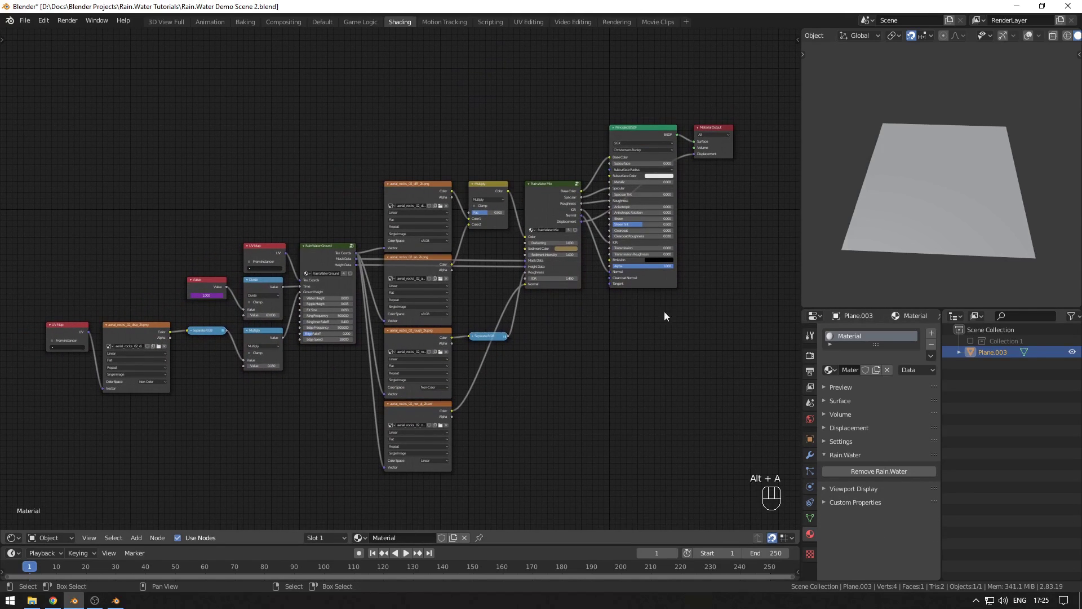
Step: Show the viewport overlays and subdivide the plane's mesh into 121 faces in Edit Mode
click(1029, 36)
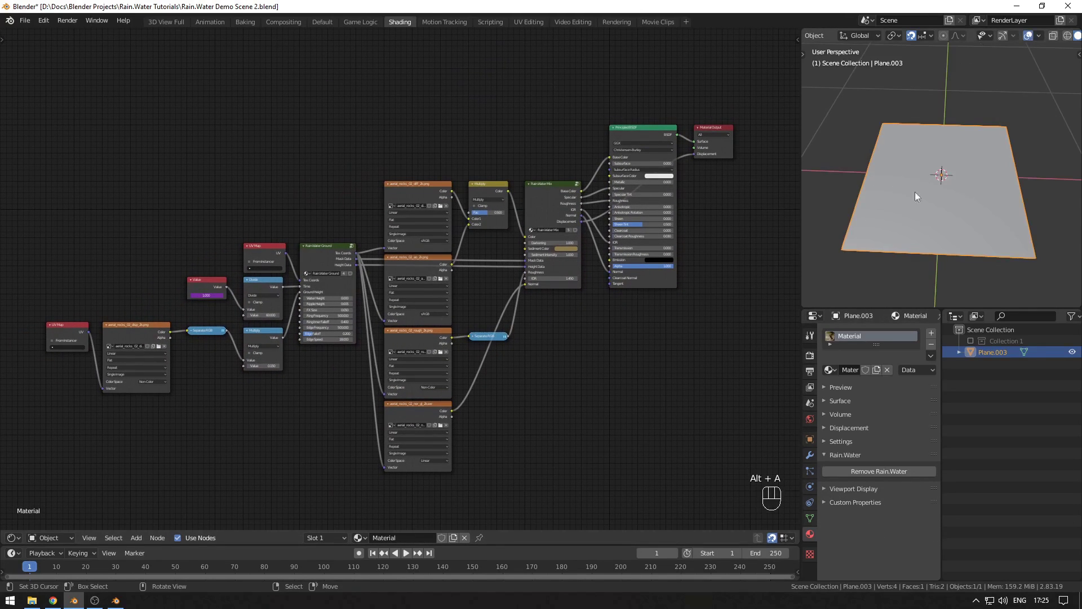
key(Tab)
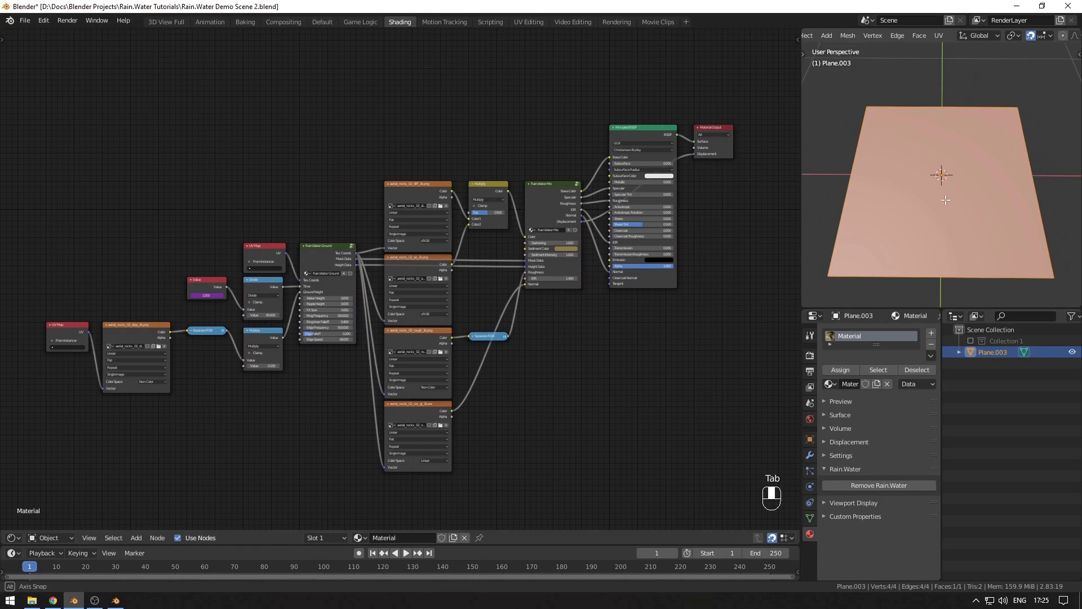
middle_drag(945, 200, 941, 212)
key(1)
right_click(936, 209)
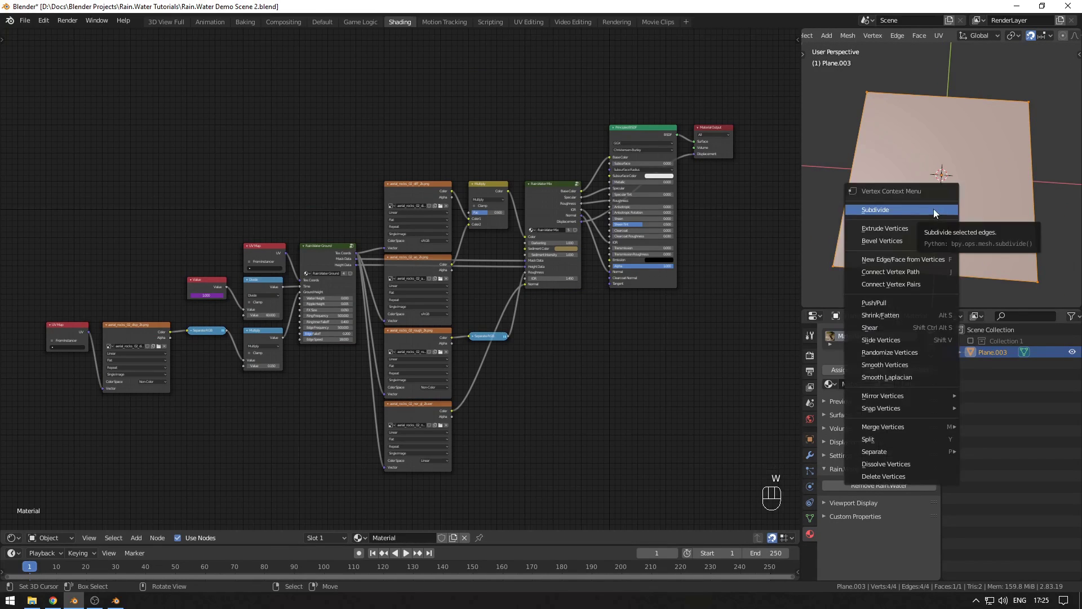
click(934, 209)
click(837, 297)
drag(920, 220, 970, 220)
click(833, 203)
key(Tab)
click(834, 224)
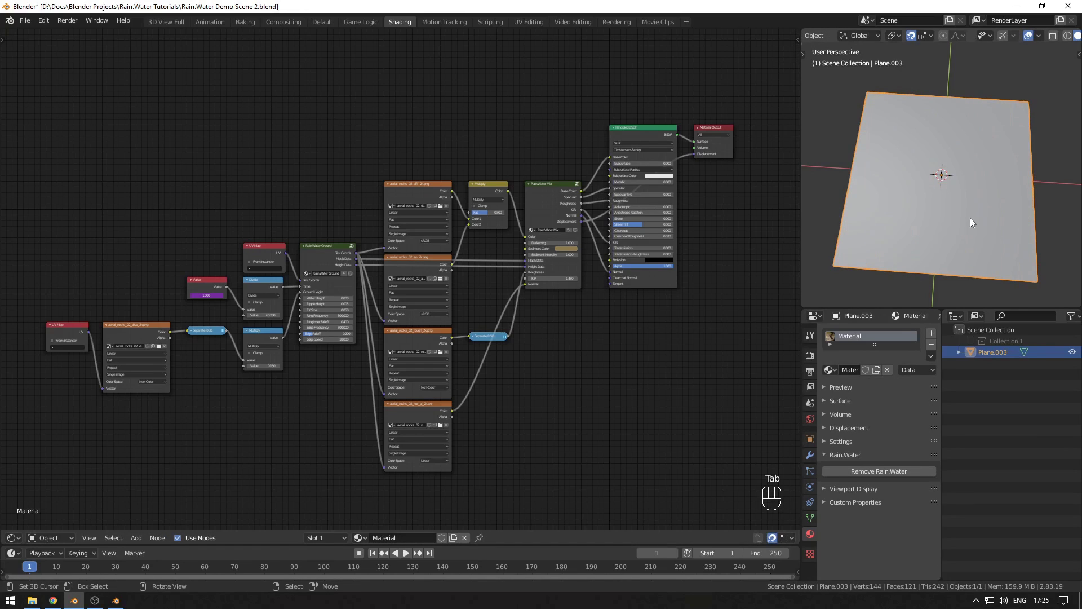
Step: Add a Simple subdivision modifier to the plane with viewport levels 4 and render levels 5
key(ctrl+4)
click(809, 455)
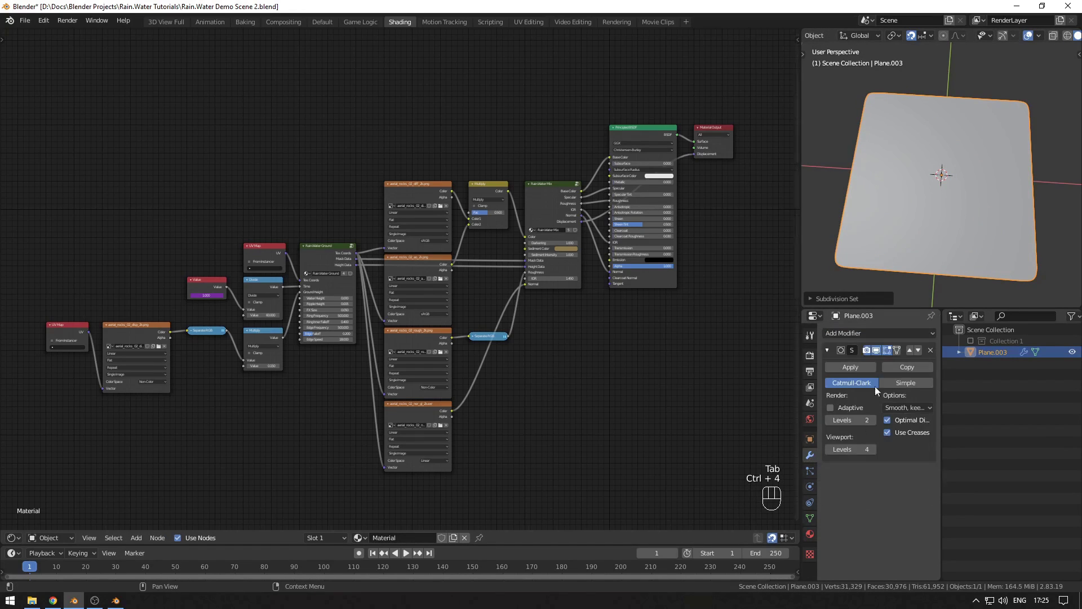
click(900, 383)
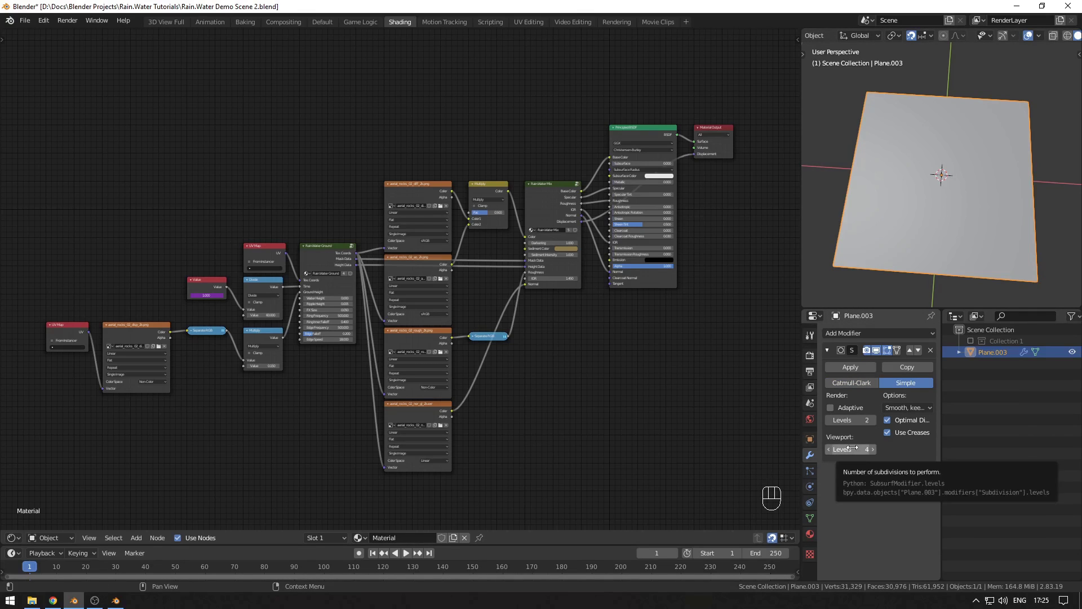
double_click(850, 420)
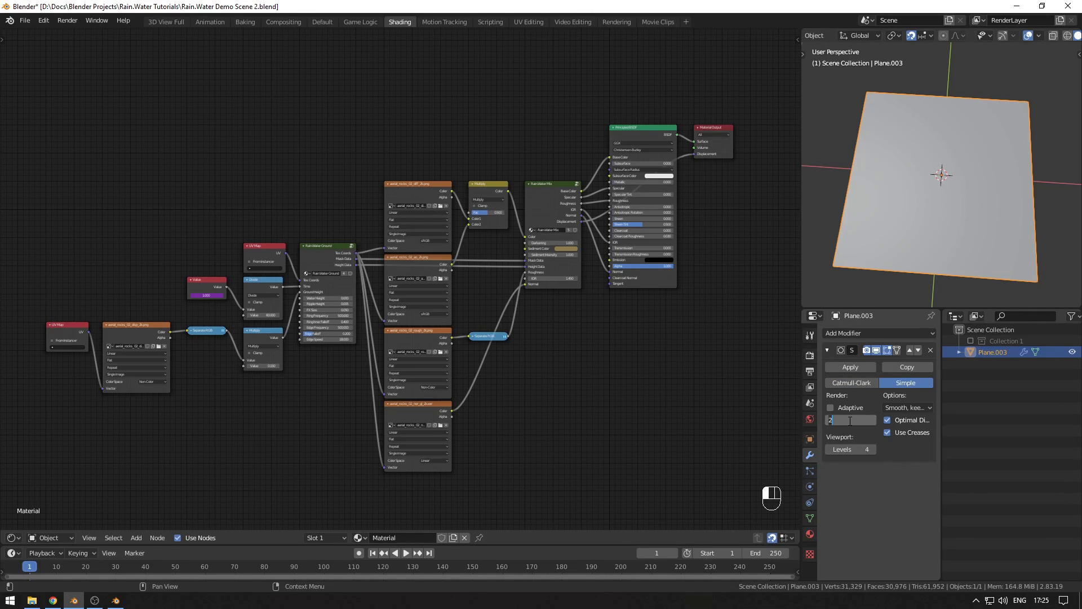
click(862, 485)
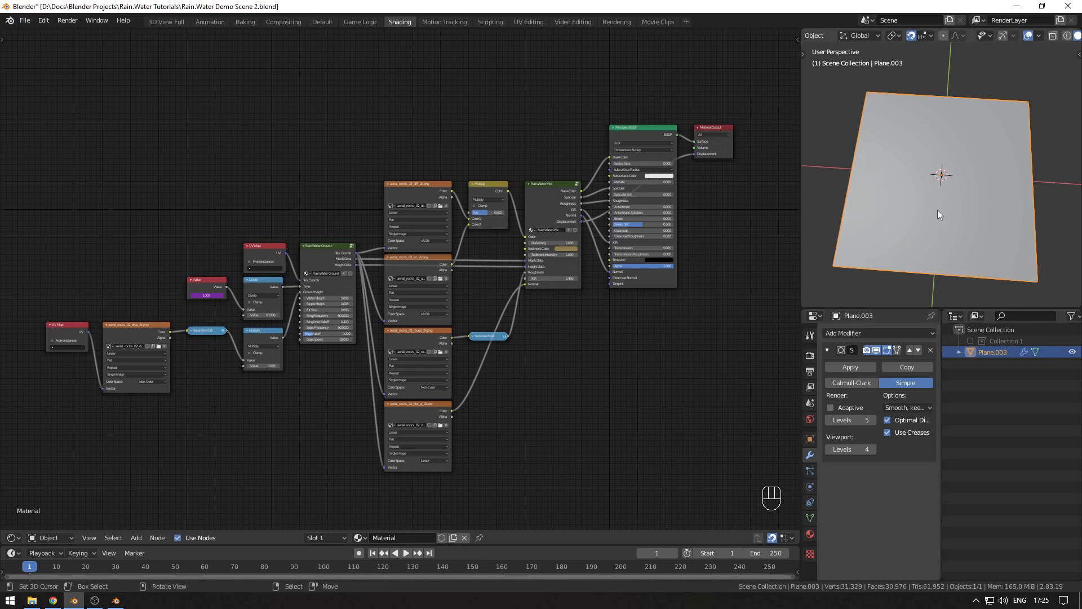
Step: Check the render engine settings, switch the viewport to Rendered shading and view the deselected rock plane from a low angle
middle_drag(938, 210, 931, 231)
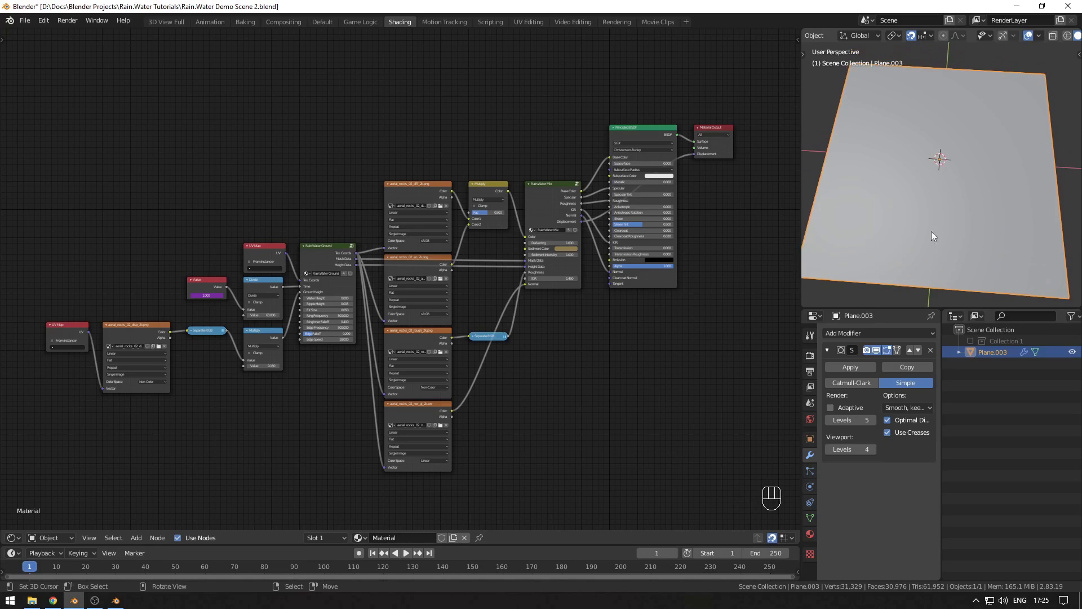
click(815, 354)
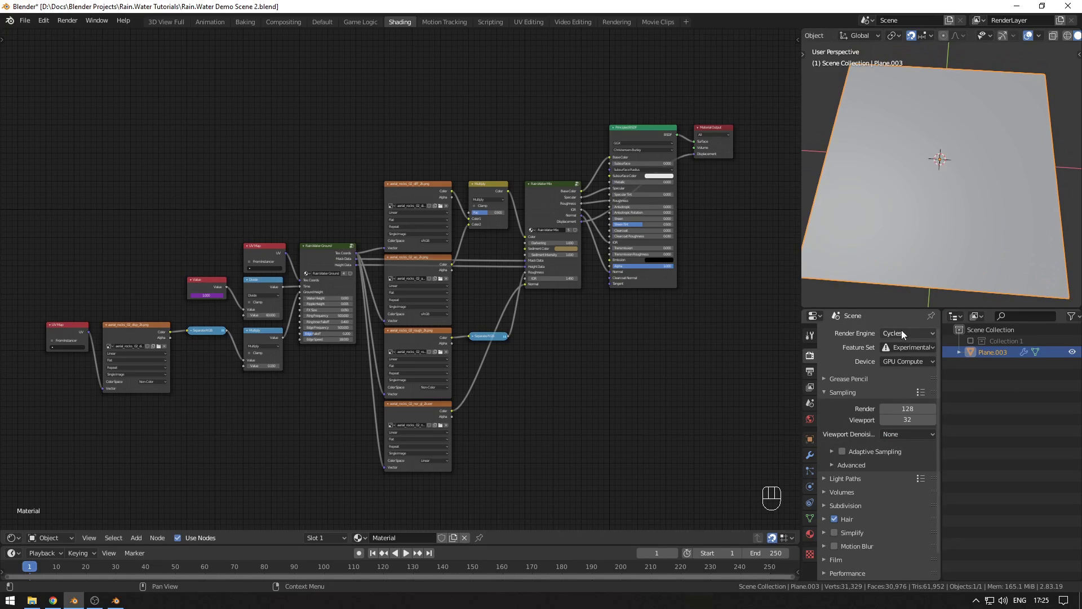
key(z)
click(926, 94)
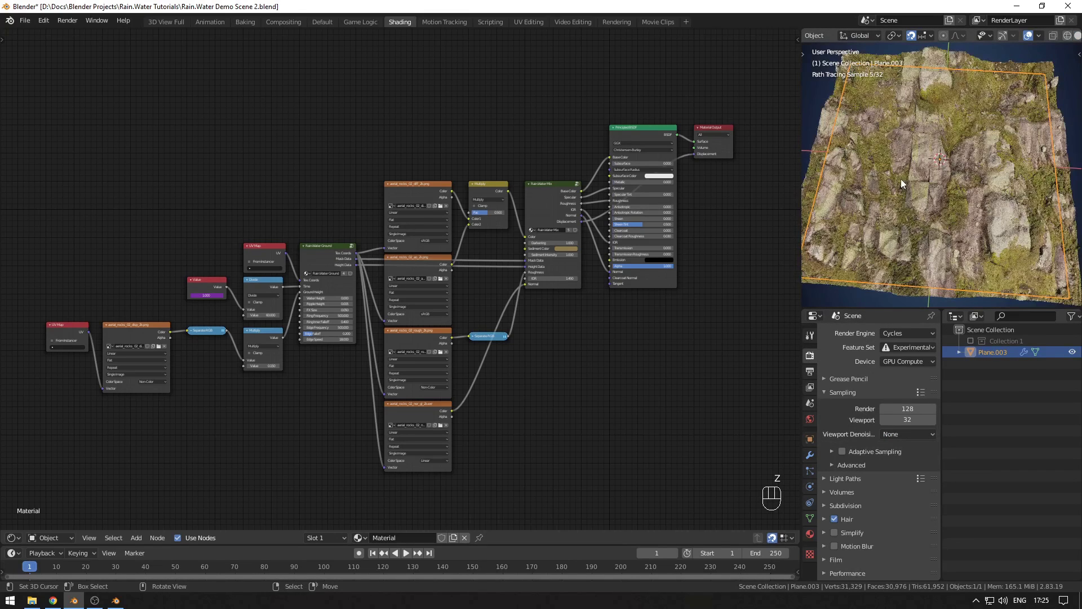
middle_drag(912, 172, 912, 154)
key(alt+a)
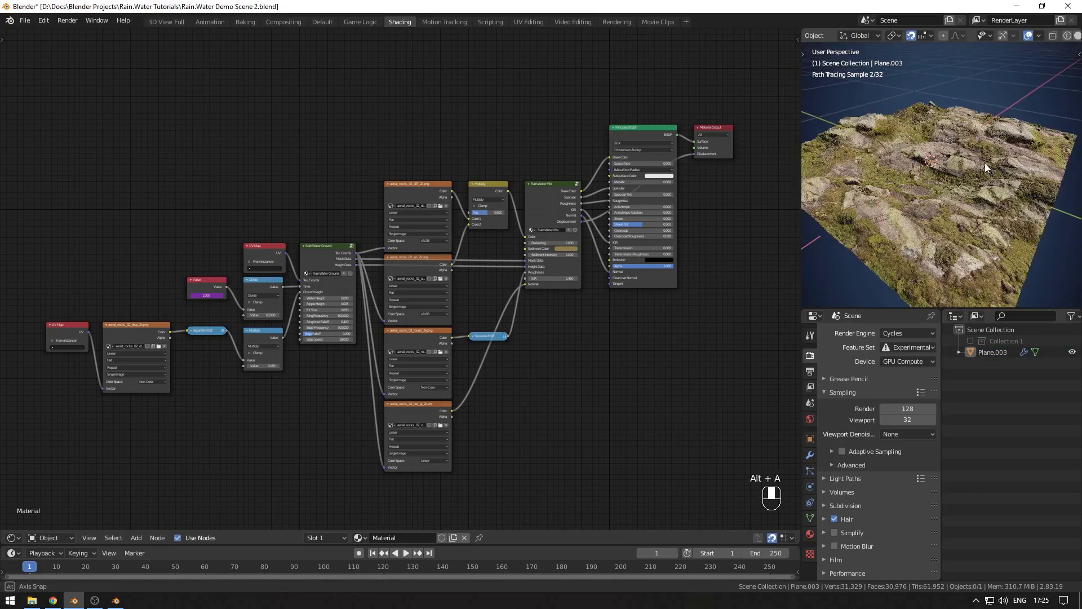
scroll(916, 162, up, 4)
scroll(918, 163, down, 5)
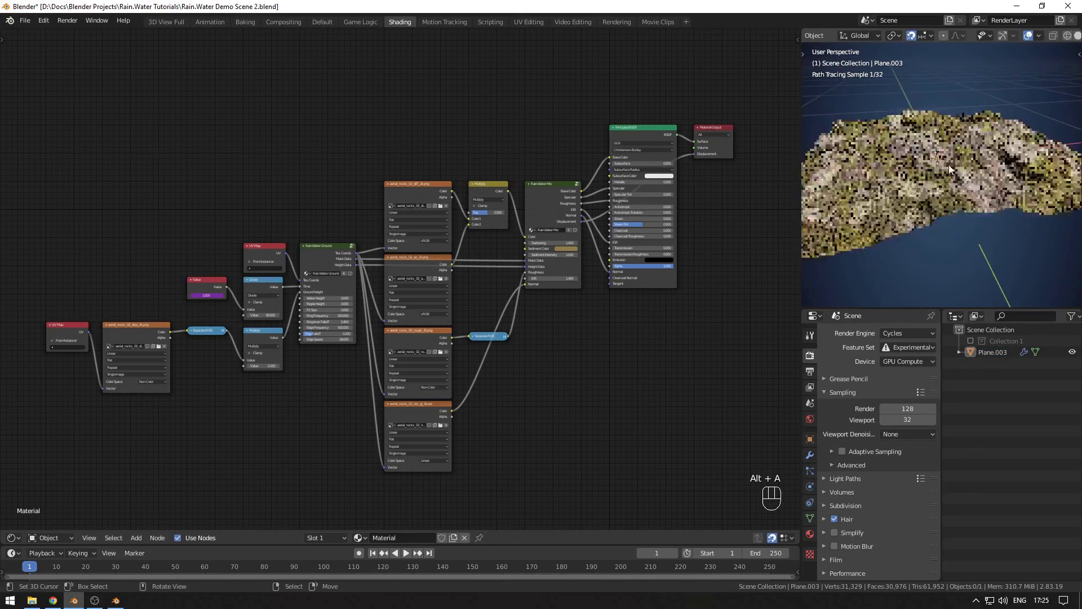
Step: Try a higher value, about 0.41, on the Multiply node that scales the displacement texture into Ground Height
mouse_move(917, 162)
middle_down()
mouse_move(978, 186)
mouse_move(932, 222)
mouse_move(904, 164)
middle_up()
scroll(907, 195, up, 2)
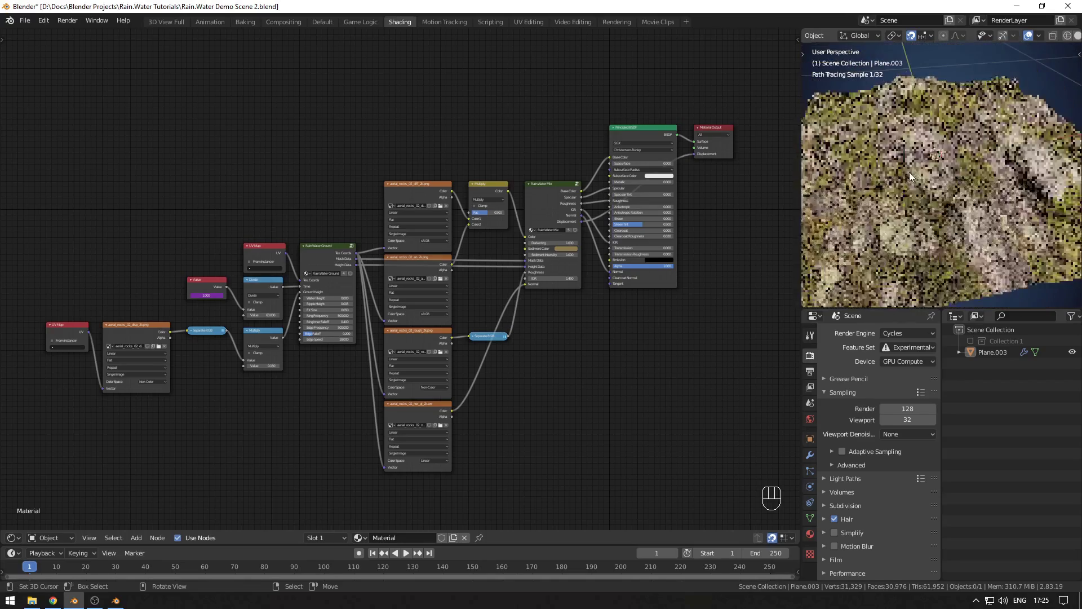
scroll(384, 361, up, 1)
middle_drag(309, 370, 524, 309)
scroll(524, 310, up, 2)
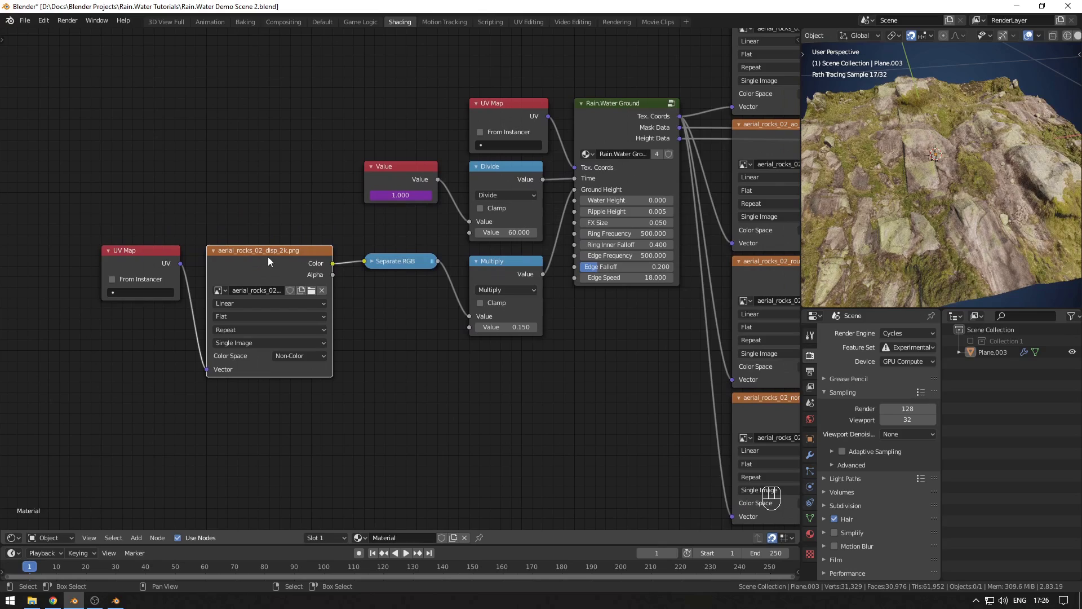
middle_drag(407, 296, 280, 310)
click(371, 277)
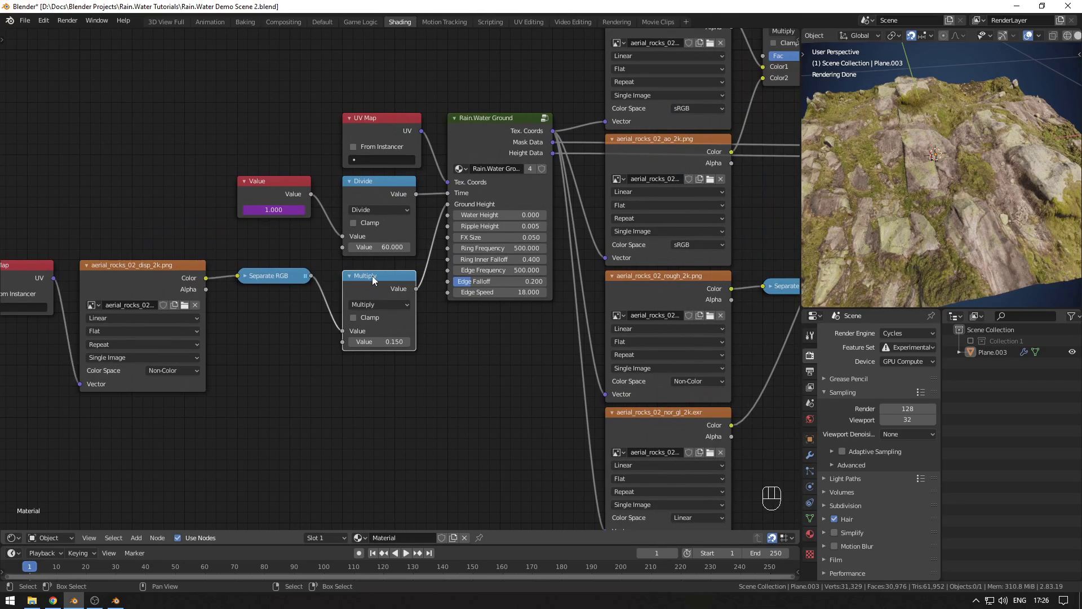
mouse_move(922, 211)
middle_down()
mouse_move(932, 195)
mouse_move(926, 230)
mouse_move(929, 180)
mouse_move(962, 181)
mouse_move(942, 184)
middle_up()
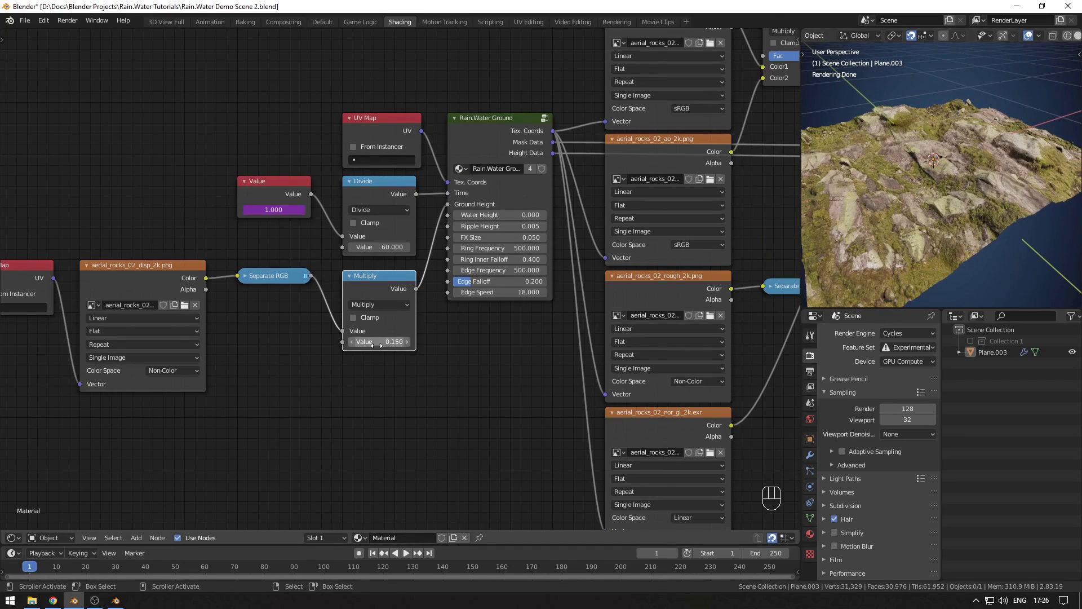
key(shift)
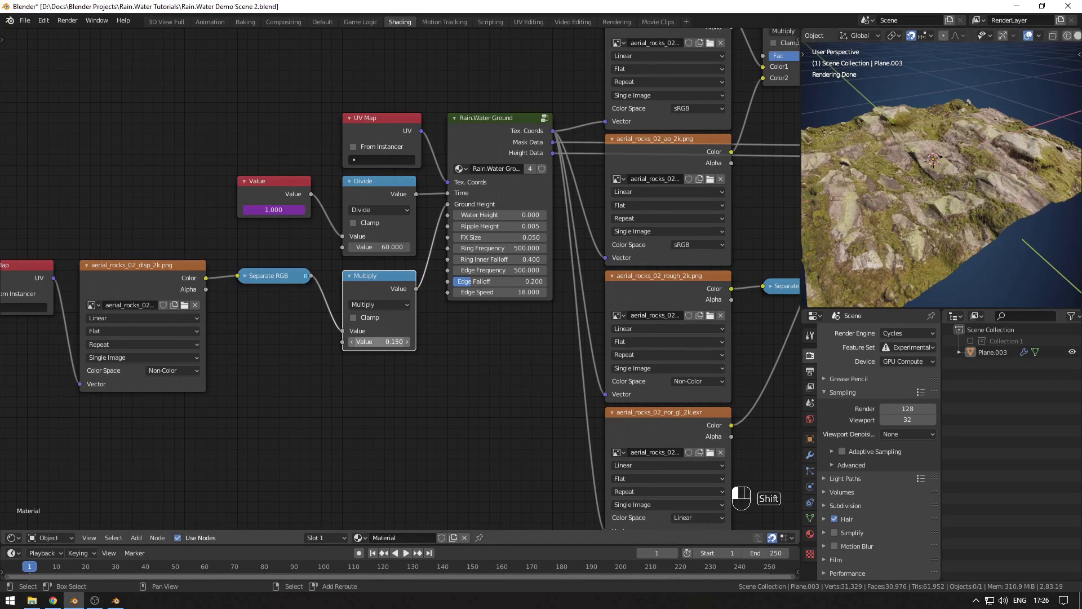
mouse_move(378, 342)
shift+mouse_down()
mouse_move(445, 342)
mouse_move(372, 341)
shift+mouse_up()
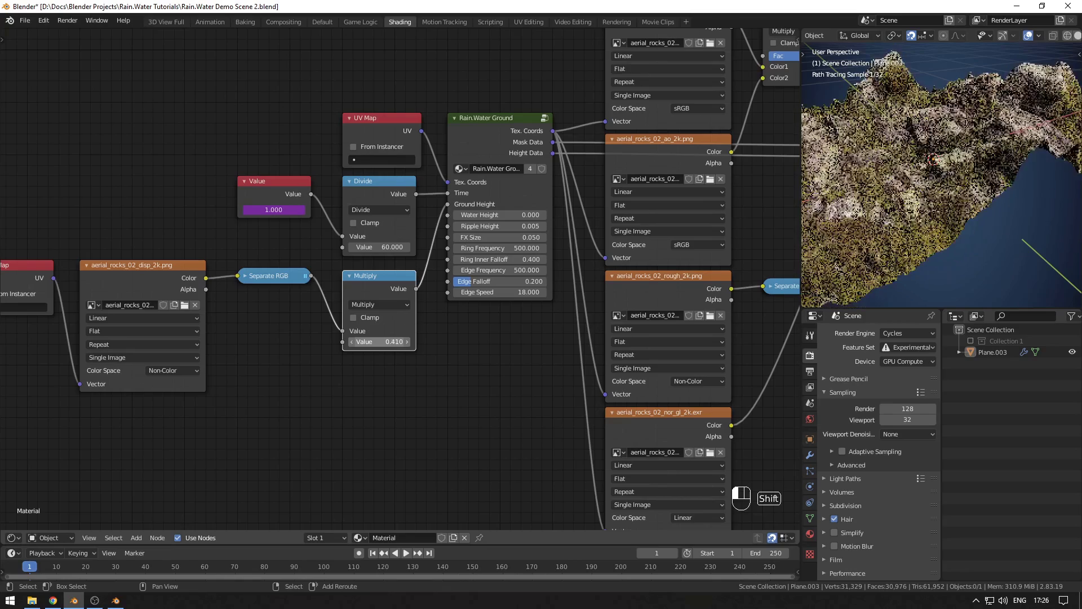
Step: Set the displacement texture's Multiply node value to 0.3 and view the relief from another angle
click(377, 342)
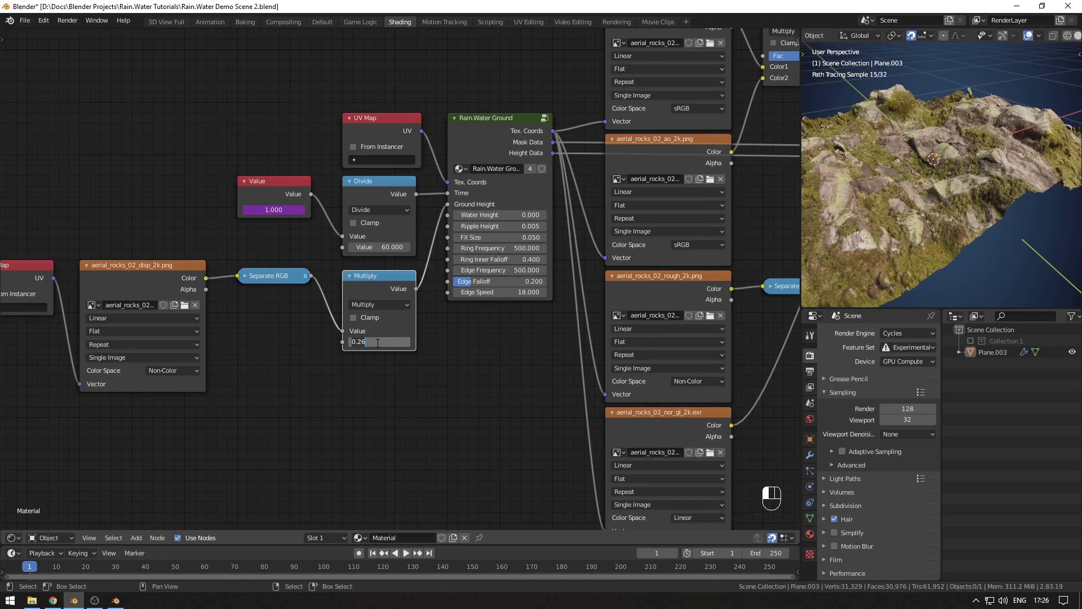
key(Return)
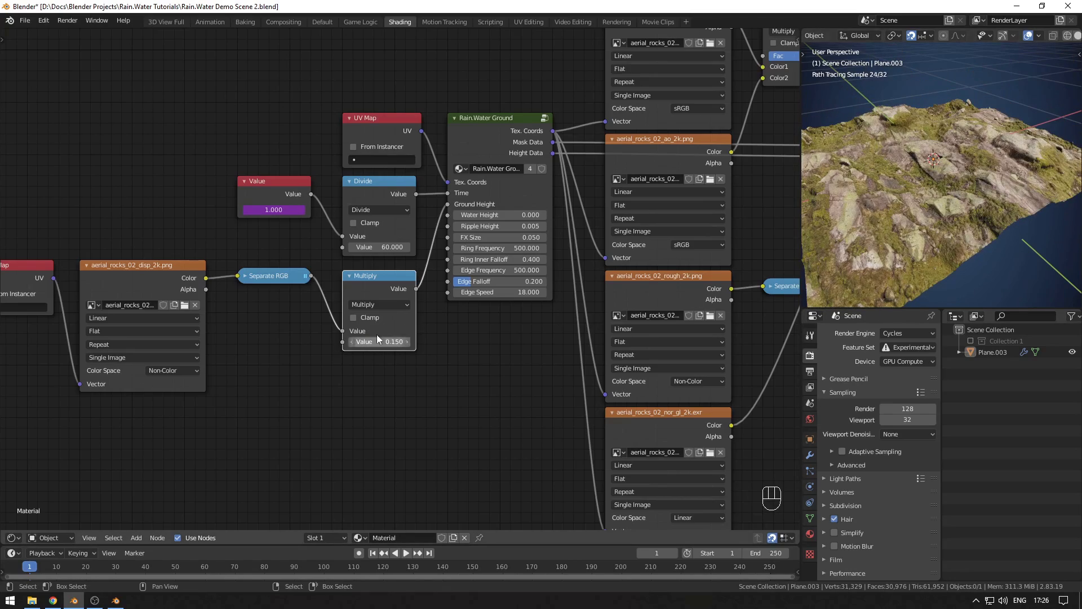
text(.3)
key(Return)
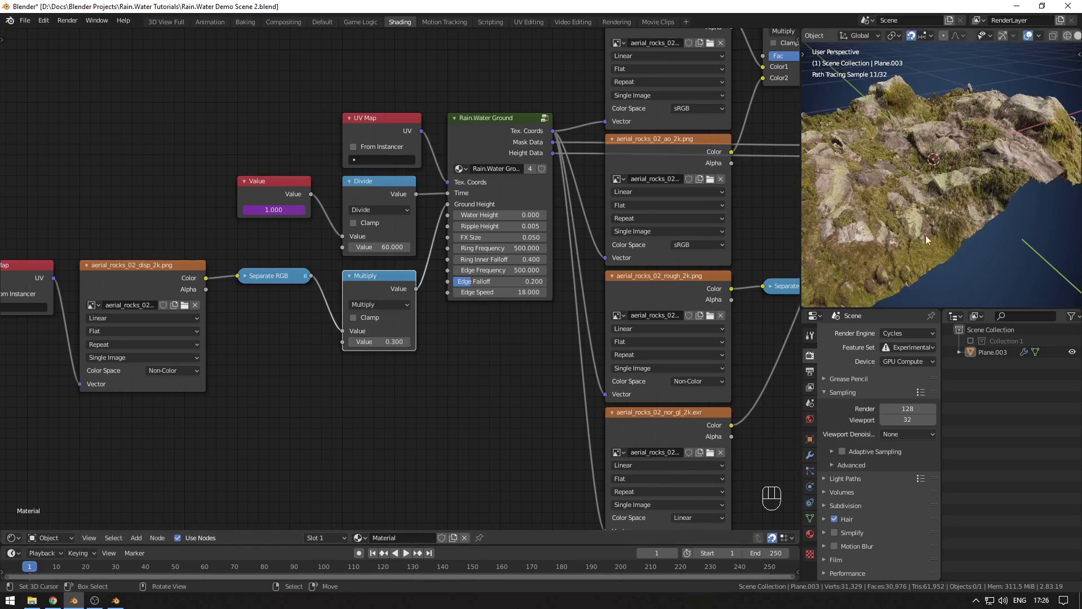
middle_drag(955, 205, 924, 220)
Step: Raise the Water Height of the Rain.Water Ground node to 0.170
middle_drag(486, 299, 394, 340)
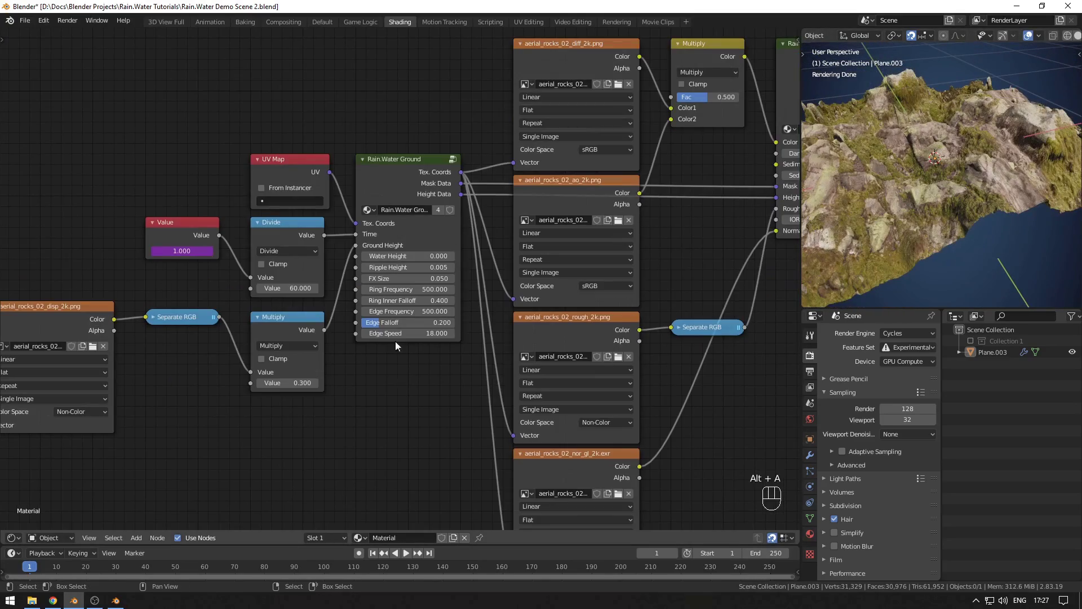
click(387, 171)
scroll(411, 374, up, 1)
shift+scroll(416, 316, up, 1)
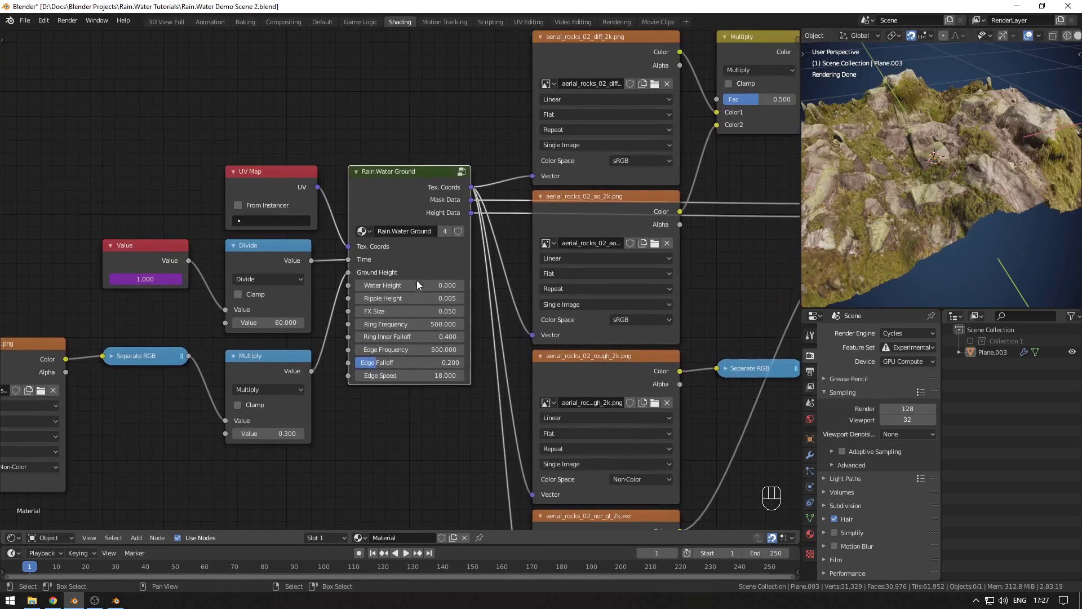
mouse_move(406, 286)
shift+mouse_down()
mouse_move(454, 286)
mouse_move(428, 286)
shift+mouse_up()
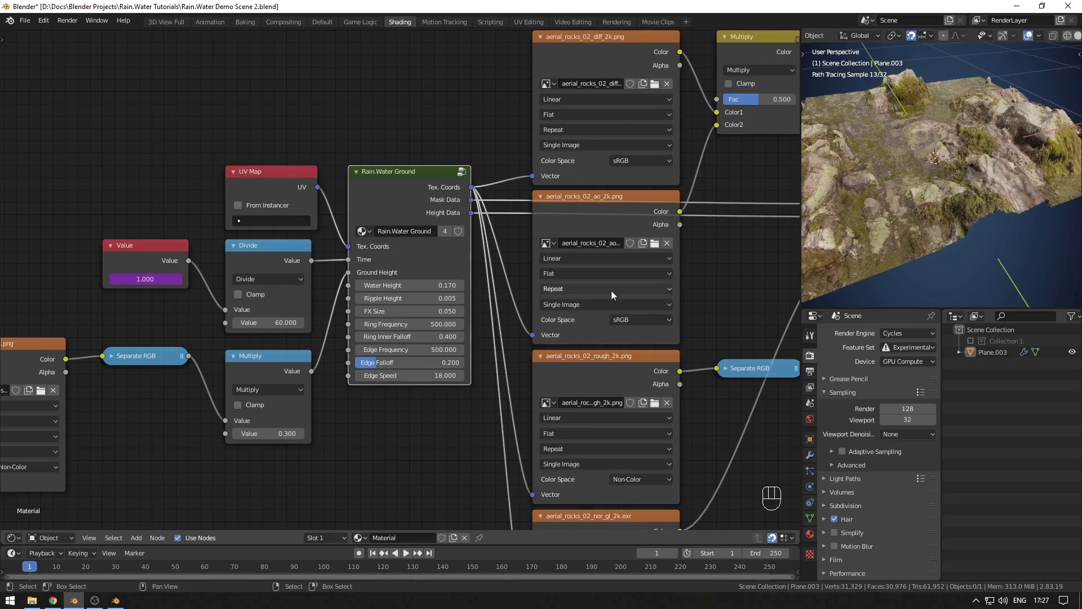
Step: Play the animation to preview the rain ripples up close, stop at frame 156 and look across the rocks
scroll(973, 221, up, 5)
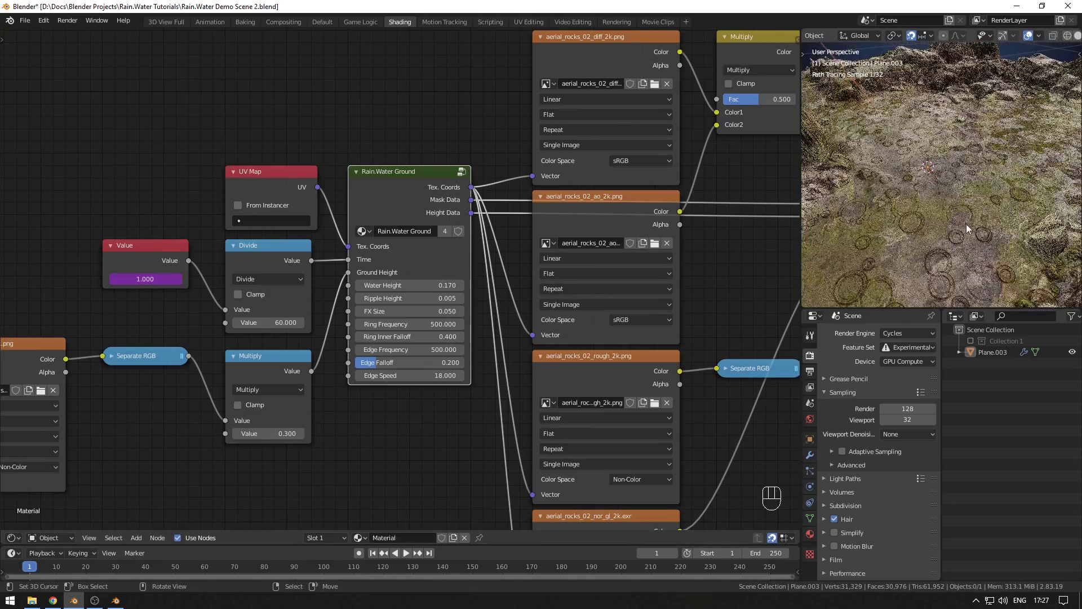
key(space)
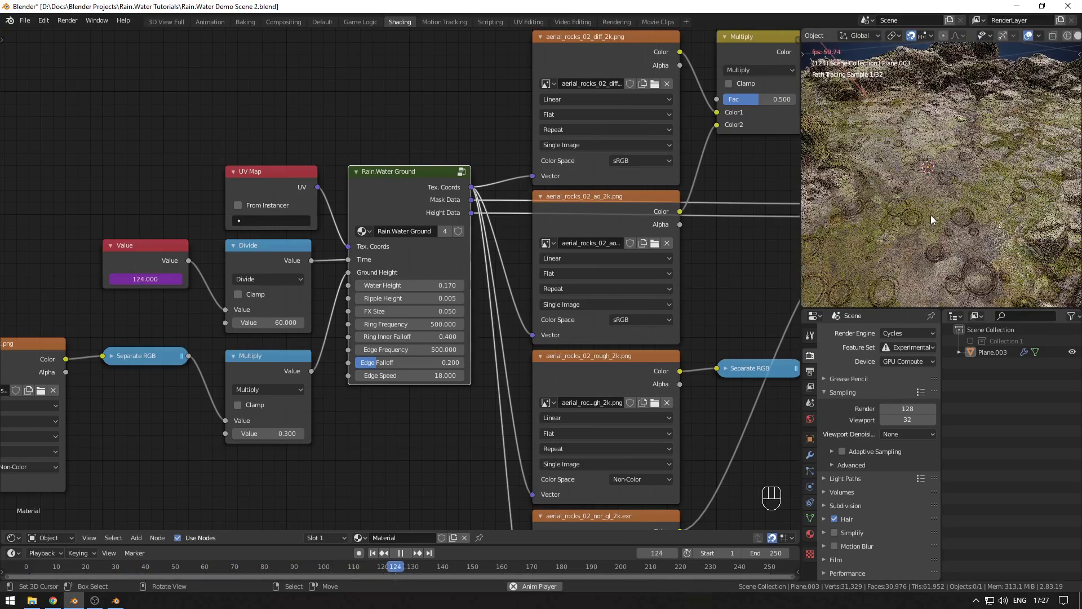
key(space)
mouse_move(888, 218)
middle_down()
mouse_move(898, 236)
mouse_move(966, 204)
mouse_move(954, 228)
mouse_move(952, 178)
mouse_move(946, 229)
mouse_move(982, 197)
mouse_move(915, 195)
mouse_move(926, 207)
mouse_move(918, 218)
mouse_move(931, 208)
mouse_move(861, 195)
mouse_move(953, 174)
mouse_move(939, 157)
mouse_move(929, 205)
mouse_move(899, 209)
mouse_move(951, 182)
mouse_move(918, 174)
mouse_move(974, 190)
mouse_move(925, 191)
mouse_move(958, 199)
middle_up()
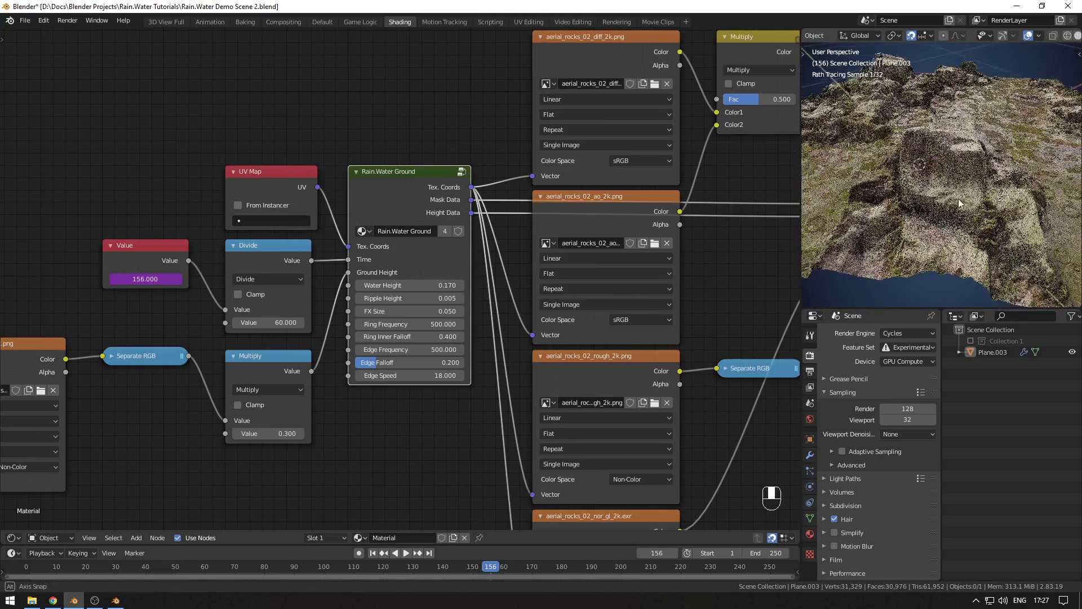
Step: Raise the Rain.Water Ground node's Water Height to 0.240
scroll(379, 260, down, 8)
middle_drag(575, 231, 401, 262)
scroll(405, 261, up, 5)
scroll(405, 261, up, 1)
ctrl+scroll(372, 341, left, 8)
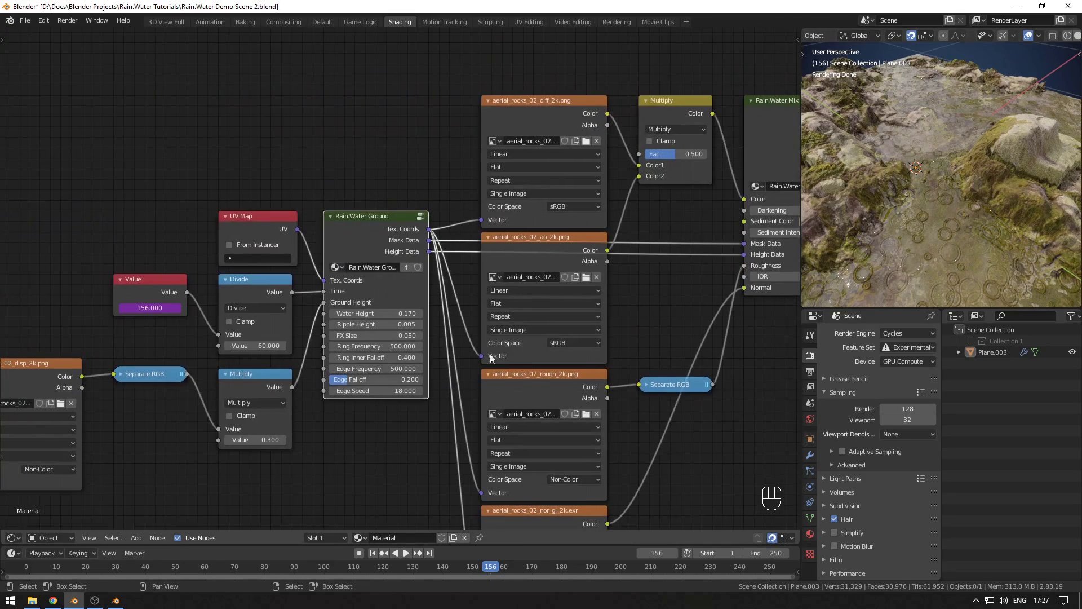
ctrl+scroll(367, 313, up, 7)
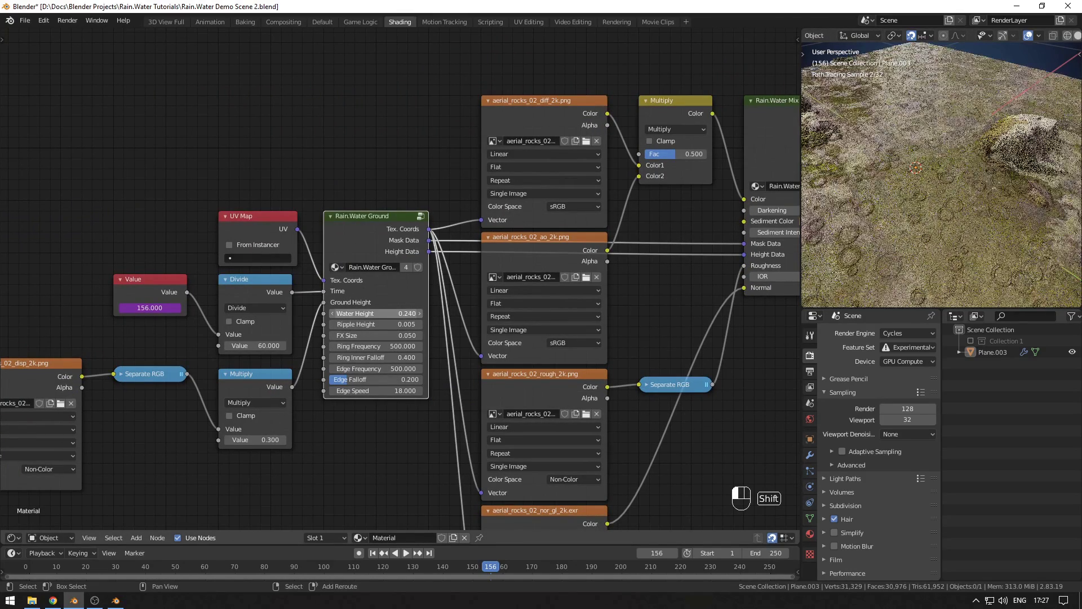
Step: Try a Sediment Intensity of 0 on the Rain.Water Mix node and view the water from above
middle_drag(798, 238, 469, 259)
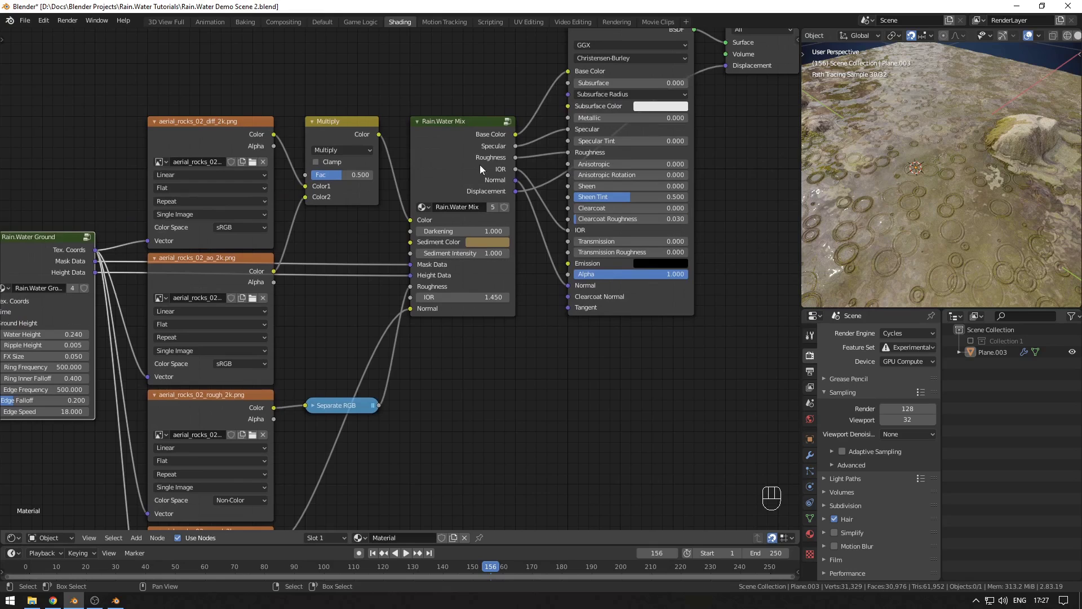
click(465, 144)
key(KP_Decimal)
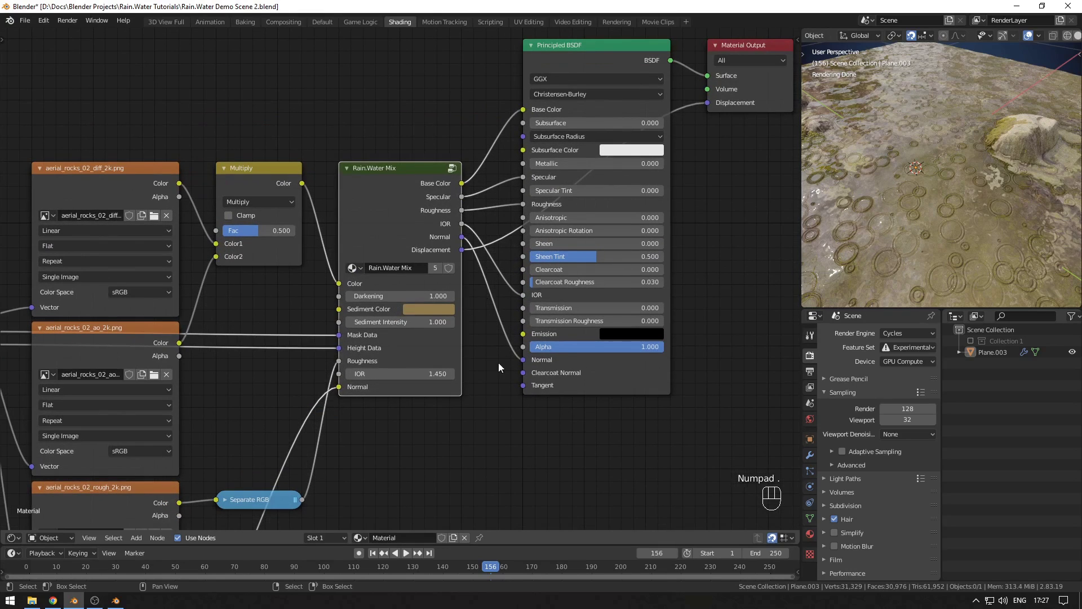
key(alt+a)
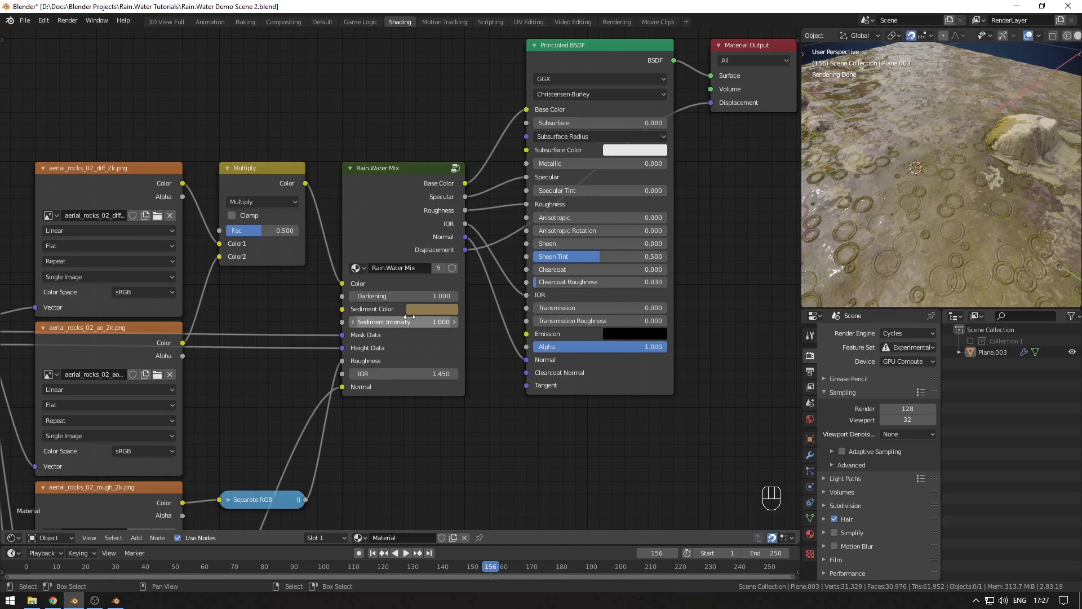
middle_drag(921, 197, 923, 237)
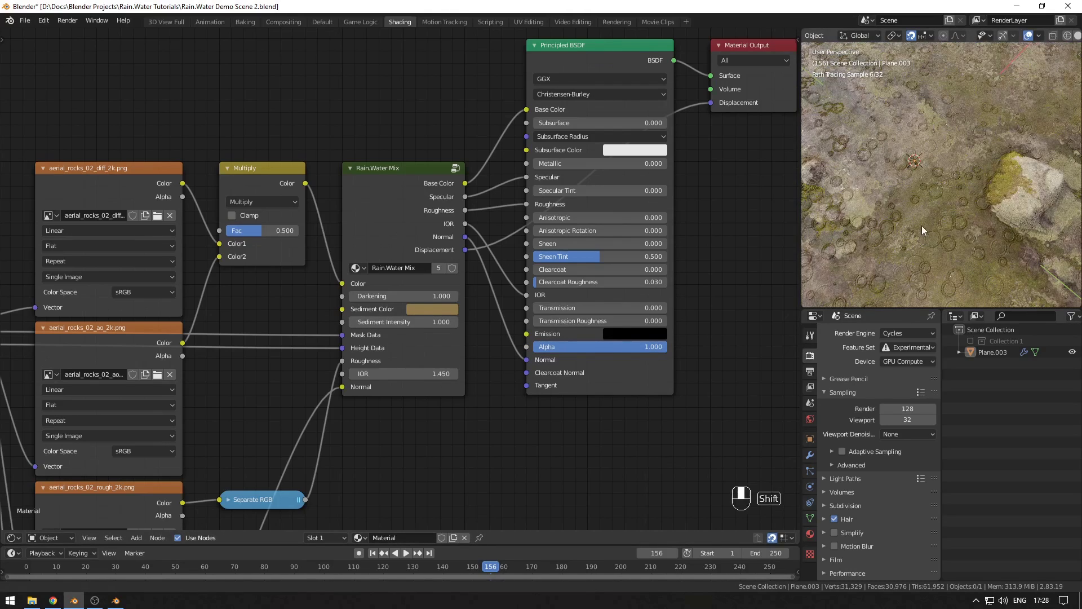
click(407, 321)
text(1.0)
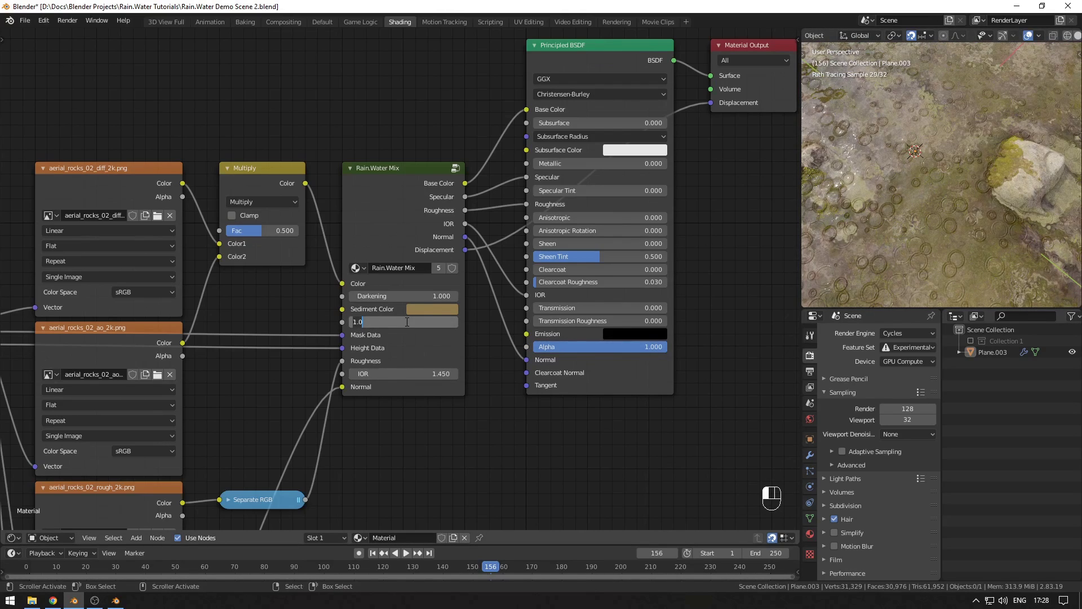
key(Escape)
mouse_move(958, 186)
middle_down()
mouse_move(987, 196)
mouse_move(839, 229)
middle_up()
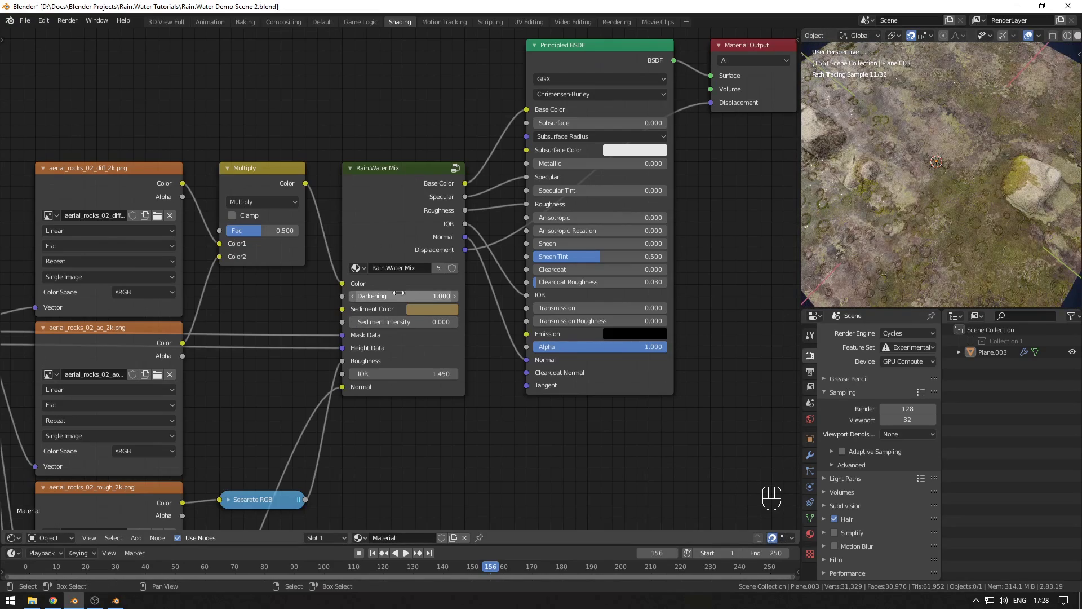
Step: Try adjusting Darkening on the Rain.Water Mix node and raise its Sediment Intensity to 5.200
mouse_move(403, 296)
mouse_down()
mouse_move(530, 296)
mouse_move(388, 297)
mouse_up()
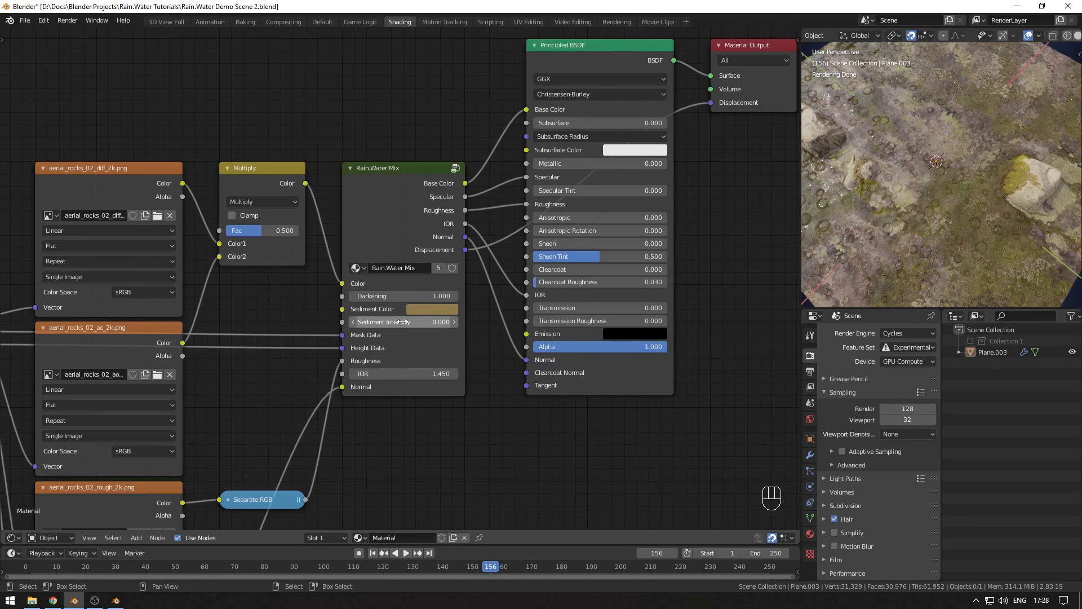
drag(404, 321, 462, 322)
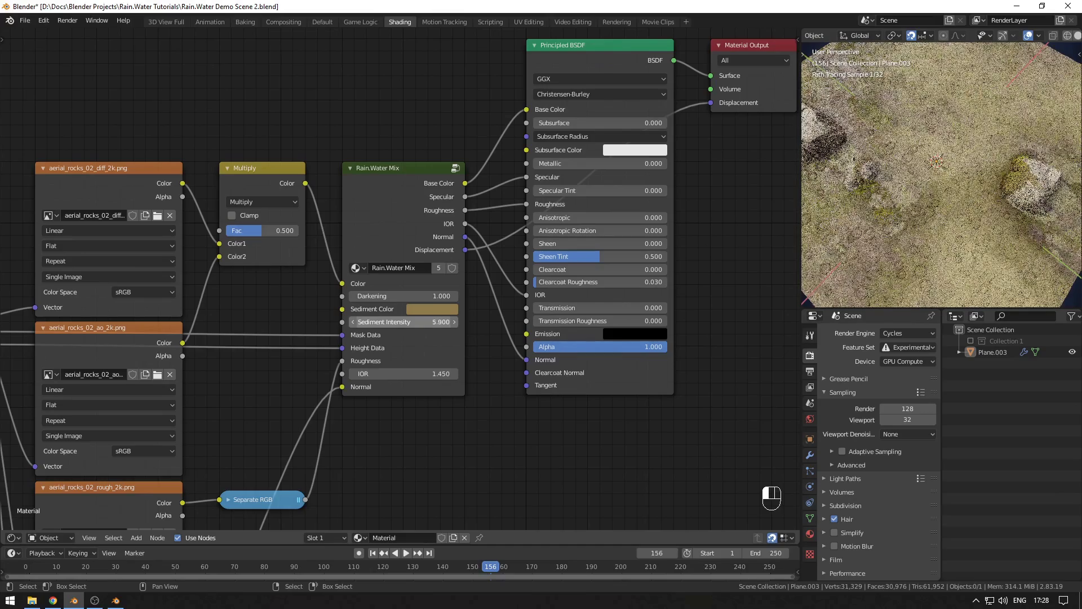
drag(403, 321, 393, 322)
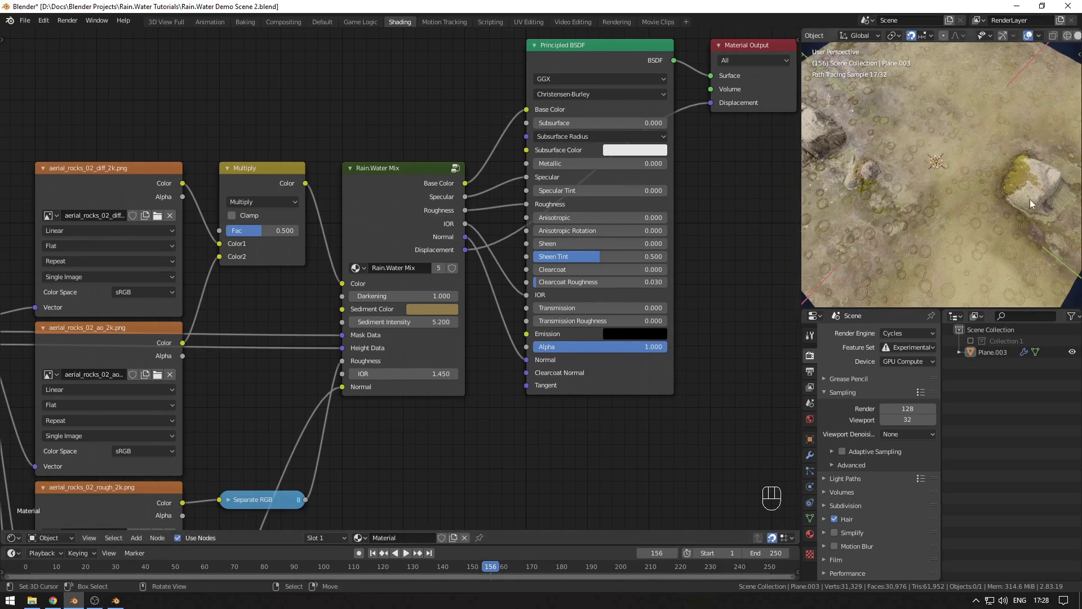
middle_drag(1030, 198, 964, 207)
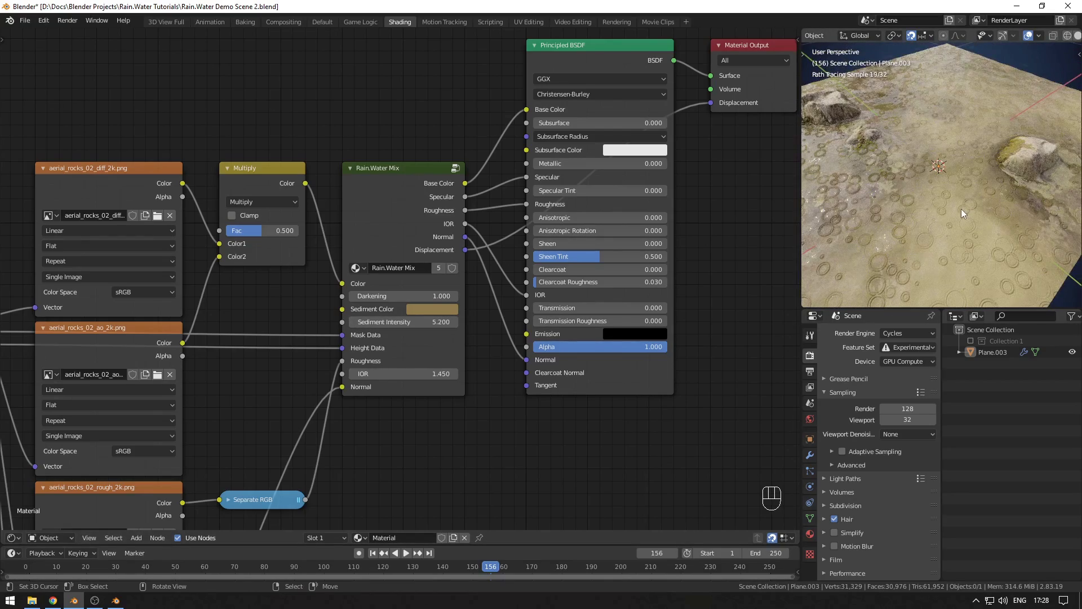
Step: Set the Rain.Water Mix node's Sediment Intensity to 1 and check the water in top and angled views
middle_drag(962, 208, 963, 240)
click(395, 320)
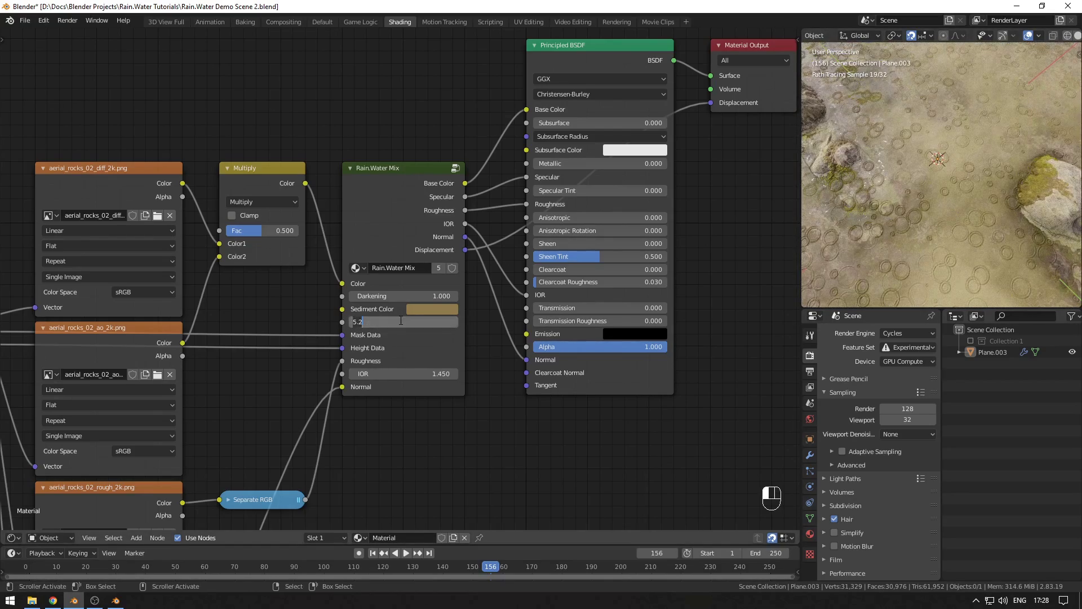
text(1)
key(Return)
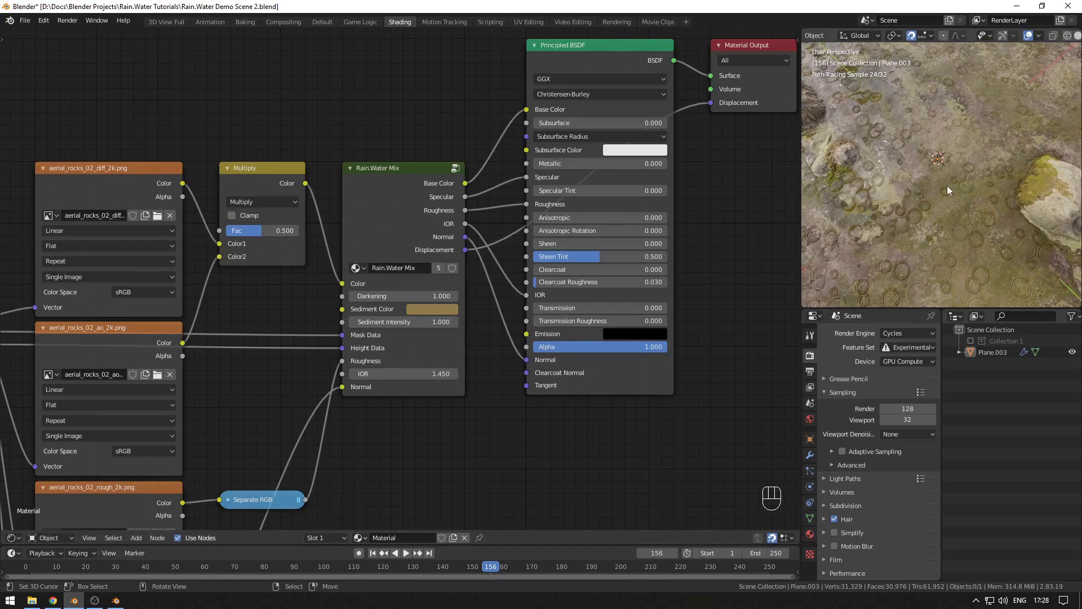
middle_drag(946, 185, 932, 211)
key(alt+q)
click(925, 150)
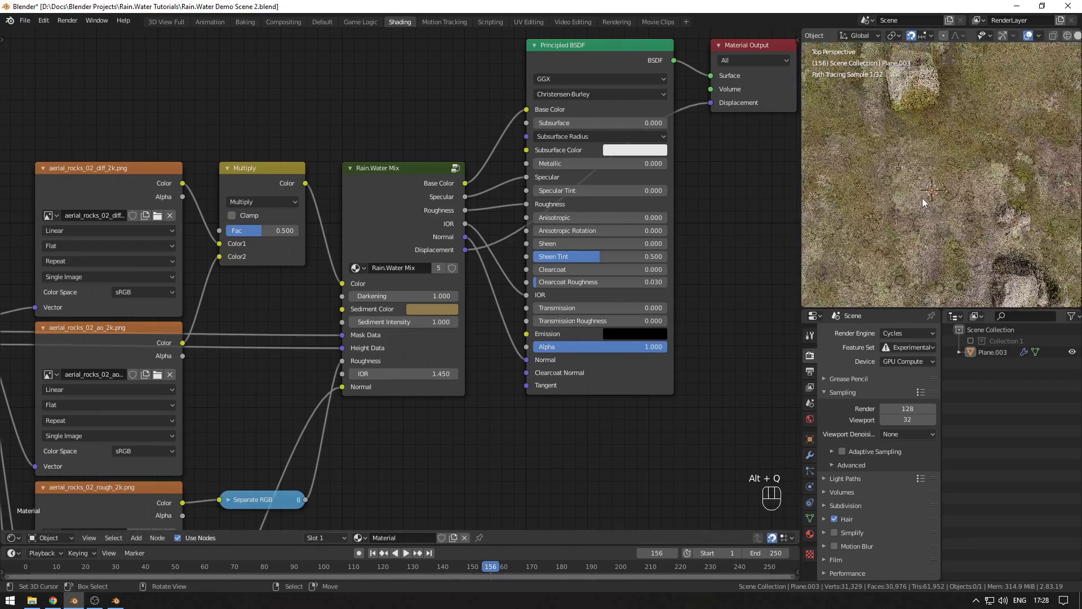
mouse_move(924, 145)
middle_down()
mouse_move(924, 171)
mouse_move(955, 170)
mouse_move(939, 181)
middle_up()
scroll(203, 390, down, 2)
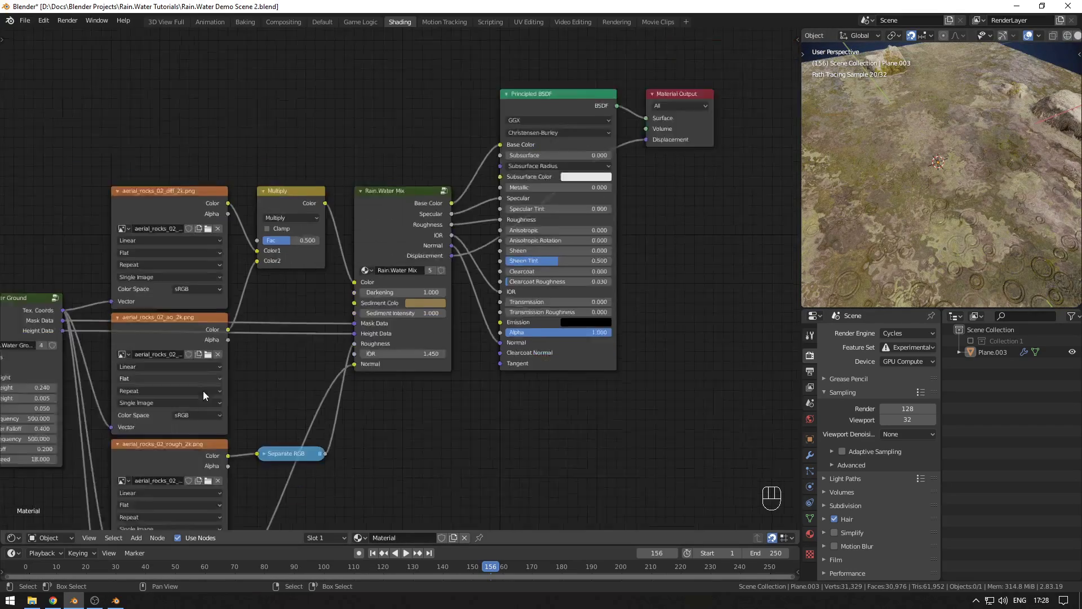
Step: Lower the Rain.Water Ground node's Water Height to 0.140 and view the puddles between the rocks
middle_drag(203, 391, 341, 353)
drag(316, 314, 288, 313)
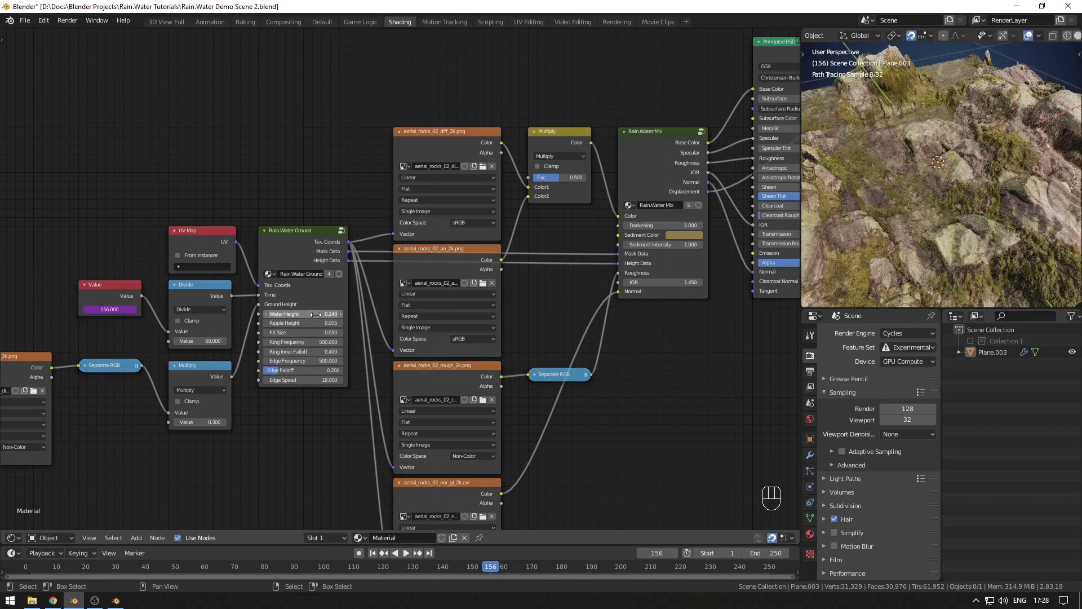
middle_drag(939, 225, 1018, 204)
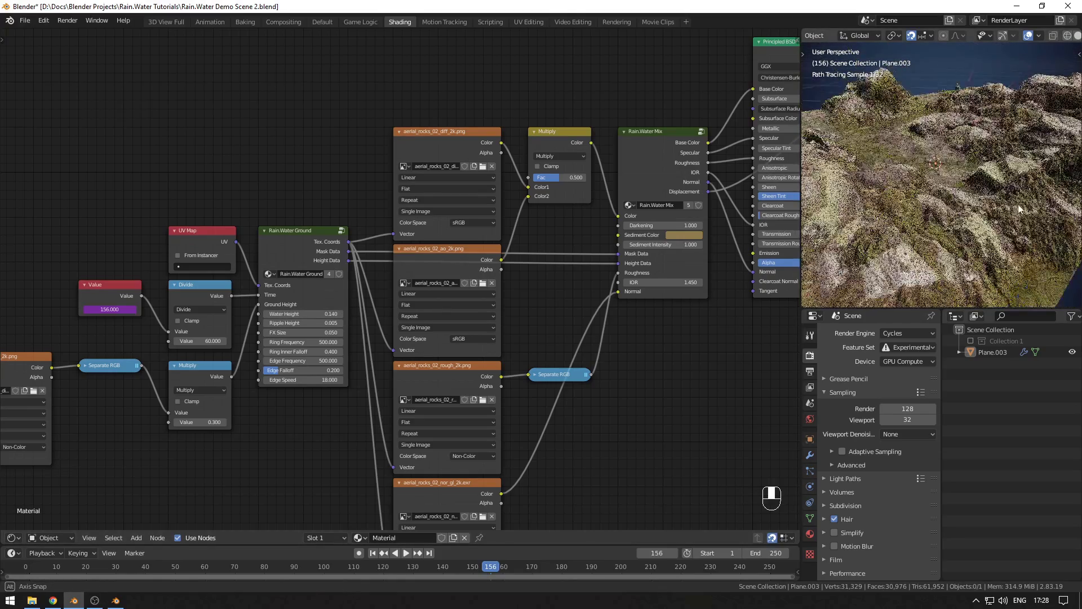
middle_drag(908, 185, 956, 200)
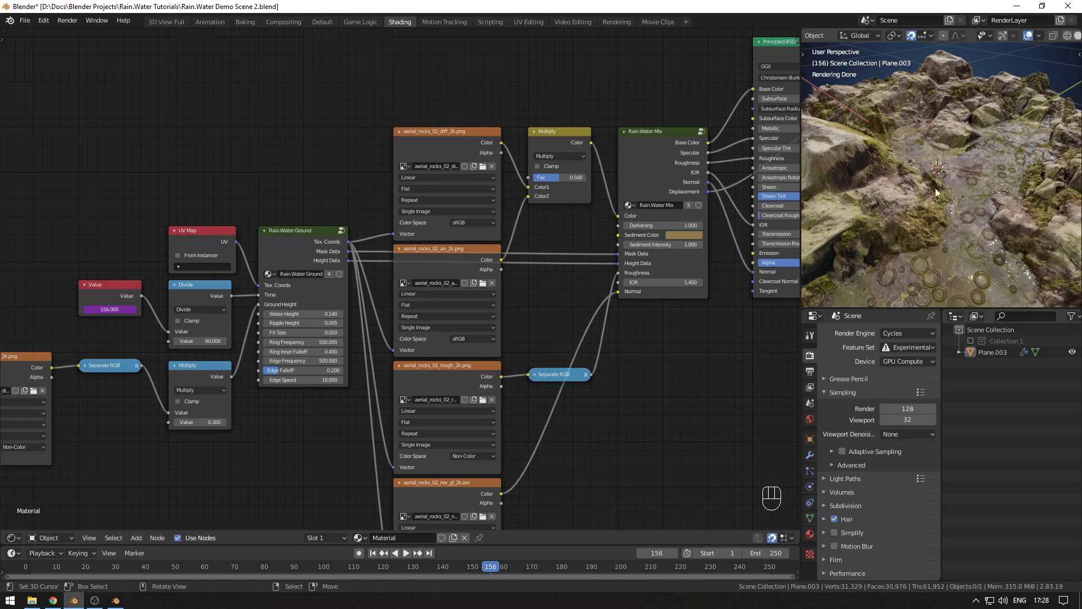
Step: Switch the 3D viewport to Solid shading and bring the whole material node tree into view
key(z)
click(975, 184)
scroll(310, 448, down, 2)
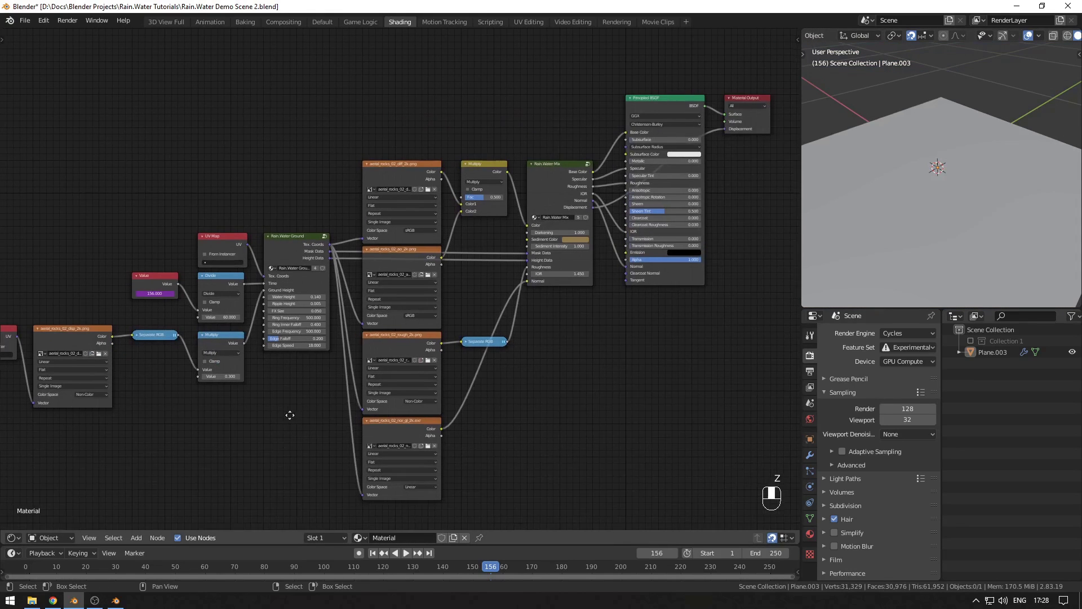
Step: Cut the link from the Rain.Water Mix node's Displacement output to the Material Output's Displacement input
middle_drag(618, 383, 553, 419)
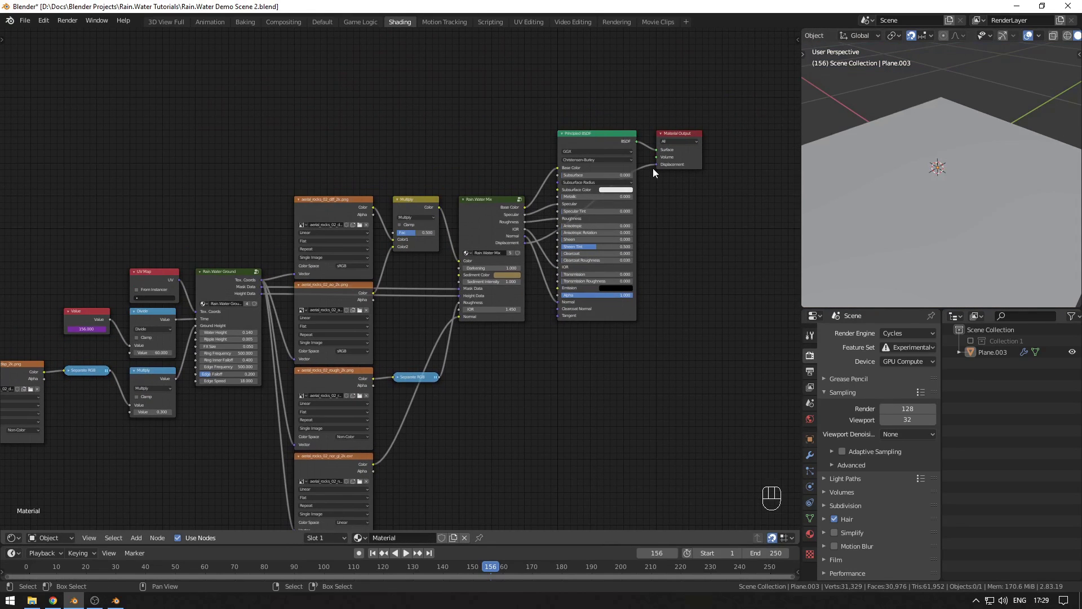
scroll(652, 168, up, 2)
middle_drag(718, 153, 570, 236)
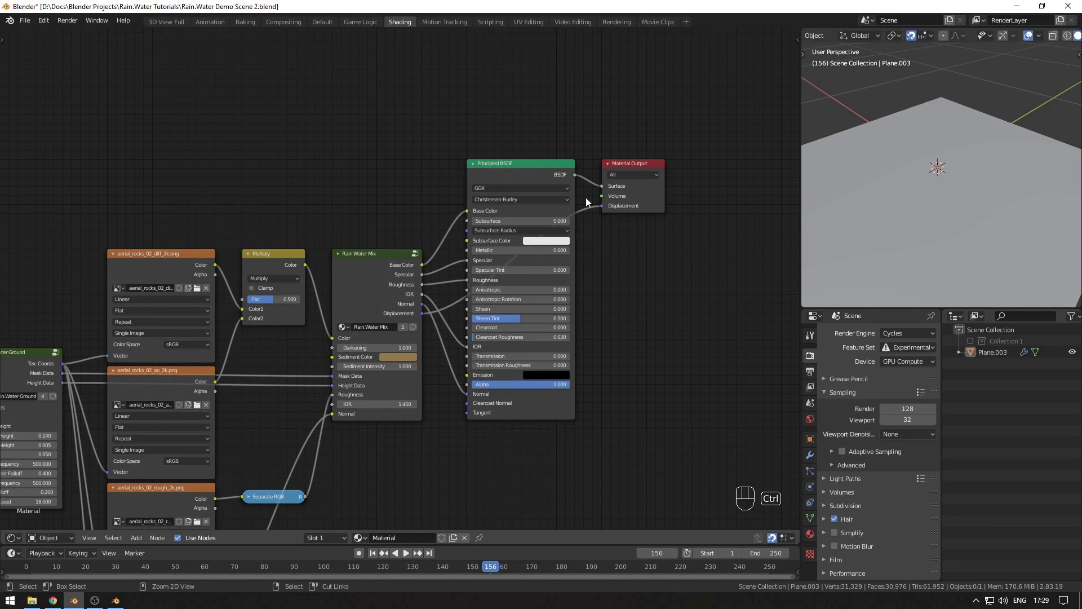
middle_drag(616, 331, 710, 269)
Step: Select the plane, bring it fully into view and add a Displace modifier below its subdivision modifier
click(968, 211)
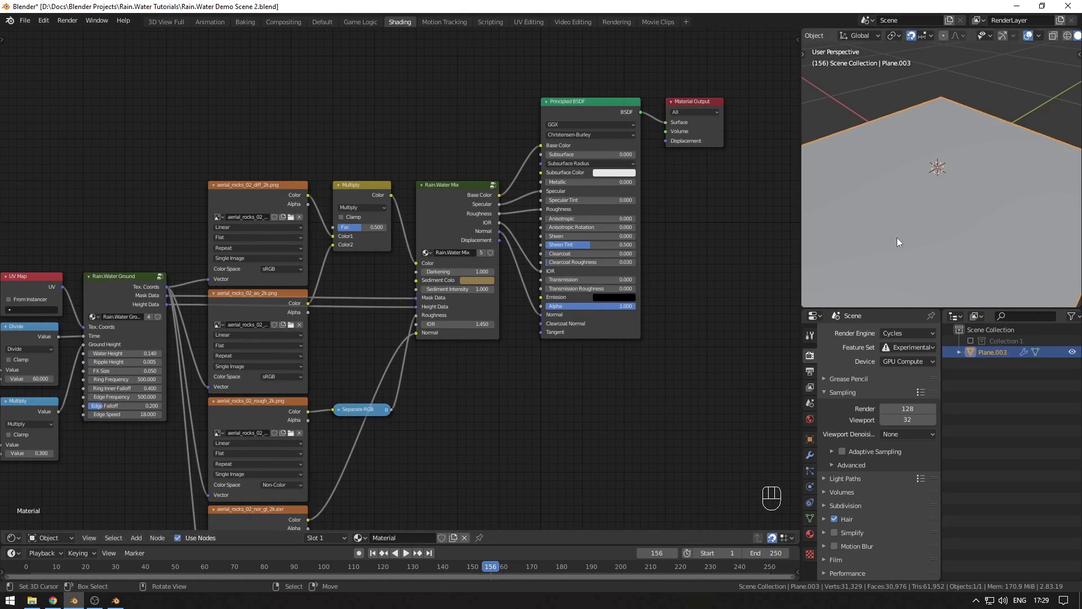
middle_drag(898, 237, 905, 198)
key(alt+q)
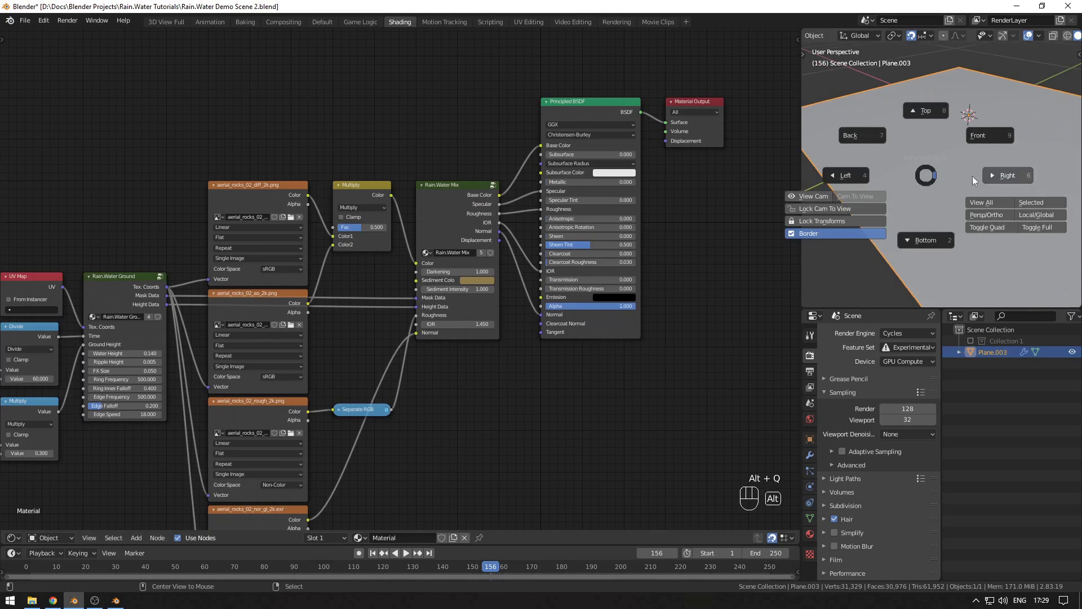
click(1033, 204)
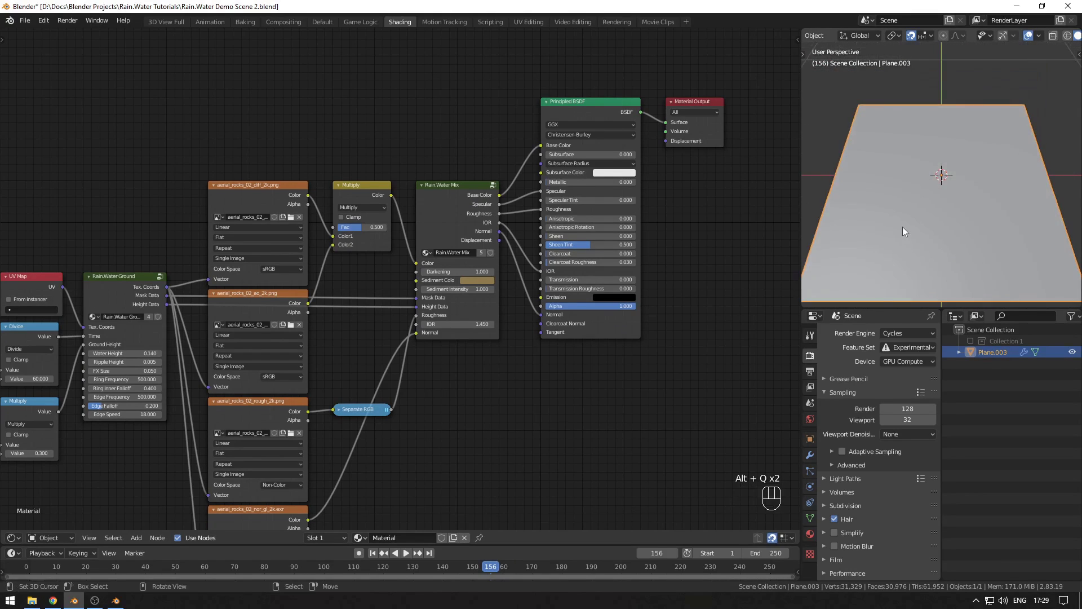
click(809, 455)
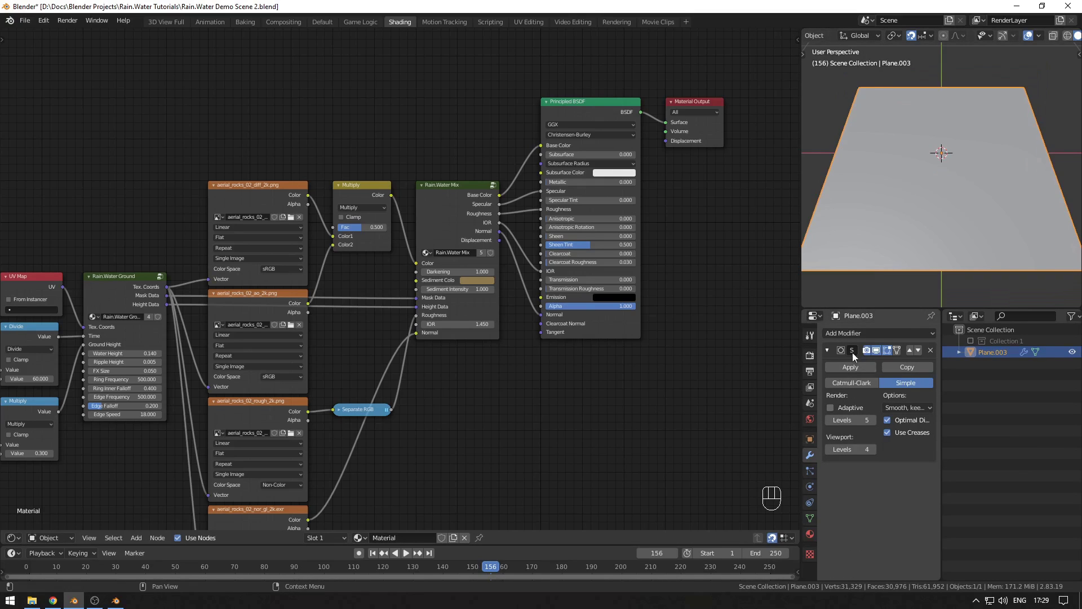
click(851, 335)
click(814, 395)
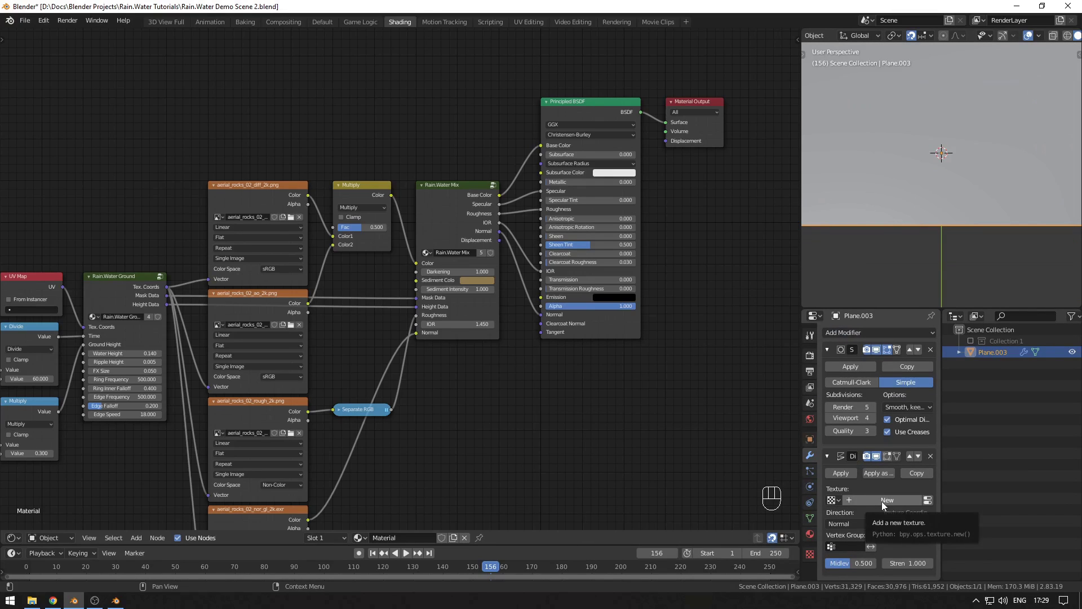
Step: Create a new texture for the Displace modifier and assign it the aerial_rocks_02_disp_2k.png image
click(832, 500)
click(831, 499)
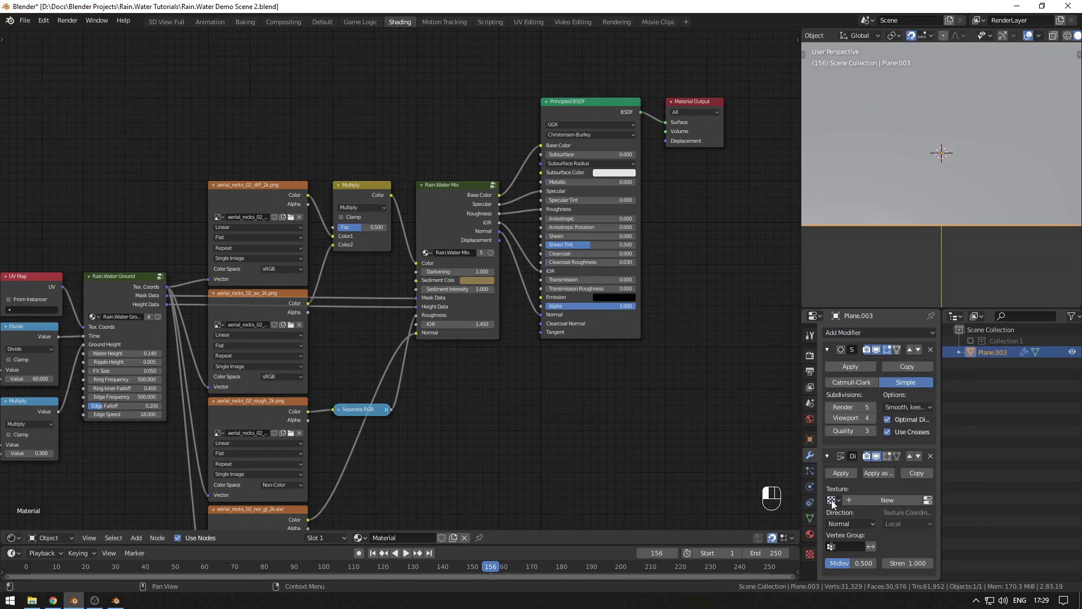
click(882, 499)
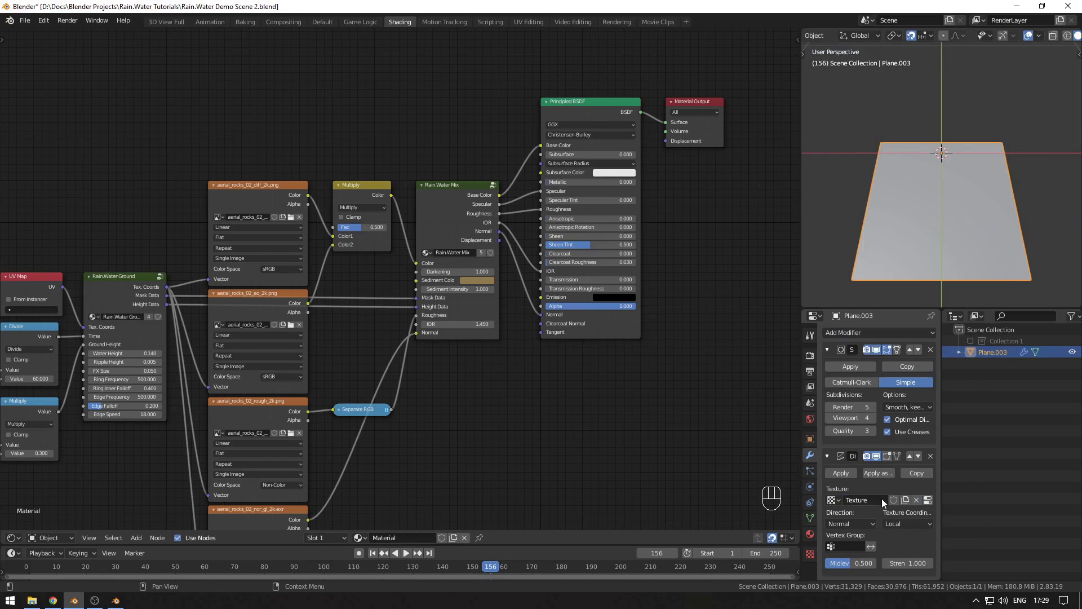
click(927, 500)
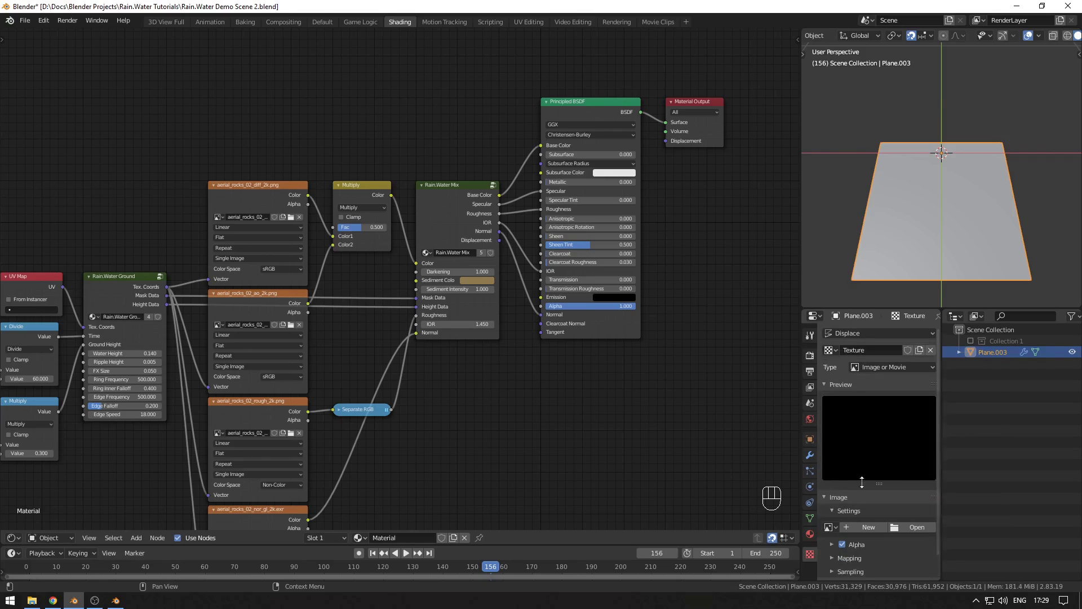
click(831, 527)
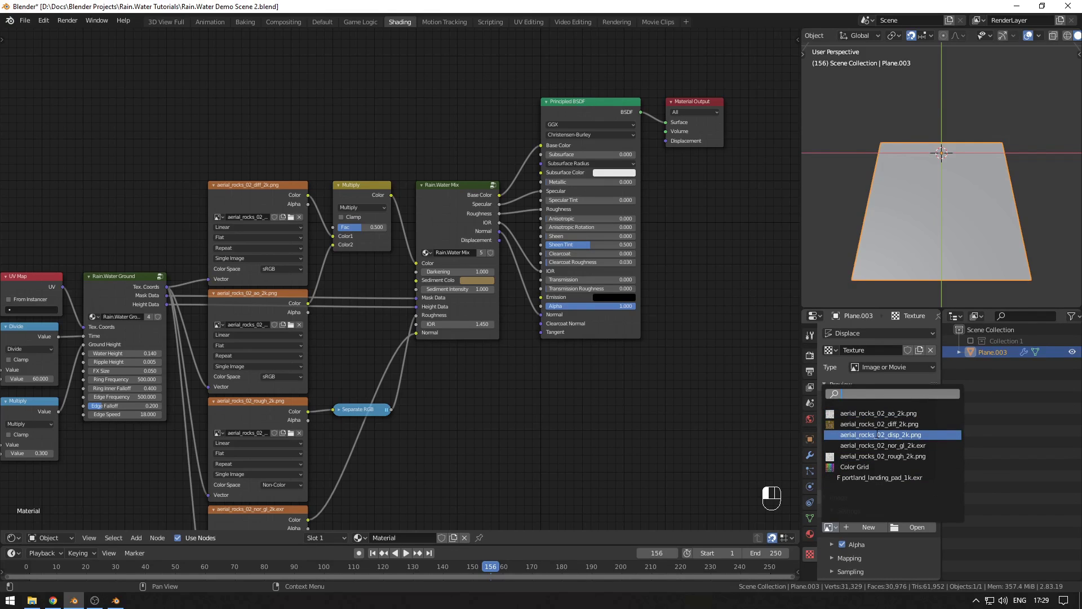
click(877, 434)
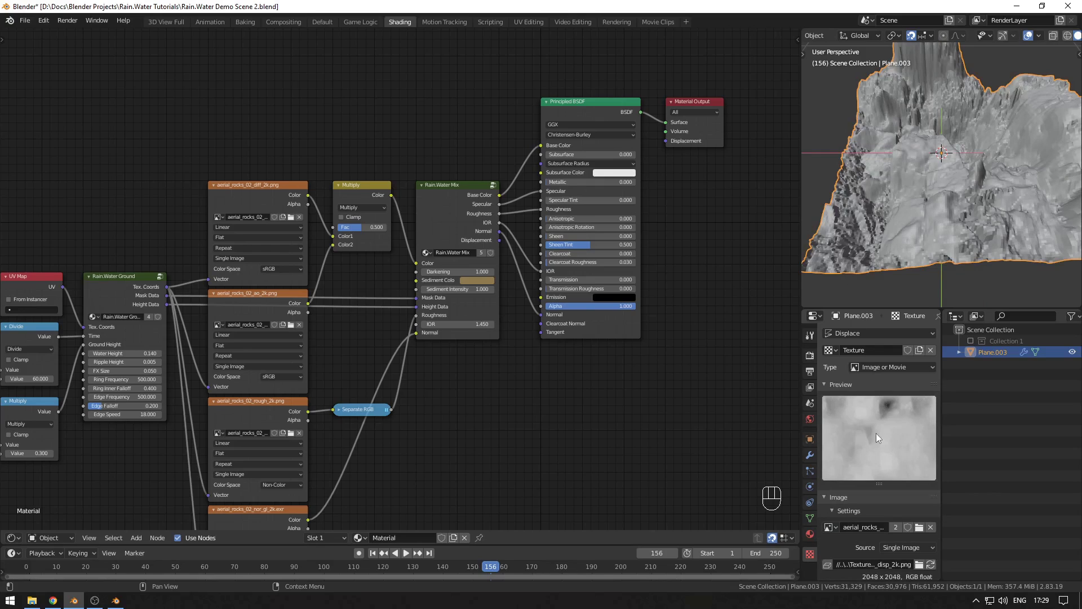
Step: Set the Displace modifier's Direction to Z, Space to Global and Texture Coordinates to UV
click(810, 459)
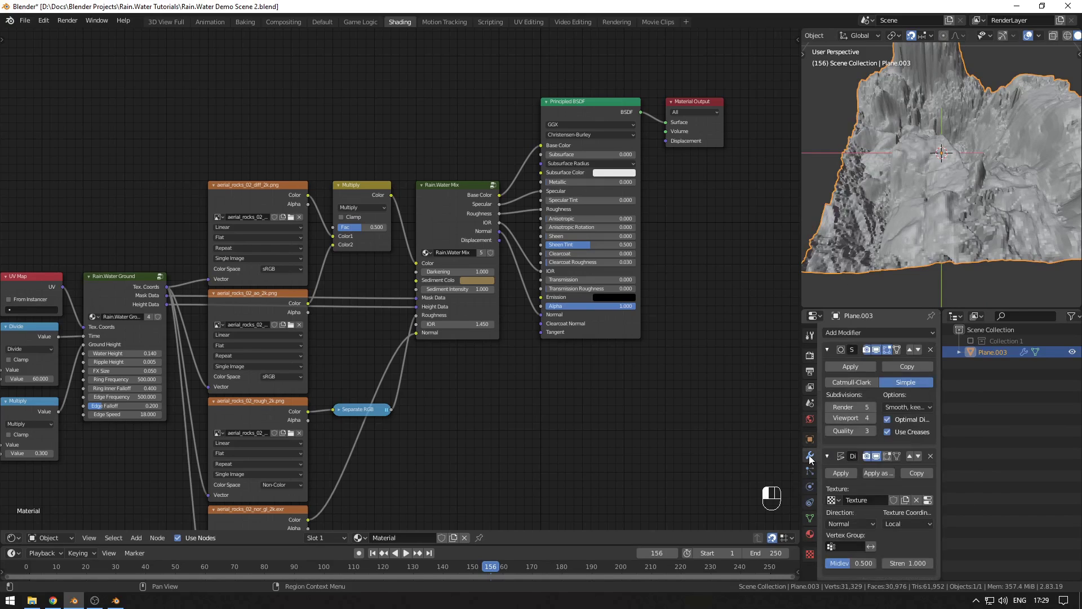
click(847, 523)
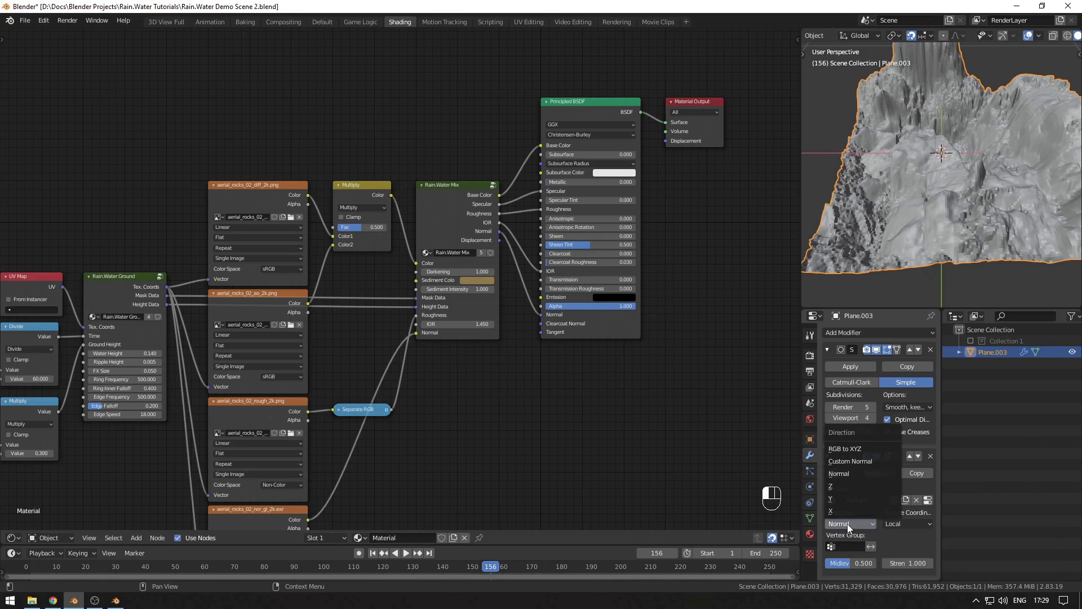
click(847, 486)
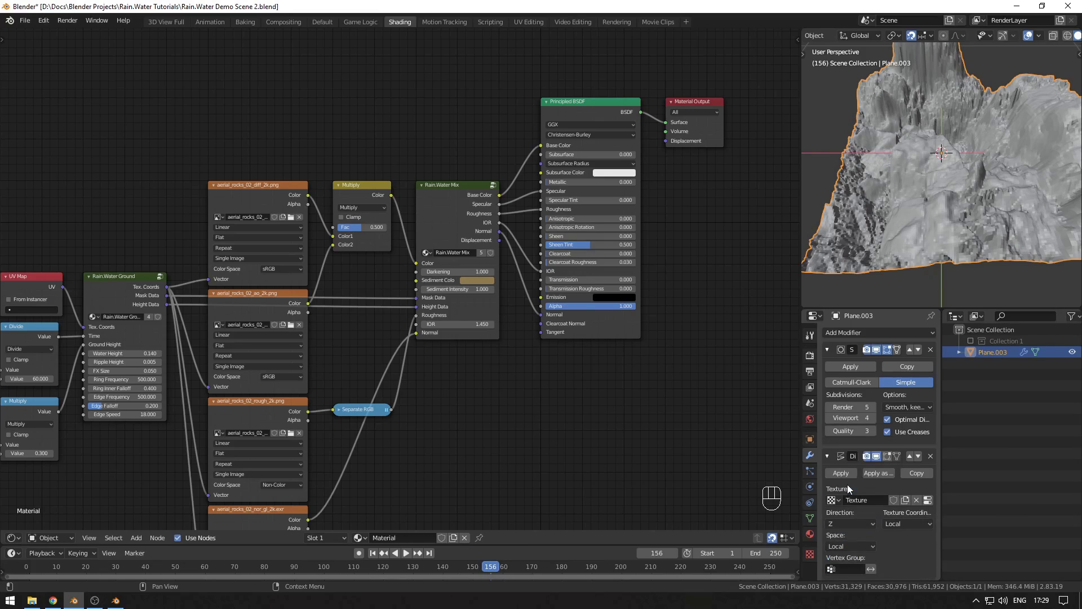
scroll(847, 533, down, 1)
click(844, 524)
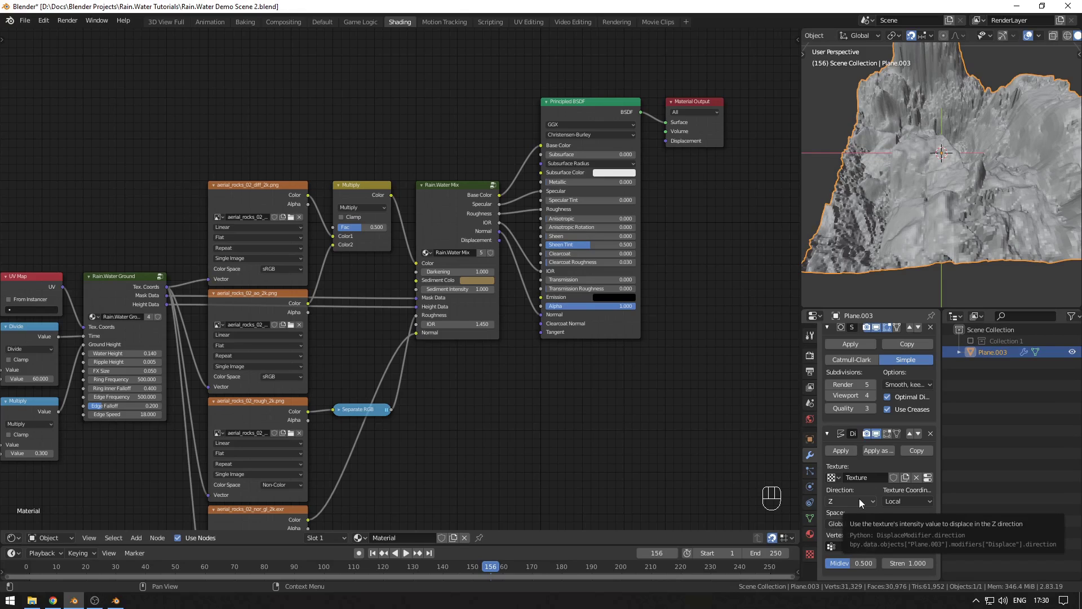
click(905, 501)
click(905, 551)
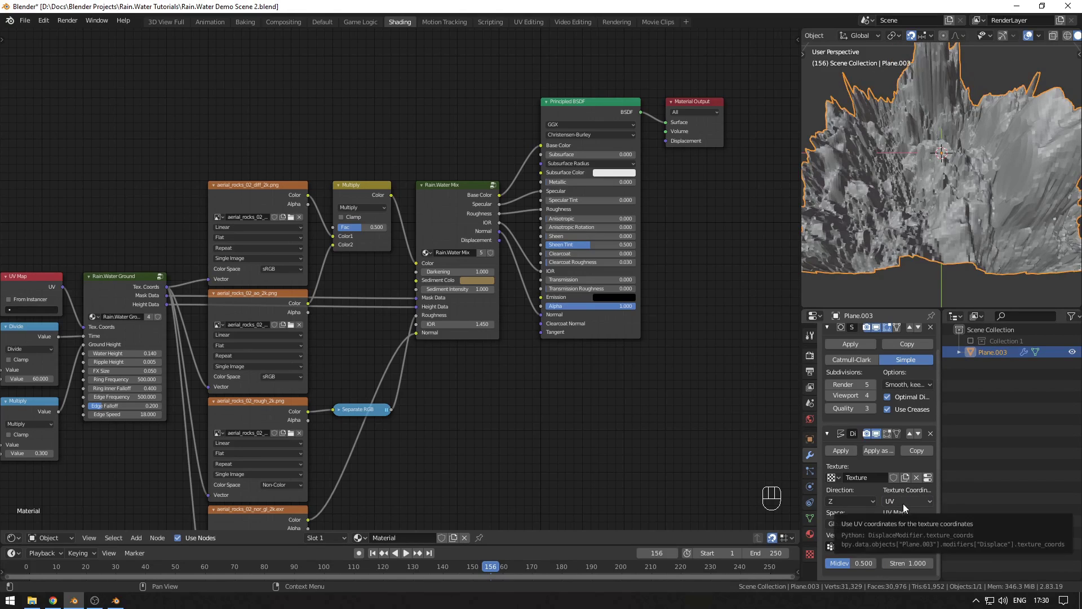
Step: Set the Displace modifier's Midlevel to 0 and copy the displacement Multiply node's value of 0.300 into its Strength
drag(854, 562, 828, 562)
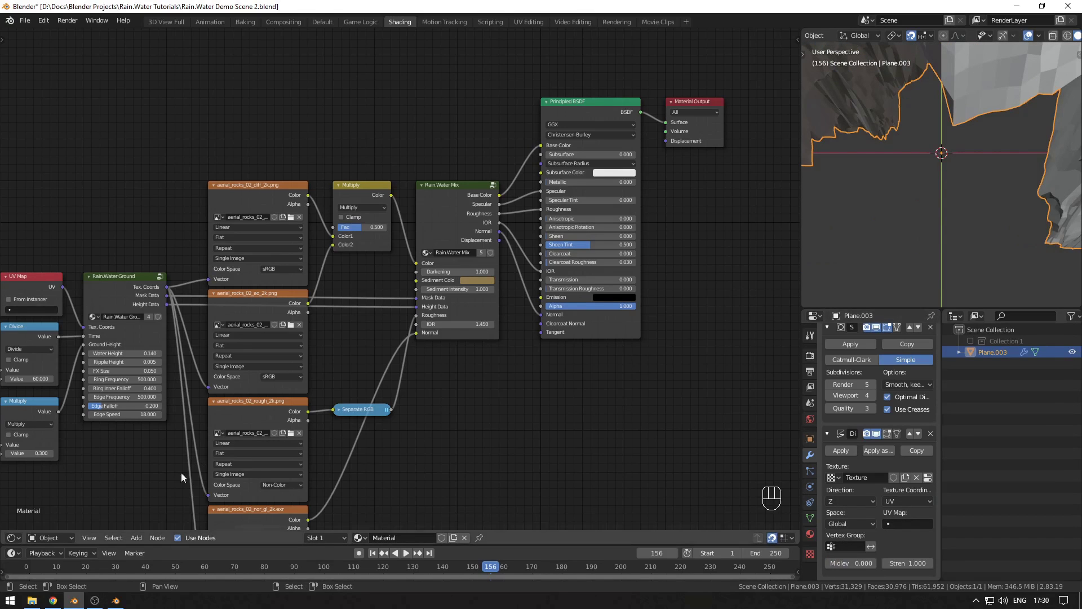
middle_drag(169, 474, 450, 343)
scroll(450, 342, up, 1)
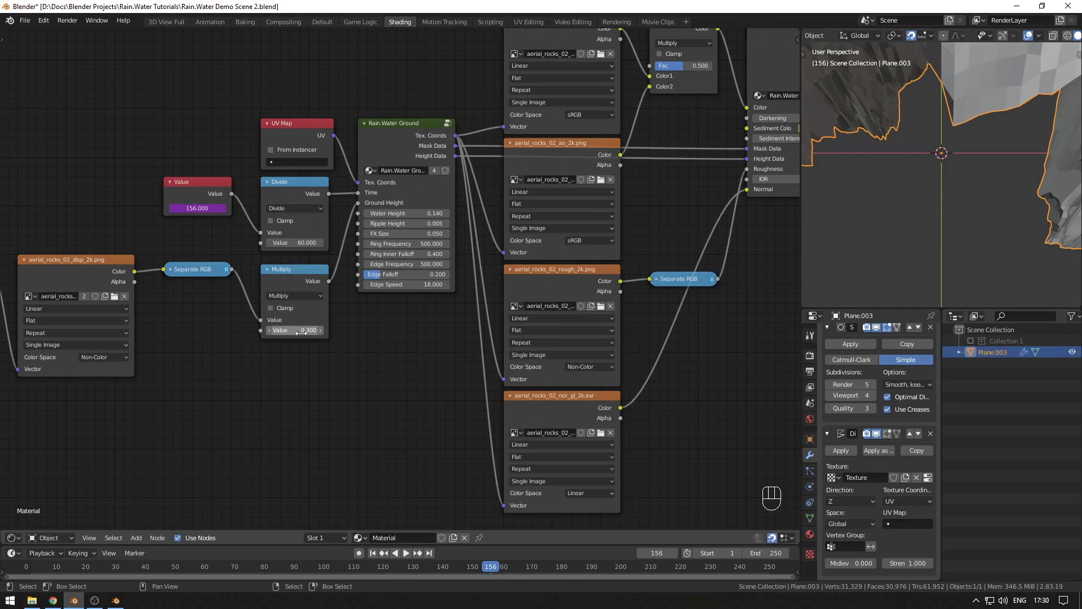
key(ctrl+c)
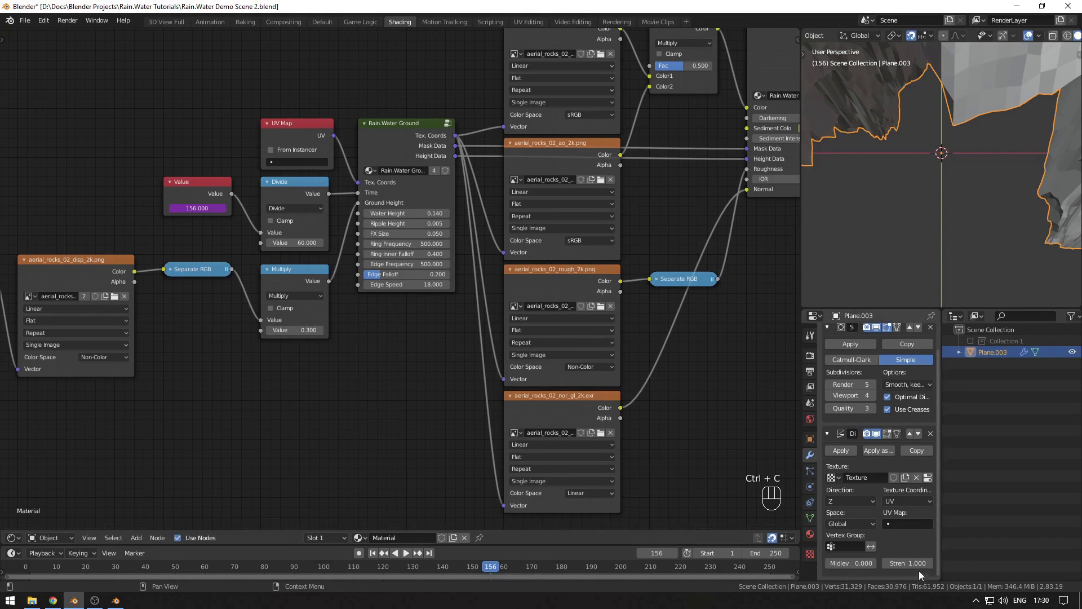
key(ctrl+v)
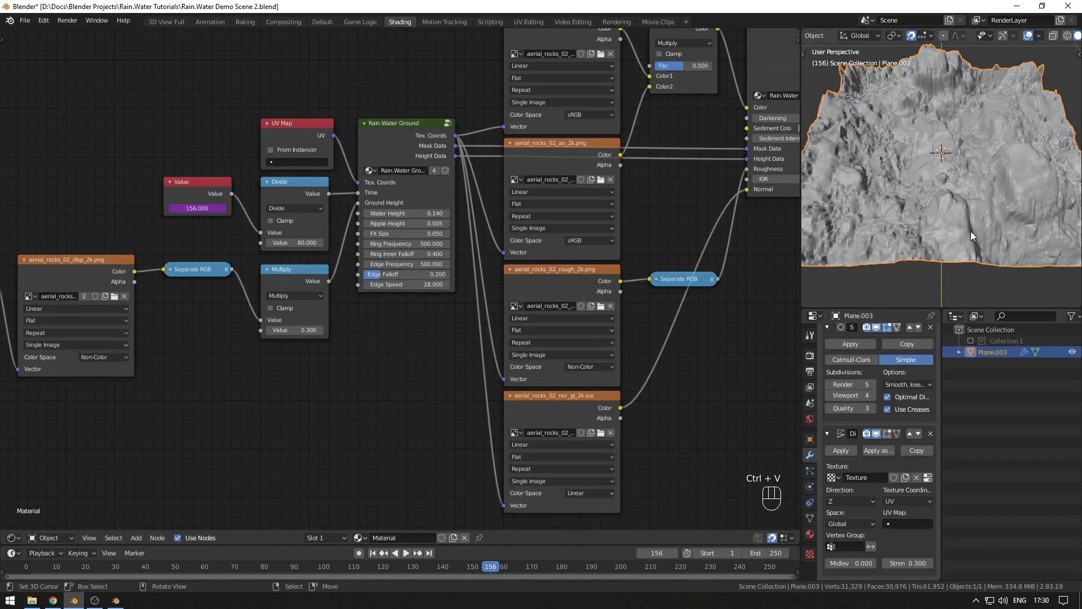
Step: Shade the displaced plane smooth and display it in Material Preview, briefly checking it in Rendered shading
key(z)
click(844, 170)
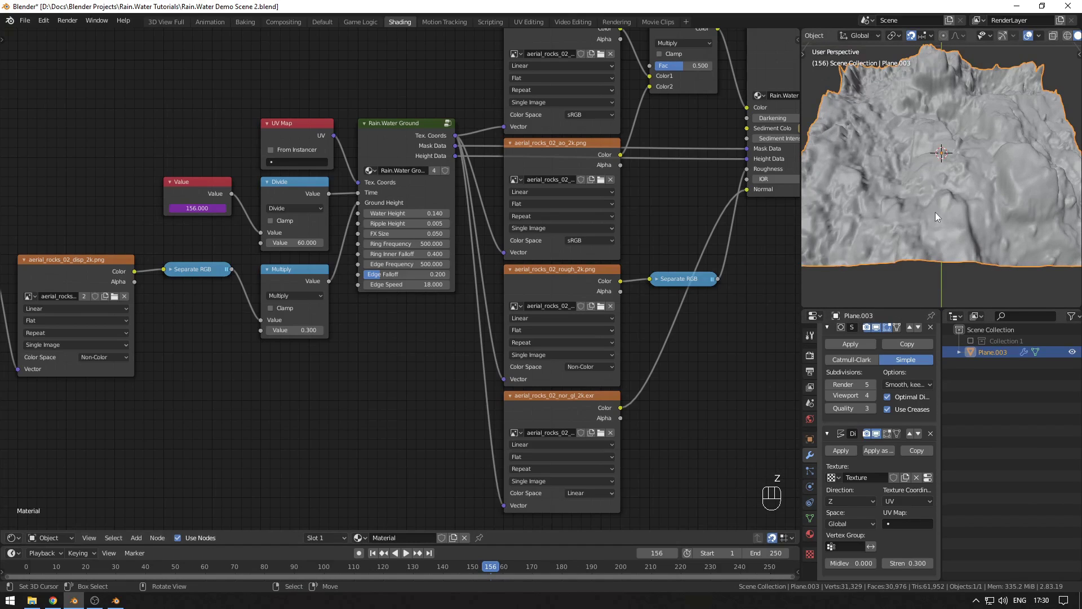
key(z)
click(941, 78)
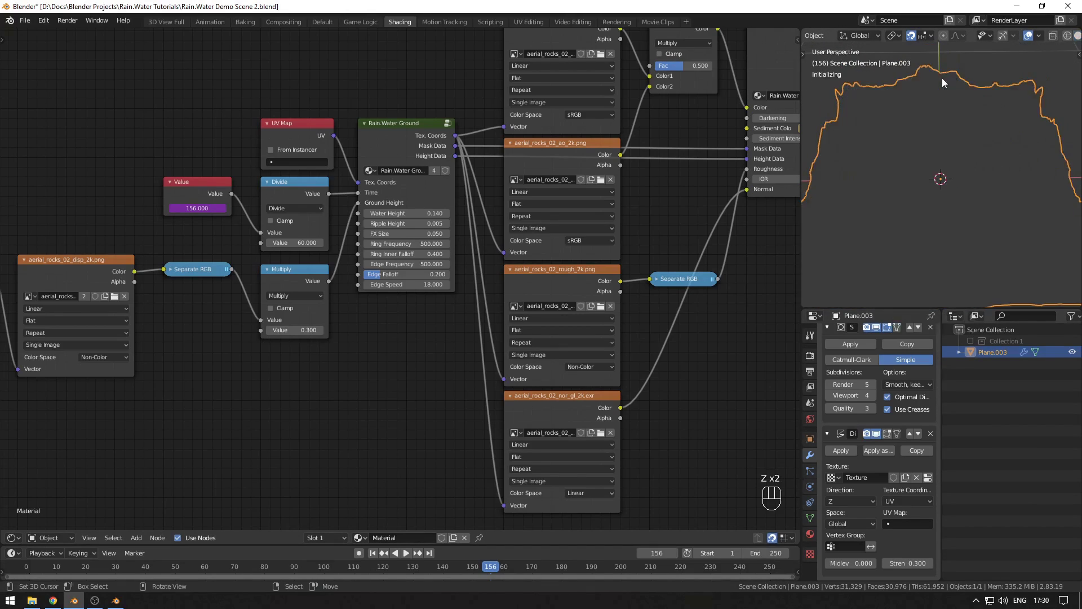
key(z)
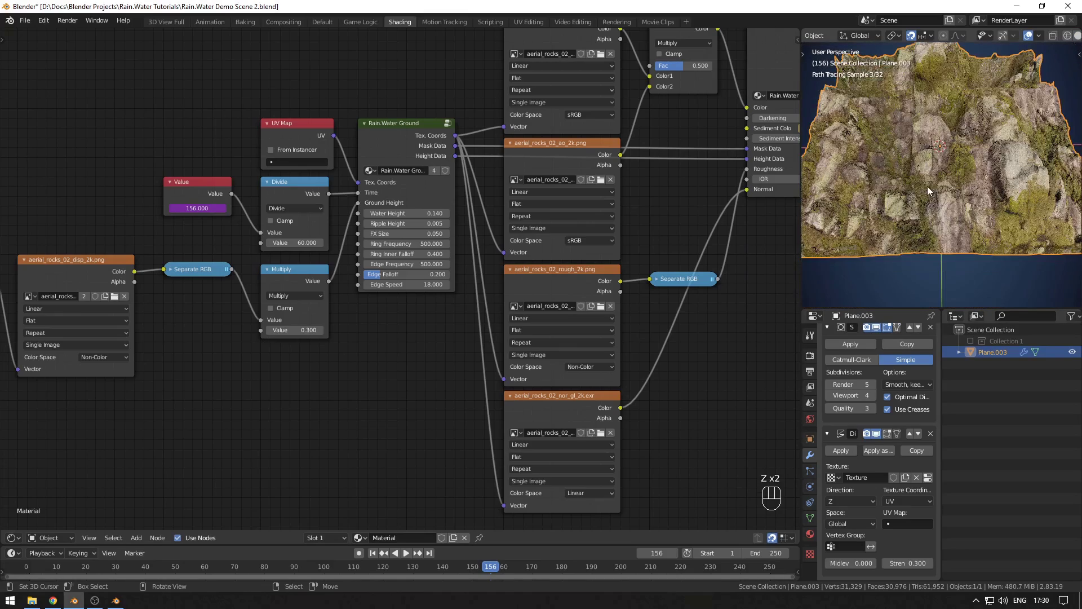
click(1034, 169)
key(z)
click(943, 268)
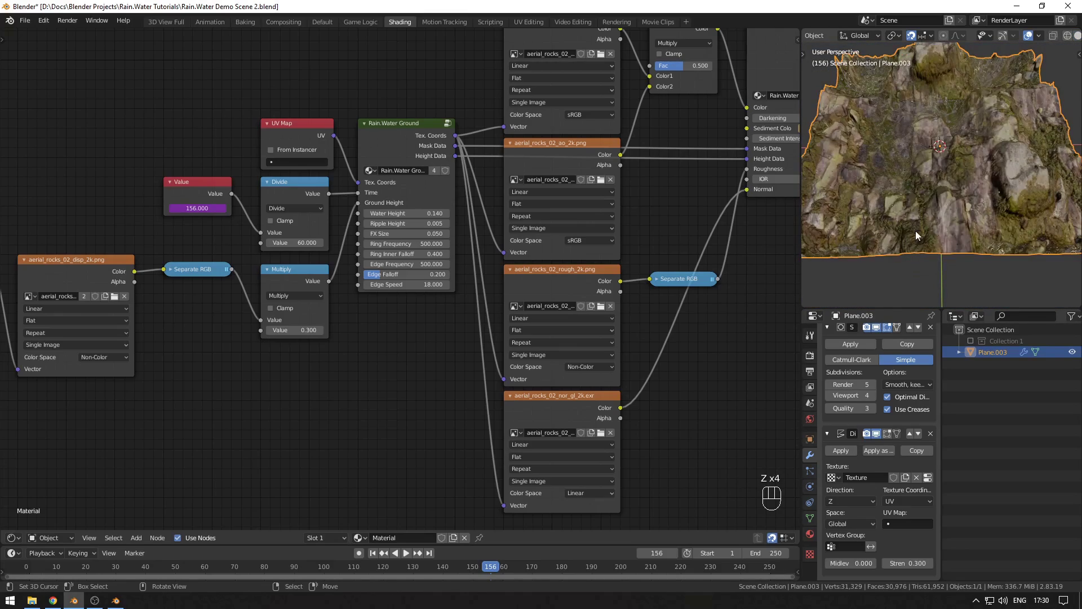
middle_drag(973, 199, 938, 181)
scroll(938, 184, up, 4)
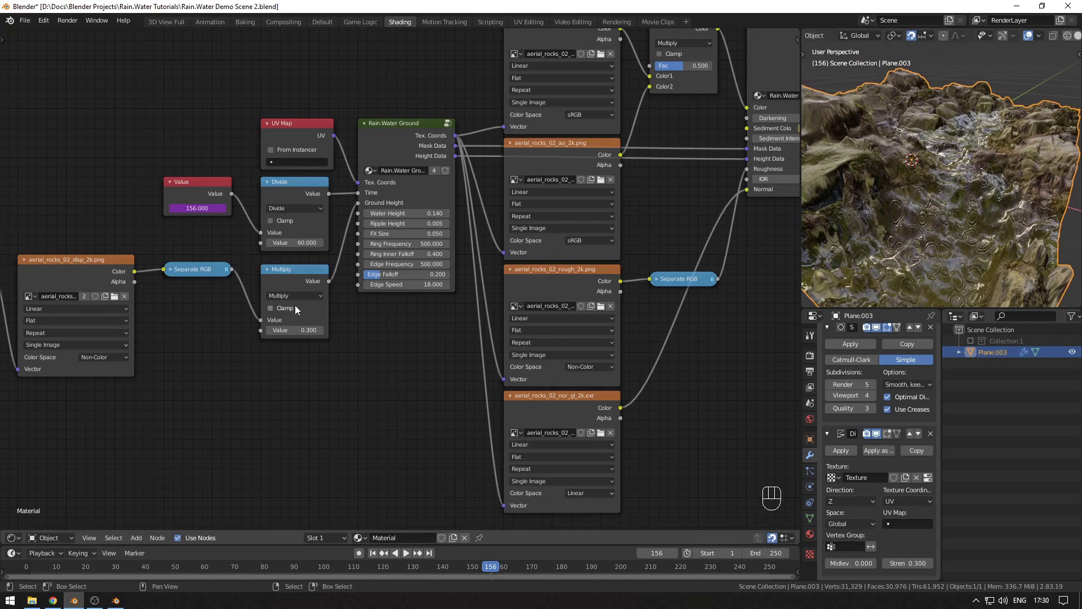
Step: Examine how the water lies on the displaced rocks in angled and top views
mouse_move(406, 217)
mouse_down()
mouse_move(457, 217)
mouse_move(383, 217)
mouse_move(428, 217)
mouse_move(389, 217)
mouse_move(407, 214)
mouse_up()
scroll(884, 226, down, 5)
scroll(888, 212, up, 4)
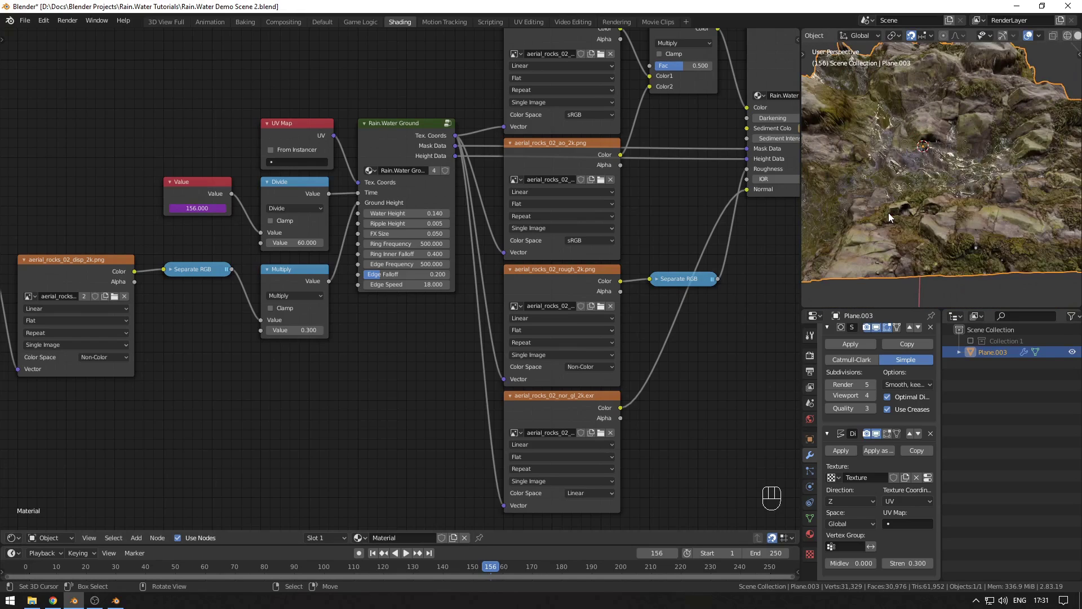
key(alt+q)
click(1029, 218)
key(alt+q)
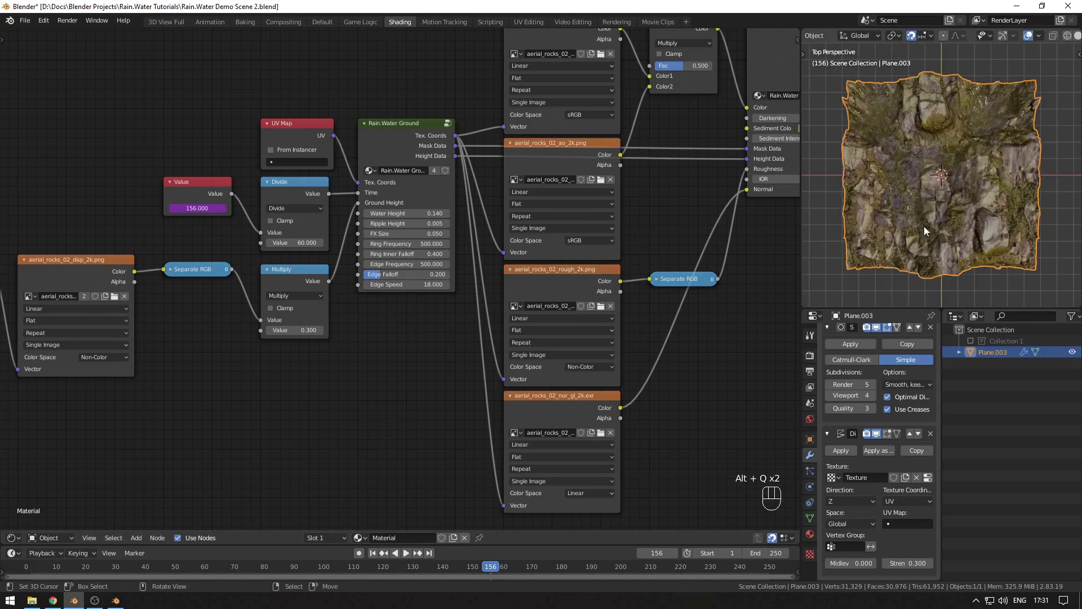
key(alt+a)
mouse_move(921, 230)
middle_down()
mouse_move(923, 145)
mouse_move(921, 224)
middle_up()
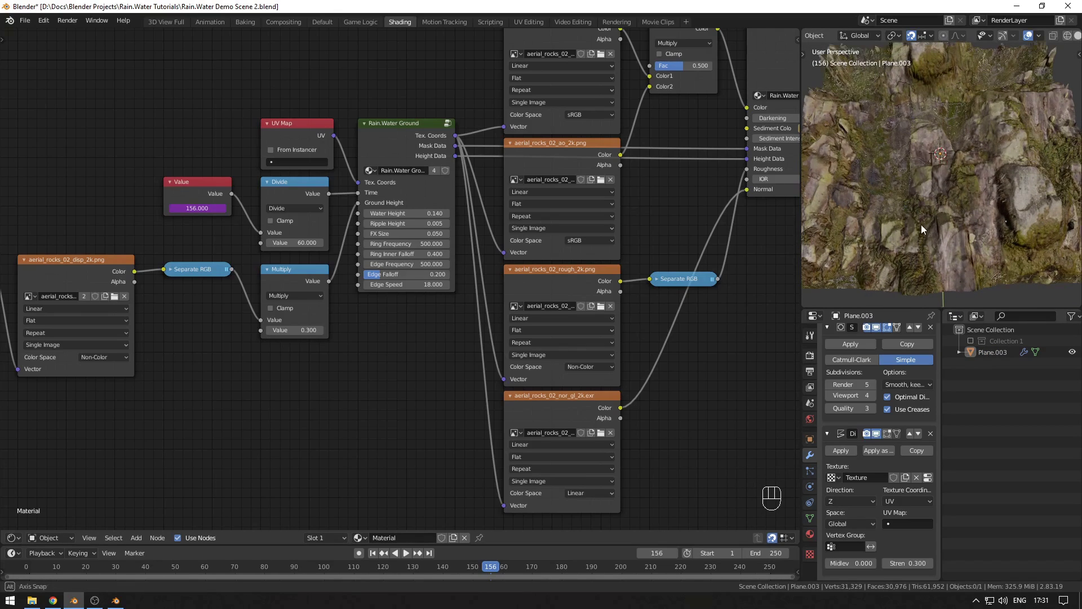
Step: Lower the Brightness in the Displace texture's color settings to 0.538 and view the water between the rocks
click(925, 212)
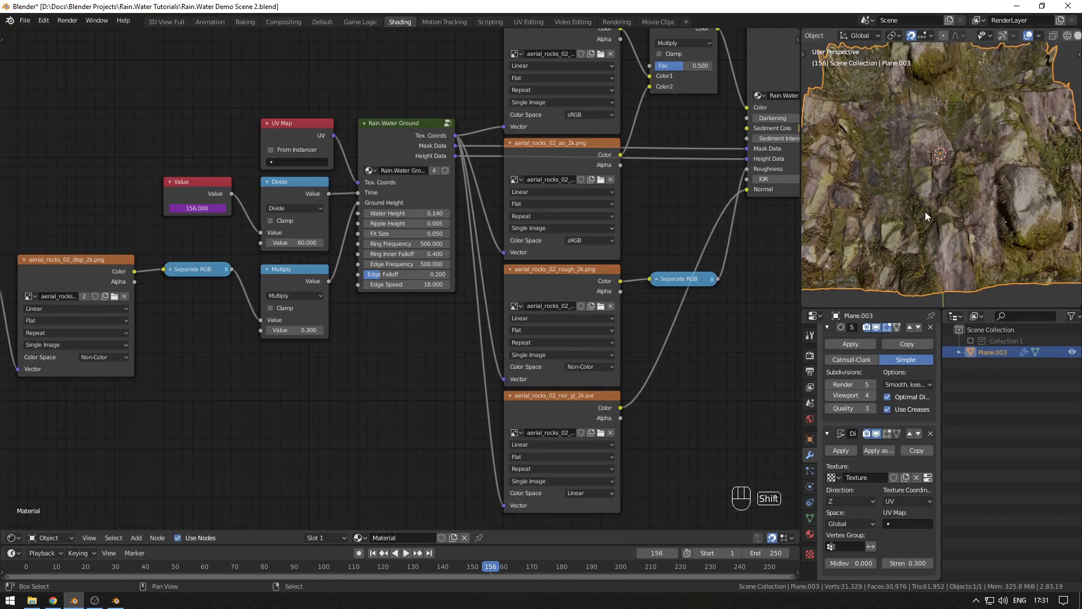
click(928, 477)
scroll(840, 451, down, 3)
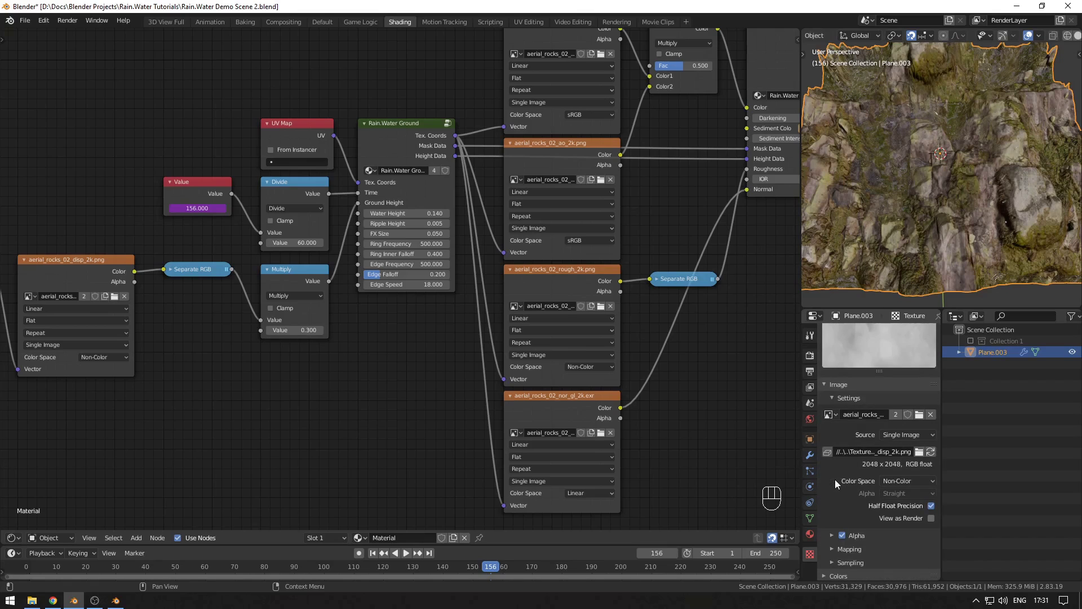
click(835, 386)
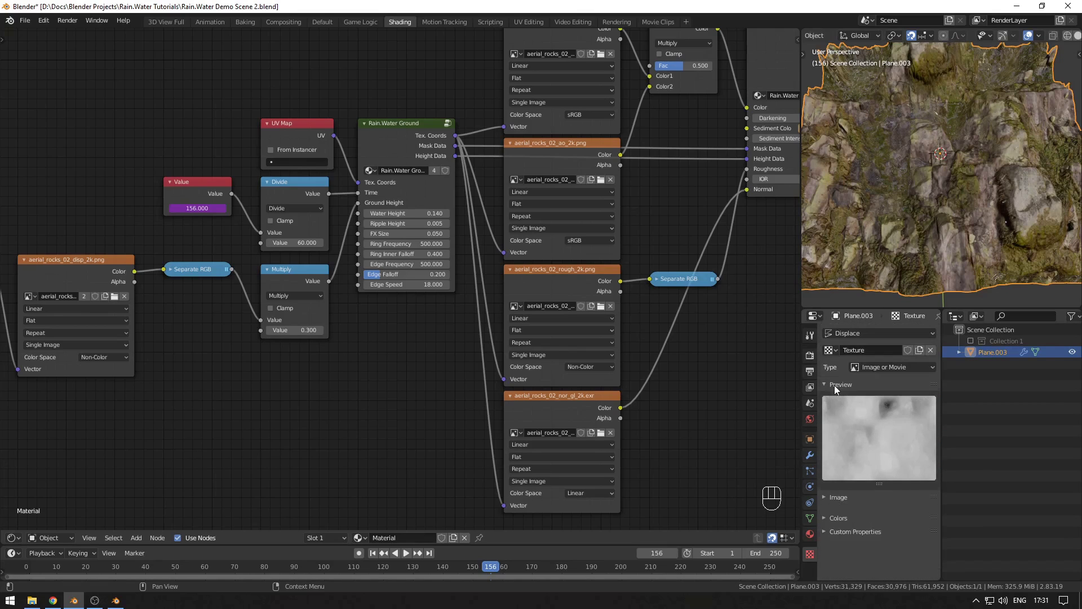
click(826, 512)
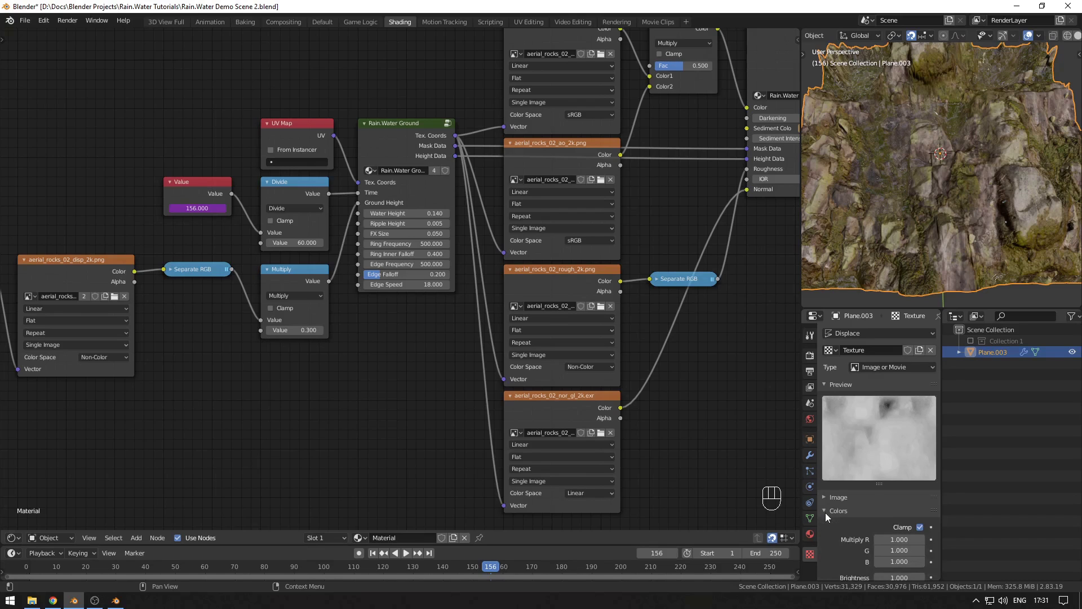
scroll(845, 514, down, 2)
middle_drag(874, 270, 1063, 204)
scroll(883, 130, up, 3)
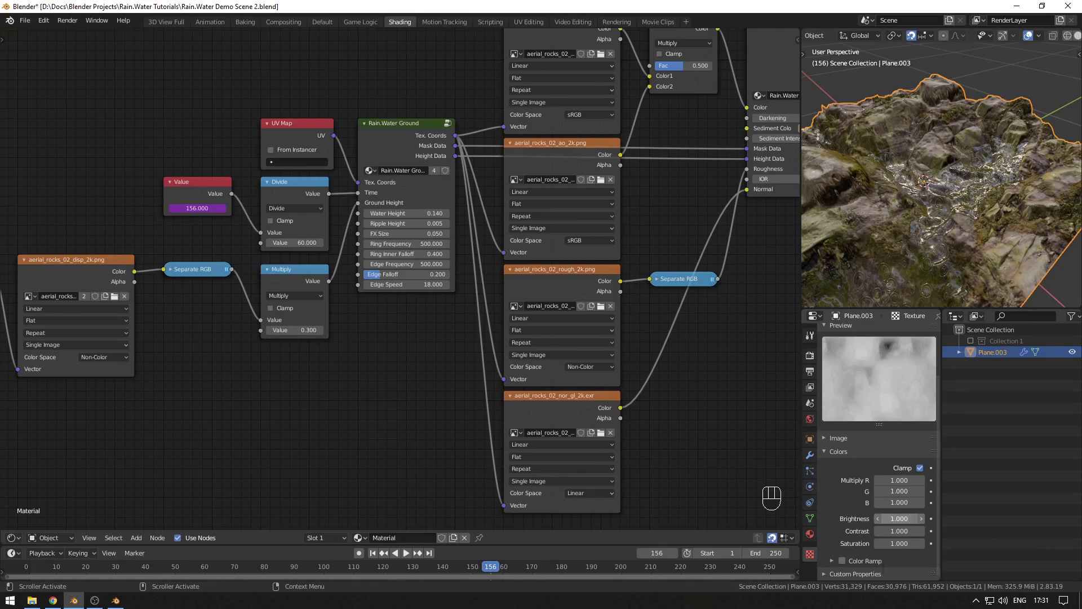
mouse_move(899, 518)
shift+mouse_down()
mouse_move(849, 519)
mouse_move(863, 519)
shift+mouse_up()
middle_drag(945, 266, 959, 207)
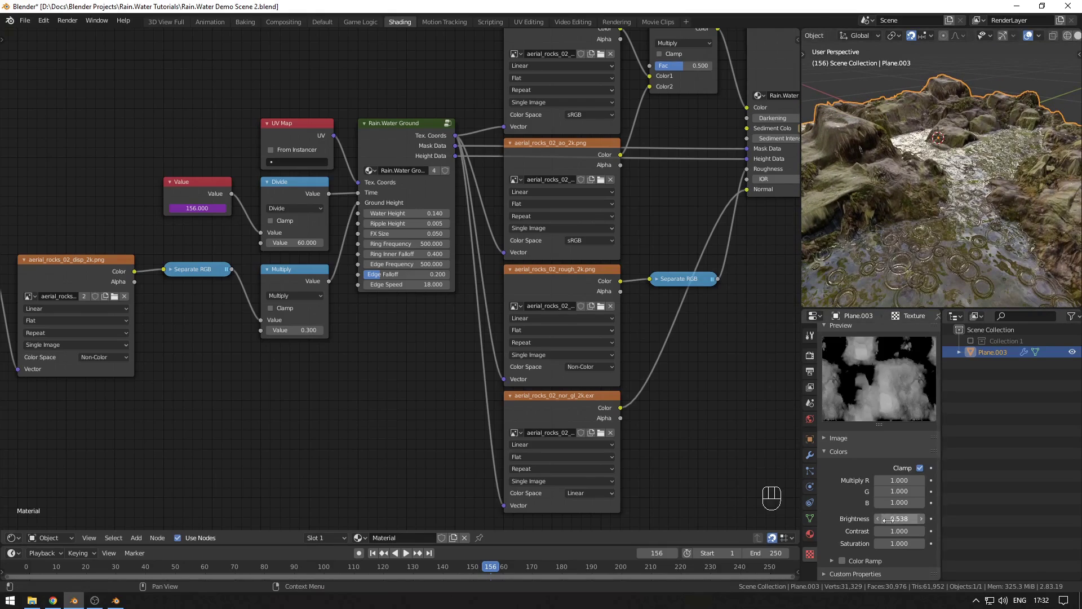
Step: Set the Displace texture's Brightness to 1-14/30
mouse_move(899, 517)
shift+mouse_down()
mouse_move(914, 516)
mouse_move(900, 517)
shift+mouse_up()
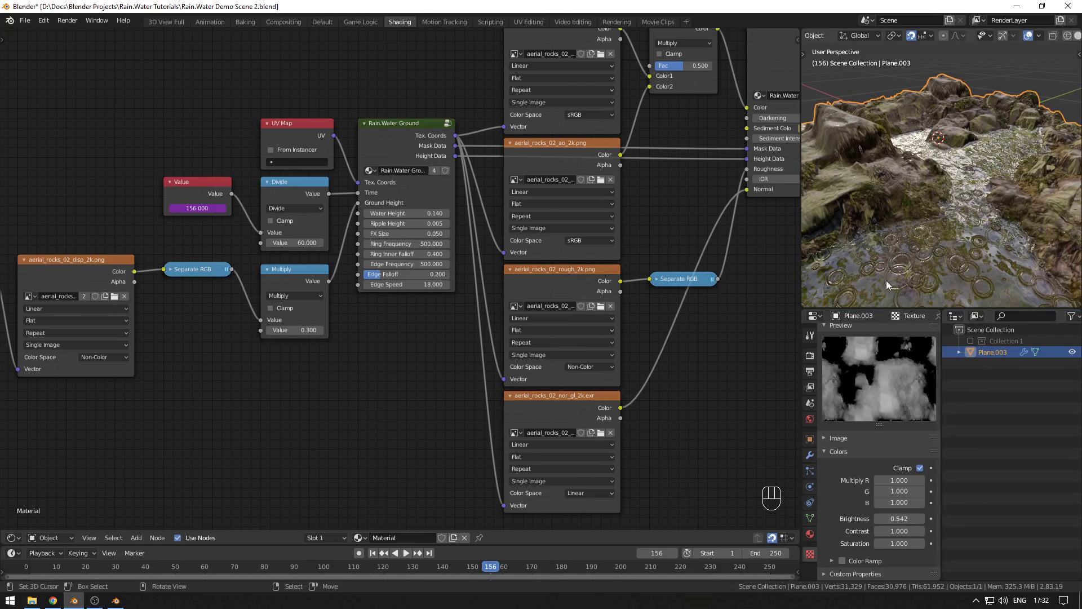
mouse_move(895, 252)
middle_down()
mouse_move(897, 239)
mouse_move(914, 252)
middle_up()
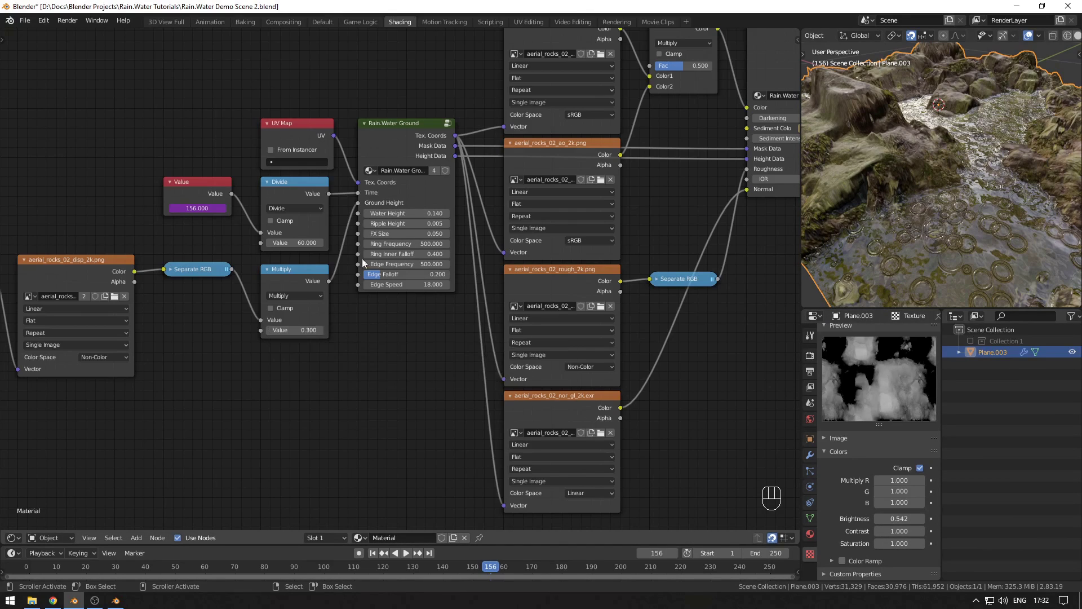
click(891, 519)
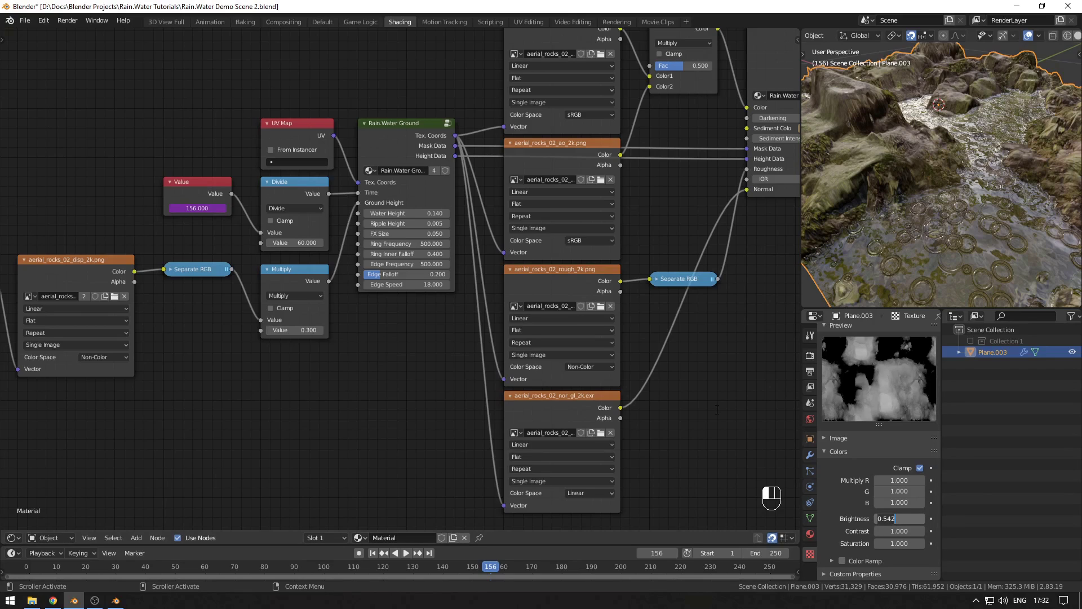
text(1-14/30)
key(Return)
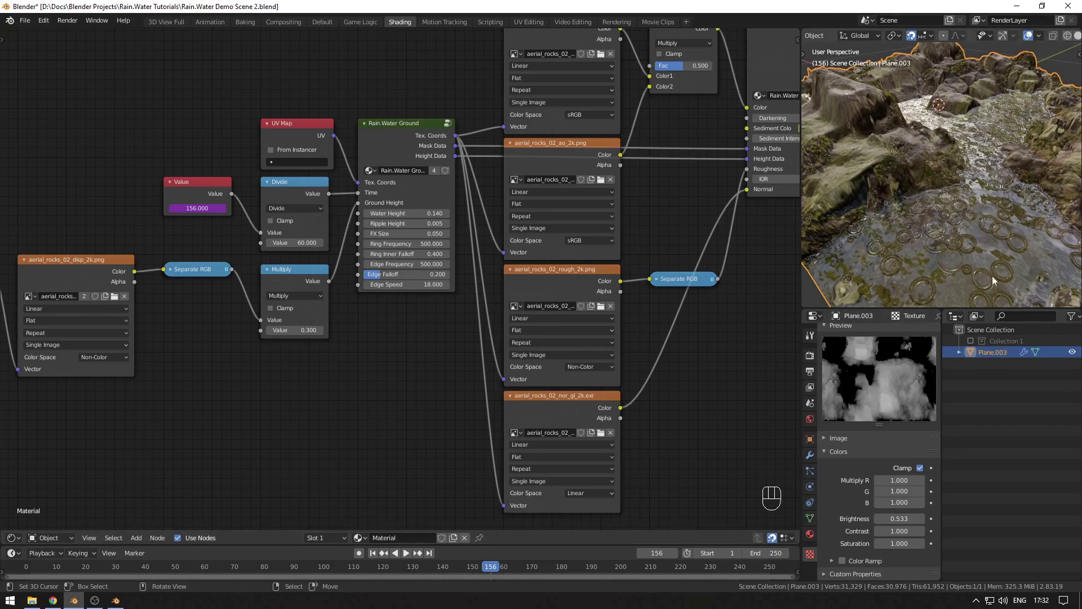
Step: Play the animation and examine the water among the displaced rocks from angled, close and top views
middle_drag(958, 237, 992, 214)
scroll(993, 214, up, 5)
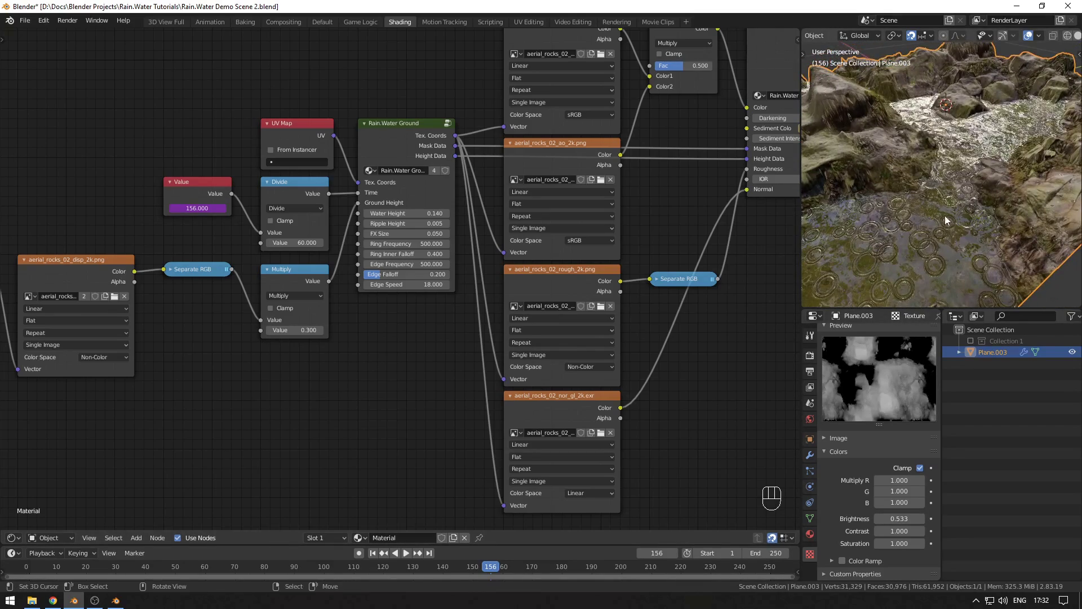
key(space)
middle_drag(867, 200, 934, 171)
scroll(989, 174, down, 4)
scroll(905, 160, up, 3)
key(alt+q)
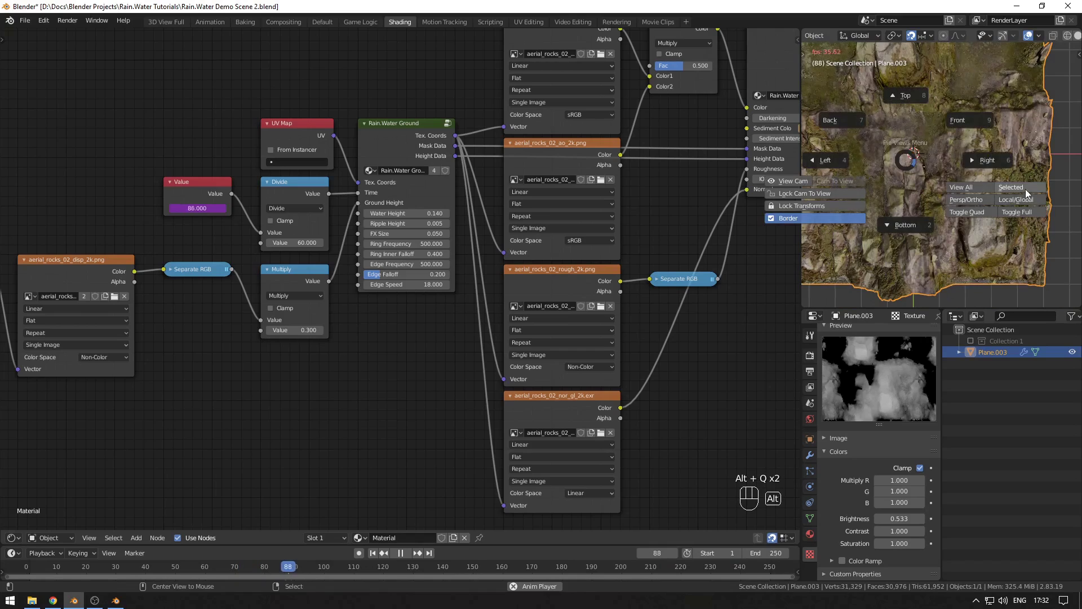
click(1025, 188)
mouse_move(938, 219)
middle_down()
mouse_move(934, 150)
mouse_move(941, 218)
mouse_move(937, 206)
middle_up()
key(space)
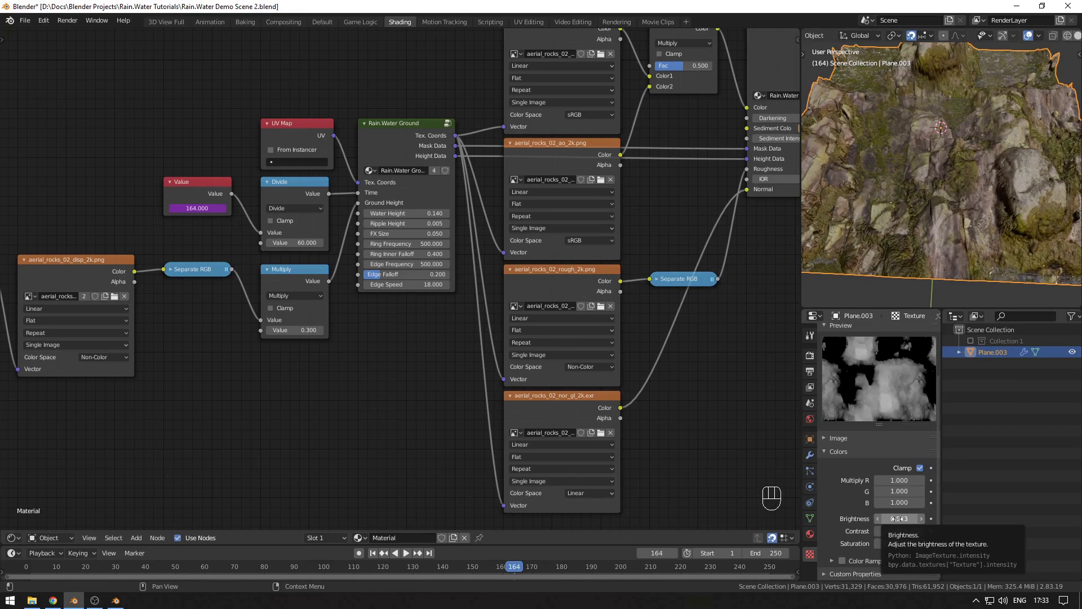
Step: Review the material's node setup and play the animation again with the rocks seen from a lower angle
middle_drag(147, 367, 179, 364)
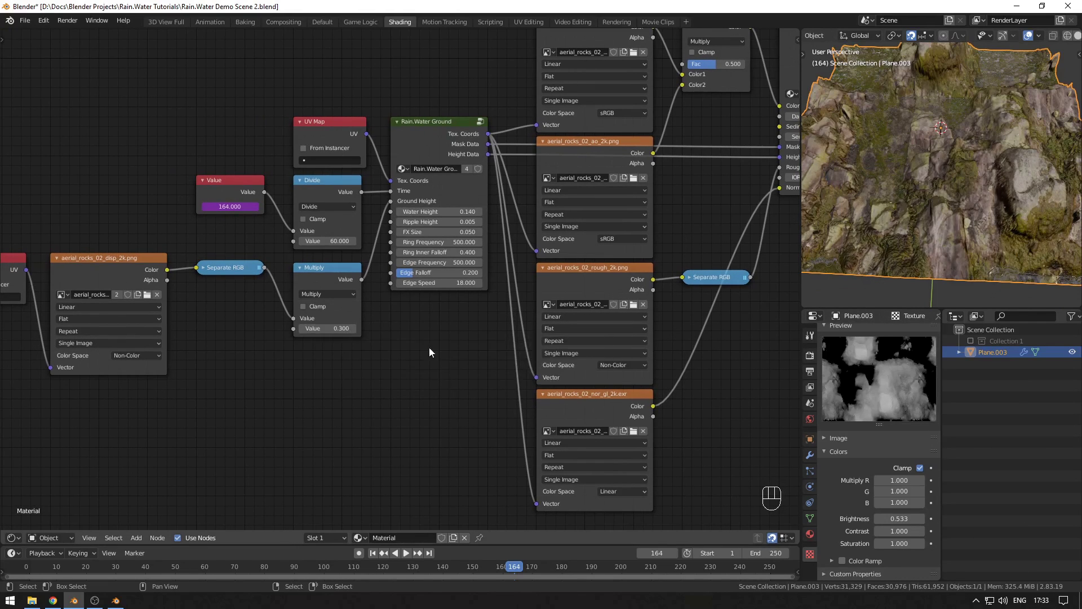
middle_drag(430, 353, 396, 371)
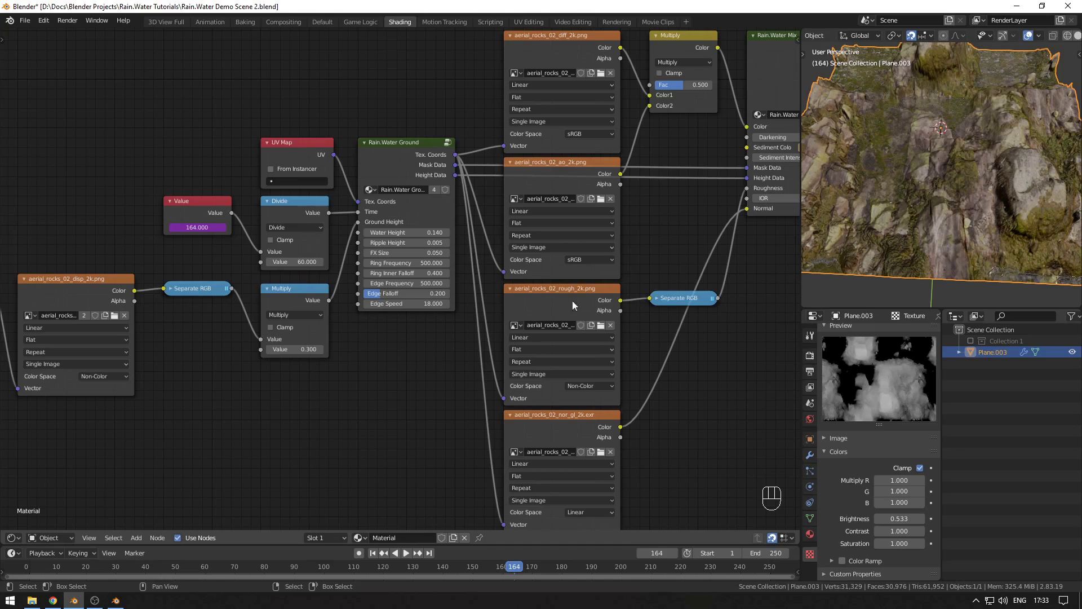
middle_drag(877, 235, 922, 184)
key(space)
key(space)
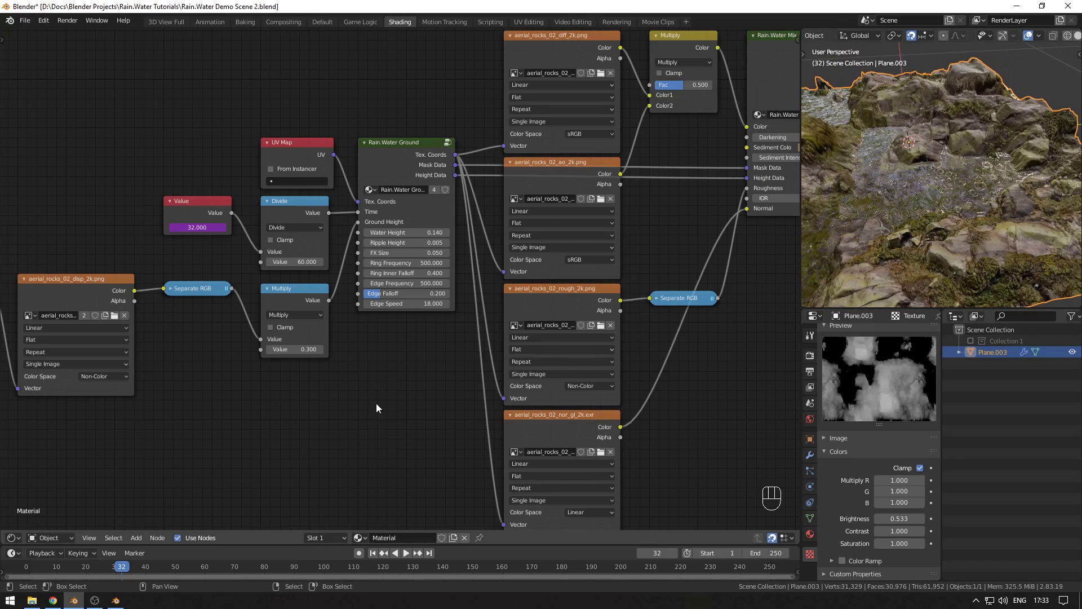
Step: Copy the displacement Multiply node's value as a new driver and paste it onto the Displace modifier's Strength
click(810, 454)
scroll(846, 445, up, 1)
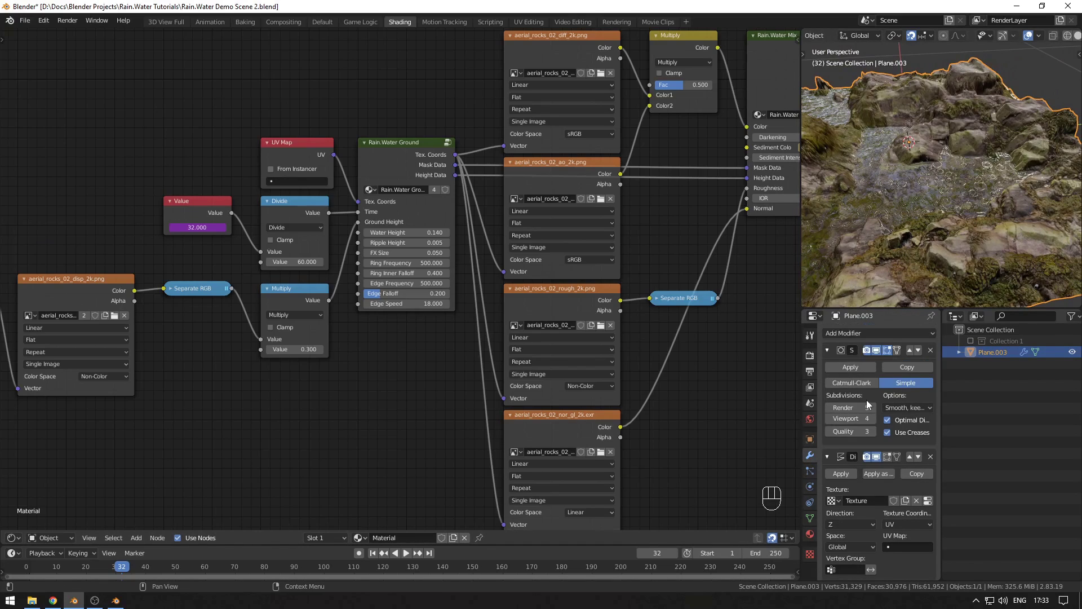
scroll(851, 443, down, 1)
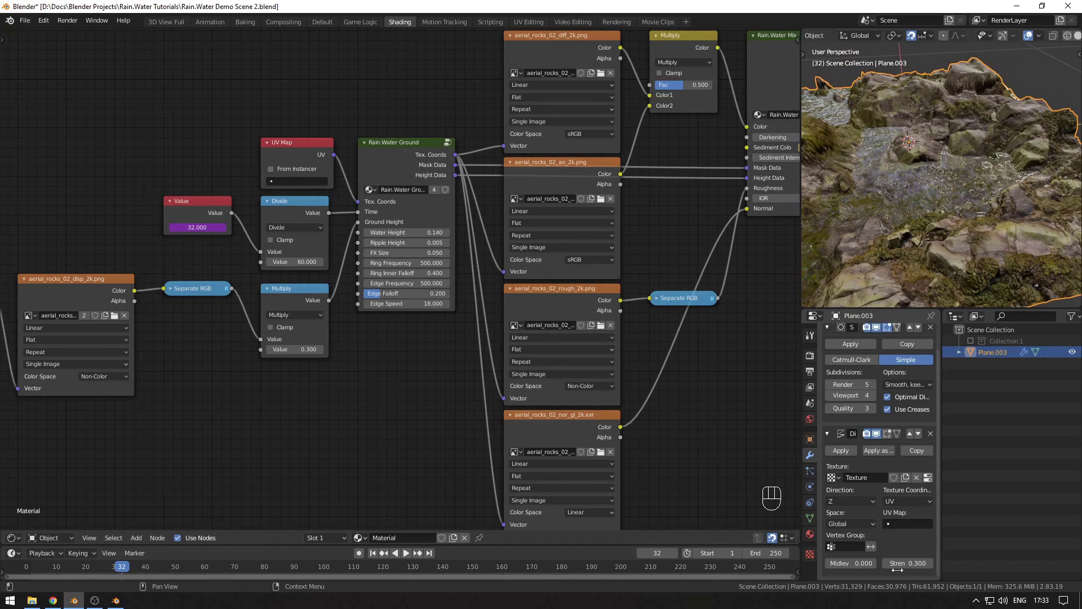
click(886, 523)
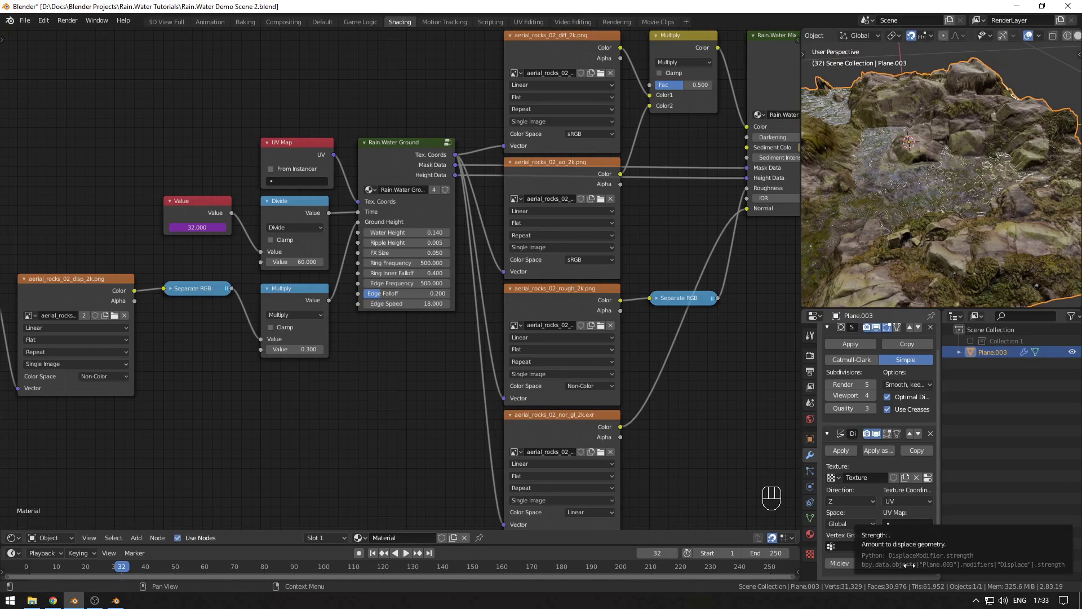
click(891, 540)
click(296, 290)
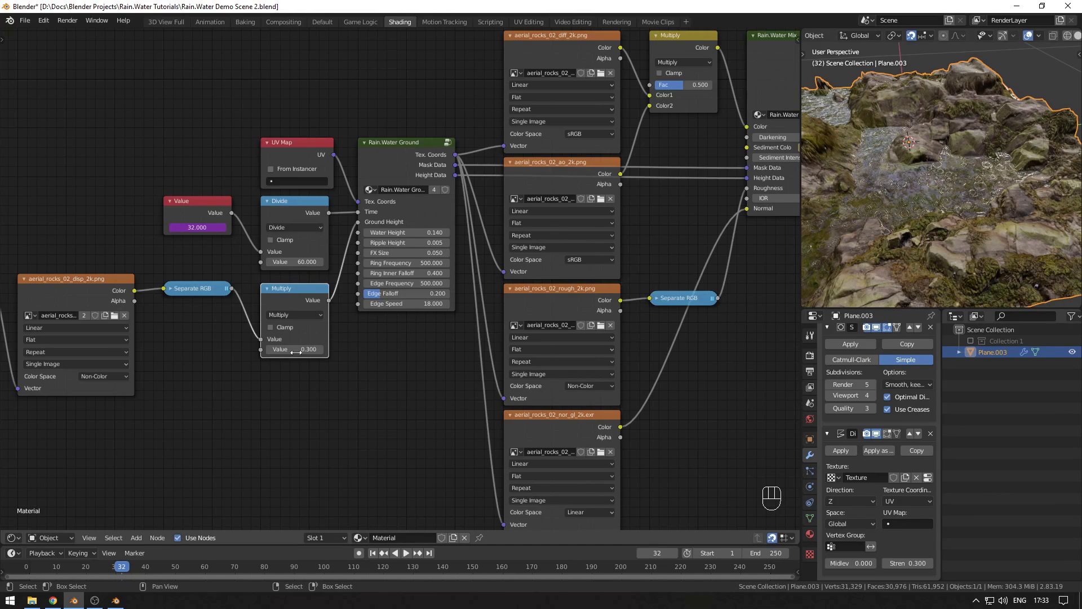
right_click(293, 350)
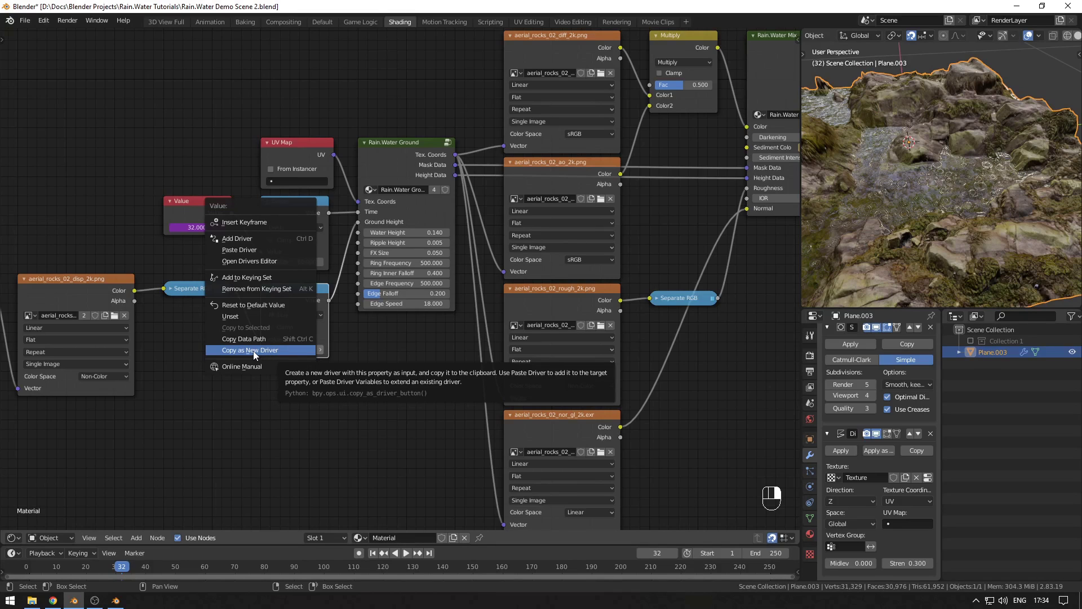
click(288, 351)
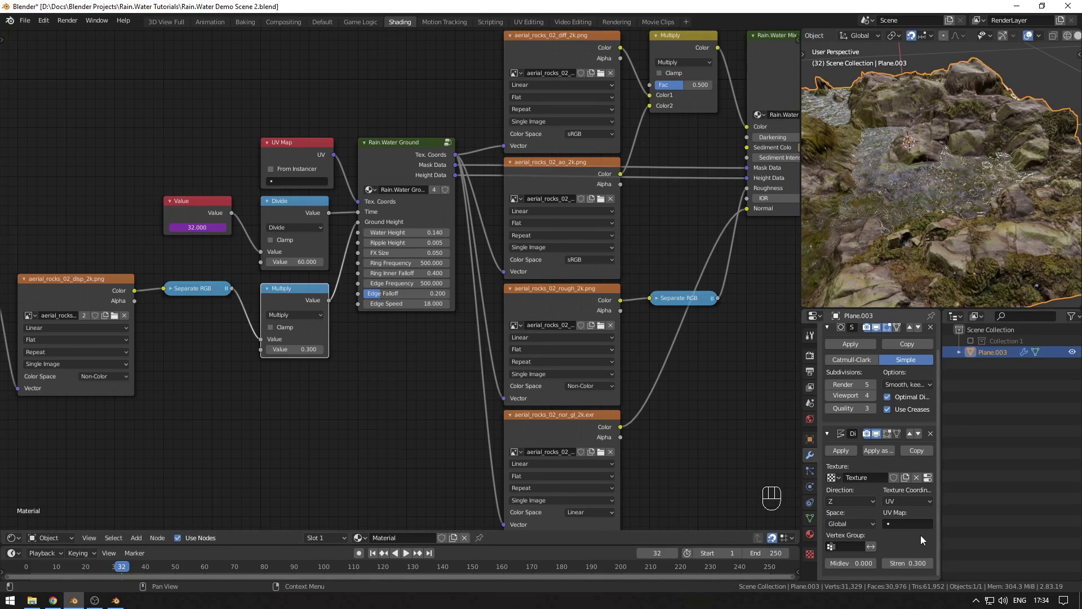
right_click(904, 563)
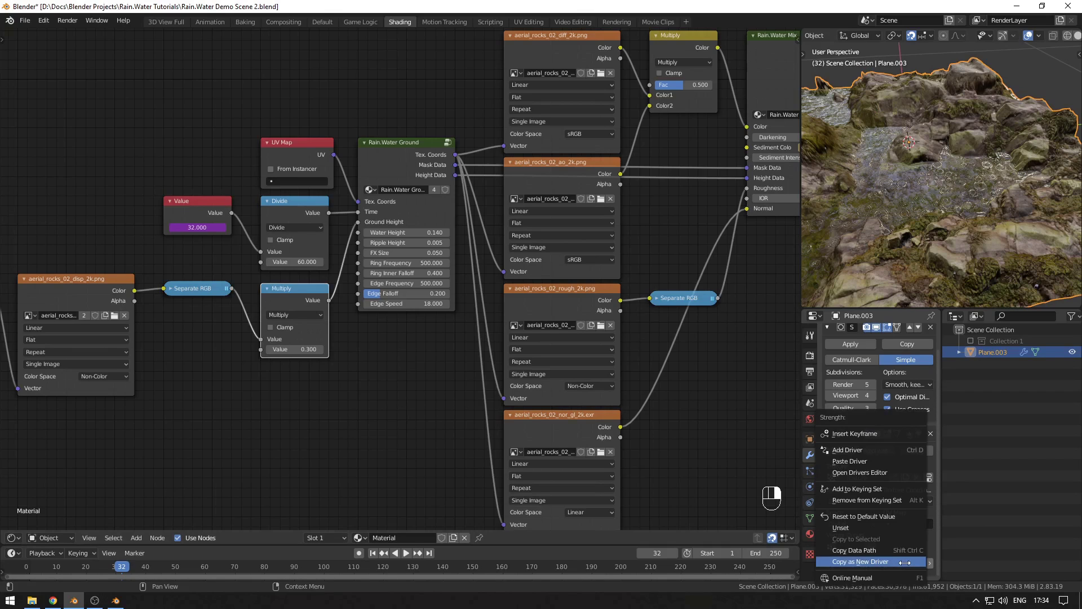
click(881, 461)
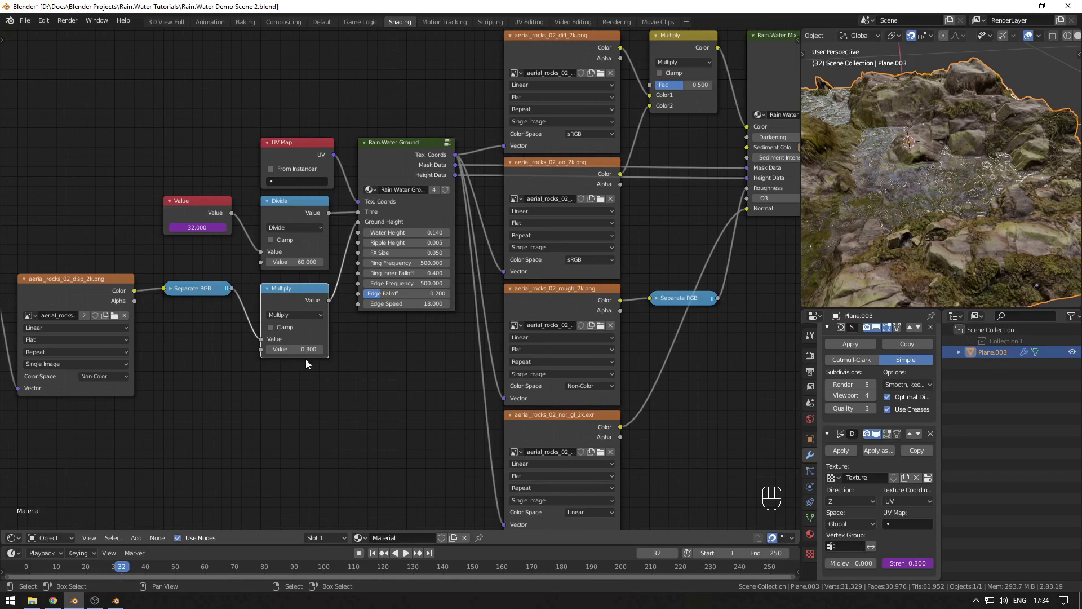
shift+drag(296, 349, 304, 349)
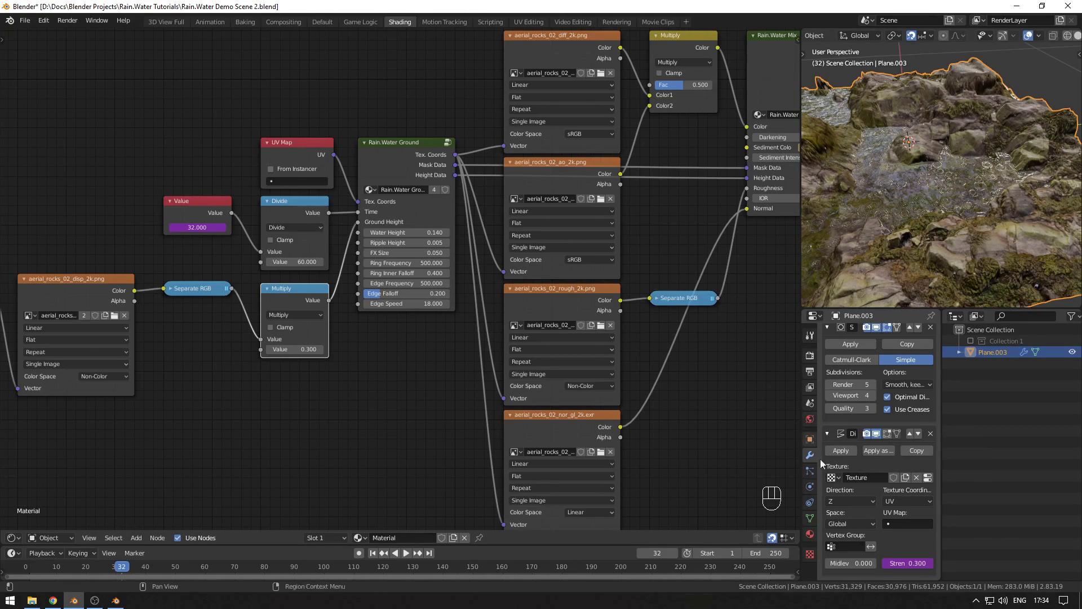
Step: Show the Displace modifier's texture settings and add a driver to the texture's Brightness
click(927, 477)
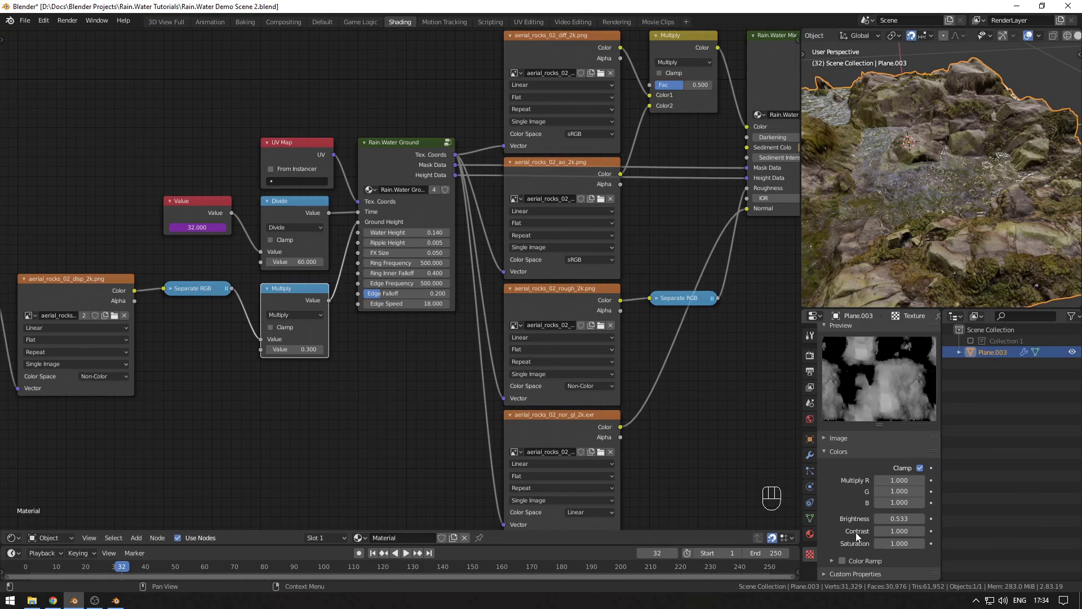
click(388, 150)
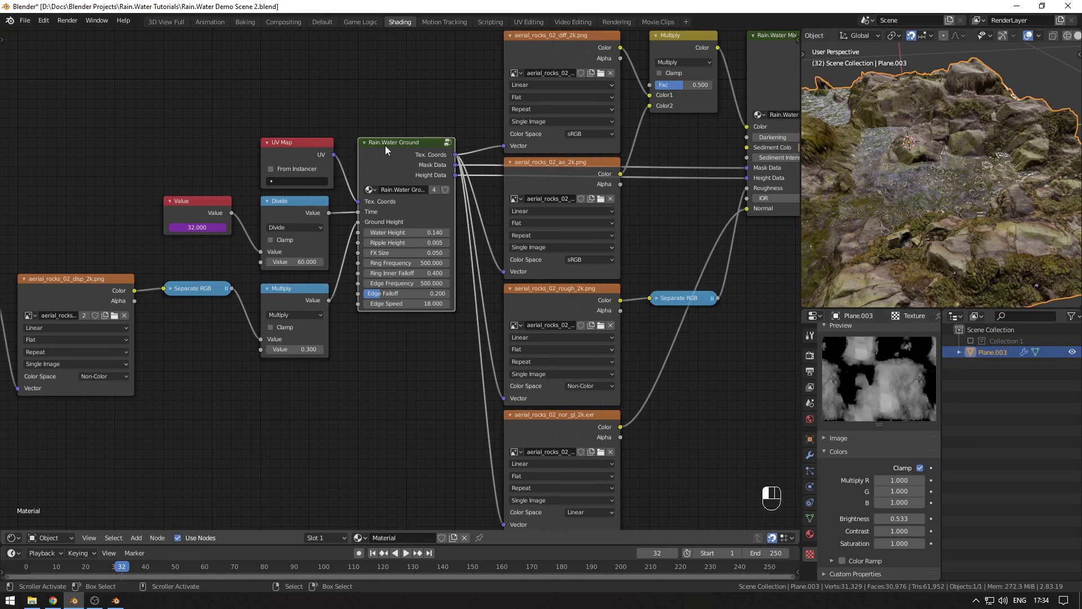
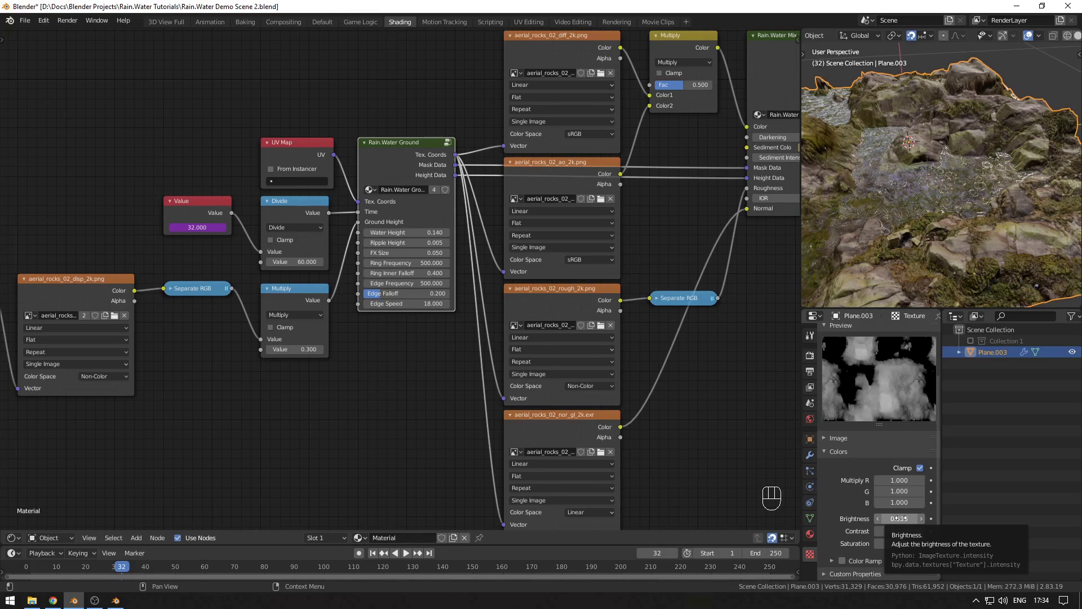
right_click(899, 518)
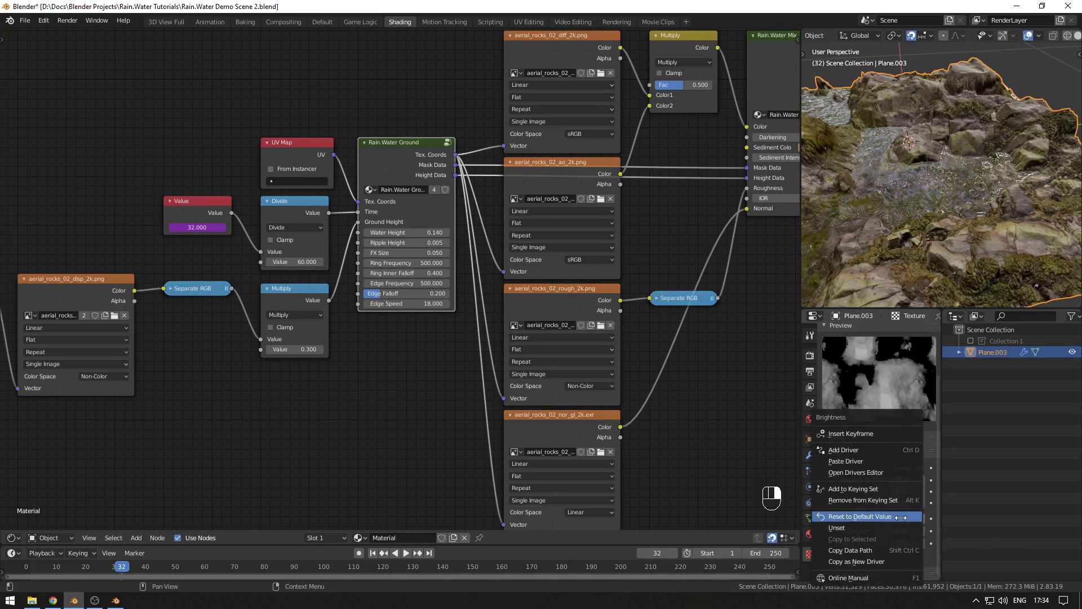
click(876, 454)
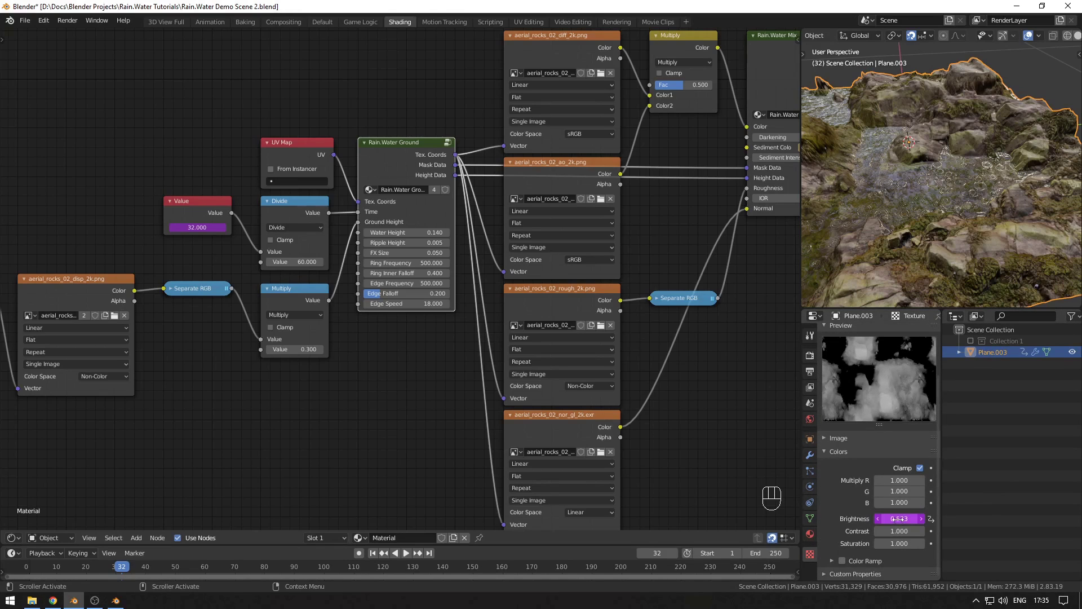
Step: Open the Drivers Editor and select the texture's Brightness driver to inspect its scripted expression
right_click(898, 519)
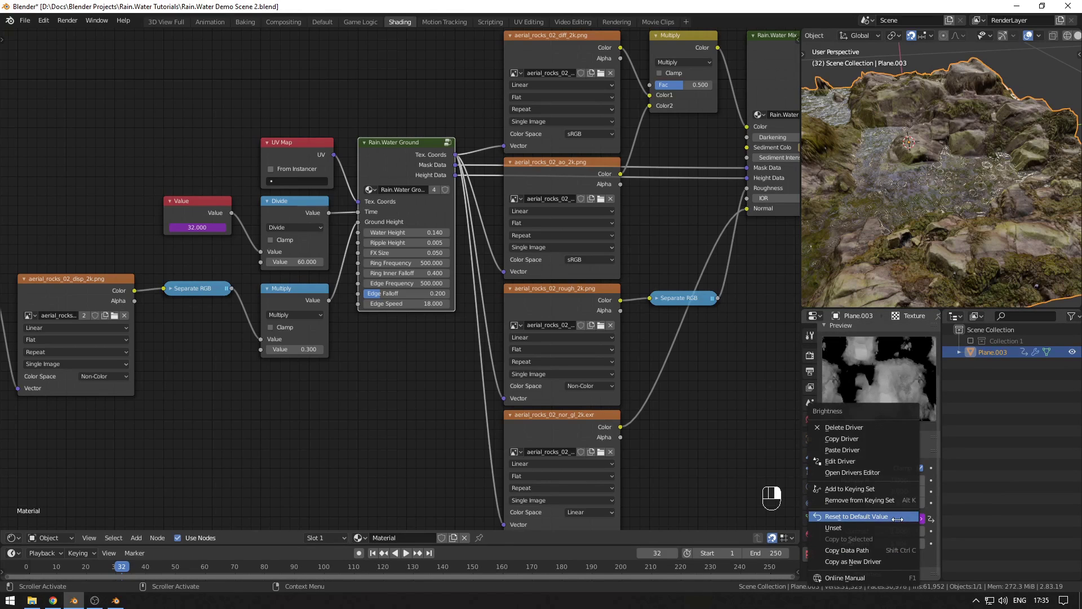
click(850, 475)
drag(793, 251, 701, 144)
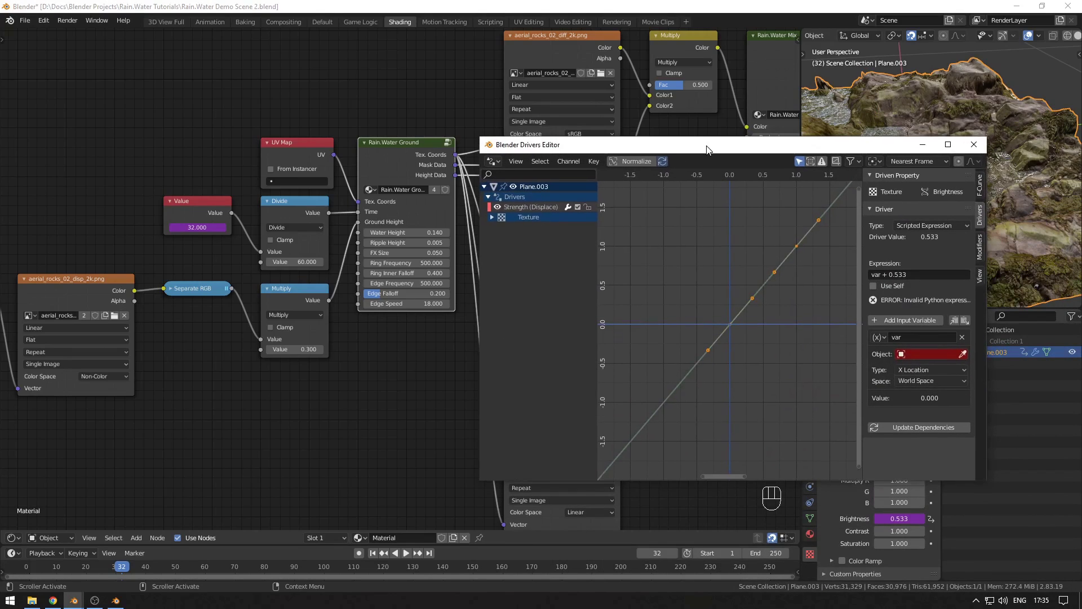
click(490, 217)
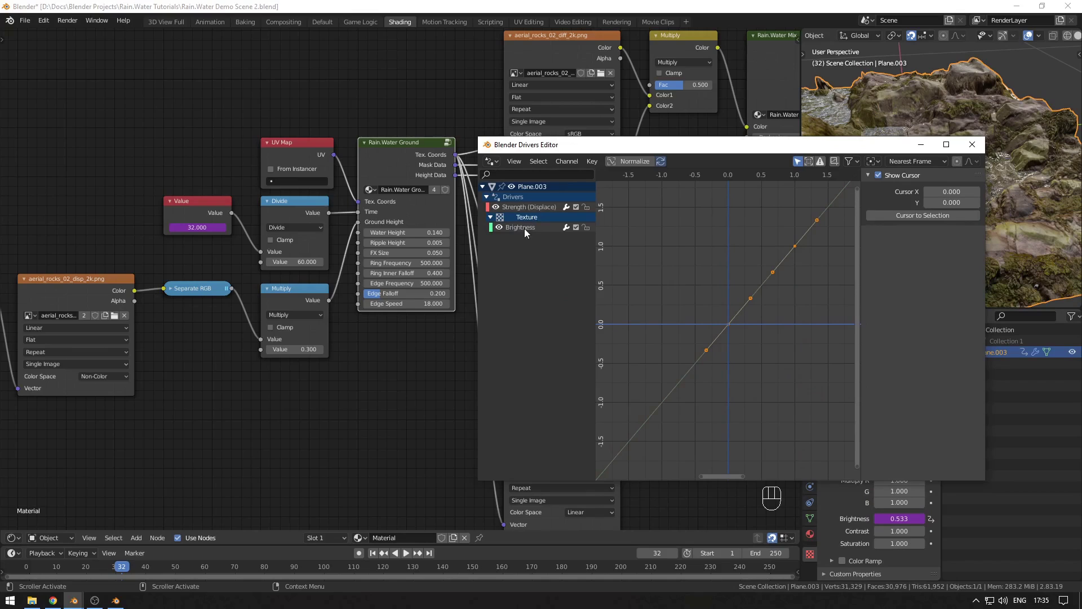
click(529, 227)
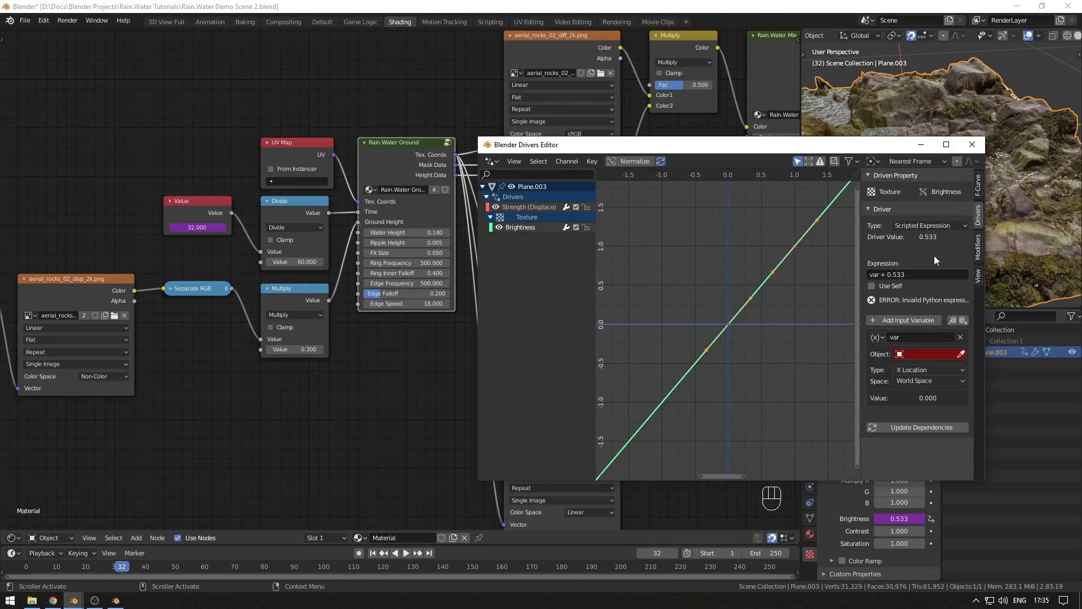
click(871, 209)
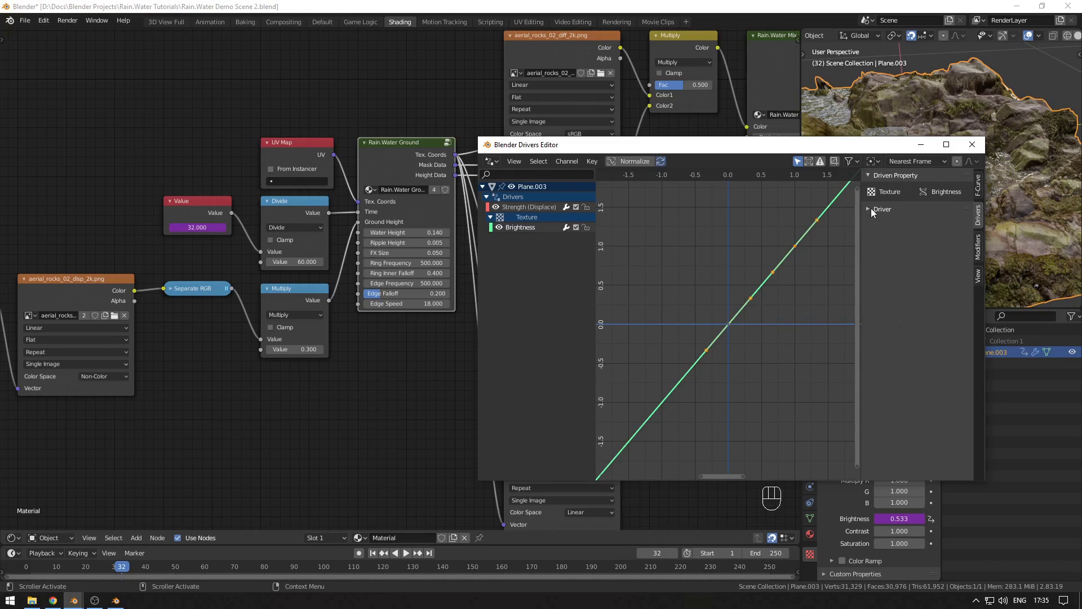
click(870, 208)
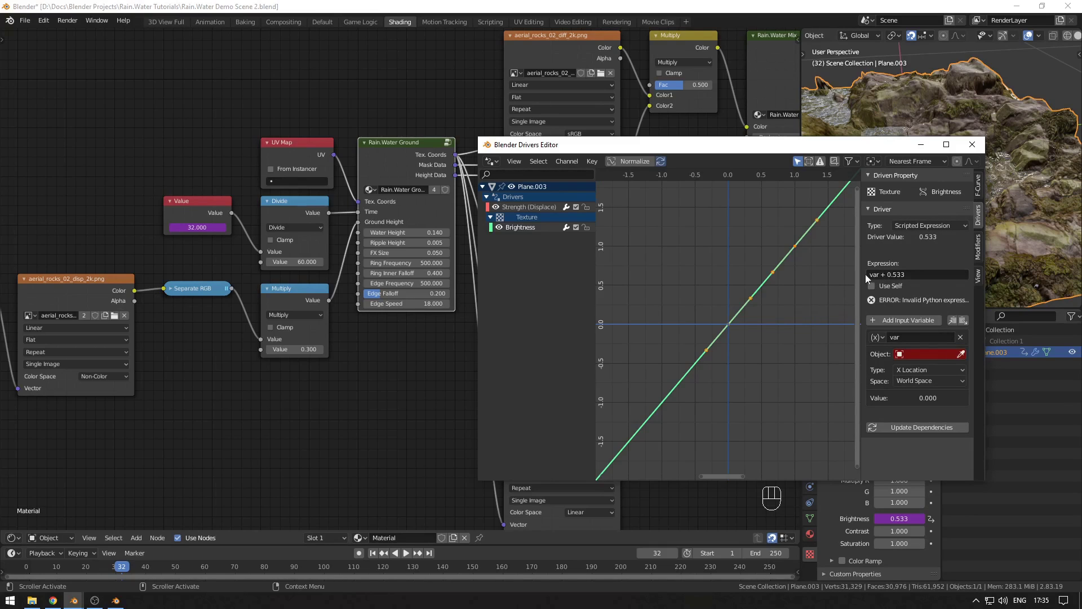
click(917, 274)
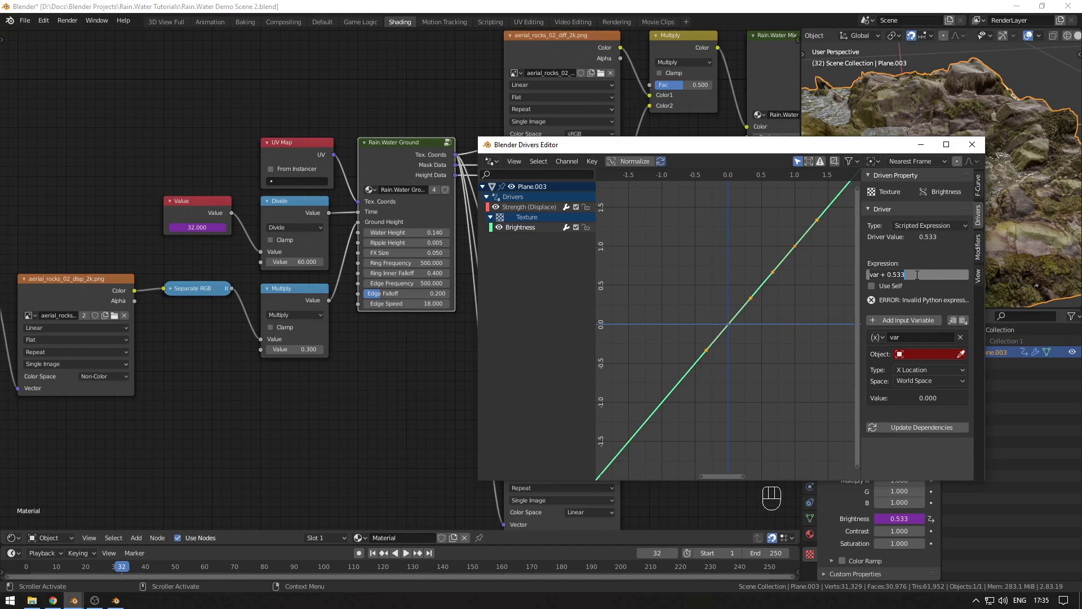
key(Return)
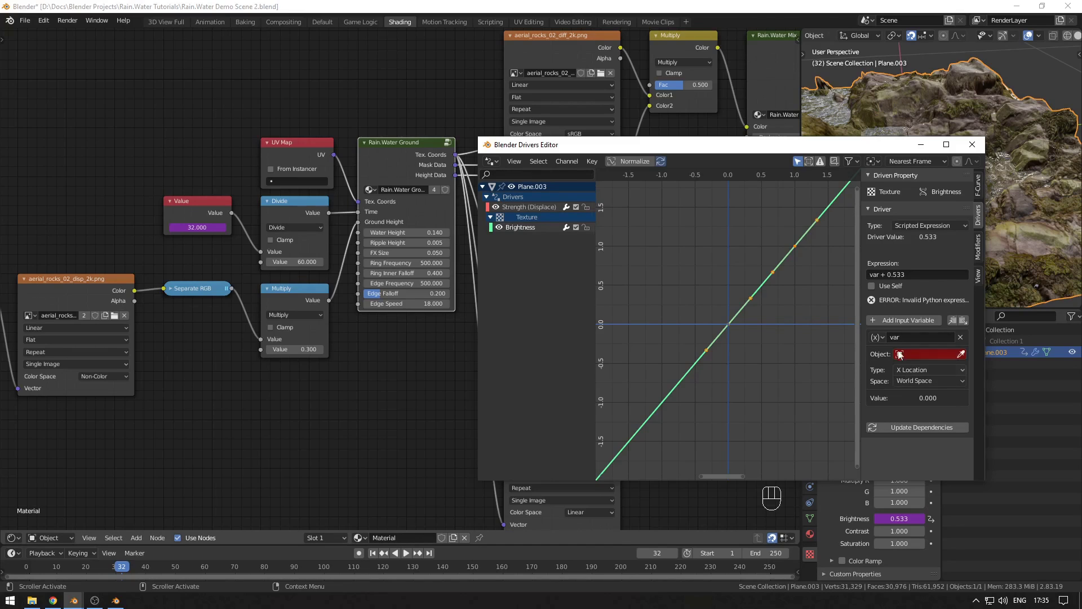
Step: Rename the Brightness driver's variable to wh and make it a Single Property variable with Material as the ID type
click(913, 336)
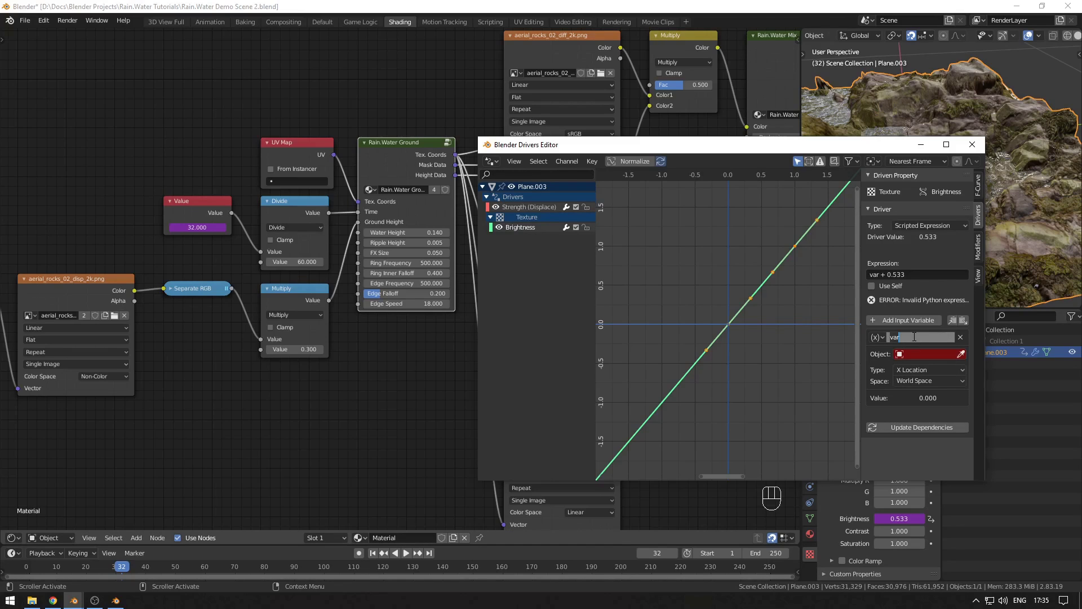
text(wh)
key(Return)
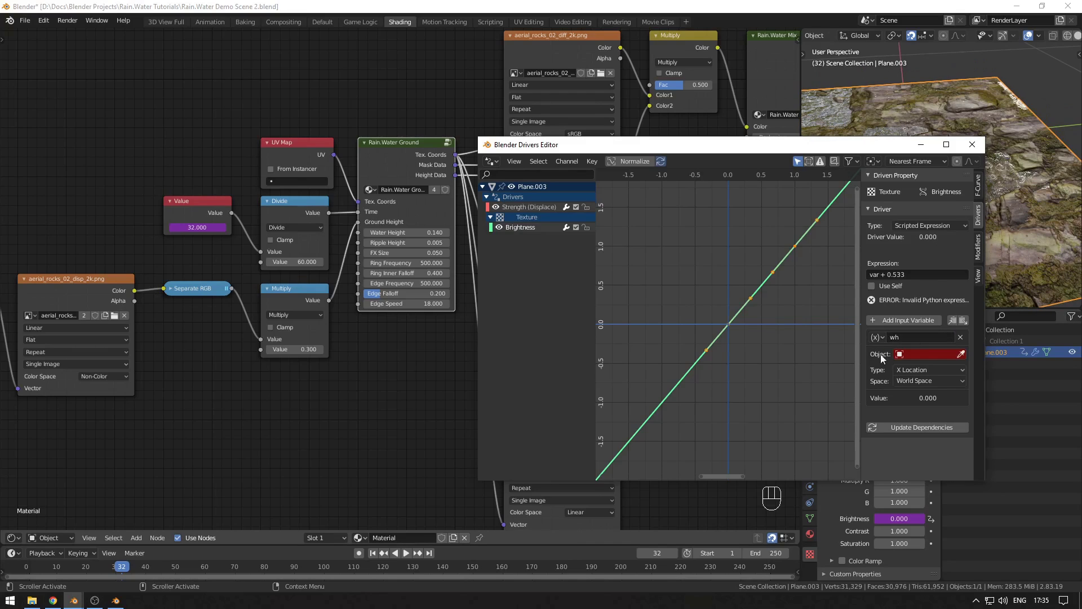
click(875, 338)
key(Escape)
click(875, 337)
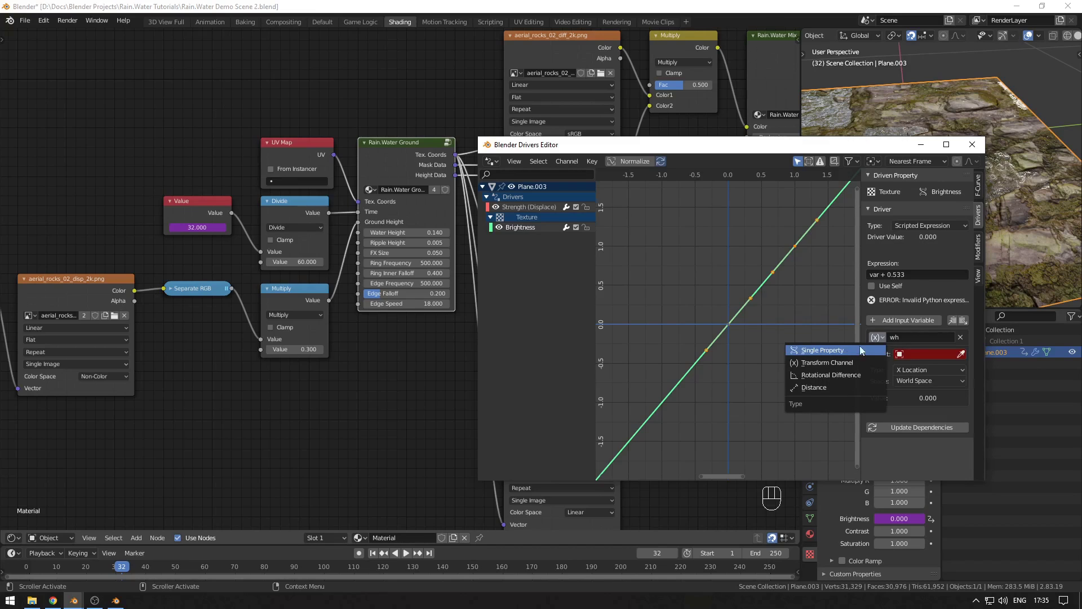
click(860, 349)
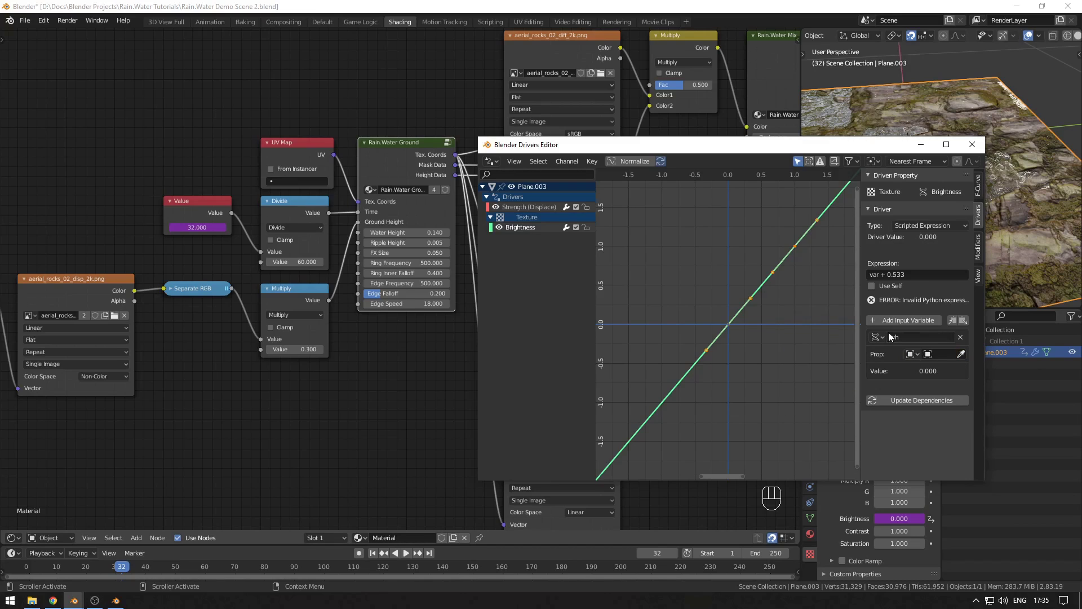
click(912, 354)
scroll(802, 221, up, 3)
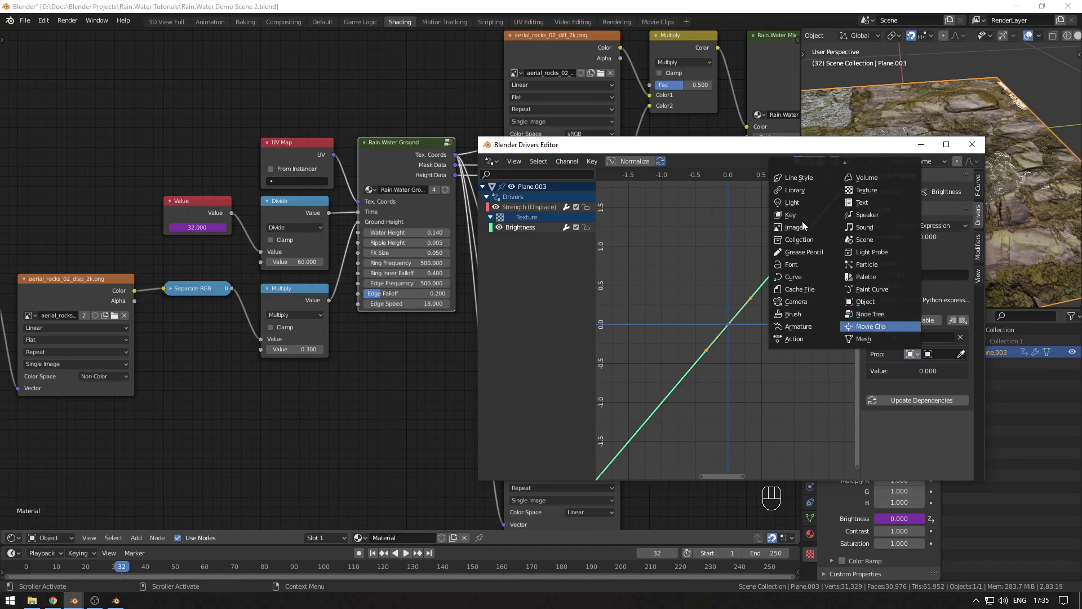
click(802, 183)
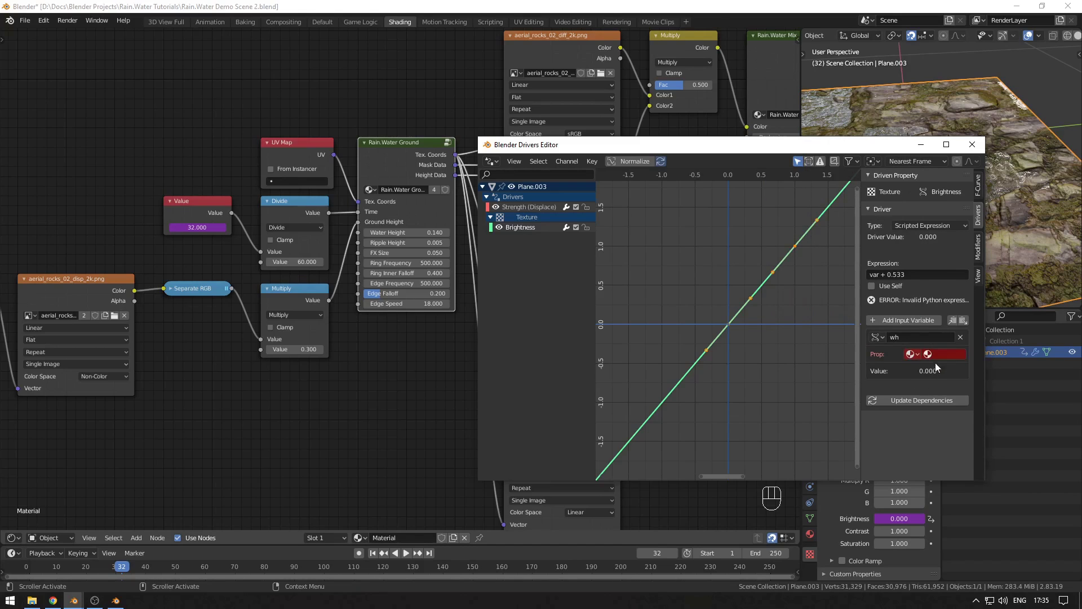
Step: Rename the plane's material as Ground and return to the Drivers Editor
click(1019, 246)
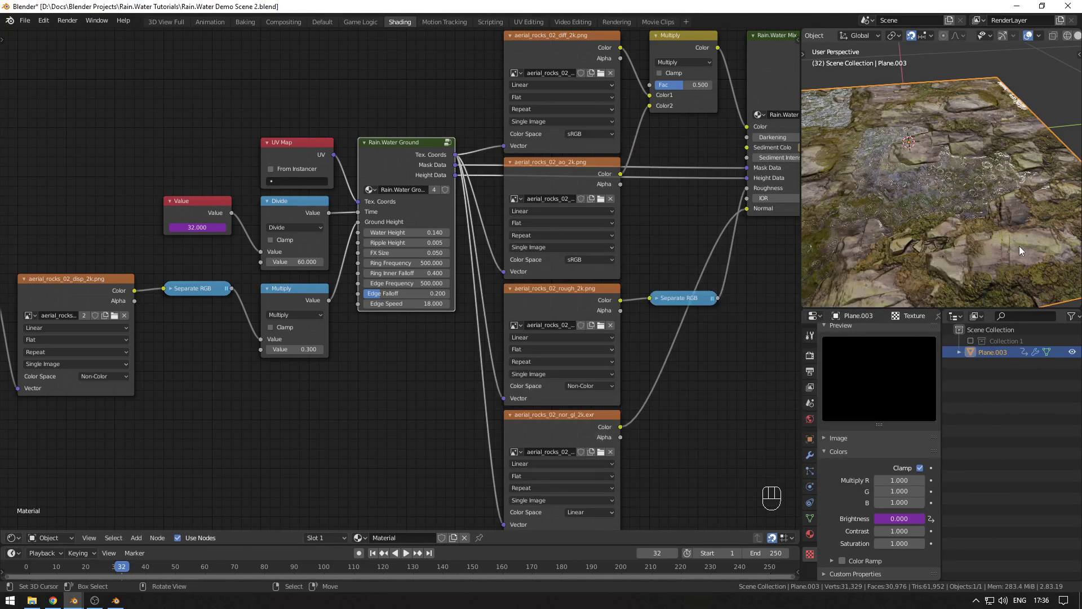
click(810, 534)
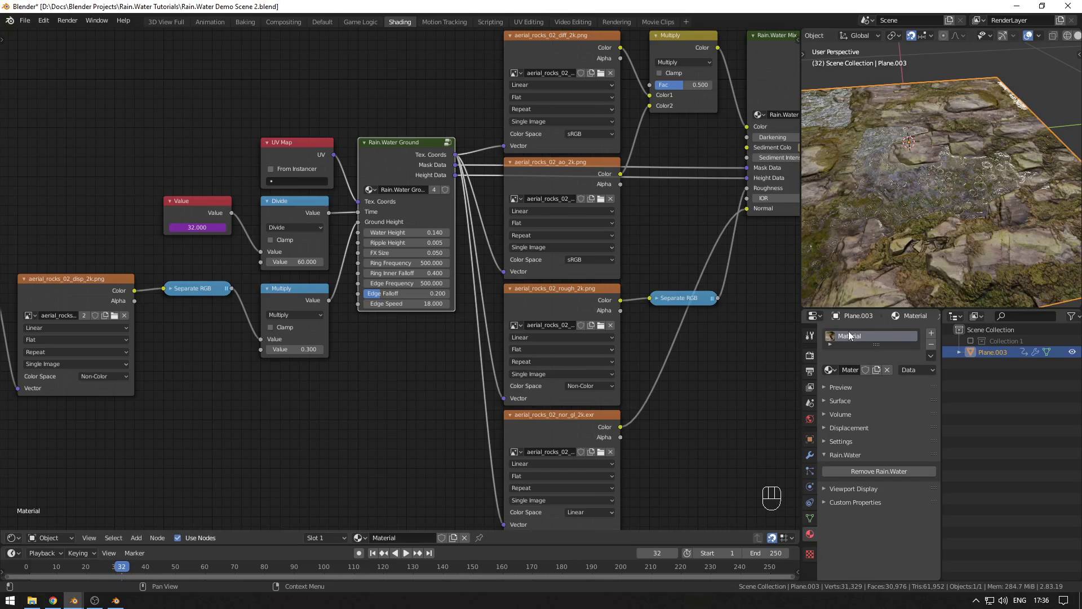
click(851, 370)
text(round)
key(Return)
key(alt+Tab)
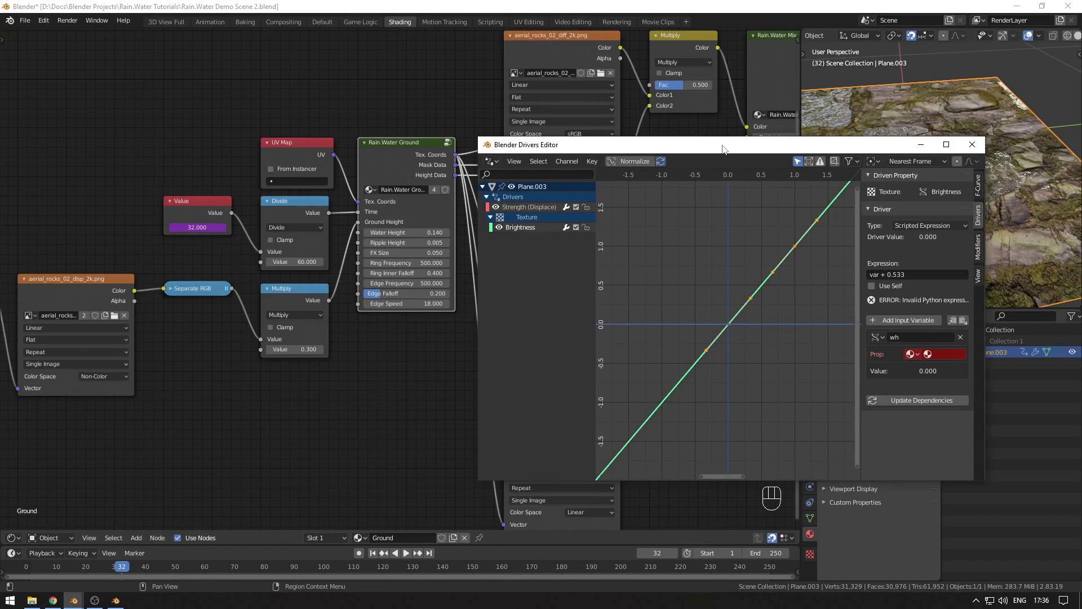
Step: Assign the Ground material as the property source of the wh variable
drag(725, 146, 684, 118)
click(902, 326)
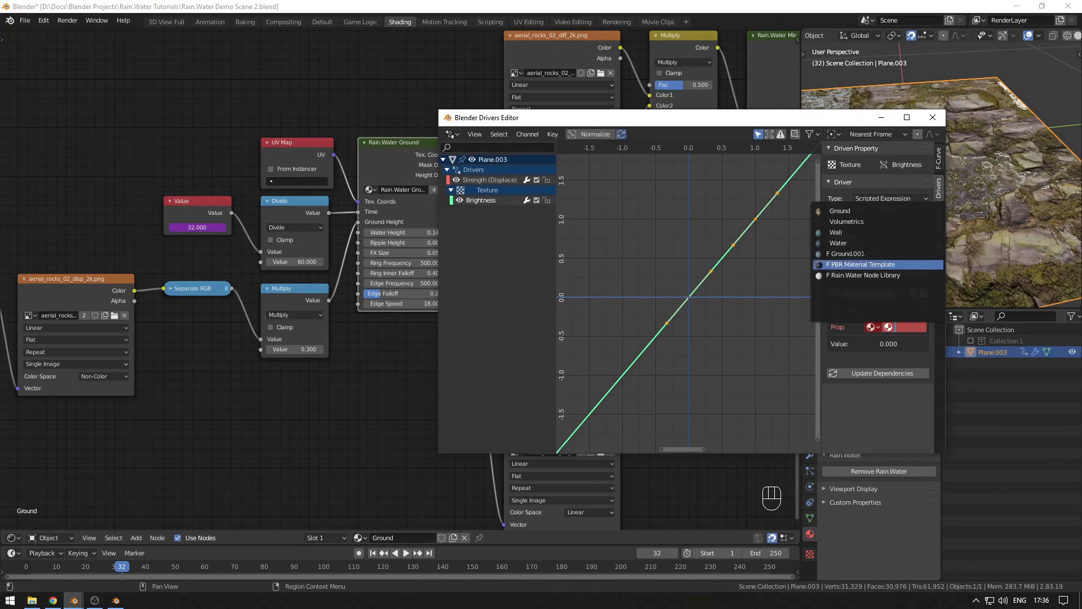
click(856, 211)
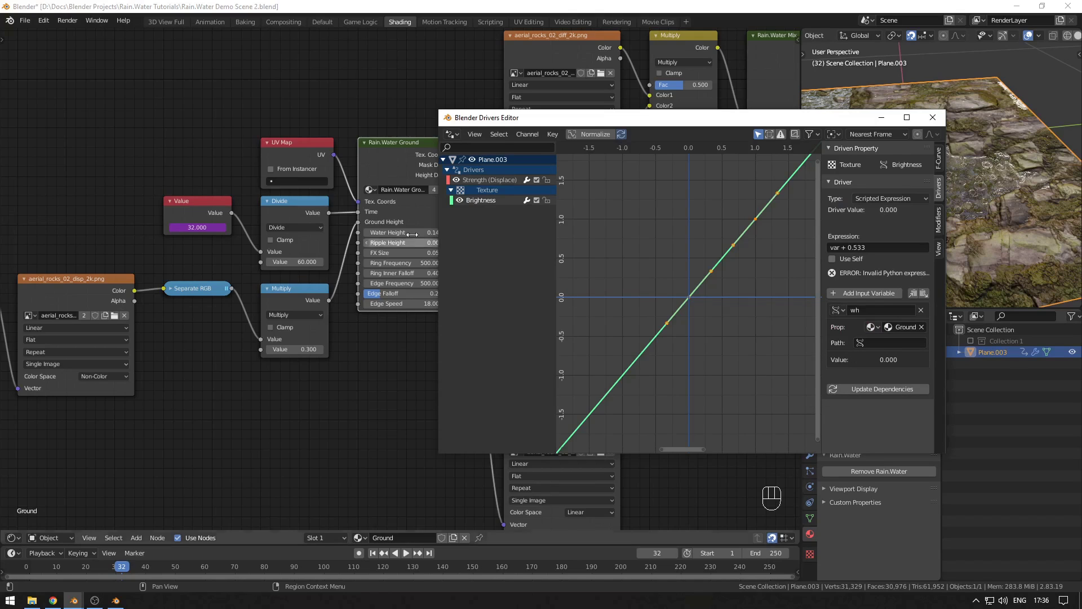
Step: Copy the data path of the Rain.Water Ground node's Water Height and paste it as the wh variable's path
click(398, 147)
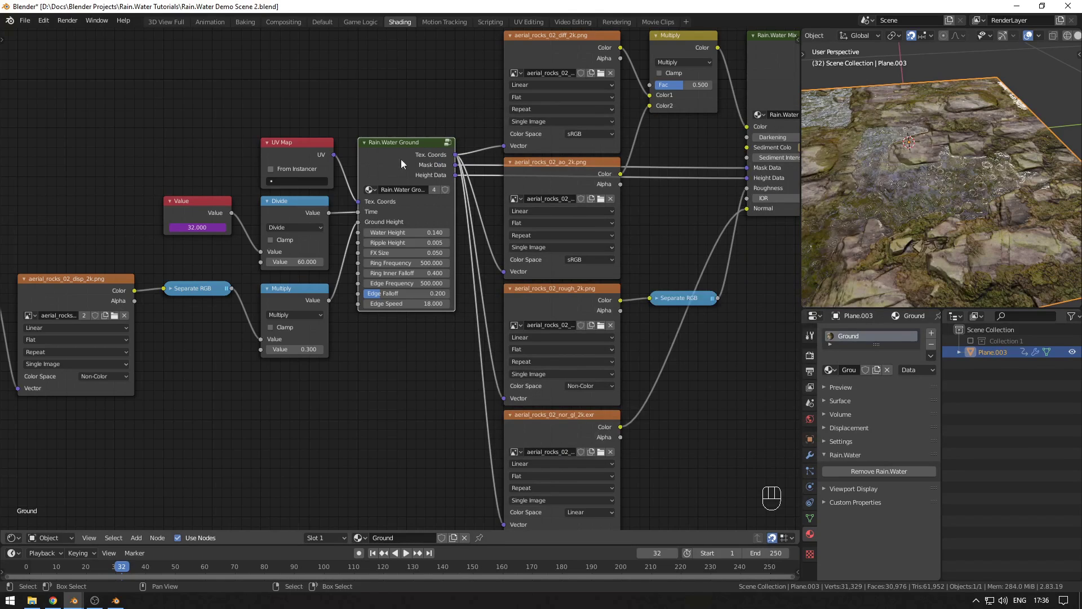
right_click(405, 232)
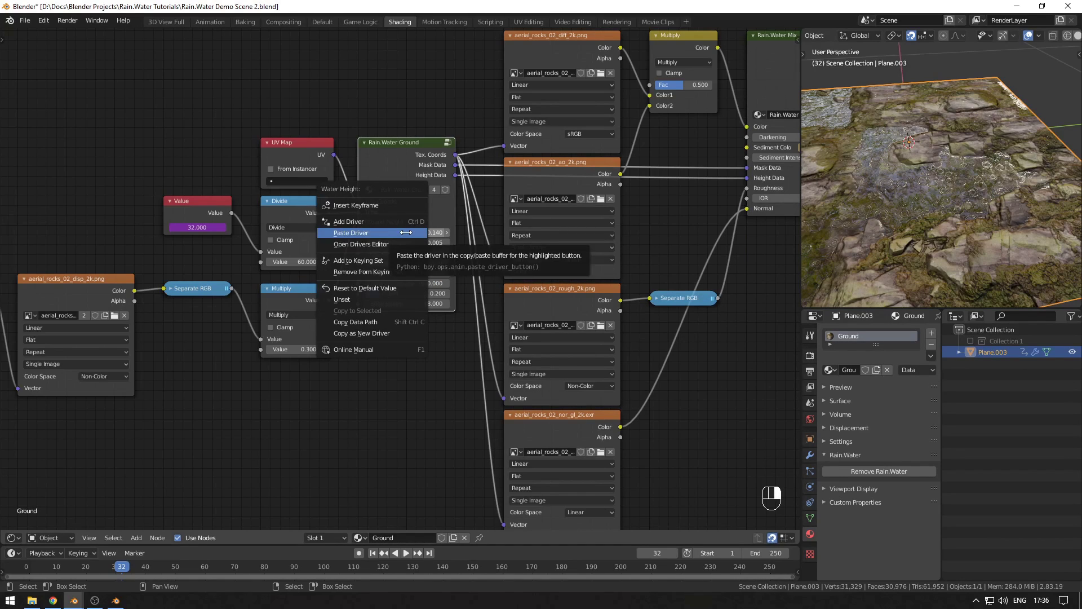
click(394, 323)
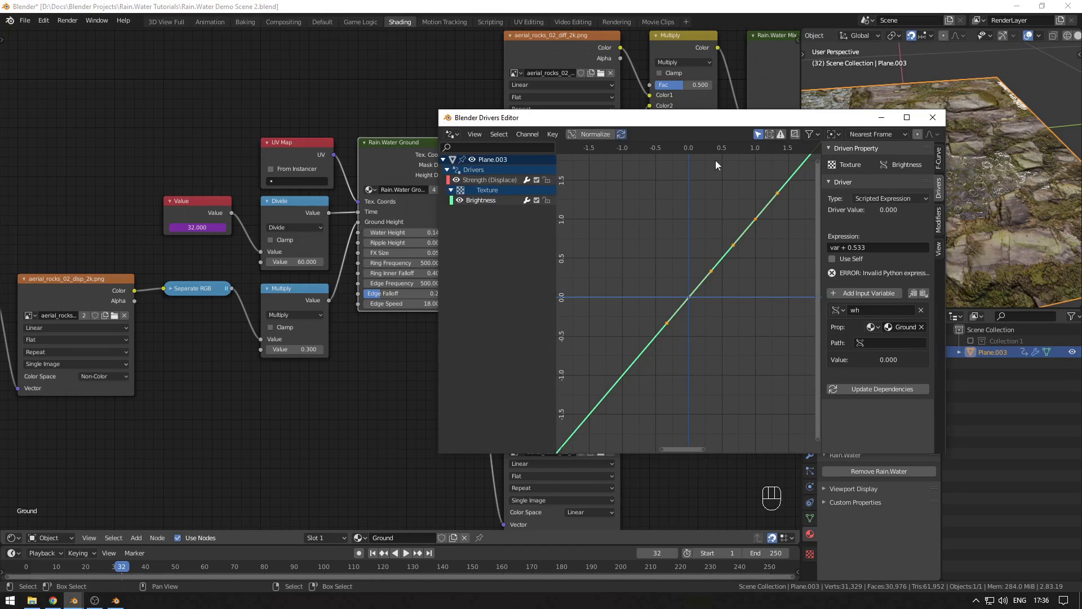
drag(728, 117, 721, 111)
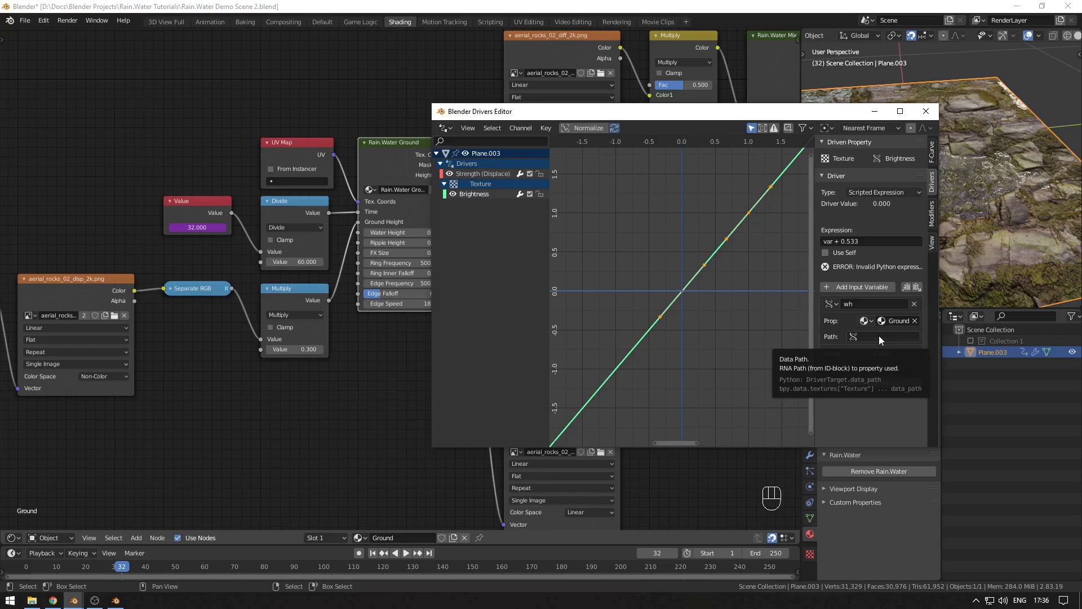
key(ctrl+v)
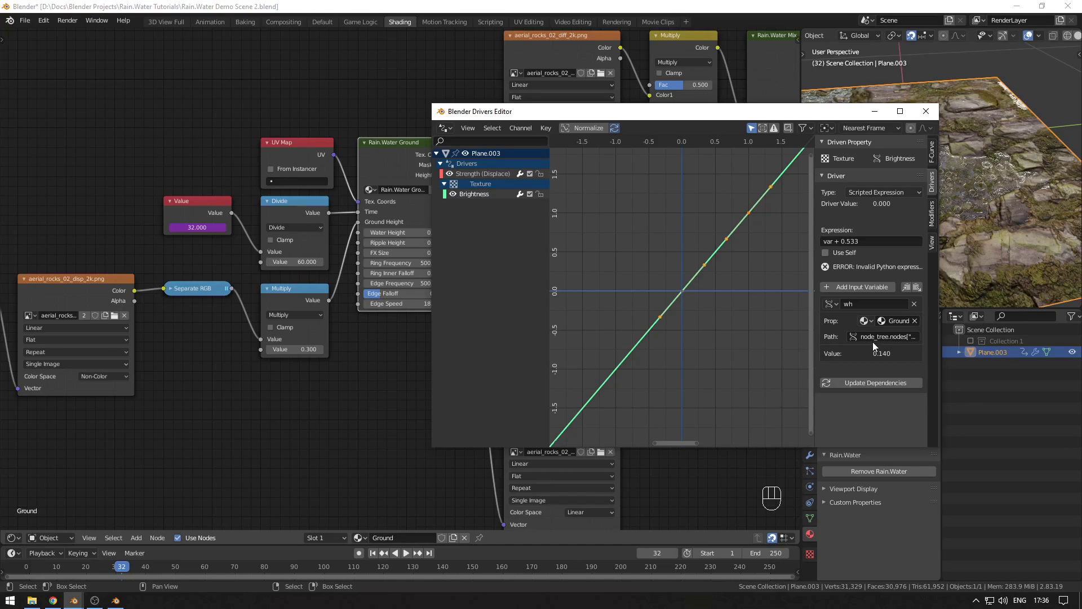
Step: Add a second Single Property input variable named gh that reads from the Ground material
click(857, 288)
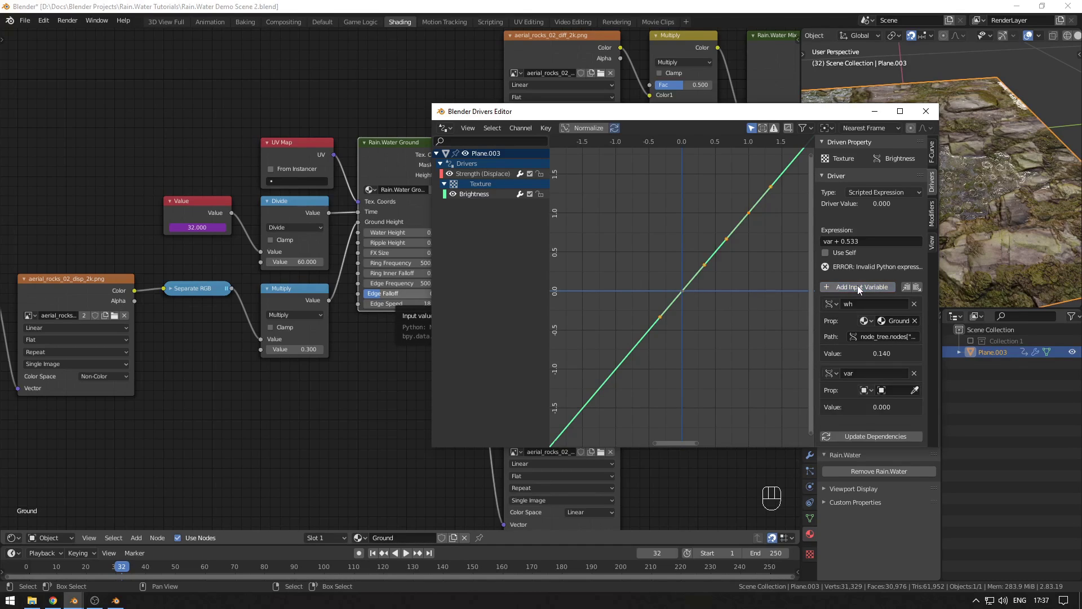
click(833, 373)
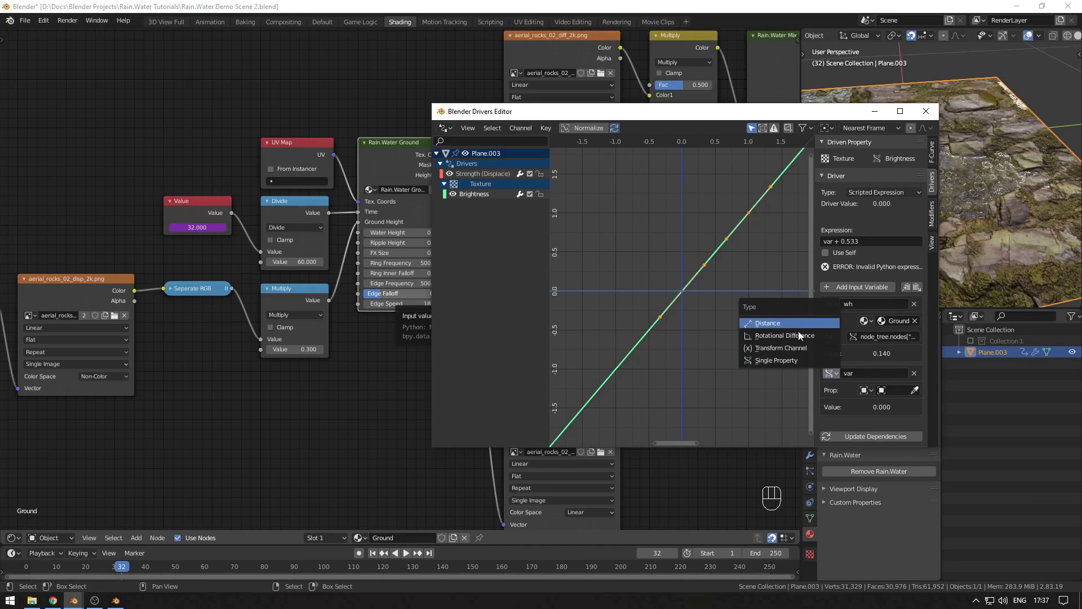
click(799, 360)
click(872, 374)
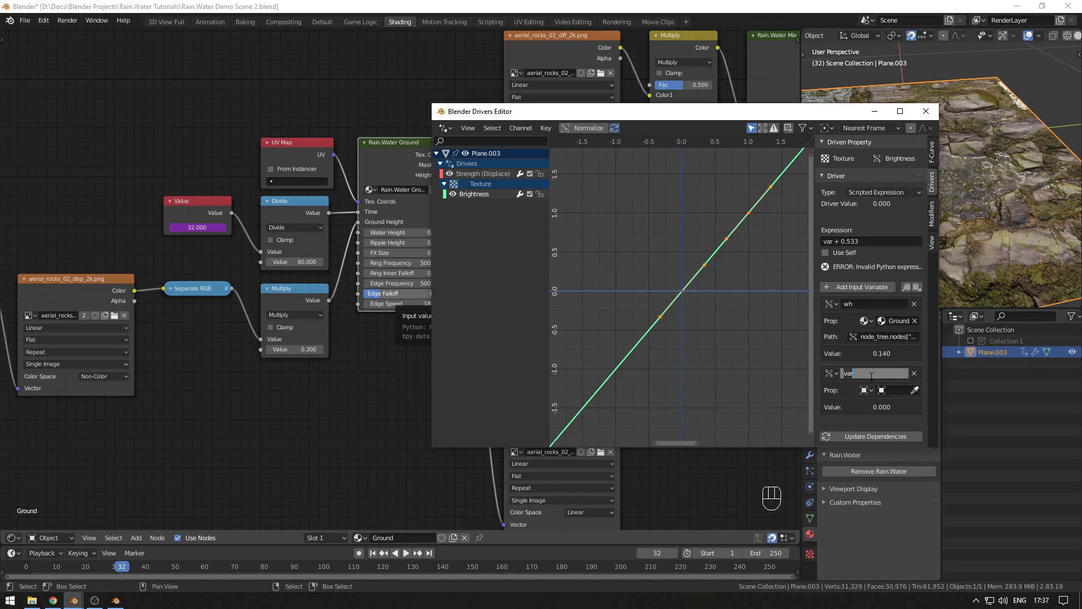
text(gh)
key(Return)
click(866, 390)
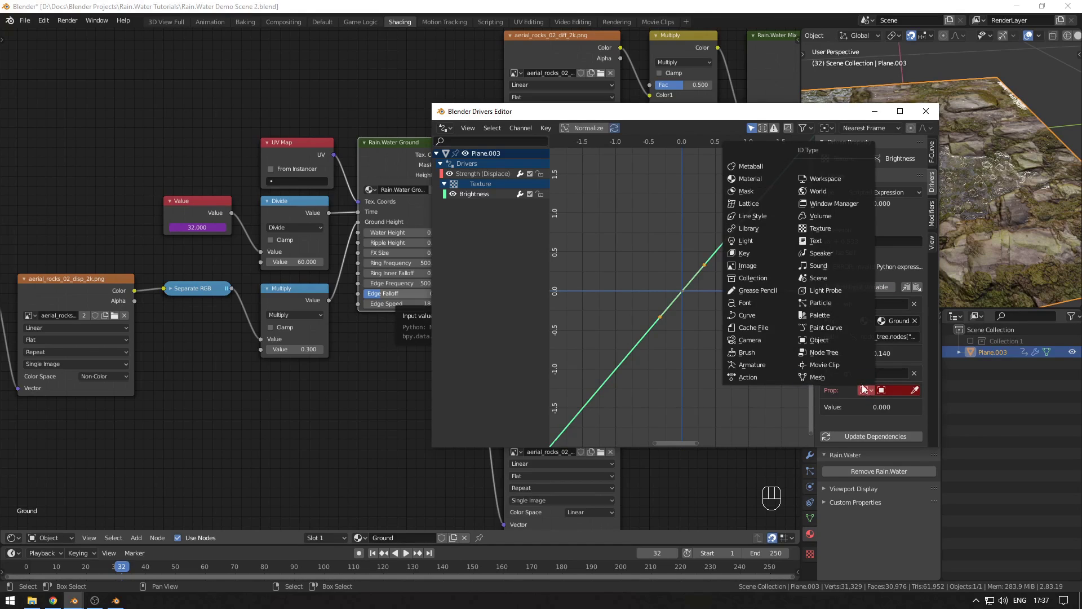
click(769, 179)
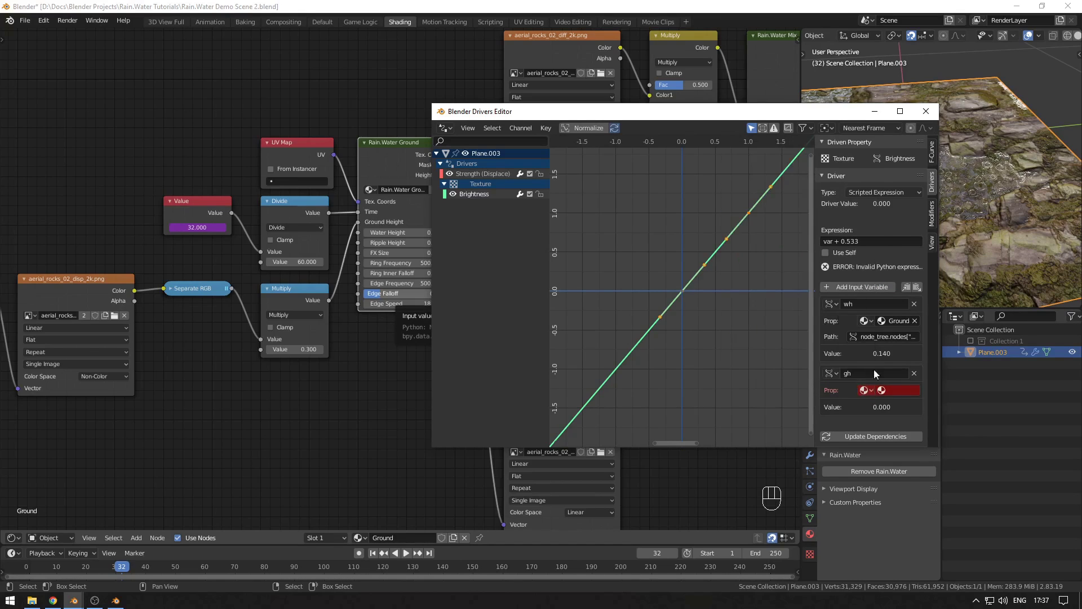
click(898, 389)
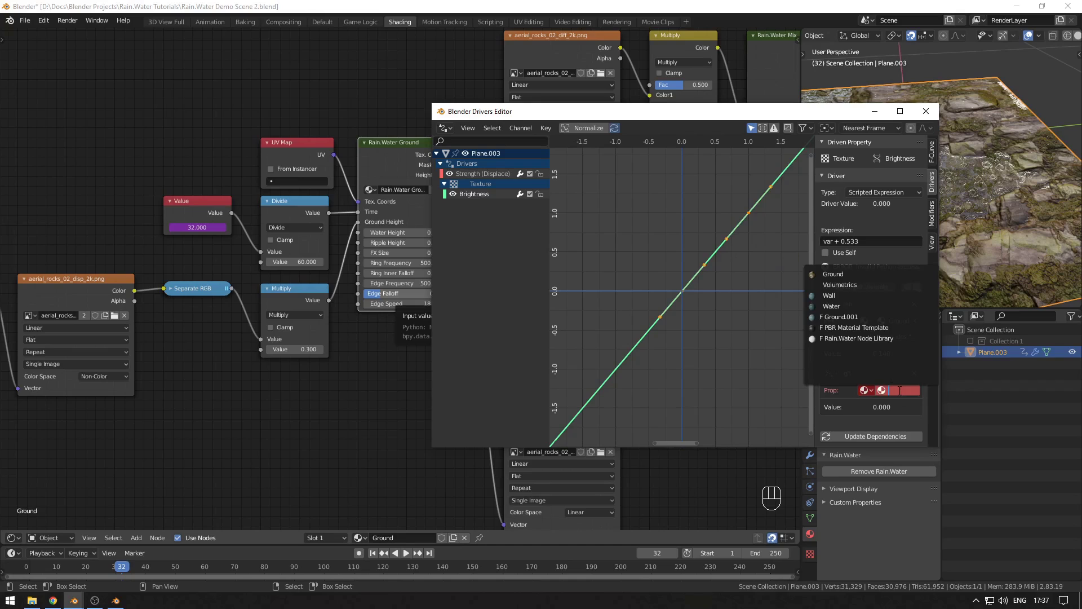
click(848, 274)
Step: Copy the data path of the displacement Multiply node's value and paste it as the gh variable's path
click(412, 206)
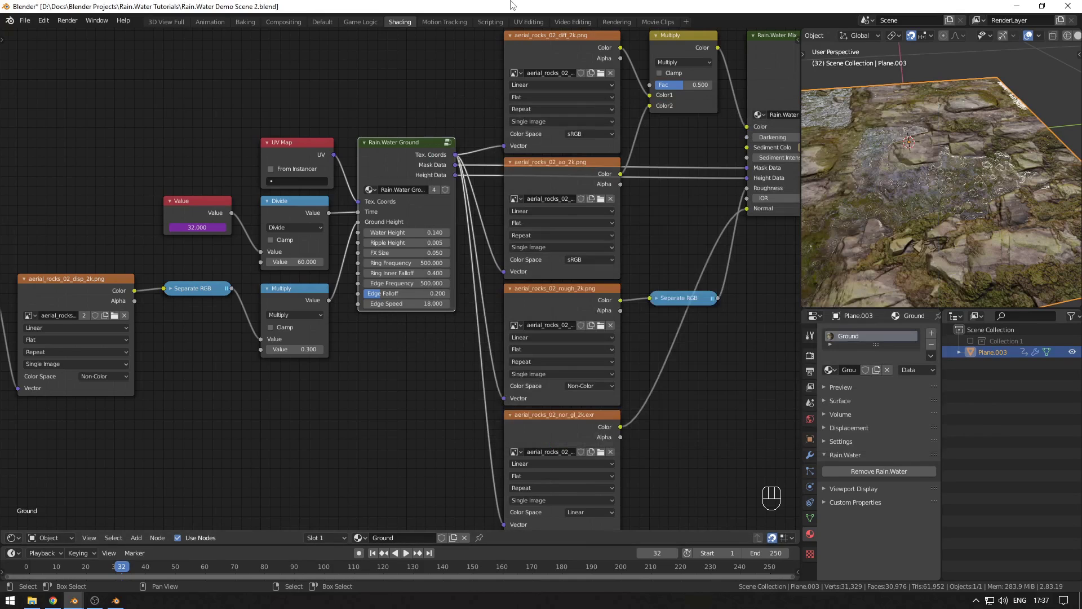
right_click(292, 351)
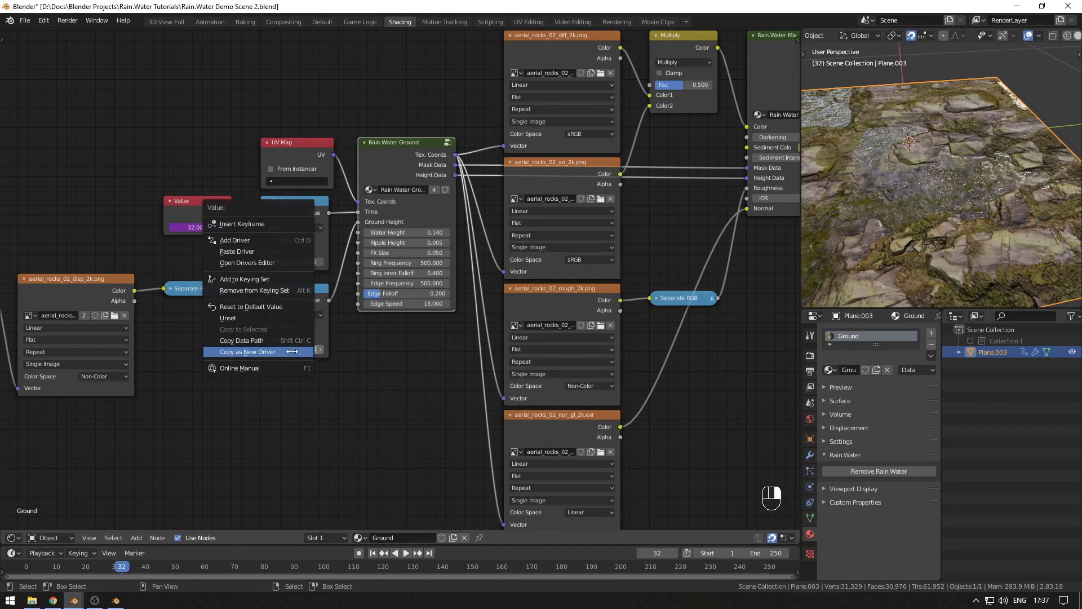
click(265, 341)
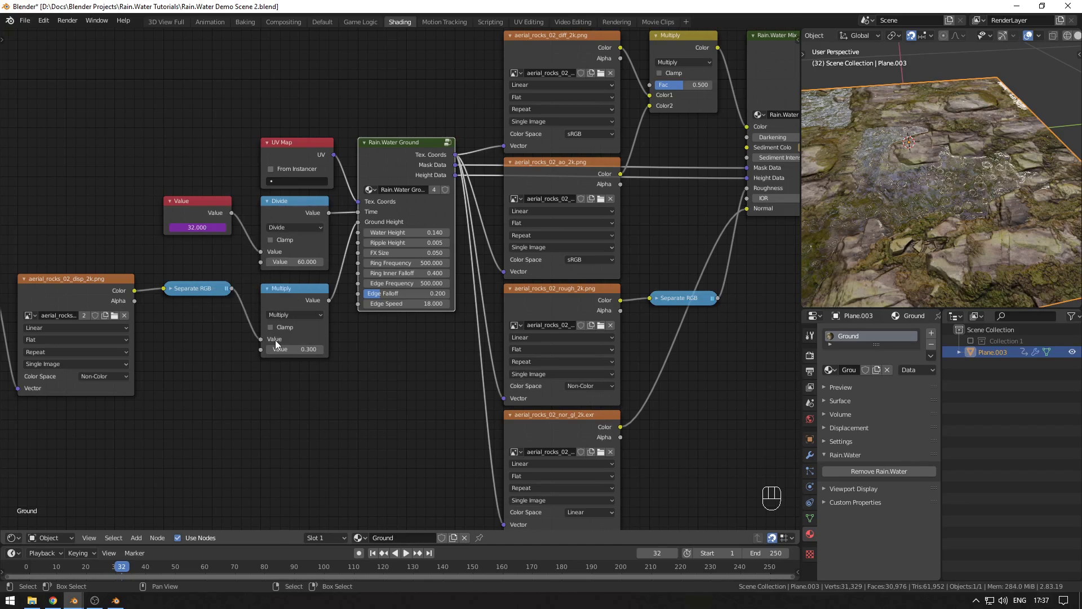
key(alt+Tab)
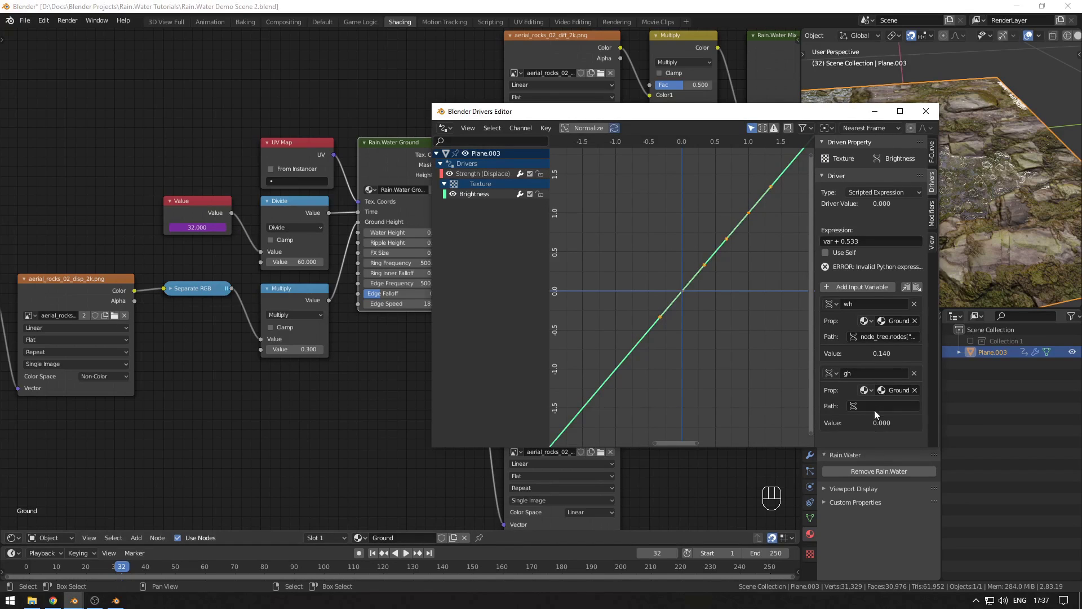
key(ctrl+v)
Step: Set the Brightness driver's expression to 1 - wh / gh and close the Drivers Editor
click(870, 240)
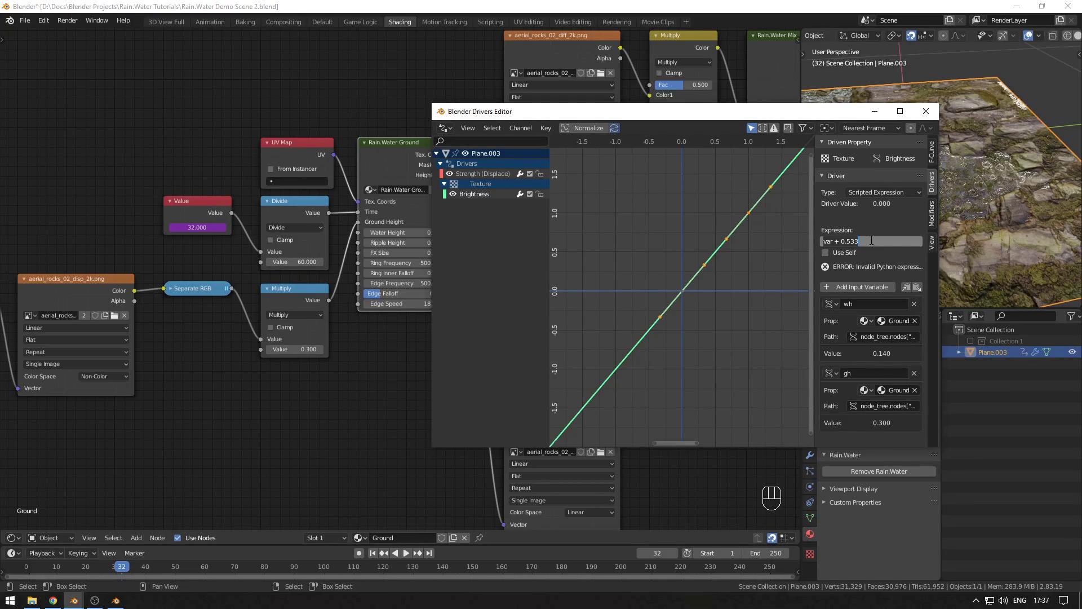
text(1 - wh / gh)
key(Return)
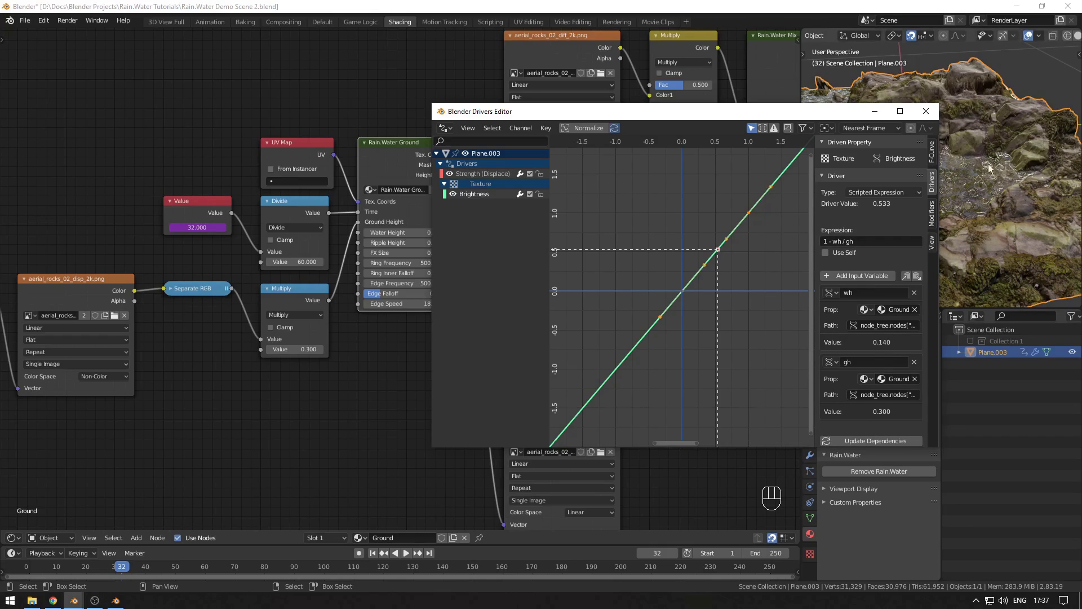
click(926, 111)
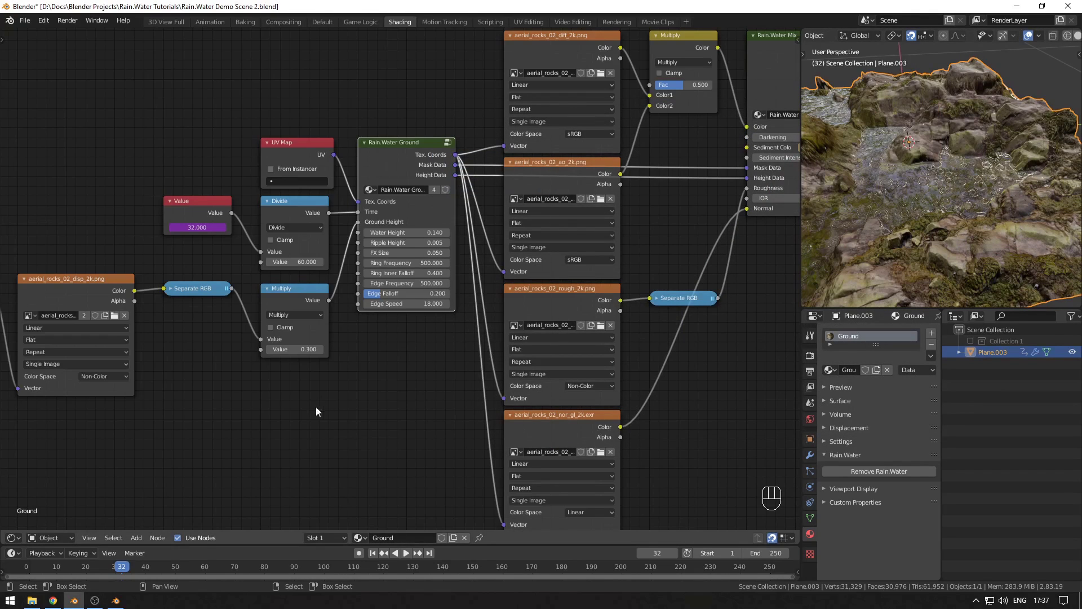
Step: Show the plane's modifiers and test the drivers by setting the displacement Multiply value to 0.350 and Water Height to 0.150
middle_drag(373, 374, 370, 384)
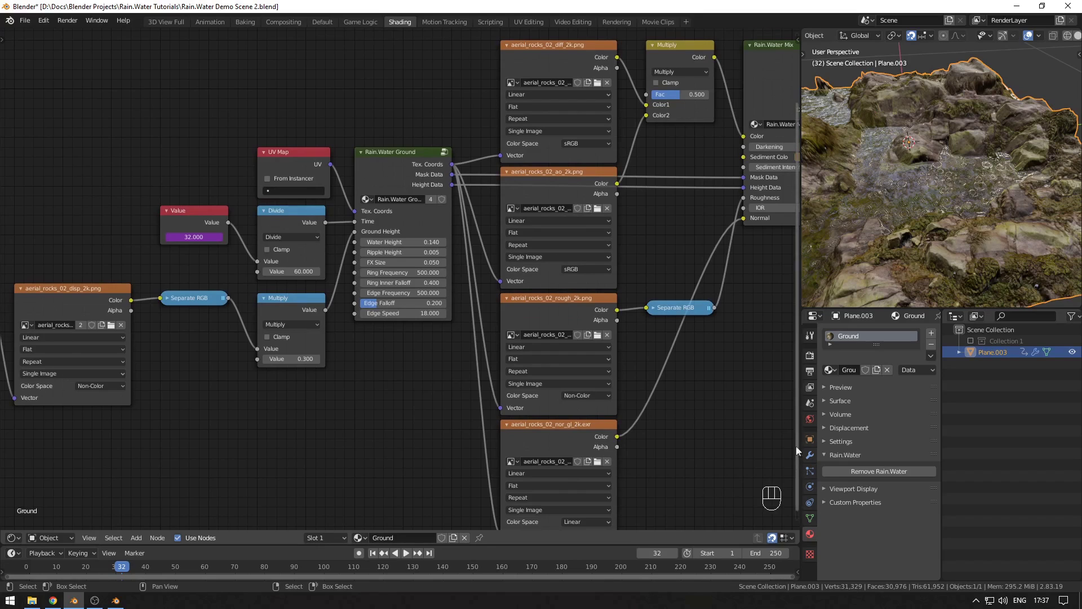
click(810, 455)
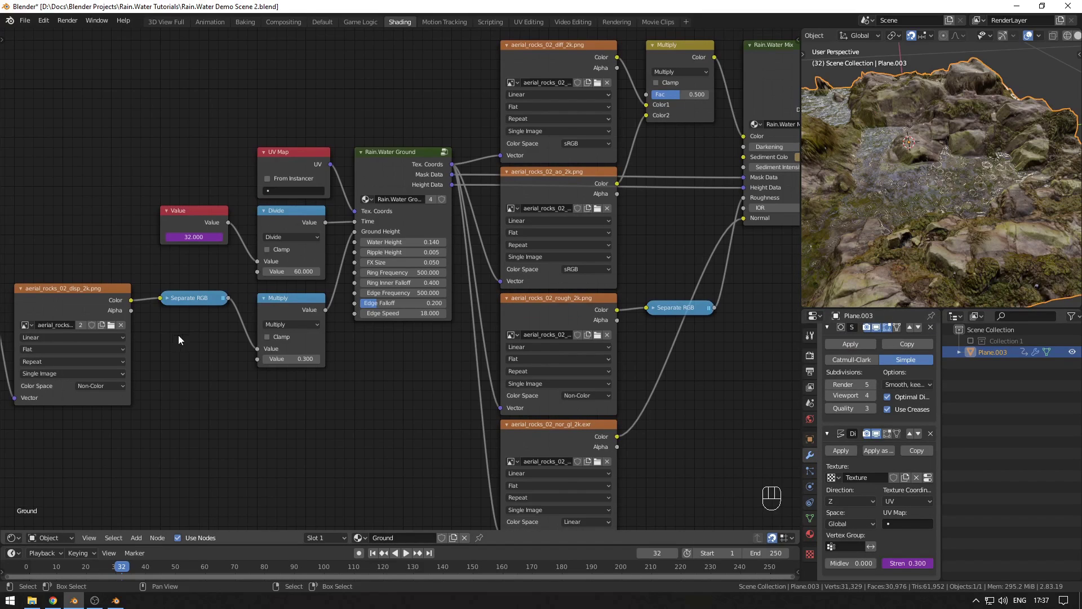
mouse_move(282, 359)
shift+mouse_down()
mouse_move(344, 359)
mouse_move(228, 359)
mouse_move(300, 359)
shift+mouse_up()
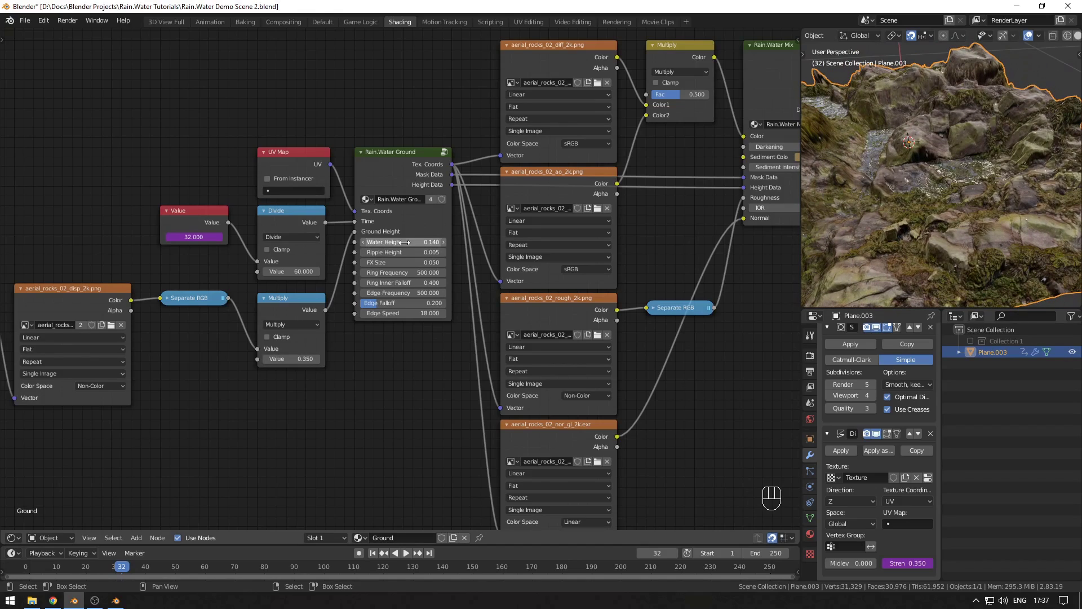
mouse_move(403, 242)
shift+mouse_down()
mouse_move(446, 241)
mouse_move(388, 241)
mouse_move(424, 242)
mouse_move(401, 242)
shift+mouse_up()
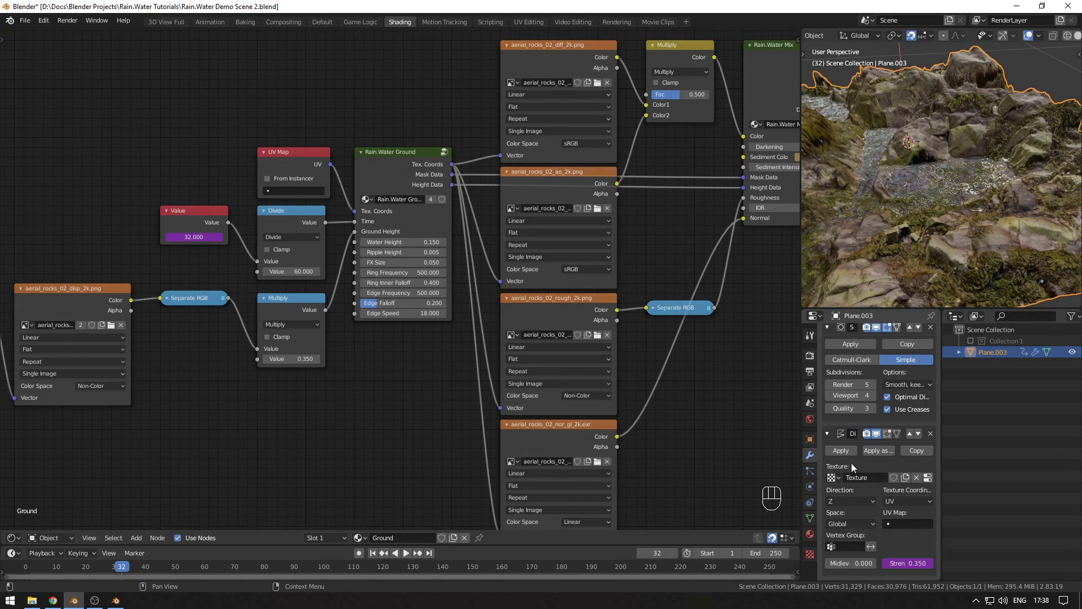
Step: Add a driver to the Displace modifier's Midlevel and open it in the Drivers Editor
right_click(850, 564)
click(816, 450)
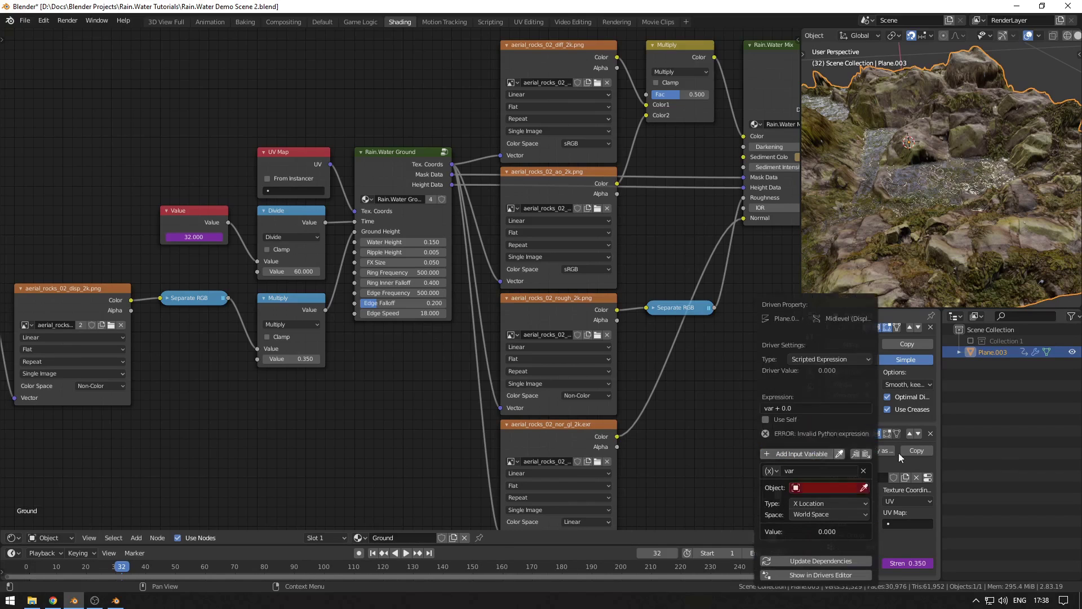
right_click(864, 562)
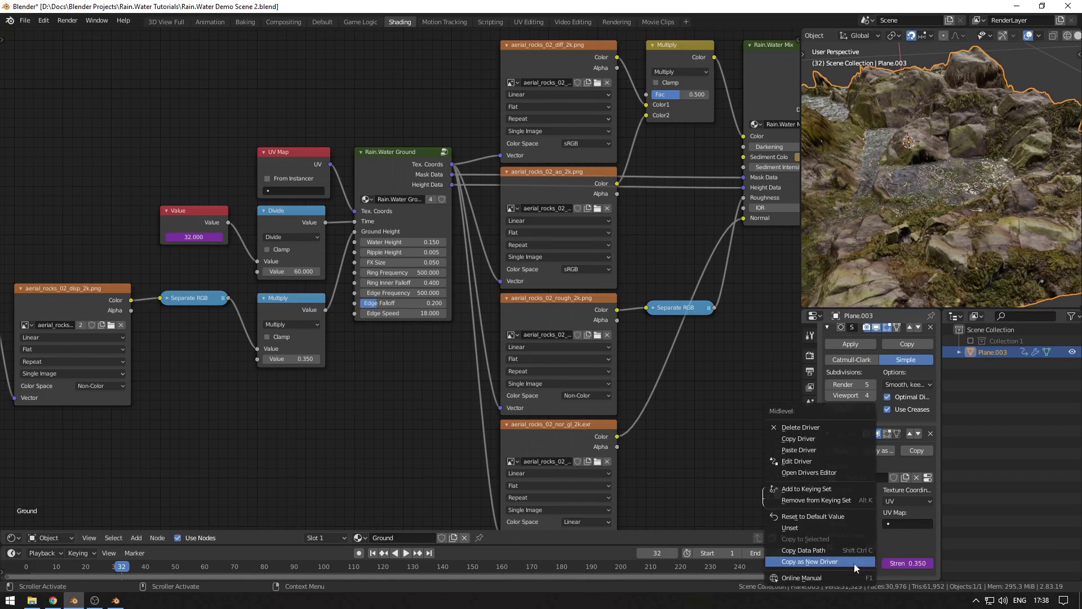
click(825, 473)
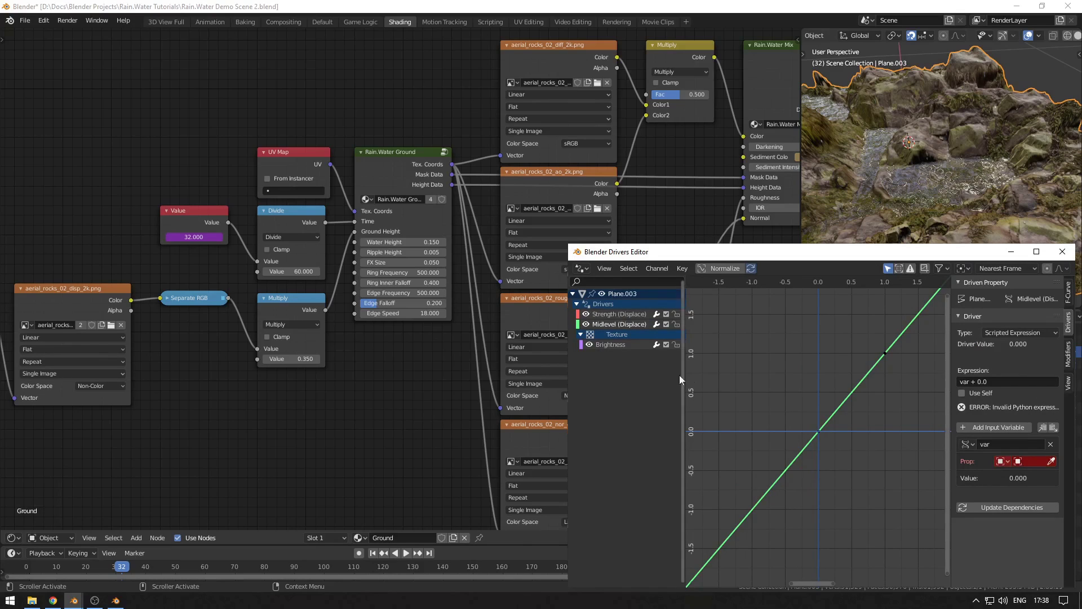
Step: Copy the wh and gh variables from the Brightness driver and paste them into the Midlevel driver in place of its default variable
click(622, 346)
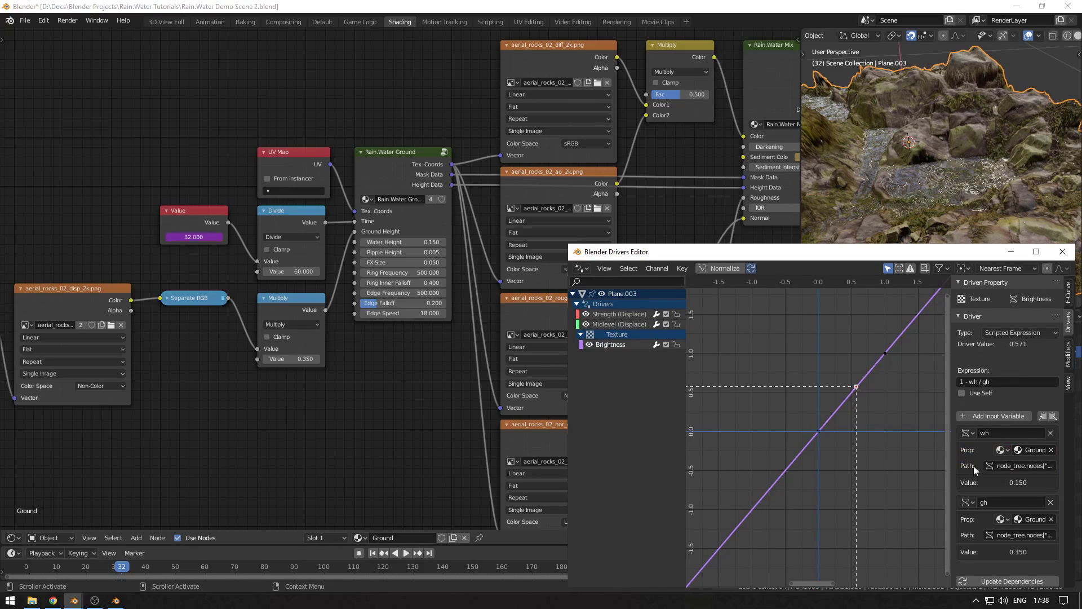
scroll(996, 455, down, 1)
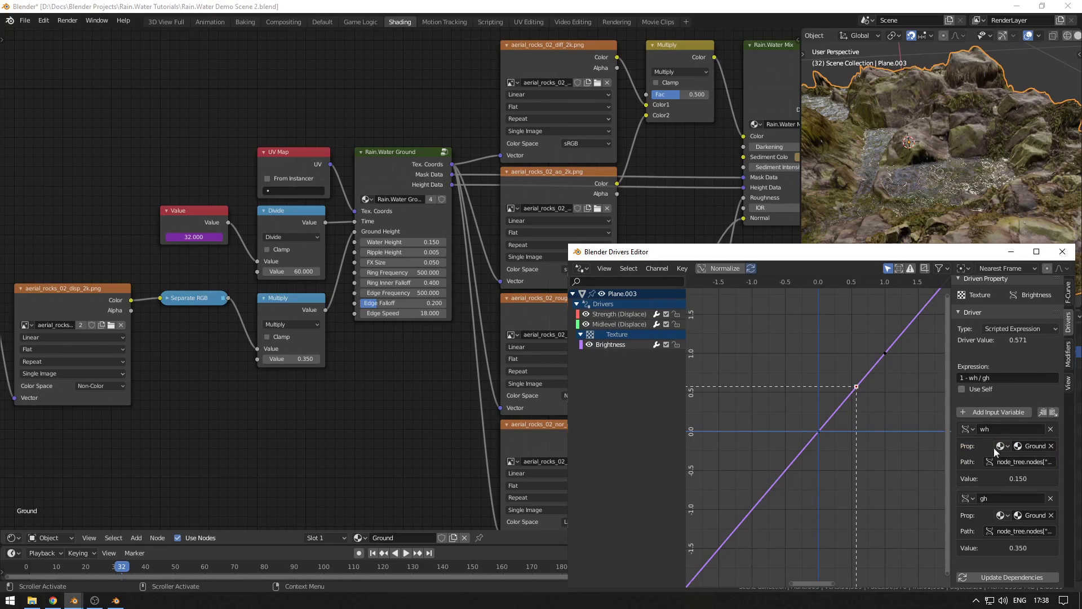
click(1042, 411)
click(614, 323)
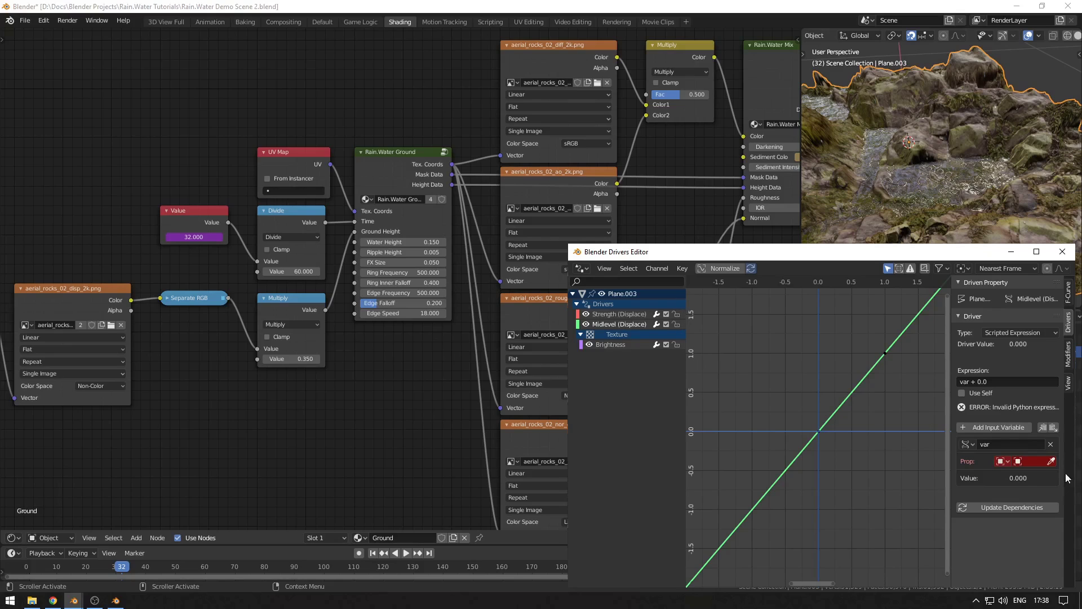
click(1051, 445)
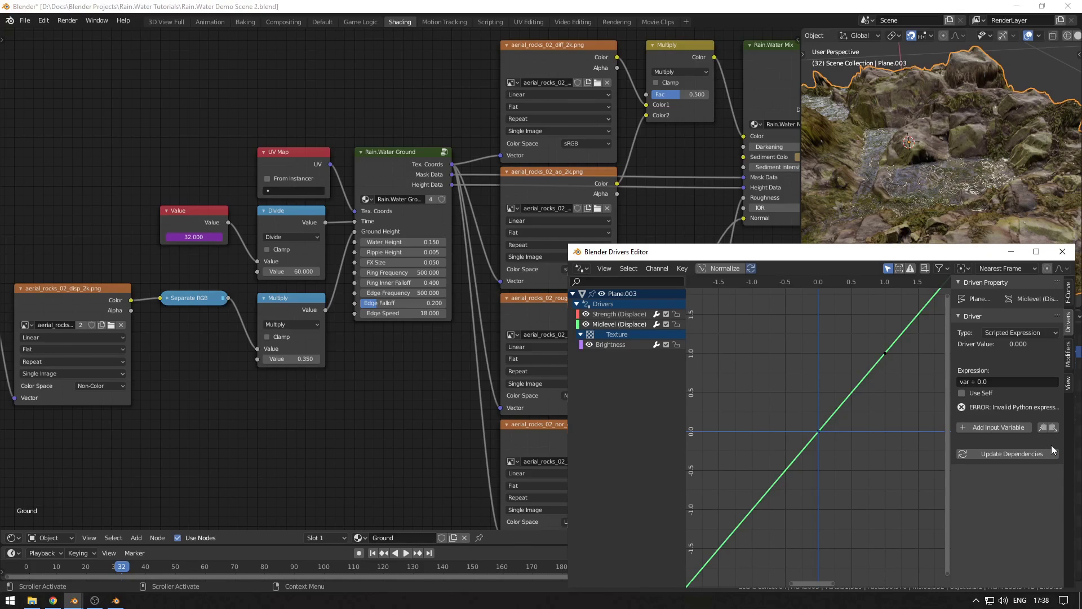
click(1052, 428)
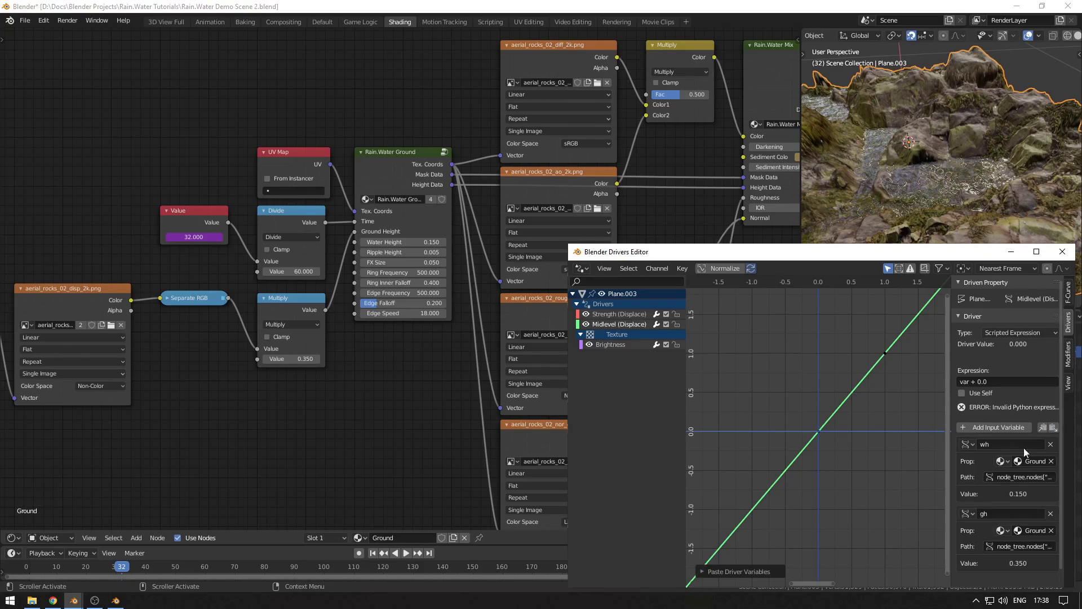
scroll(1008, 445, down, 1)
scroll(989, 496, up, 1)
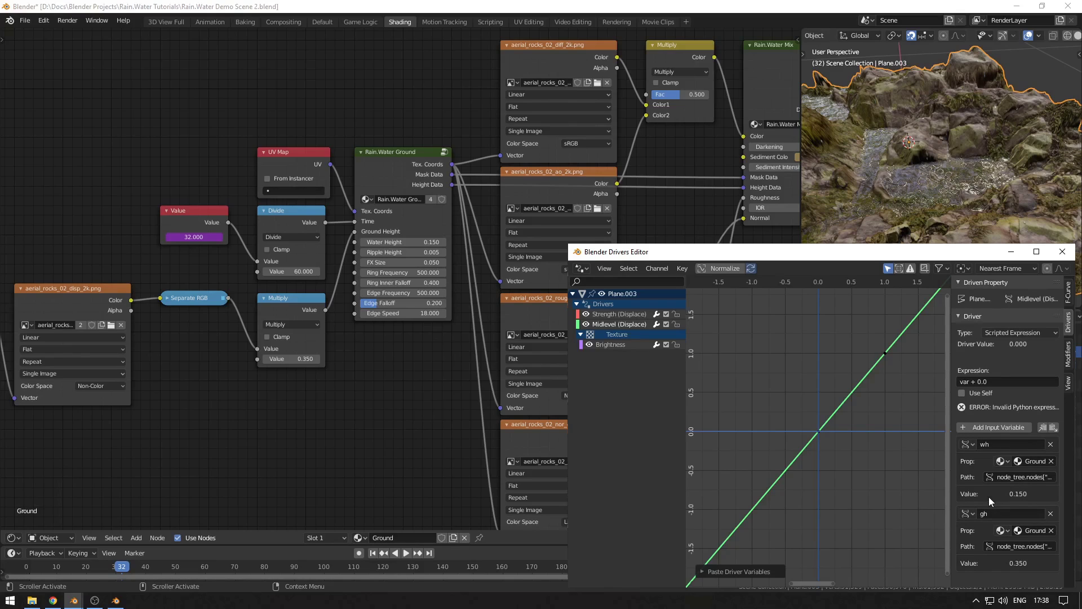
Step: Set the Midlevel driver's expression to the negative of wh / gh and dismiss the Drivers Editor
click(1006, 381)
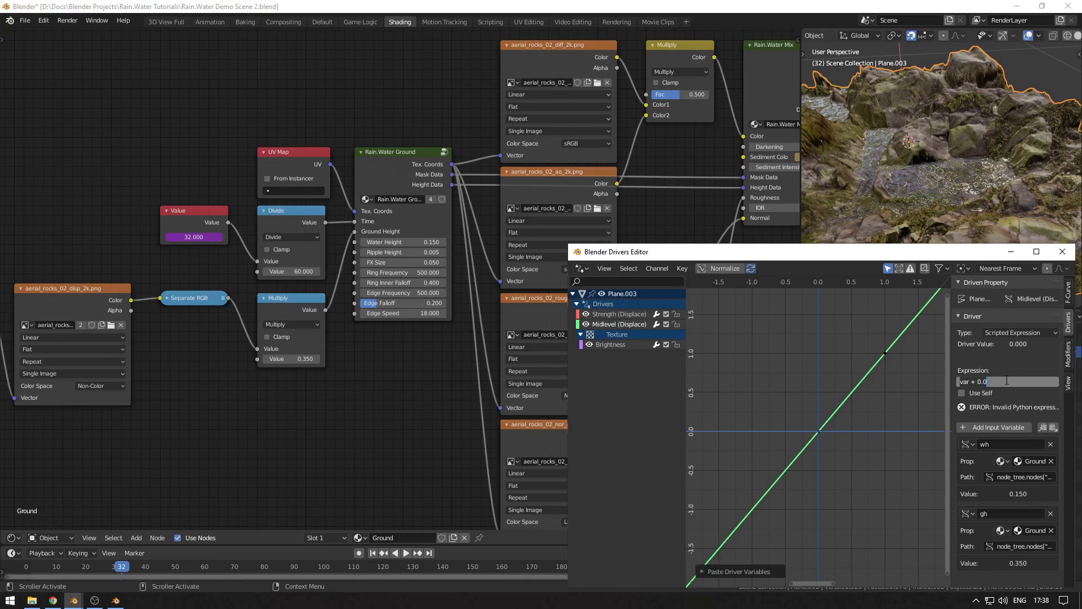
text(wh / gh)
key(Return)
click(1011, 252)
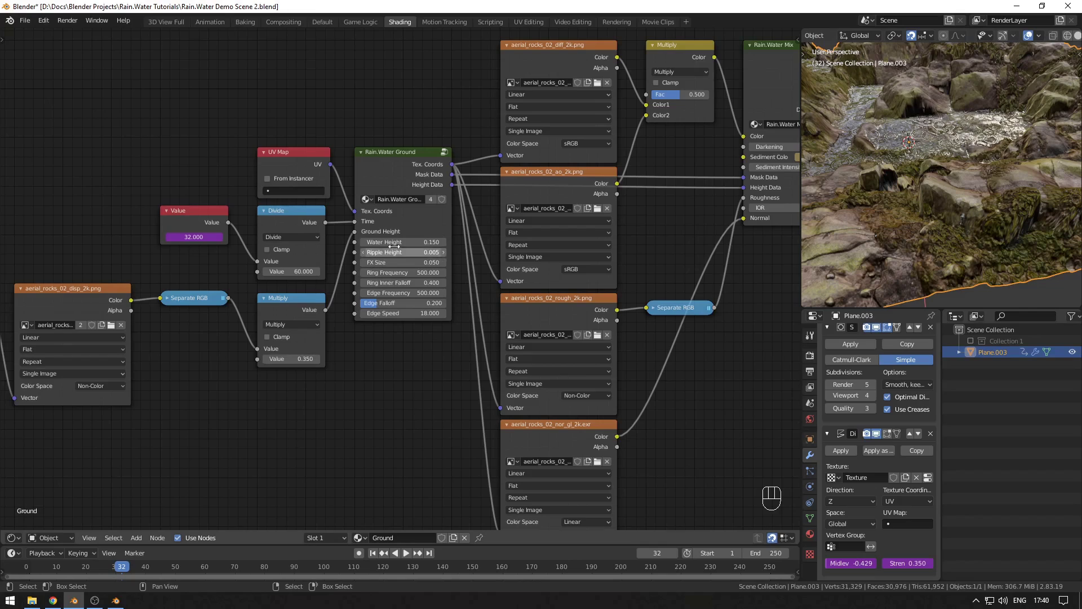
Step: Test the drivers by setting the displacement Multiply value to 0.420 and raising Water Height to 0.190, finally to 0.240
mouse_move(403, 242)
mouse_down()
mouse_move(384, 242)
mouse_move(422, 242)
mouse_up()
shift+drag(298, 358, 315, 358)
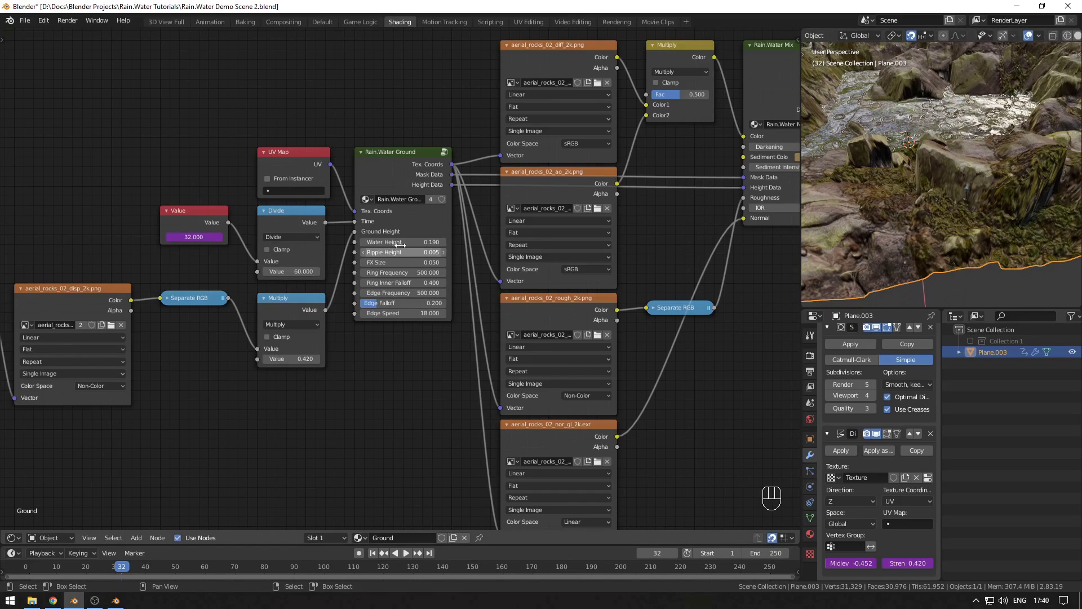
shift+drag(401, 242, 413, 242)
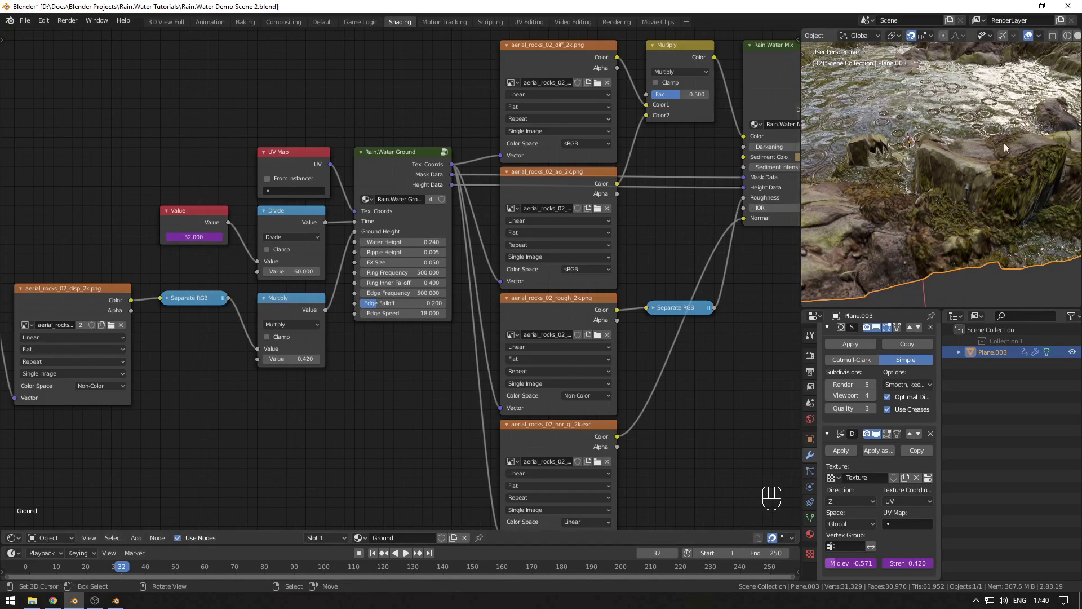
Step: Frame the rock plane in the viewport and inspect its flat water surface from above and at an angle
key(KP_Decimal)
key(alt+q)
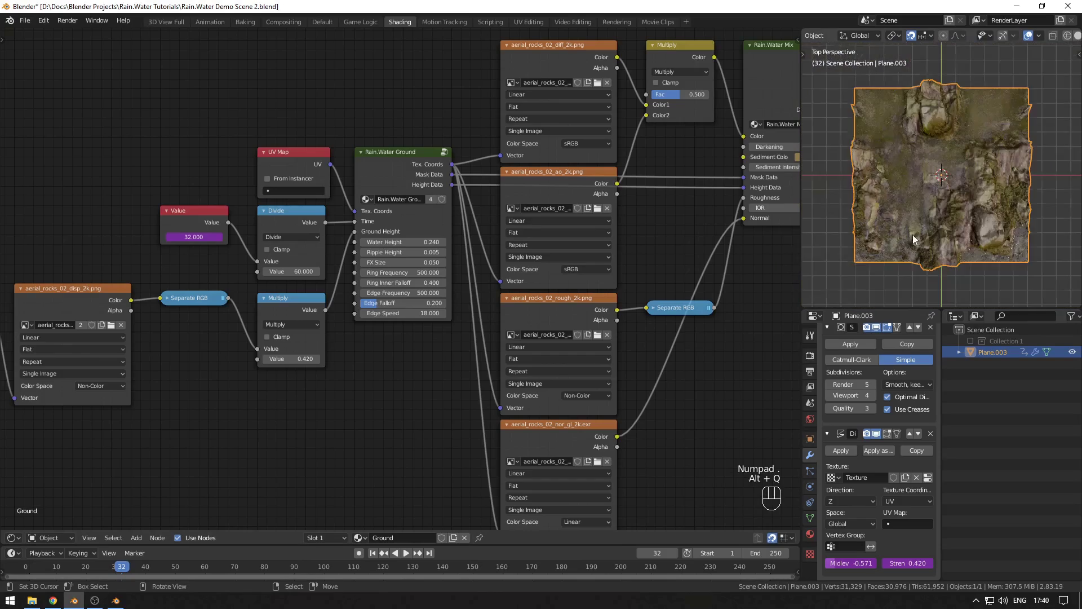
scroll(912, 235, up, 4)
middle_drag(912, 236, 911, 181)
scroll(901, 242, up, 2)
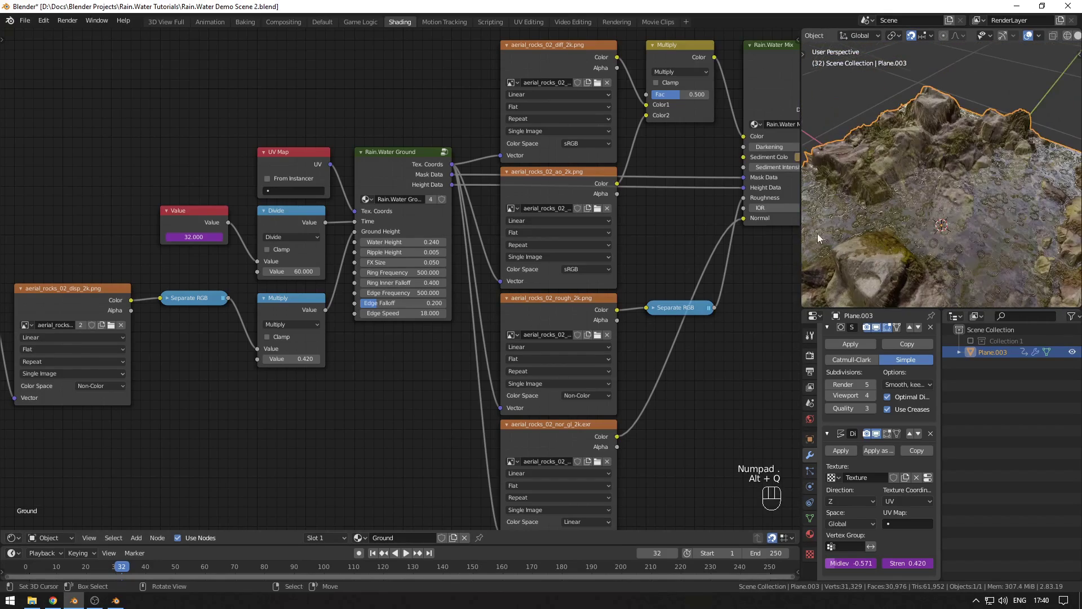
middle_drag(921, 242, 919, 205)
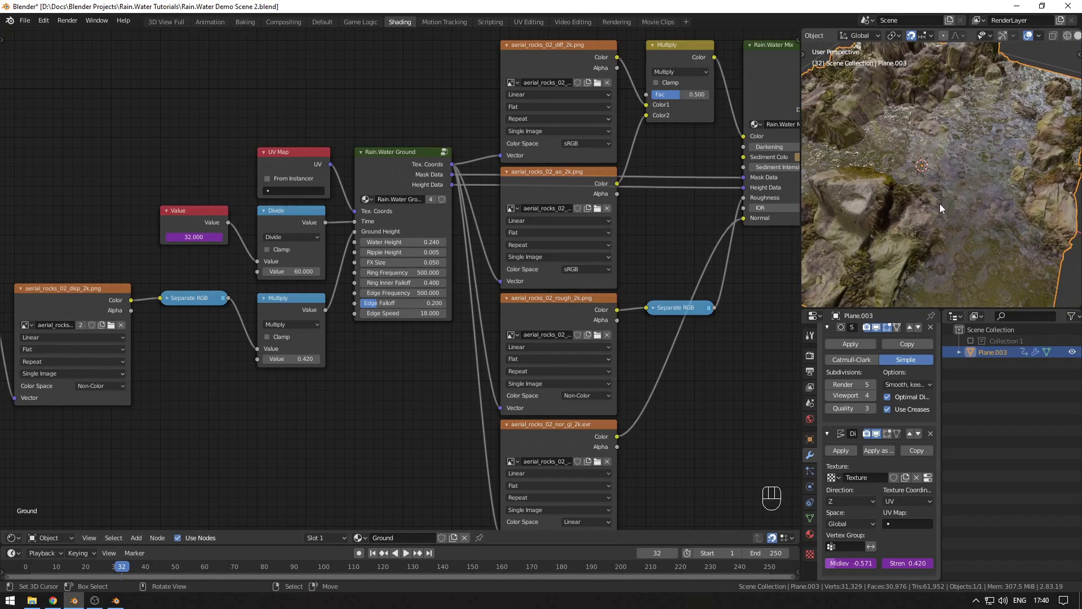
Step: Play the rain animation on the flooded rock plane, stop it at frame 88 and examine the ripples up close
key(space)
scroll(939, 204, down, 2)
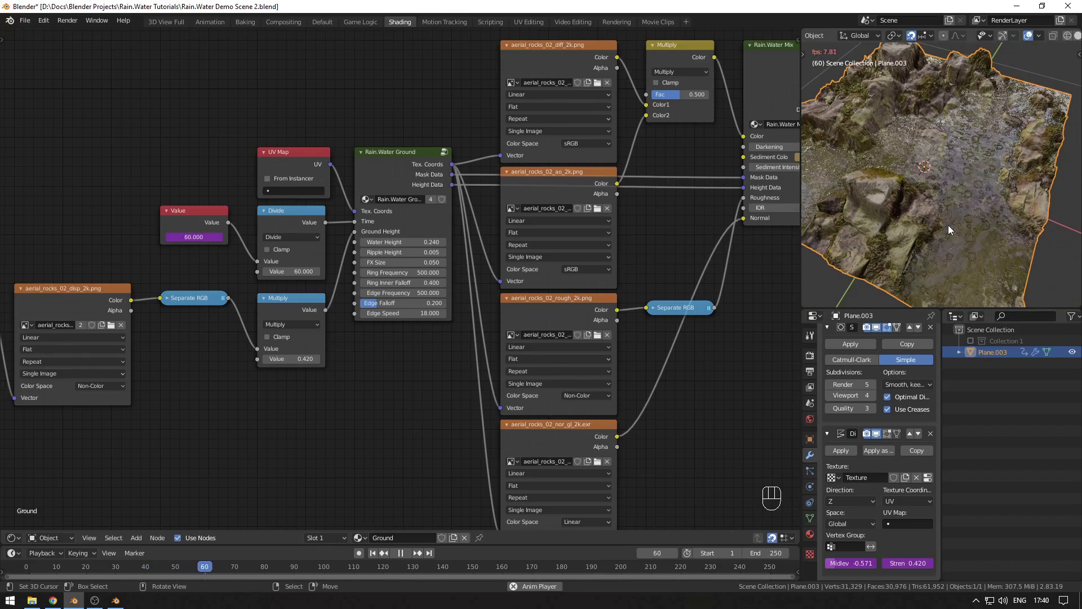
scroll(948, 225, up, 3)
middle_drag(948, 225, 926, 150)
key(space)
middle_drag(958, 249, 902, 224)
key(KP_0)
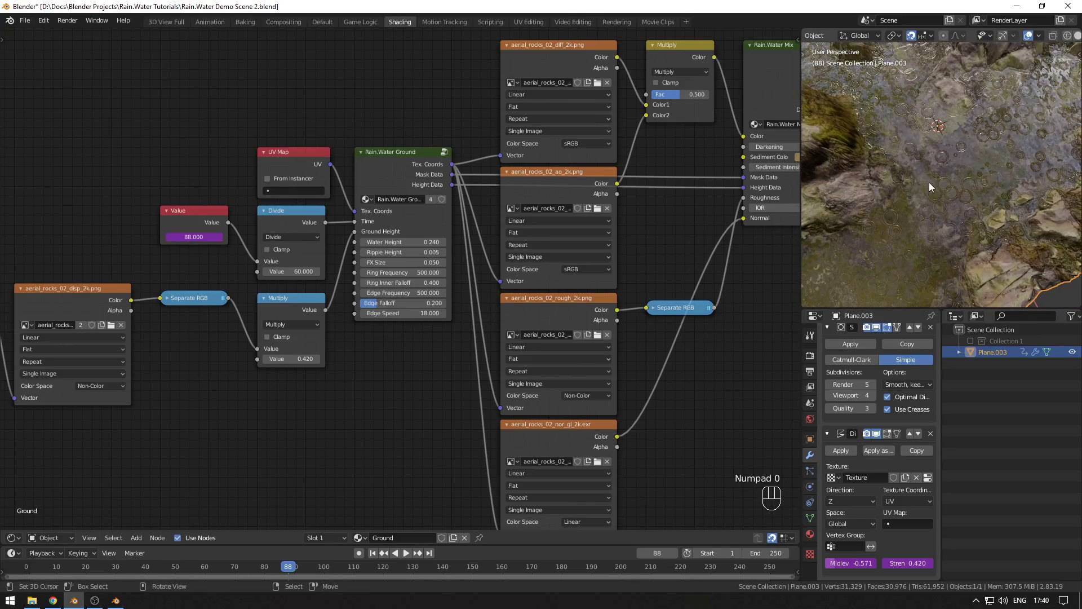
key(KP_Decimal)
alt+middle_drag(929, 181, 932, 160)
middle_drag(940, 236, 930, 129)
Step: In the Default workspace, move the rock plane into a new collection and exclude that collection from the view layer
click(323, 21)
middle_drag(517, 354, 479, 293)
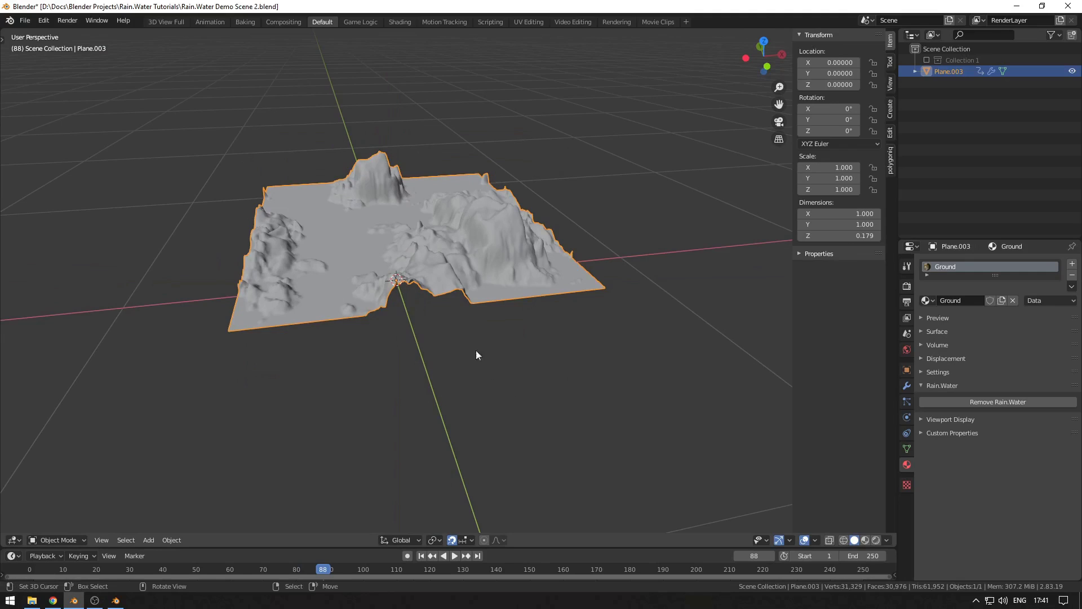
middle_drag(476, 357, 373, 311)
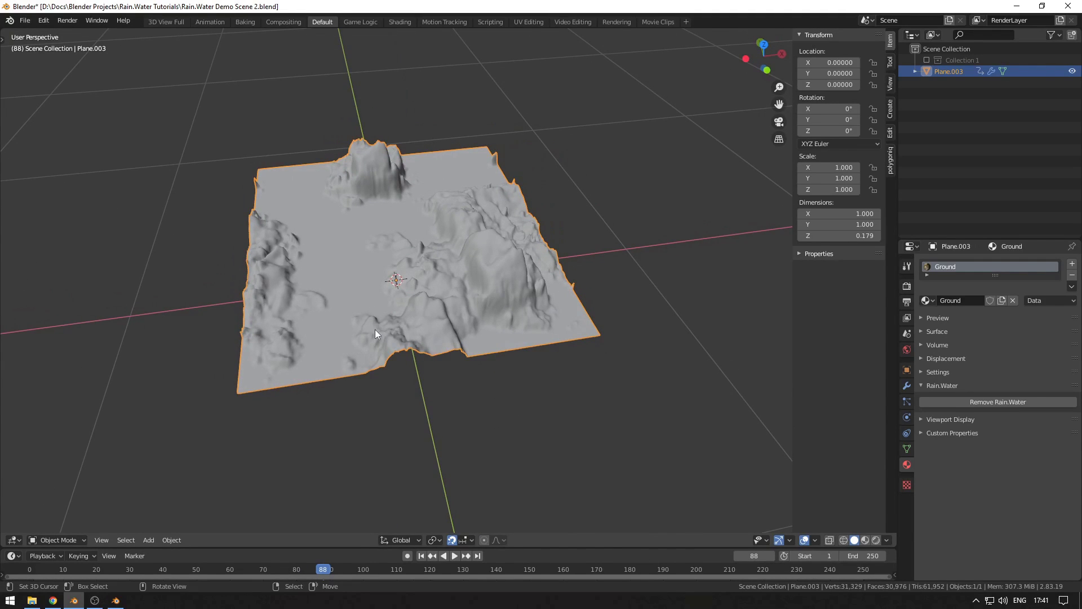
key(m)
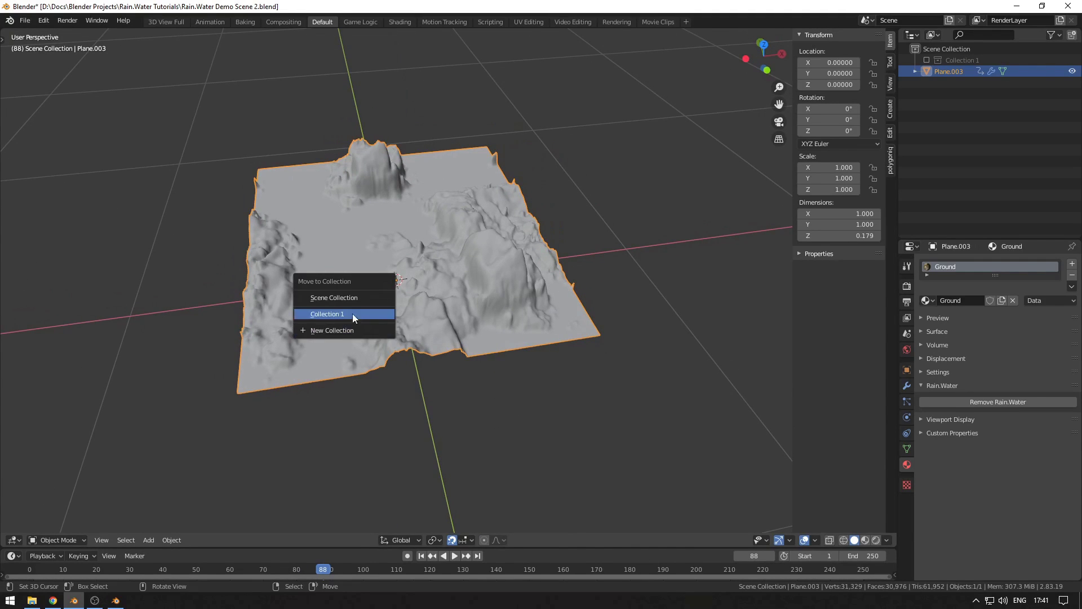
click(351, 330)
click(357, 362)
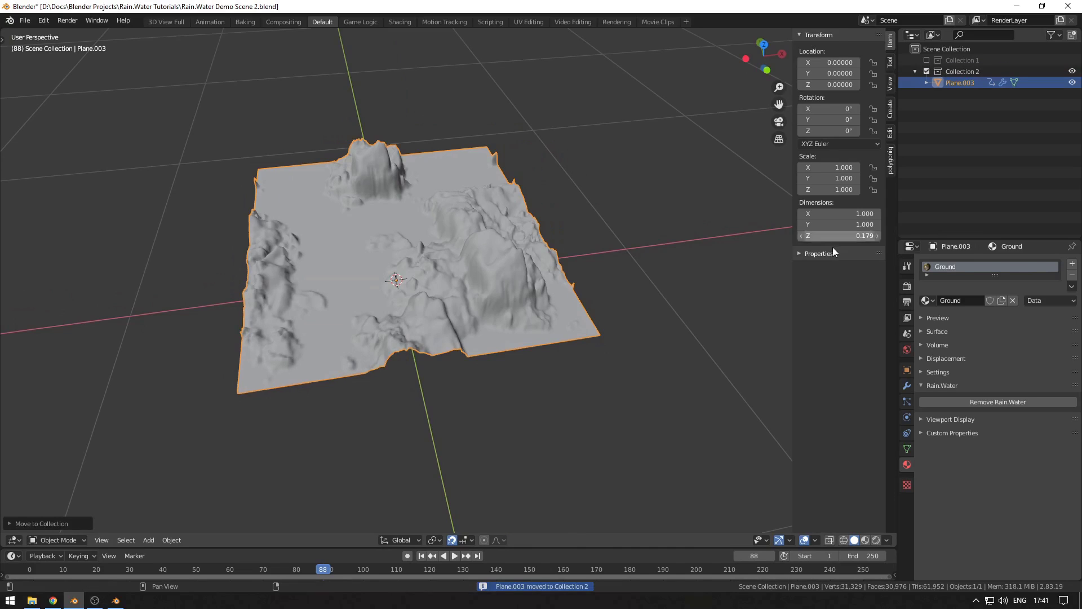
click(926, 71)
click(968, 47)
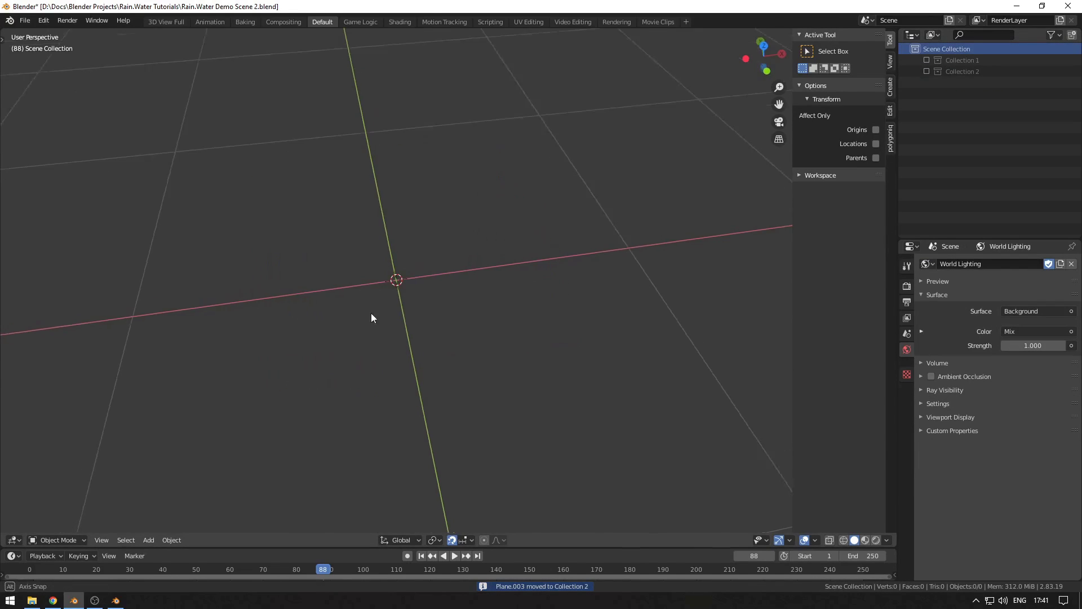
Step: Add a new mesh plane and scale its geometry by 0.5 in Edit Mode
key(KP_7)
key(shift+a)
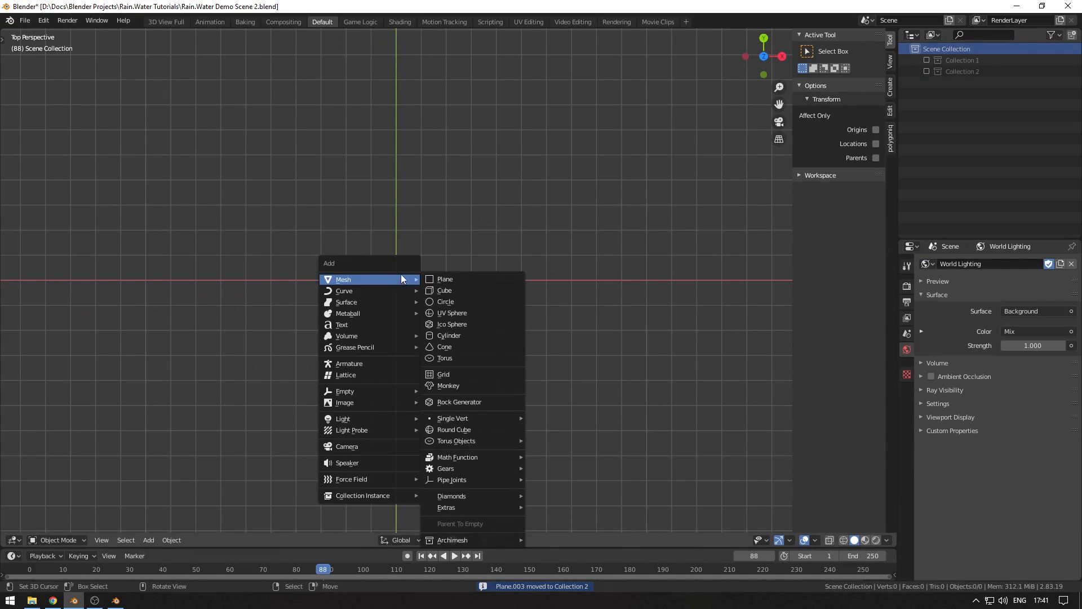
click(436, 279)
key(Tab)
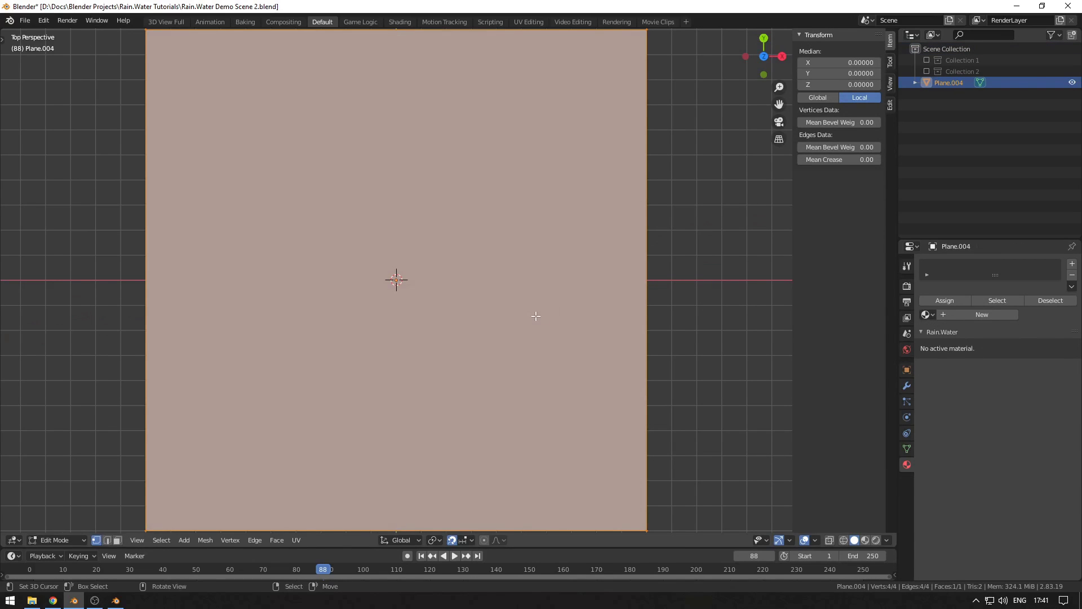
text(s.5)
key(Return)
key(ctrl+Tab)
click(201, 322)
Step: Create a new material for the new plane and open it in the Shading workspace
middle_drag(201, 322, 396, 321)
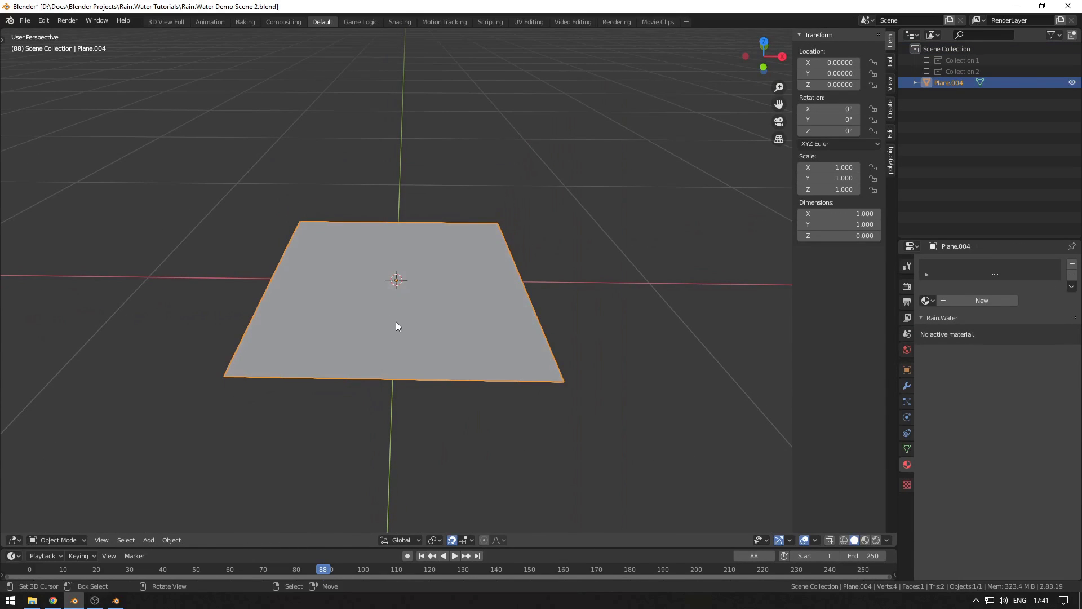
scroll(397, 321, up, 3)
click(976, 299)
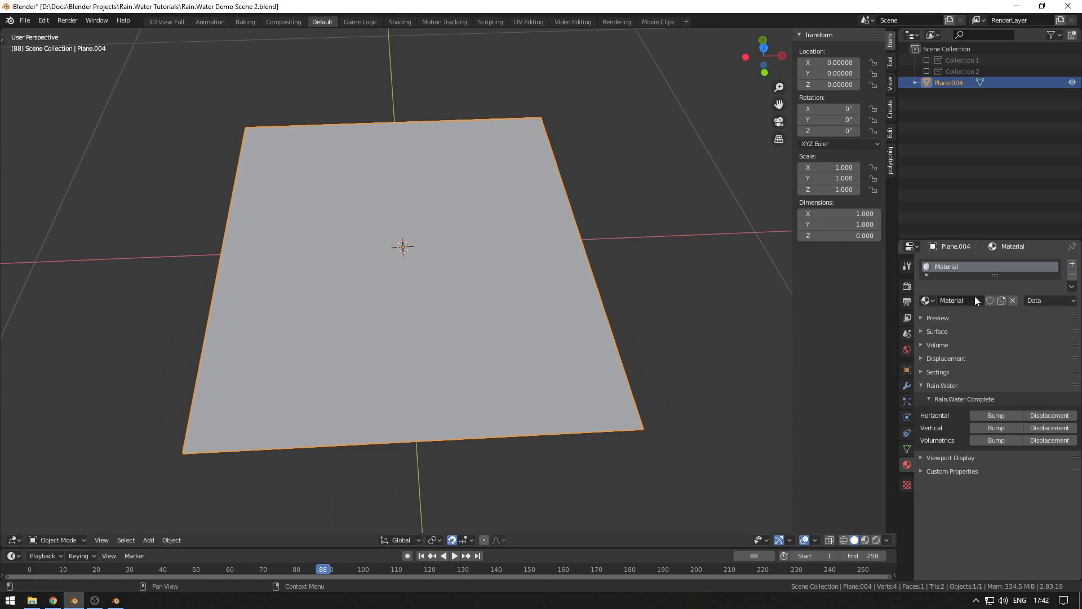
click(401, 22)
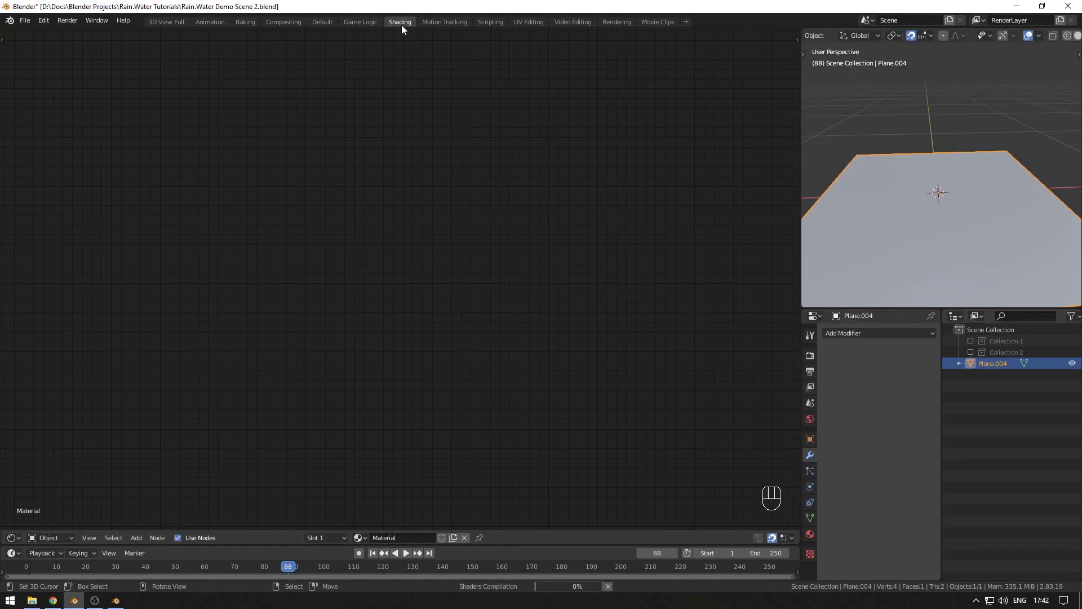
key(Home)
click(438, 310)
scroll(438, 310, up, 3)
middle_drag(445, 221, 426, 297)
middle_drag(522, 157, 545, 154)
Step: Switch to the browser, close the Aerial Rocks 02 page and open the Aerial Rocks 04 texture page on Poly Haven
key(alt+Tab)
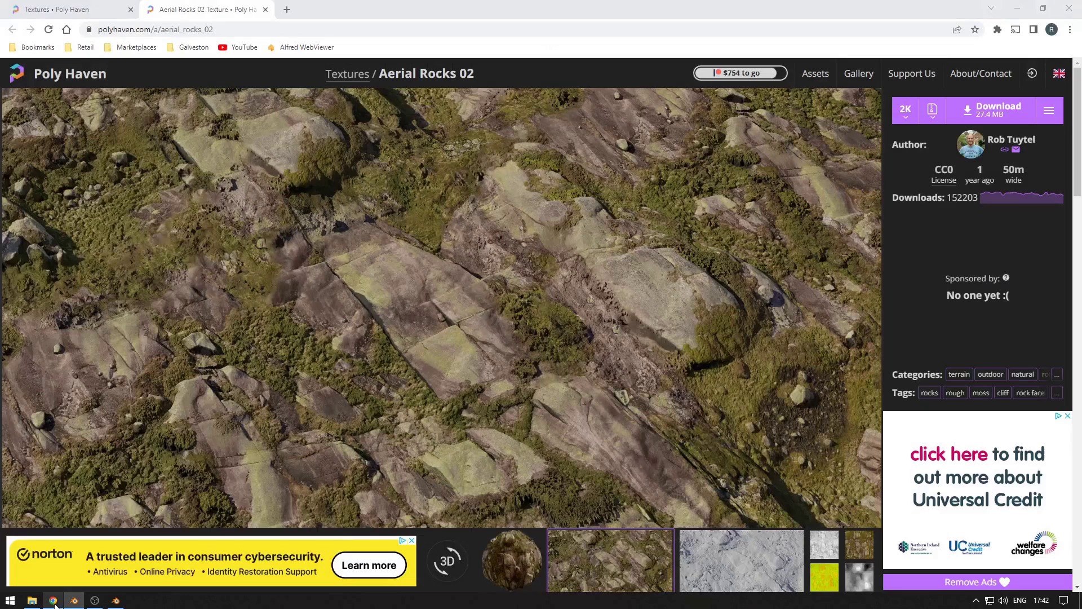
middle_click(198, 13)
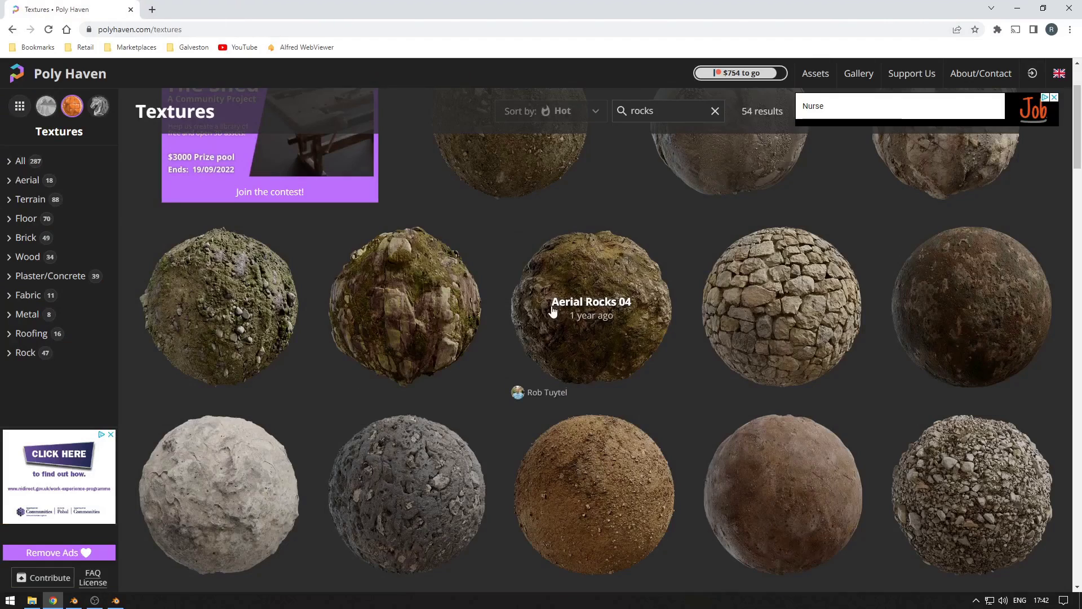
middle_click(589, 304)
click(200, 12)
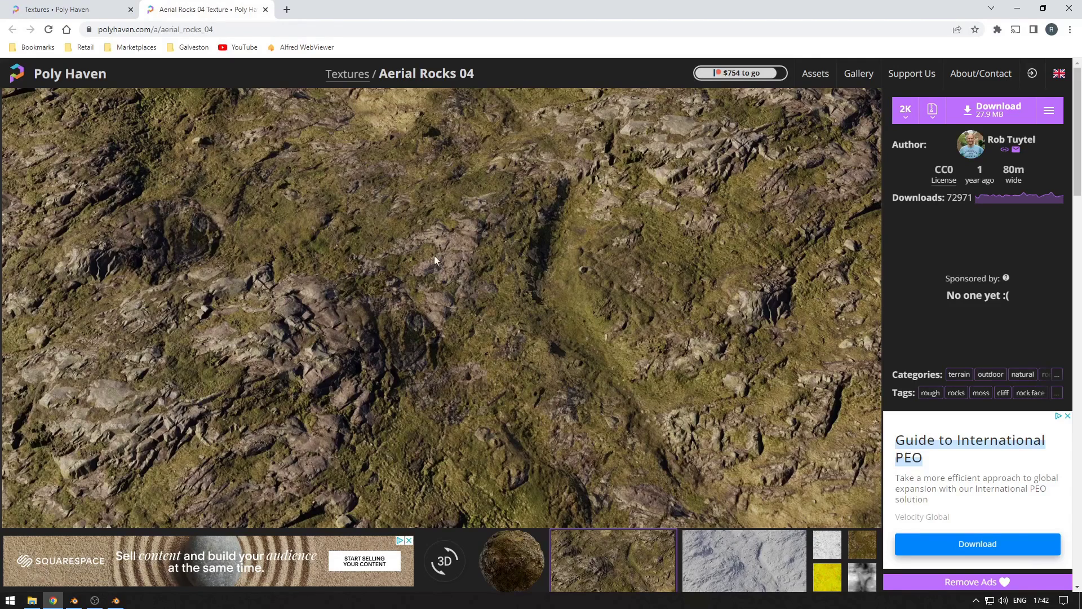
Step: Review which texture maps and file formats the Aerial Rocks 04 ZIP download can include
click(1048, 110)
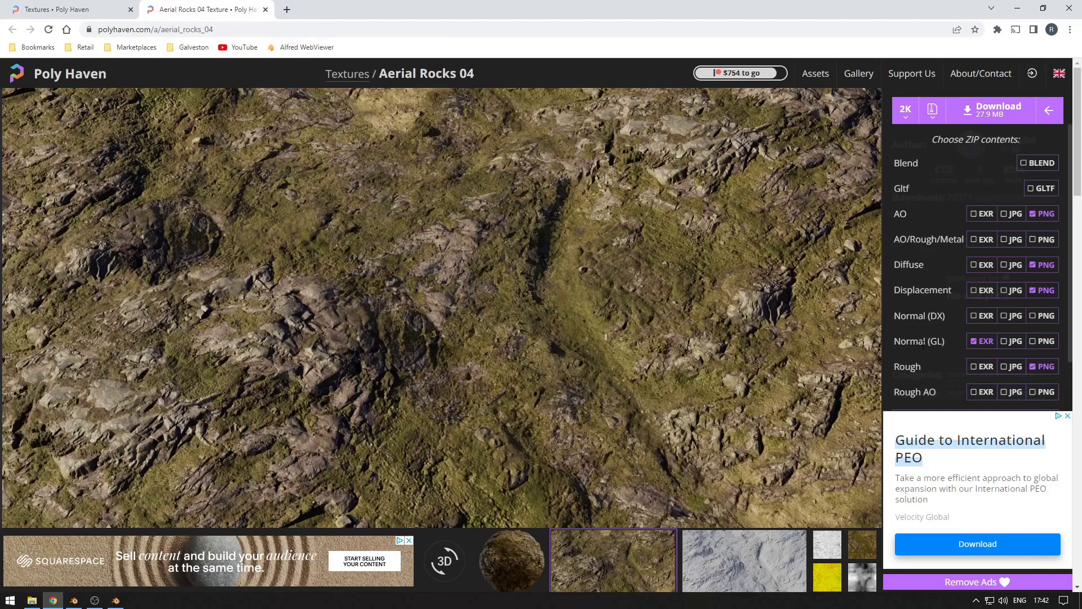
click(1059, 73)
click(1049, 111)
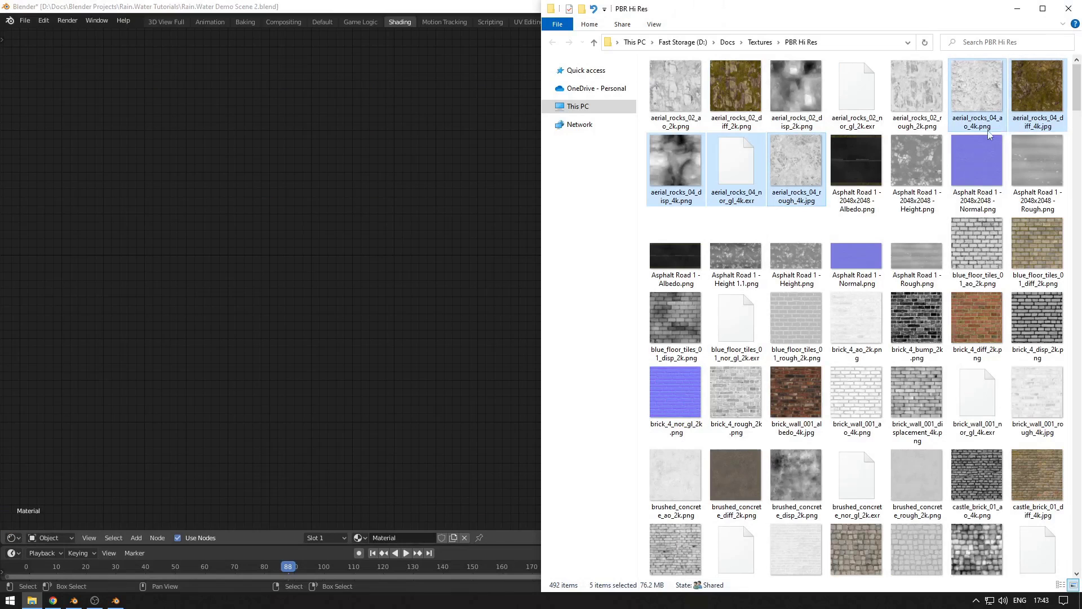
Step: Bring the five aerial_rocks_04 4K maps (ao, diff, disp, nor_gl, rough) from the PBR Hi Res folder into the Blender material as image textures
drag(971, 93, 374, 89)
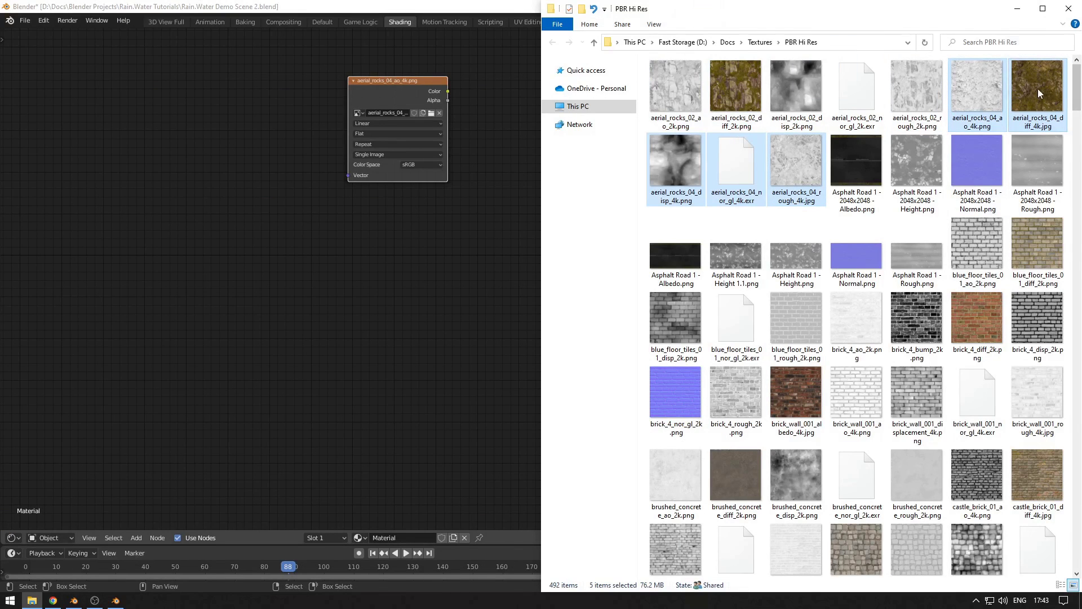
drag(1042, 92, 370, 173)
drag(655, 141, 361, 245)
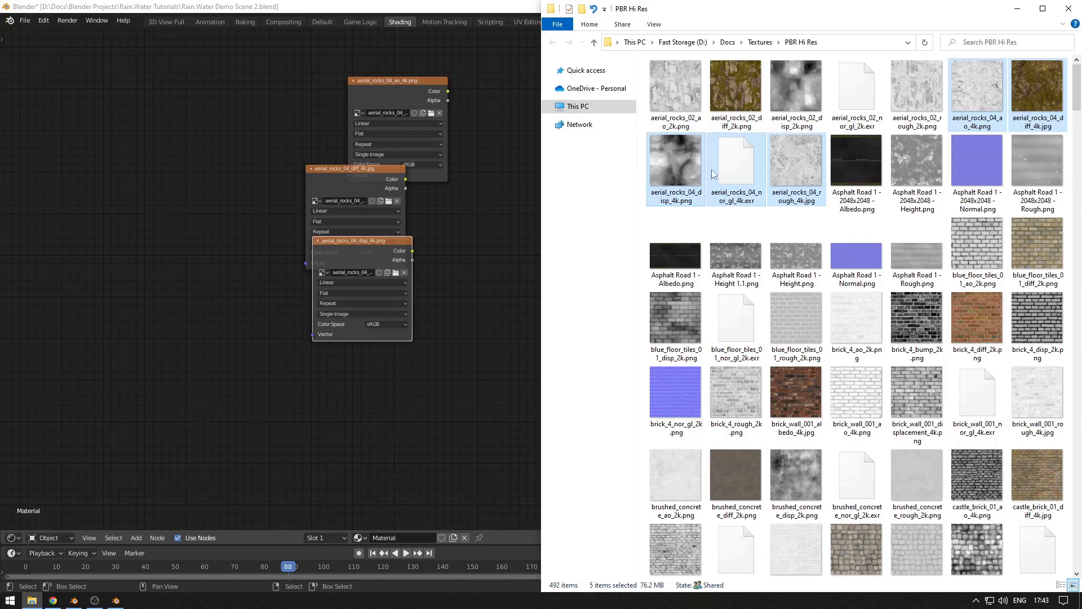
drag(733, 169, 299, 159)
drag(397, 227, 395, 225)
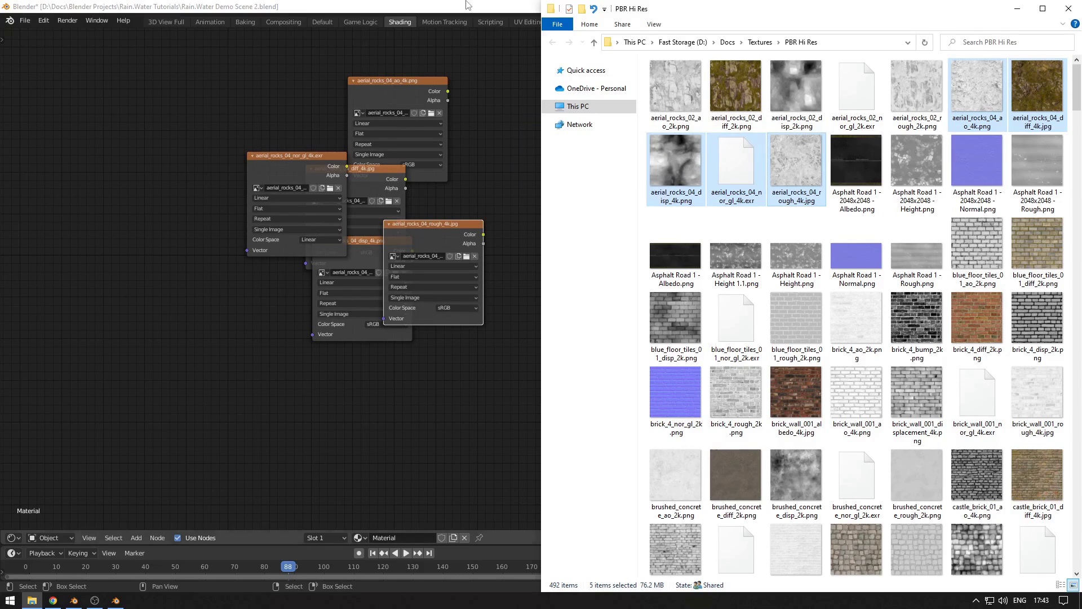
click(396, 225)
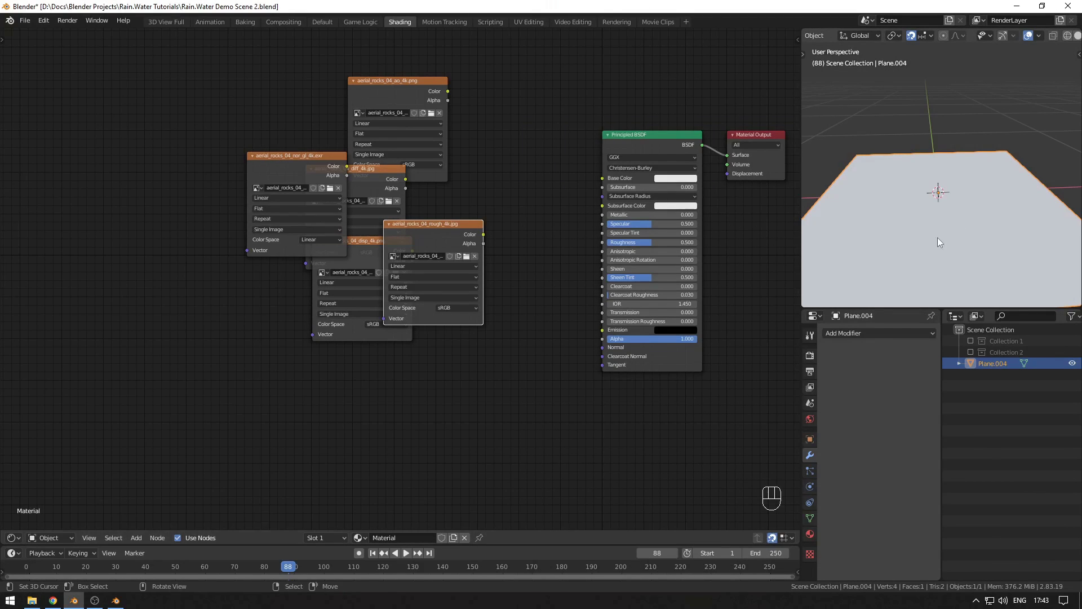
Step: Subdivide the plane's mesh into an 11 by 11 grid of faces
middle_drag(938, 238, 930, 210)
key(alt+z)
middle_drag(1006, 212, 918, 197)
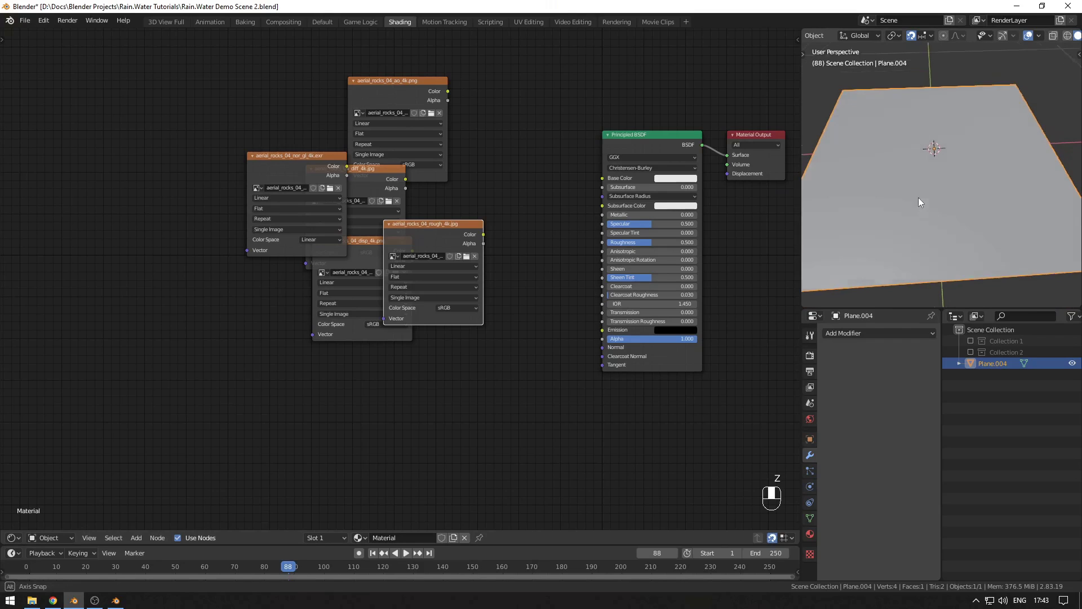
key(Tab)
scroll(950, 204, down, 2)
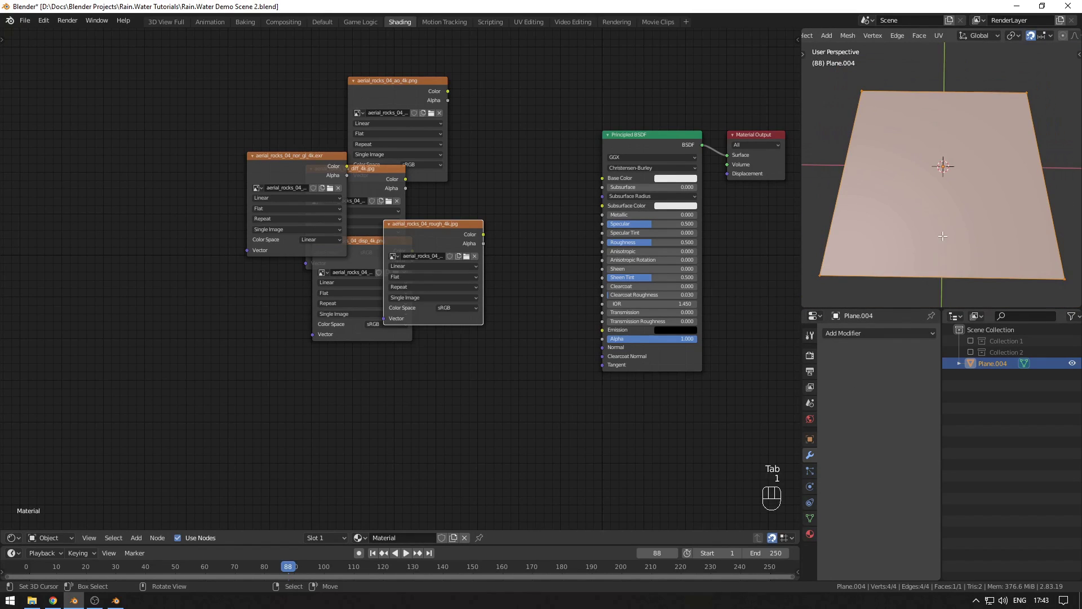
key(w)
click(950, 218)
drag(914, 220, 958, 220)
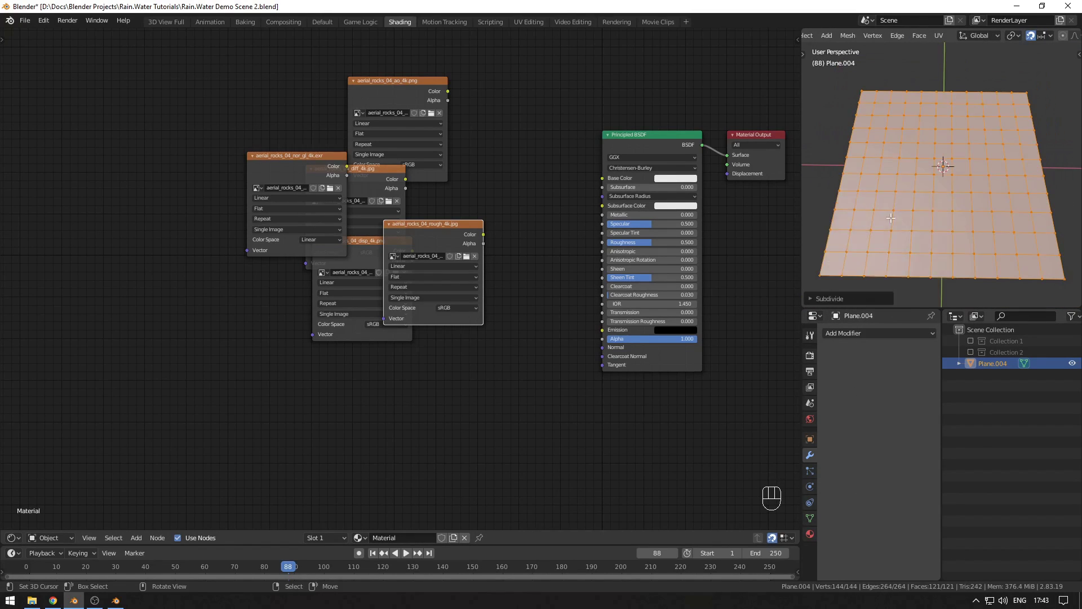
Step: Add a Simple Subdivision Surface modifier to the plane with 4 viewport levels and 5 render levels
key(Tab)
key(ctrl+4)
click(893, 382)
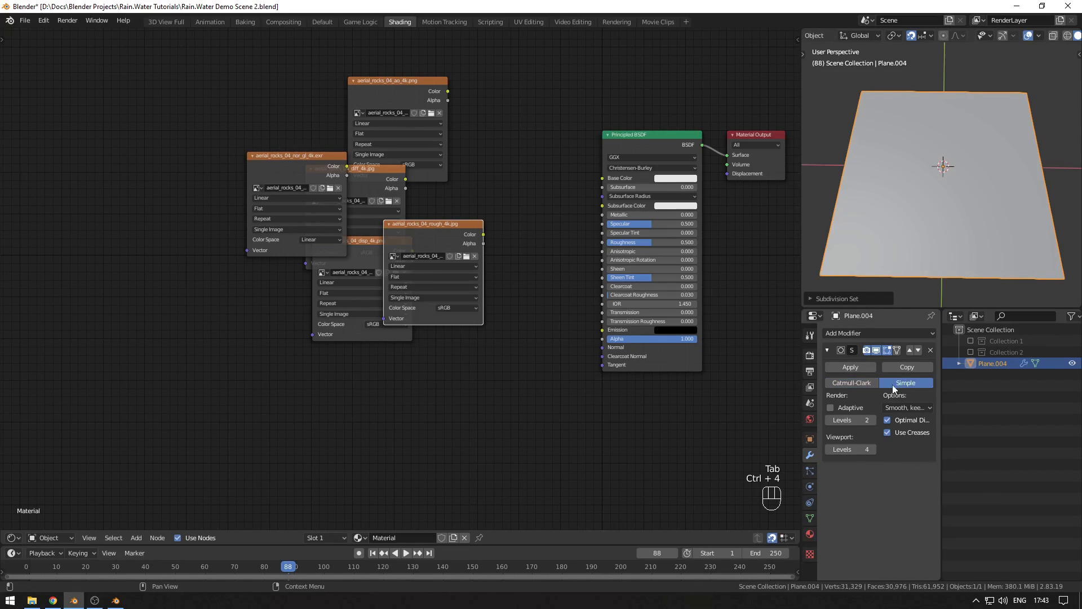
click(850, 420)
text(5)
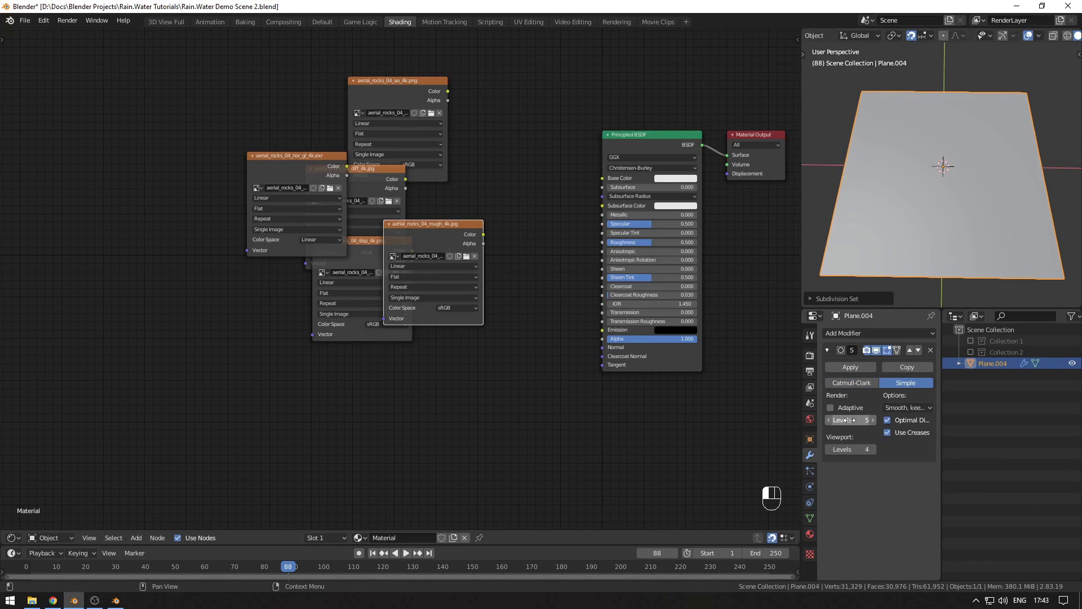
key(Return)
Step: Add a Displace modifier to the plane and create a new texture for it
scroll(893, 179, up, 1)
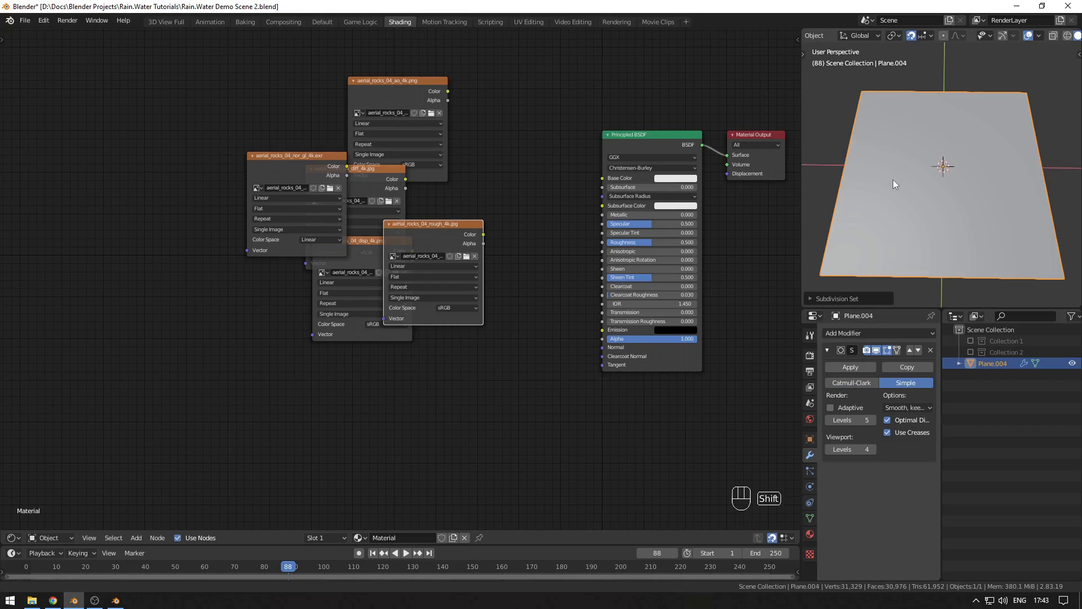
click(859, 332)
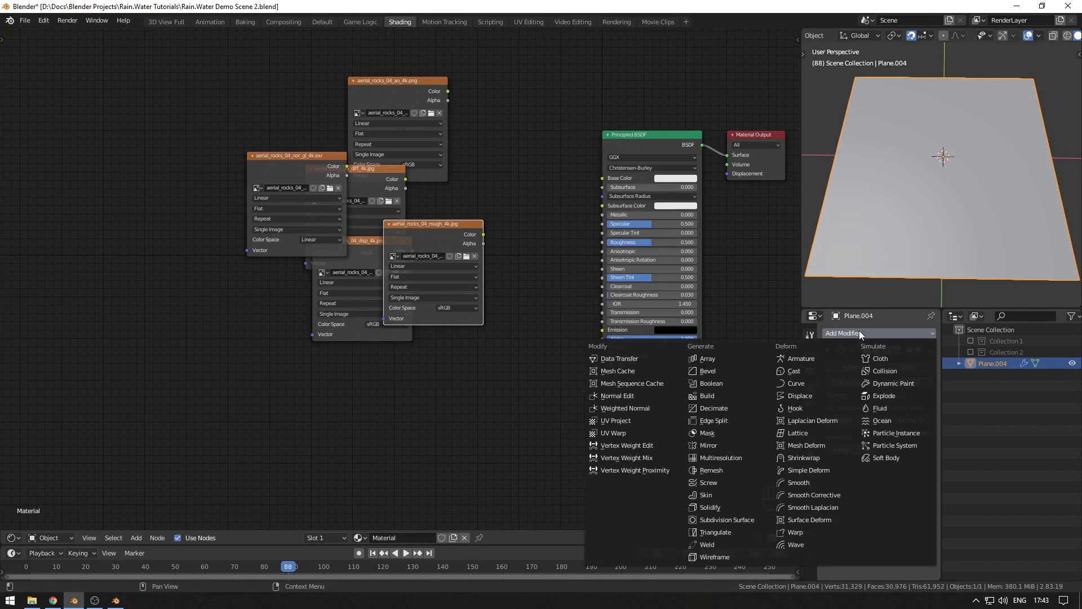
click(811, 396)
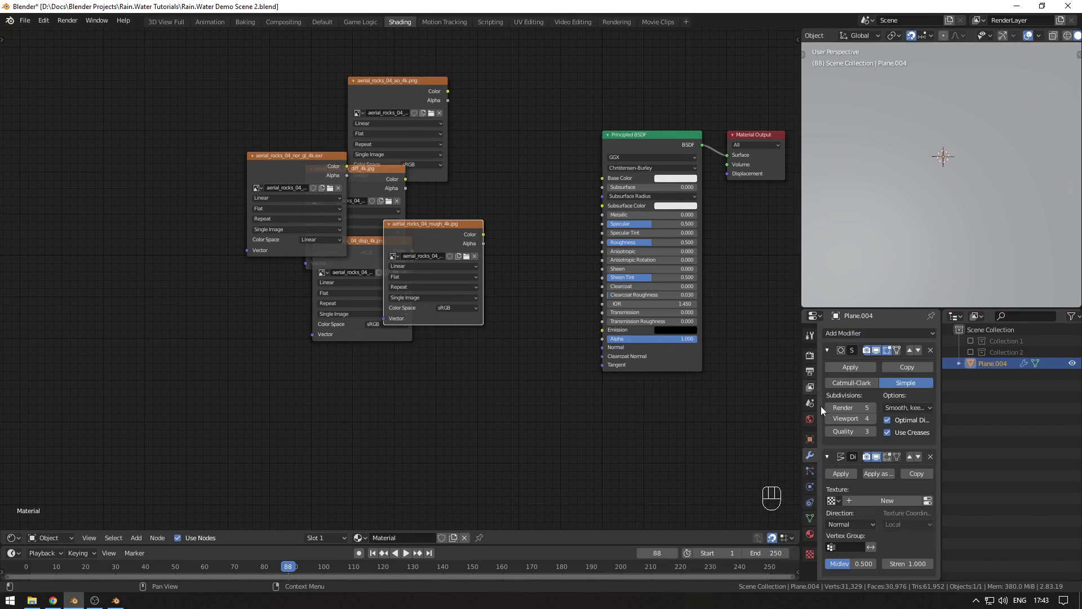
click(878, 498)
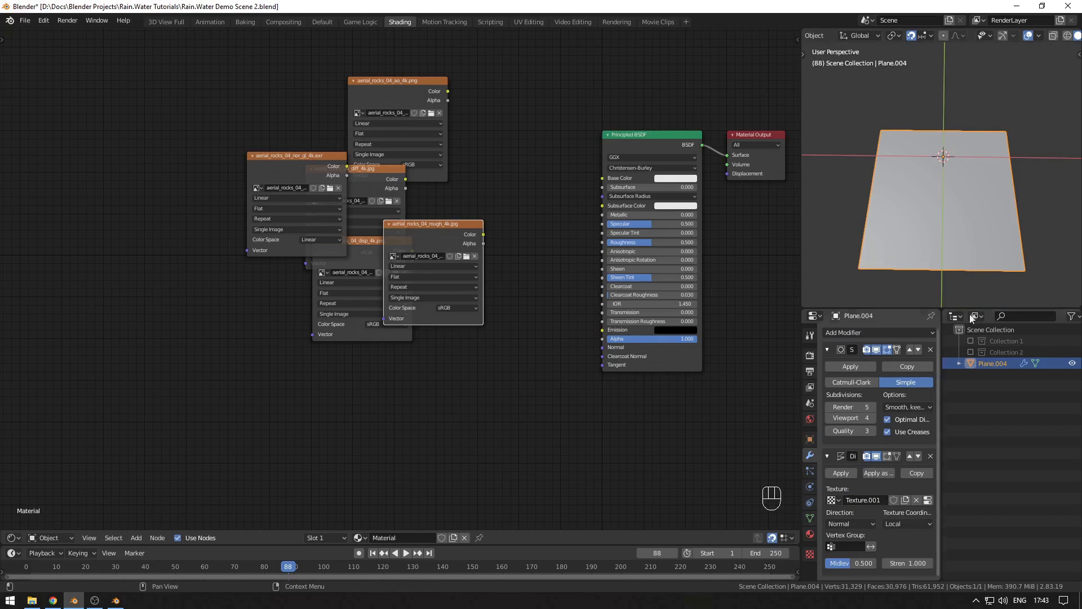
Step: Assign aerial_rocks_04_disp_4k.png as the image of the displacement texture
click(926, 501)
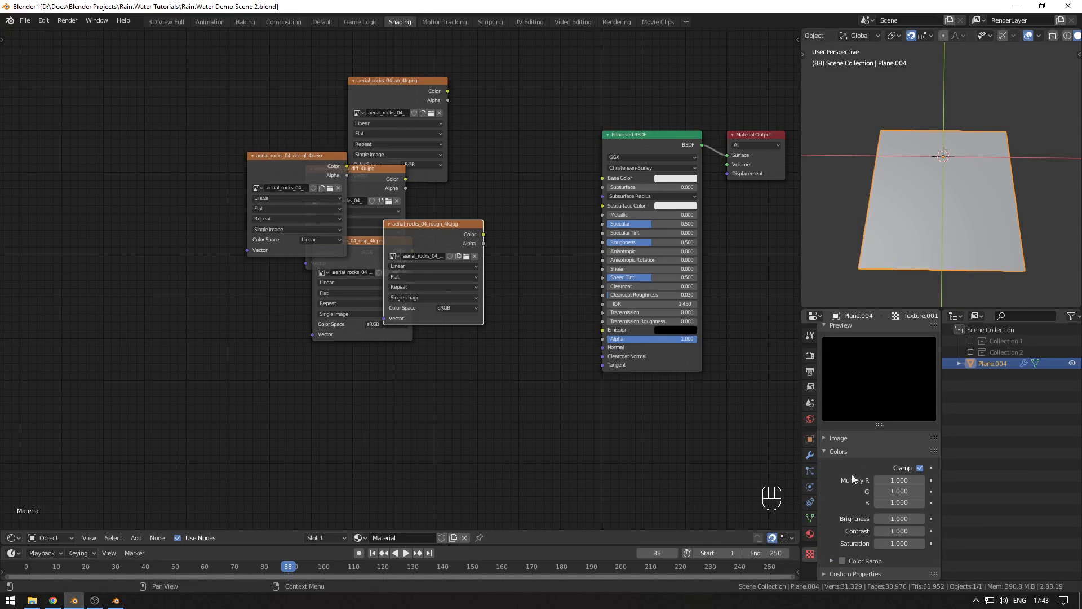
click(826, 451)
click(827, 497)
scroll(827, 502, down, 1)
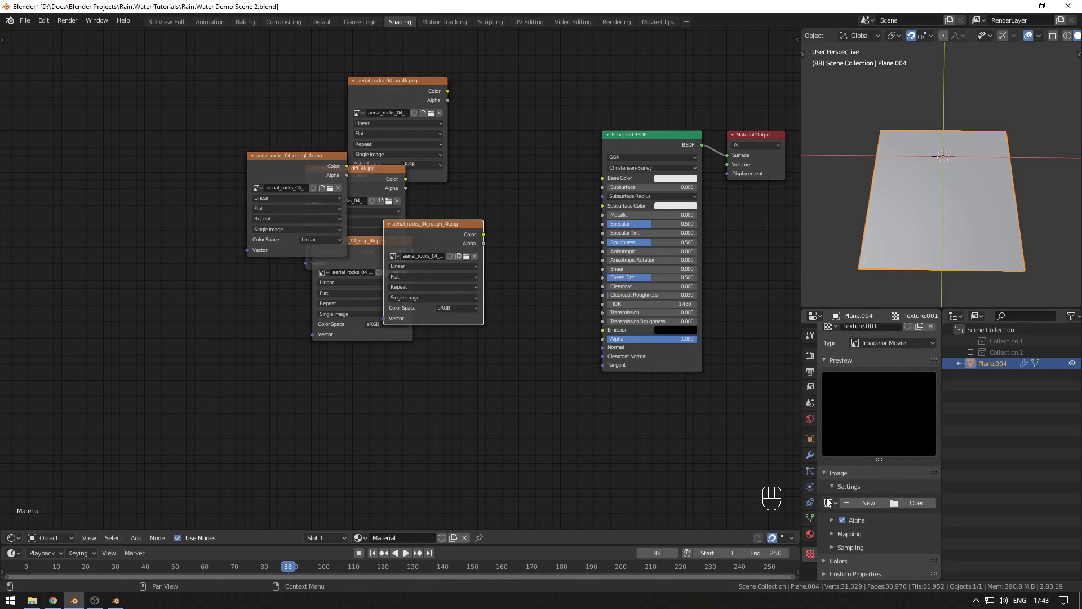
click(829, 503)
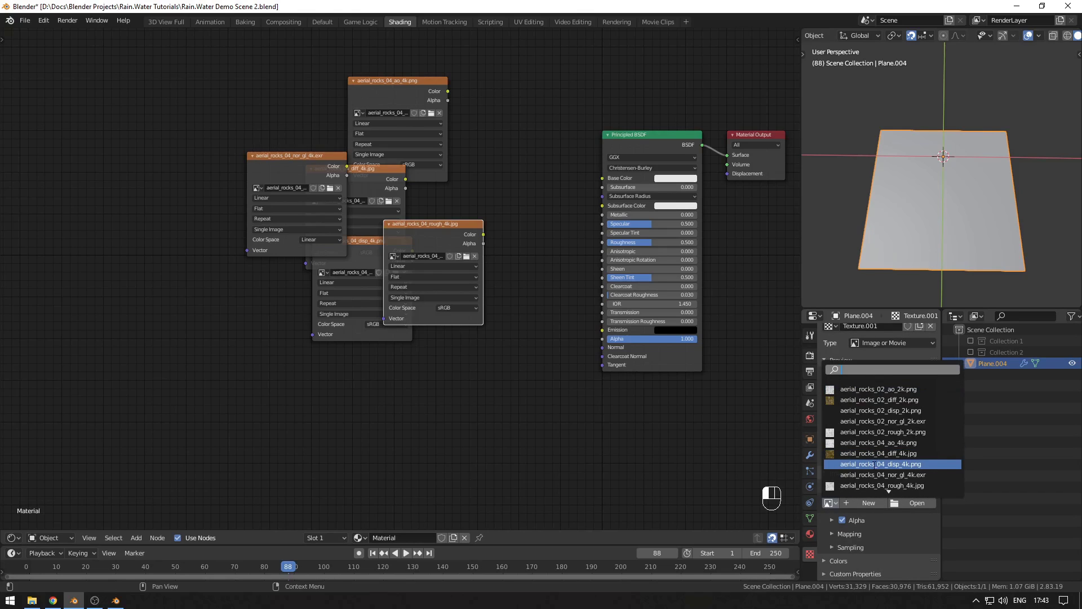
click(874, 464)
Step: Set the Displace modifier's texture coordinates to UV, keeping the direction on Normal
click(839, 523)
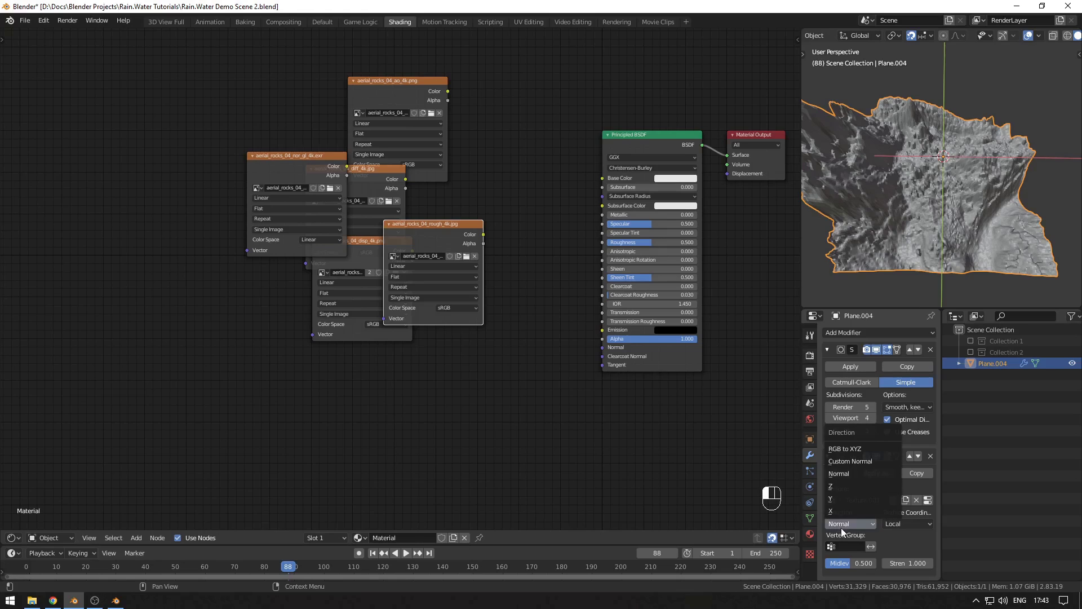
click(847, 523)
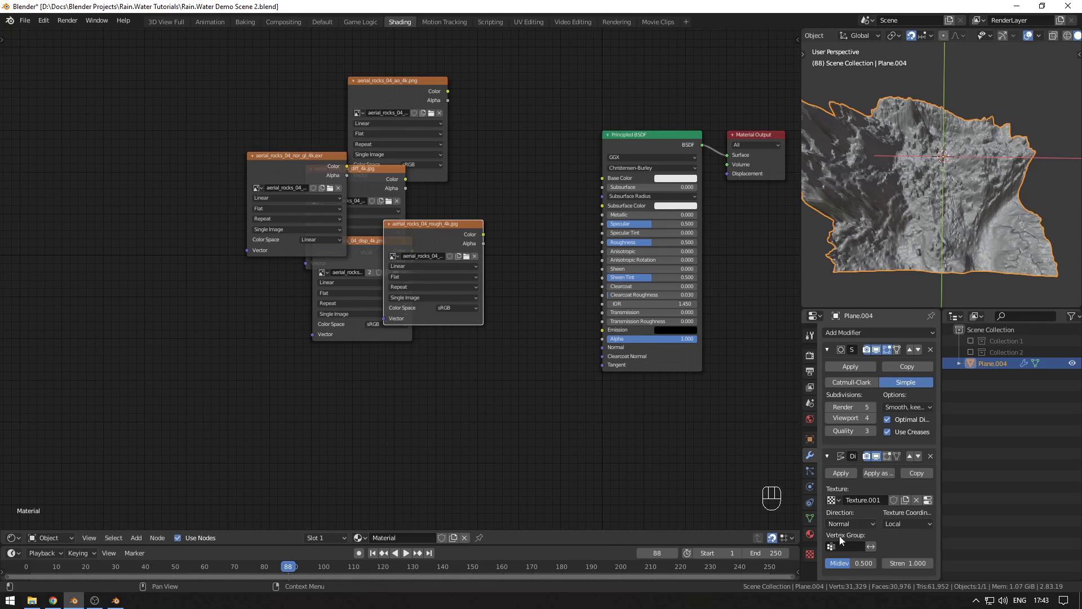
click(928, 527)
click(895, 474)
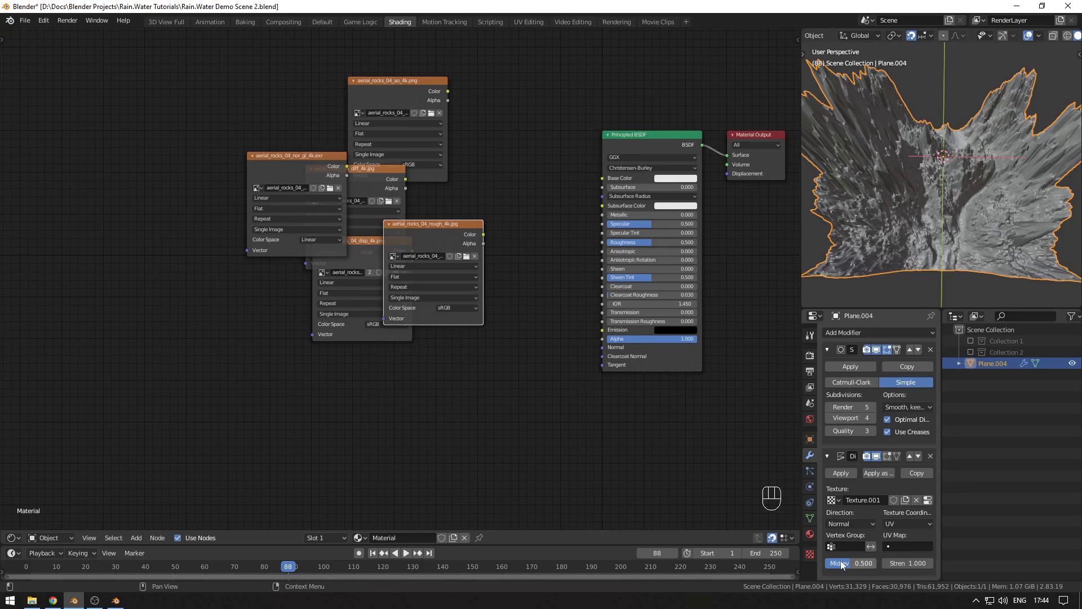
Step: Set the Displace modifier's midlevel to 0 and its strength to 0.180
drag(848, 562, 824, 563)
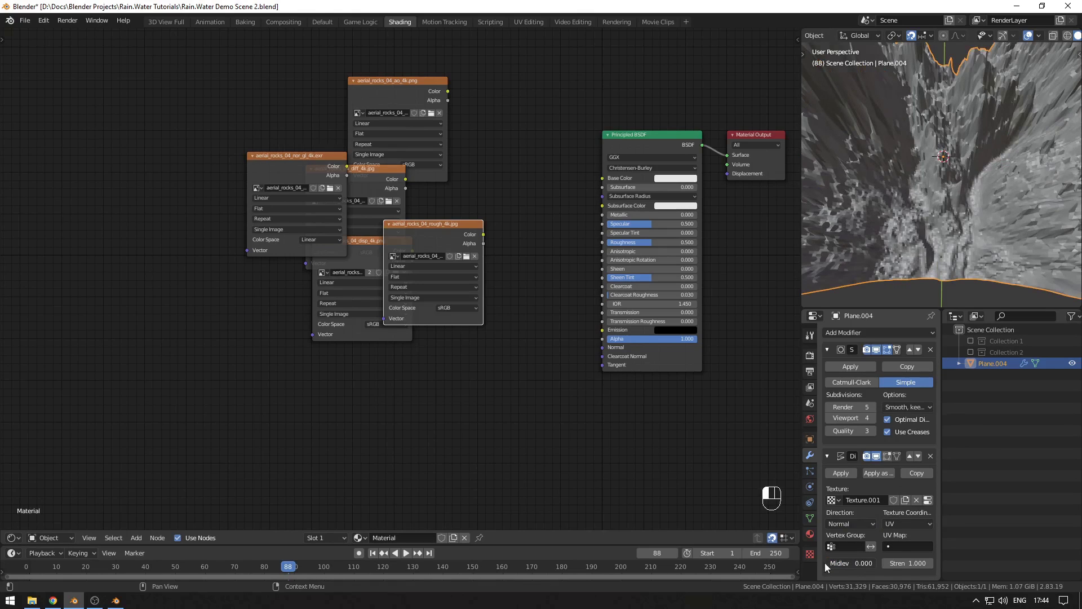
click(908, 563)
text(1.0)
key(Return)
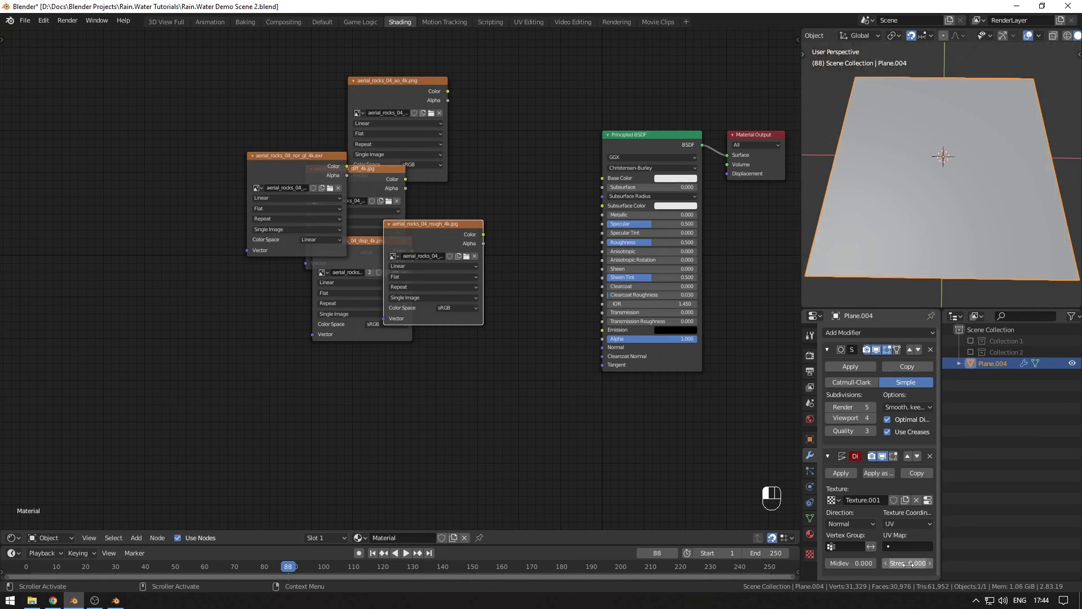
drag(907, 563, 920, 563)
middle_drag(931, 296, 948, 226)
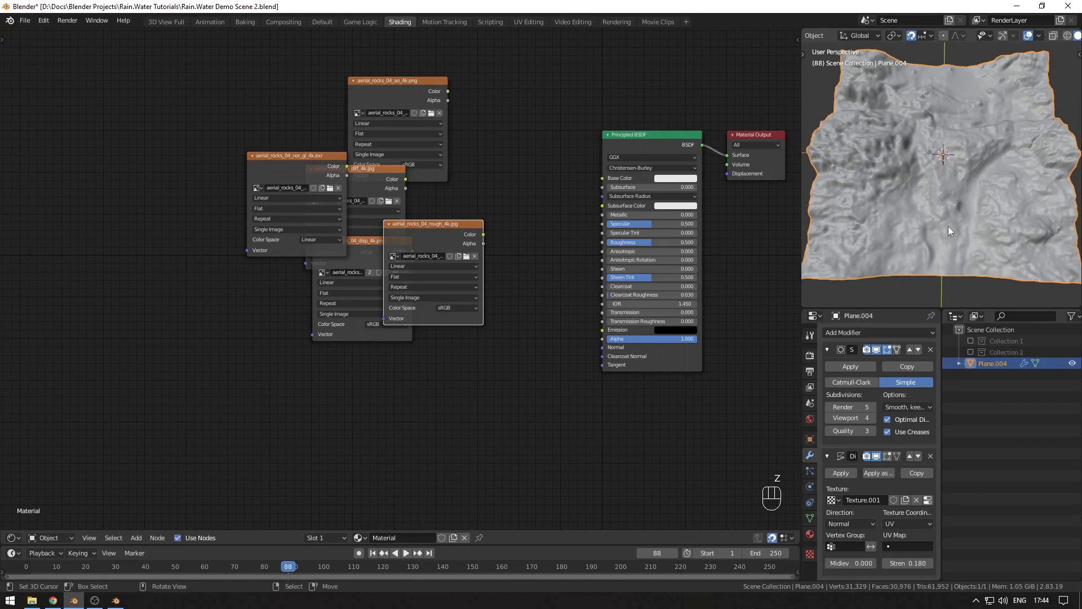
Step: Apply the Rain.Water Complete horizontal bump setup to the plane's material
click(810, 534)
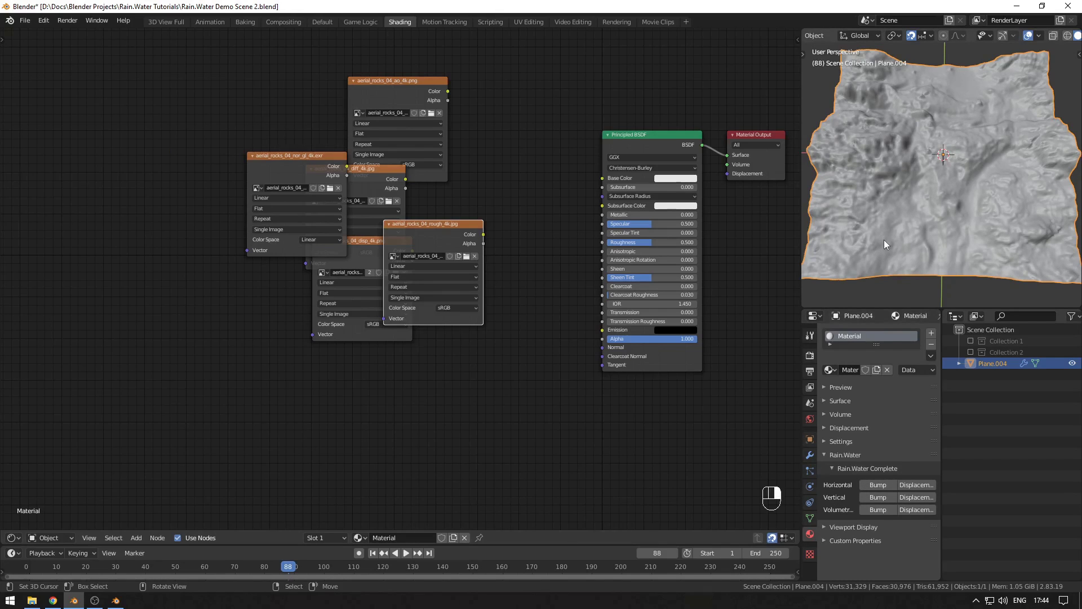
click(877, 485)
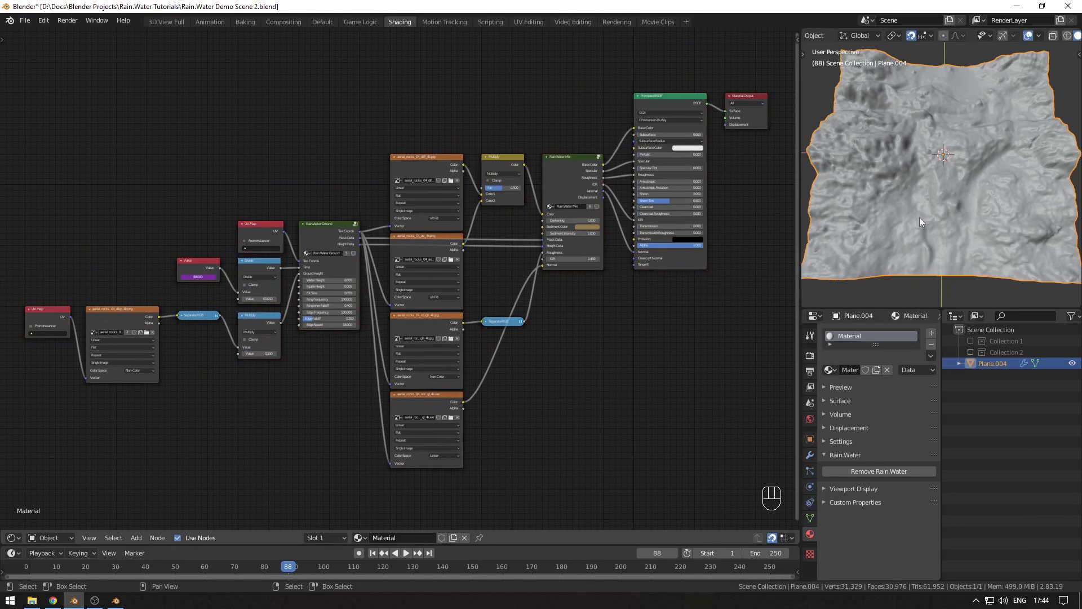
Step: Change the render engine to Eevee and show the terrain in rendered viewport shading
click(810, 355)
click(898, 333)
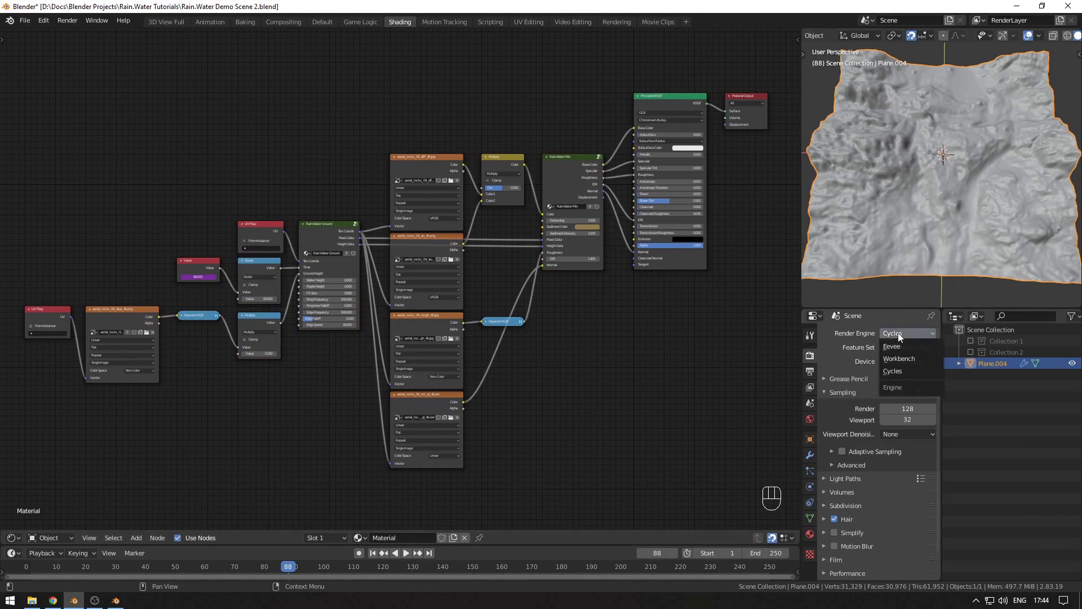
click(898, 331)
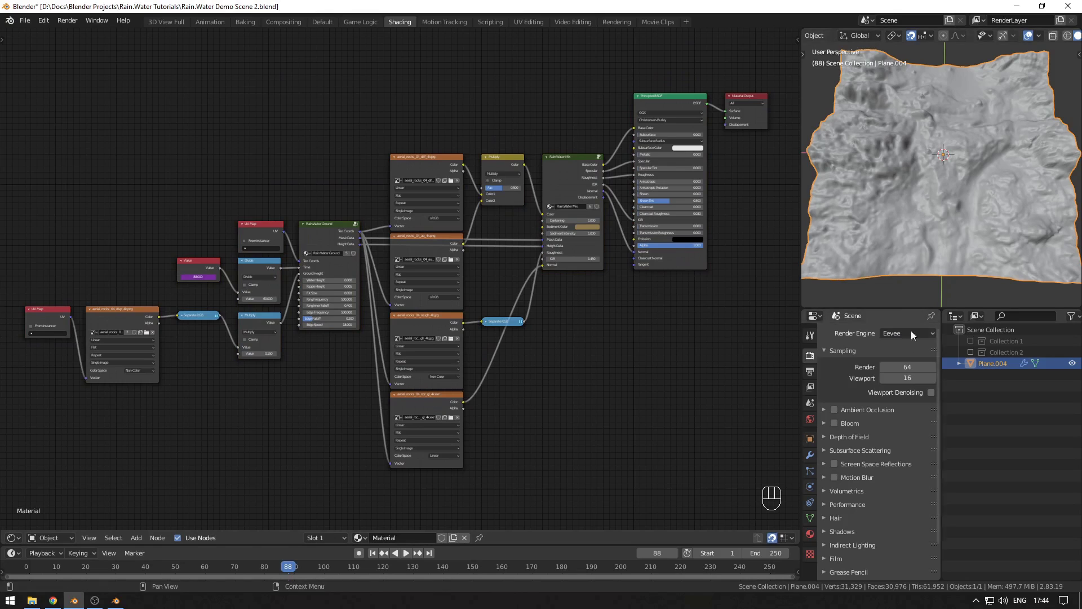
key(z)
click(935, 111)
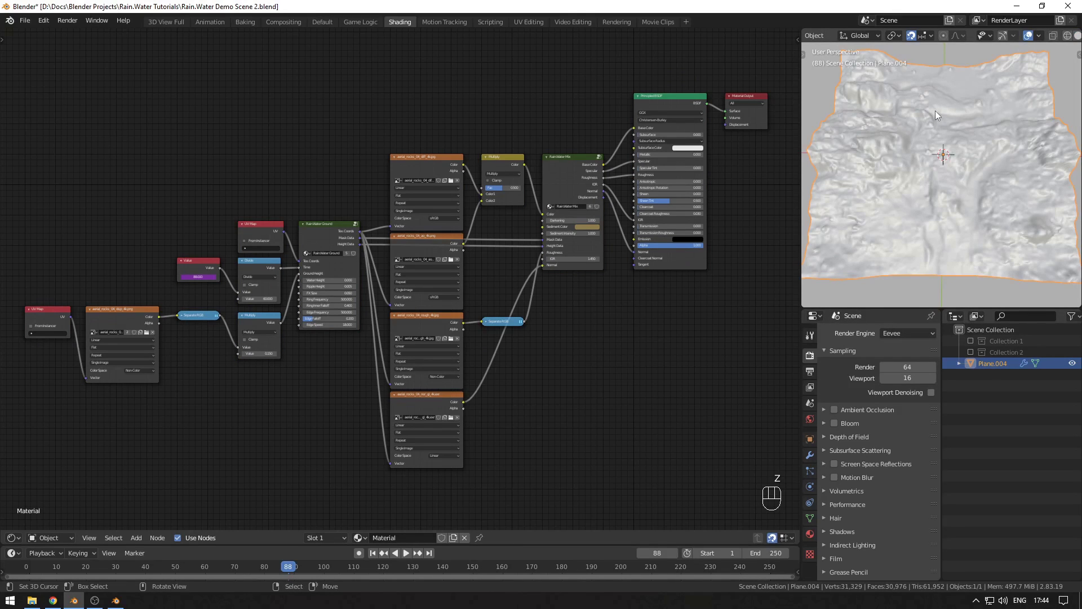
middle_drag(935, 110, 925, 194)
Step: Enable screen space reflections and deselect the terrain plane
click(834, 463)
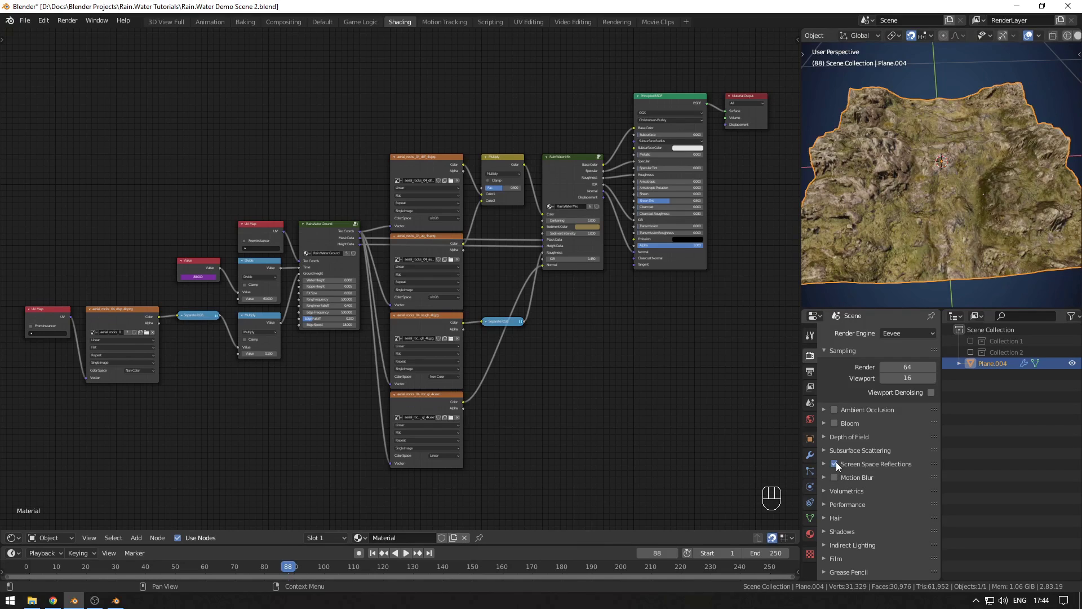
scroll(966, 180, up, 2)
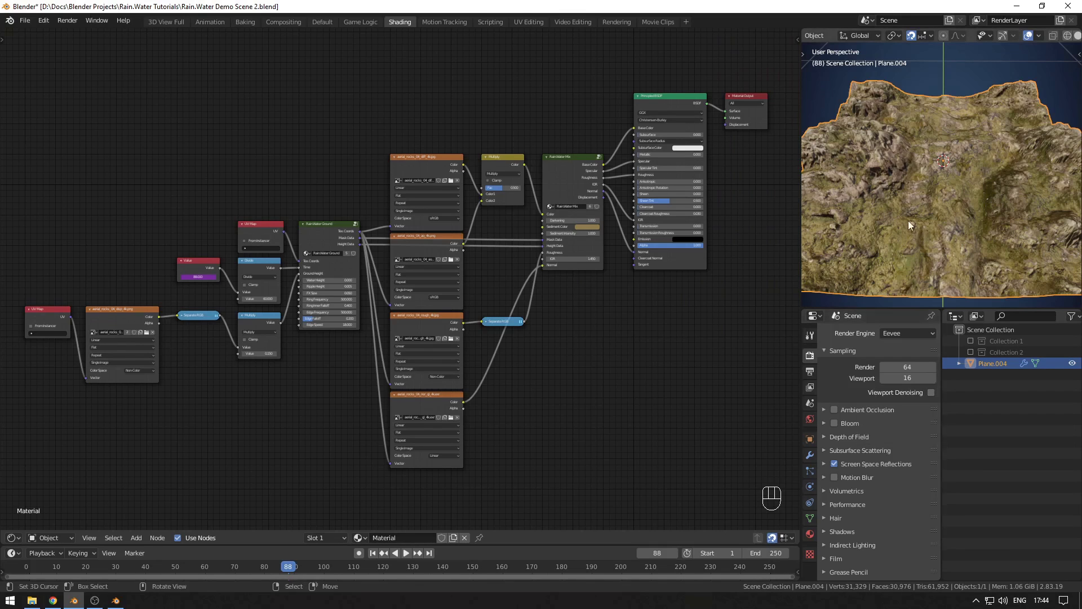
scroll(908, 248, up, 2)
scroll(909, 248, down, 3)
key(alt+a)
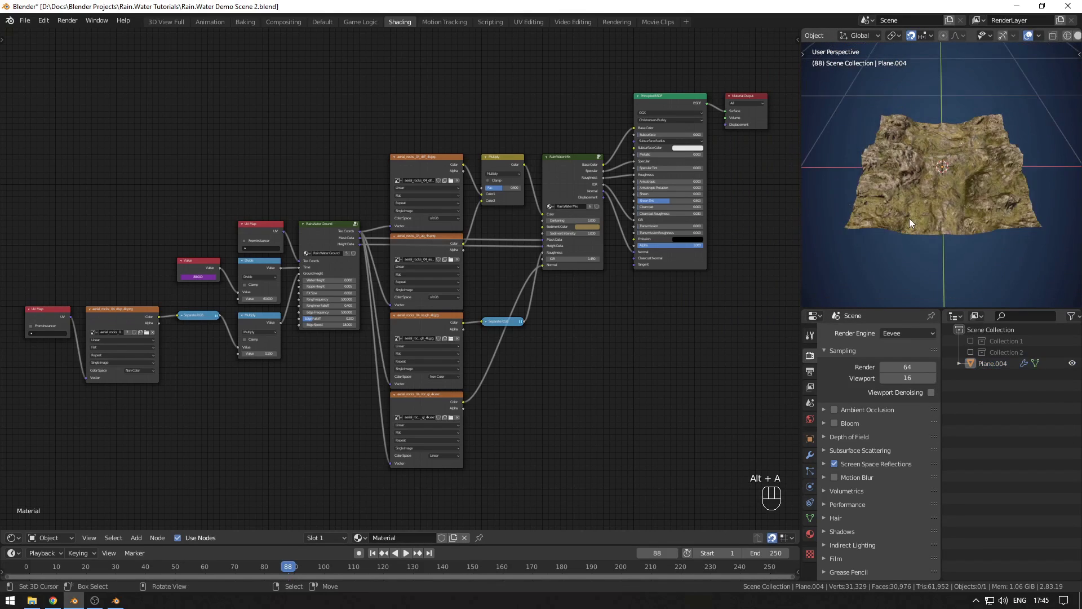
Step: Switch to solid shading, add a plane, and scale its mesh down to half size to match the terrain
key(z)
key(shift+a)
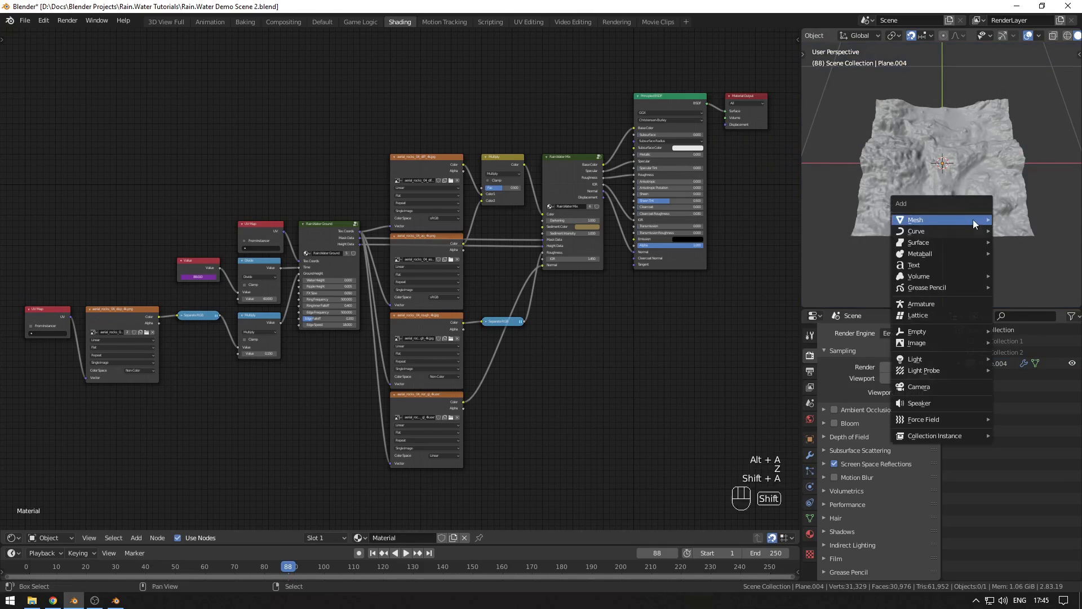
mouse_move(920, 219)
click(824, 219)
key(Tab)
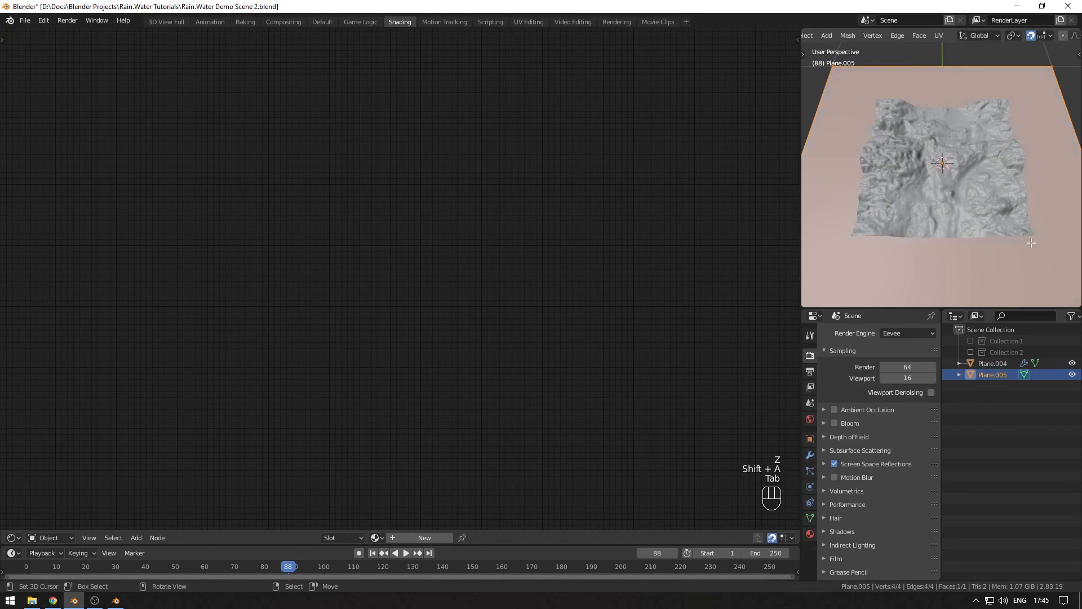
text(s5)
key(KP_Enter)
key(Tab)
middle_drag(914, 262, 916, 192)
Step: Create a new material on the added plane and name it "Water Plane"
click(810, 534)
click(874, 377)
double_click(872, 381)
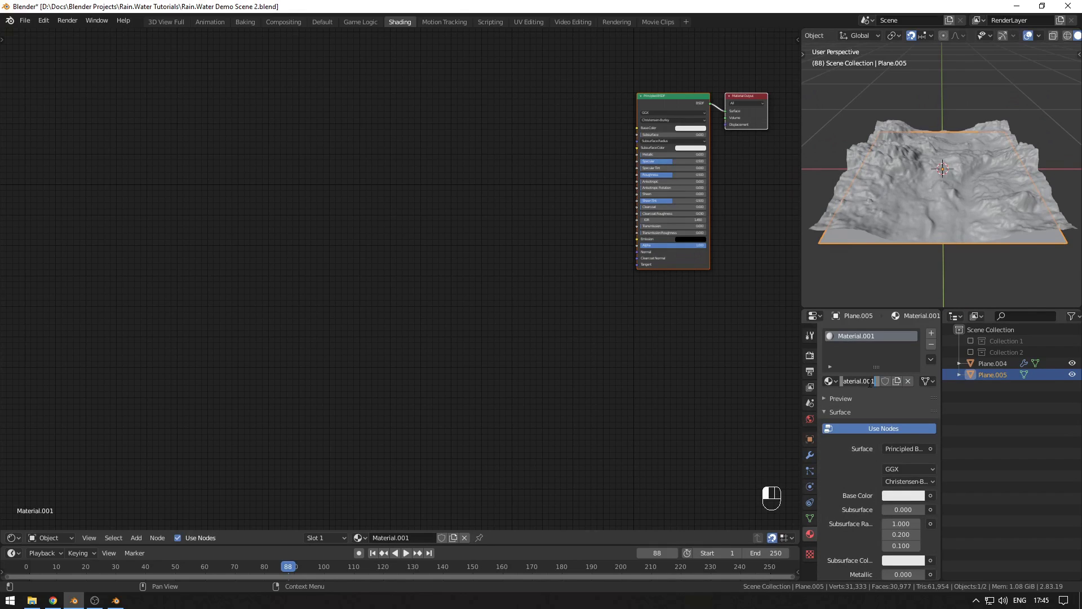
text(Water)
key(Return)
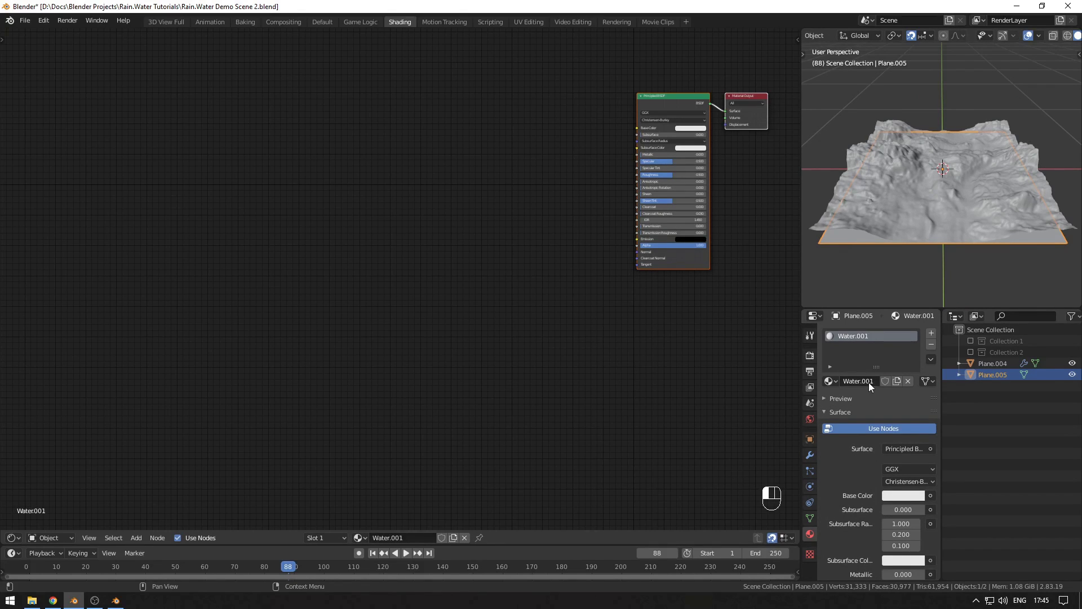
key(BackSpace)
key(BackSpace)
key(BackSpace)
key(BackSpace)
text(Plane)
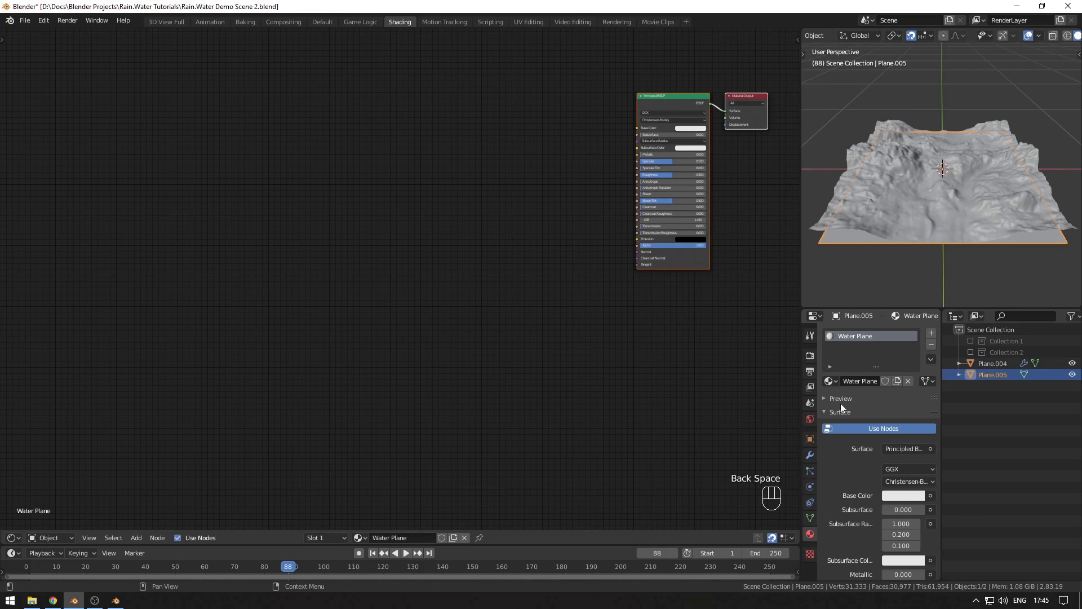
Step: Bring the five aerial_rocks_04 4k textures from File Explorer (ao, diff, disp, nor_gl and rough) into the Water Plane material's node tree
click(833, 412)
click(836, 433)
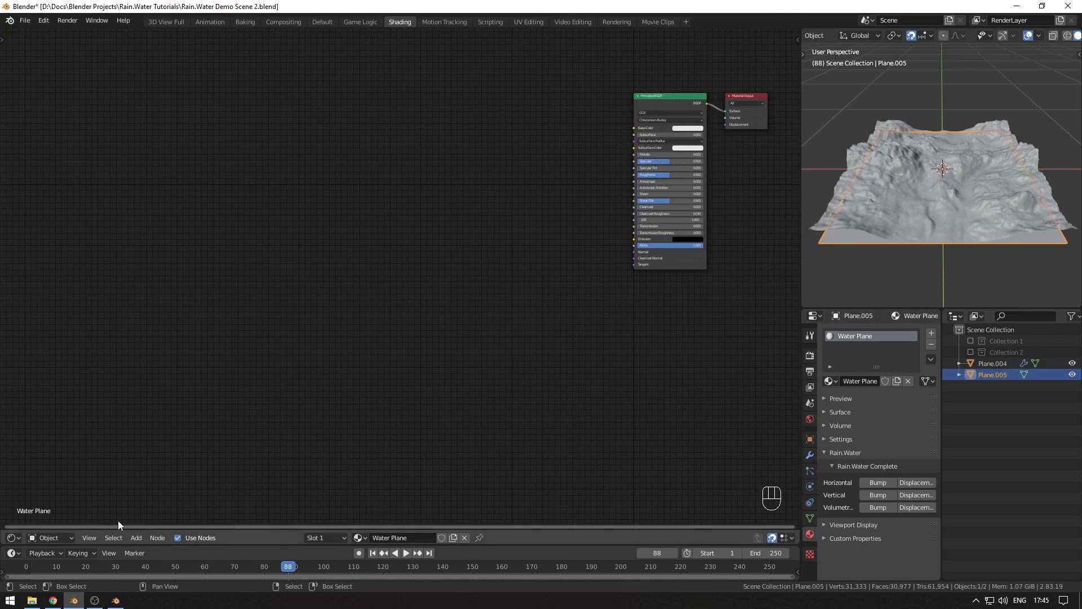
key(alt+Tab)
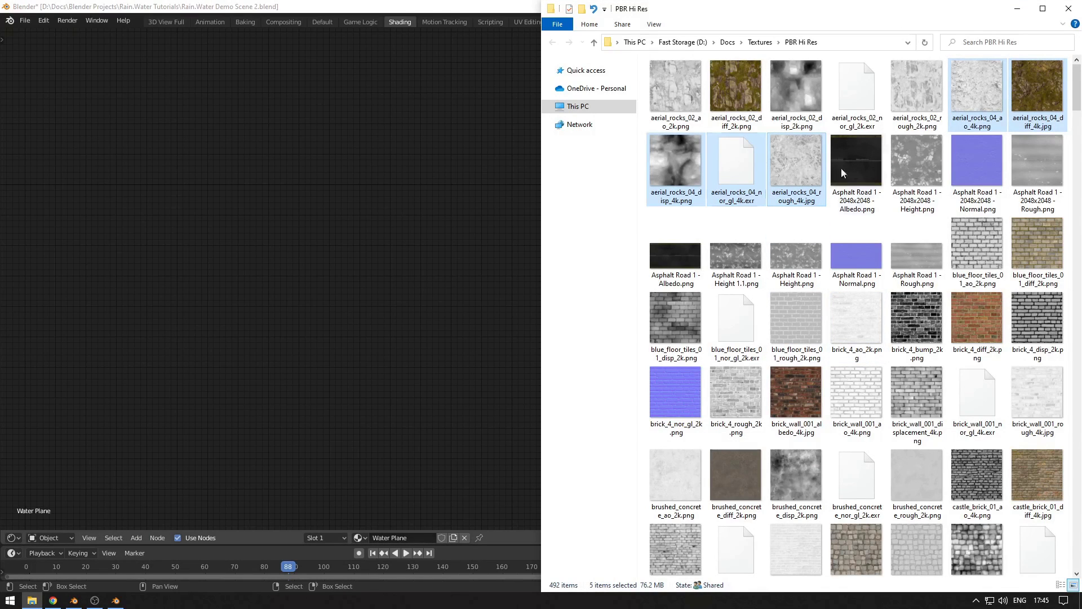
drag(973, 92, 399, 99)
drag(1037, 90, 303, 133)
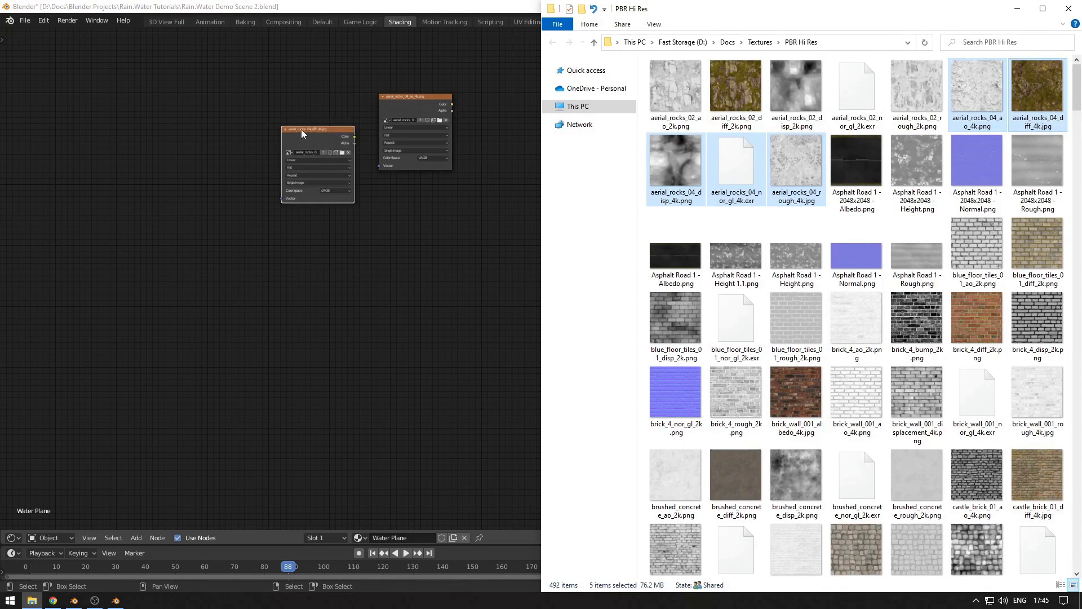
drag(675, 172, 338, 233)
drag(741, 169, 427, 205)
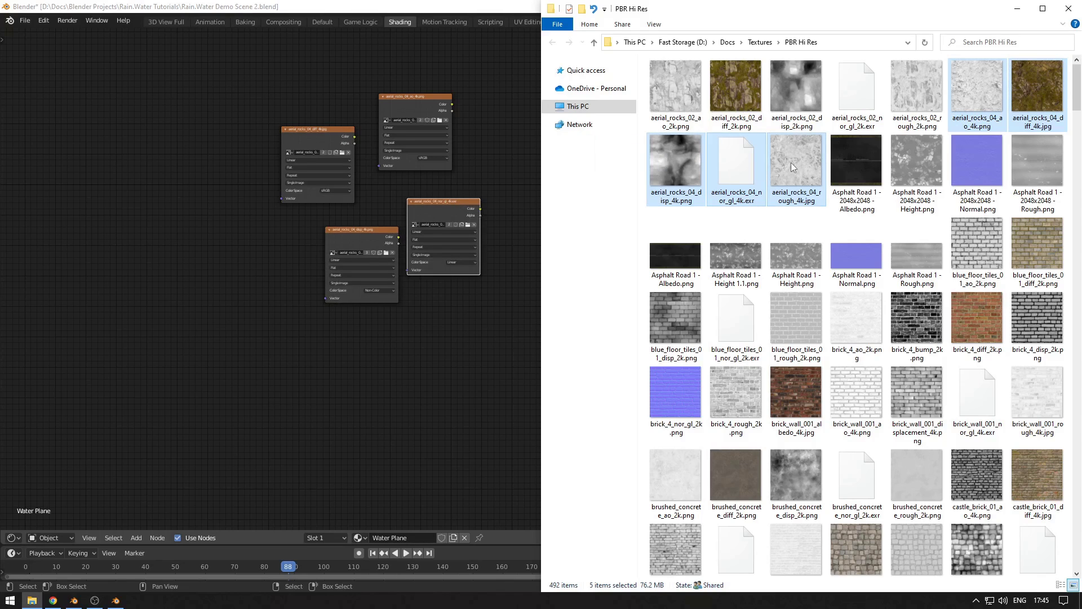
drag(795, 169, 307, 234)
Step: Apply the Rain.Water Complete horizontal bump setup to the Water Plane material and deselect the plane
click(388, 187)
click(884, 479)
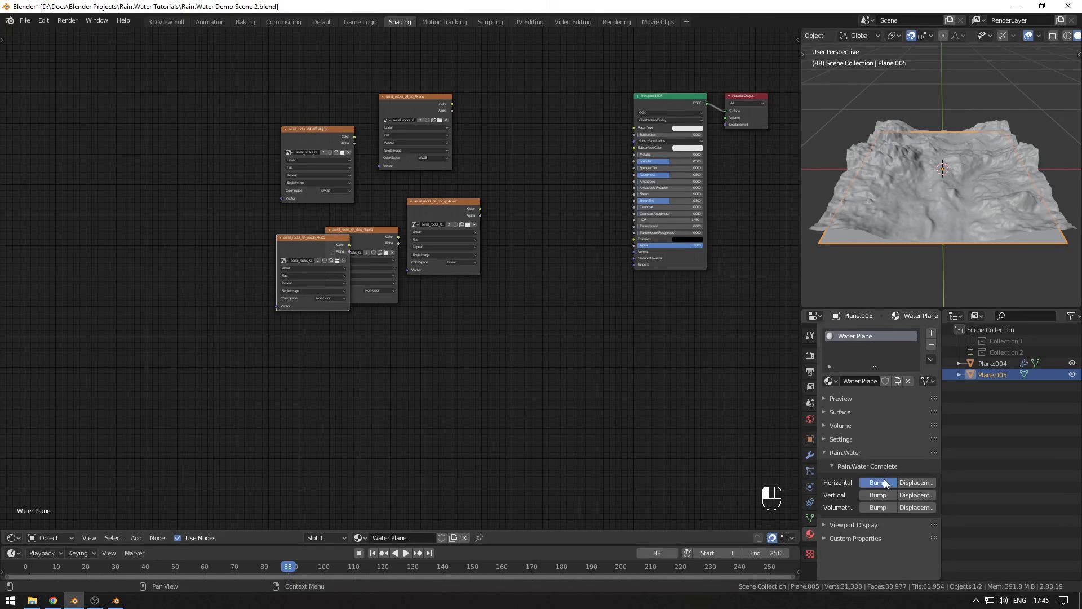
click(564, 315)
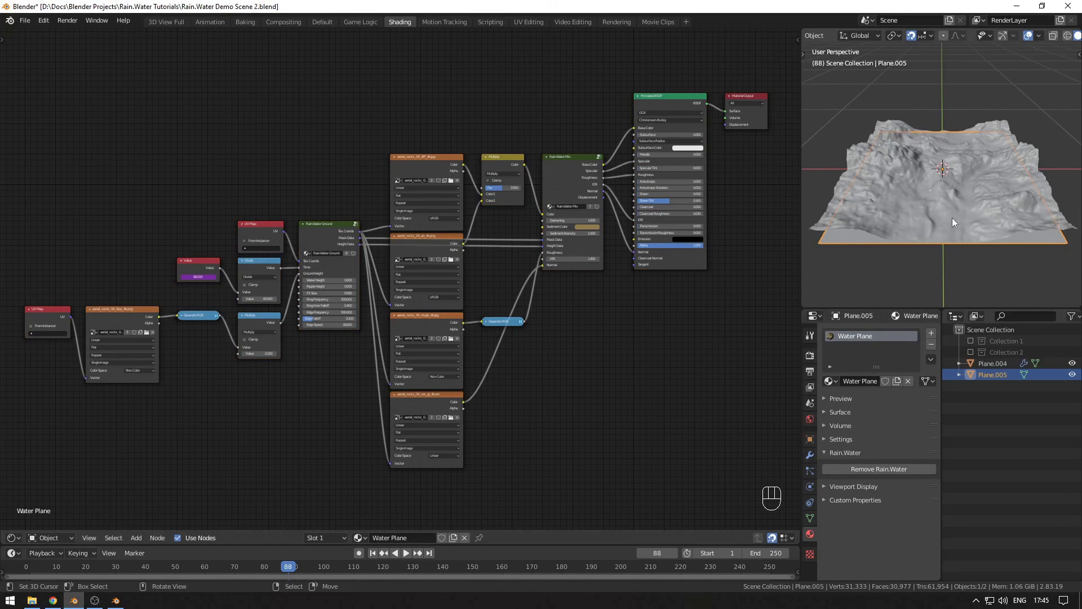
ctrl+middle_drag(933, 225, 939, 204)
key(alt+a)
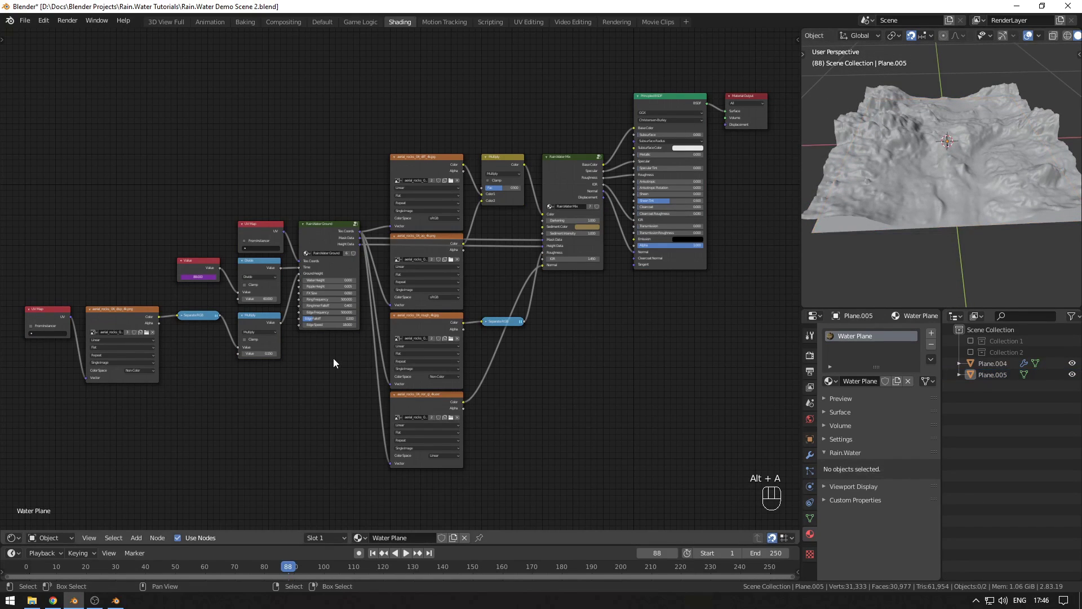
Step: Select the Rain.Water Ground node and the water plane, and turn off viewport snapping
scroll(333, 357, up, 1)
middle_drag(334, 358, 416, 350)
click(410, 211)
key(KP_Decimal)
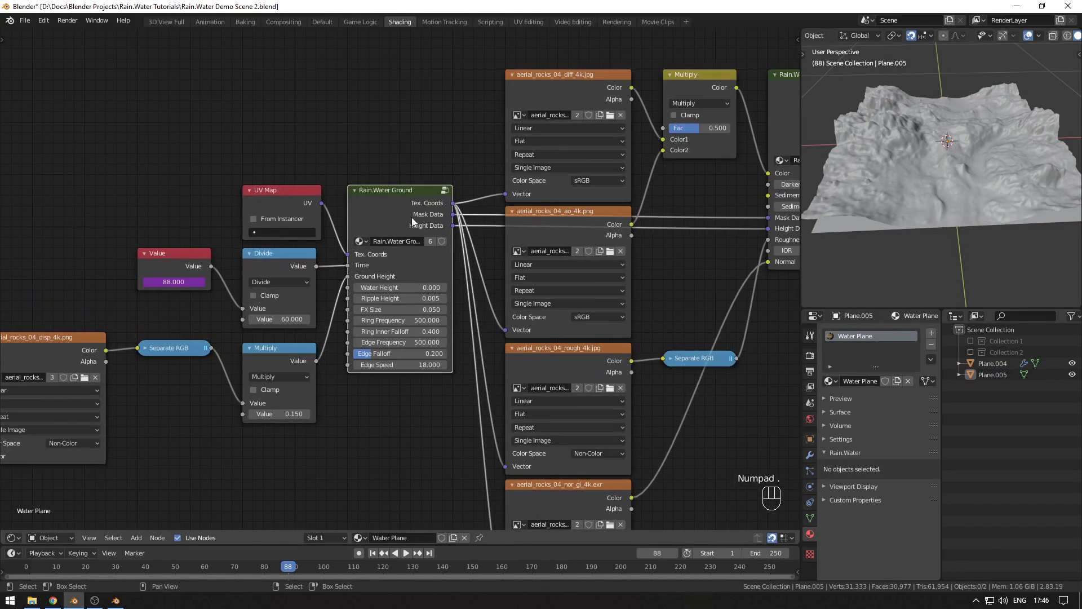
click(849, 232)
scroll(844, 228, down, 2)
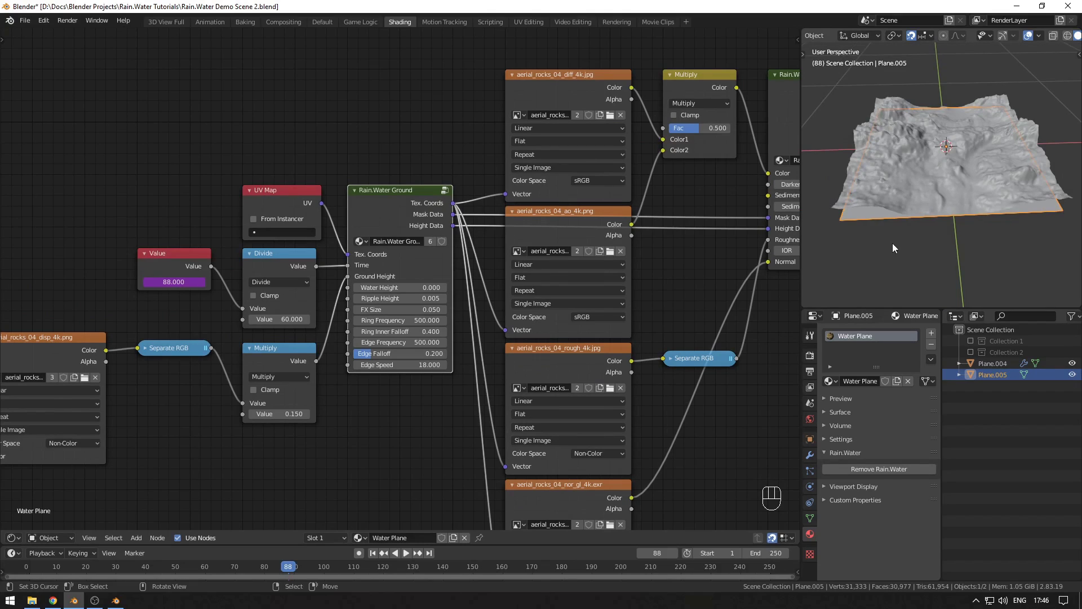
middle_drag(892, 242, 898, 219)
key(g)
key(z)
key(shift+Tab)
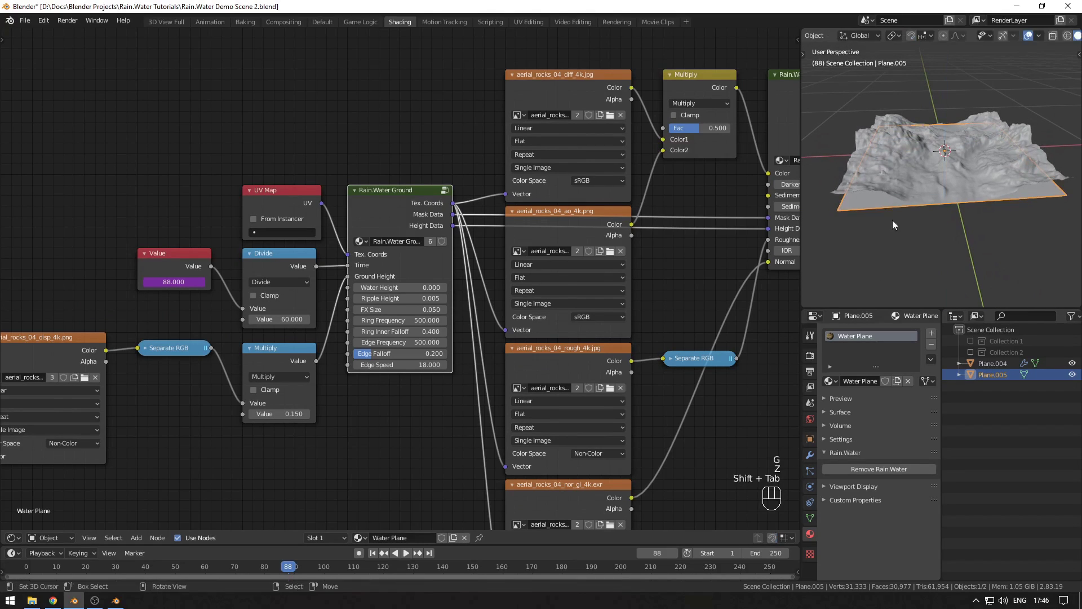
key(g)
key(g)
key(z)
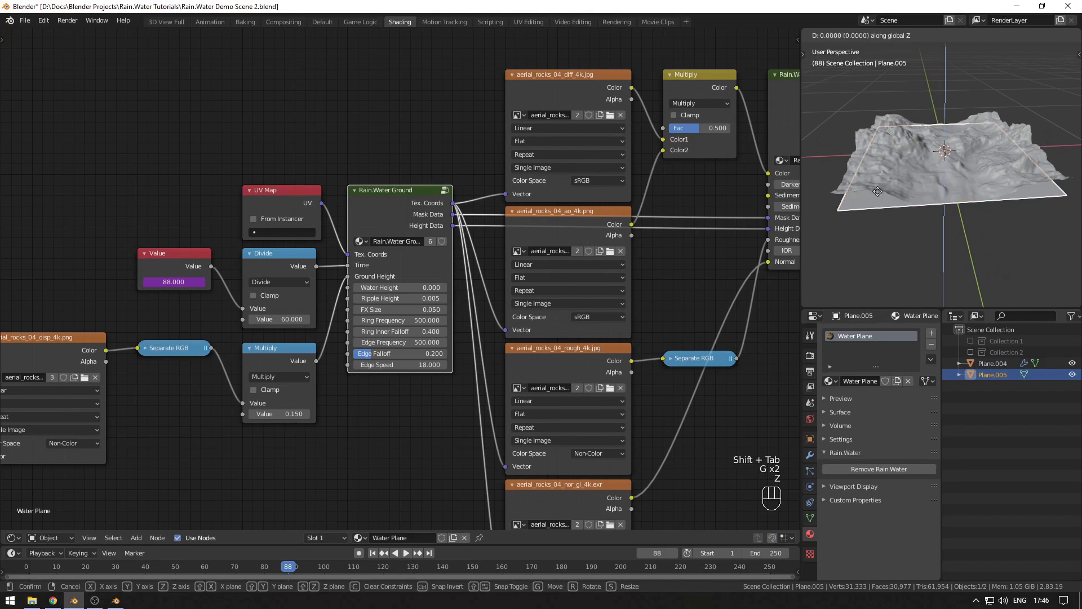
right_click(888, 149)
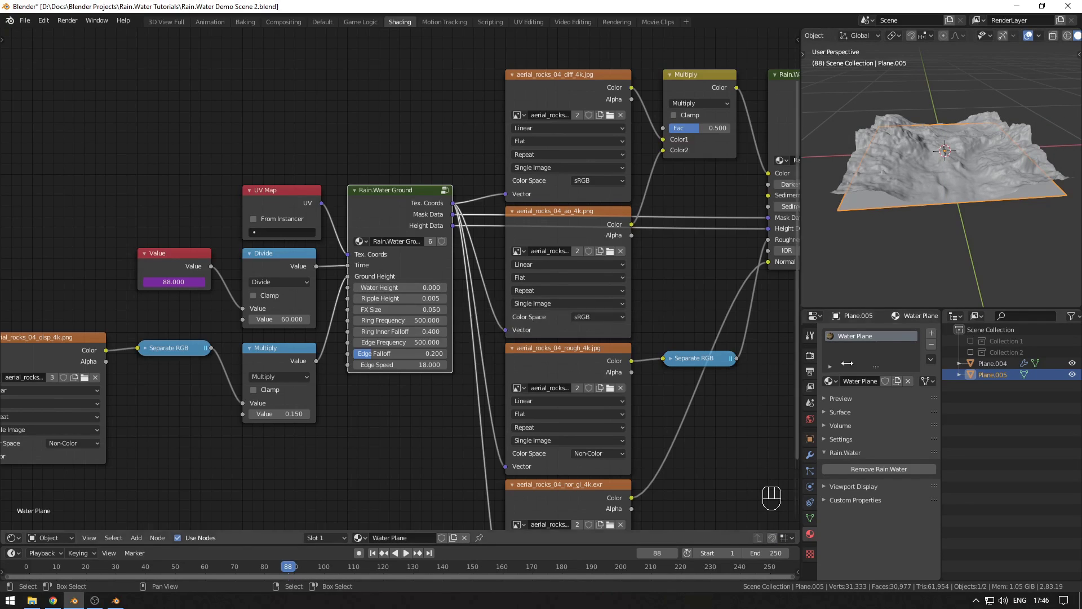
Step: Copy the water plane's Z location as a new driver and paste it onto the Rain.Water Ground node's Water Height
middle_drag(894, 238, 879, 220)
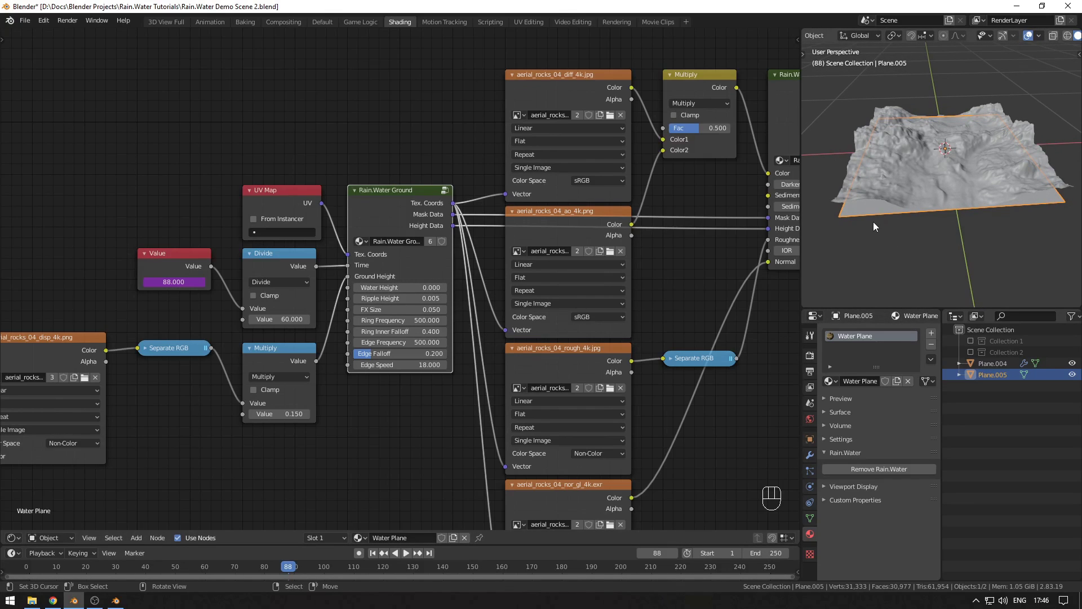
click(810, 439)
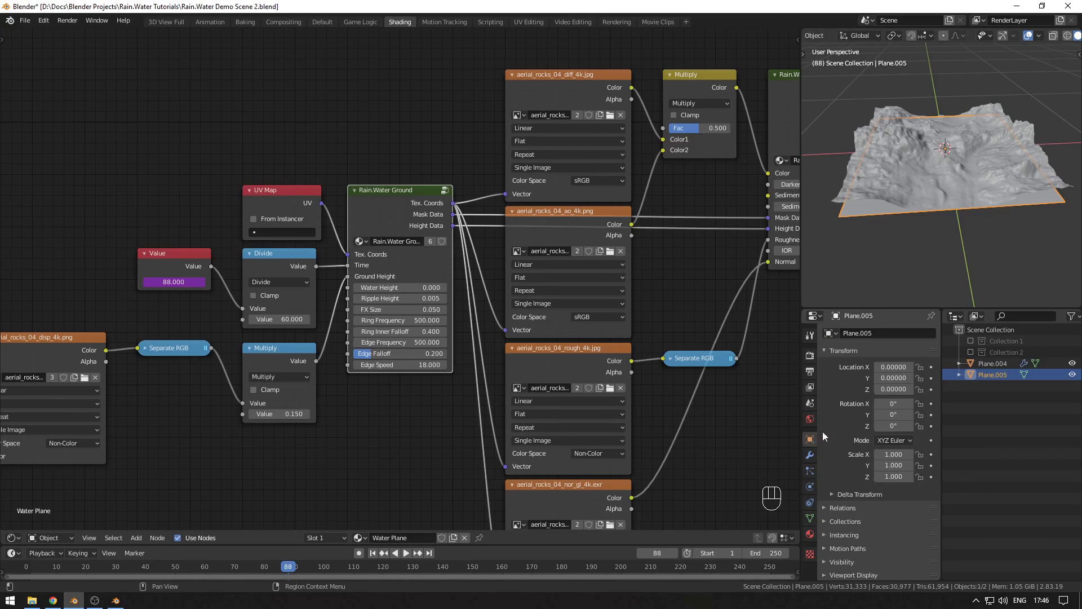
right_click(891, 388)
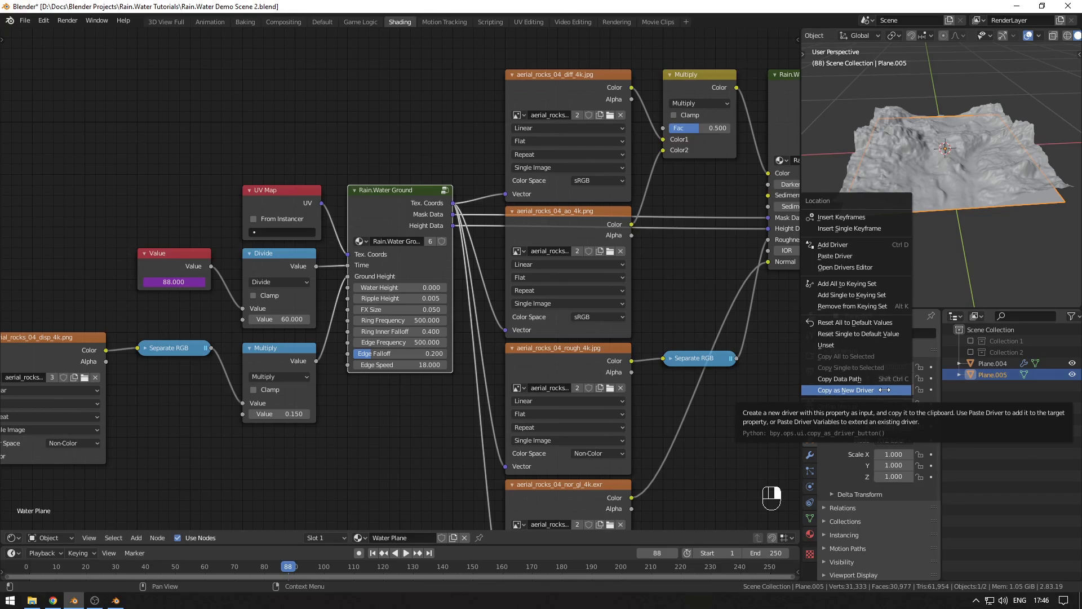
click(884, 390)
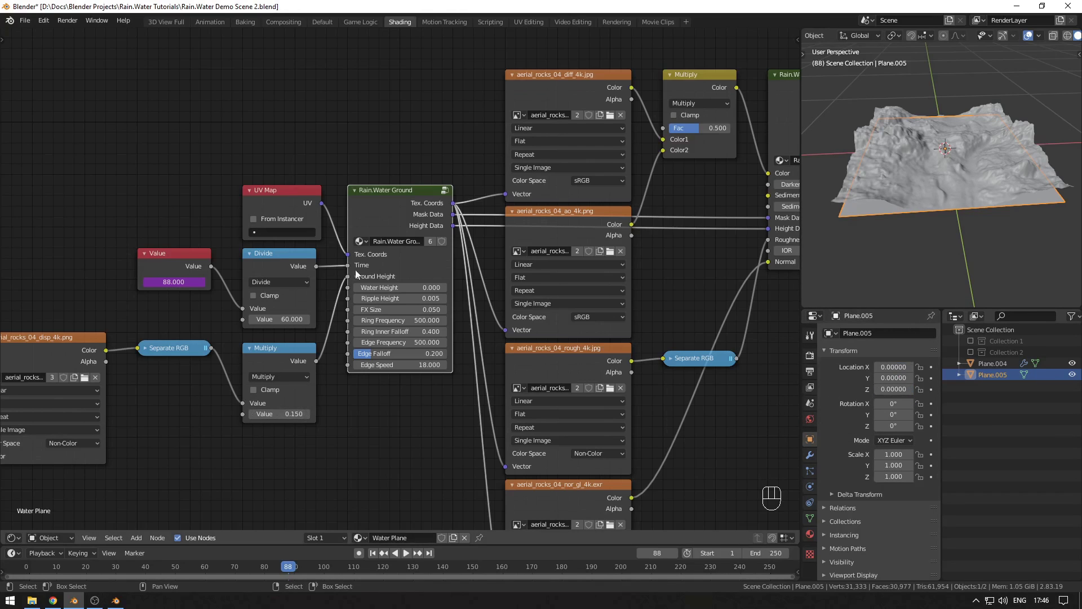
right_click(399, 288)
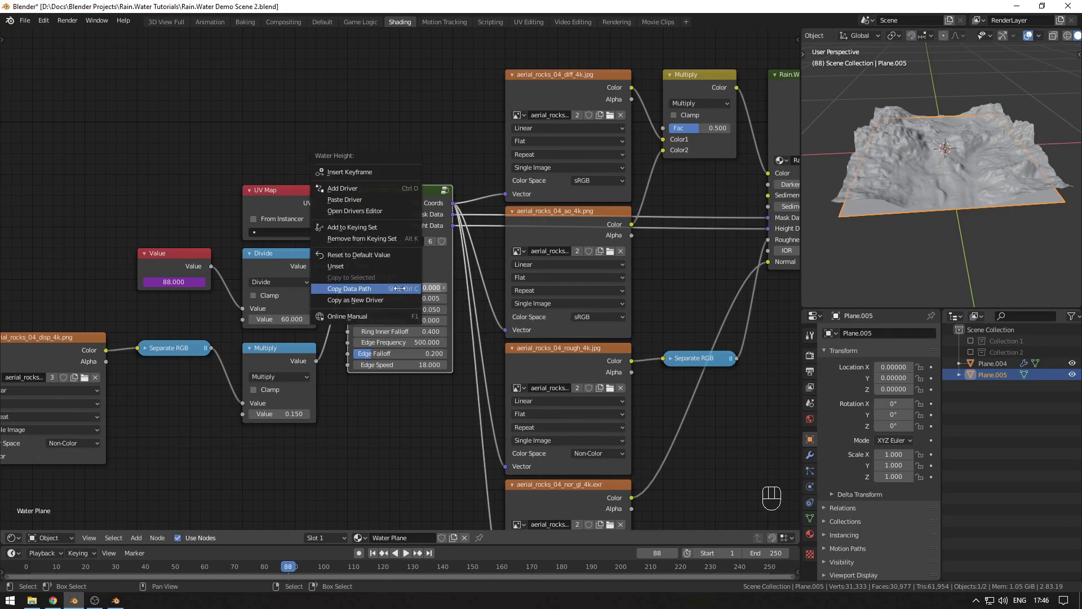
click(374, 199)
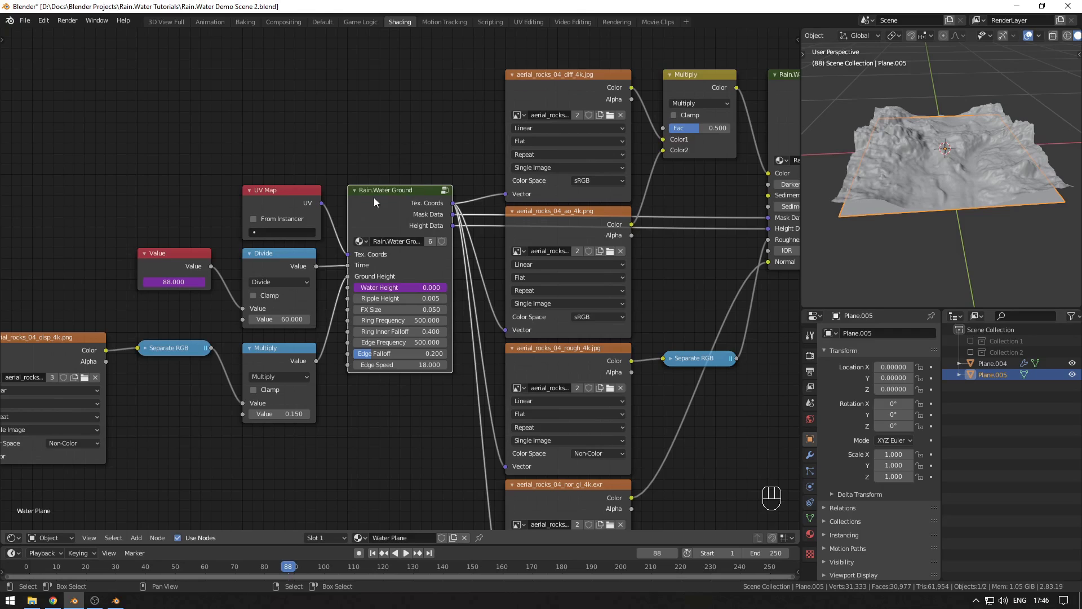
Step: Paste the same driver onto Water Height in the Rain.Water Ground node of the terrain's material
click(858, 178)
right_click(394, 288)
click(395, 289)
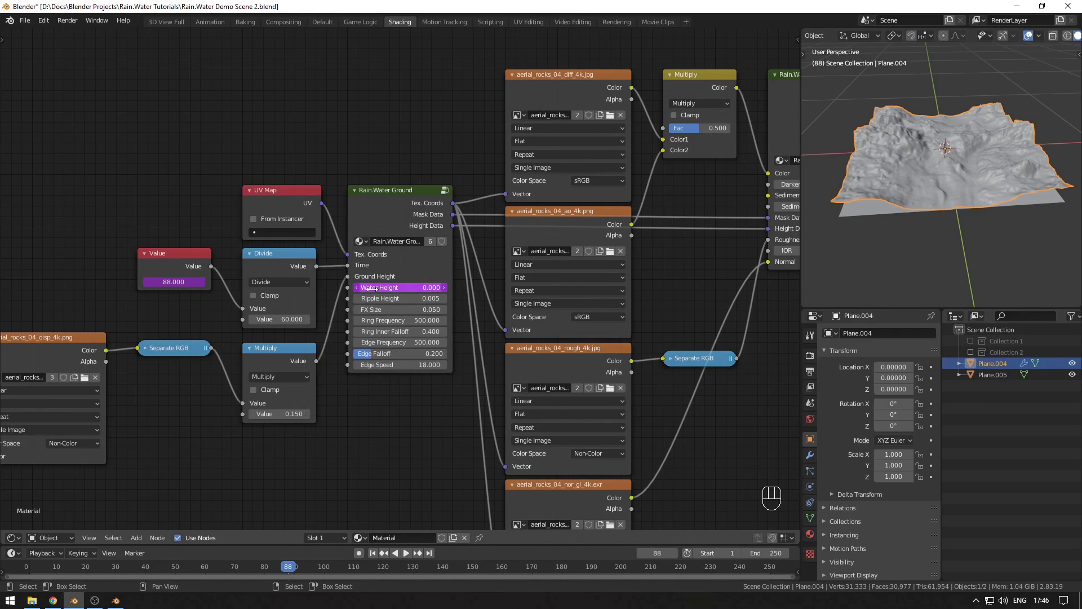
Step: Switch the viewport to material preview shading, deselect everything, and play the animation to inspect the terrain
key(z)
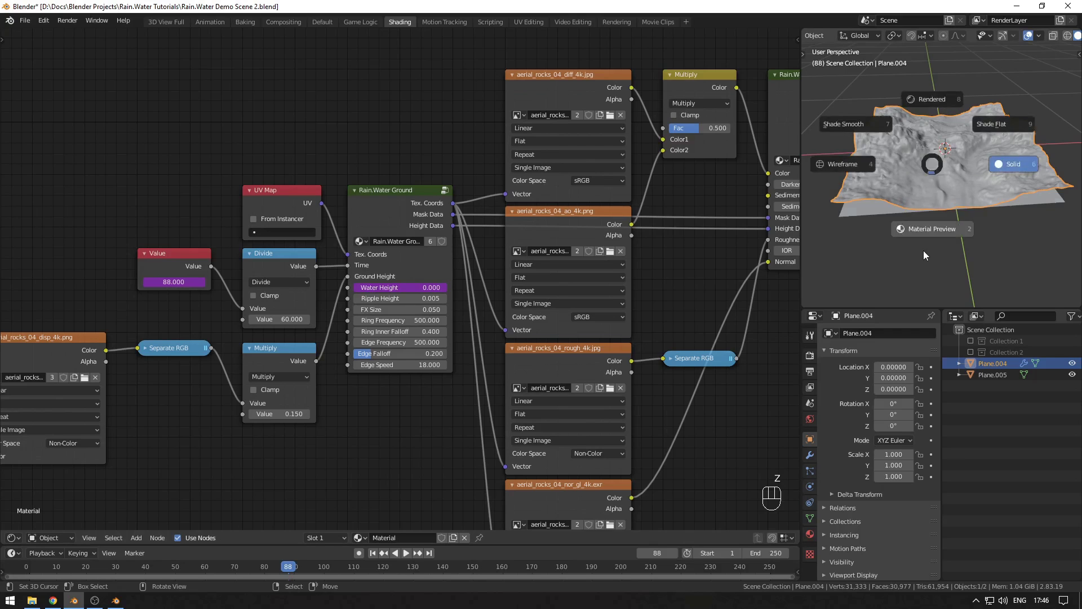
click(923, 250)
middle_drag(931, 248, 932, 242)
key(alt+a)
scroll(932, 243, up, 5)
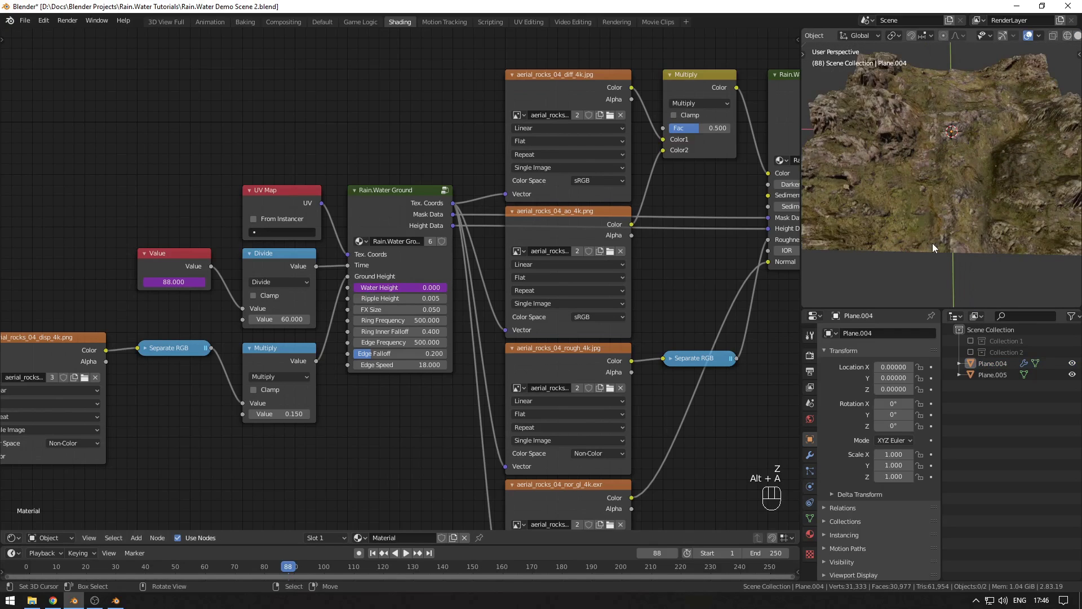
key(space)
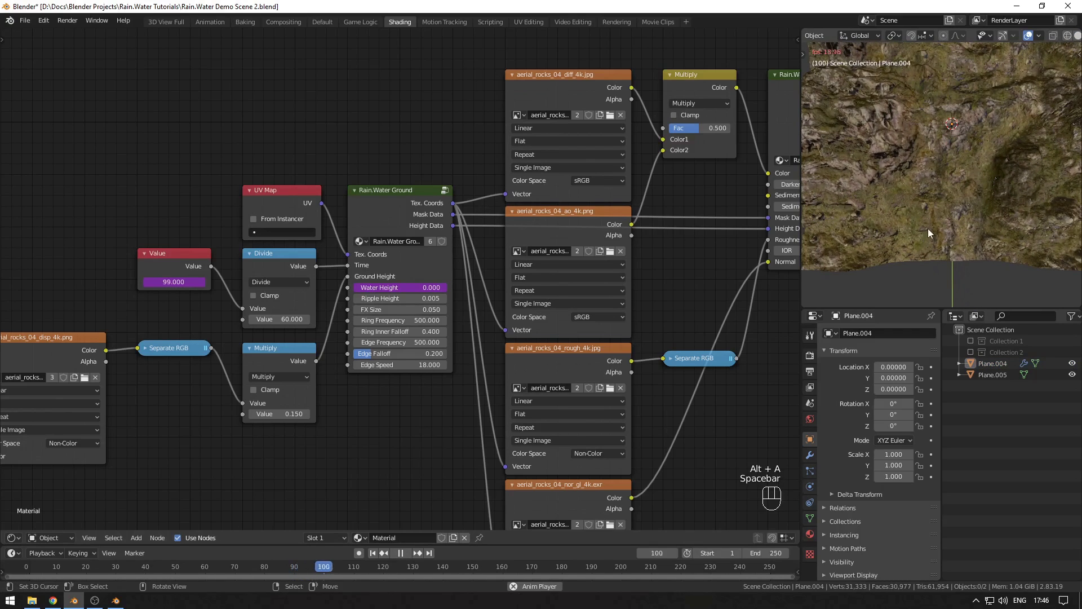
middle_drag(955, 166, 914, 178)
key(space)
key(space)
Step: Raise the water plane along the Z axis by about 0.113
click(905, 166)
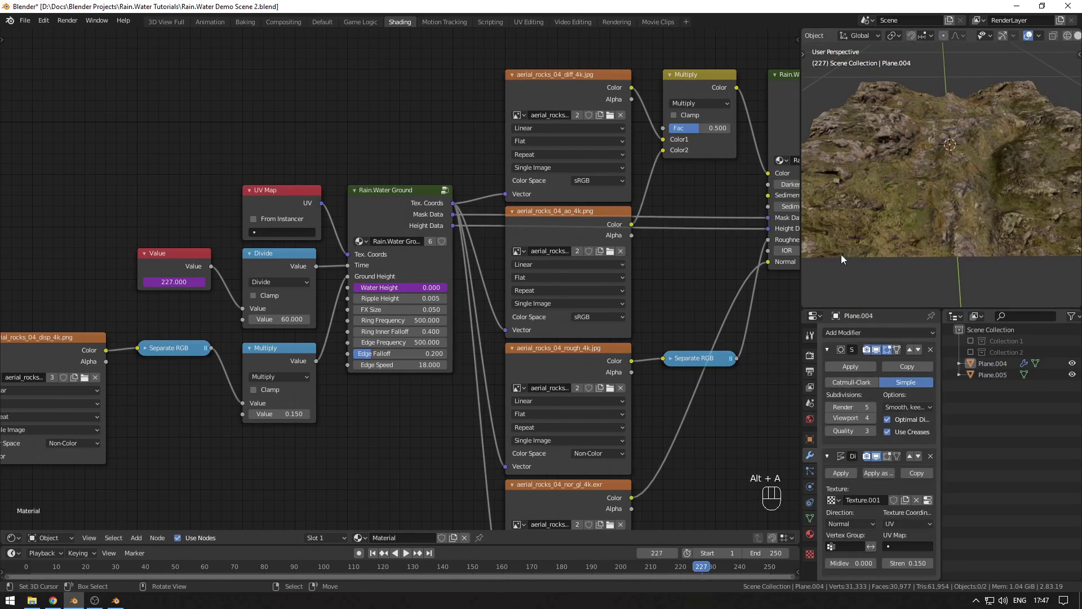
key(g)
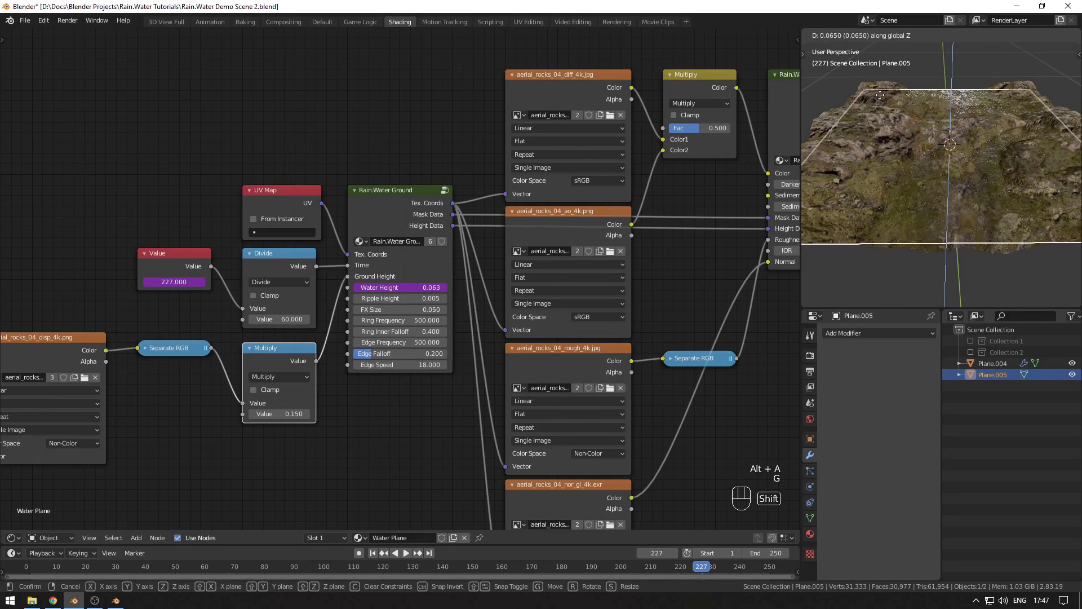
click(901, 262)
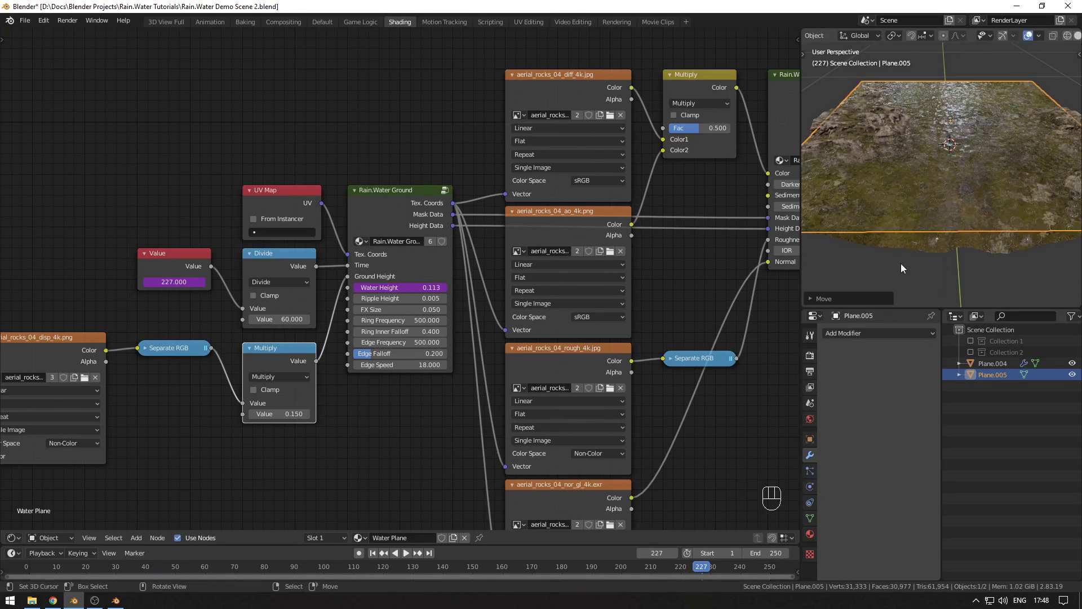
Step: Play the animation to examine the ripples on the raised water plane, and deselect the plane
middle_drag(900, 263, 951, 189)
scroll(931, 238, up, 3)
key(space)
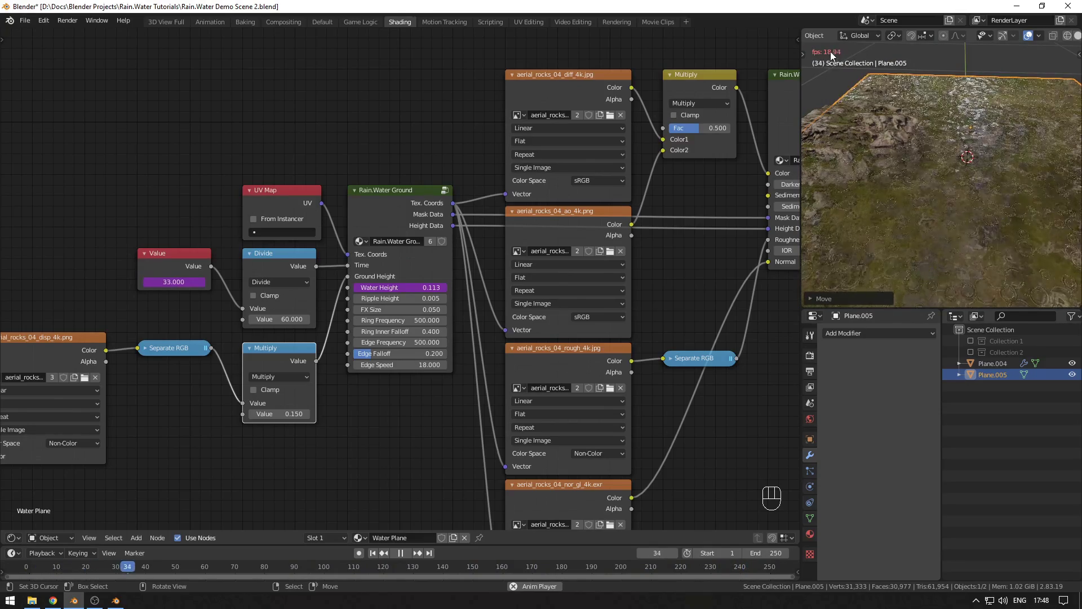
key(space)
shift+middle_drag(934, 194, 922, 163)
scroll(914, 178, down, 2)
key(alt+a)
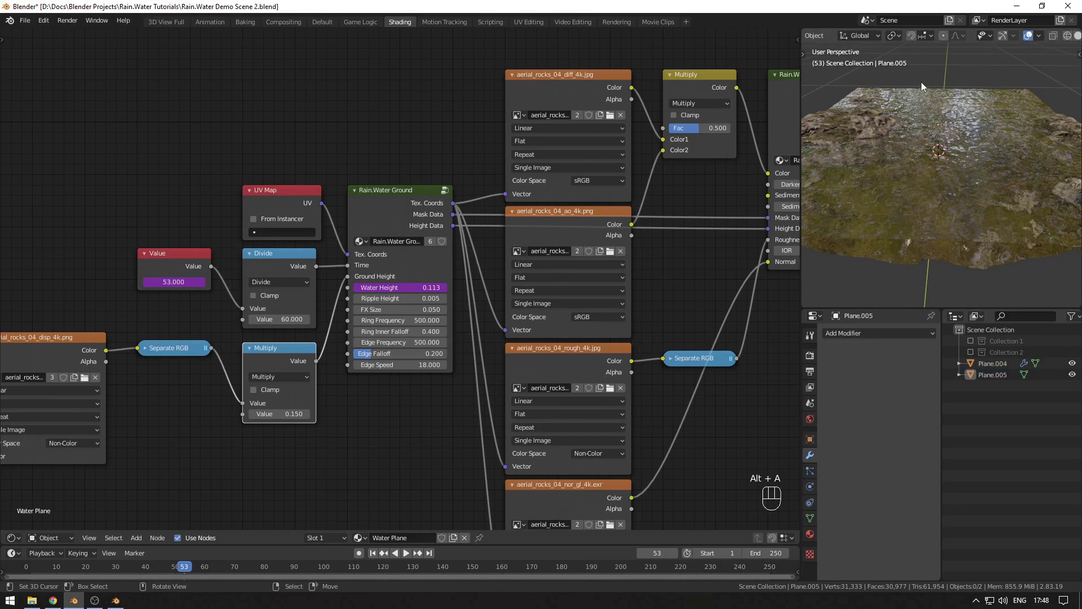
Step: In the Water Plane material, cut the Specular, Roughness and IOR links between Rain.Water Mix and the Principled BSDF
click(920, 96)
scroll(513, 292, down, 1)
scroll(511, 285, down, 2)
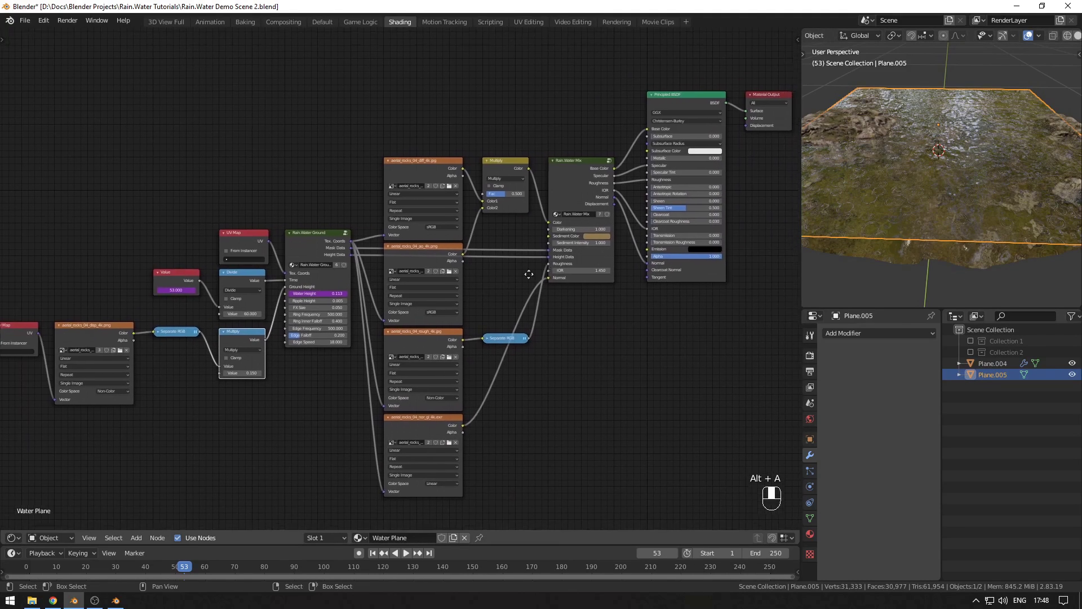
middle_drag(524, 276, 473, 256)
scroll(512, 279, up, 3)
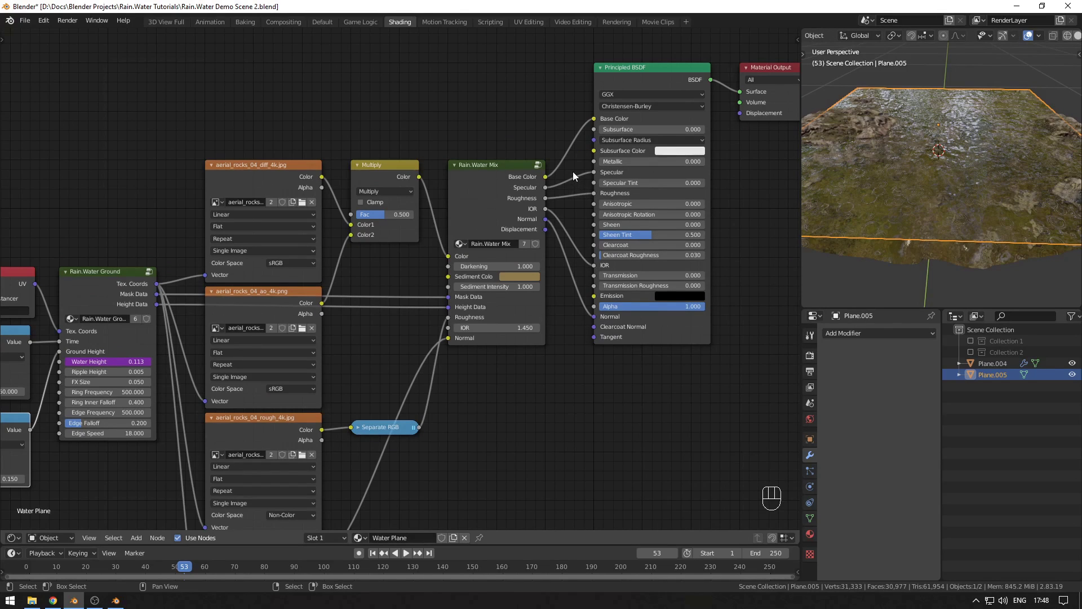
ctrl+right_drag(573, 174, 579, 265)
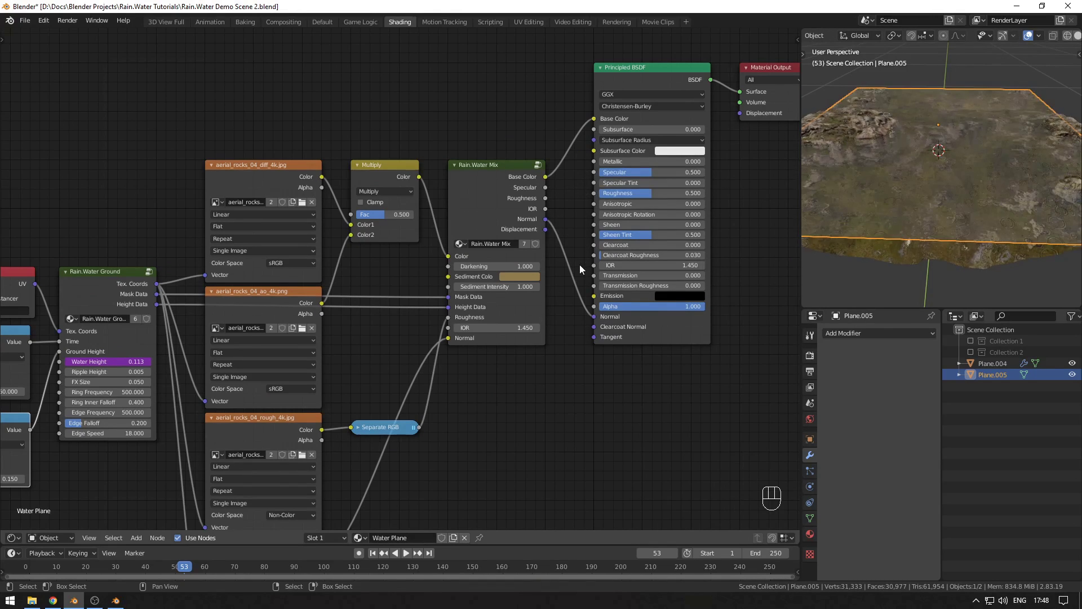
Step: On the Water Plane material's Principled BSDF, set Specular to 0.255, Roughness to 0.005 and IOR to 1.333
double_click(654, 171)
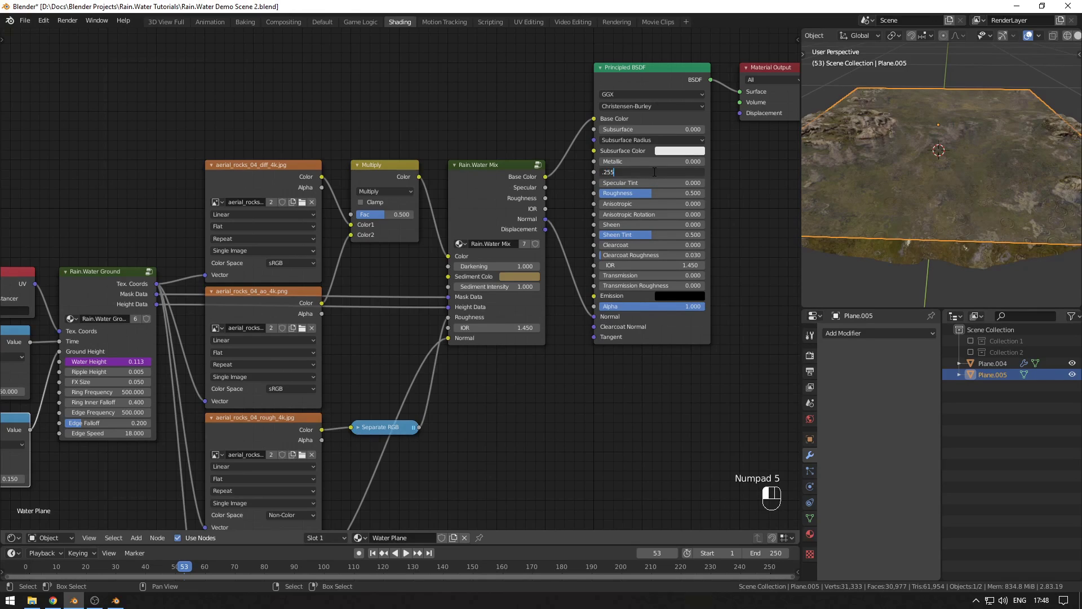
key(Return)
double_click(648, 194)
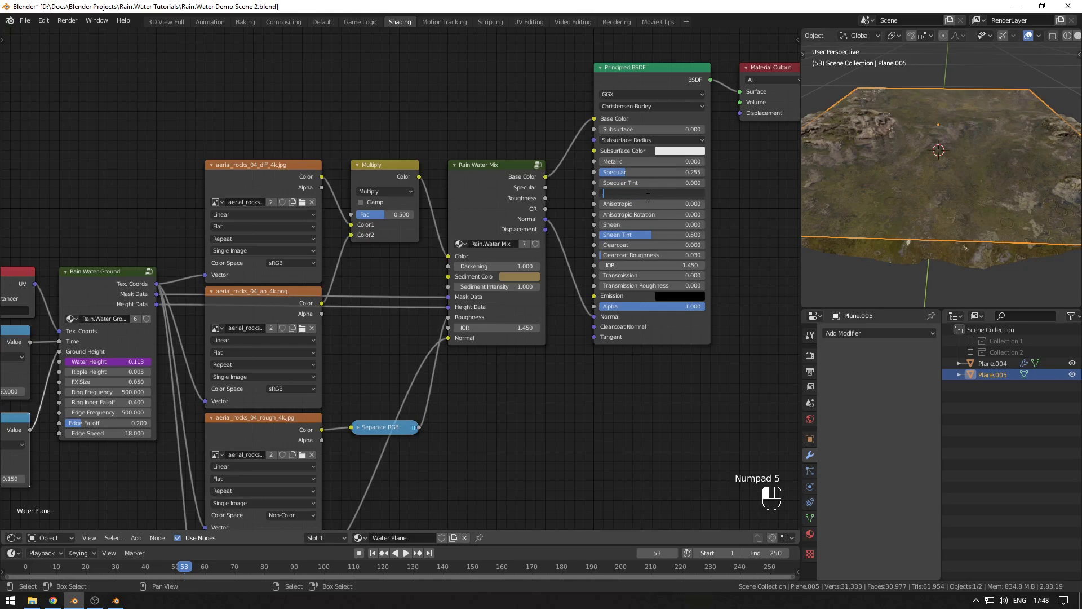
text(.005)
key(Return)
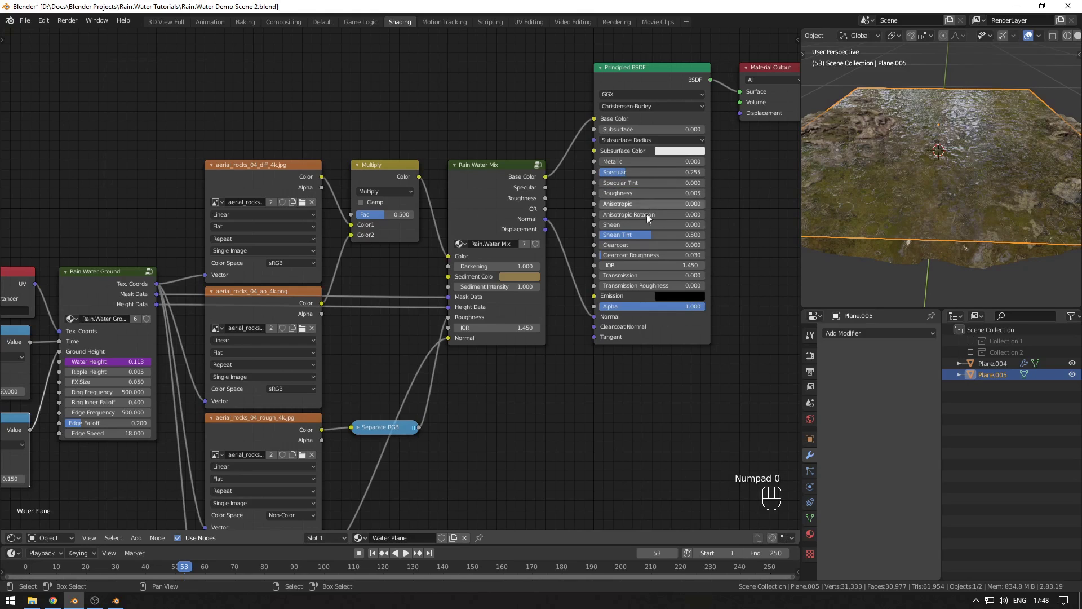
double_click(641, 265)
text(1)
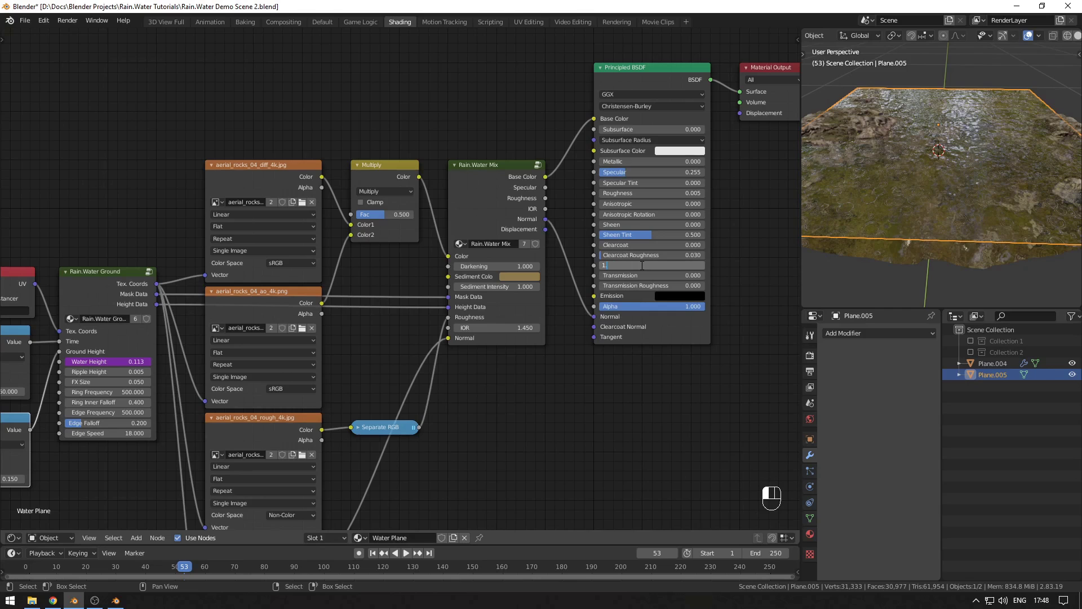
text(.333)
key(Return)
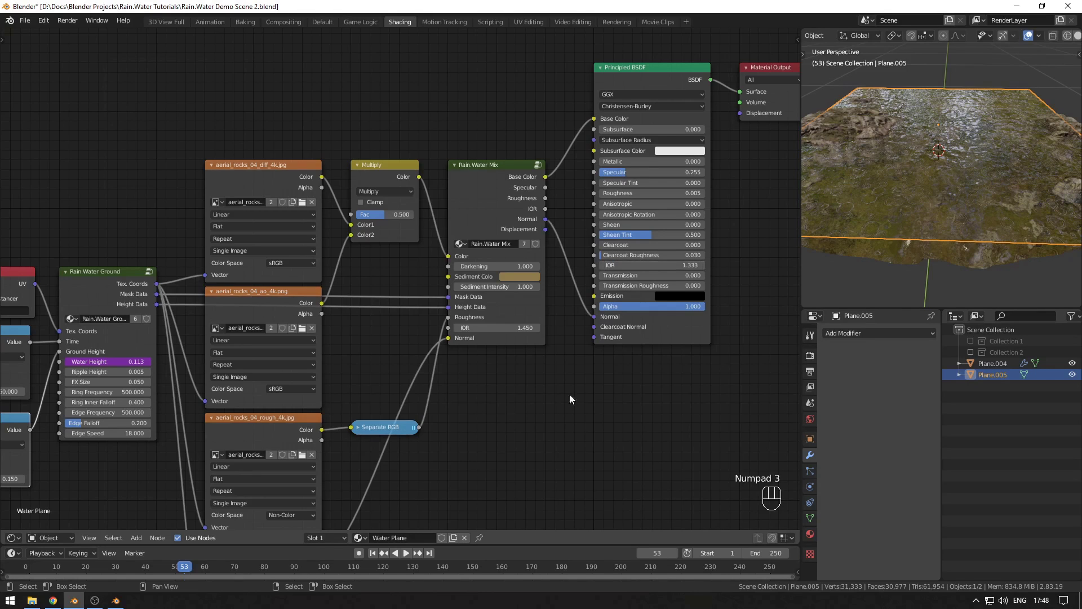
Step: Disconnect the normal texture from Rain.Water Mix's Normal input and mute the aerial_rocks normal image node
scroll(561, 404, down, 2)
middle_drag(561, 403, 590, 280)
scroll(583, 286, up, 1)
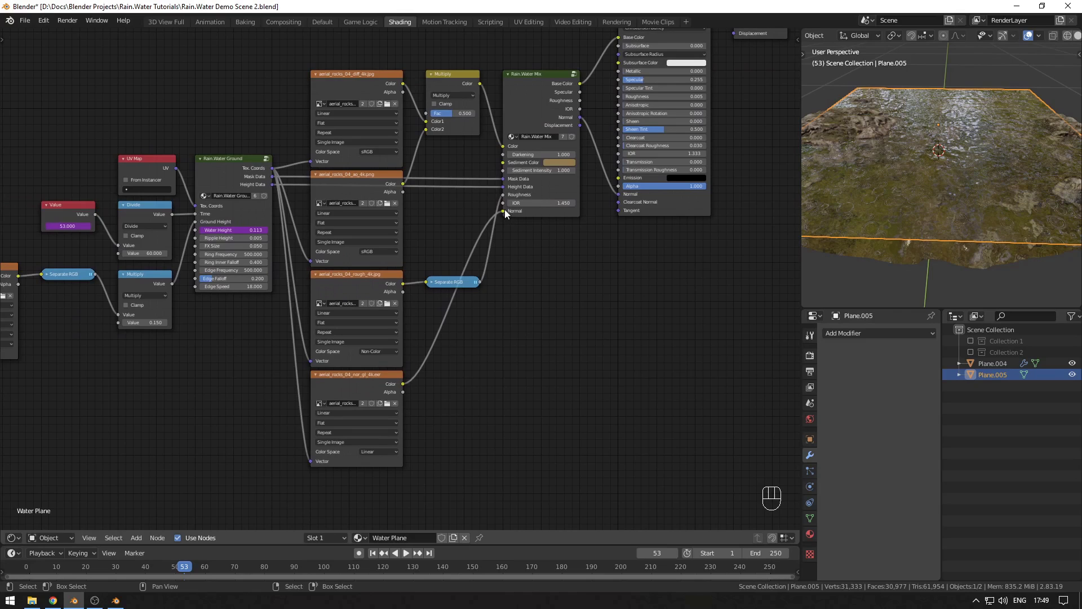
drag(502, 210, 533, 339)
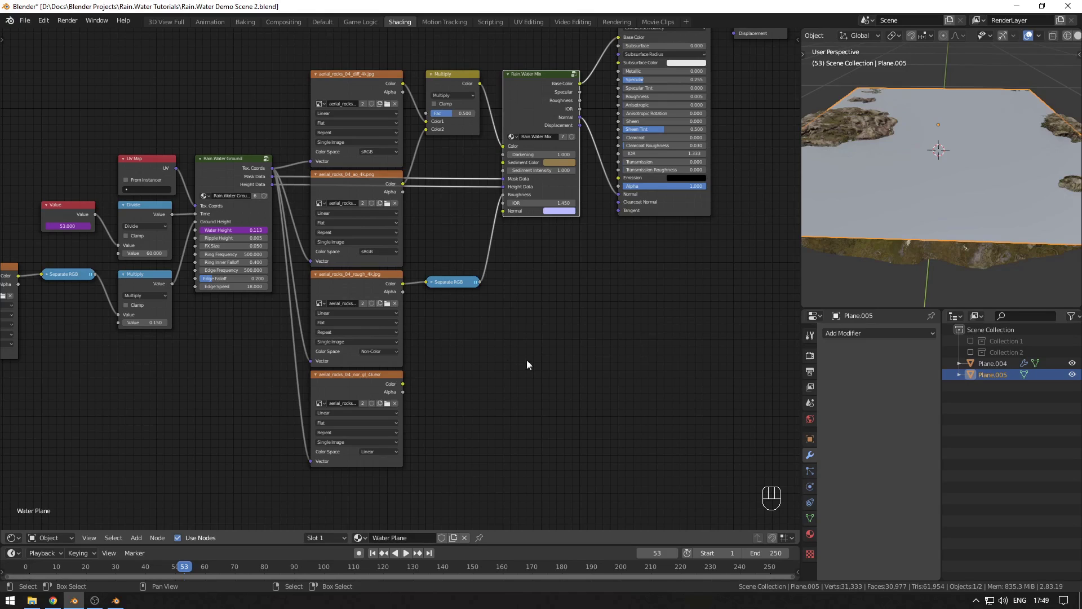
click(357, 381)
key(m)
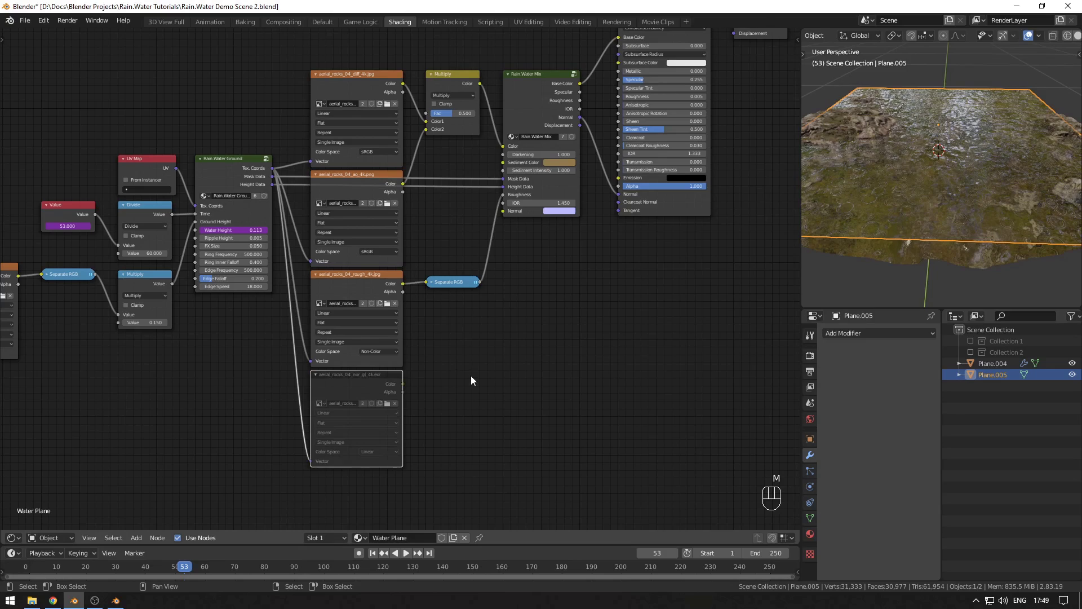
scroll(450, 374, down, 1)
middle_drag(450, 378, 518, 398)
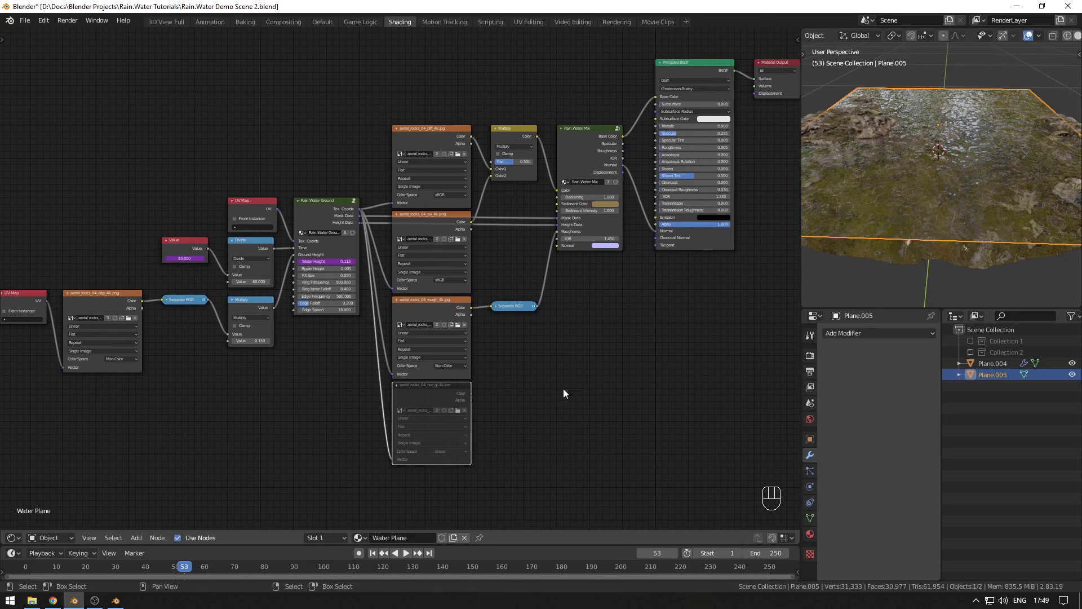
Step: Select the terrain plane and, in its material, cut the Normal link between Rain.Water Mix and the Principled BSDF
click(911, 255)
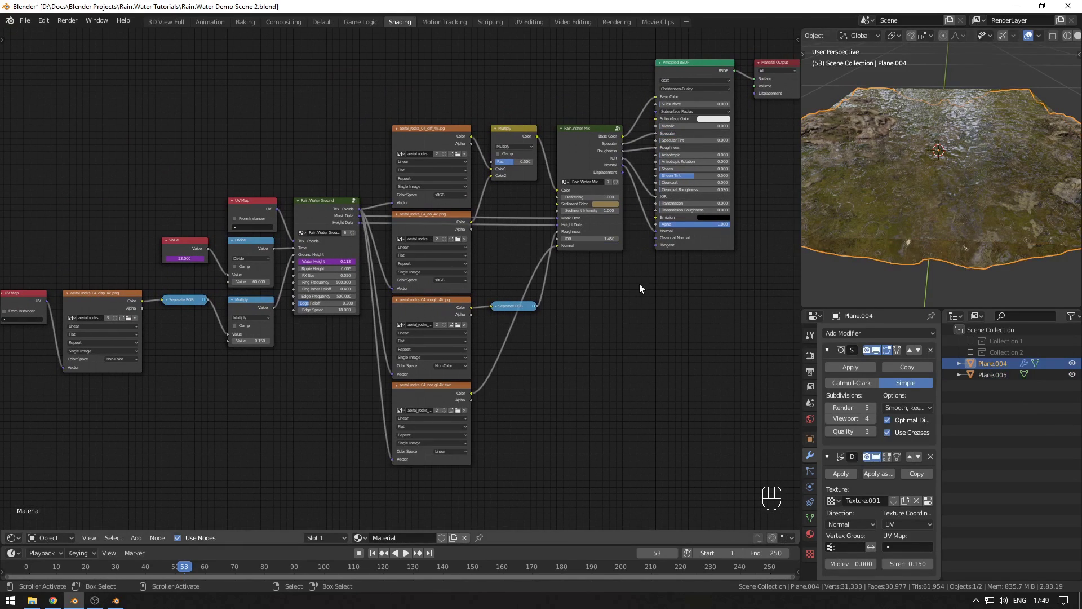
middle_drag(639, 283, 612, 285)
key(alt+a)
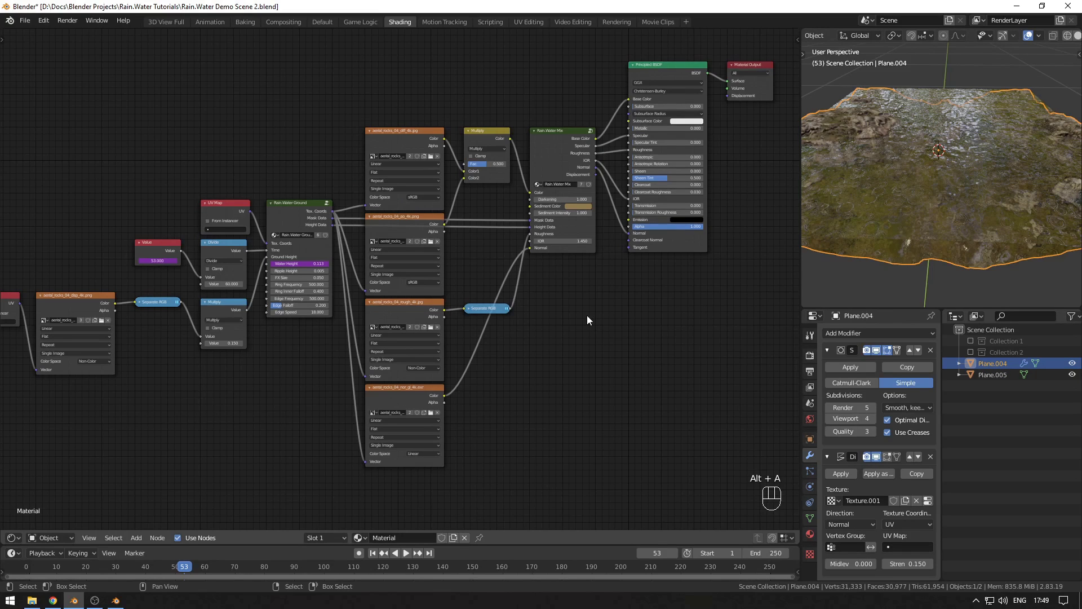
scroll(601, 315, up, 2)
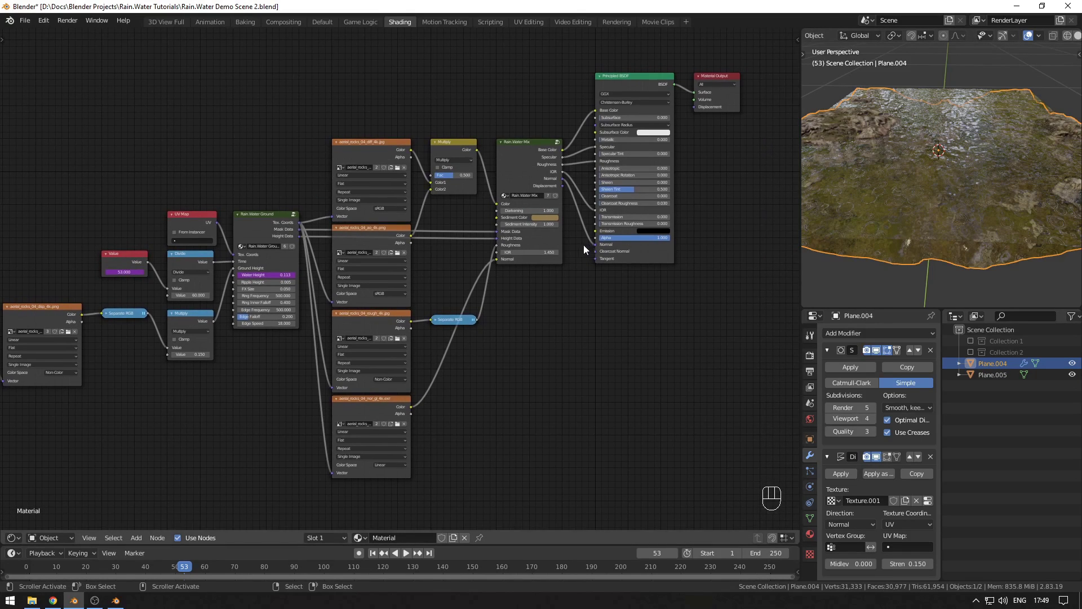
scroll(583, 245, down, 1)
middle_drag(582, 246, 546, 268)
middle_drag(556, 310, 541, 299)
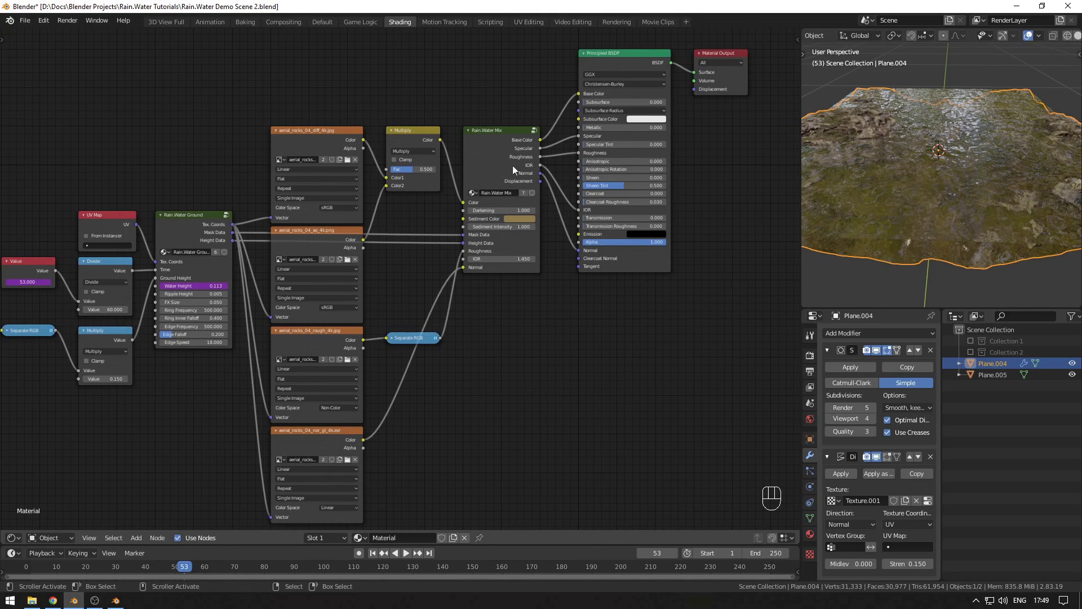
scroll(543, 288, up, 1)
middle_drag(542, 287, 542, 229)
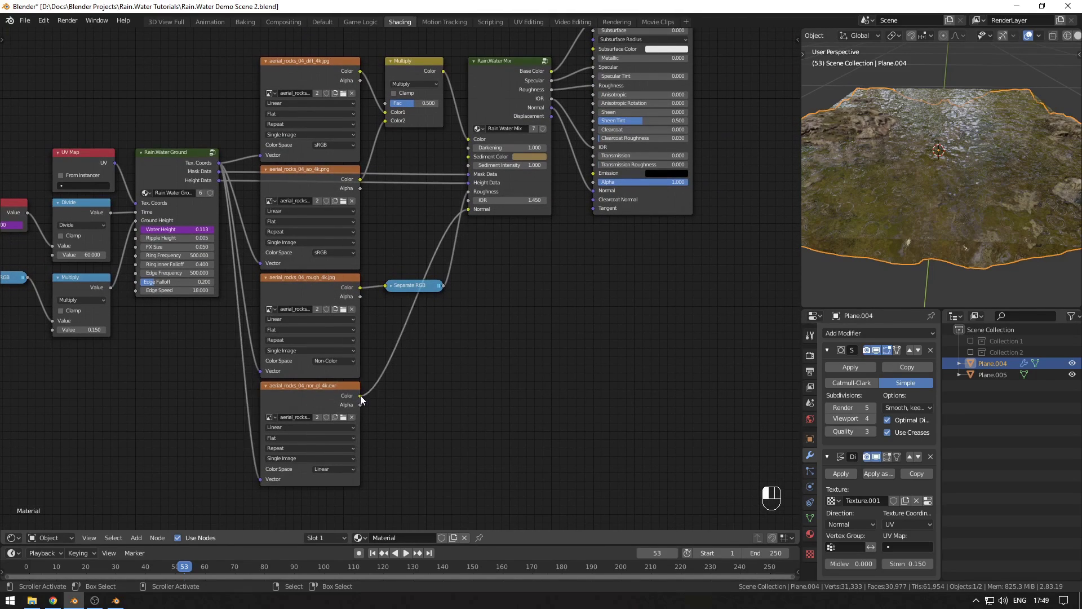
drag(360, 396, 532, 279)
key(alt+a)
key(shift+a)
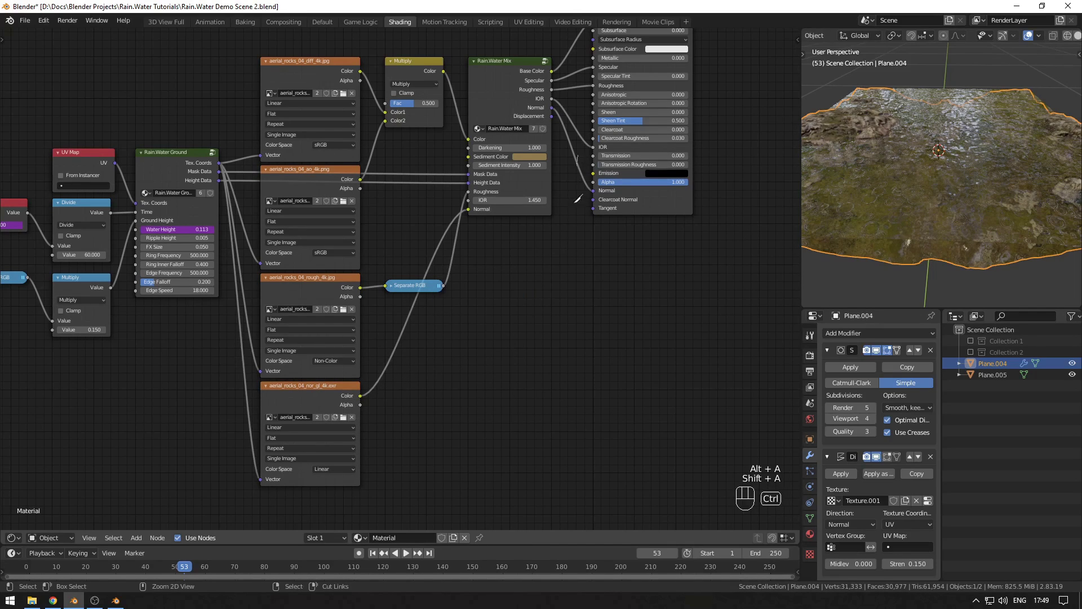
Step: Add a Normal Map node and place it just below Rain.Water Mix with node snapping enabled
key(shift+a)
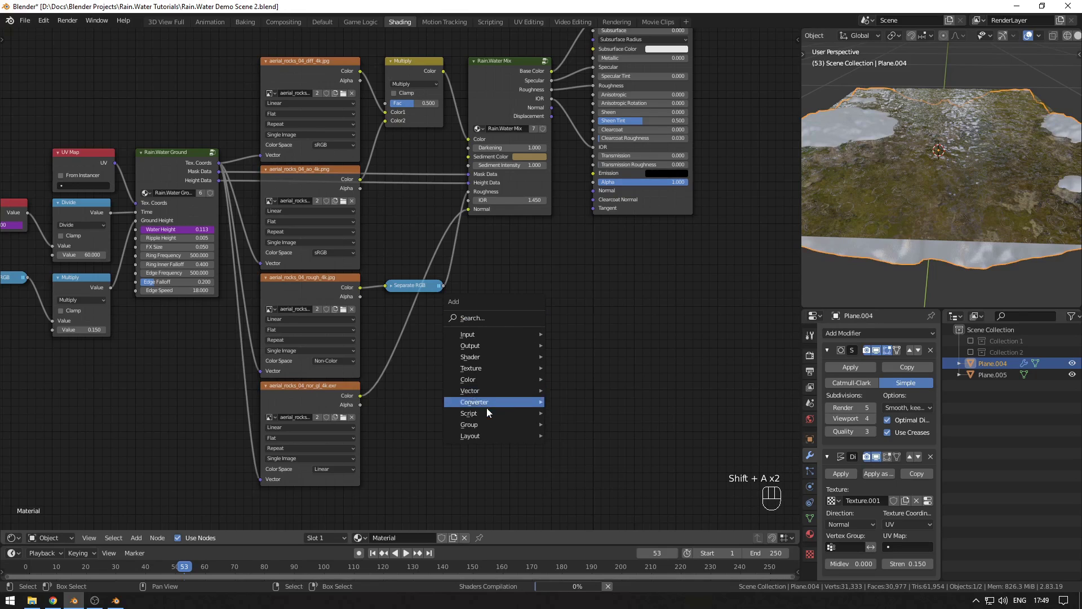
mouse_move(490, 393)
click(585, 440)
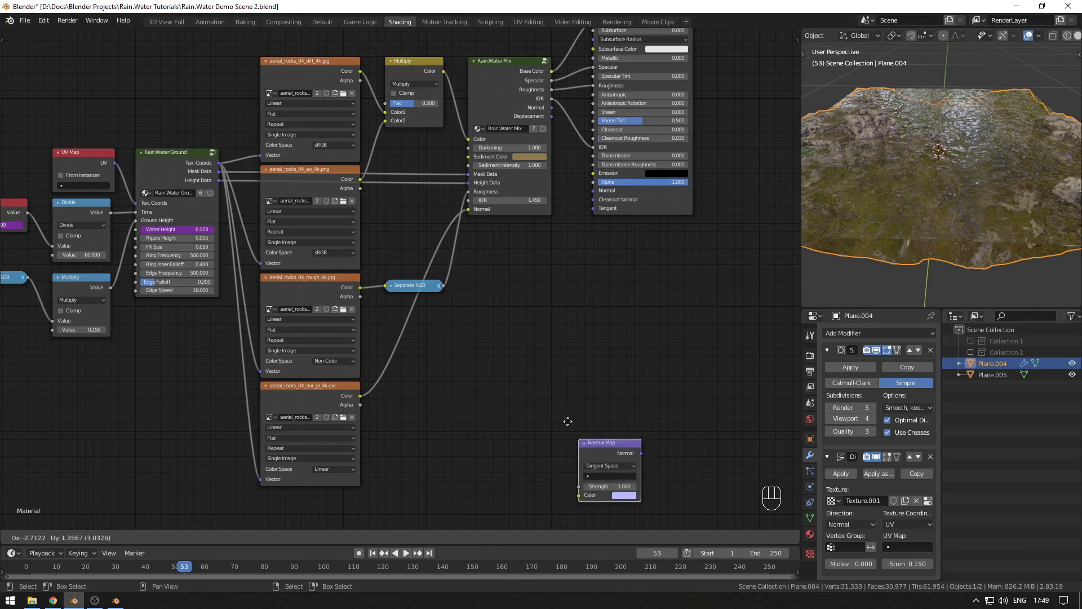
key(shift+Tab)
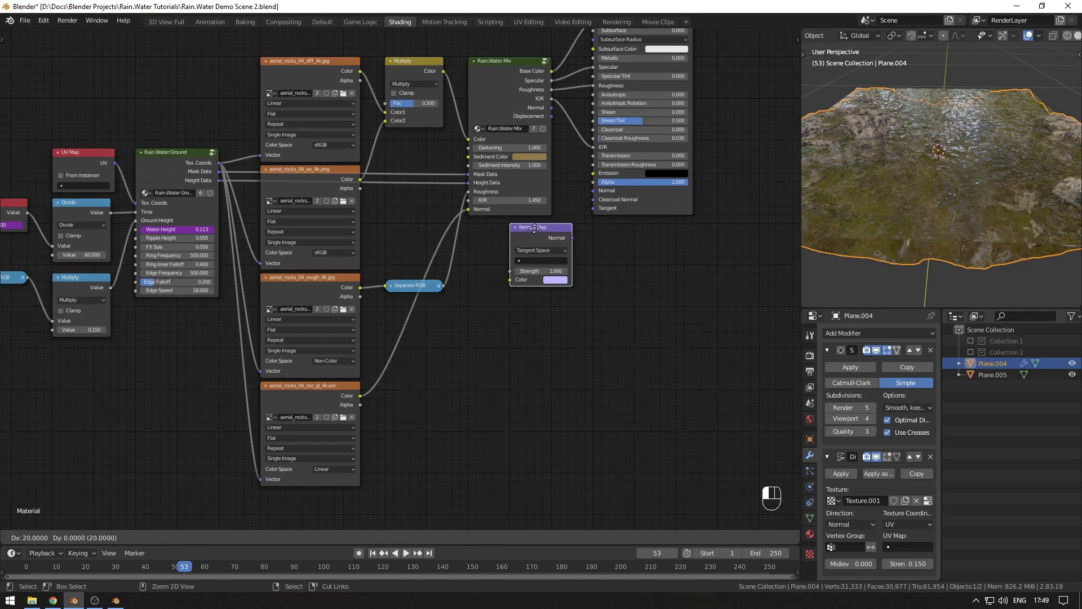
click(517, 225)
Step: Connect the normal texture's Color to the Normal Map node and its Normal output to the Principled BSDF's Normal input
drag(359, 395, 511, 280)
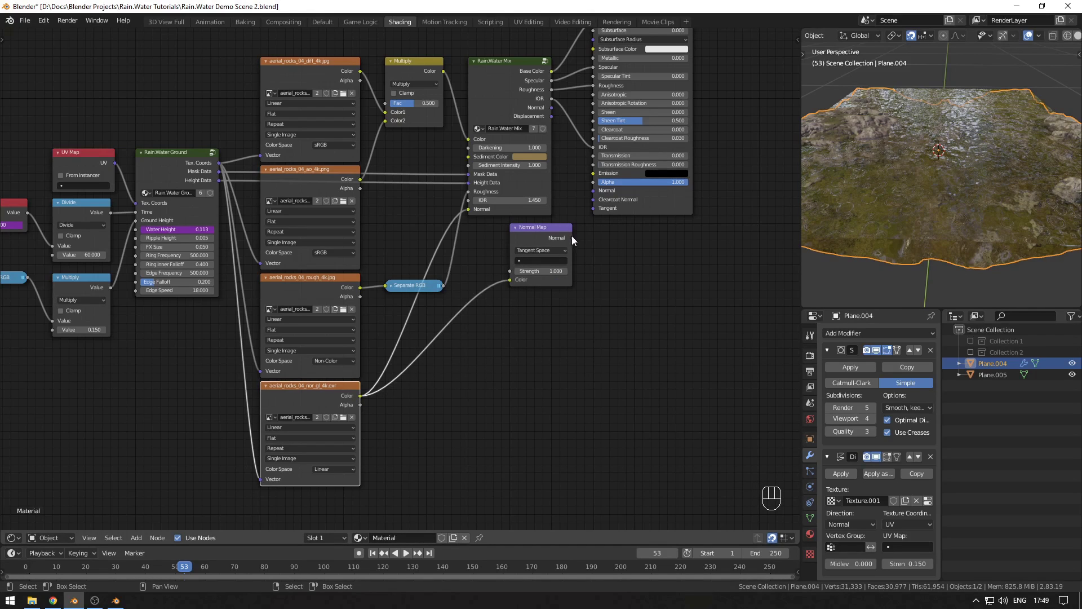
drag(573, 237, 597, 193)
middle_drag(900, 209, 921, 182)
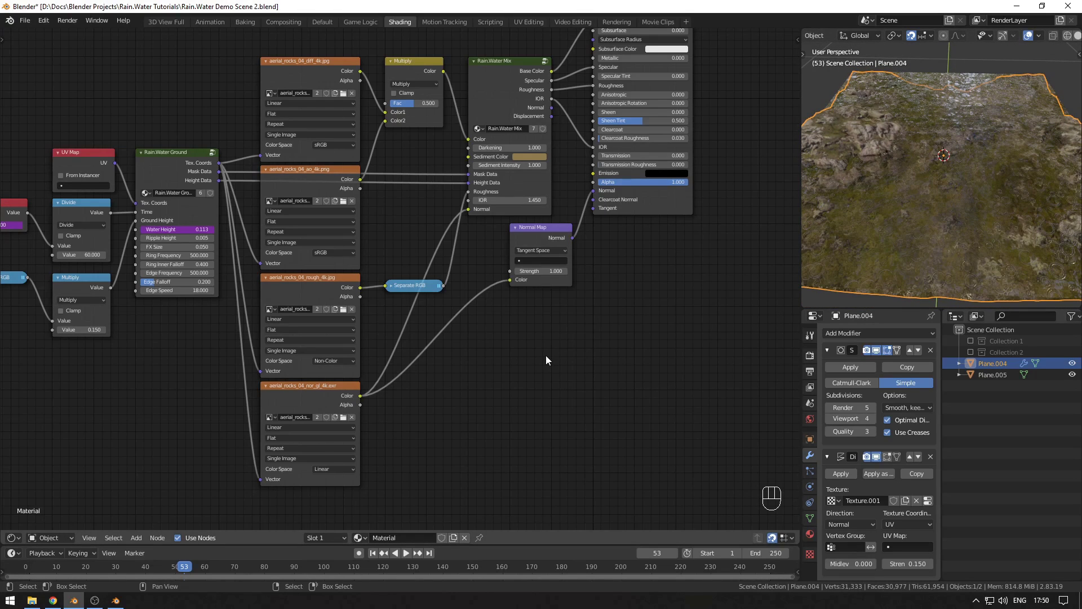
Step: Move the UV Map node up and reroute the four texture Vector links from Rain.Water Ground's Tex. Coords output to the UV Map output
middle_drag(467, 309, 661, 362)
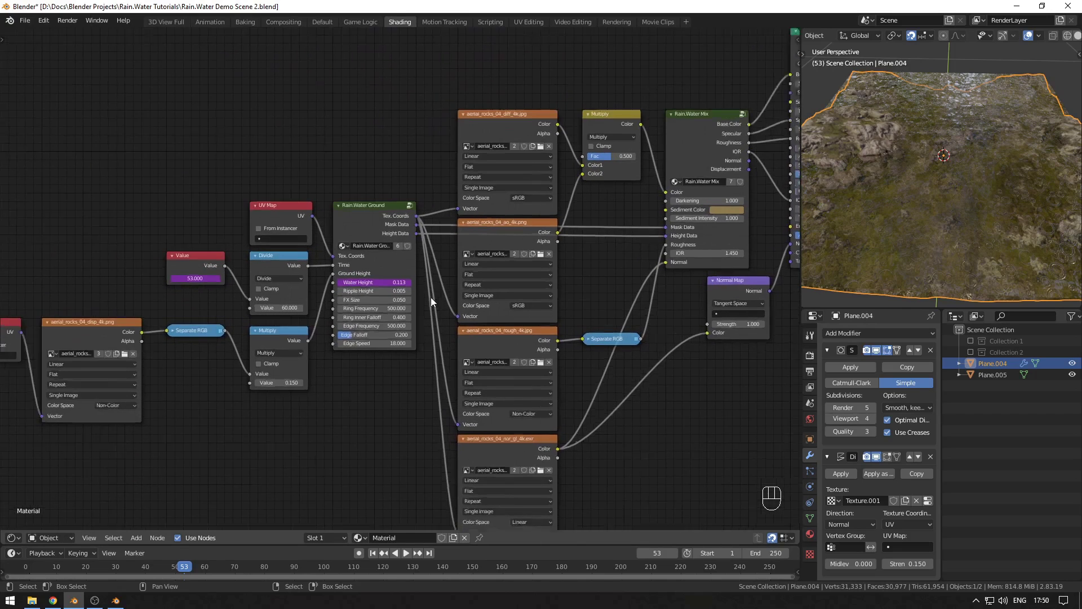
scroll(431, 296, up, 2)
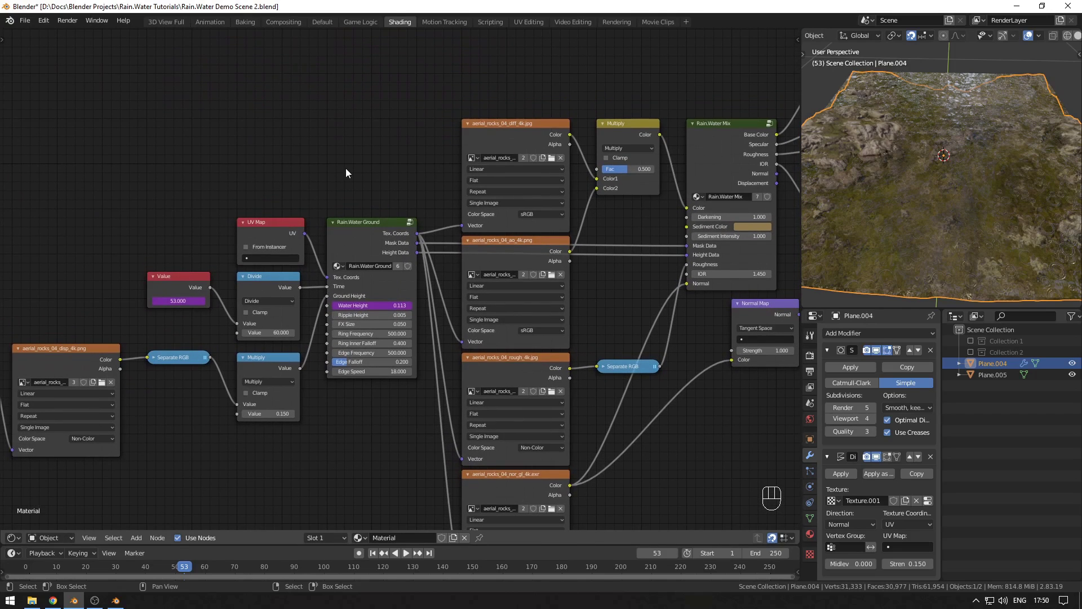
click(366, 221)
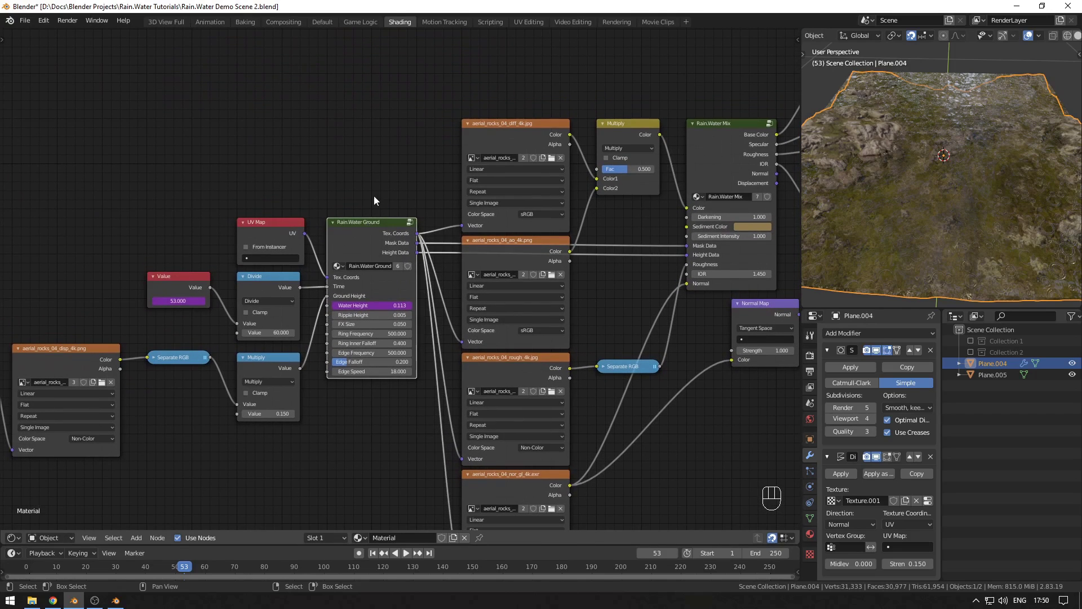
middle_drag(374, 198, 365, 217)
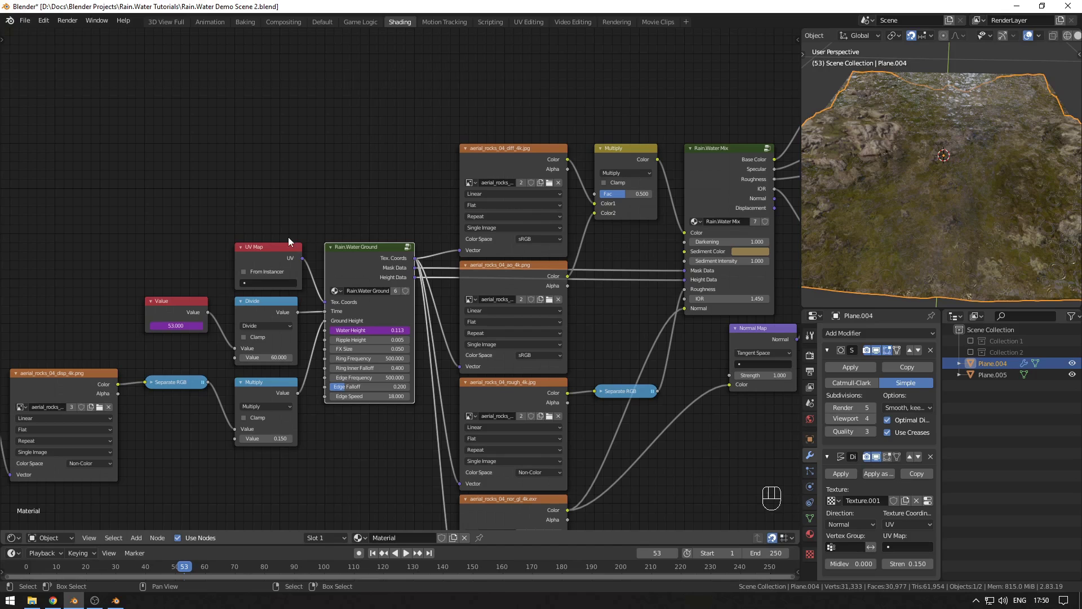
drag(270, 256, 270, 203)
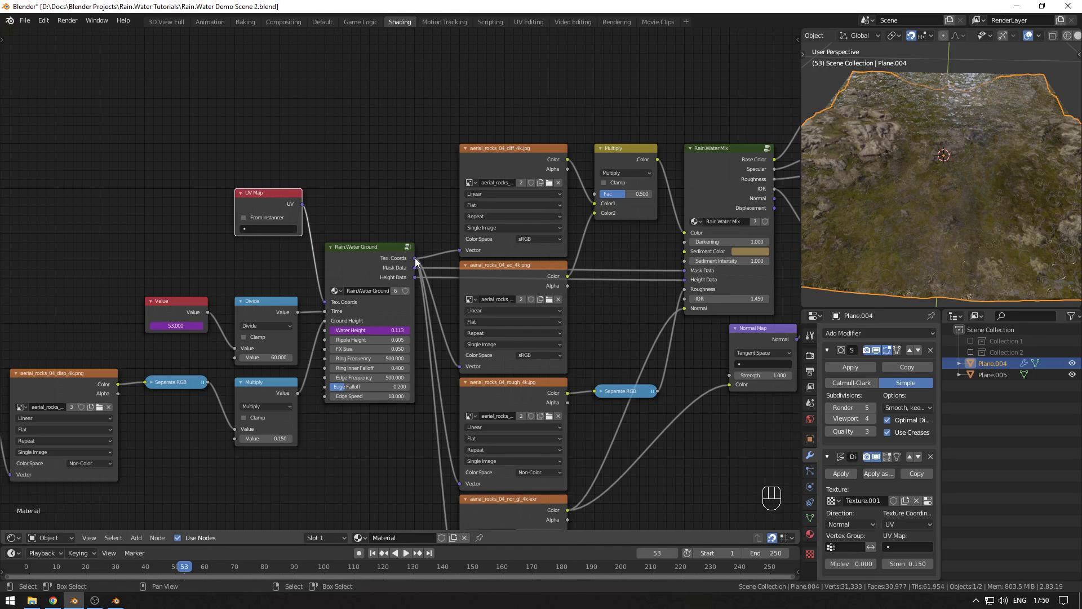
ctrl+drag(415, 261, 305, 207)
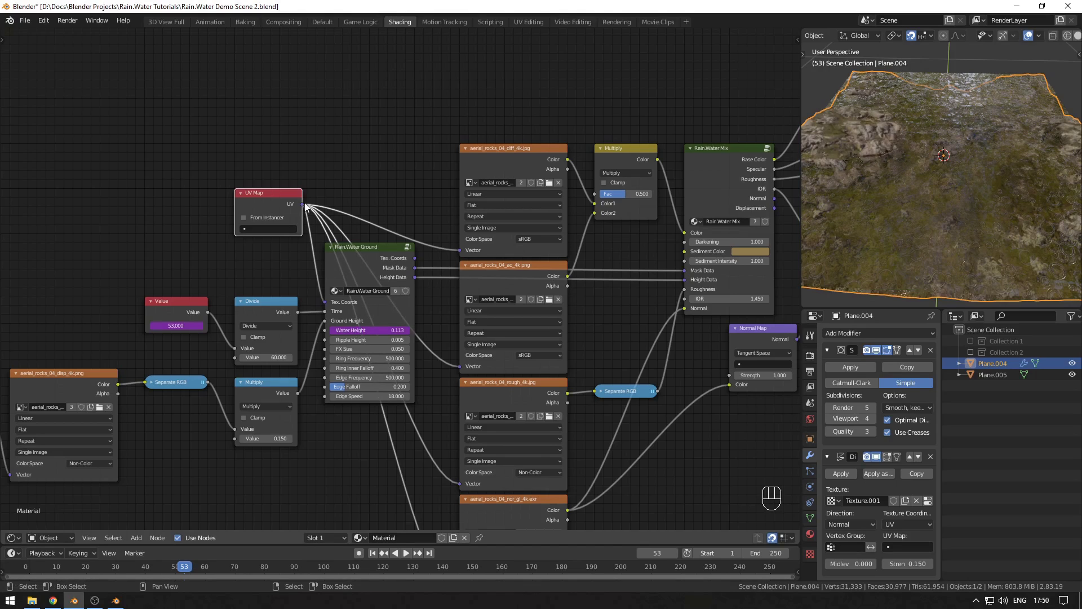
click(362, 249)
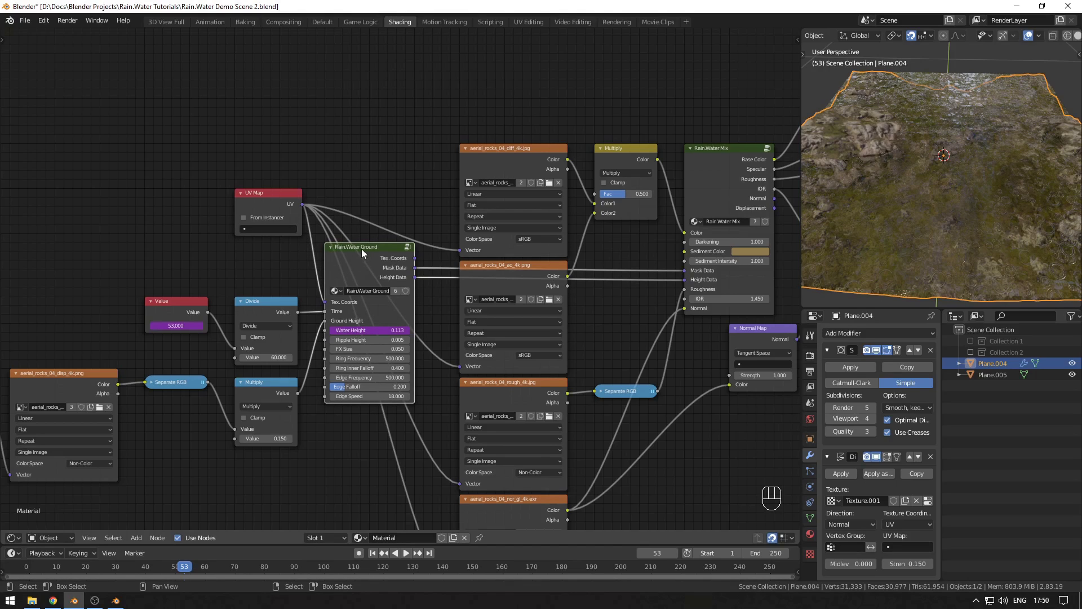
click(317, 242)
click(267, 194)
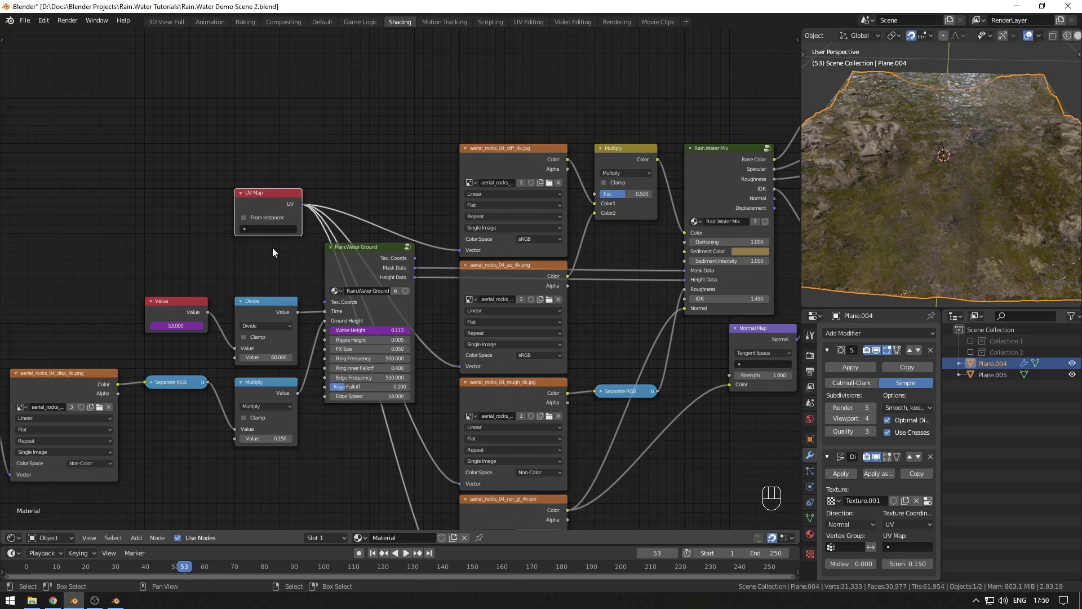
Step: Deselect the nodes and play the animation to examine the terrain surface beneath the water plane
key(Home)
key(alt+a)
scroll(919, 221, up, 5)
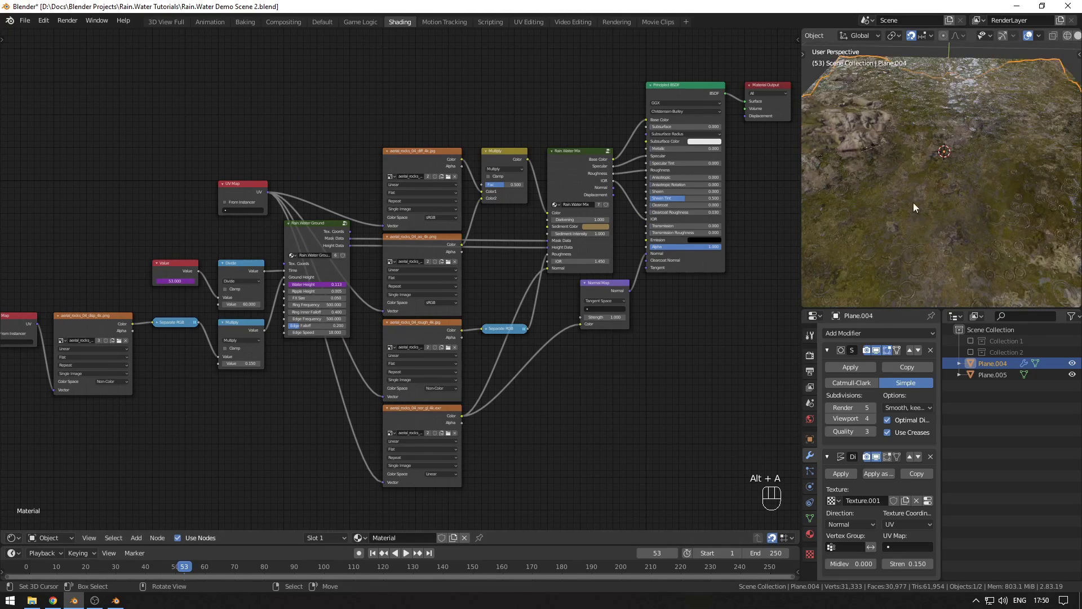
scroll(913, 222, down, 5)
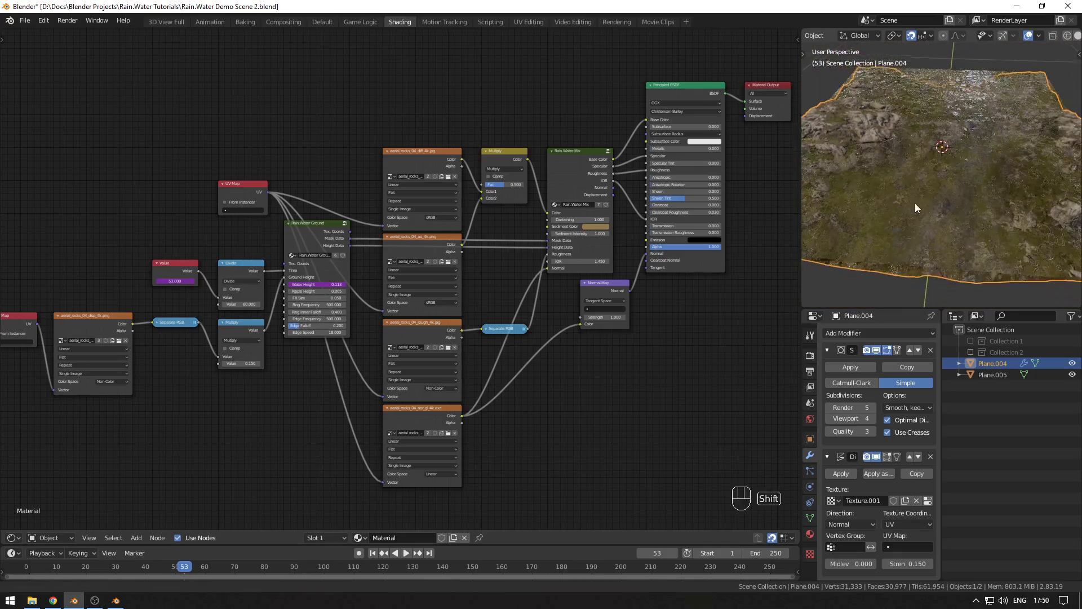
key(space)
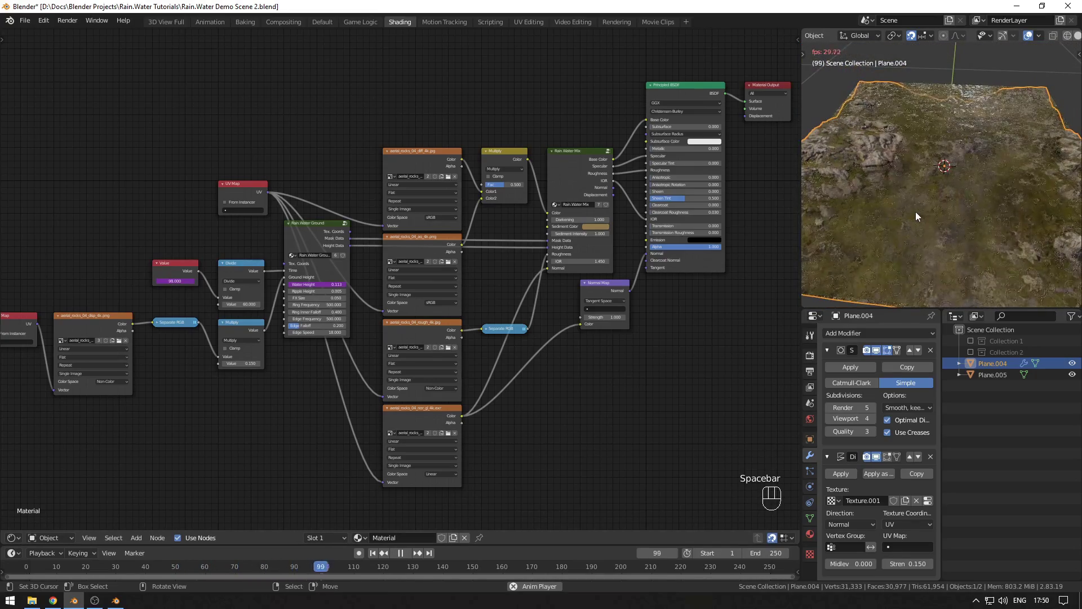
scroll(912, 225, up, 3)
scroll(912, 229, up, 2)
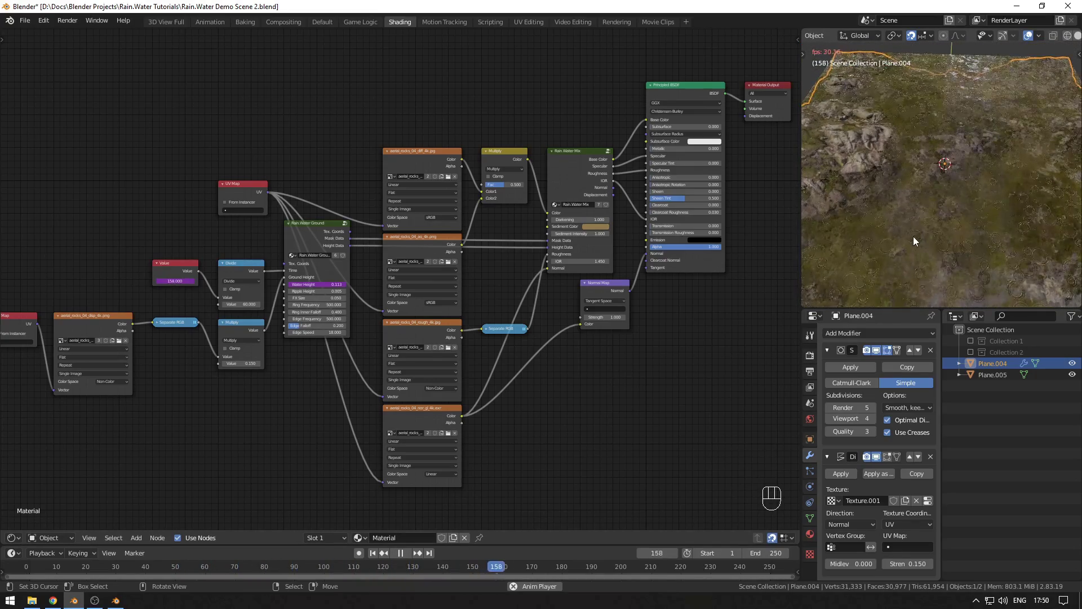
middle_drag(913, 236, 922, 205)
key(space)
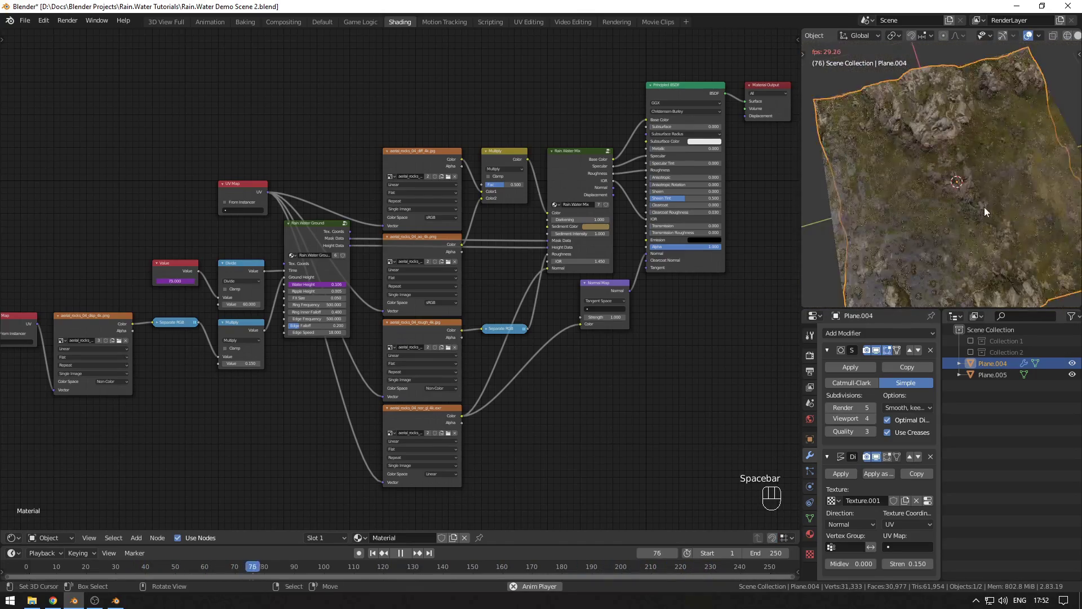
Step: Examine the ripples up close from several angles during playback, frame the water plane, and deselect everything
middle_drag(868, 155, 955, 192)
scroll(928, 194, up, 5)
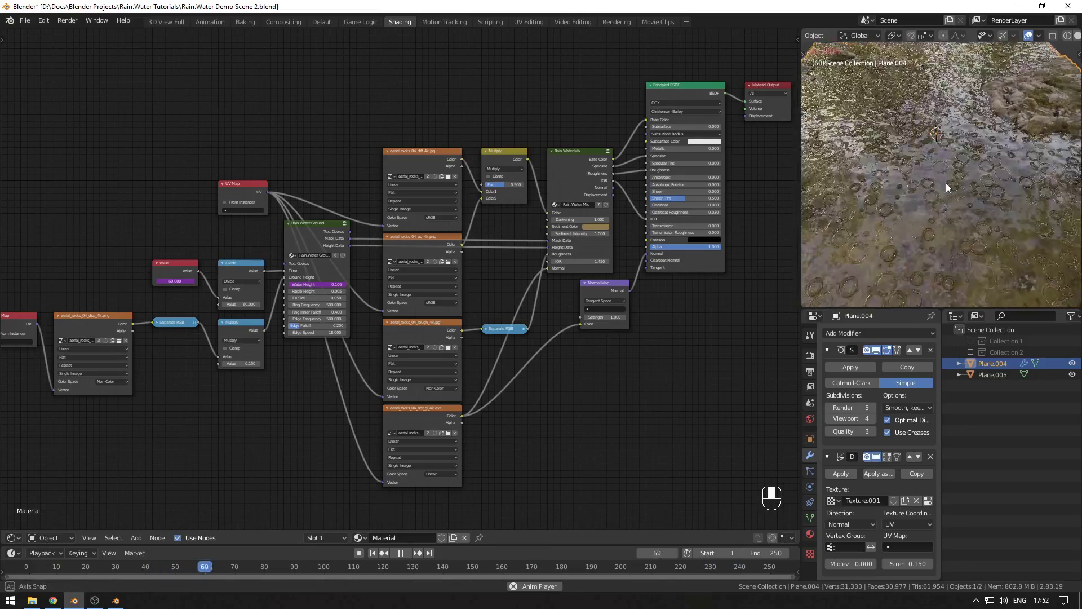
middle_drag(945, 183, 939, 231)
key(KP_Decimal)
key(alt+a)
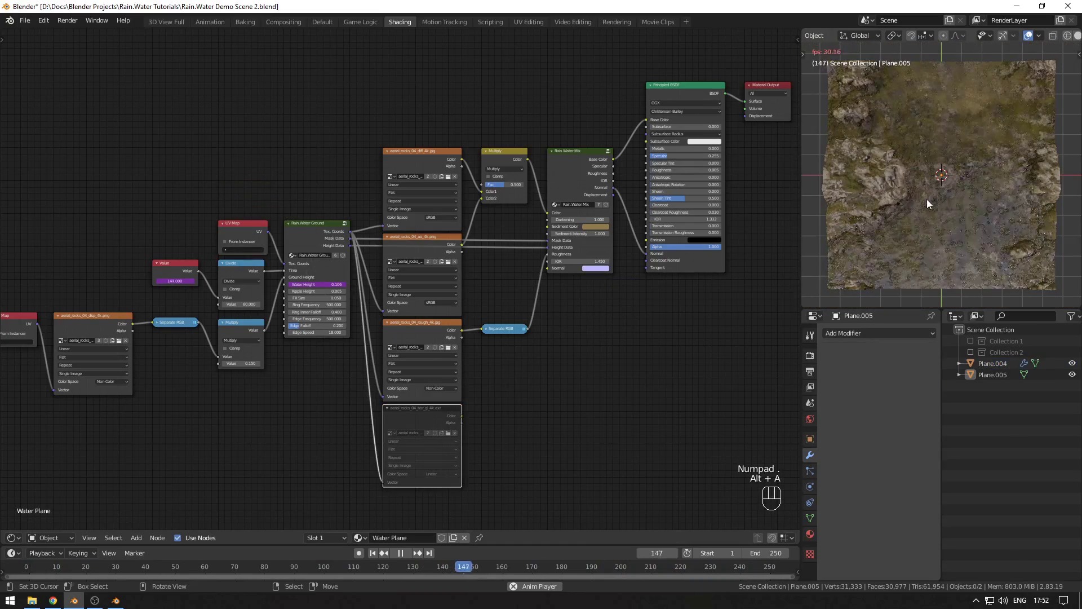
Step: Examine the animated water surface from a low angle and the complete Water Plane node setup, and stop the playback
middle_drag(926, 198, 938, 171)
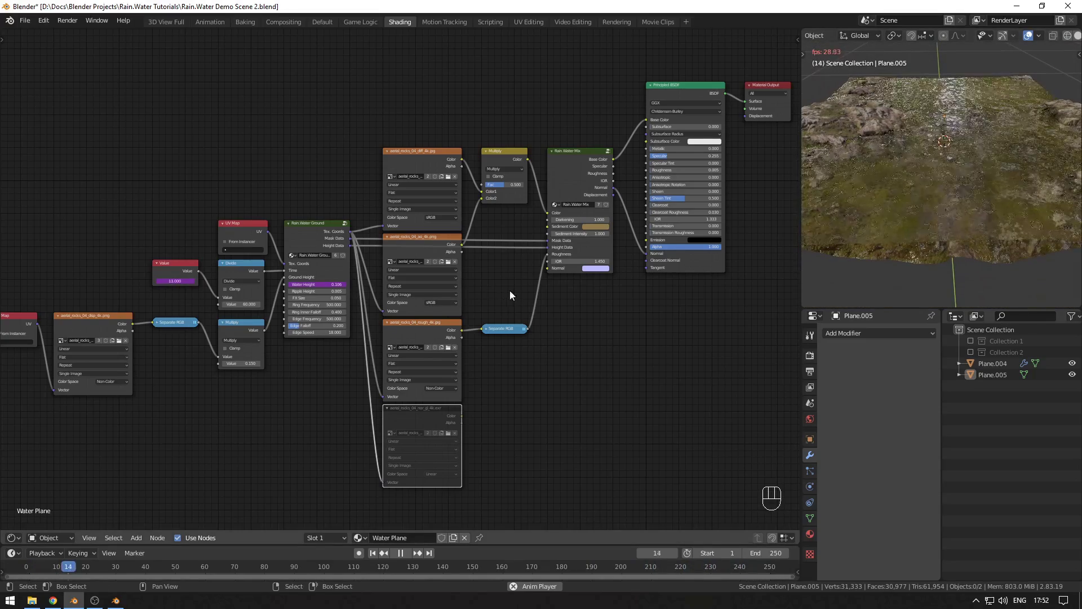
scroll(510, 295, up, 1)
scroll(524, 288, down, 1)
key(alt+a)
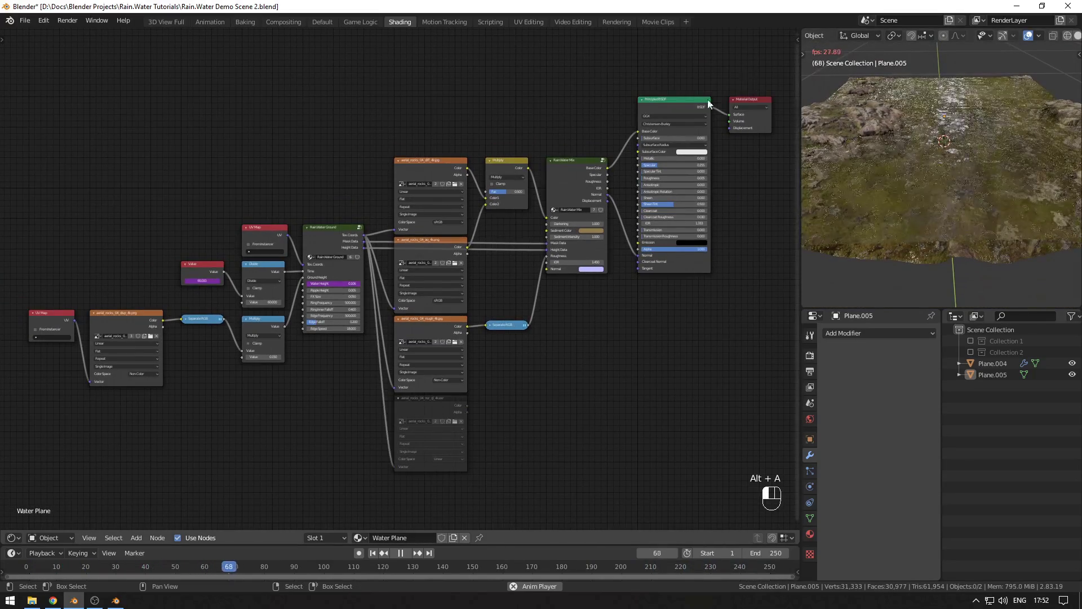
drag(755, 68, 85, 485)
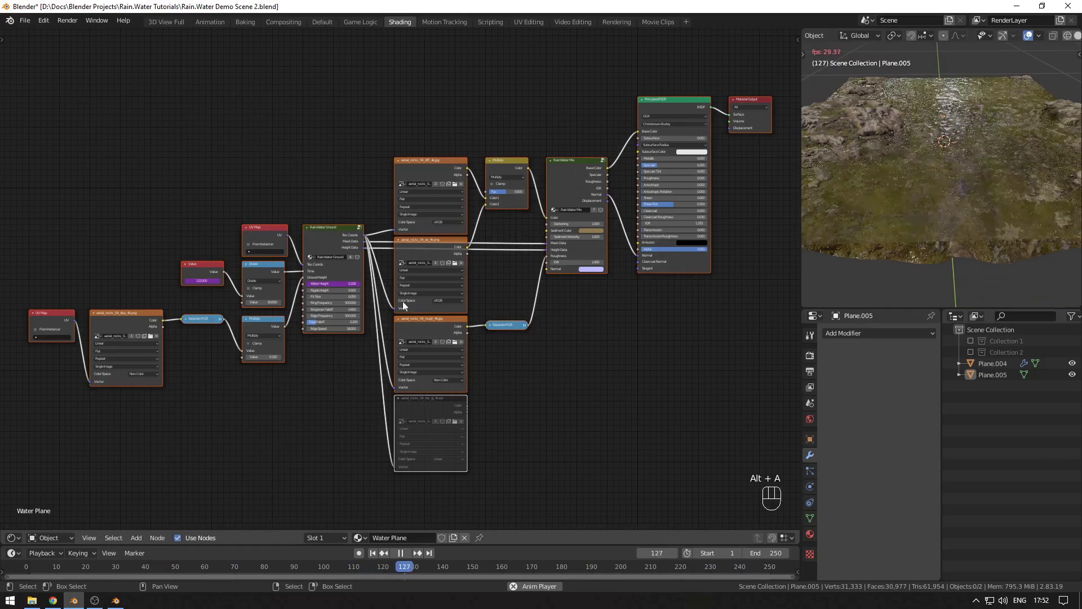
click(434, 397)
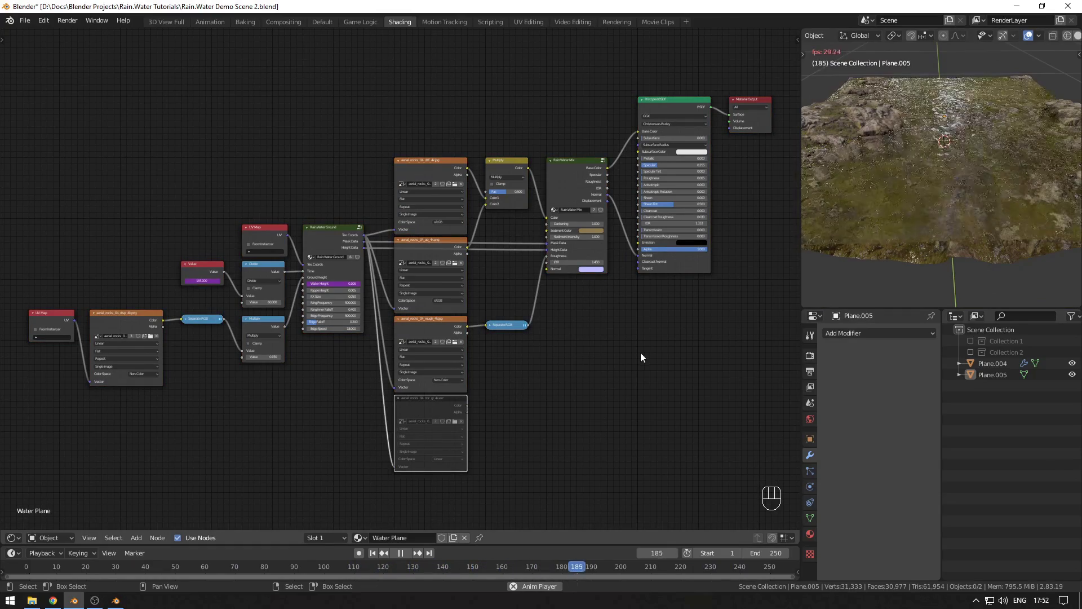
scroll(943, 223, up, 2)
key(space)
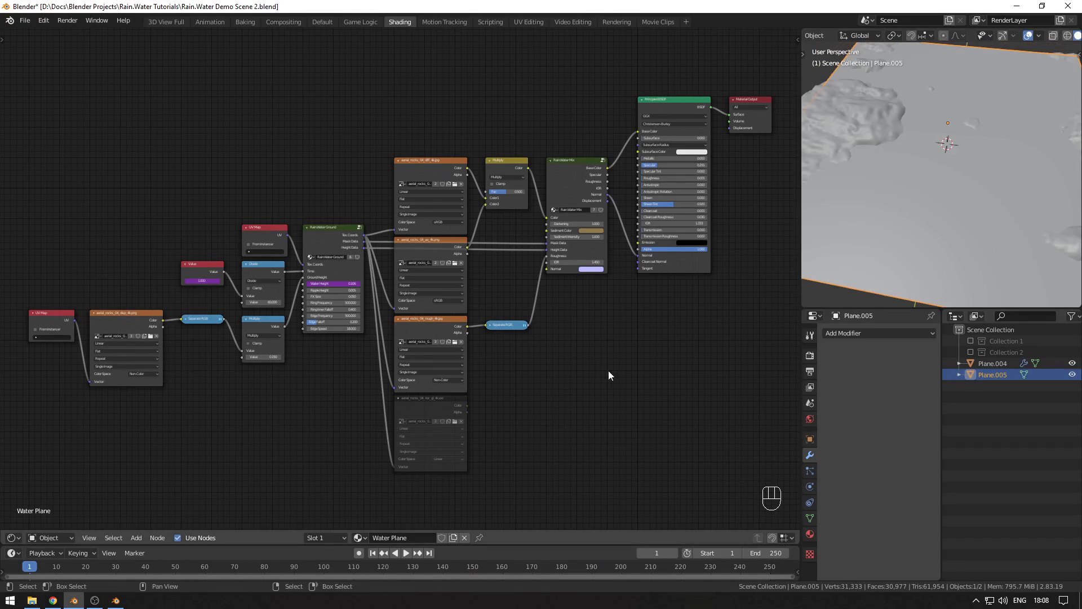
Step: Move both terrain planes into a new collection and exclude that collection from the scene
click(322, 21)
scroll(452, 360, down, 3)
middle_drag(452, 360, 418, 310)
key(a)
key(m)
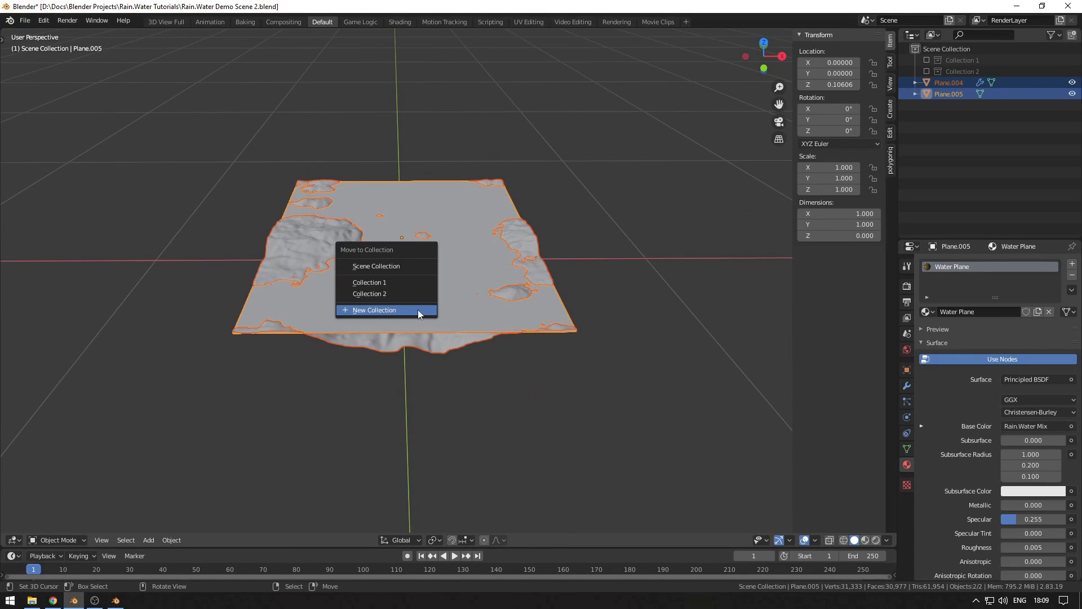
click(419, 310)
click(412, 342)
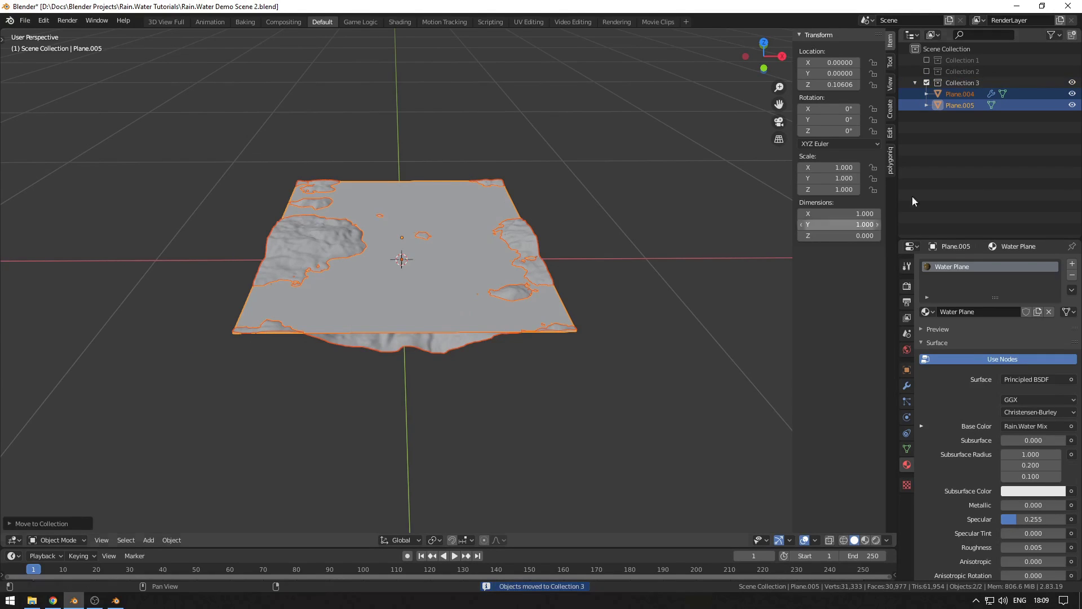
click(926, 83)
Step: Add a plane directly to the Scene Collection and scale its mesh in Edit Mode to 1 by 1
click(955, 50)
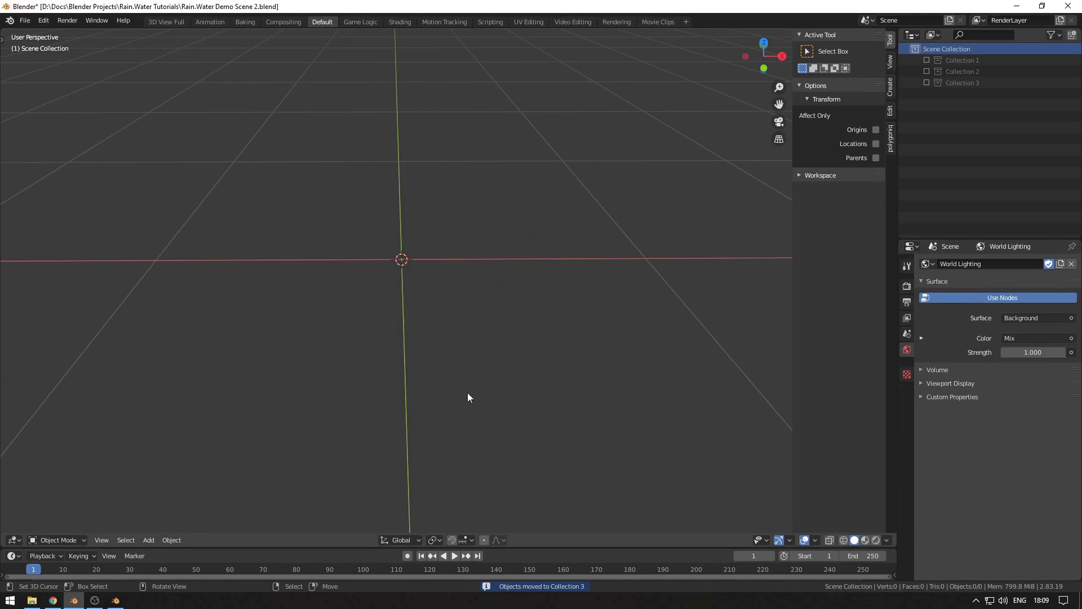
key(KP_7)
key(shift+a)
mouse_move(429, 353)
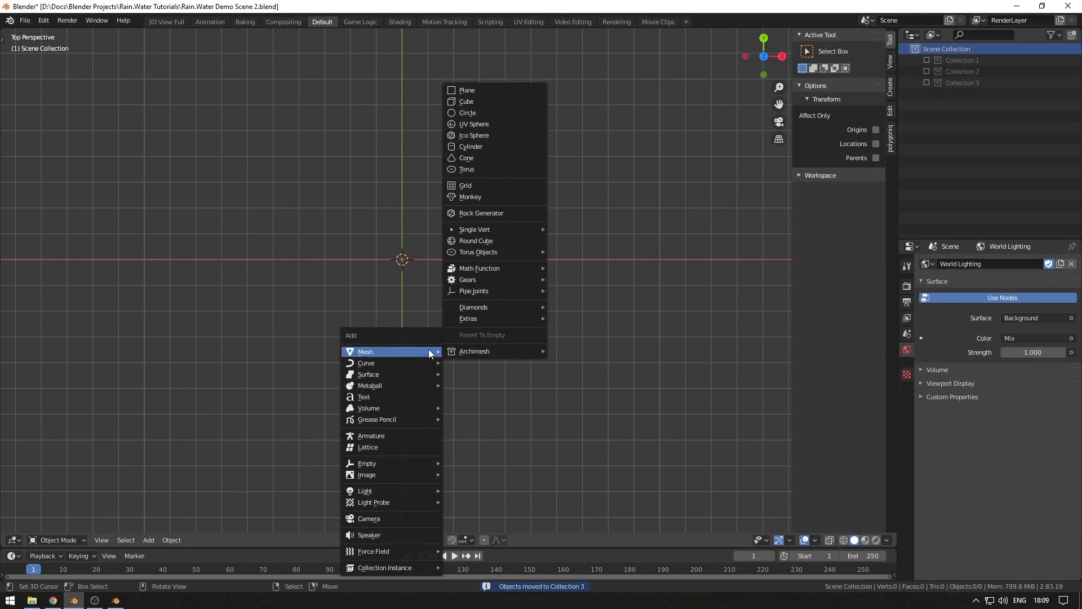
click(484, 89)
key(Tab)
key(s)
click(586, 337)
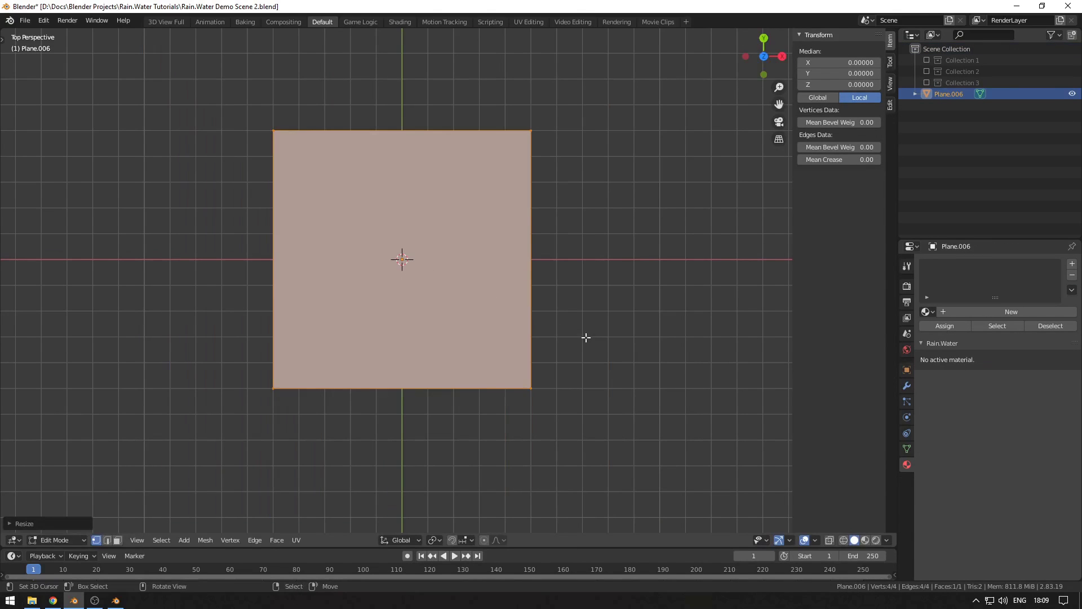
key(Tab)
mouse_move(390, 319)
middle_down()
mouse_move(394, 370)
mouse_move(390, 323)
mouse_move(400, 327)
mouse_move(407, 308)
middle_up()
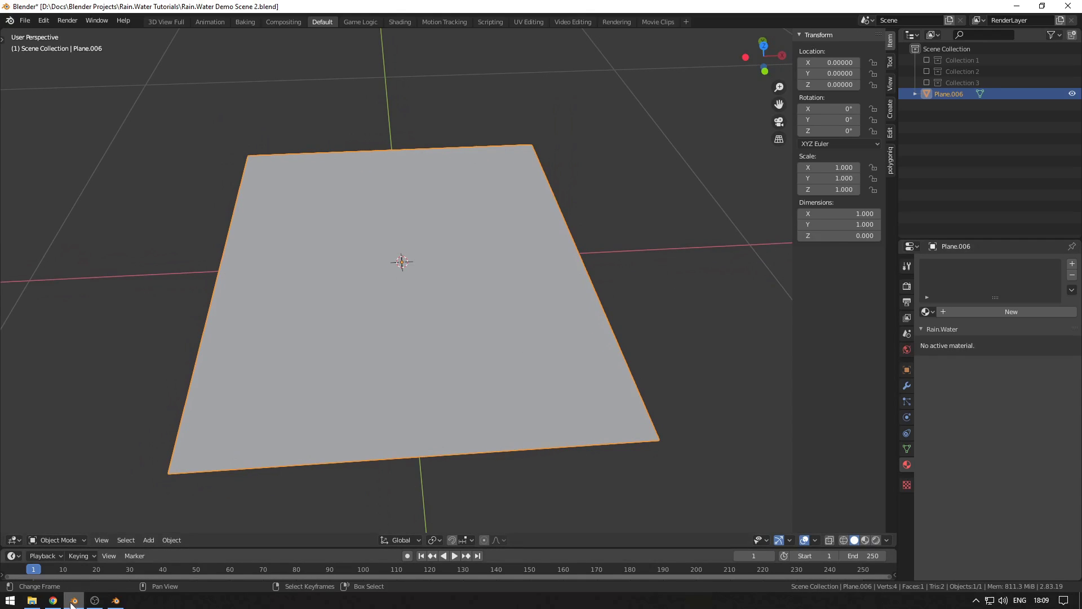
Step: Switch to the browser and view the Cobblestone Floor 08 and Brick Wall 001 textures on Poly Haven
click(52, 601)
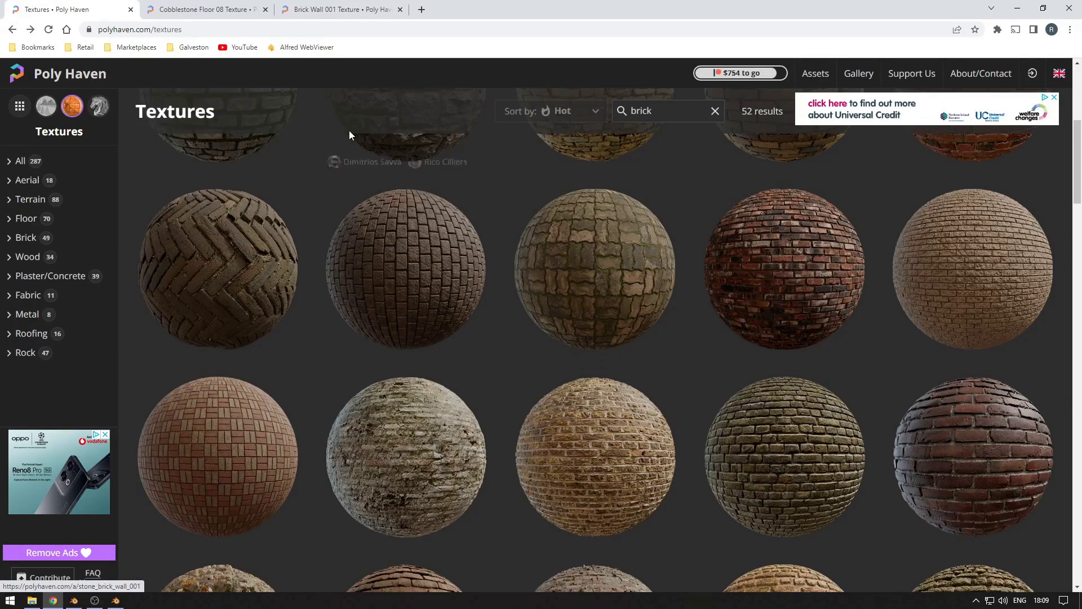
click(186, 9)
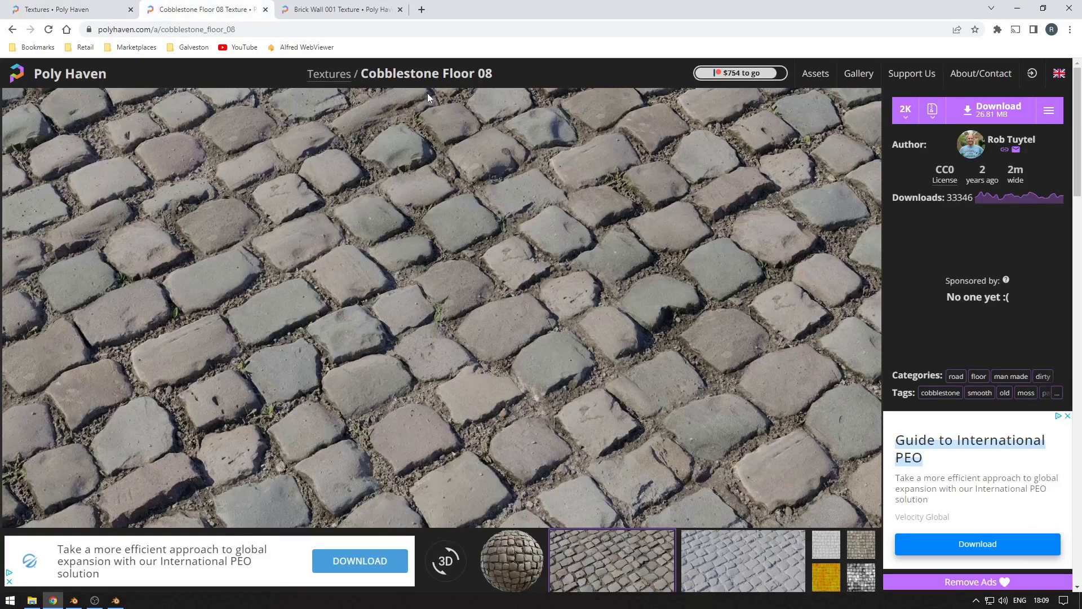
key(ctrl+Tab)
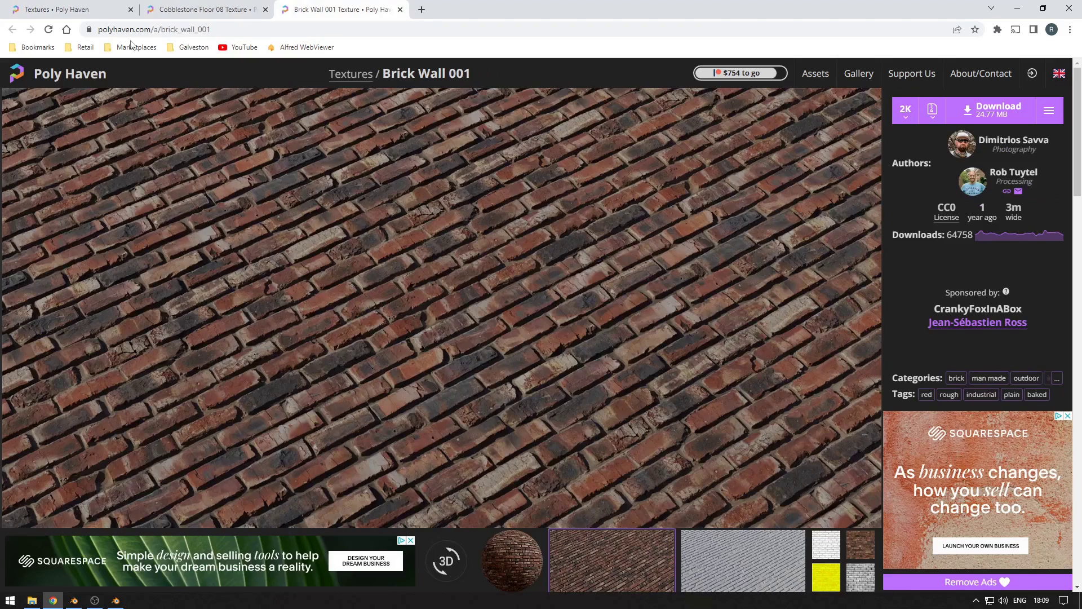
click(67, 9)
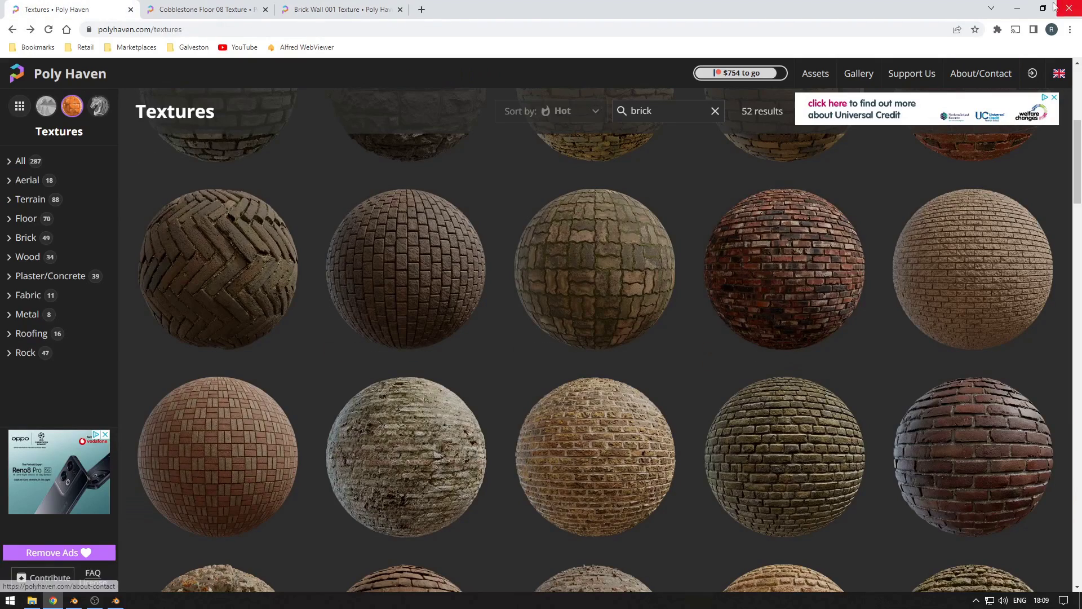
click(1017, 8)
Step: Create a new material on the plane and collapse its Surface and Settings sections
click(981, 312)
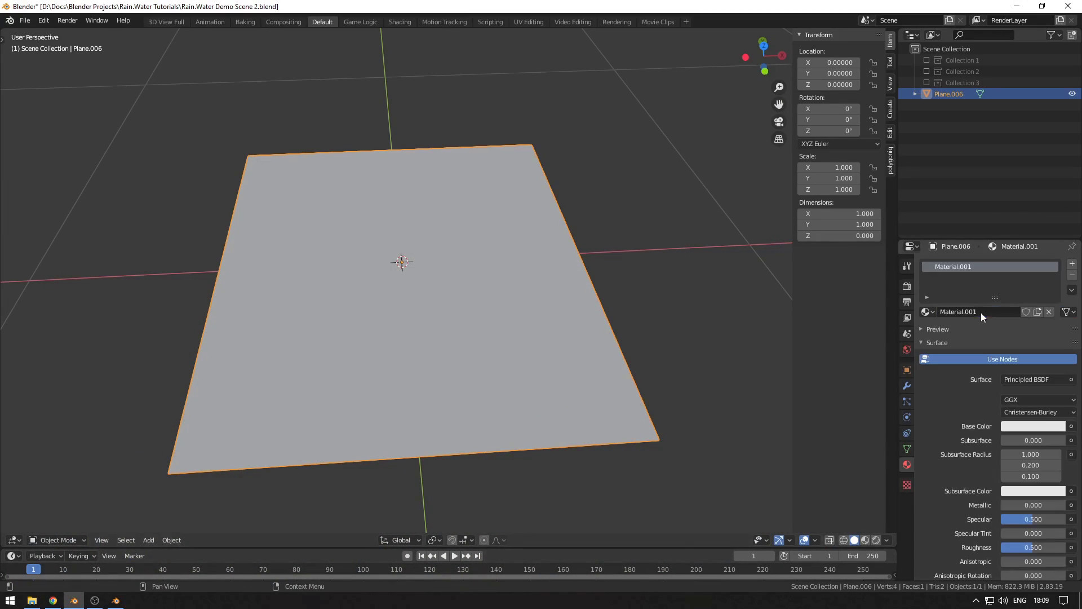
click(924, 342)
click(921, 370)
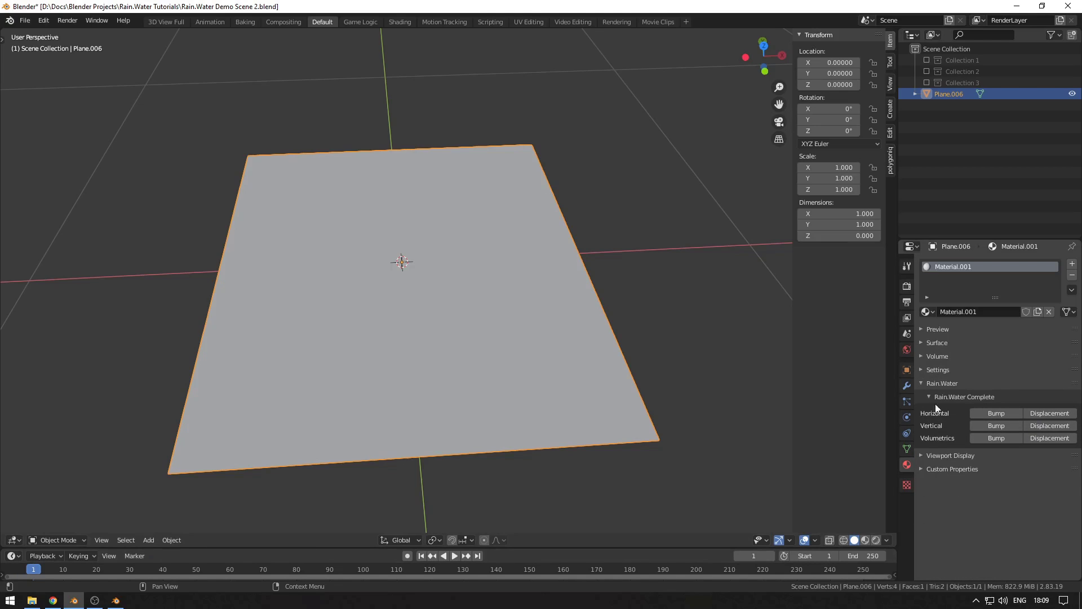
Step: Import the cobblestone_floor_08 albedo, ao, disp, nor_gl and rough images from the PBR Hi Res folder into the material's node editor
click(400, 21)
click(31, 600)
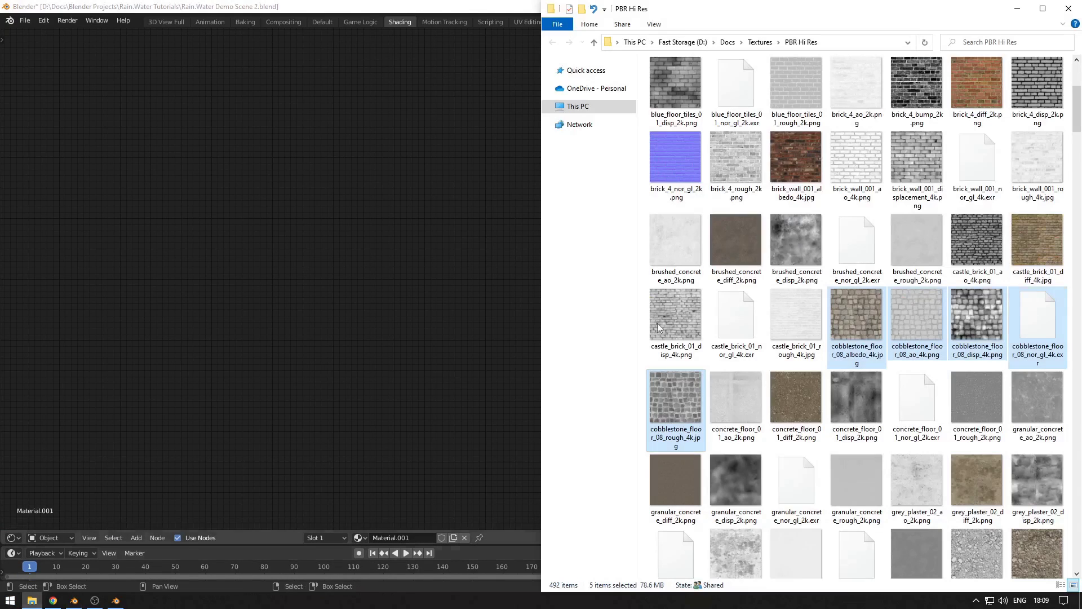
drag(867, 333, 383, 96)
drag(916, 316, 377, 194)
drag(977, 315, 377, 294)
drag(1037, 316, 354, 394)
drag(651, 398, 372, 508)
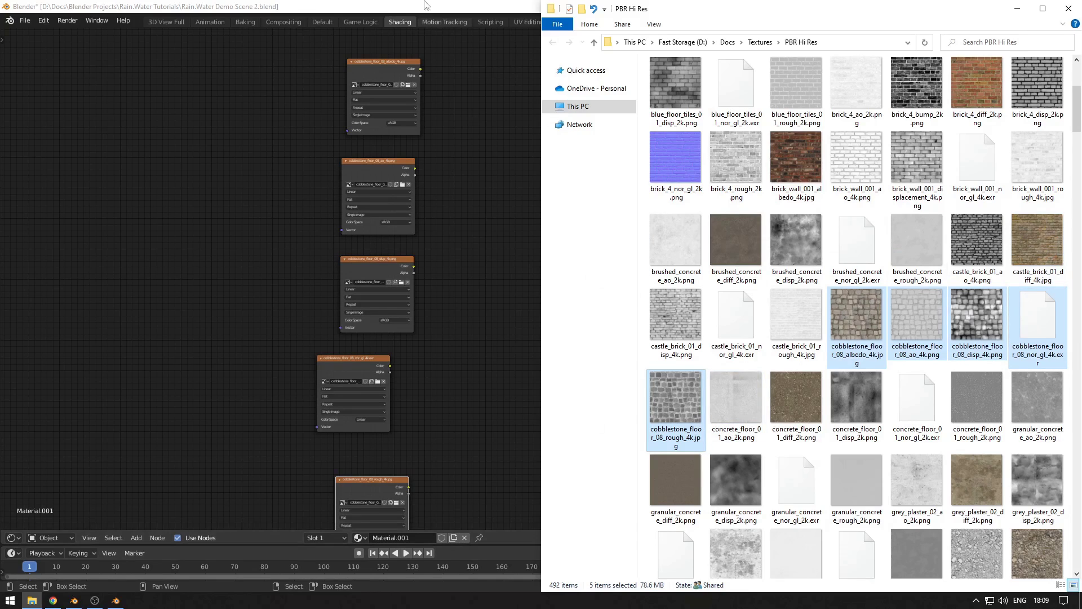
click(489, 147)
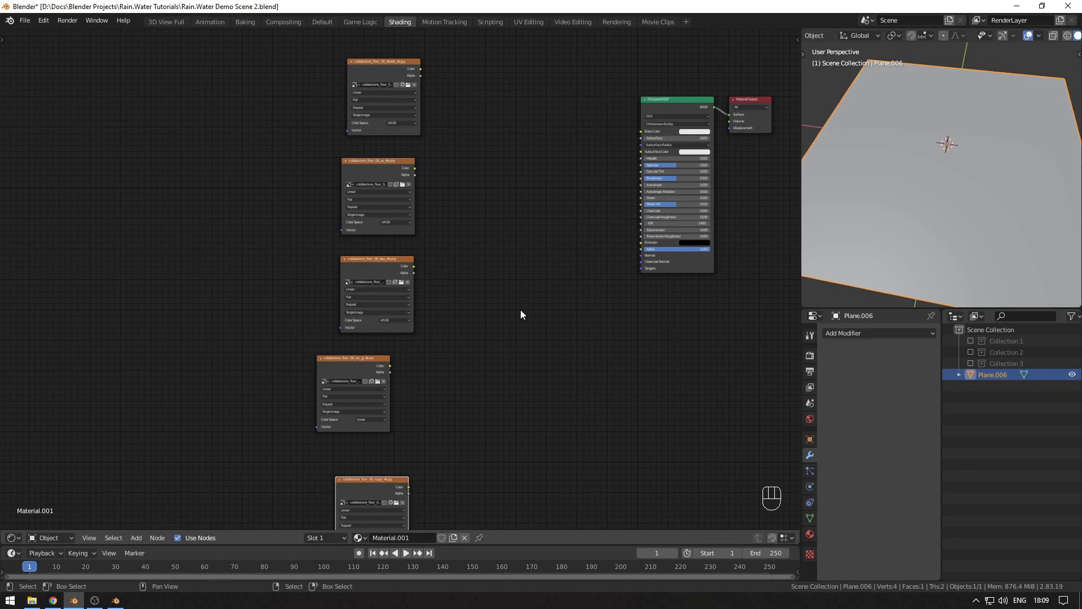
Step: Move the cobblestone_floor_08_disp_4k.png texture node far to the left of the other texture nodes
click(489, 355)
scroll(484, 352, up, 4)
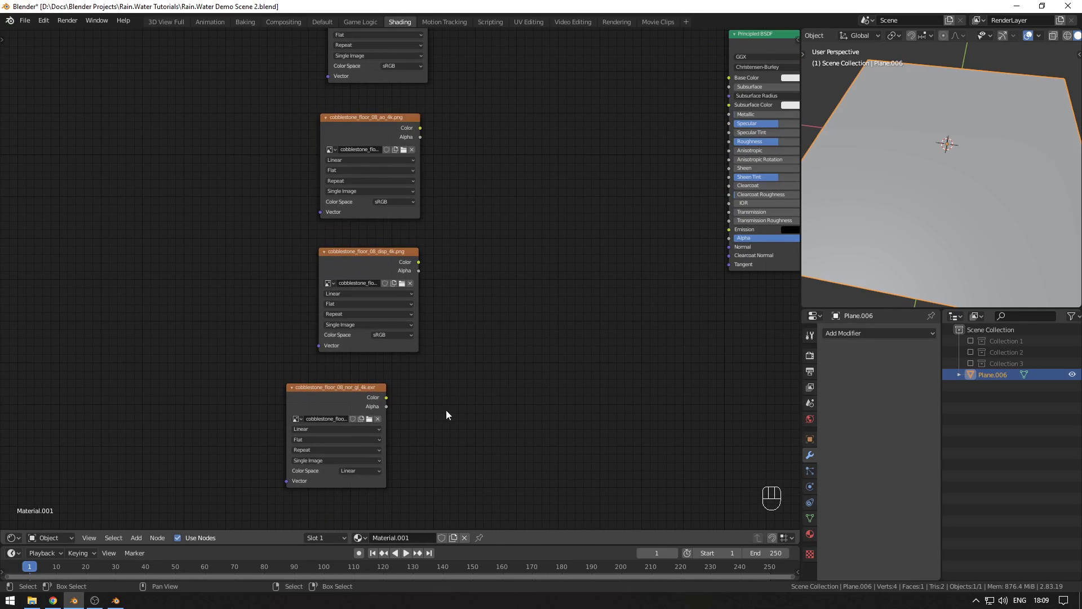
scroll(437, 370, down, 3)
middle_drag(438, 373, 571, 316)
scroll(496, 305, up, 2)
click(522, 307)
scroll(522, 306, up, 3)
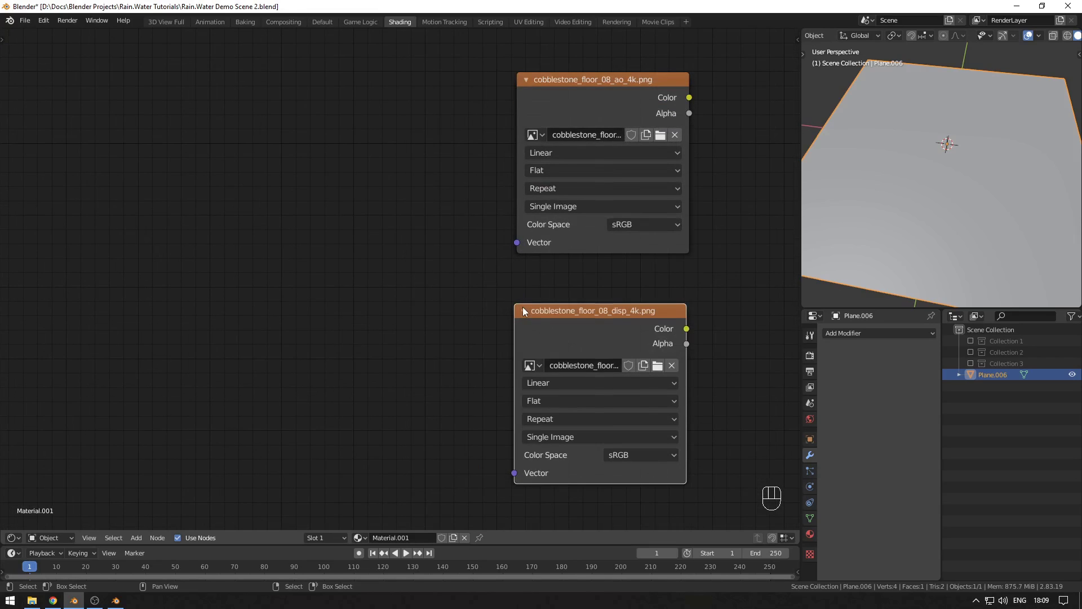
scroll(577, 313, down, 2)
scroll(577, 314, down, 3)
key(g)
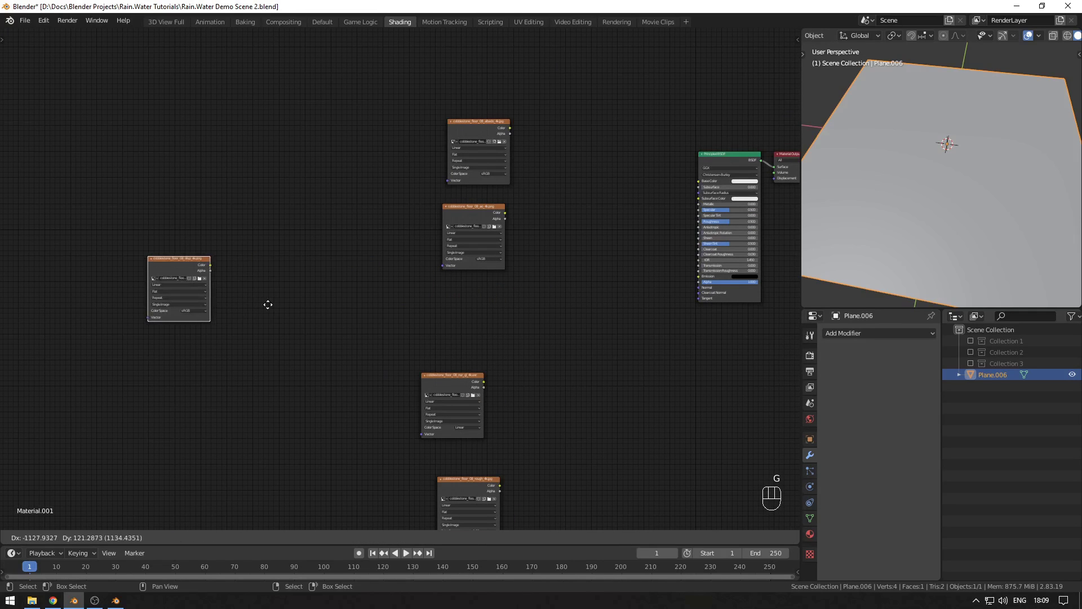
drag(204, 344, 186, 303)
click(191, 302)
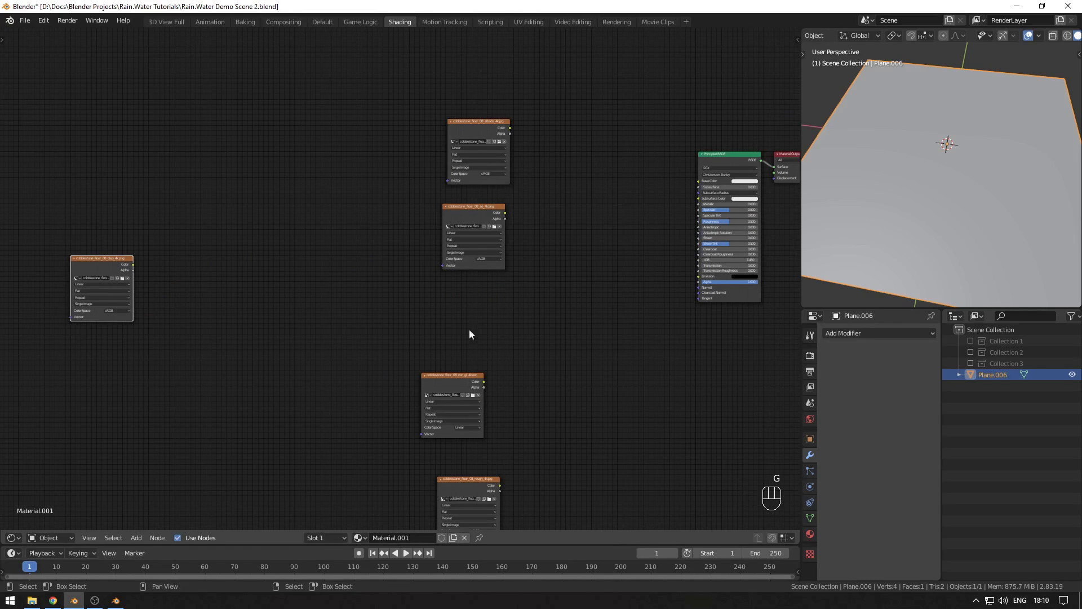
Step: Enable node snapping and stack the albedo, ao, nor_gl and rough texture nodes in one aligned column
key(shift+Tab)
key(alt+a)
scroll(485, 333, up, 1)
ctrl+scroll(474, 333, right, 3)
drag(455, 332, 305, 522)
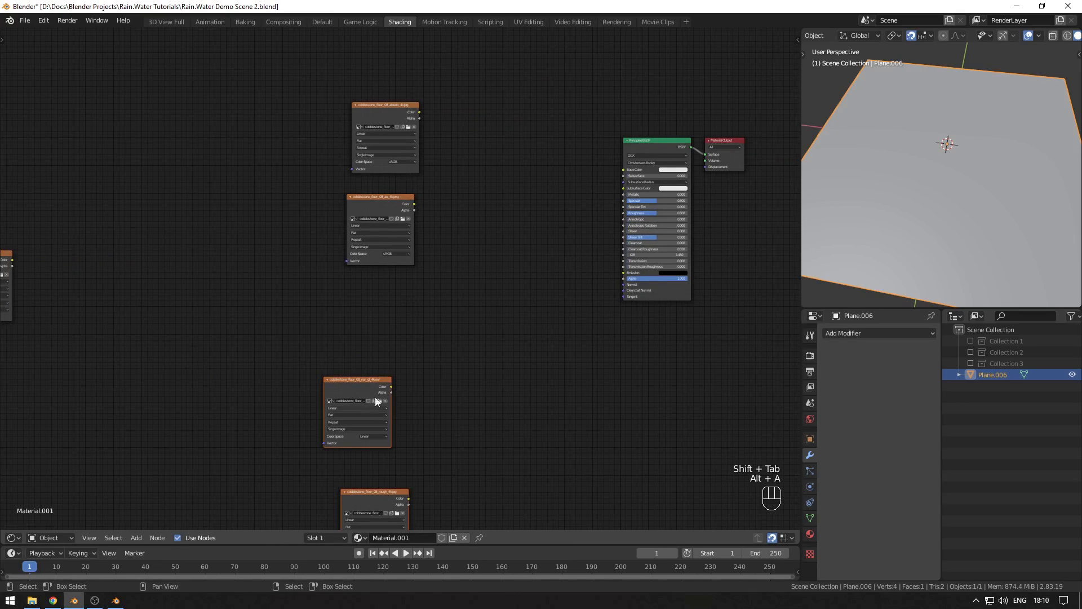
drag(375, 379, 420, 267)
click(445, 267)
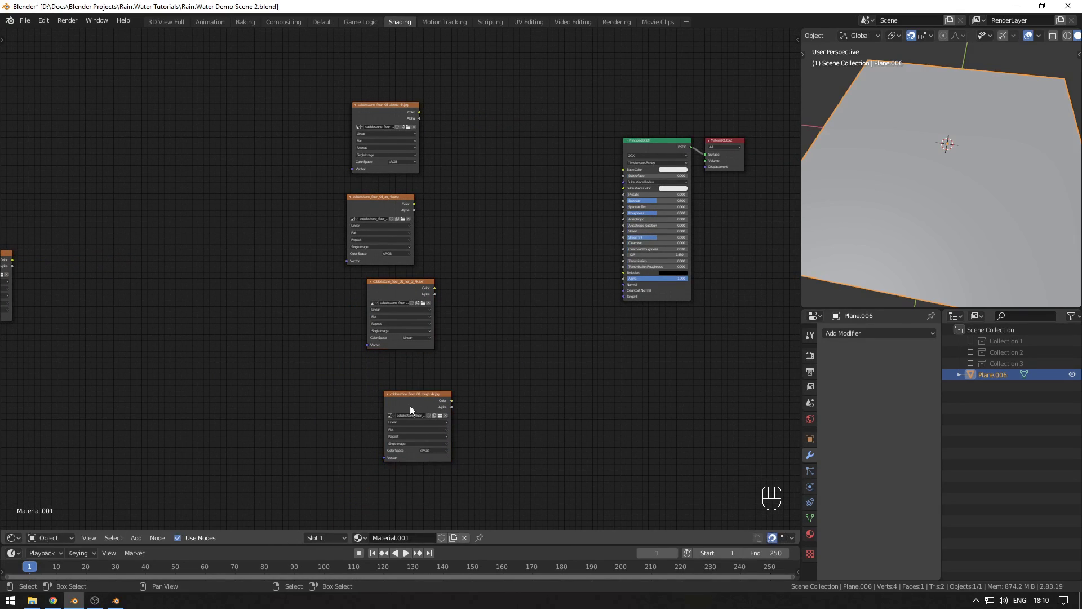
drag(411, 405, 394, 361)
drag(378, 206, 399, 217)
drag(383, 105, 398, 134)
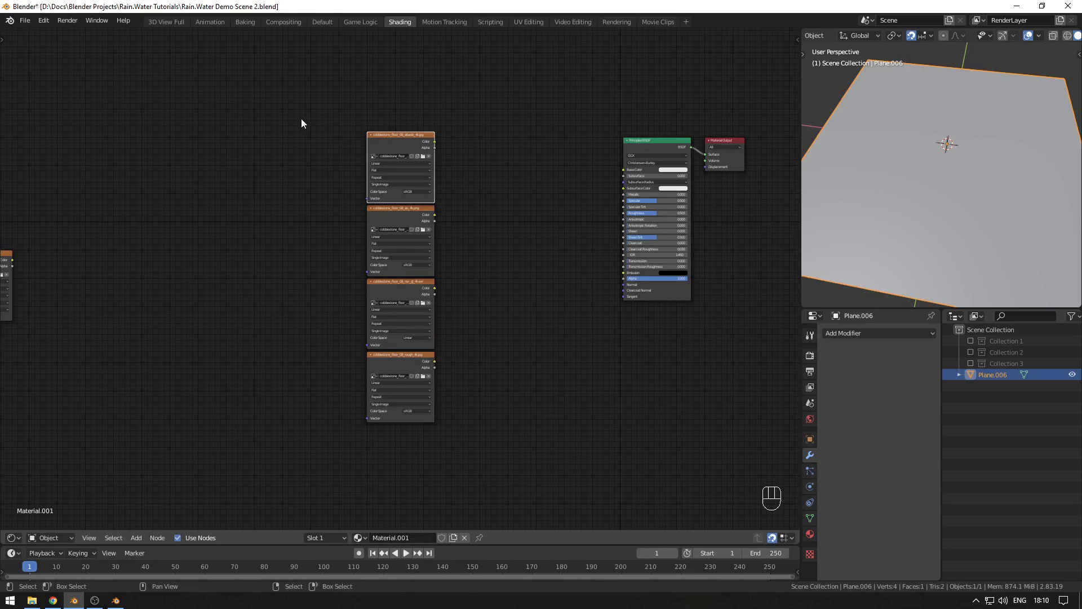
drag(301, 118, 449, 472)
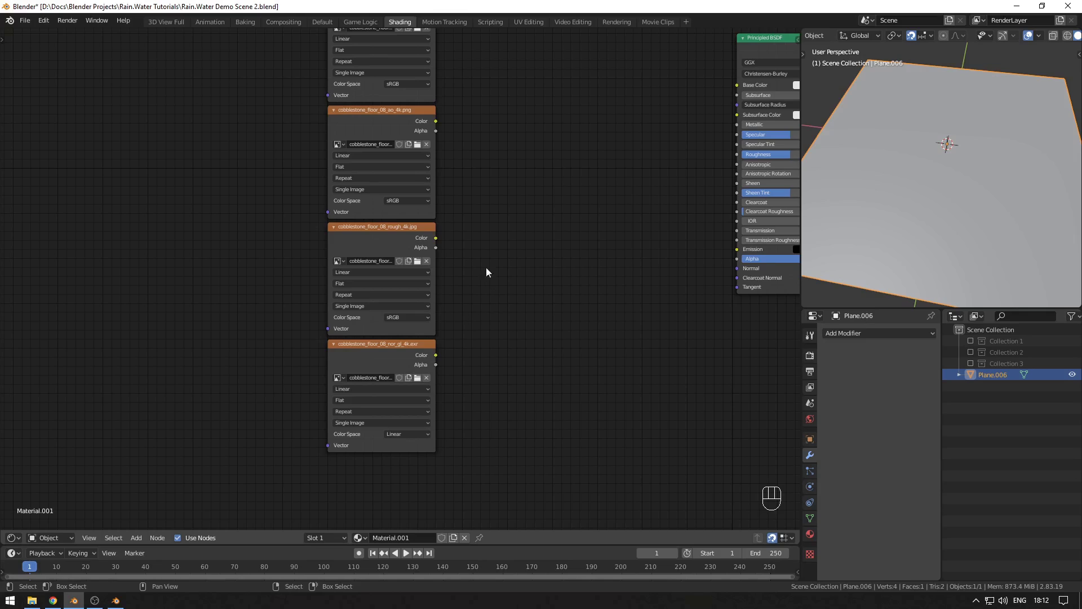
Step: Set the color space of the cobblestone_floor_08_rough_4k.jpg texture to Non-Color
click(409, 232)
shift+click(384, 353)
click(478, 337)
middle_drag(479, 337, 481, 332)
click(407, 315)
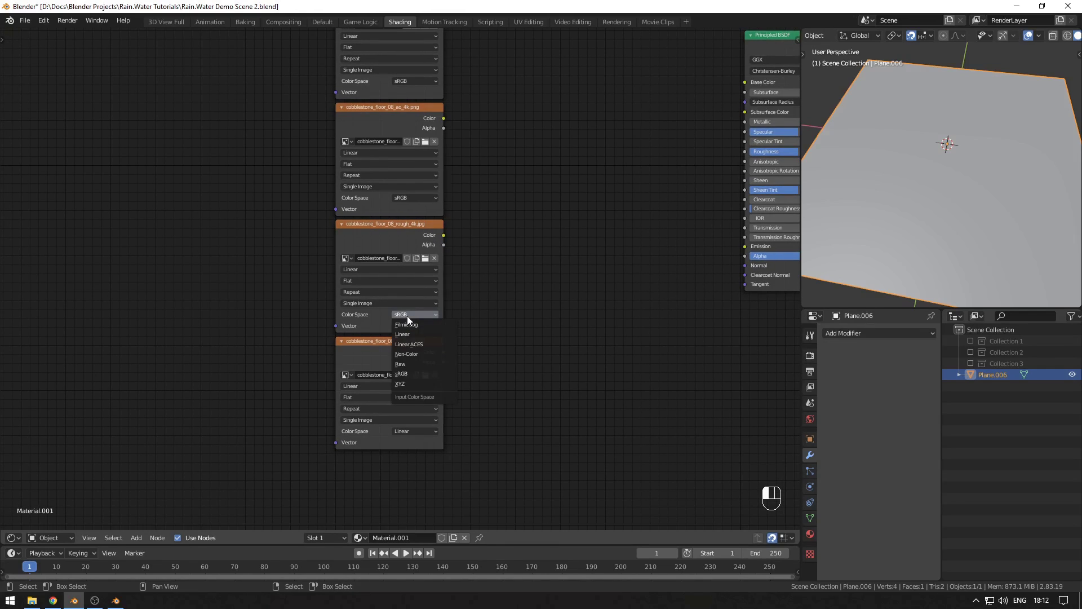
key(n)
key(n)
key(n)
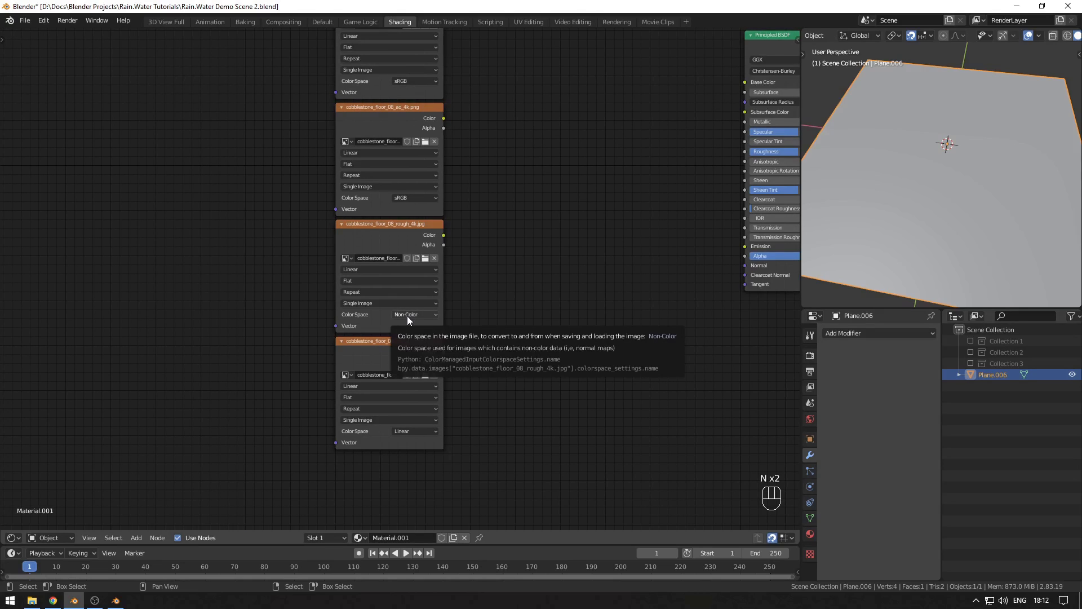
Step: Set the color space of the cobblestone_floor_08_nor_gl_4k.exr texture to Linear
scroll(407, 316, up, 1)
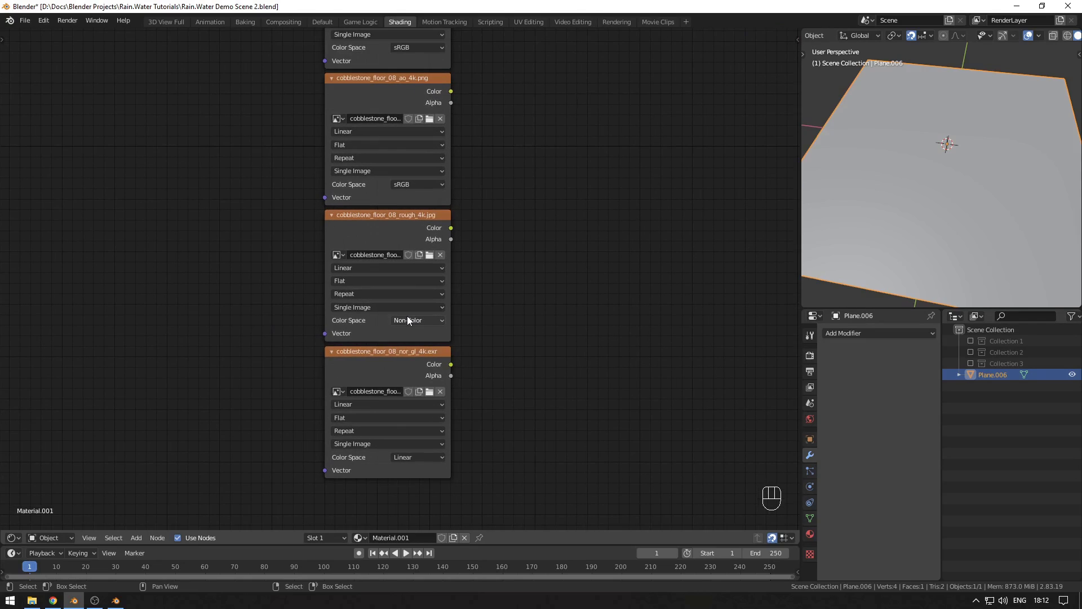
middle_drag(445, 418, 442, 415)
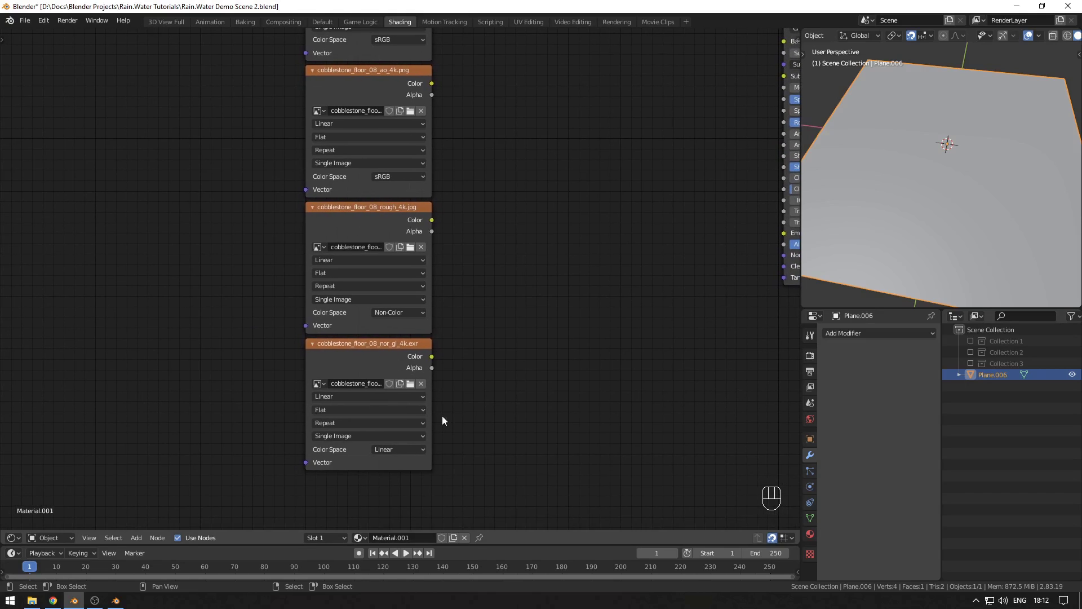
click(365, 347)
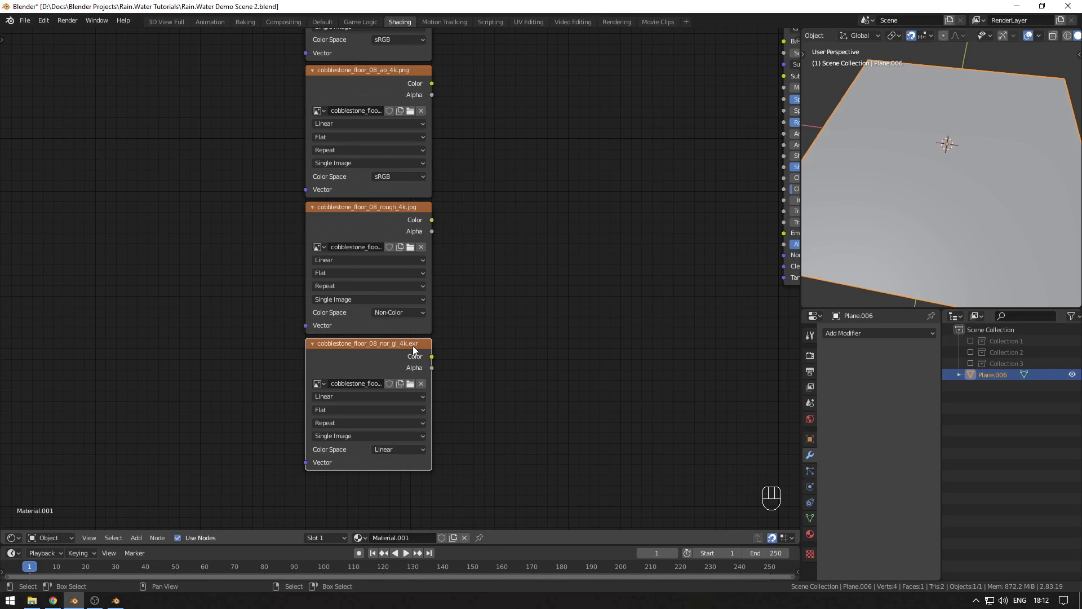
click(395, 448)
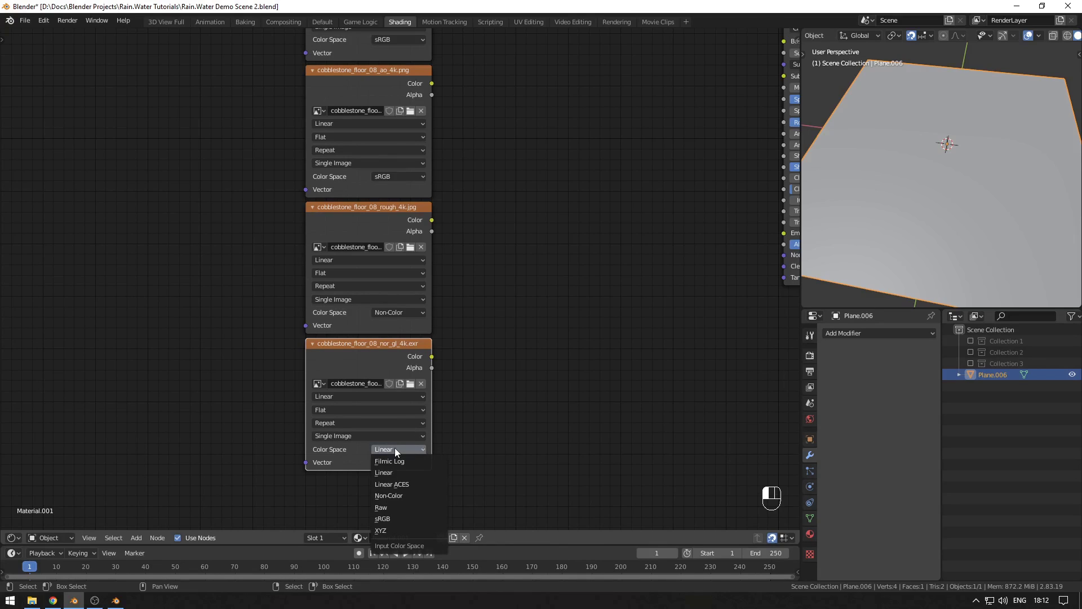
click(393, 471)
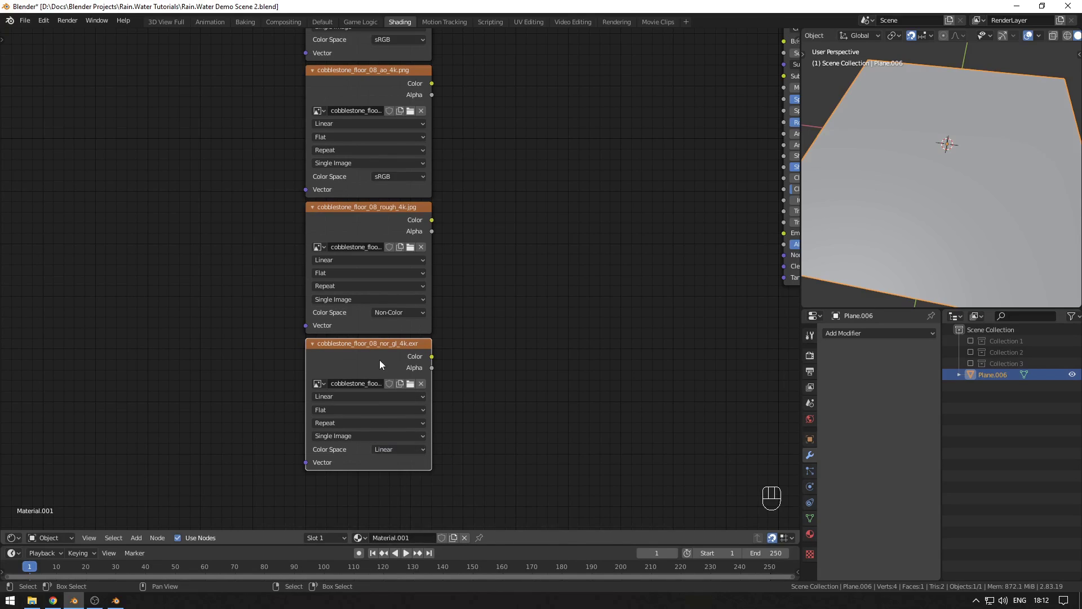
Step: Add a MixRGB node beside the cobblestone_floor_08_albedo_4k.jpg texture node
scroll(400, 282, down, 2)
middle_drag(483, 273, 435, 261)
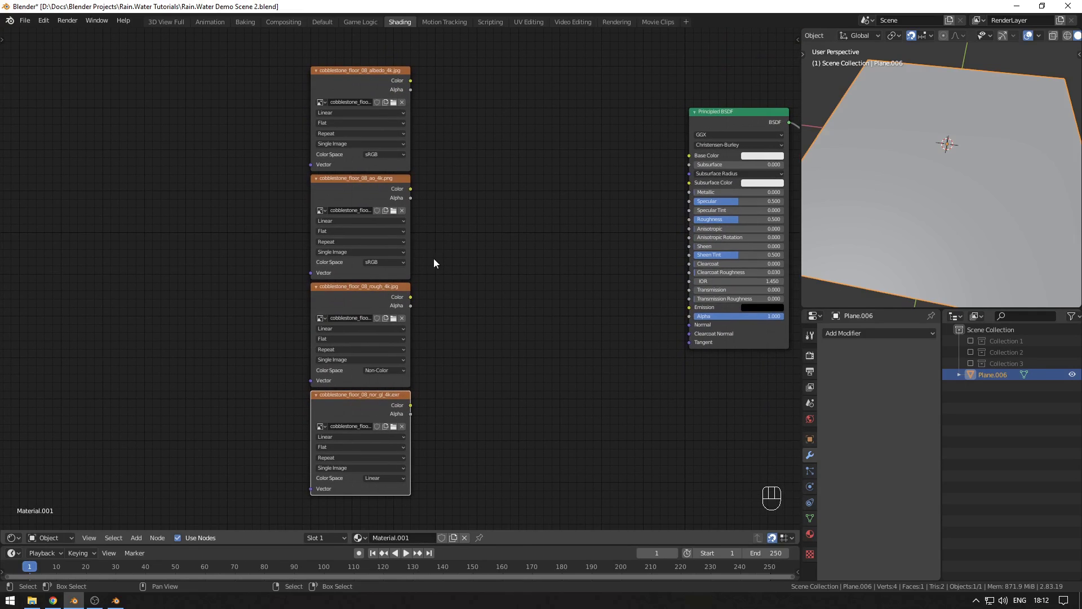
scroll(434, 265, down, 1)
scroll(435, 268, up, 1)
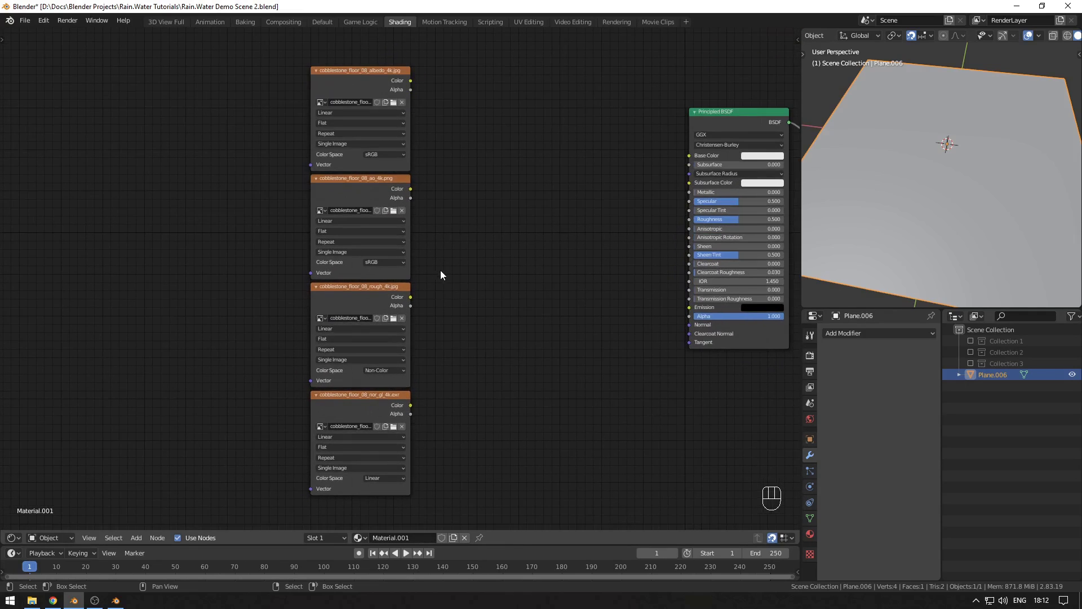
key(shift+a)
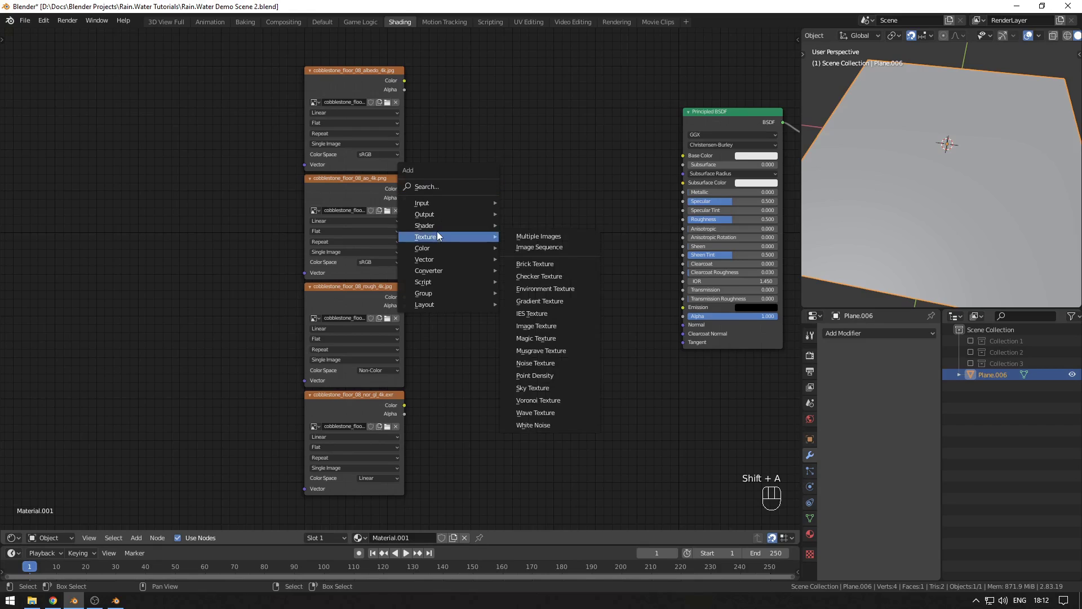
mouse_move(439, 250)
click(527, 309)
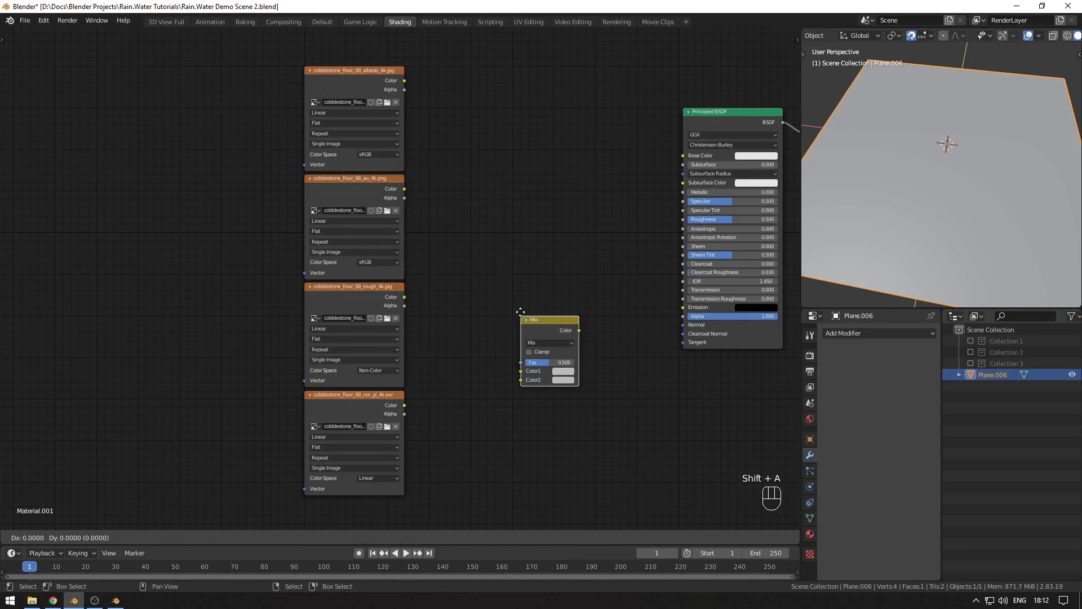
click(432, 66)
Step: Feed the albedo texture into Color1 and the ao texture into Color2 of the mix node, and set its blend mode to Multiply
drag(404, 81, 429, 121)
drag(404, 189, 429, 131)
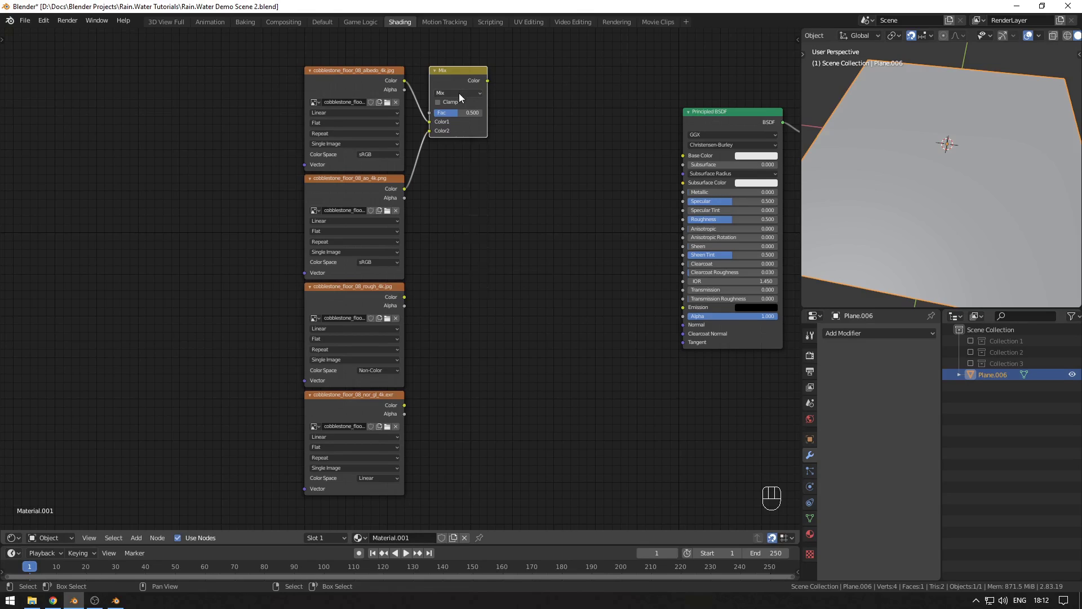
click(458, 93)
click(458, 114)
Step: Add a Separate RGB node beside the rough texture and connect the texture's Color output to its Image input
key(shift+a)
mouse_move(424, 334)
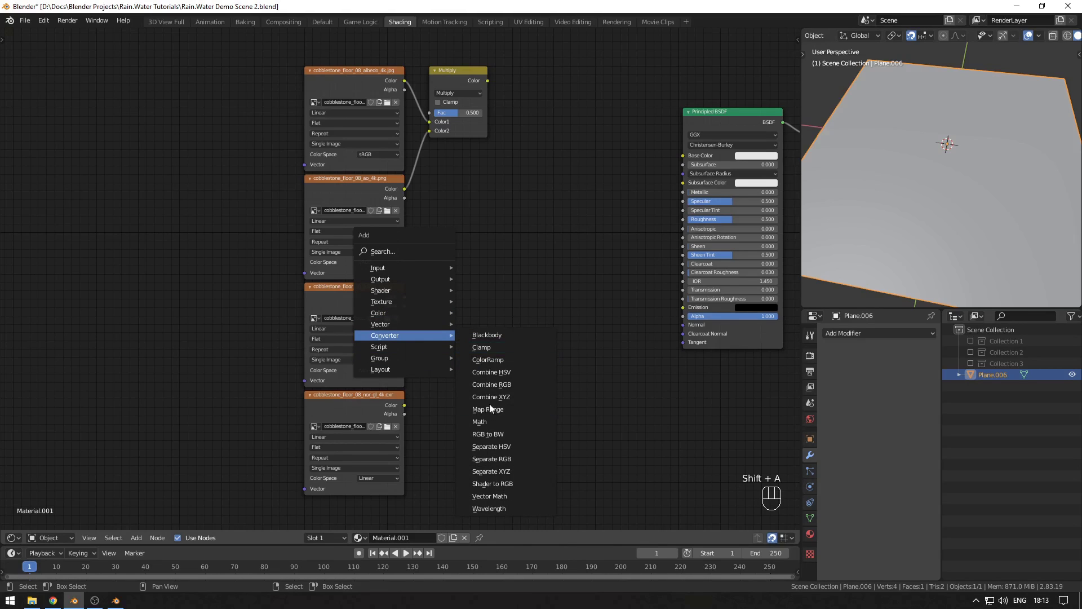
click(495, 468)
click(438, 295)
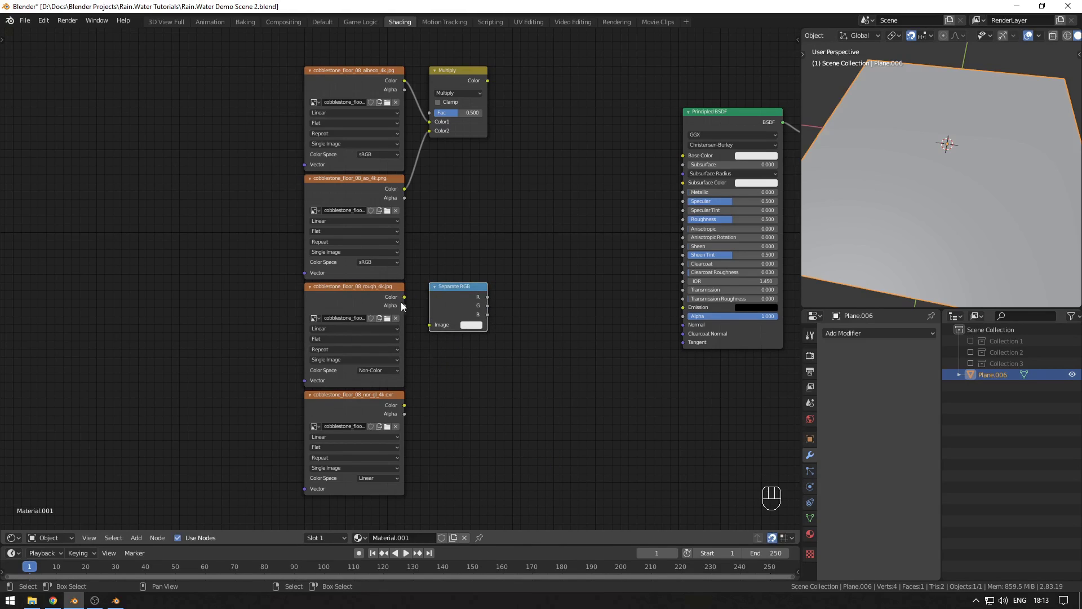
drag(404, 297, 430, 324)
Step: Set the color space of the cobblestone_floor_08_disp_4k.png texture to Non-Color
scroll(542, 347, down, 1)
ctrl+scroll(370, 317, left, 10)
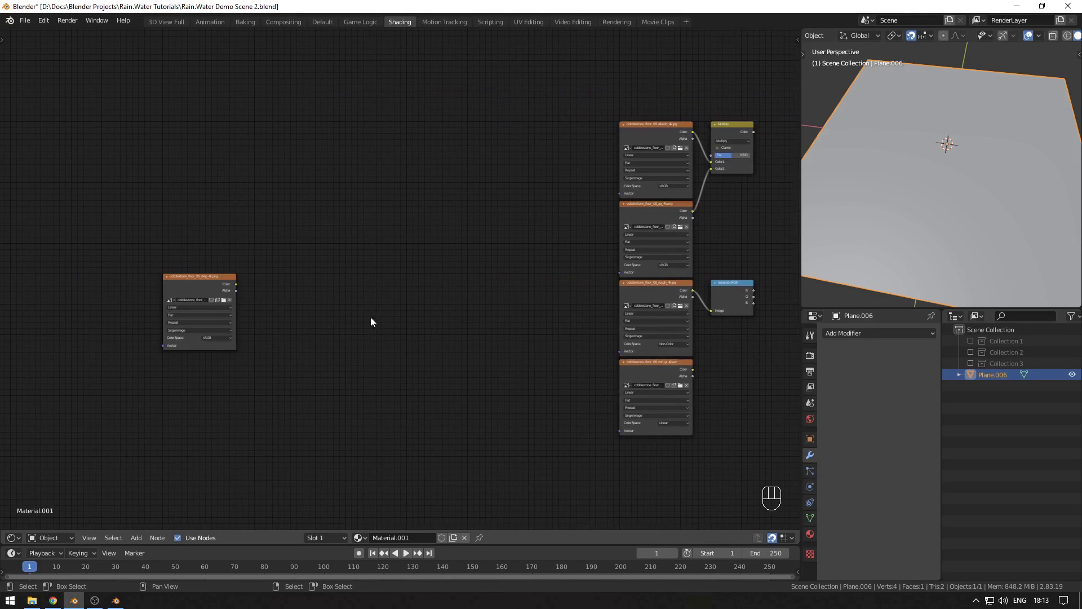
scroll(388, 293, up, 1)
scroll(263, 278, up, 1)
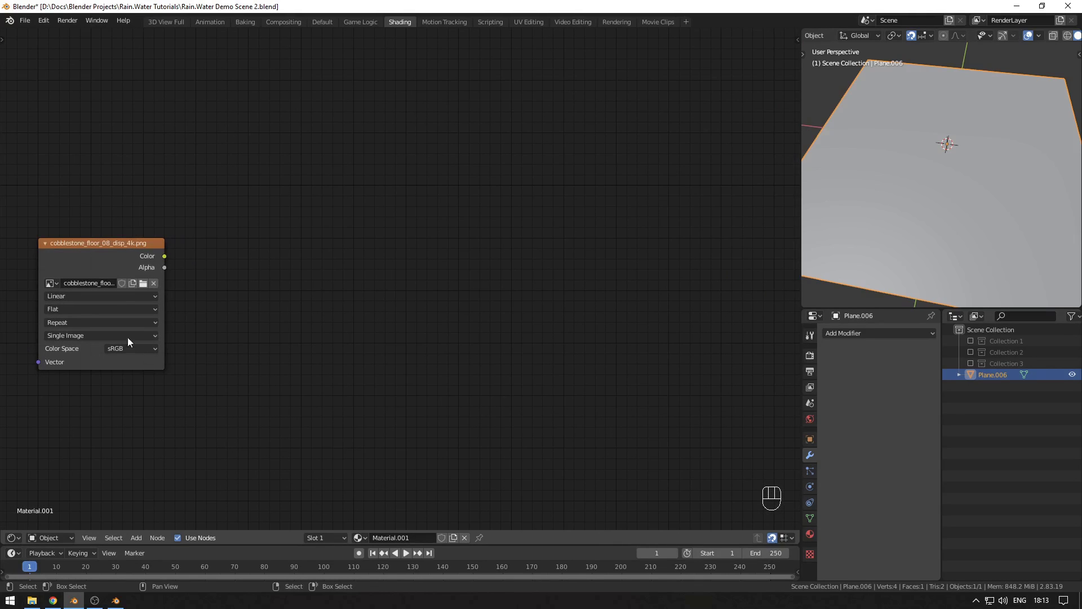
click(103, 245)
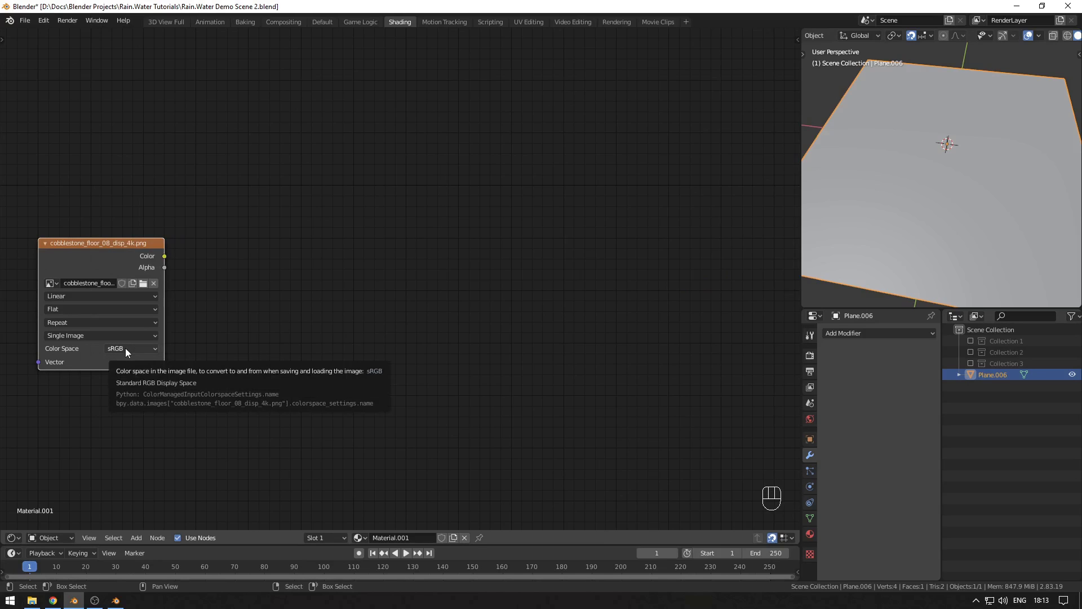
ctrl+scroll(125, 347, up, 2)
Step: Add a Rain.Water Mix node group between the Multiply node and the Principled BSDF
scroll(430, 357, down, 2)
middle_drag(430, 358, 342, 355)
scroll(357, 367, down, 1)
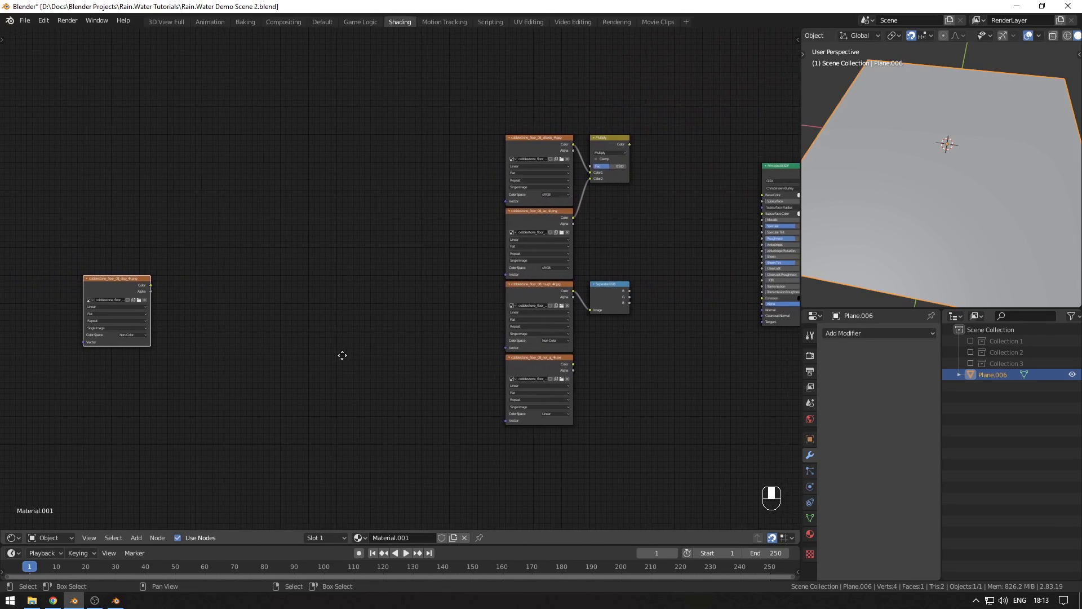
scroll(342, 355, up, 1)
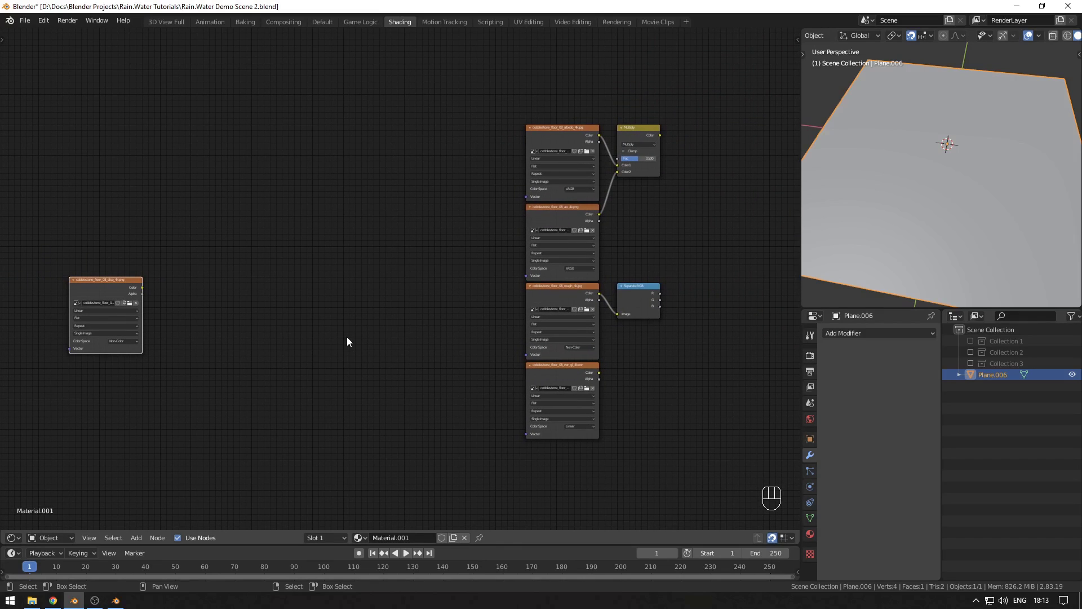
key(shift+a)
mouse_move(365, 311)
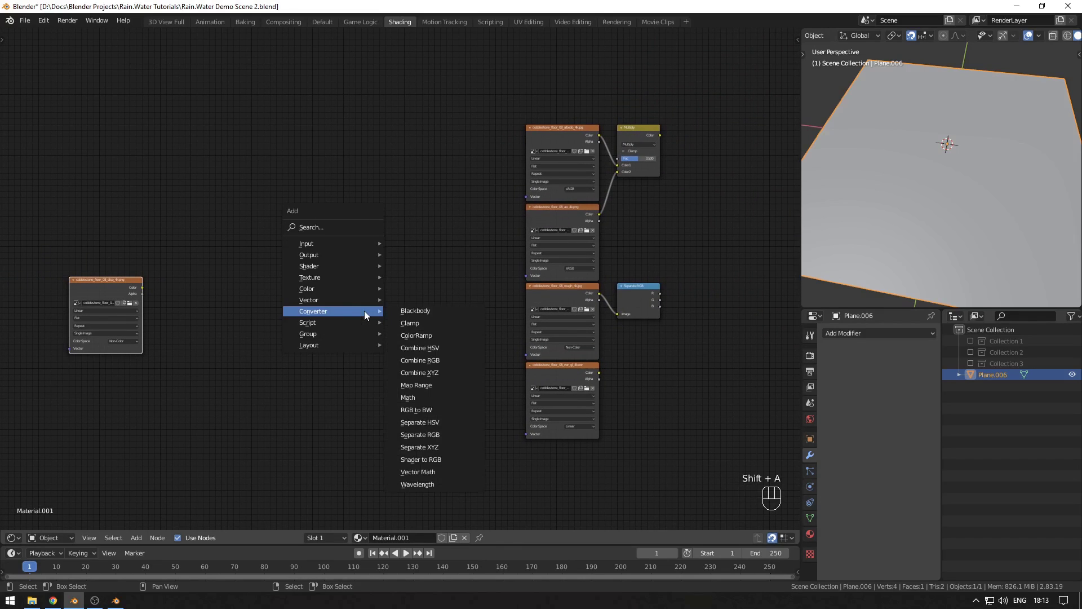
text(rain)
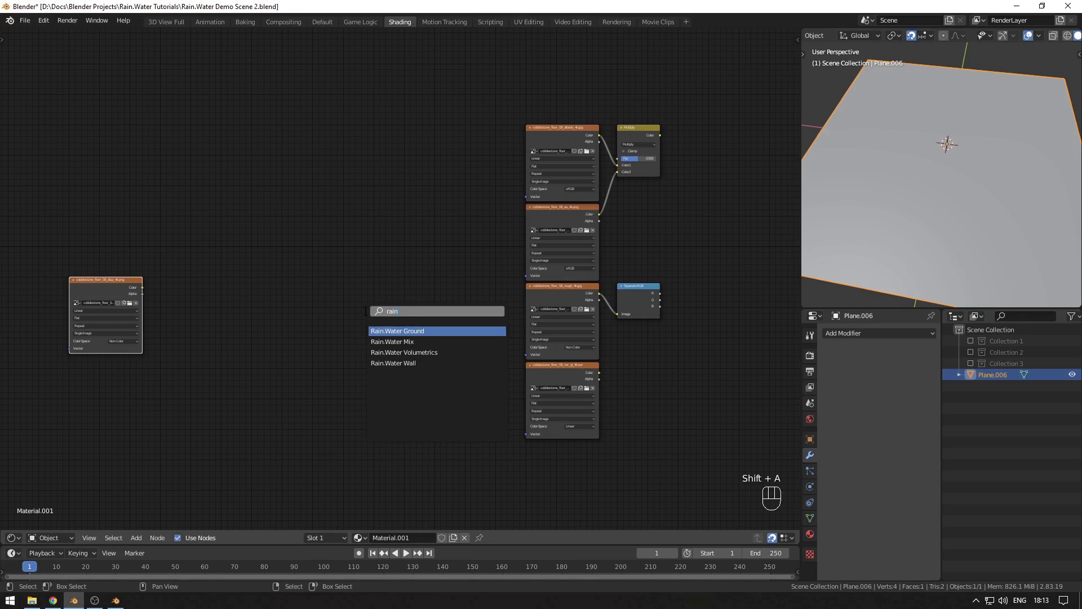
key(Down)
key(Return)
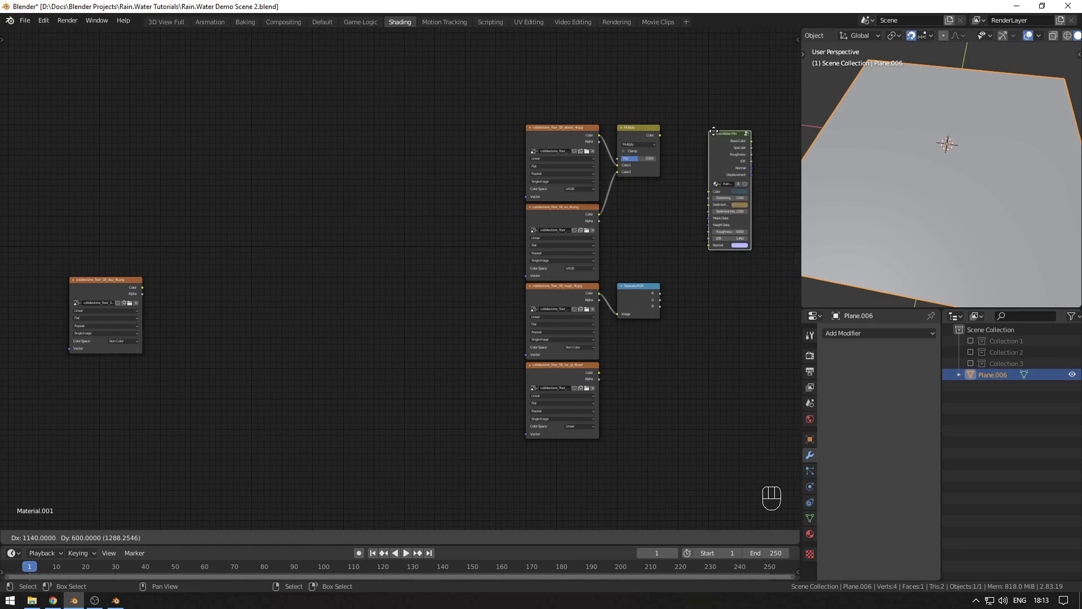
click(714, 125)
Step: Add a Rain.Water Ground node group between the disp texture and the column of other texture nodes
key(shift+a)
mouse_move(374, 323)
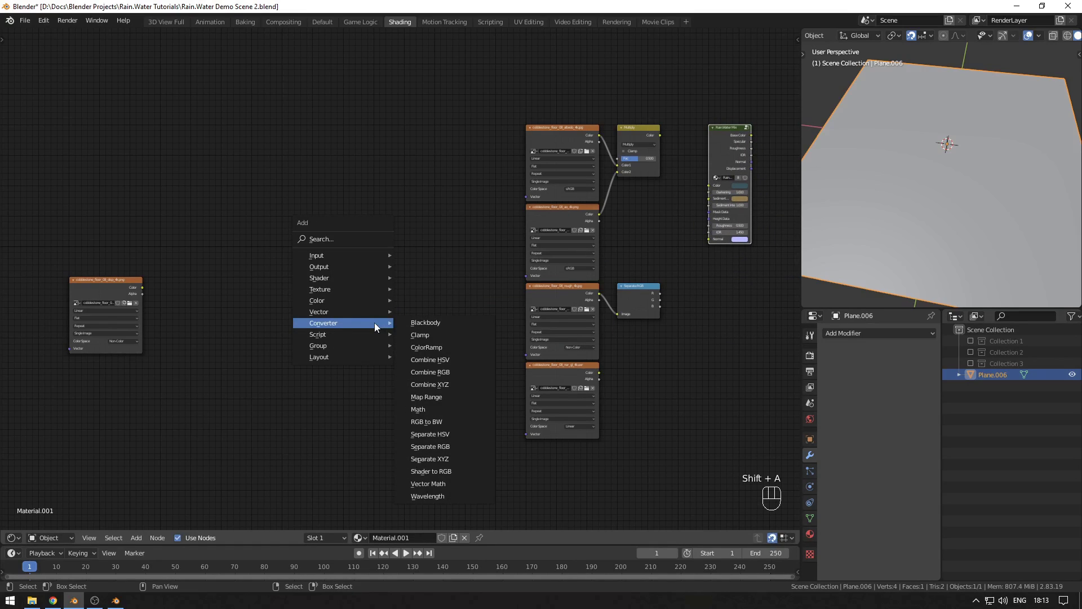
text(s)
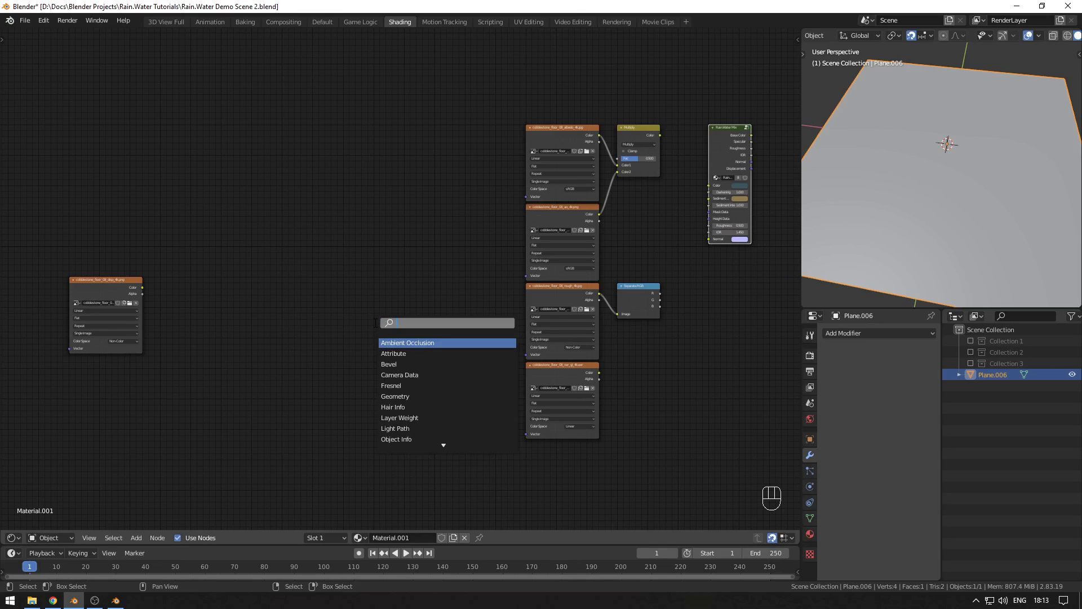
text(rain)
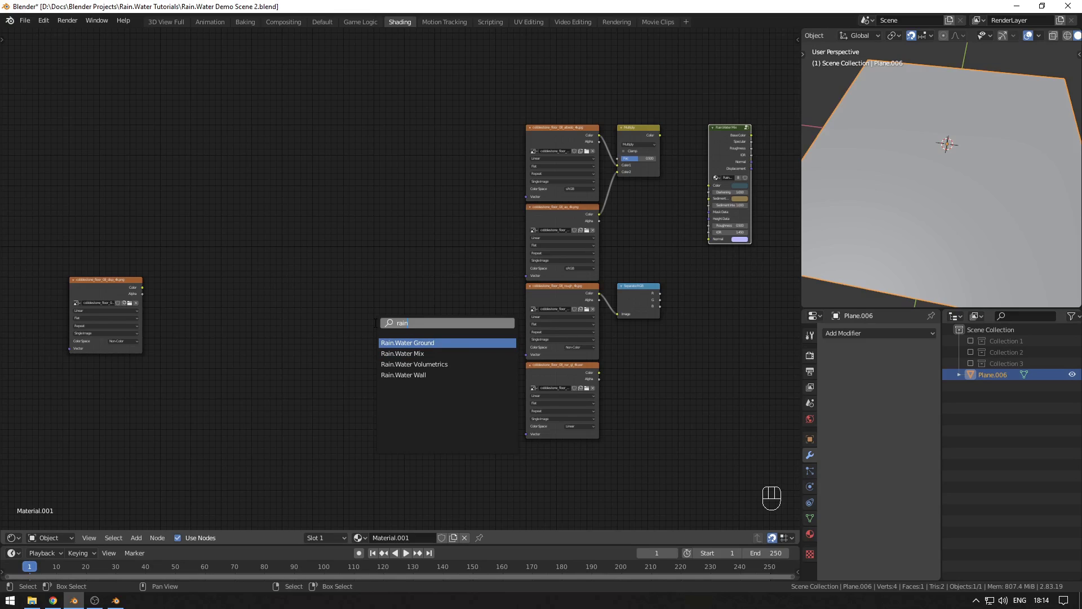
key(Return)
click(410, 194)
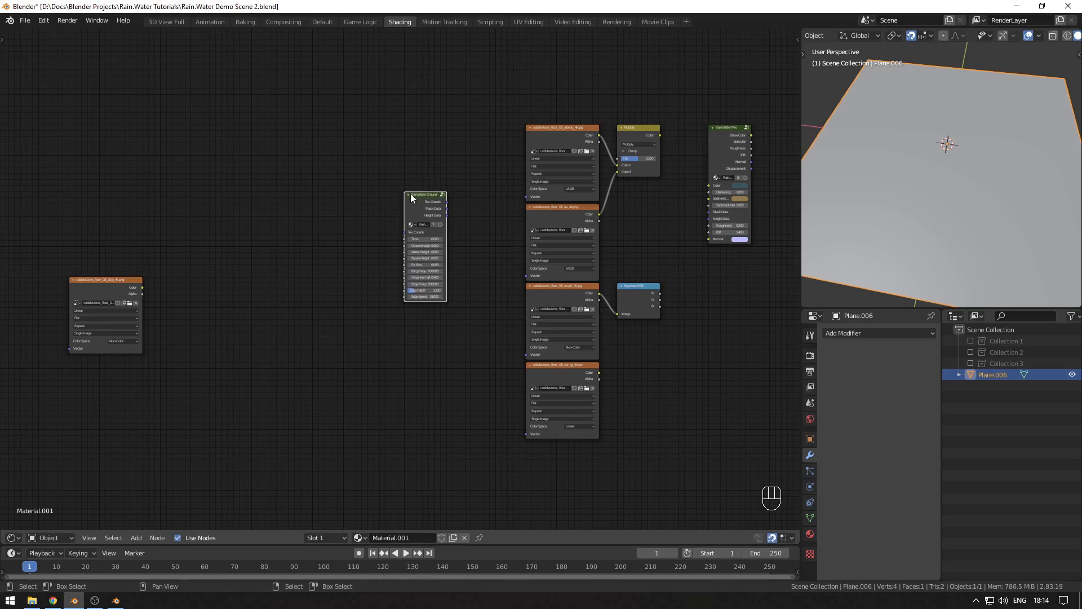
Step: Lower the Rain.Water Mix node and link its Base Color, Specular, Roughness, IOR and Normal outputs to the matching Principled BSDF inputs
scroll(723, 301, up, 1)
middle_drag(722, 301, 445, 323)
drag(497, 116, 498, 190)
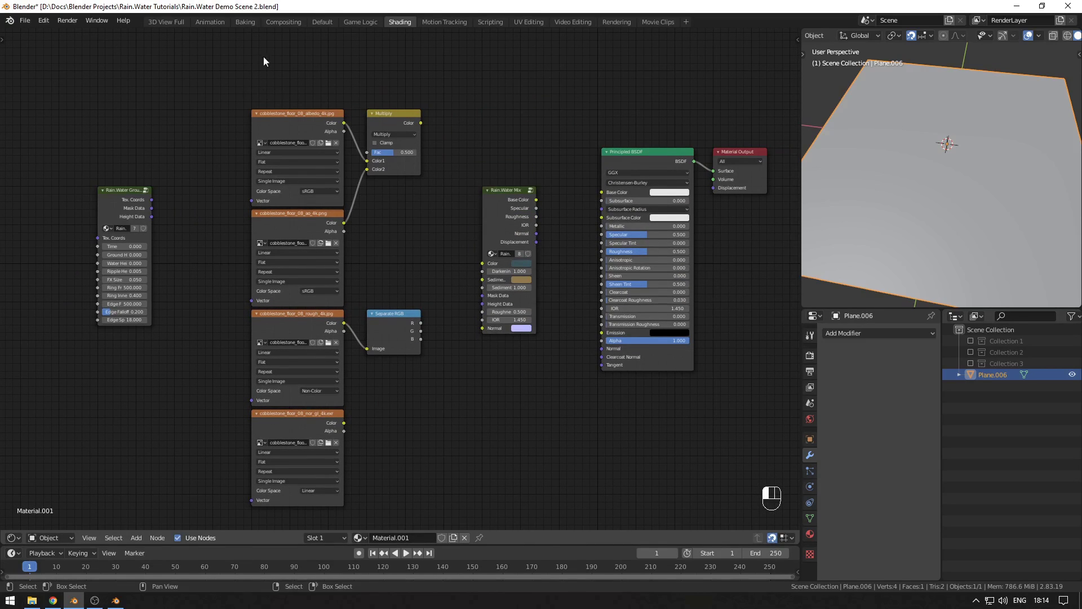
drag(263, 57, 416, 524)
drag(616, 86, 727, 389)
click(566, 133)
alt+right_drag(529, 199, 693, 277)
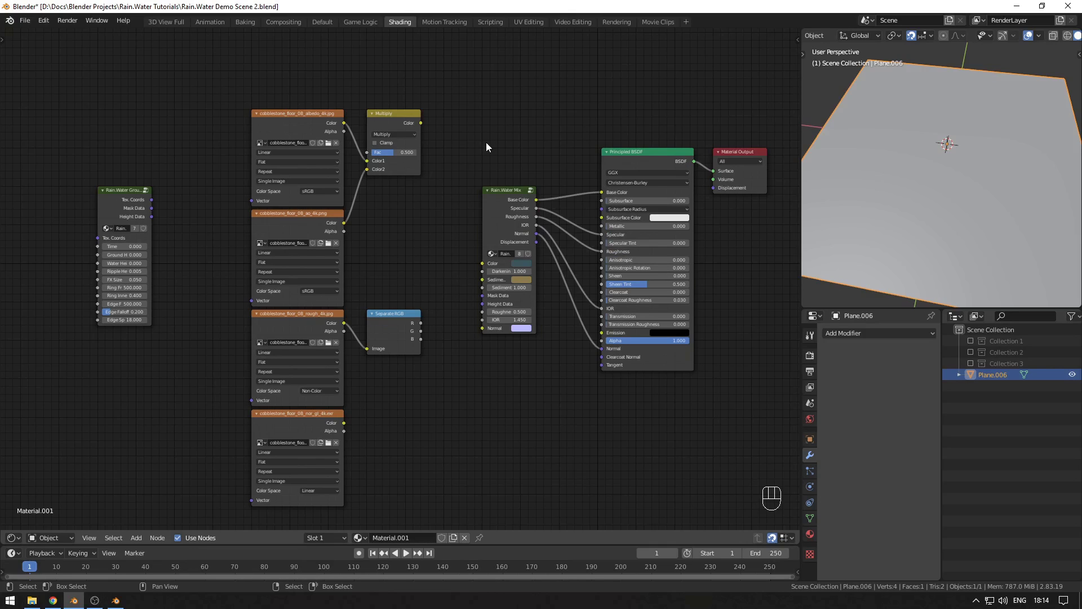
Step: Connect Multiply to Color, the Separate RGB R output to Roughness and the nor_gl texture to Normal on the Rain.Water Mix node
middle_drag(458, 141, 490, 143)
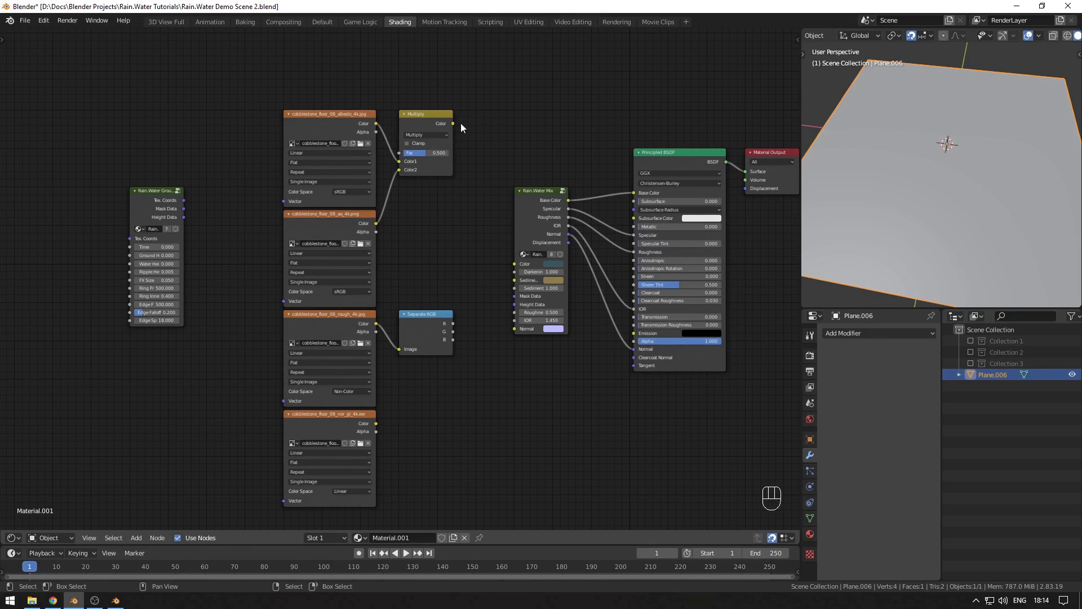
drag(454, 124, 514, 264)
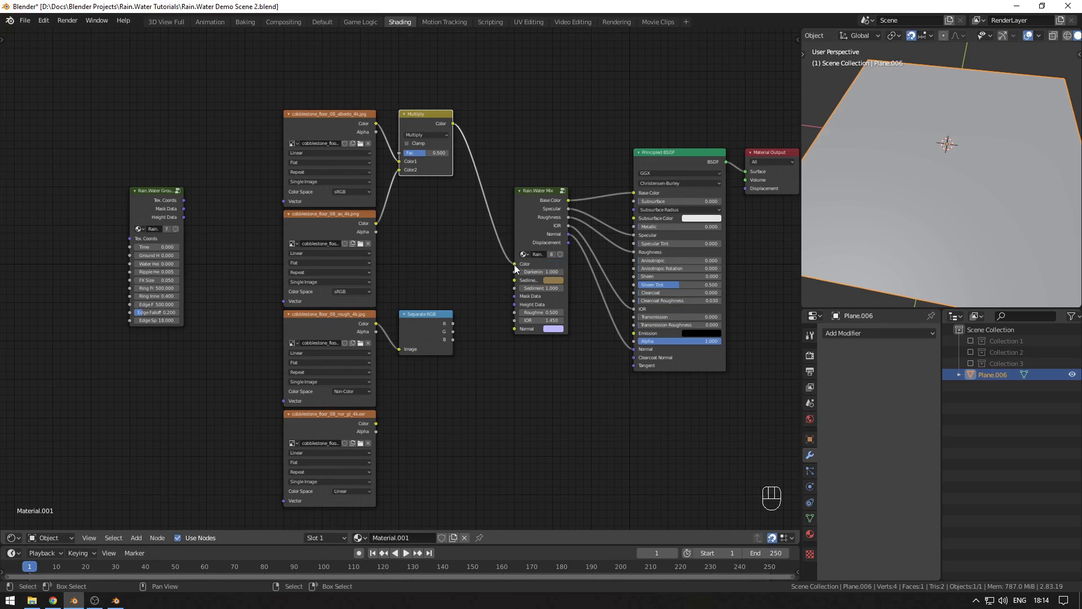
drag(453, 324, 473, 297)
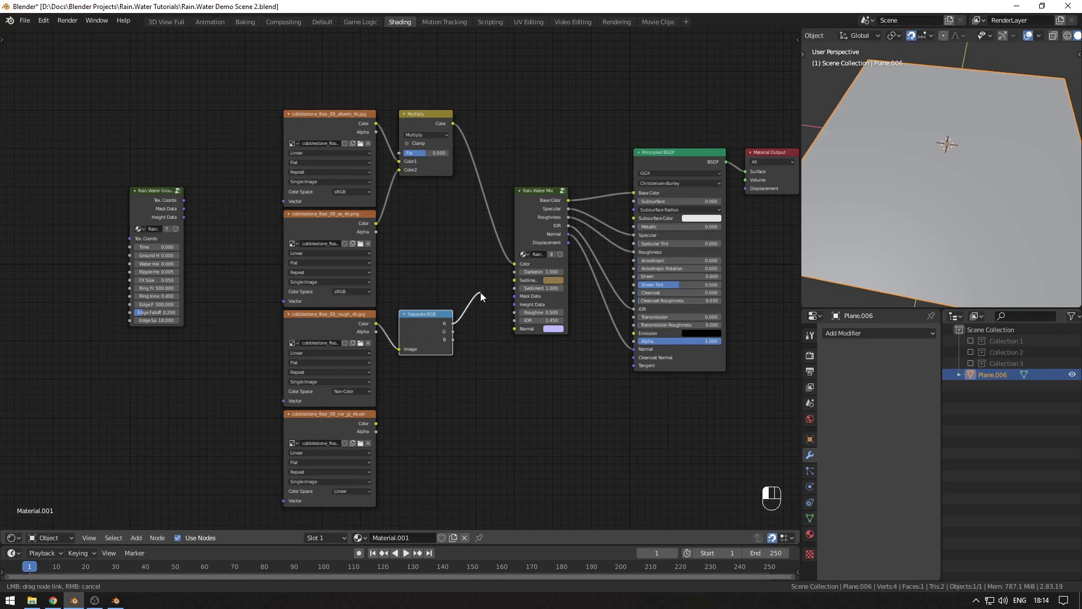
drag(480, 292, 515, 312)
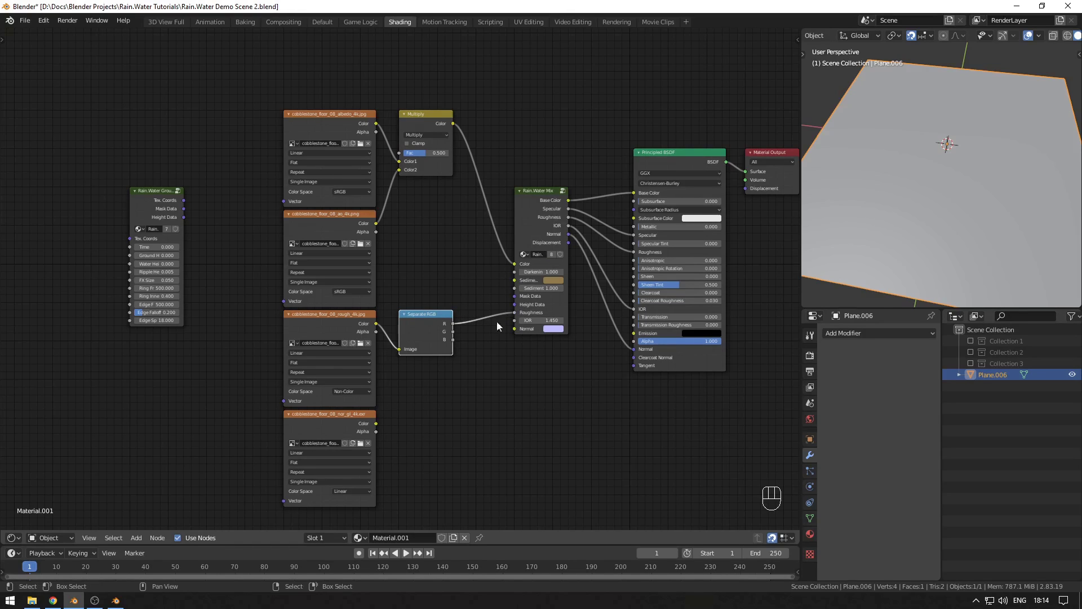
drag(377, 424, 518, 330)
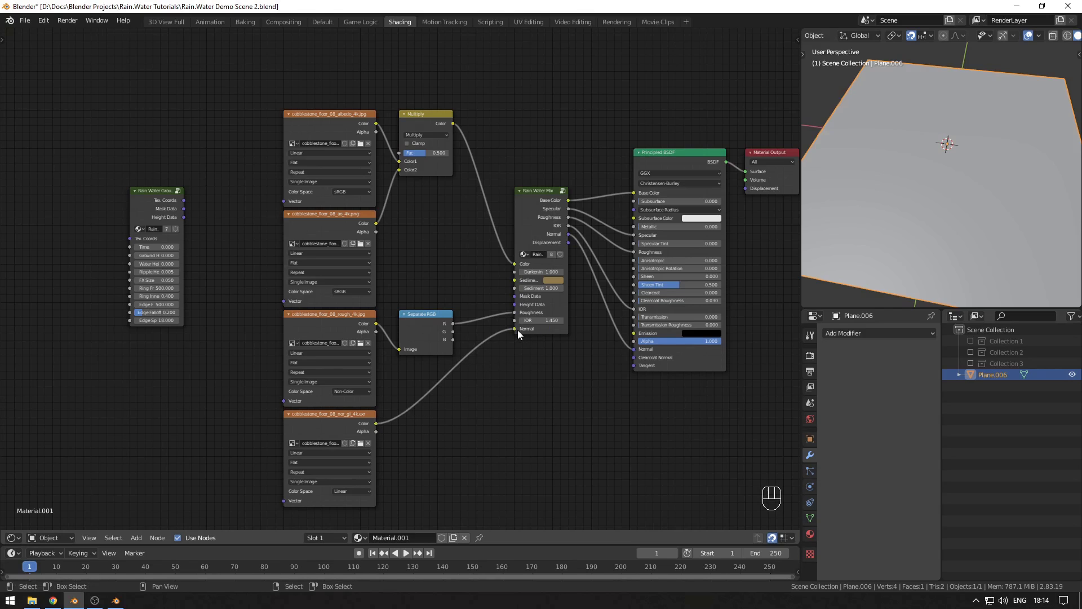
Step: Connect the Mask Data and Height Data outputs of Rain.Water Ground to the matching Rain.Water Mix inputs
scroll(428, 449, down, 2)
middle_drag(451, 375, 510, 411)
scroll(321, 354, up, 1)
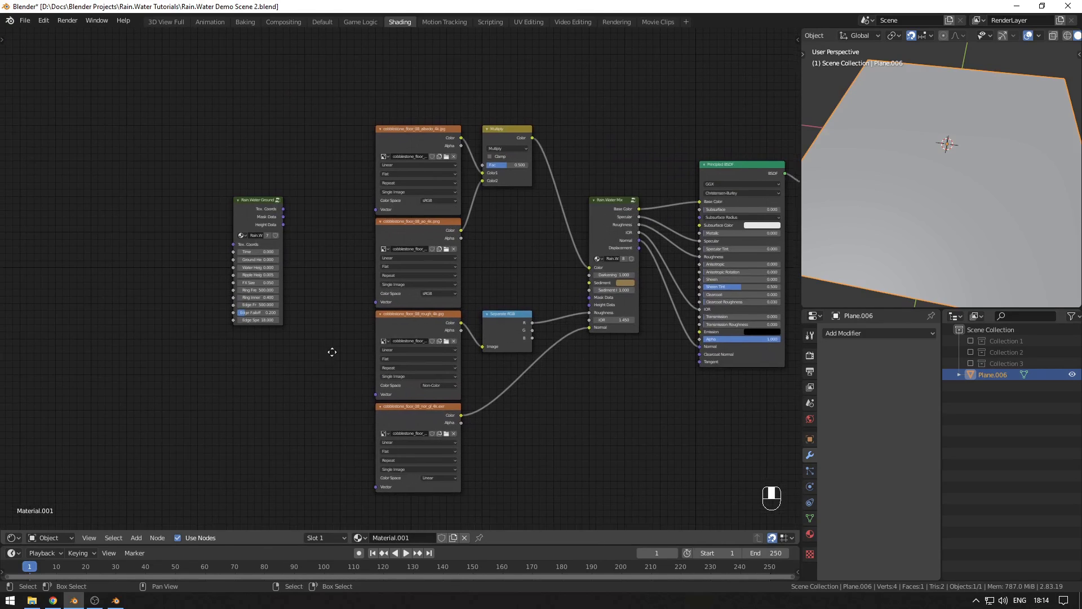
scroll(328, 249, up, 2)
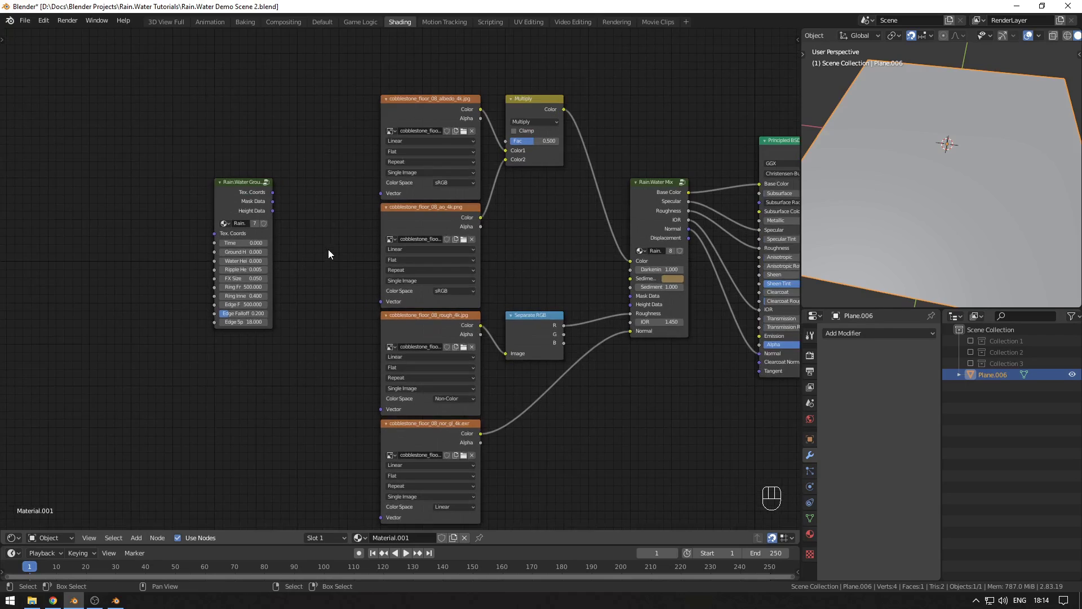
drag(242, 201, 601, 295)
drag(243, 210, 600, 303)
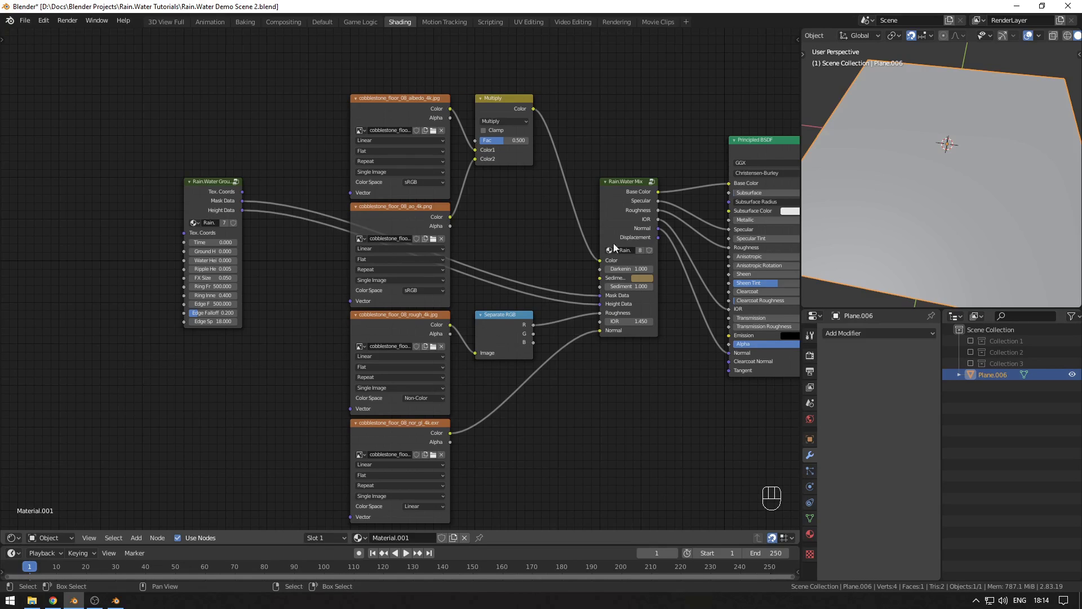
Step: Connect the Tex. Coords output of Rain.Water Ground to the Vector inputs of the albedo, ao, rough and nor_gl textures
middle_drag(289, 259, 289, 227)
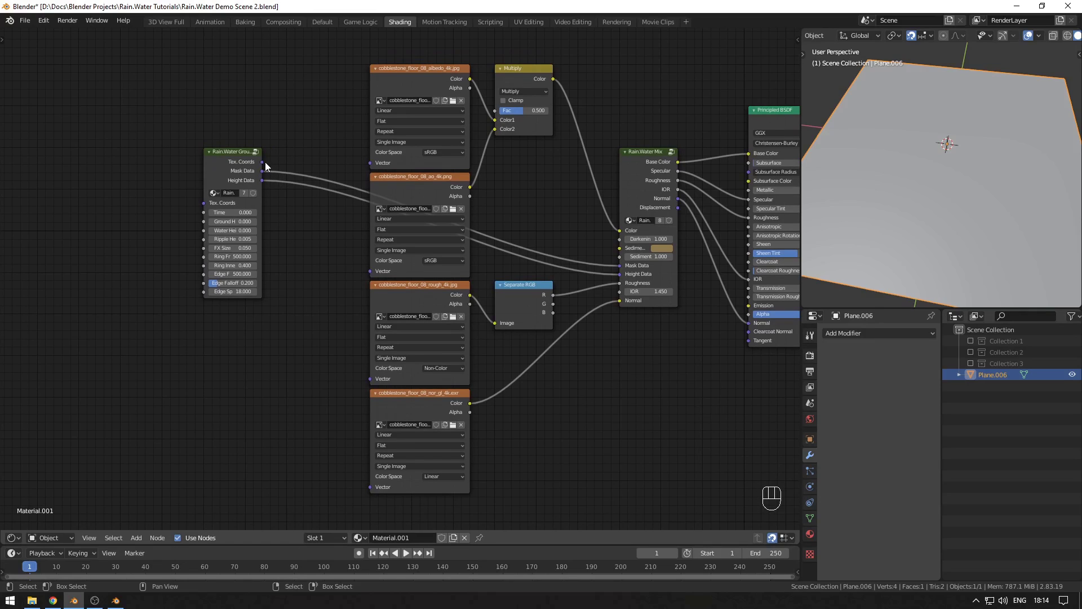
drag(262, 162, 301, 134)
click(242, 151)
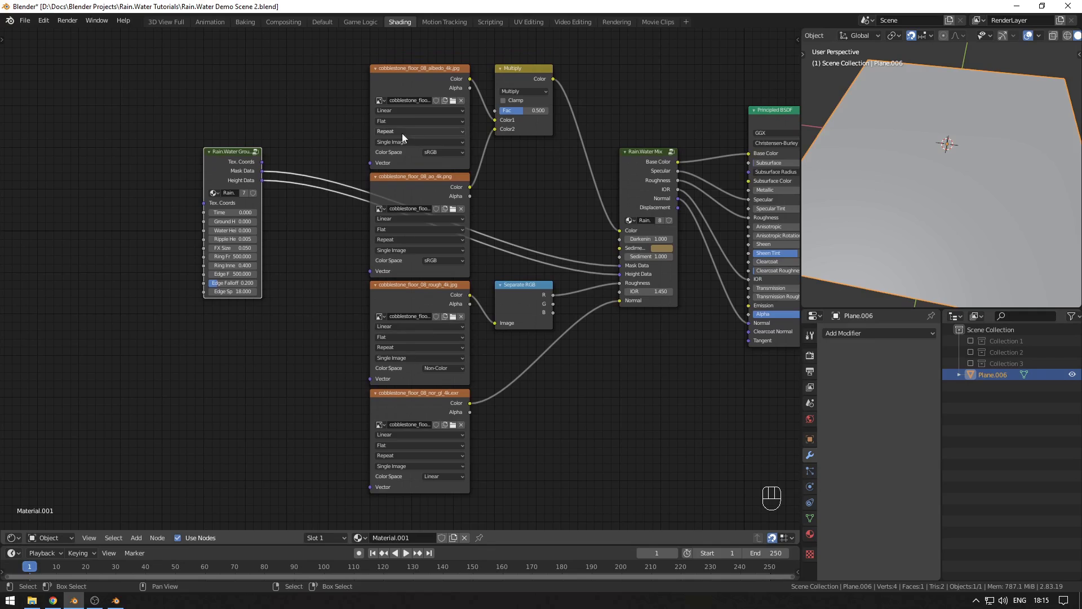
drag(369, 163, 369, 271)
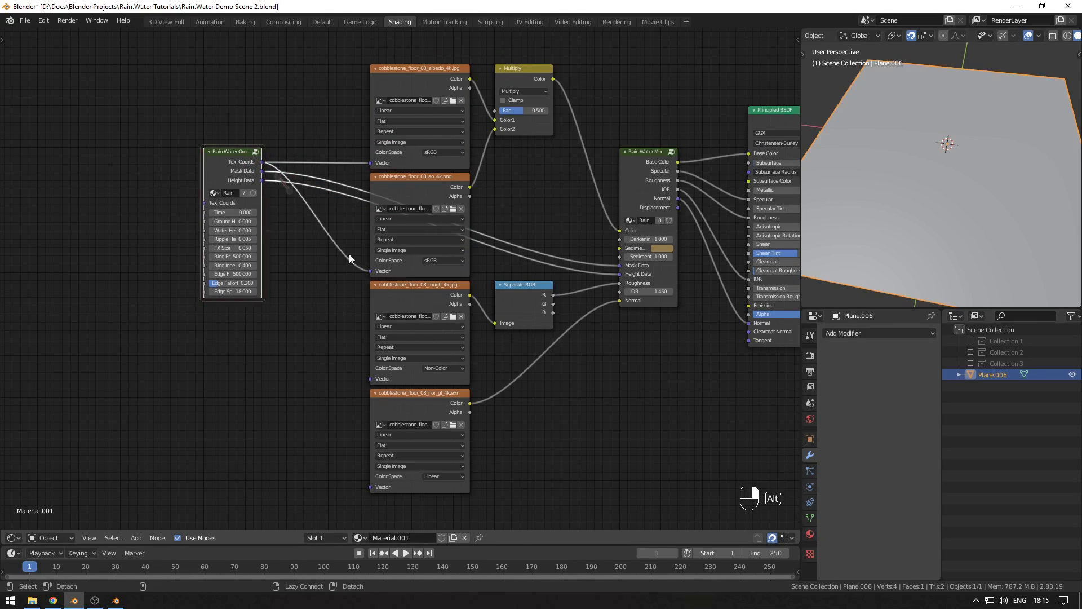
drag(262, 162, 370, 487)
Step: Add a UV Map node before the cobblestone_floor_08_disp texture and link its UV output to the texture's Vector input
ctrl+scroll(486, 326, left, 10)
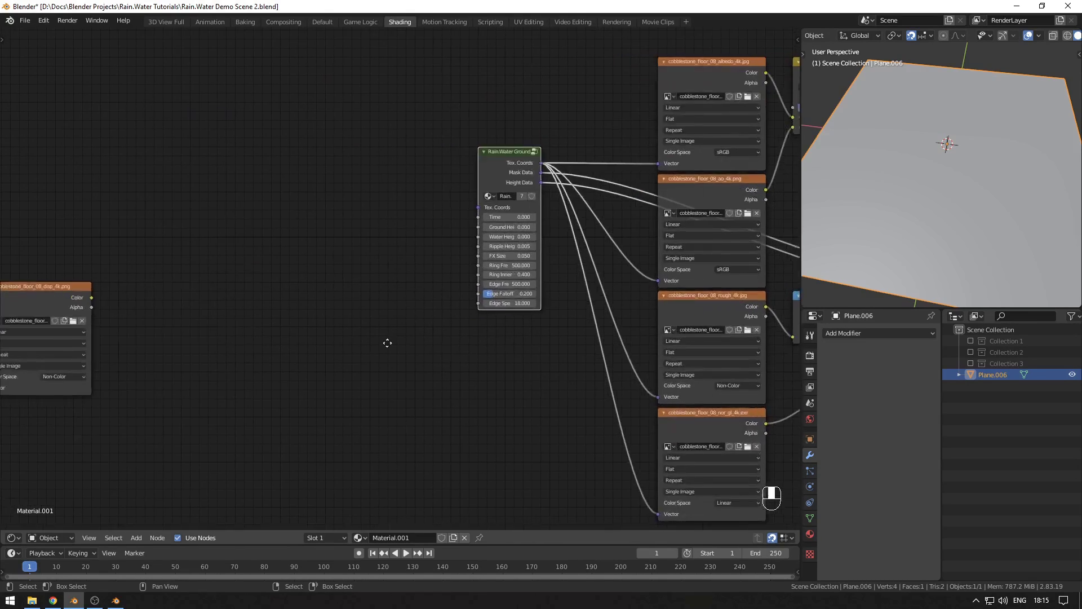
key(shift+a)
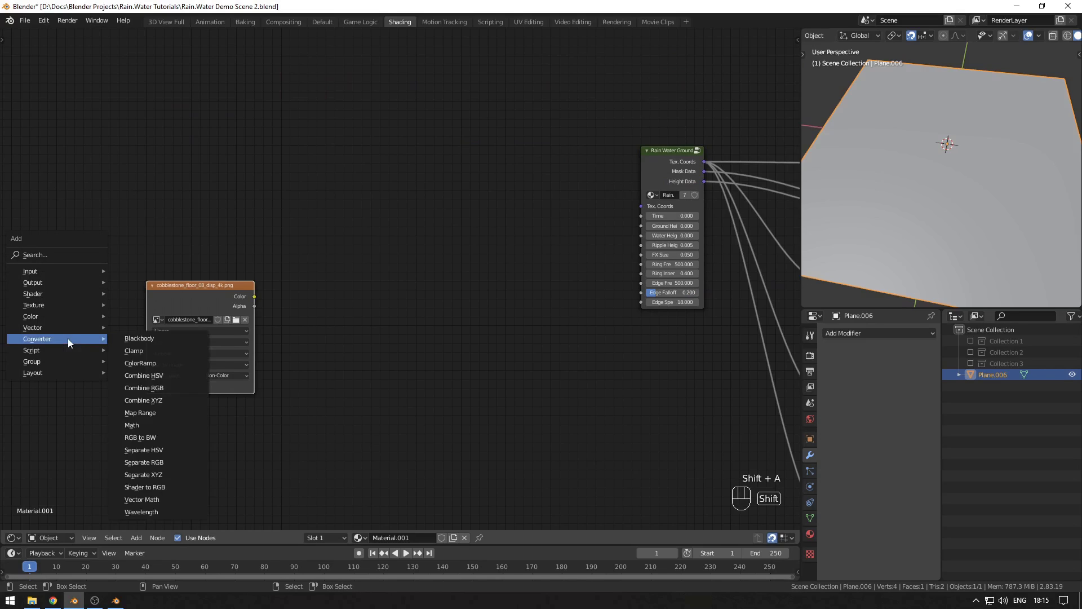
mouse_move(50, 271)
click(135, 461)
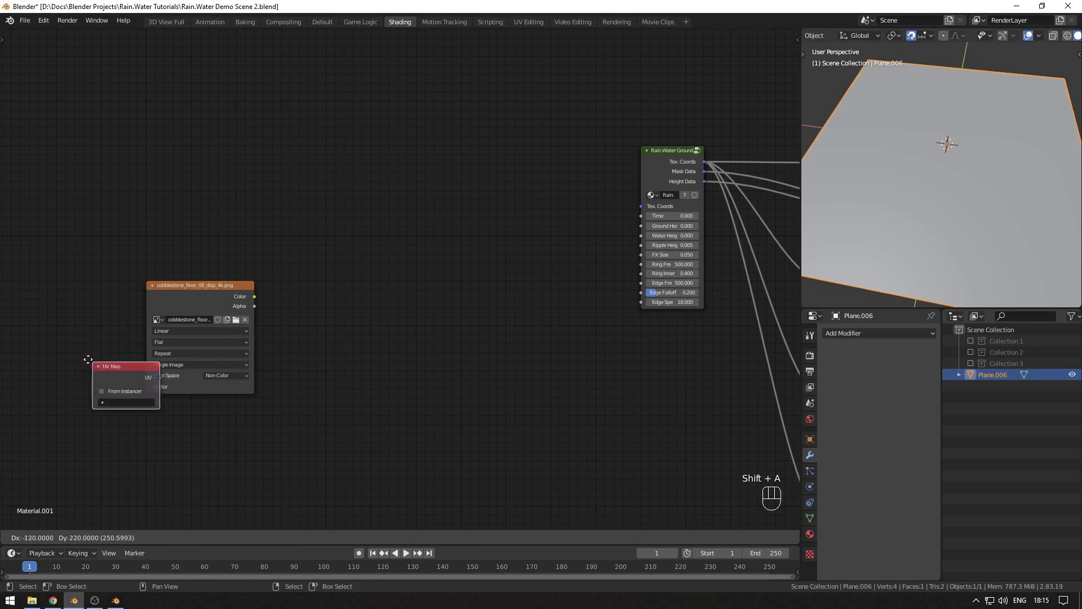
click(109, 344)
alt+right_drag(109, 344, 186, 354)
Step: Add a Separate RGB node after the disp texture and link the texture's Color output to its Image input
key(shift+a)
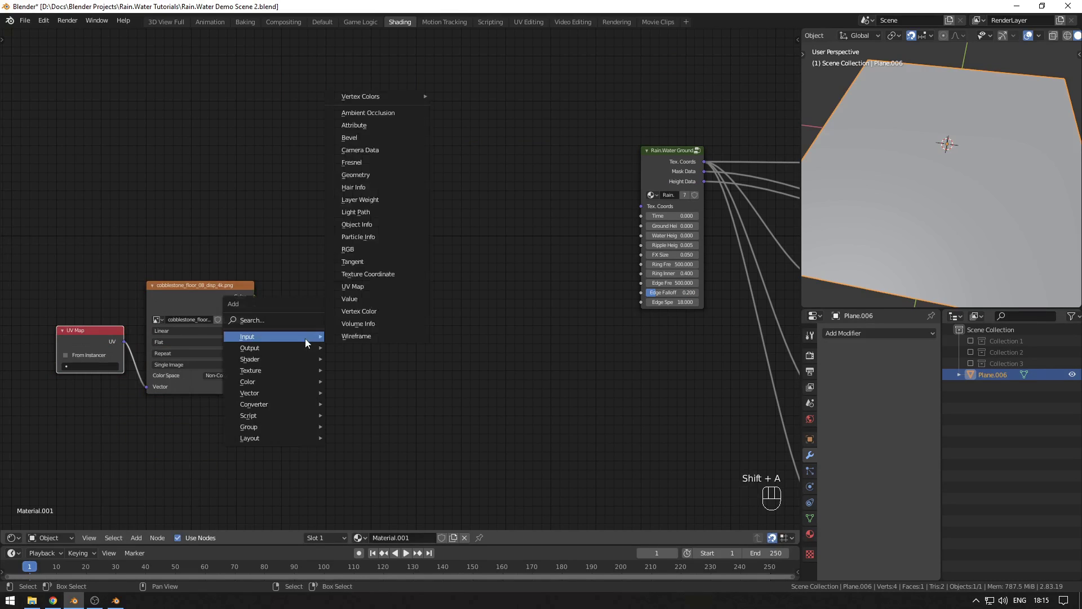
mouse_move(293, 404)
click(360, 354)
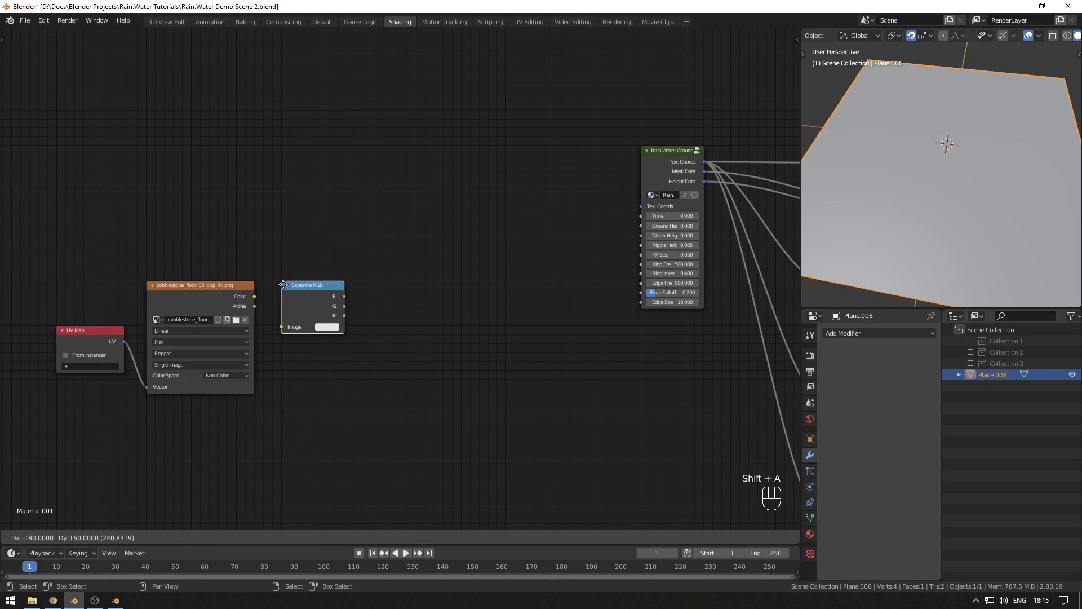
click(360, 354)
drag(255, 296, 281, 327)
Step: Add a Math node after Separate RGB and link the R output to its first Value input
key(shift+a)
mouse_move(395, 345)
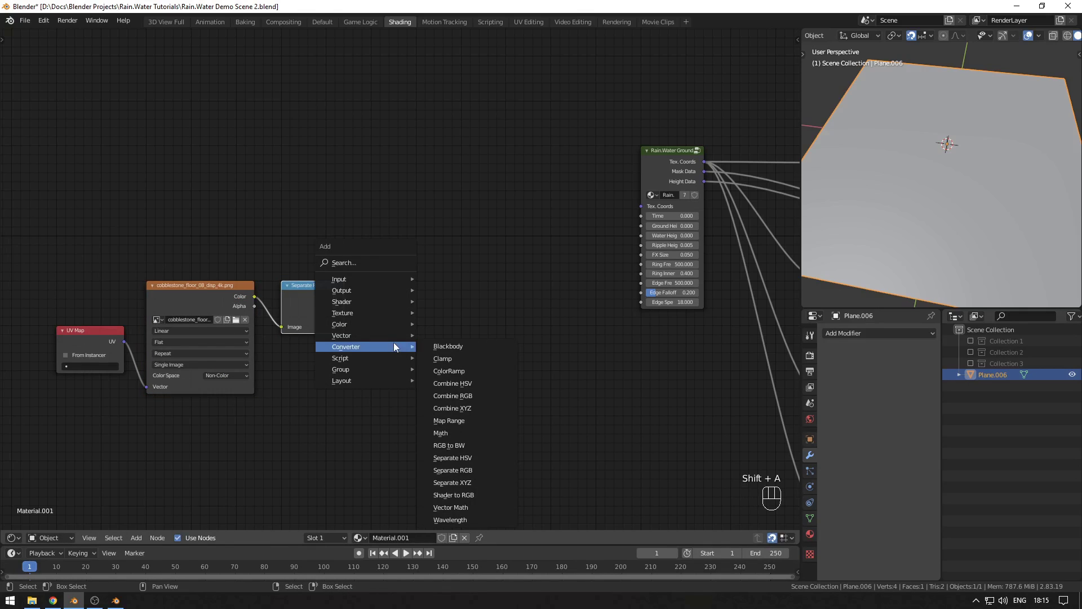
click(449, 345)
click(369, 281)
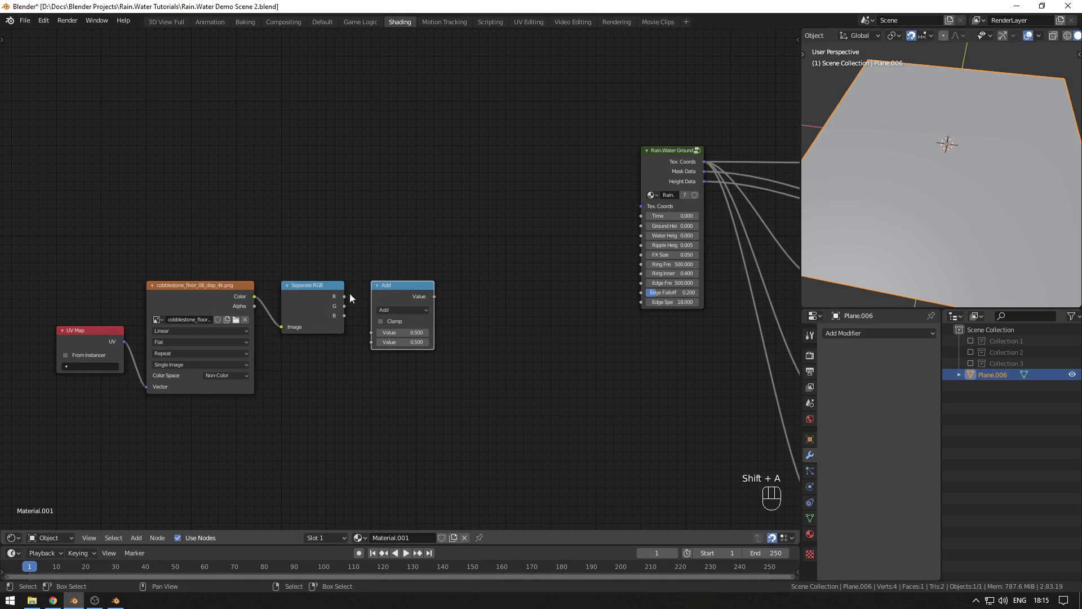
alt+right_drag(349, 292, 393, 311)
Step: Set the new Math node to Multiply with a second value of 0.150
click(393, 311)
click(387, 362)
click(402, 342)
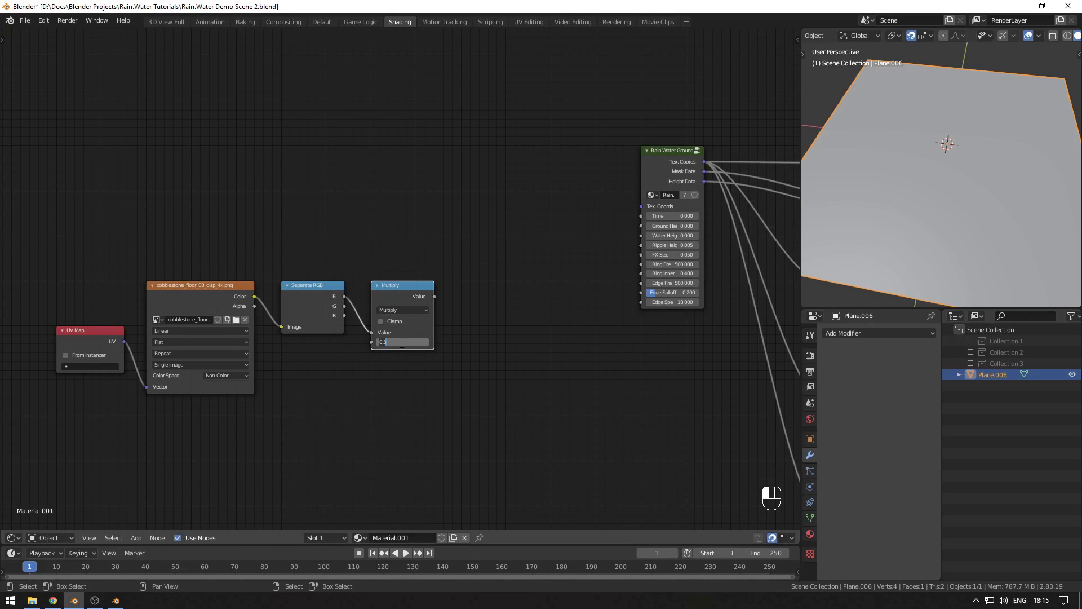
text(15)
key(Return)
click(401, 290)
click(401, 341)
key(Return)
click(449, 333)
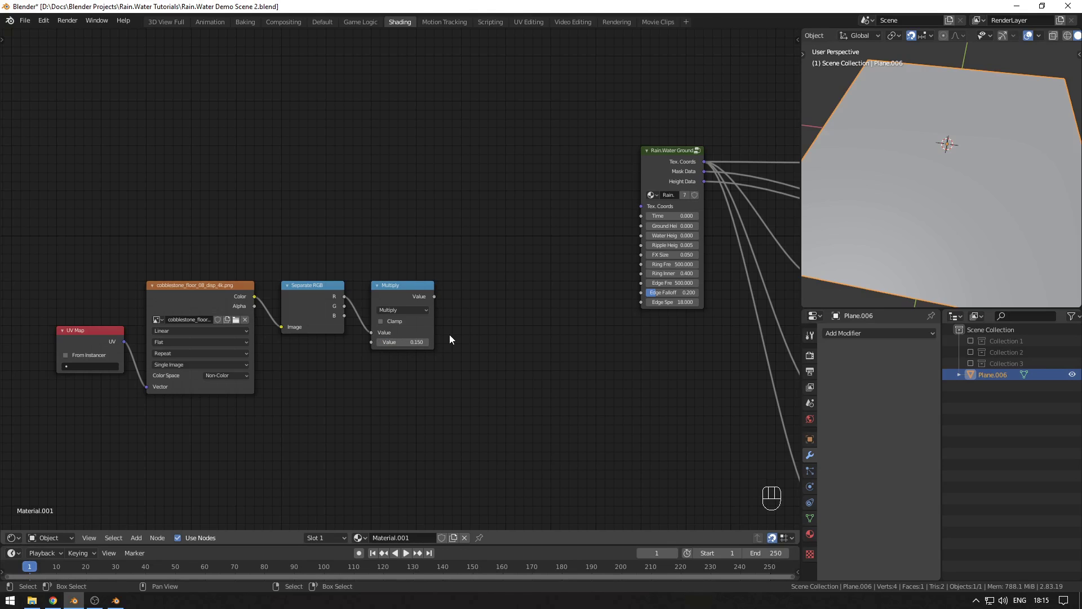
Step: Add a UV Map node beside Rain.Water Ground and link its UV output to the group's Tex. Coords input
middle_drag(504, 244, 484, 266)
click(490, 254)
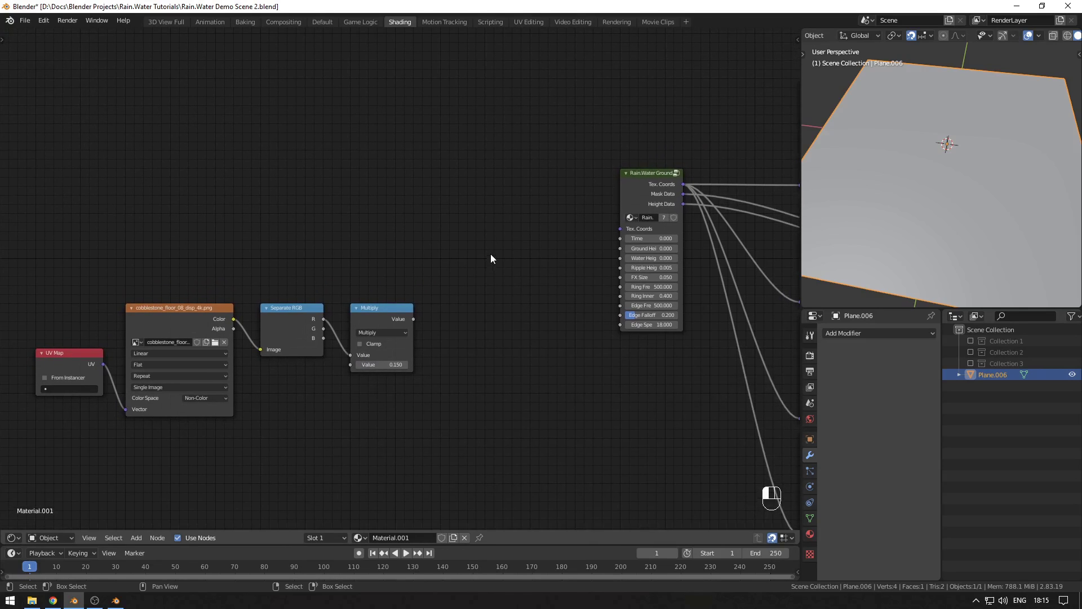
key(shift+a)
mouse_move(446, 161)
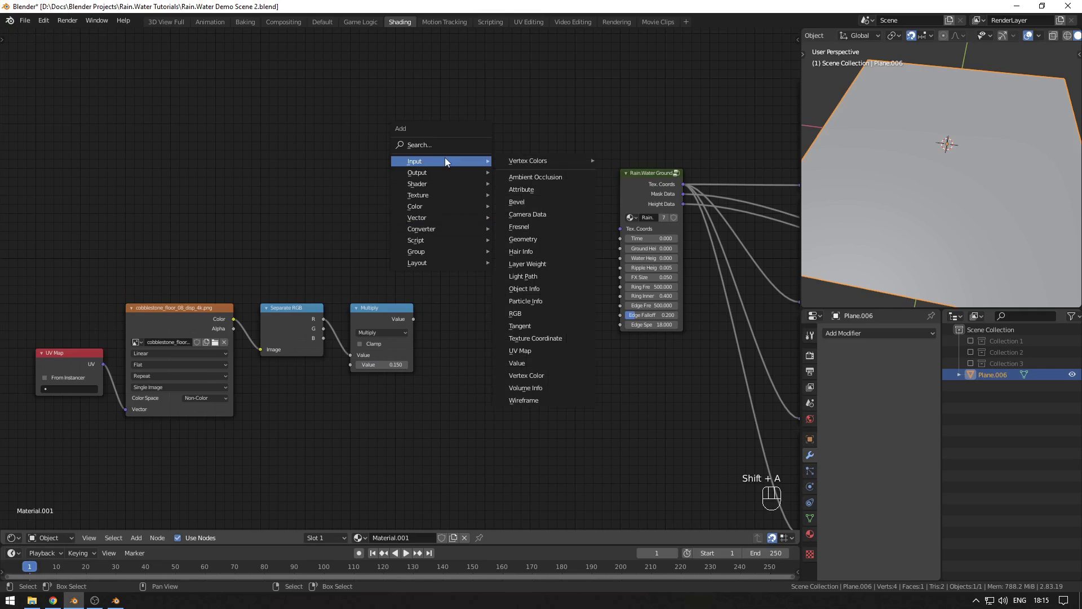
click(535, 352)
click(536, 169)
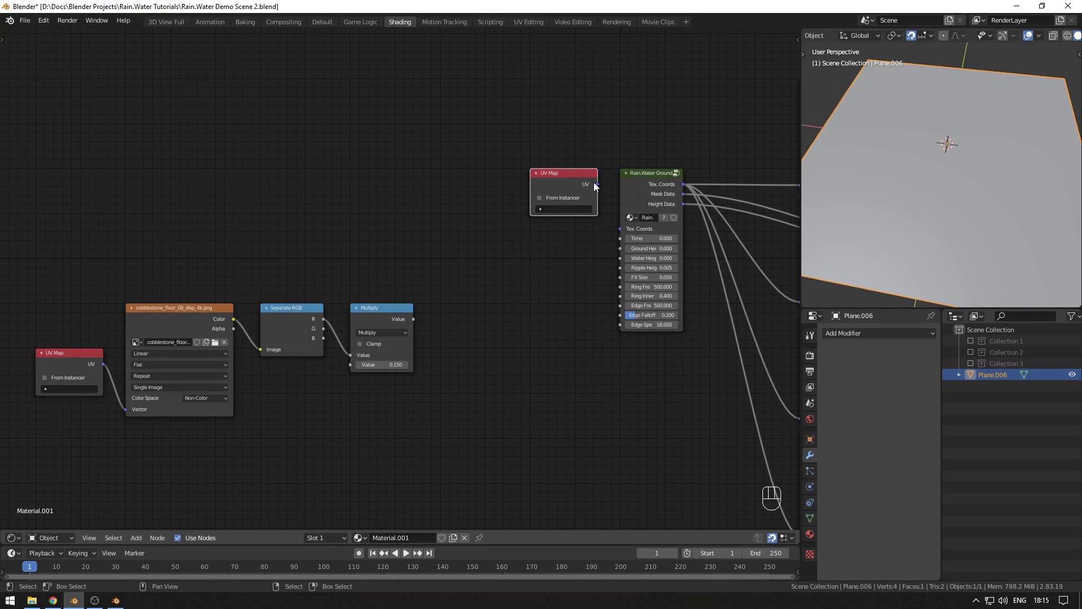
drag(596, 184, 620, 229)
click(645, 185)
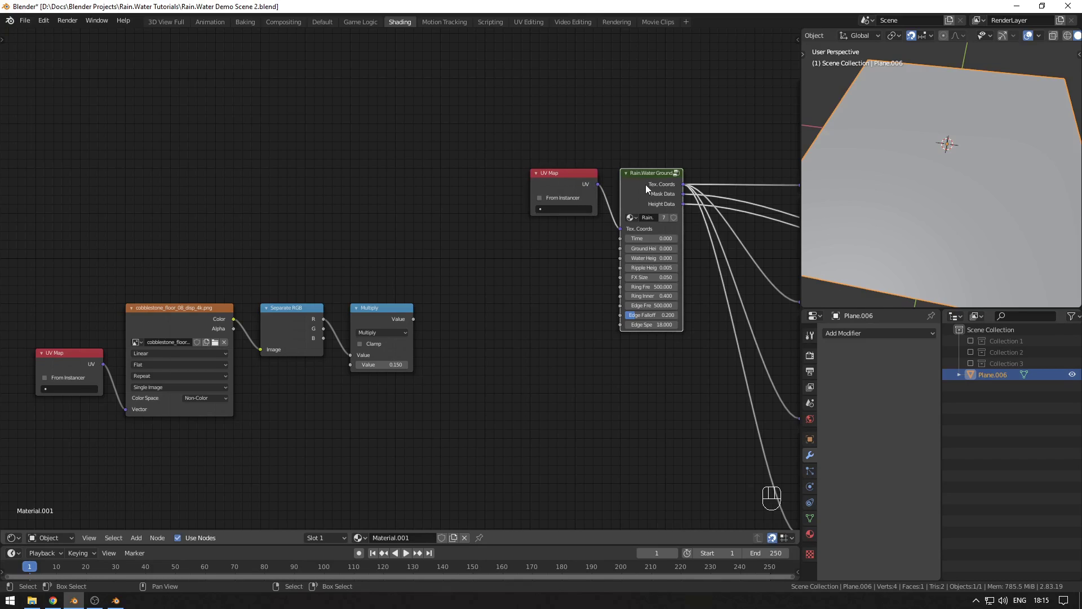
click(651, 239)
click(583, 250)
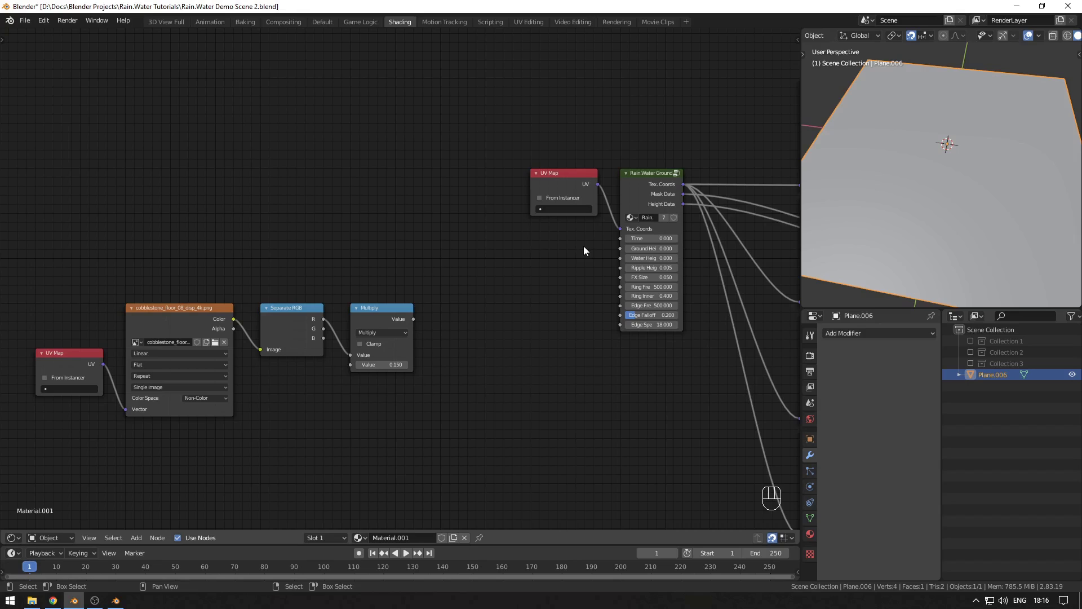
Step: Add a Value node driven by the current frame number, test it with animation playback and return to frame 1
middle_drag(557, 244, 544, 254)
key(shift+a)
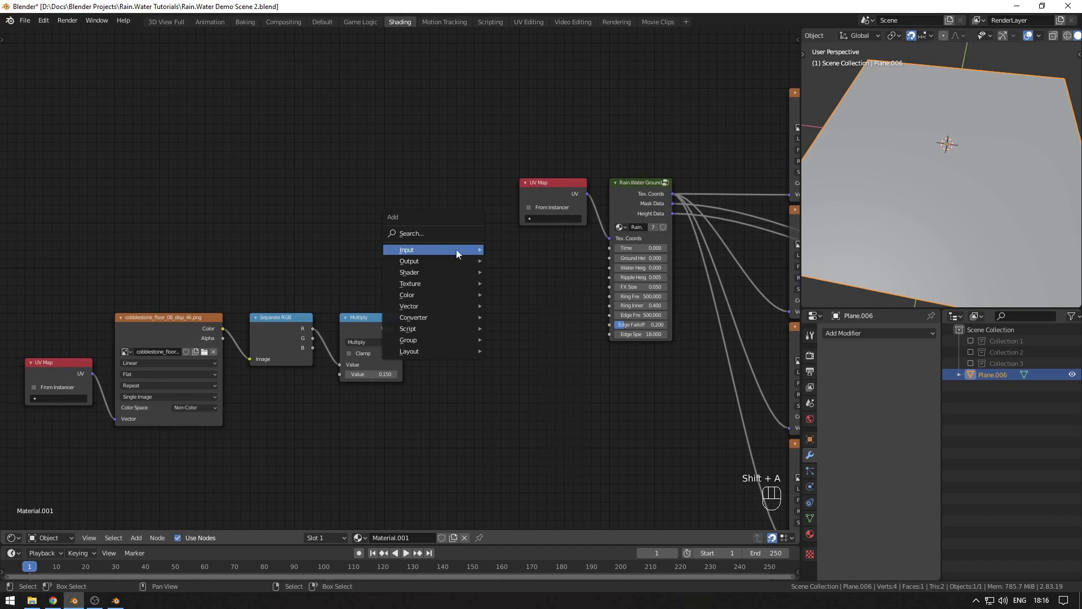
mouse_move(457, 252)
click(519, 450)
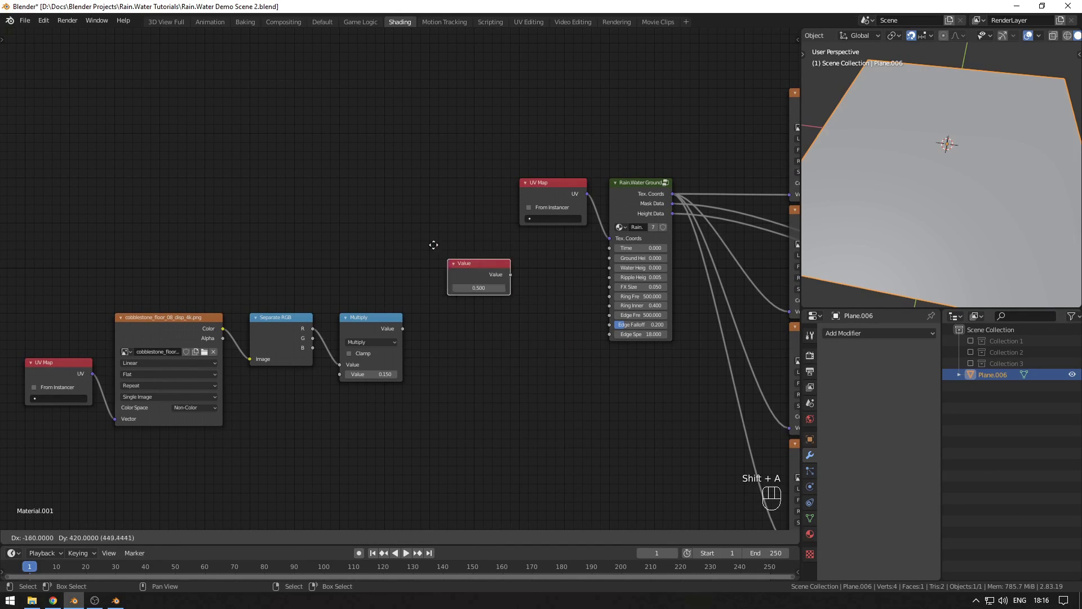
click(461, 267)
click(460, 252)
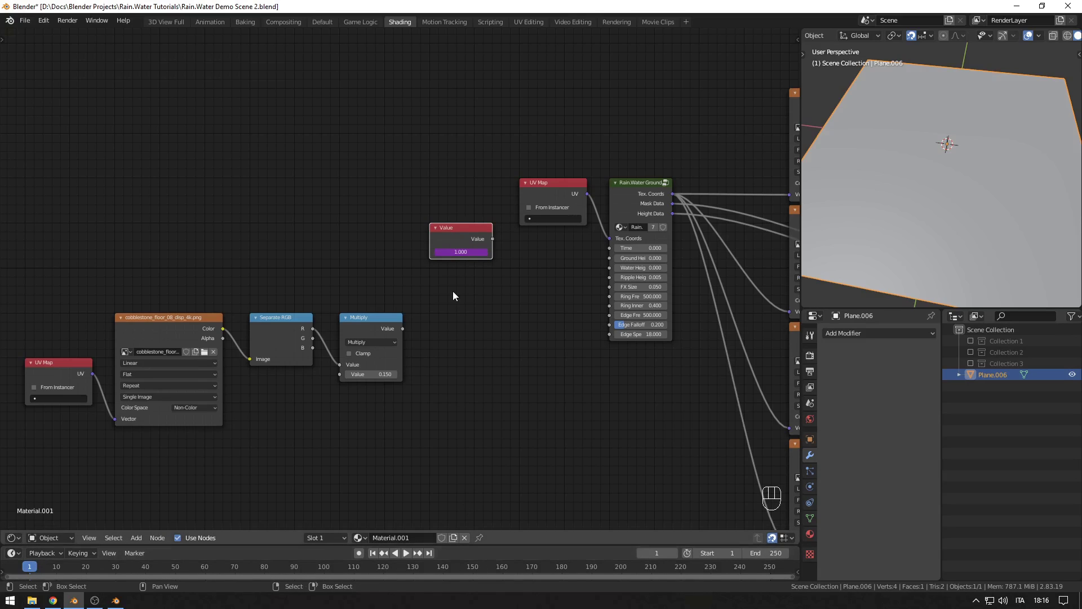
key(space)
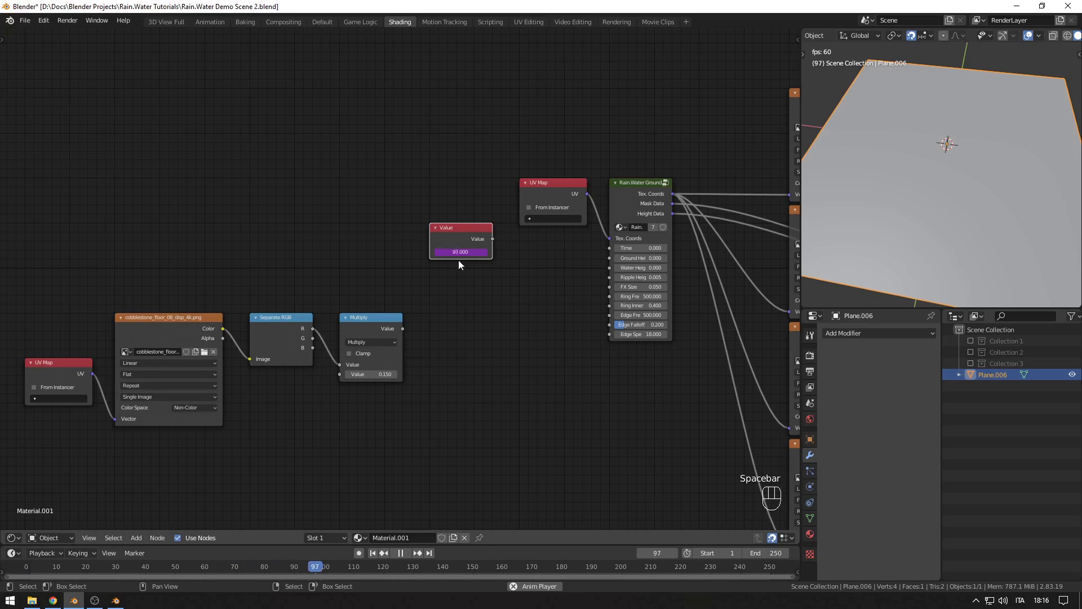
key(space)
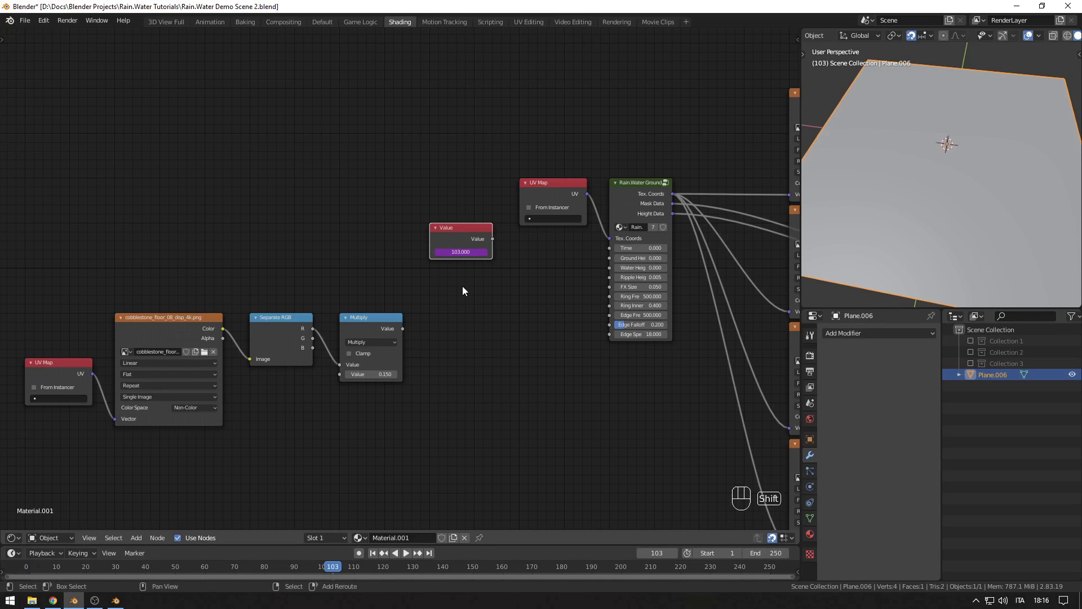
key(shift+Left)
Step: Add a Math node below the UV Map node and link the frame-driven Value node to its first Value input
key(shift+a)
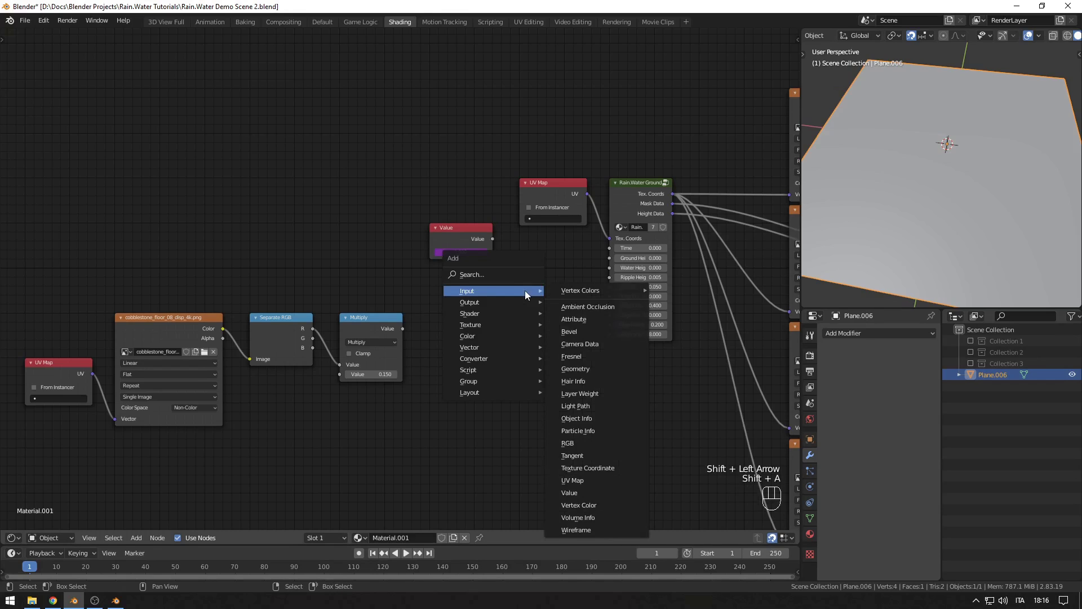
mouse_move(496, 359)
click(569, 445)
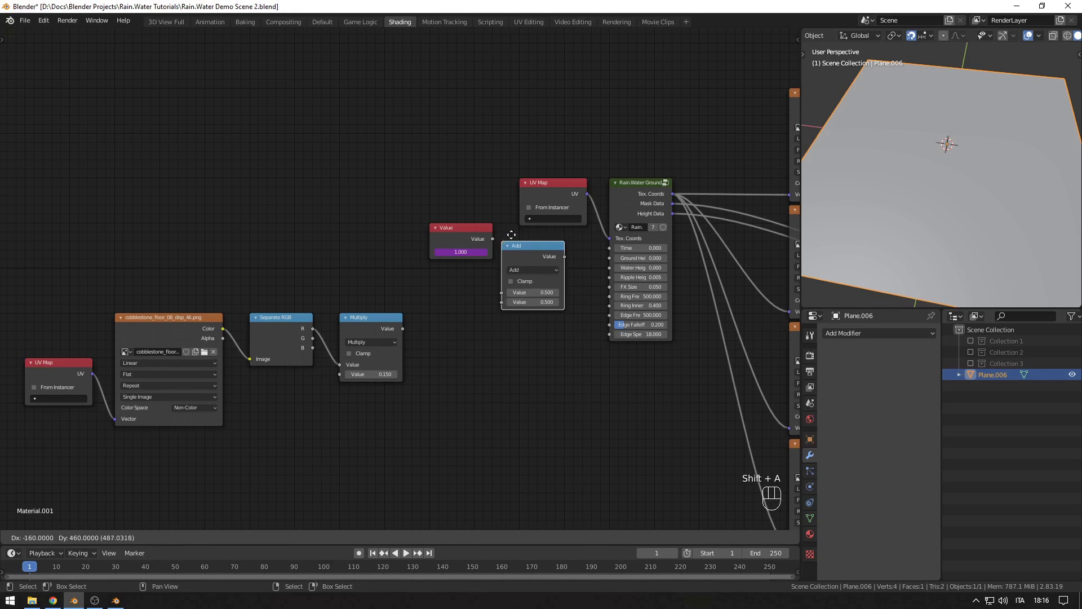
click(500, 231)
drag(493, 238, 519, 283)
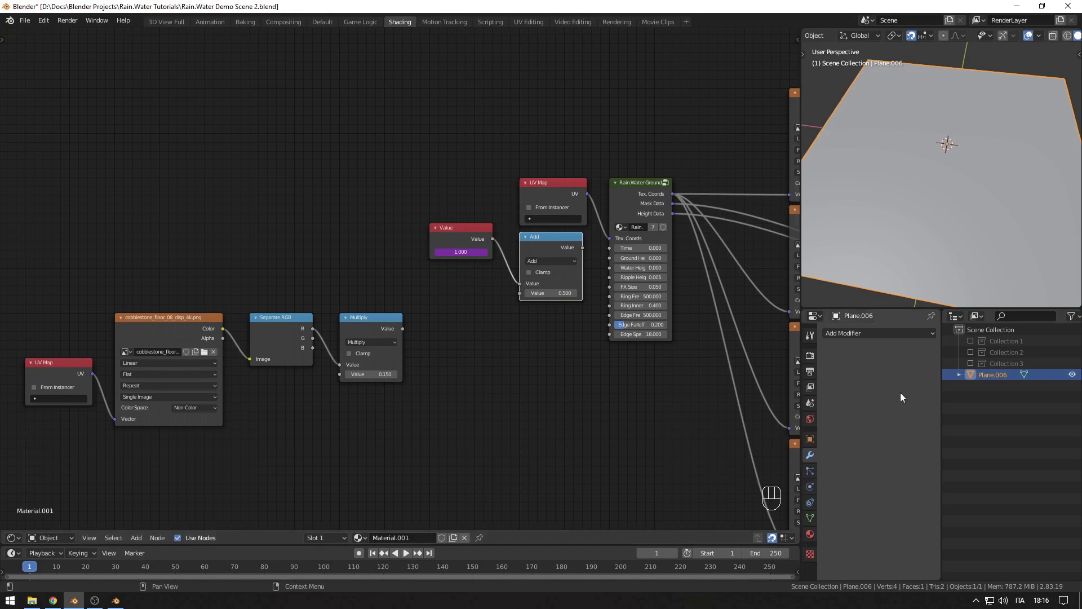
Step: Check the scene's frame rate, set the Math node to Divide by 60, and link its result to Rain.Water Ground's Time input
click(810, 372)
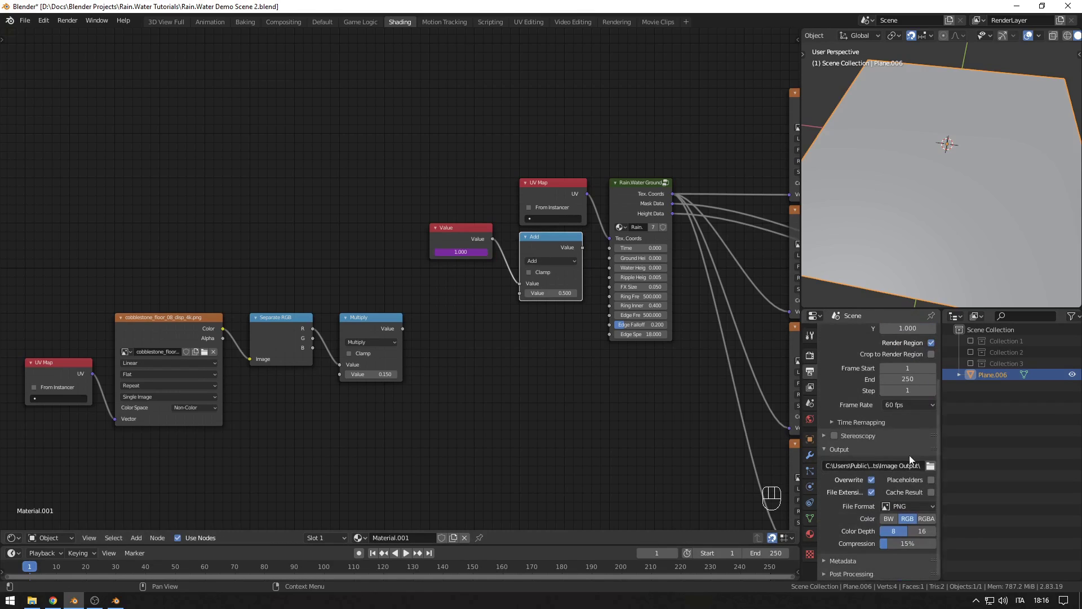
click(810, 356)
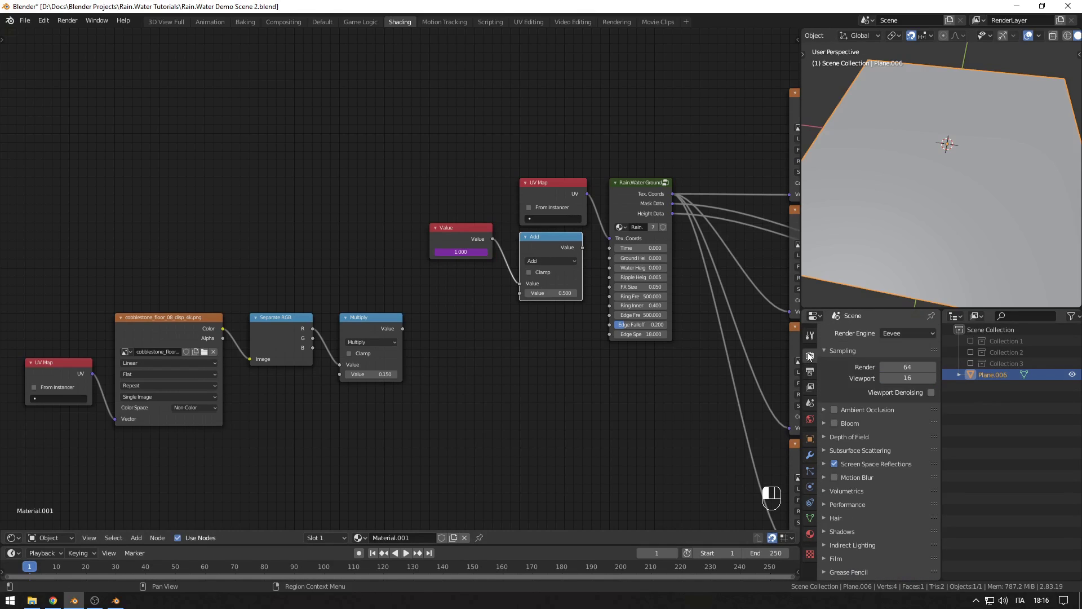
click(545, 260)
click(545, 291)
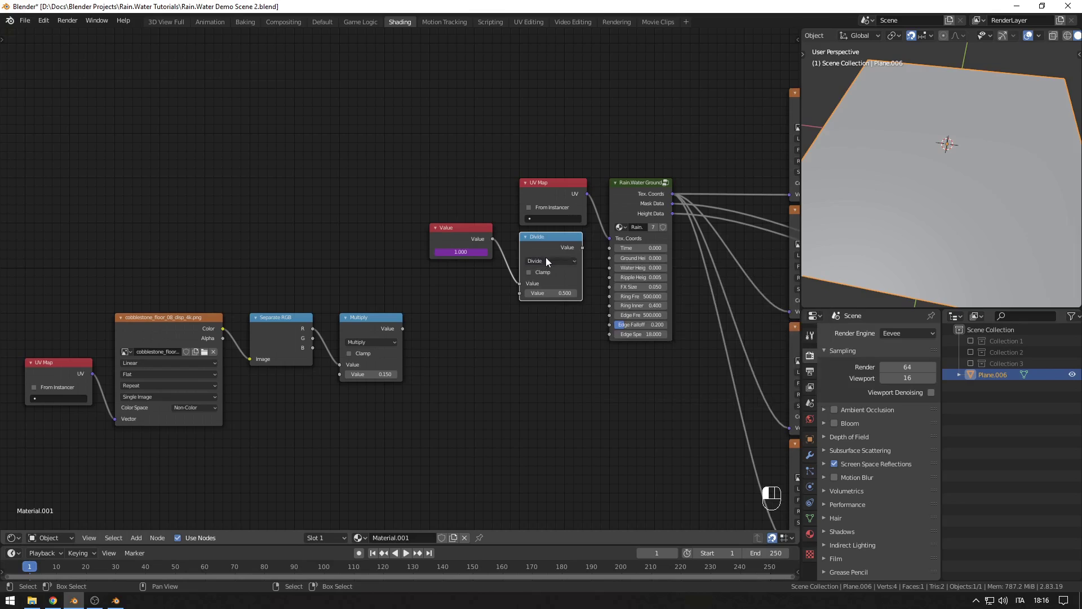
click(549, 291)
click(547, 356)
drag(582, 248, 610, 248)
click(523, 384)
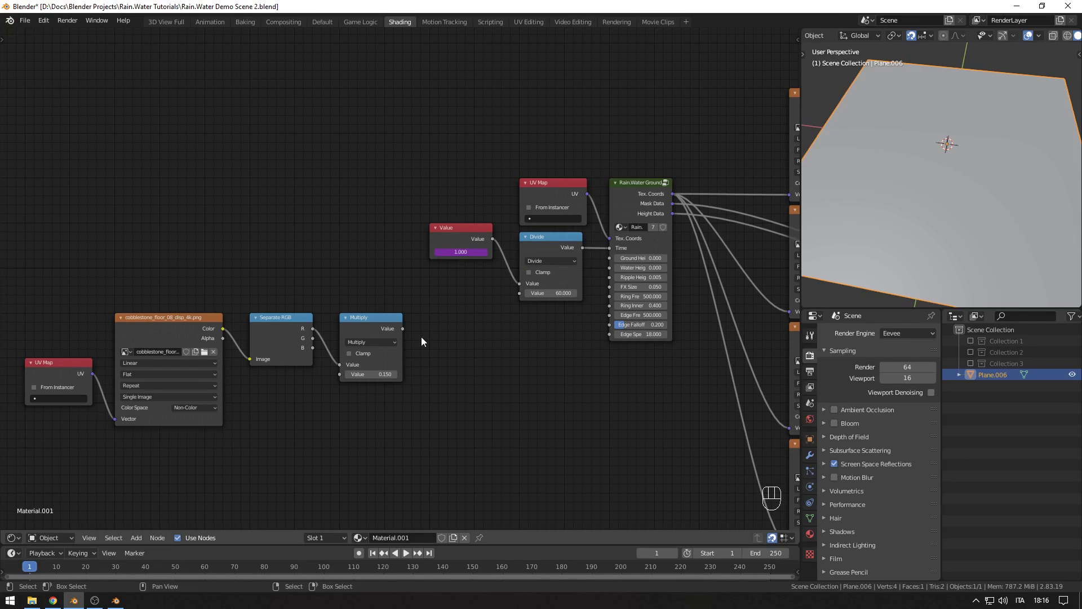
Step: Move the disp texture chain closer to Rain.Water Ground and link its Multiply output to the Ground Height input
drag(339, 284, 84, 372)
drag(373, 325, 609, 258)
click(565, 383)
click(644, 184)
Step: Switch the 3D viewport shading to show the cobblestone material and play the animation while viewing the plane up close
scroll(580, 327, down, 2)
middle_drag(580, 327, 322, 315)
scroll(322, 315, down, 1)
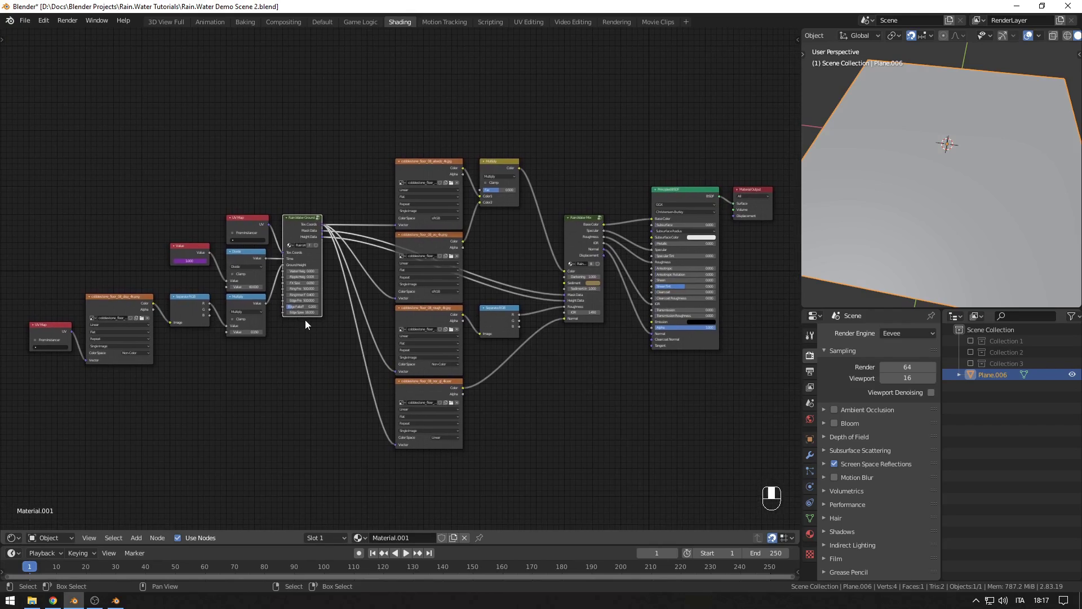
key(alt+a)
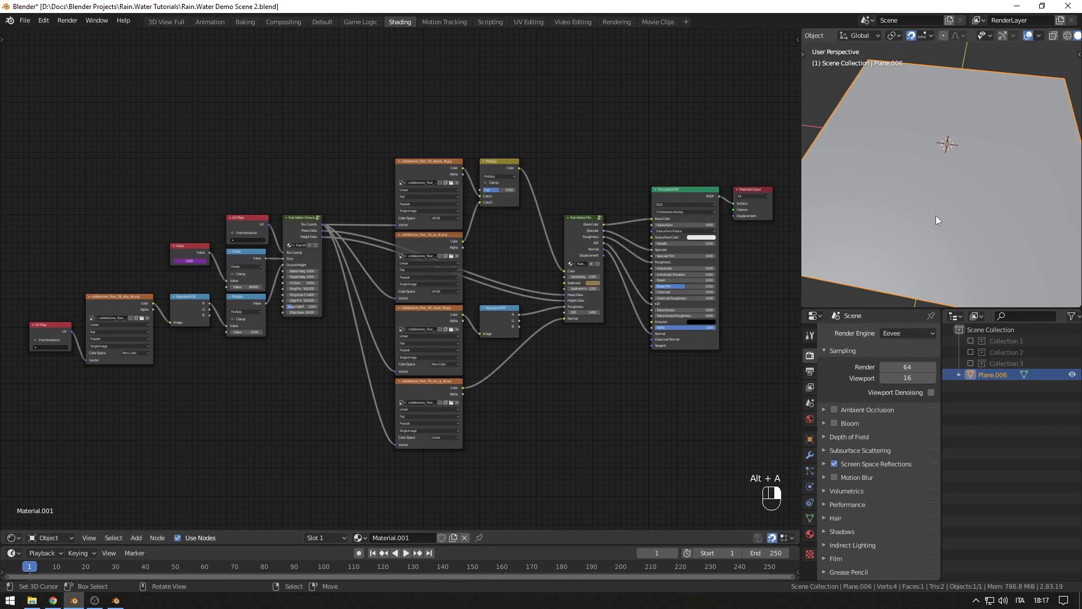
key(z)
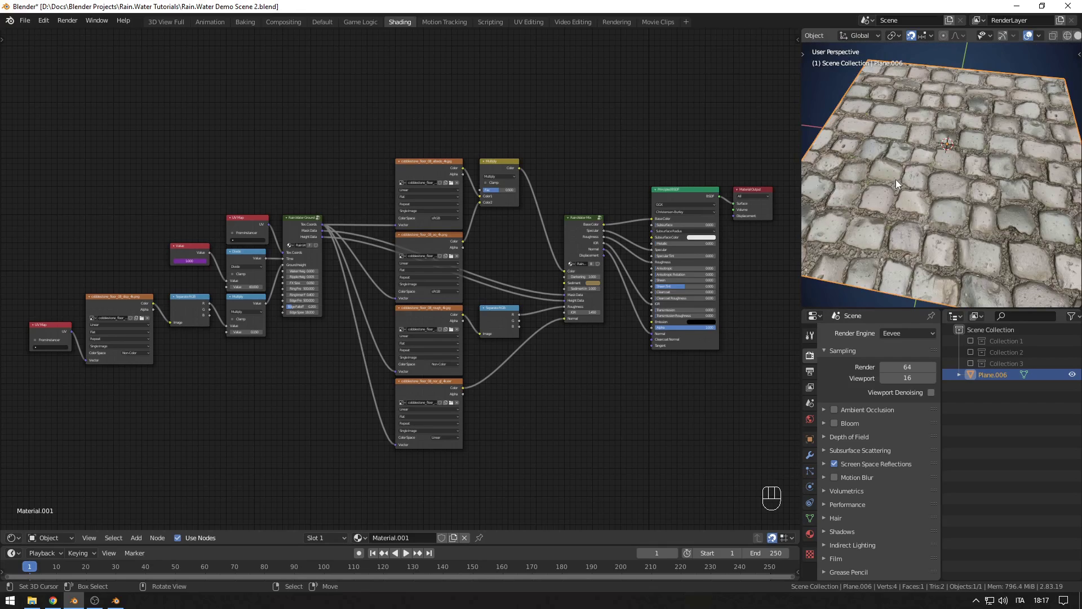
scroll(895, 179, up, 5)
key(space)
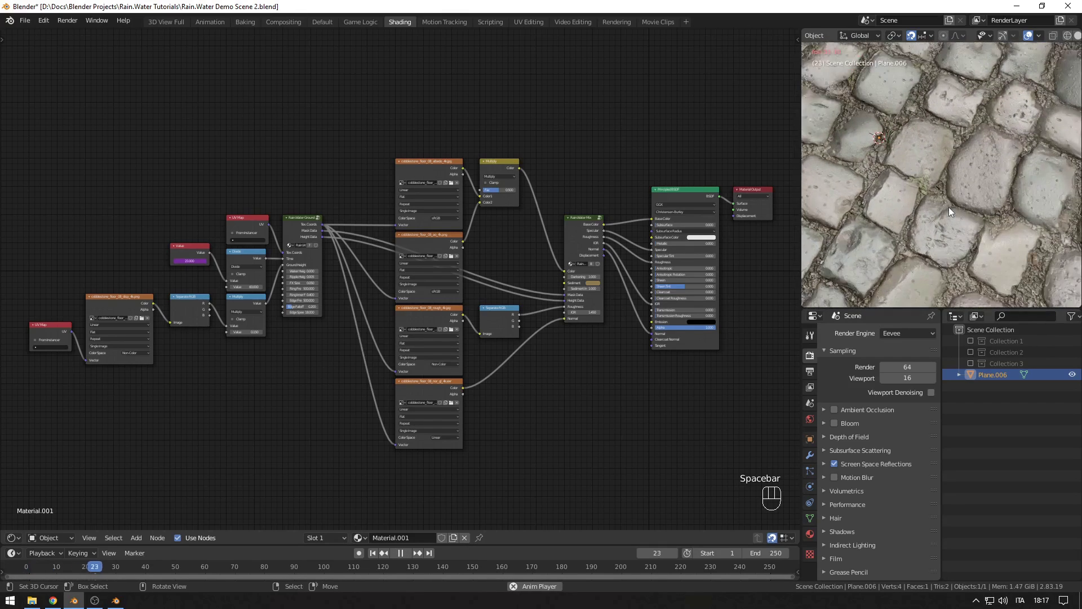
scroll(950, 213, down, 4)
middle_drag(951, 217, 904, 220)
scroll(408, 314, up, 4)
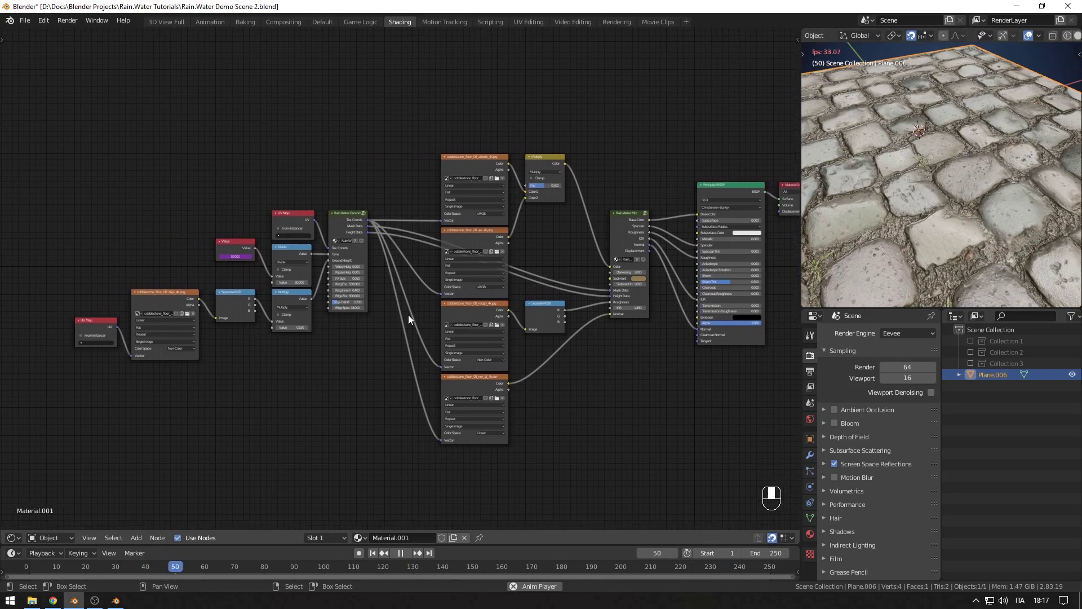
Step: Set Rain.Water Ground's Water Height to 0.060 and inspect the cobblestone plane from several angles
middle_drag(523, 304, 491, 302)
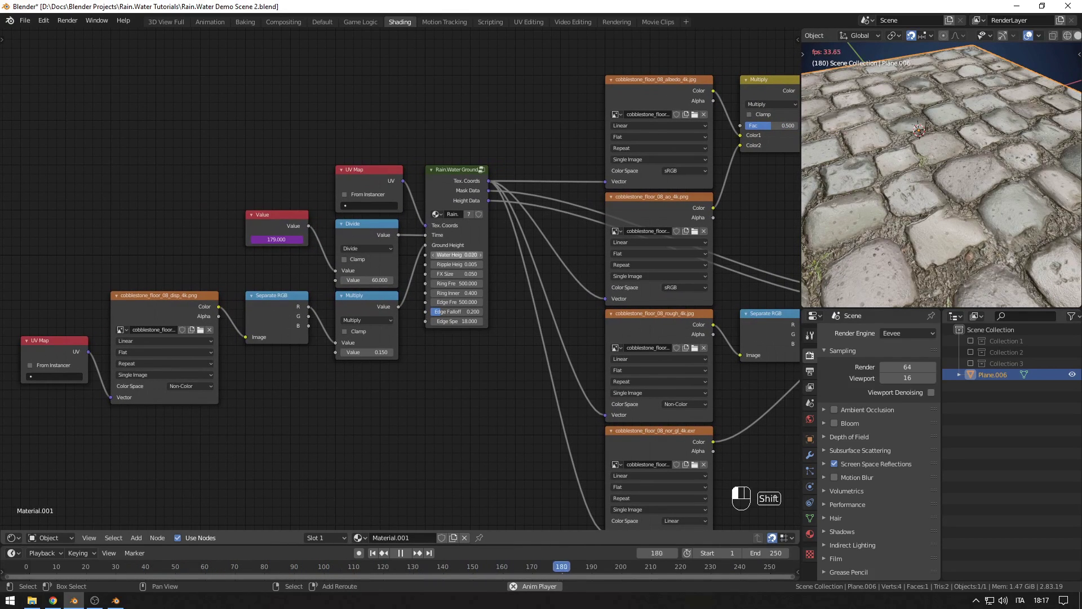
mouse_move(456, 255)
shift+mouse_down()
mouse_move(549, 255)
mouse_move(455, 257)
shift+mouse_up()
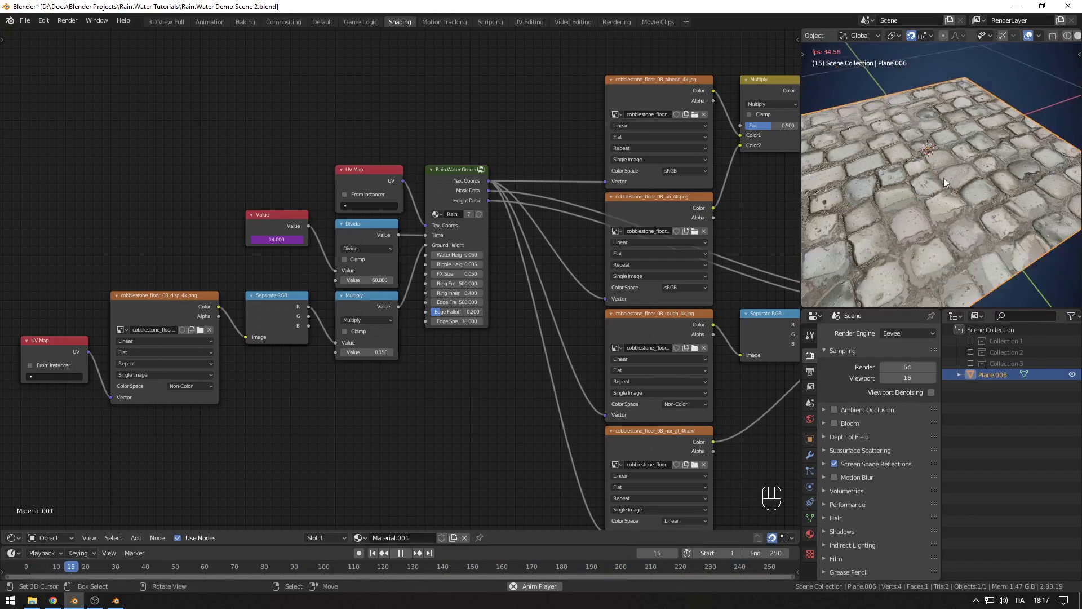
key(alt+q)
scroll(925, 177, up, 2)
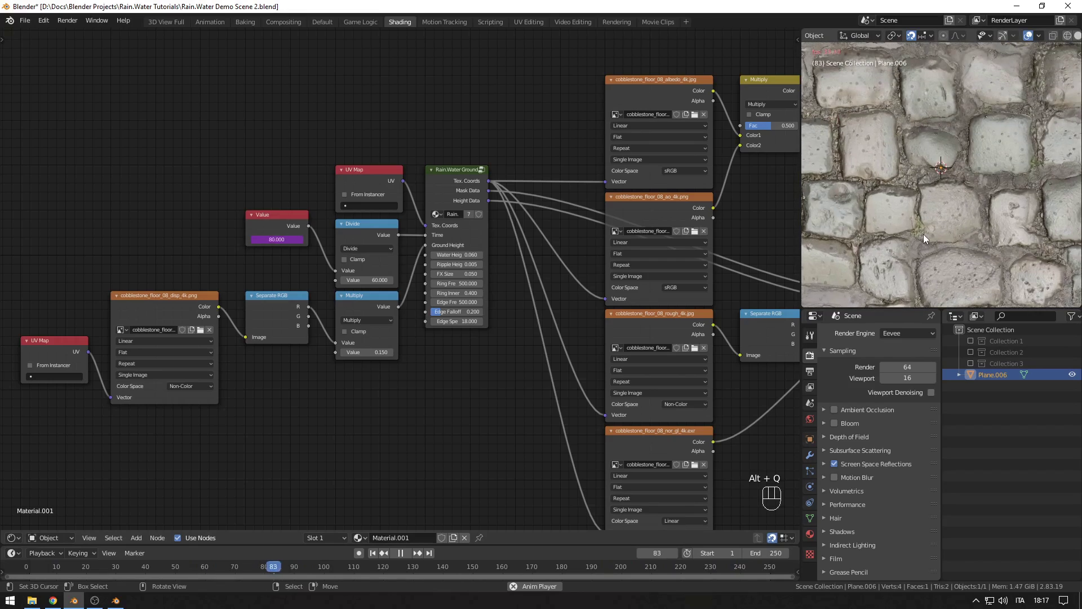
scroll(923, 234, down, 6)
middle_drag(926, 223, 926, 162)
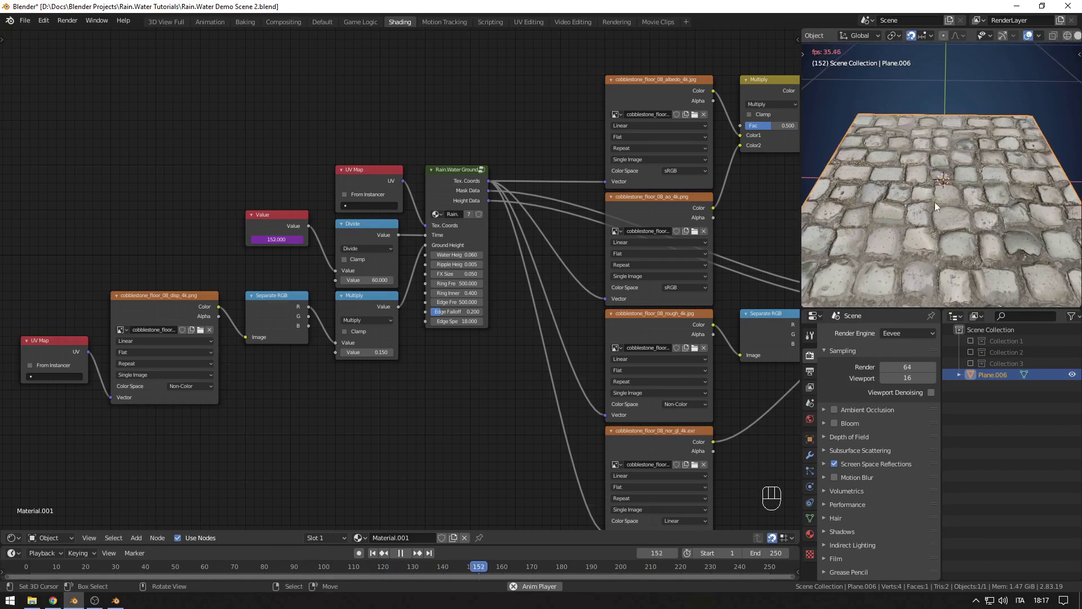
Step: Stop the playback and raise Rain.Water Ground's Water Height to 0.190, viewing the flooded cobblestone plane up close
key(alt+q)
scroll(923, 208, up, 2)
scroll(921, 225, up, 2)
shift+middle_drag(918, 258, 918, 218)
key(space)
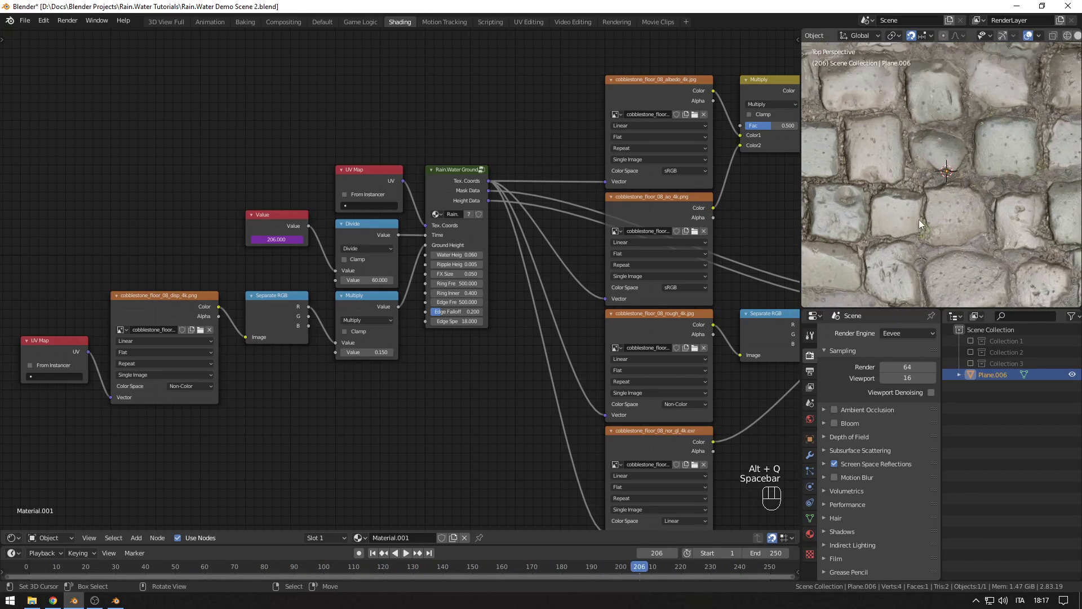
scroll(359, 293, up, 3)
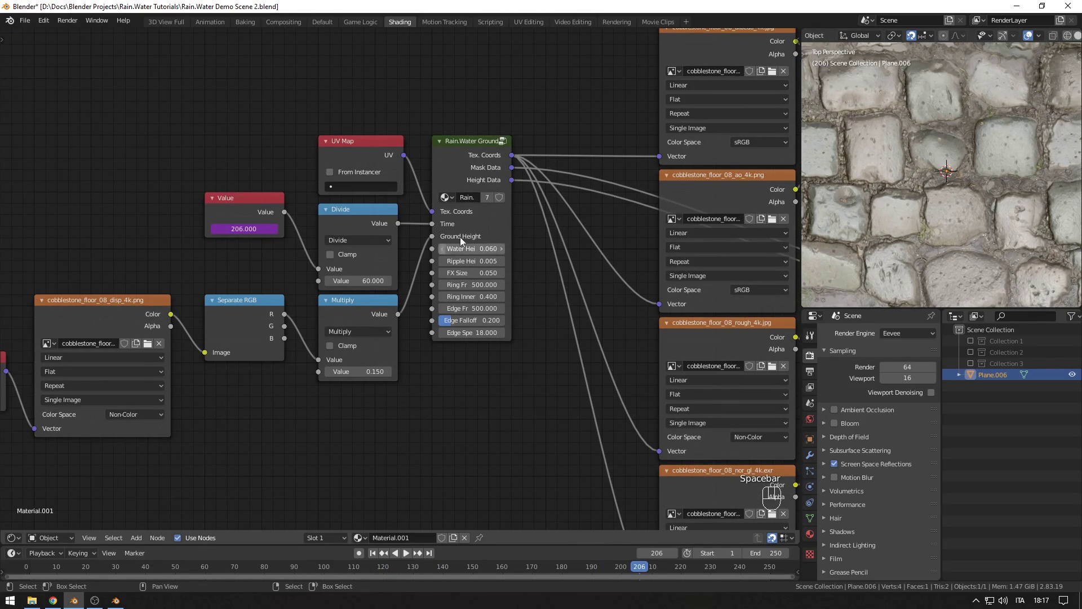
click(435, 167)
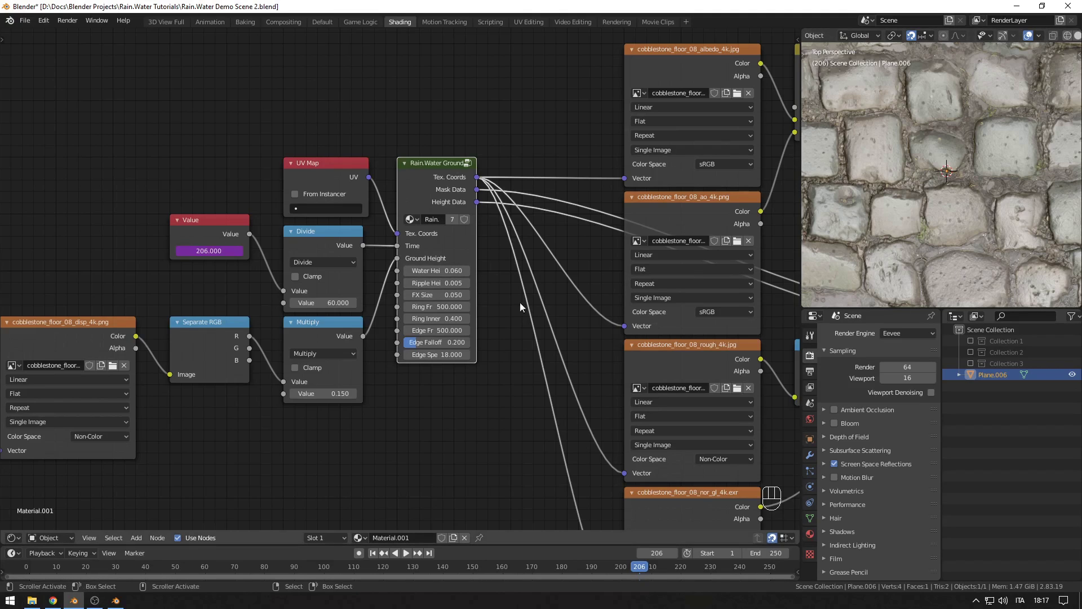
drag(433, 272, 496, 271)
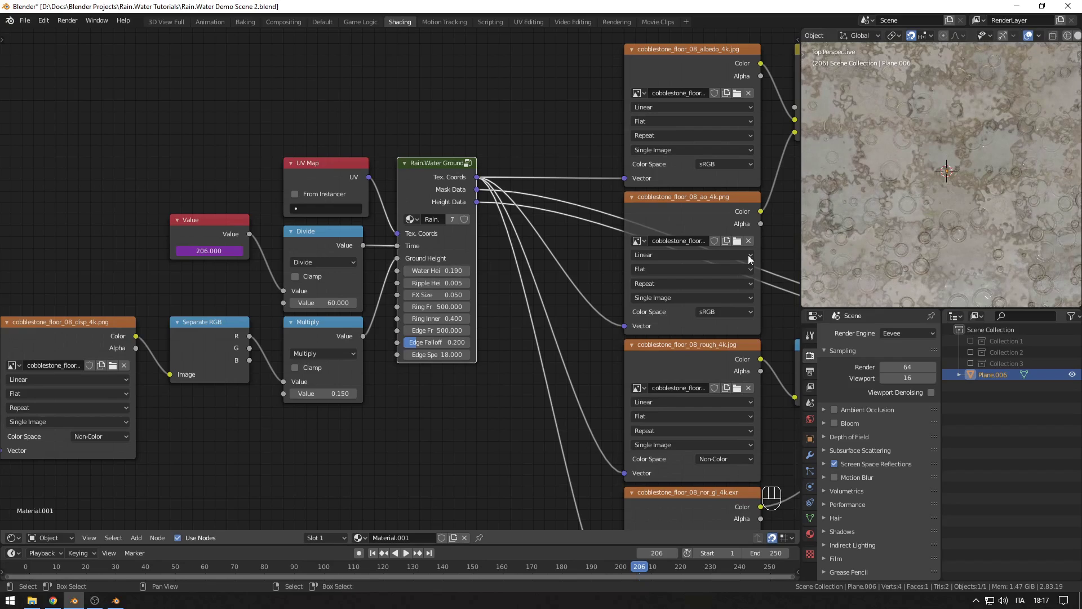
mouse_move(946, 222)
middle_down()
mouse_move(1026, 181)
mouse_move(955, 208)
middle_up()
middle_drag(509, 293, 496, 297)
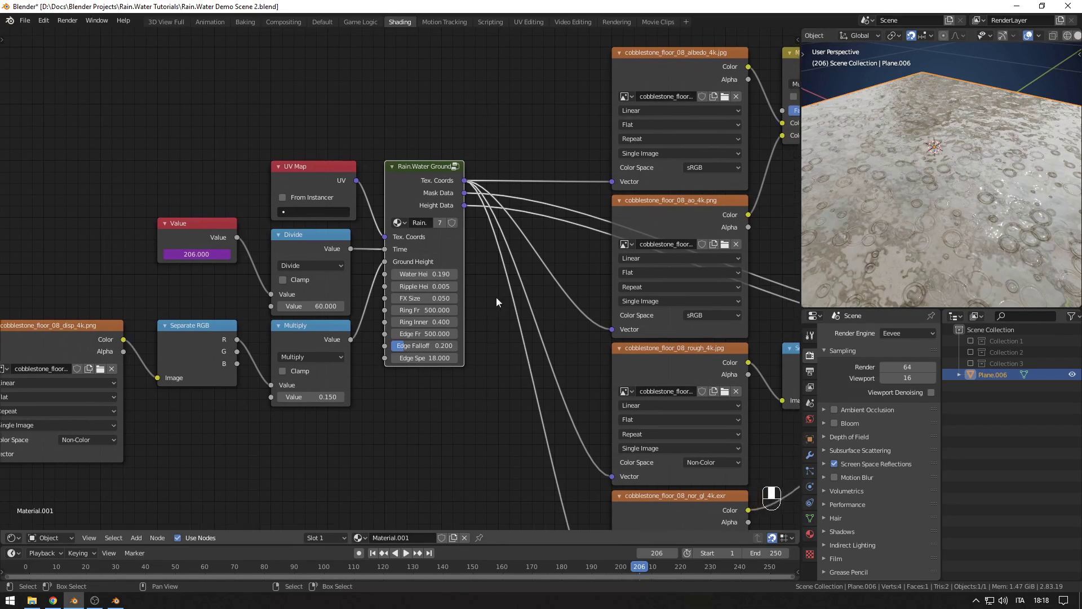
Step: Try Ripple Height values of 0.01, 0.015 and 0.02 on Rain.Water Ground, then restore it to 0.005
click(418, 287)
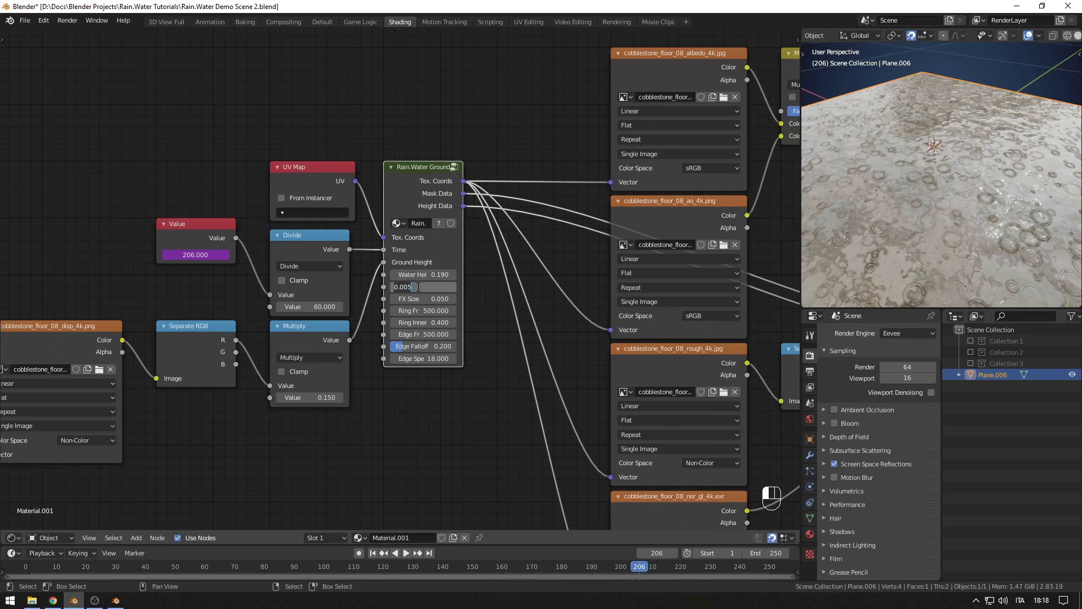
key(Return)
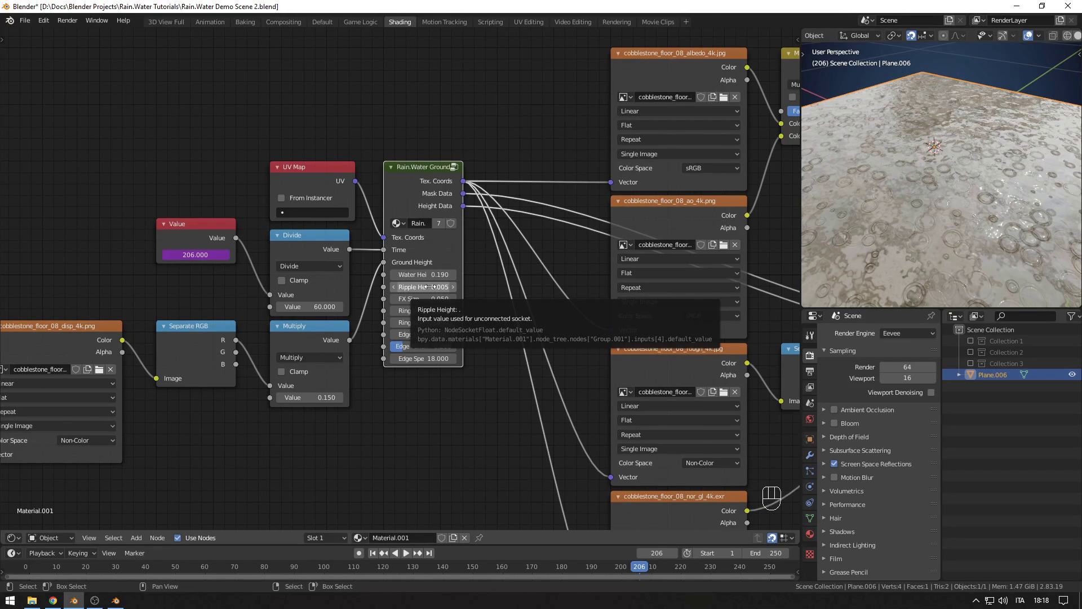
click(431, 286)
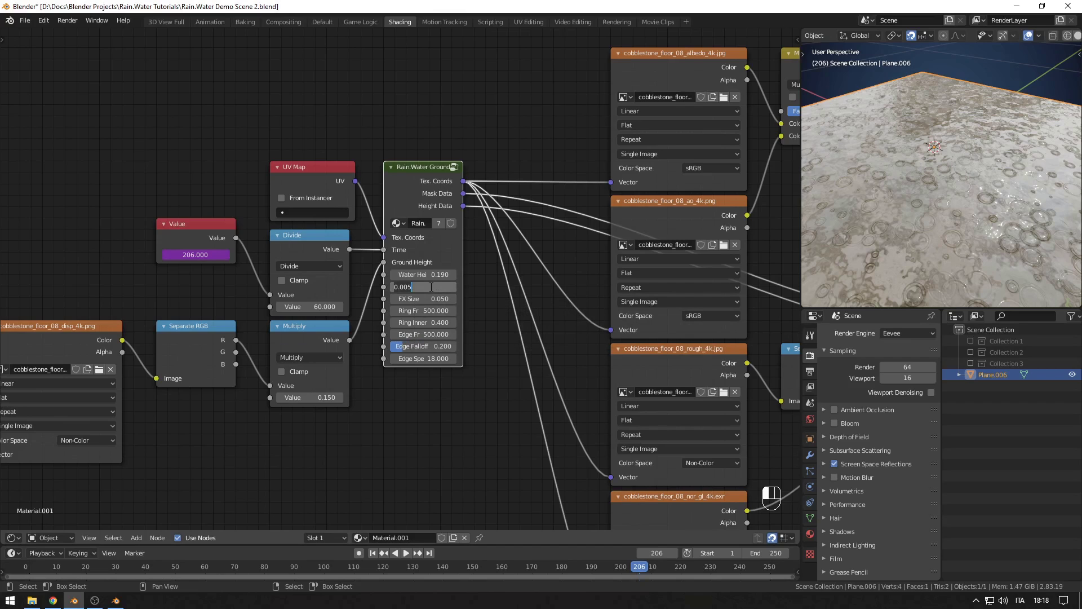
text(.01)
key(Return)
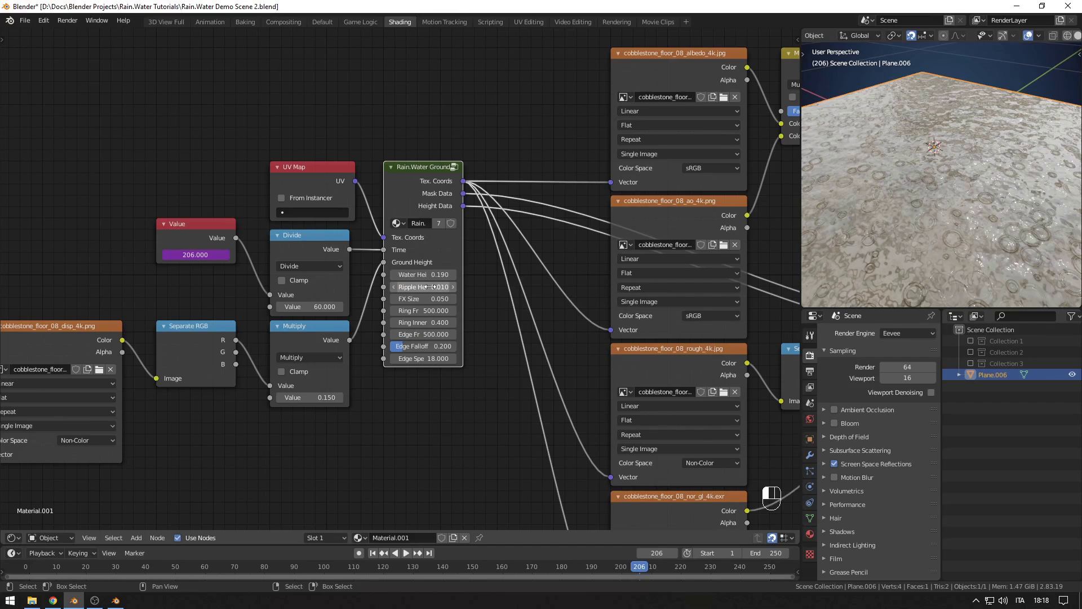
click(430, 287)
text(.015)
key(Return)
click(429, 287)
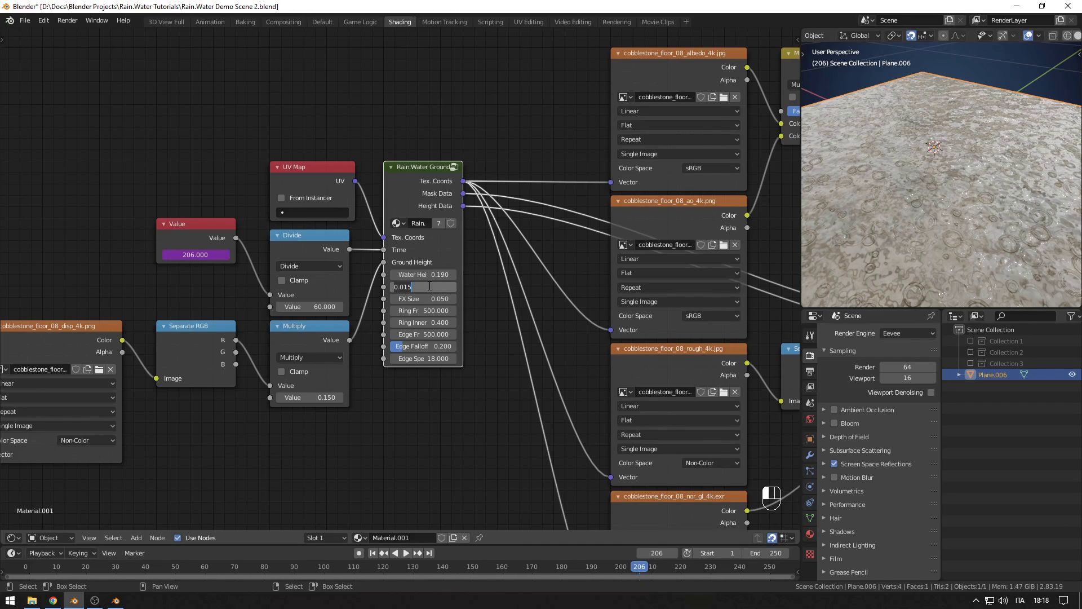
text(.02)
key(Return)
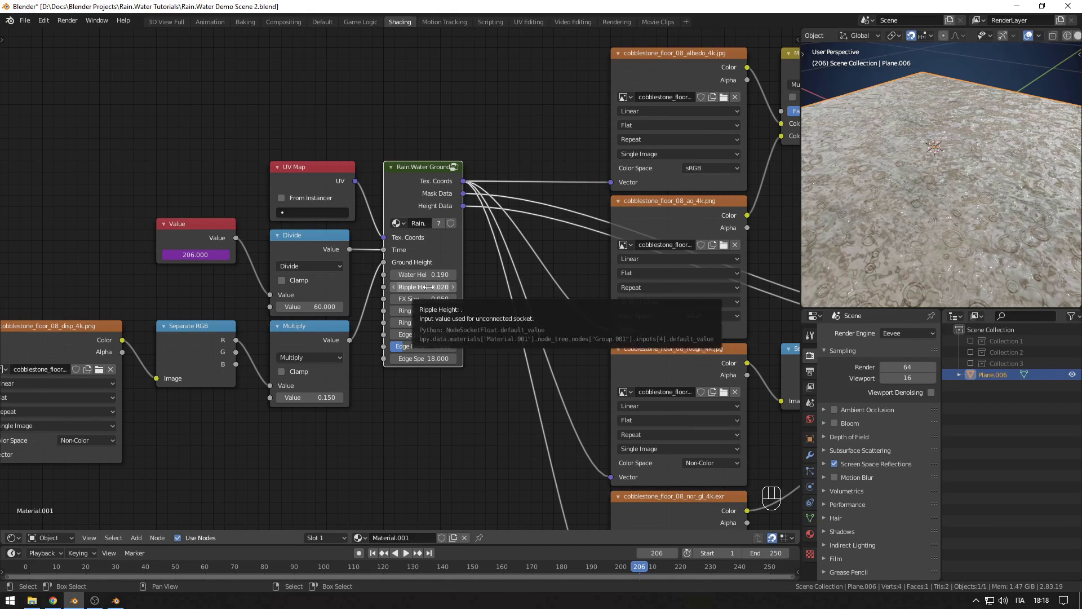
click(427, 286)
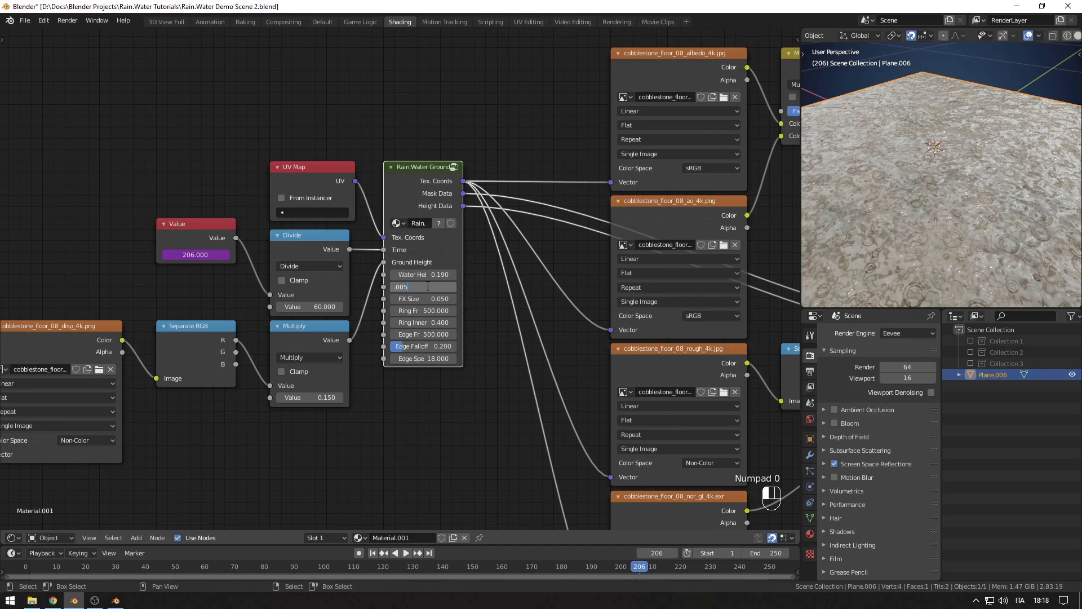
key(Return)
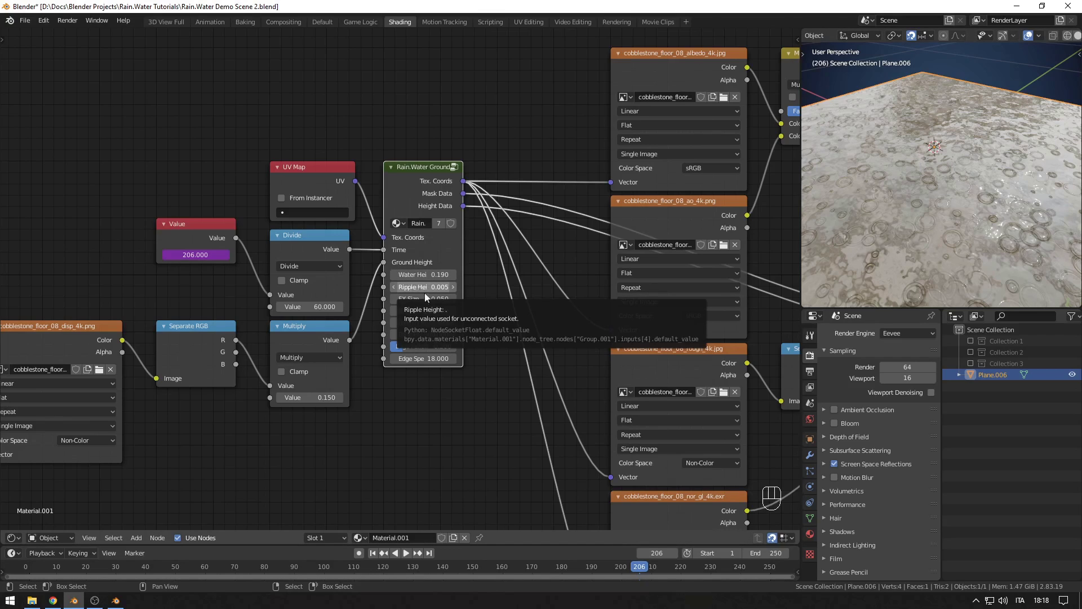
Step: Set Rain.Water Ground's FX Size to 0.200 and inspect the enlarged ripples up close
middle_drag(889, 218, 921, 225)
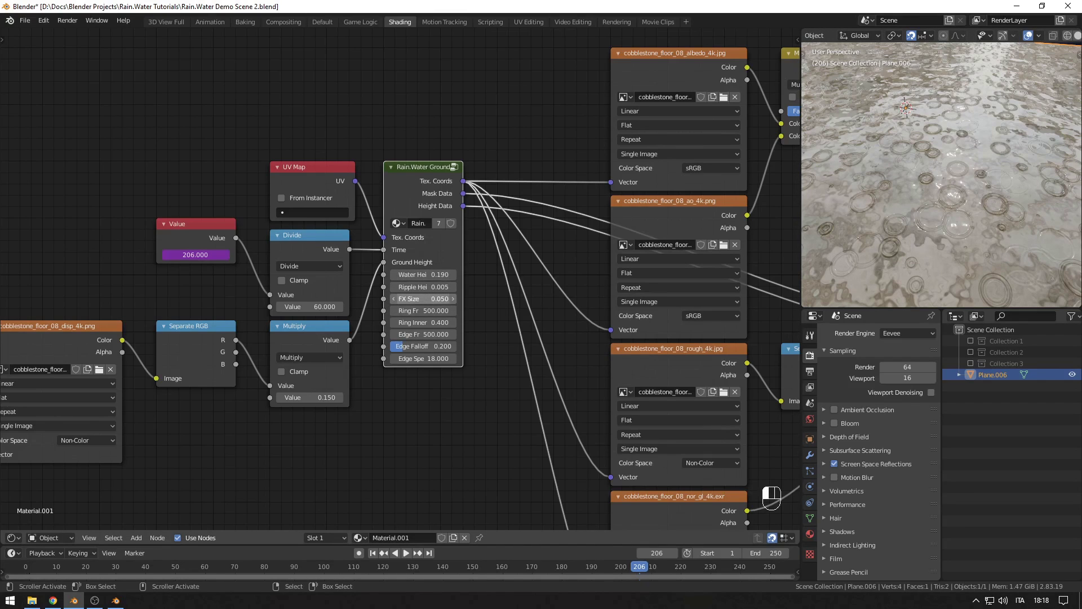
shift+drag(423, 298, 512, 299)
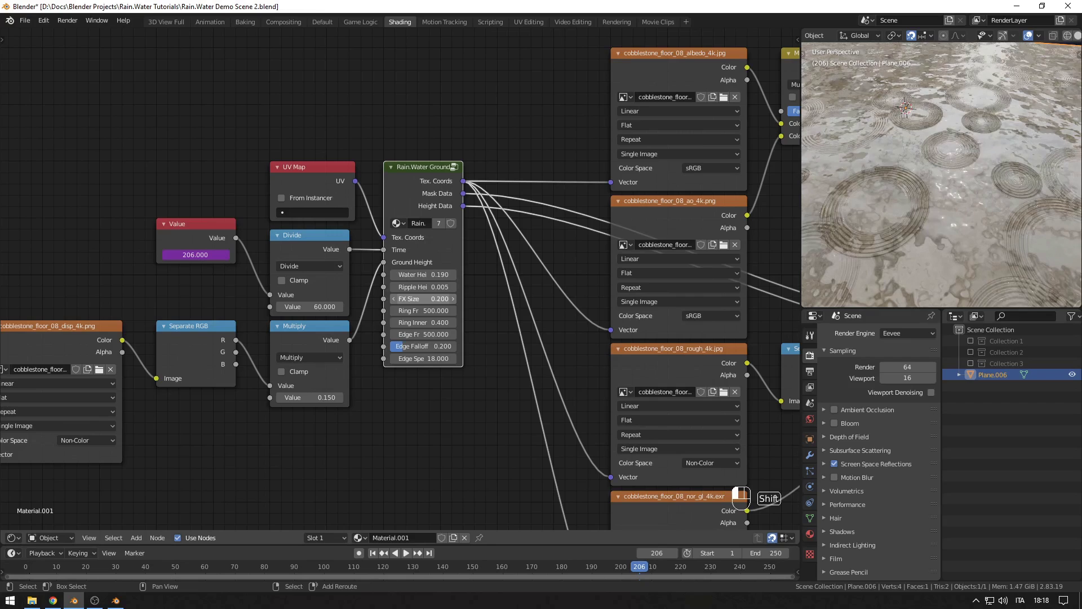
shift+drag(422, 300, 421, 299)
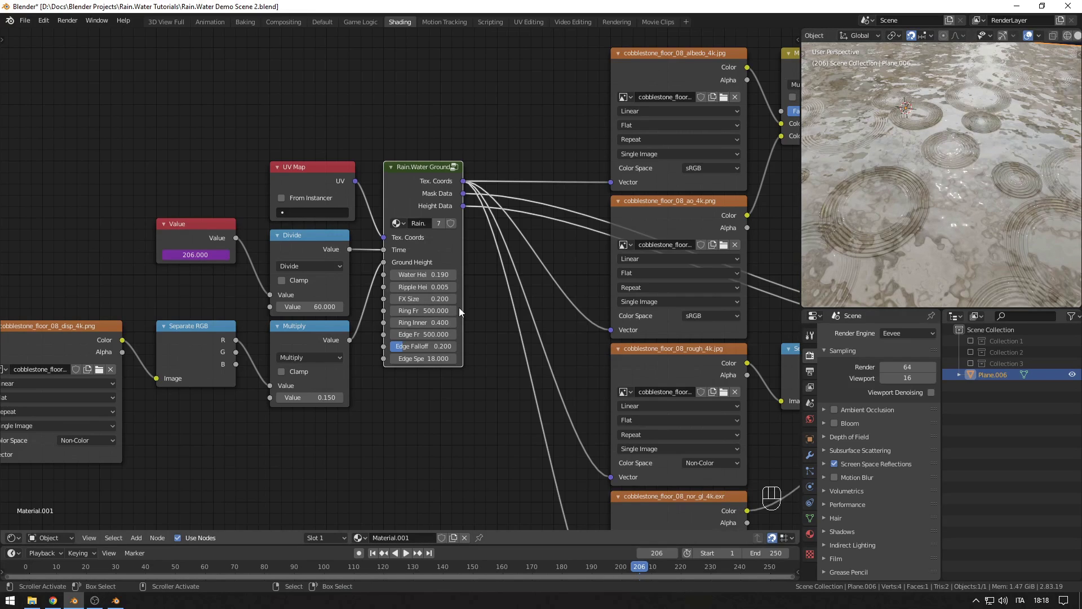
middle_drag(890, 237, 918, 203)
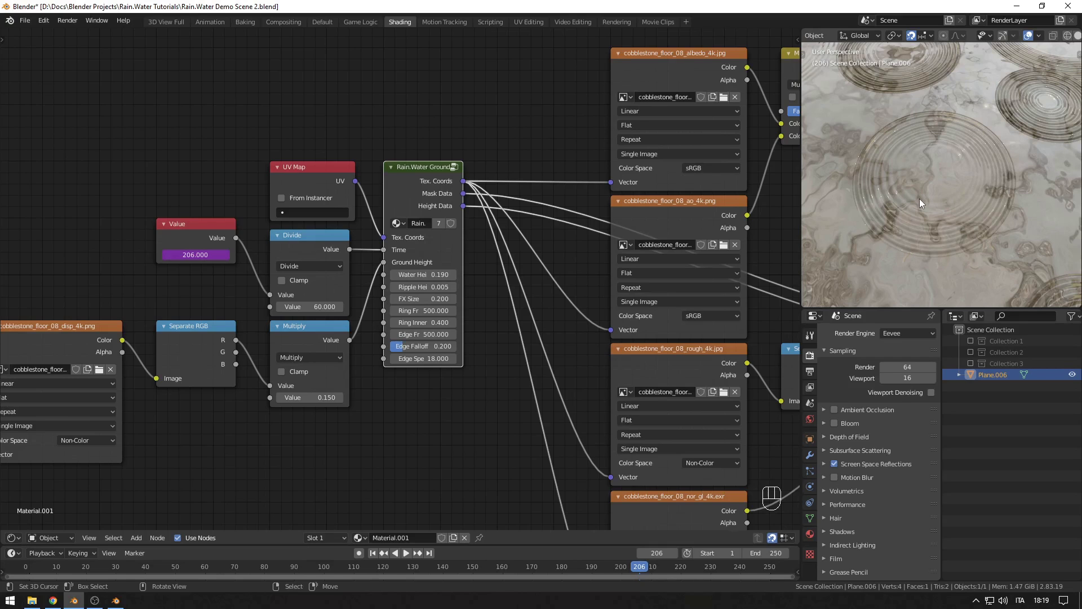
middle_drag(917, 207, 915, 191)
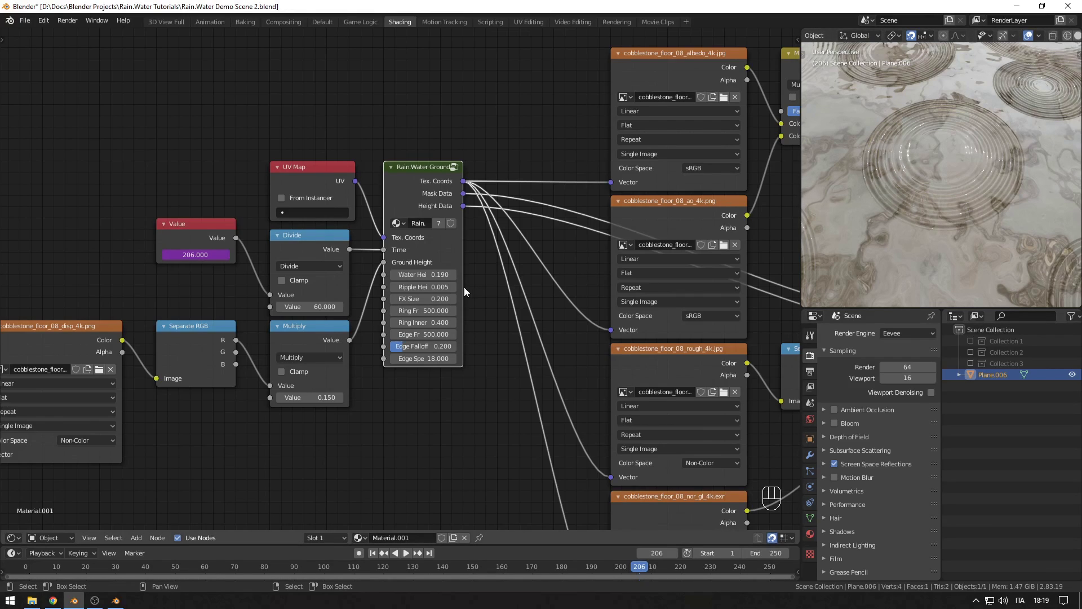
Step: Widen the Rain.Water Ground node to show its full labels, set Ring Frequency to 244.1, and preview the animated ripples
drag(464, 286, 498, 291)
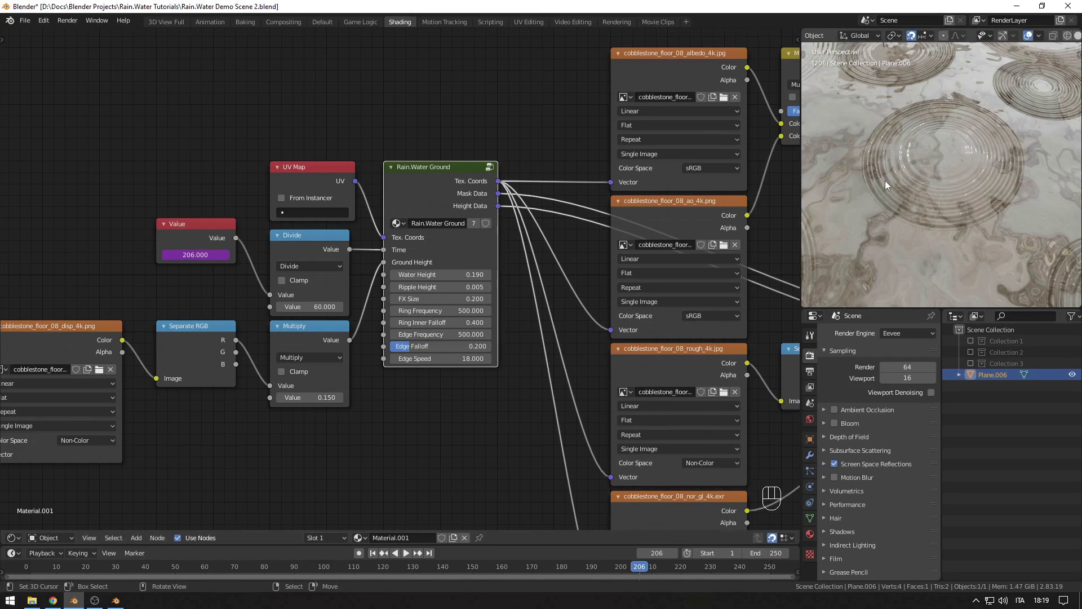
drag(439, 310, 353, 311)
key(space)
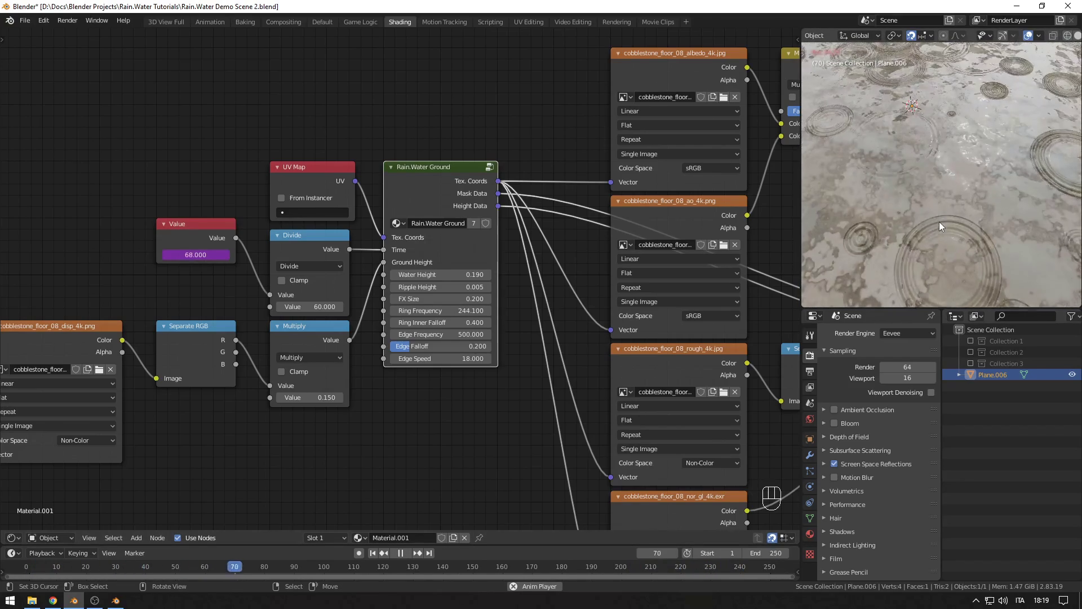
key(space)
key(space)
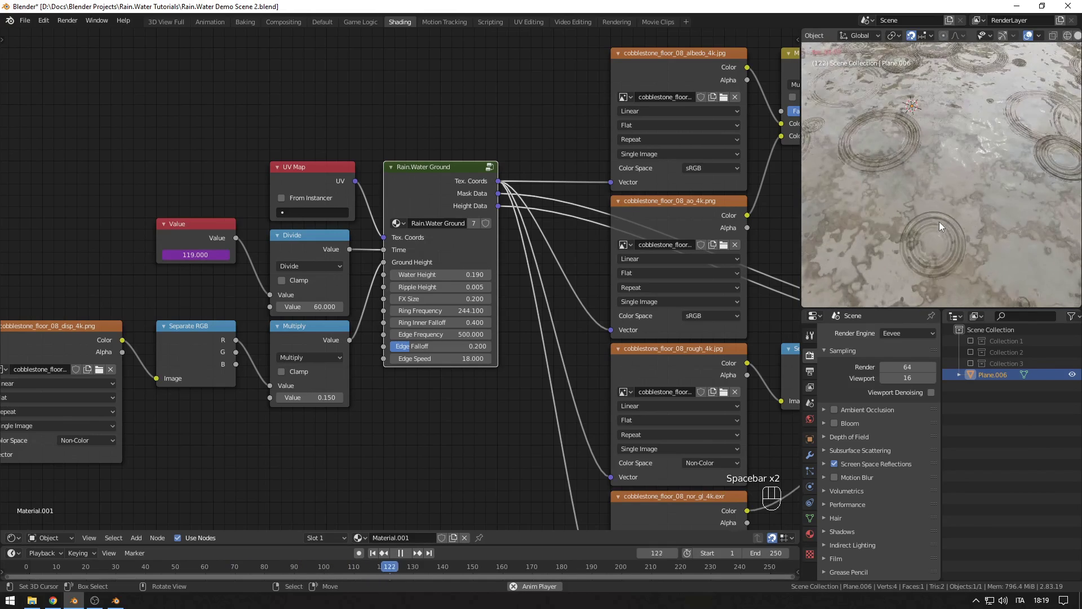
key(space)
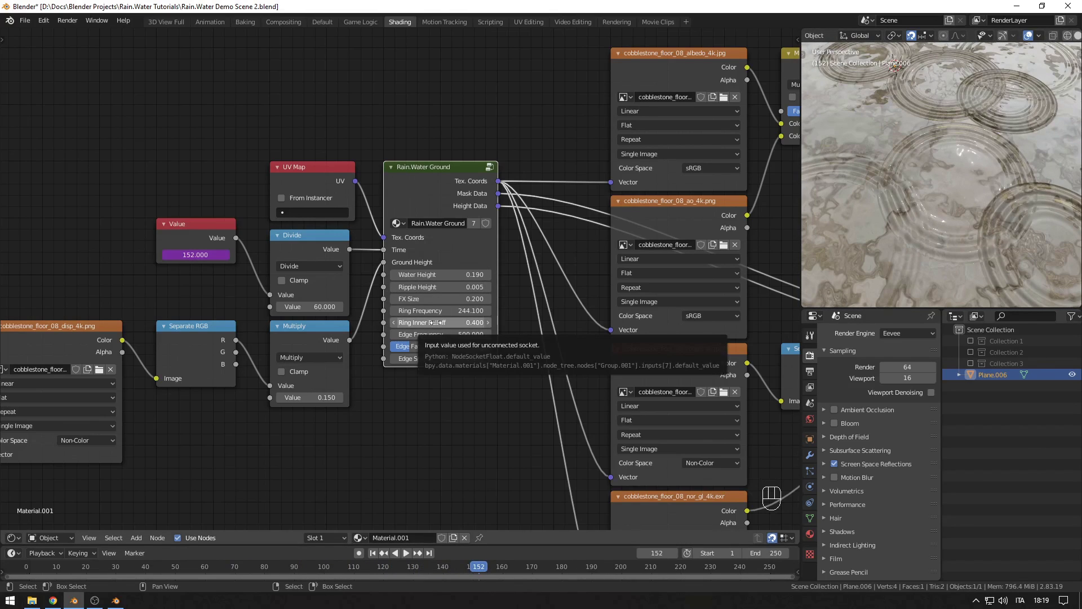
Step: Set Rain.Water Ground's Ring Inner Falloff to 0.370 and play the animation to check the ripple rings
mouse_move(437, 323)
shift+mouse_down()
mouse_move(485, 322)
mouse_move(417, 323)
shift+mouse_up()
mouse_move(440, 322)
shift+mouse_down()
mouse_move(474, 322)
mouse_move(448, 322)
shift+mouse_up()
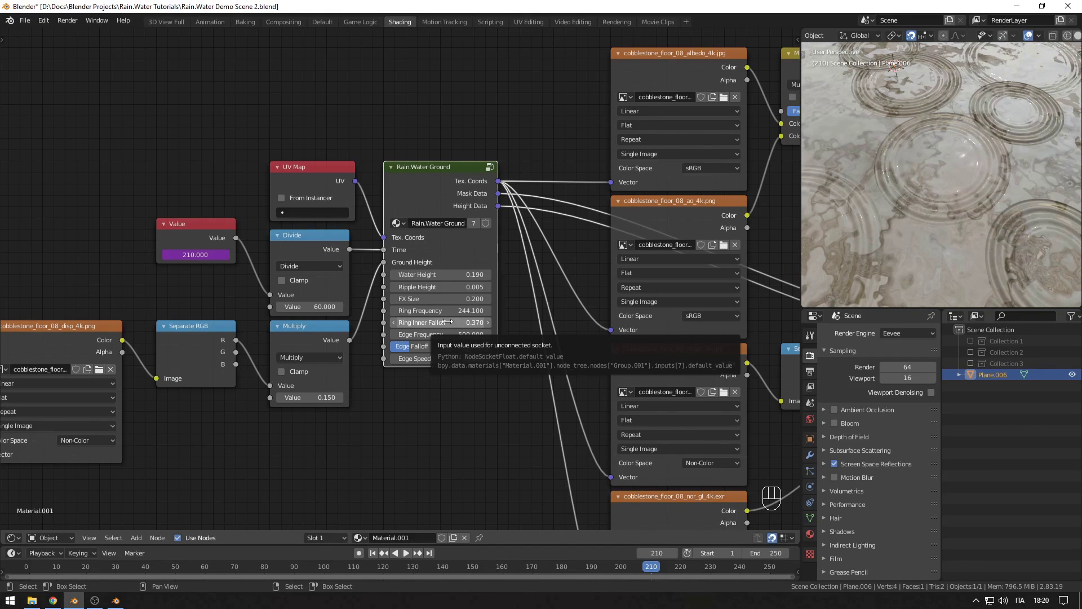
key(space)
key(space)
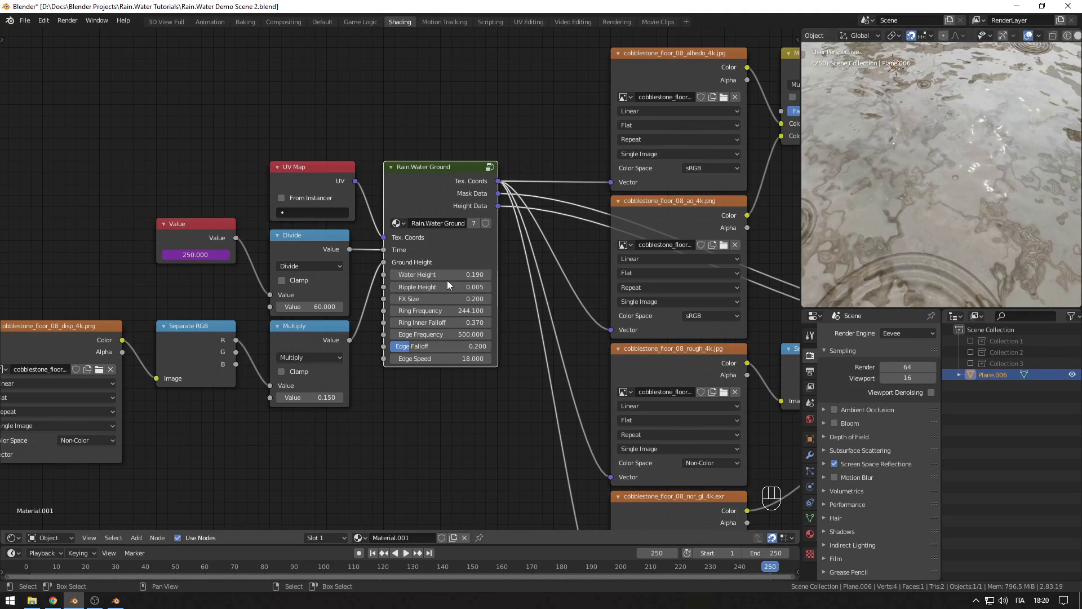
Step: Set Rain.Water Ground's Water Height to 0.090 and play the animation while inspecting the water edges around the stones
shift+drag(439, 274, 402, 275)
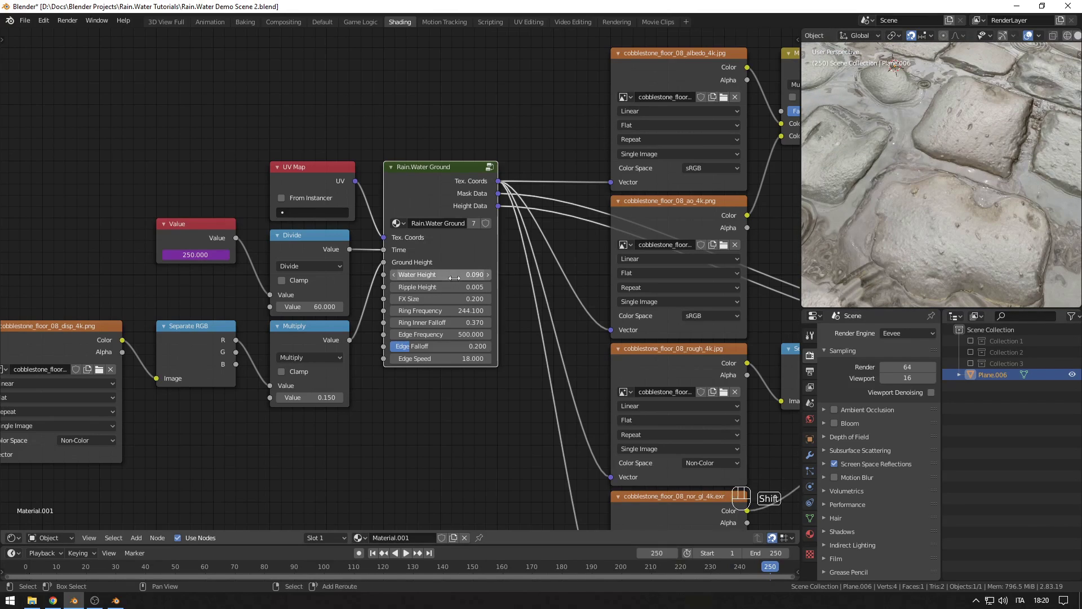
middle_drag(839, 219, 918, 168)
key(alt+q)
key(space)
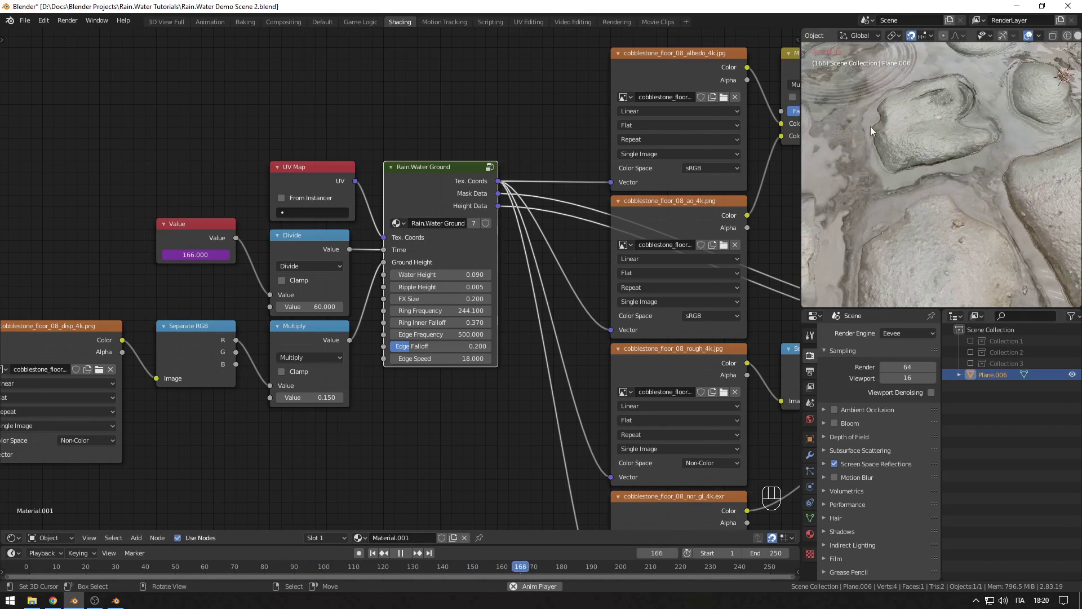
middle_drag(877, 175, 911, 177)
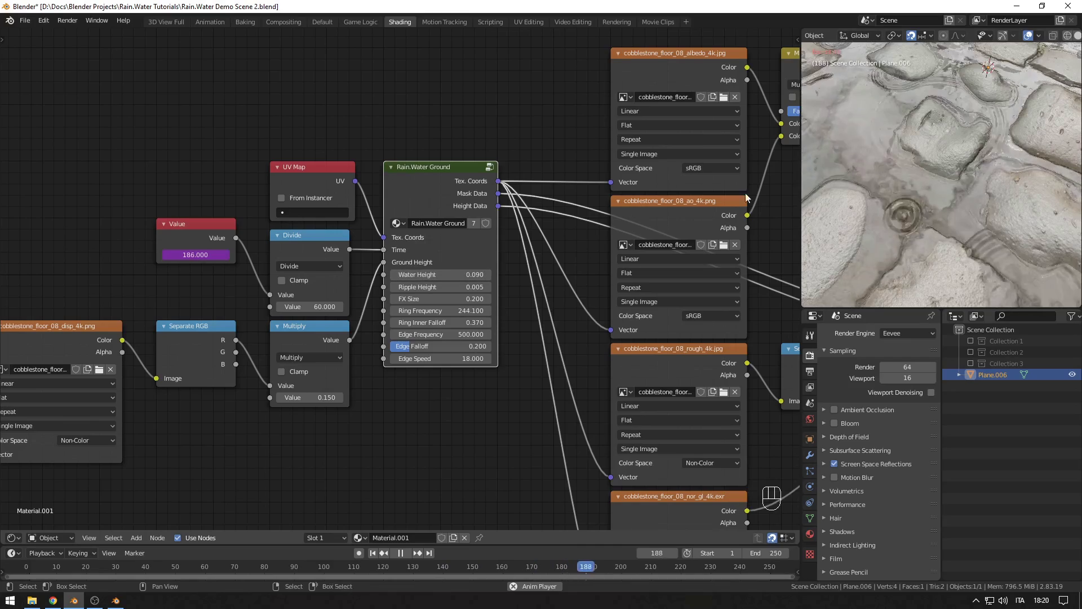
ctrl+middle_drag(897, 199, 861, 211)
middle_drag(515, 310, 477, 311)
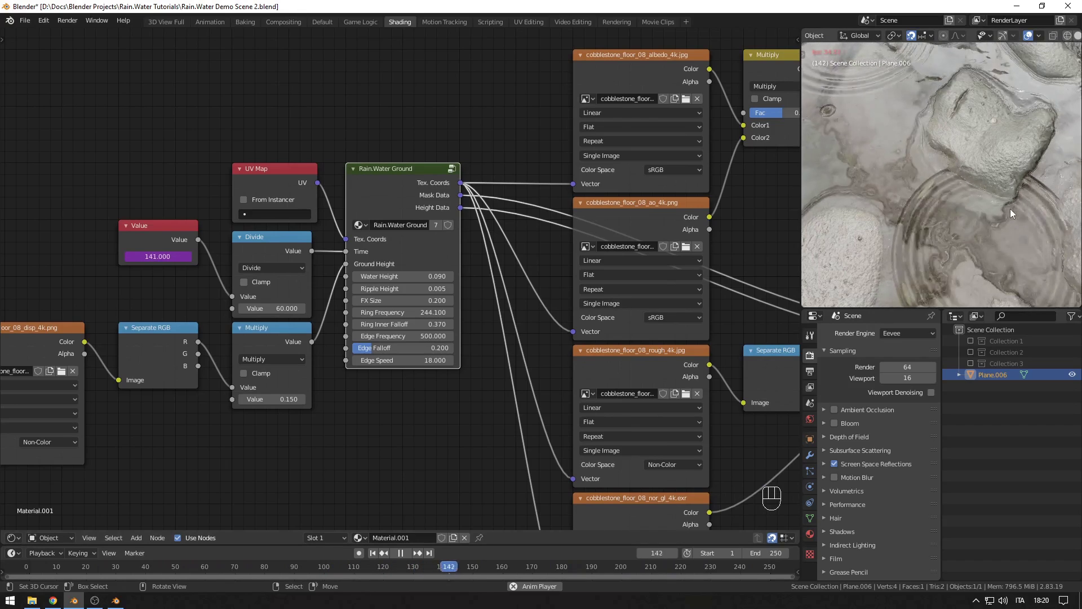
key(space)
alt+scroll(894, 218, up, 6)
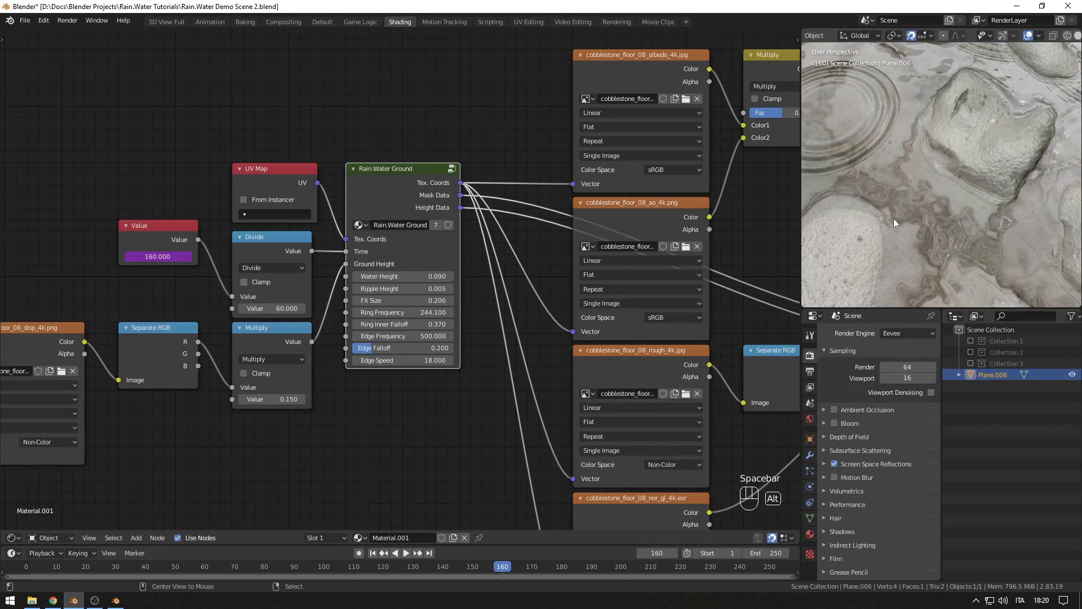
Step: Set Rain.Water Ground's Edge Frequency to 432 and Edge Falloff to 0.229
scroll(376, 366, up, 1)
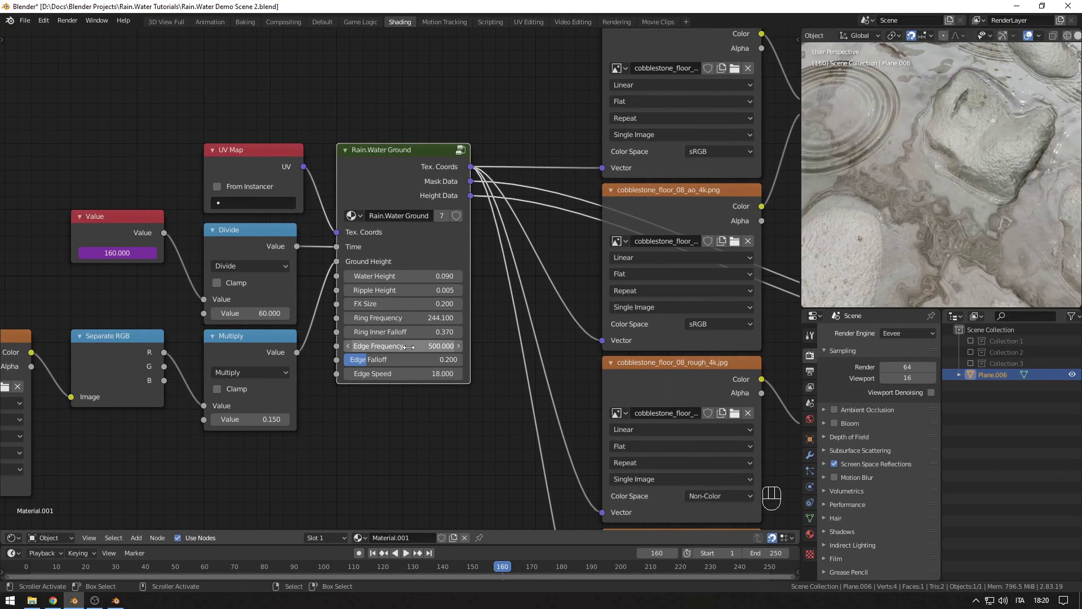
drag(403, 346, 471, 345)
drag(403, 345, 374, 346)
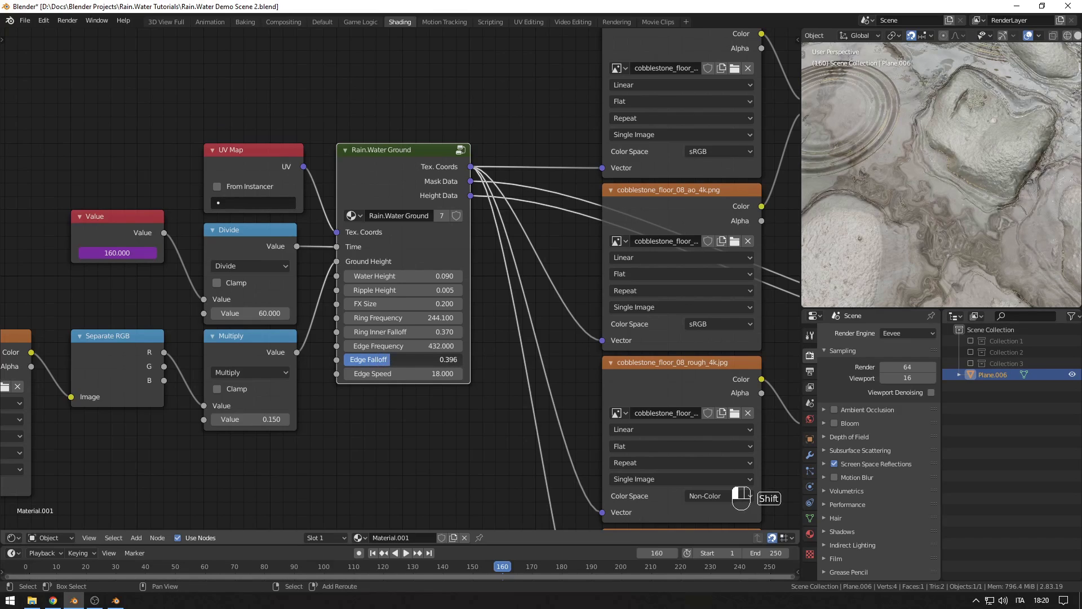
shift+drag(390, 359, 406, 359)
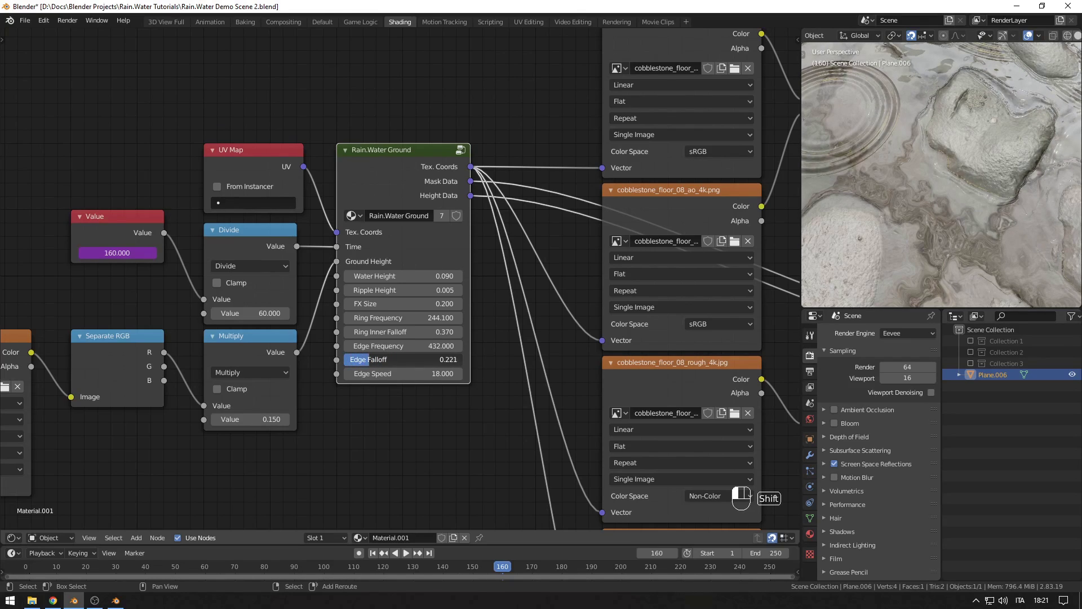
shift+drag(390, 359, 395, 359)
Step: Play the animation and set Rain.Water Ground's Edge Speed to 12.5
key(space)
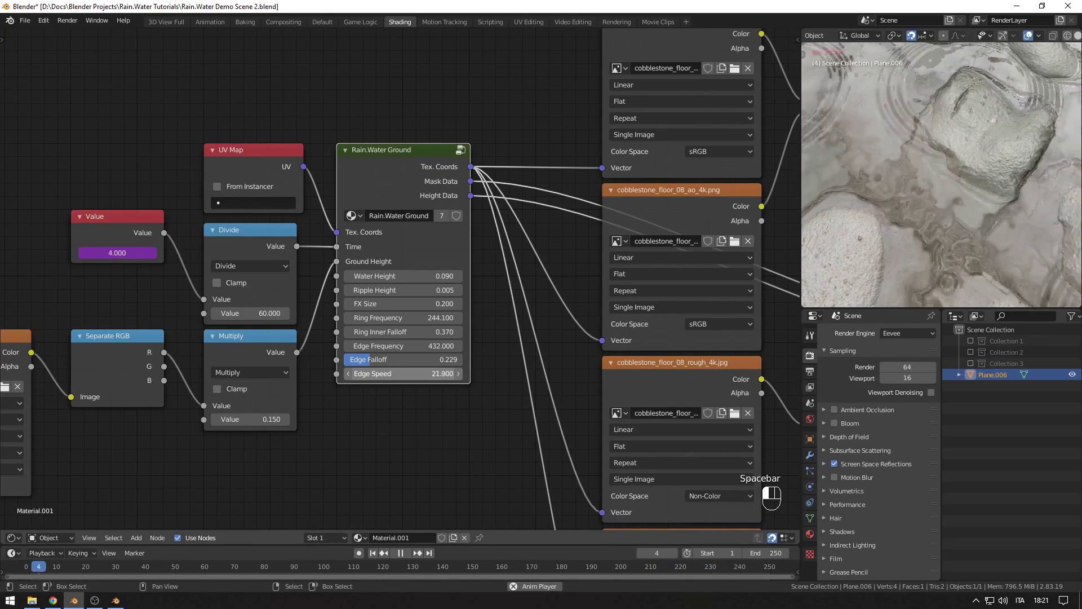
drag(387, 373, 352, 374)
scroll(394, 374, down, 3)
scroll(393, 373, up, 4)
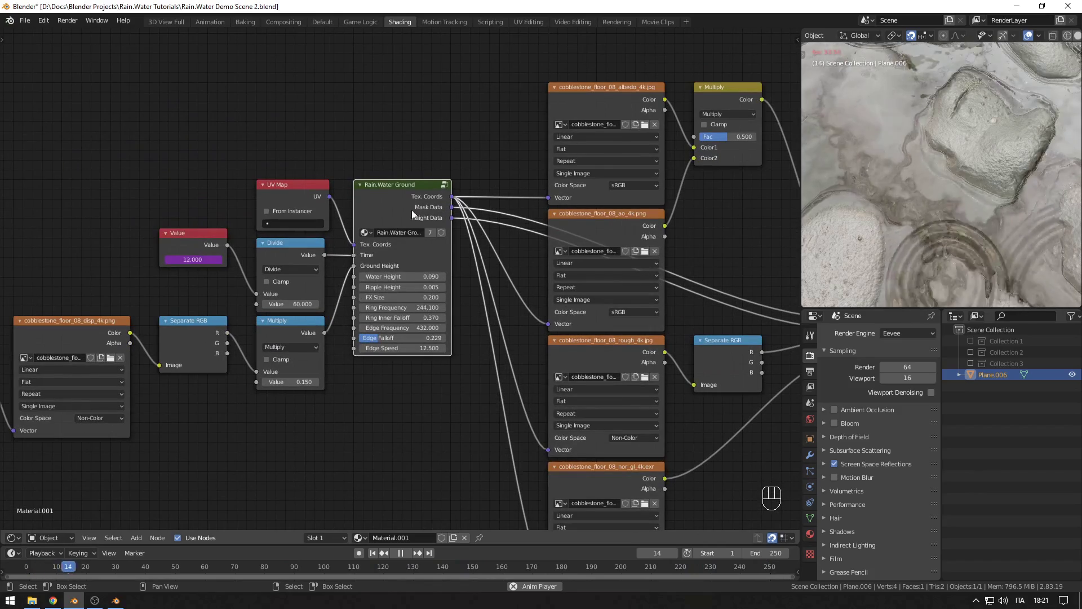
key(KP_Decimal)
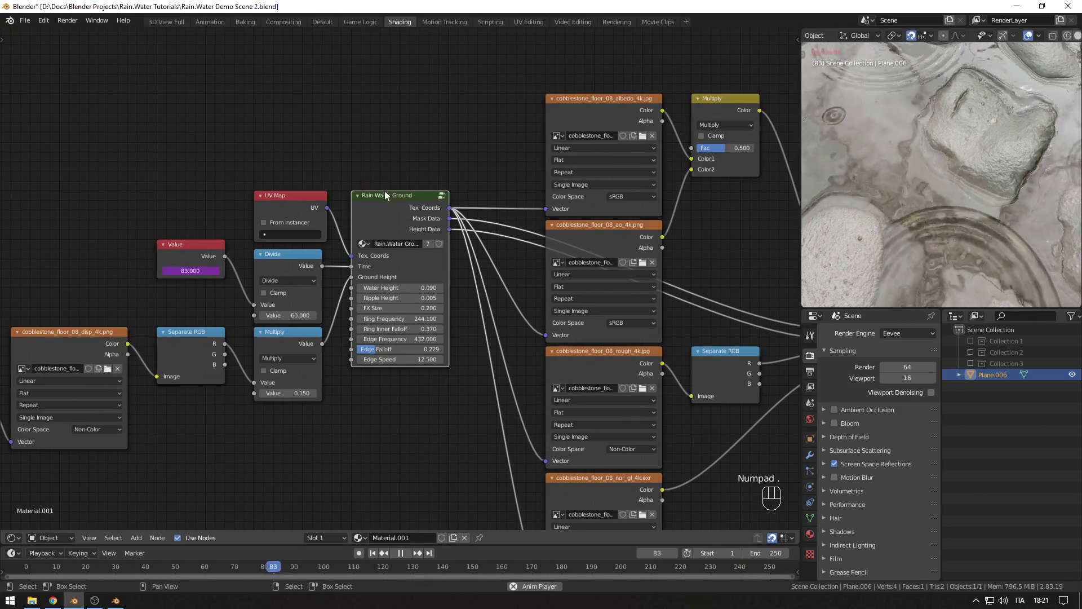
Step: Deselect the Rain.Water Ground node, stop the playback and return the timeline to frame 1
key(alt+a)
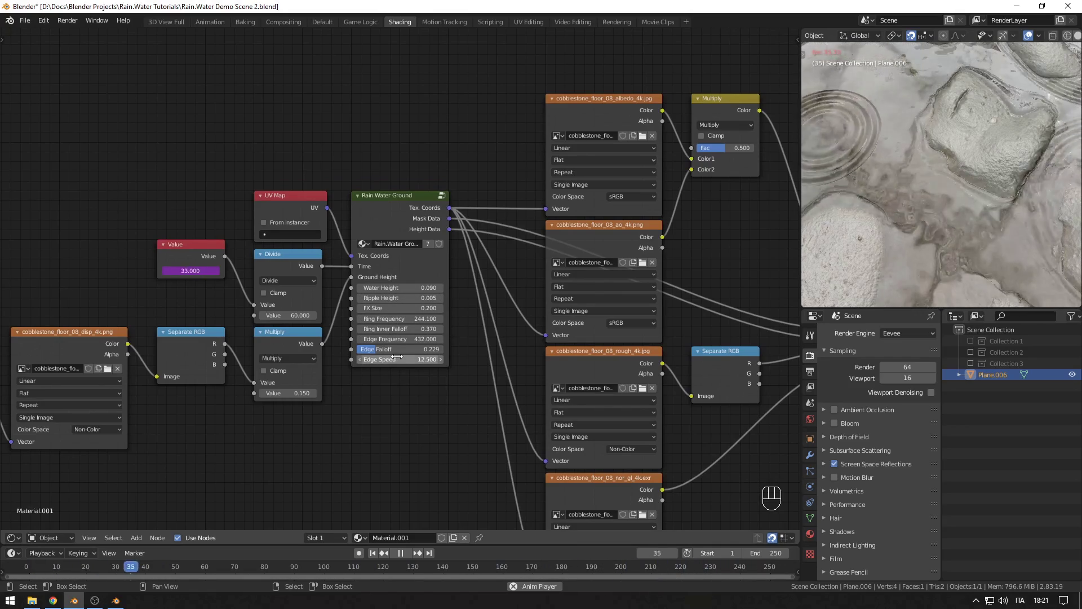
scroll(398, 372, down, 2)
key(space)
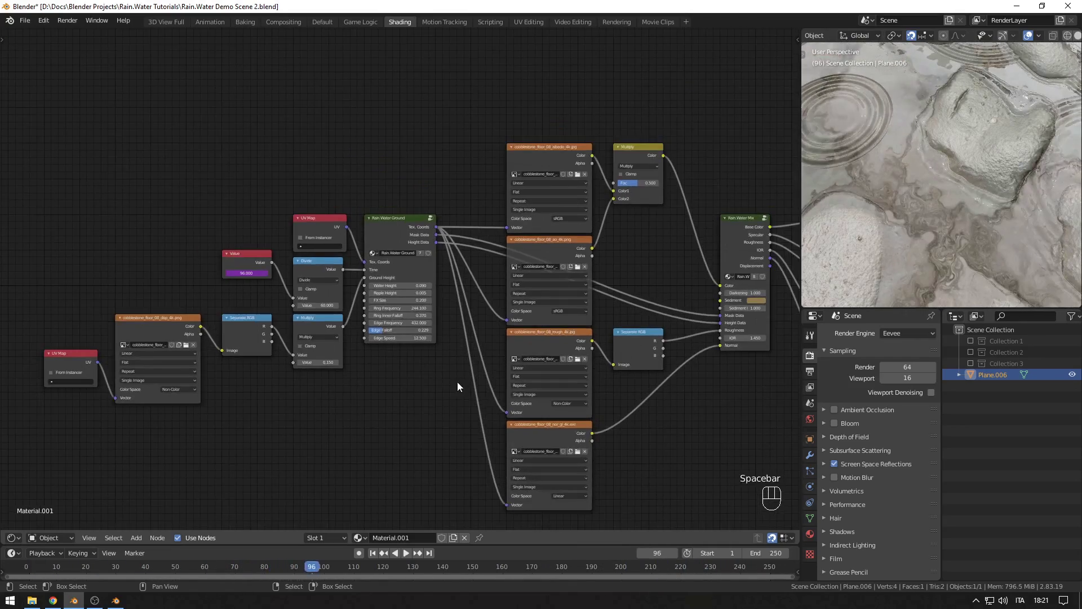
key(shift+Left)
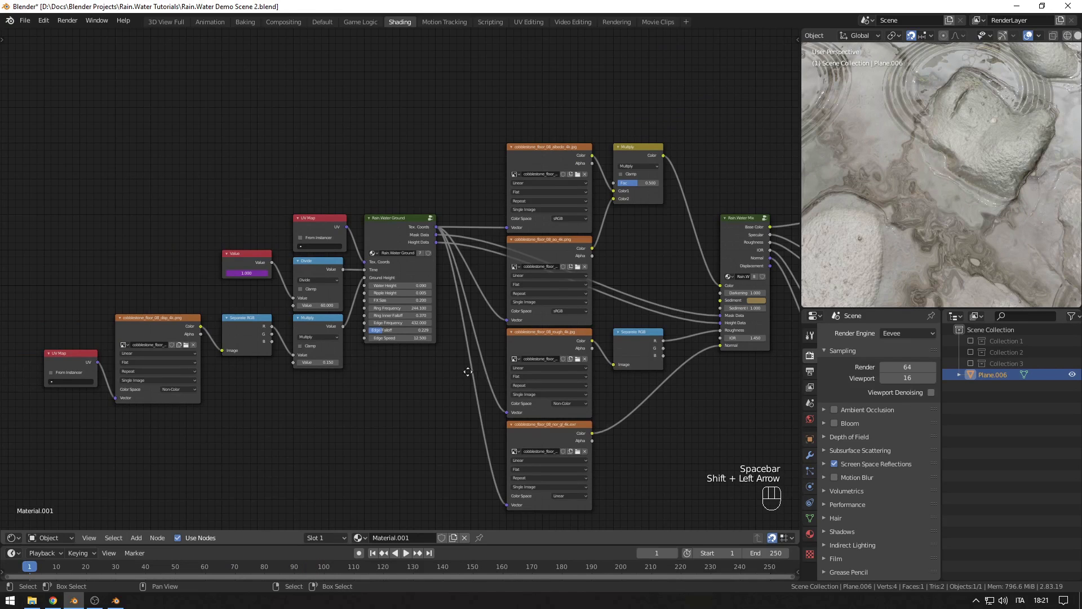
Step: Examine the Rain.Water Mix node and its links from Rain.Water Ground and to the Principled BSDF
ctrl+scroll(471, 407, down, 5)
scroll(377, 400, up, 2)
click(455, 207)
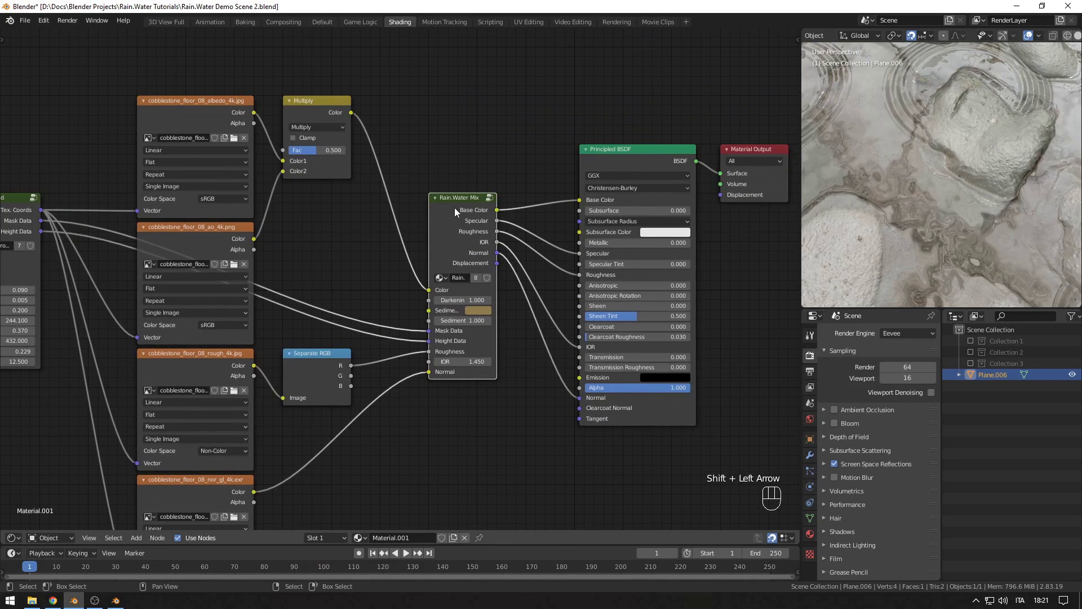
key(KP_Decimal)
middle_drag(427, 374, 600, 381)
click(82, 191)
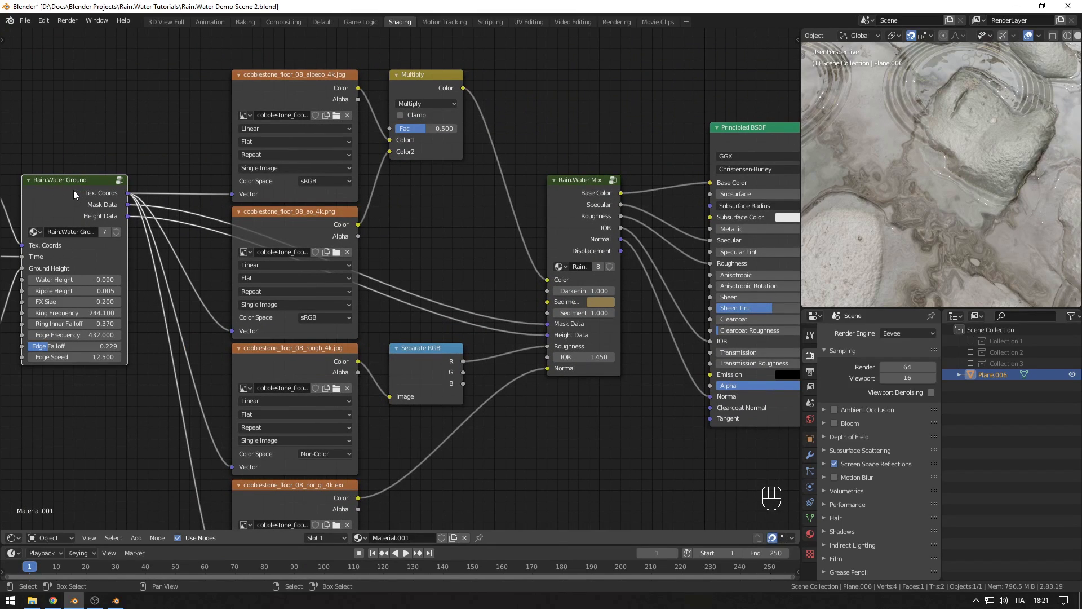
middle_drag(489, 393, 395, 389)
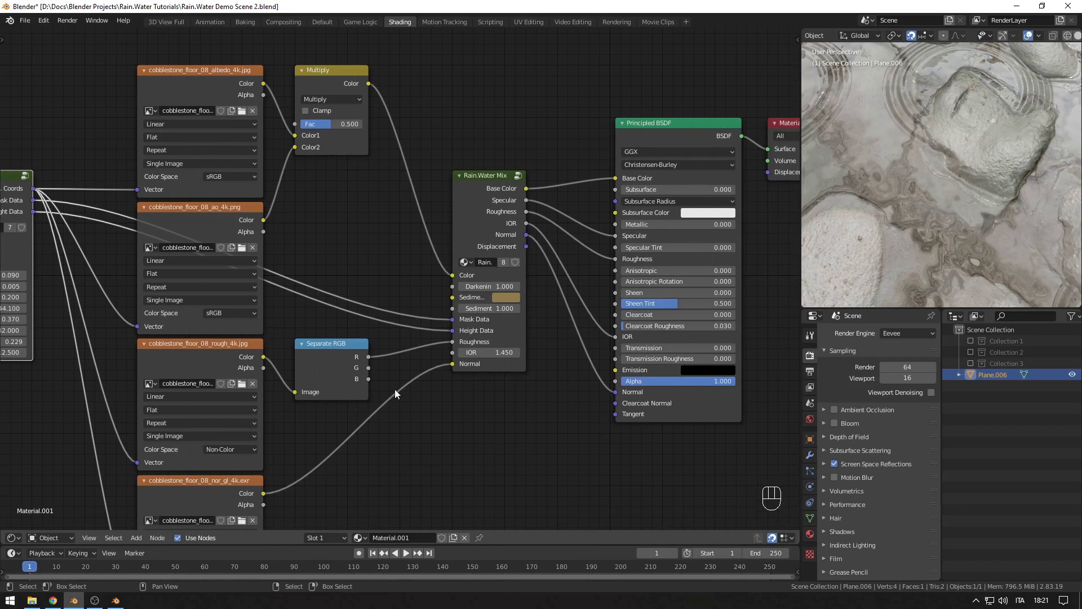
scroll(449, 411, up, 1)
mouse_move(449, 410)
middle_down()
mouse_move(375, 404)
mouse_move(432, 411)
middle_up()
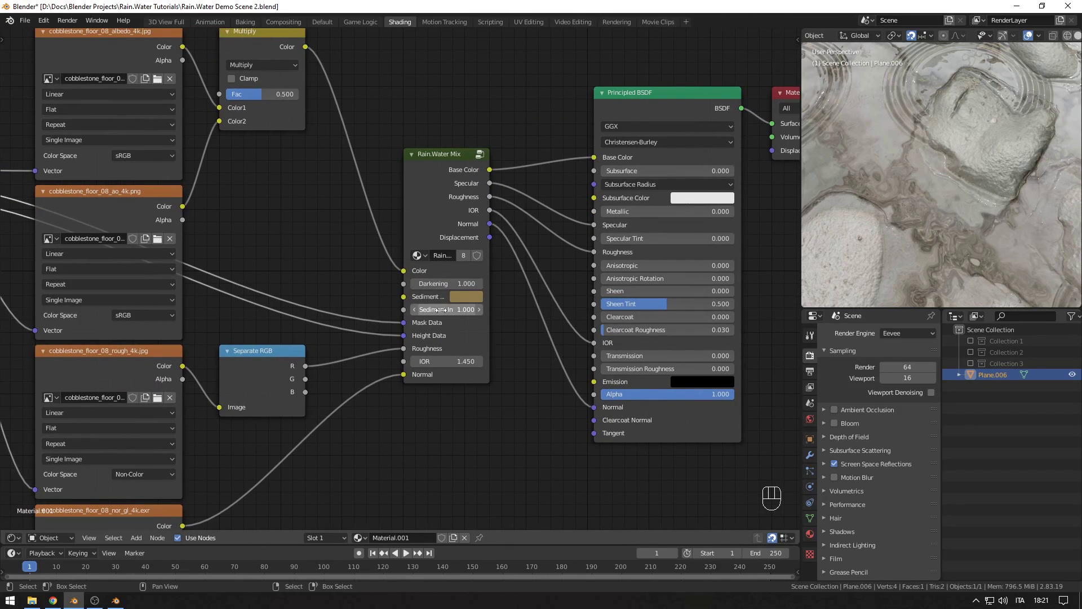
Step: Set Rain.Water Mix's sediment intensity to 11.5 and change its sediment color to a blue-teal
click(435, 309)
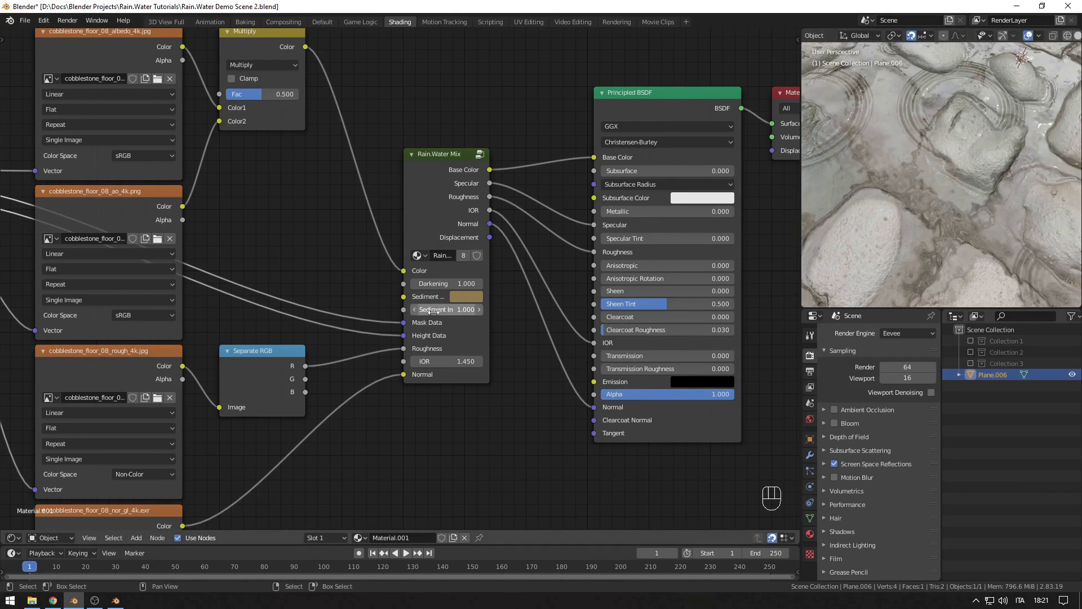
drag(433, 311, 569, 310)
click(465, 295)
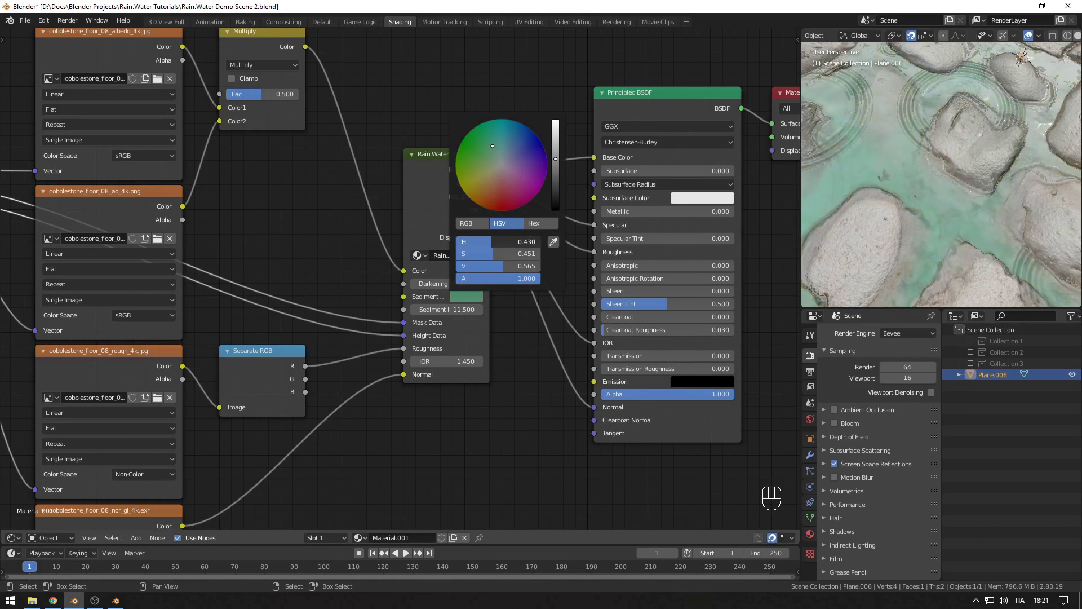
drag(502, 242, 495, 241)
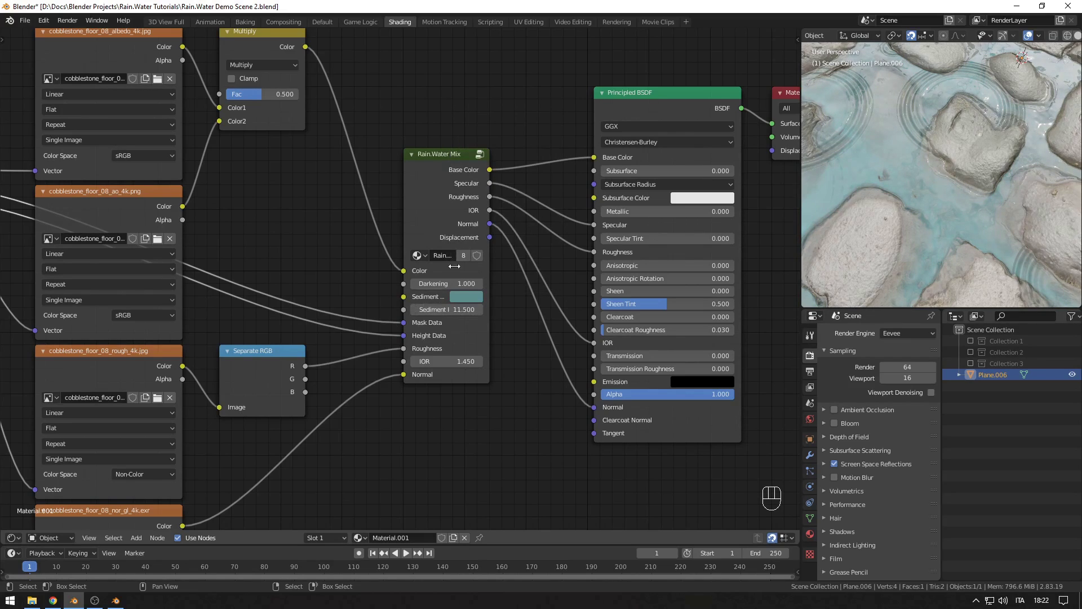
Step: Examine Rain.Water Mix's Roughness, IOR and Normal inputs and the roughness and normal texture links feeding them
click(444, 169)
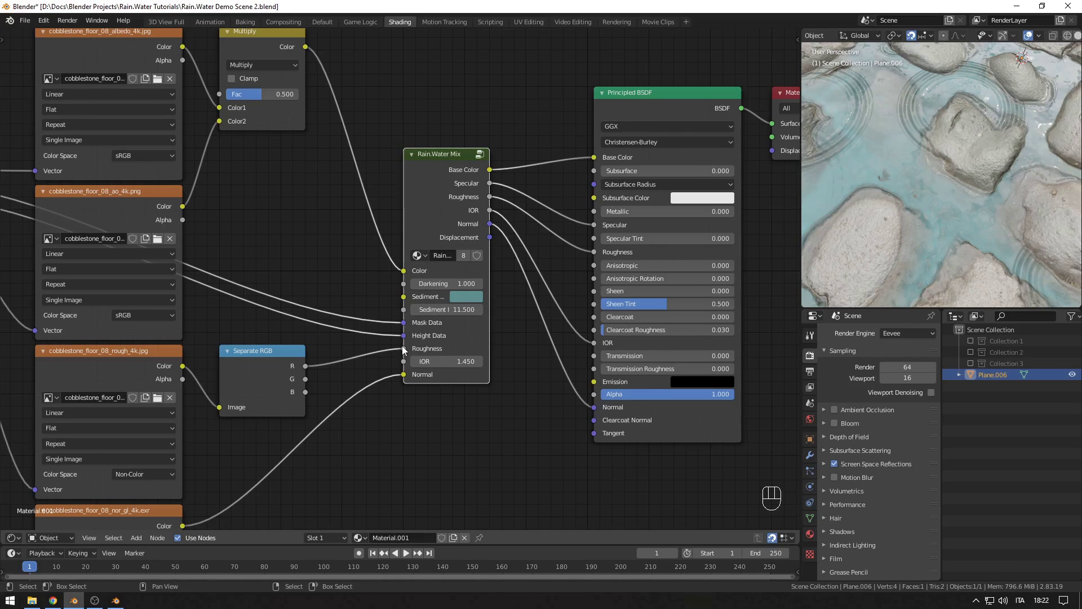
click(100, 350)
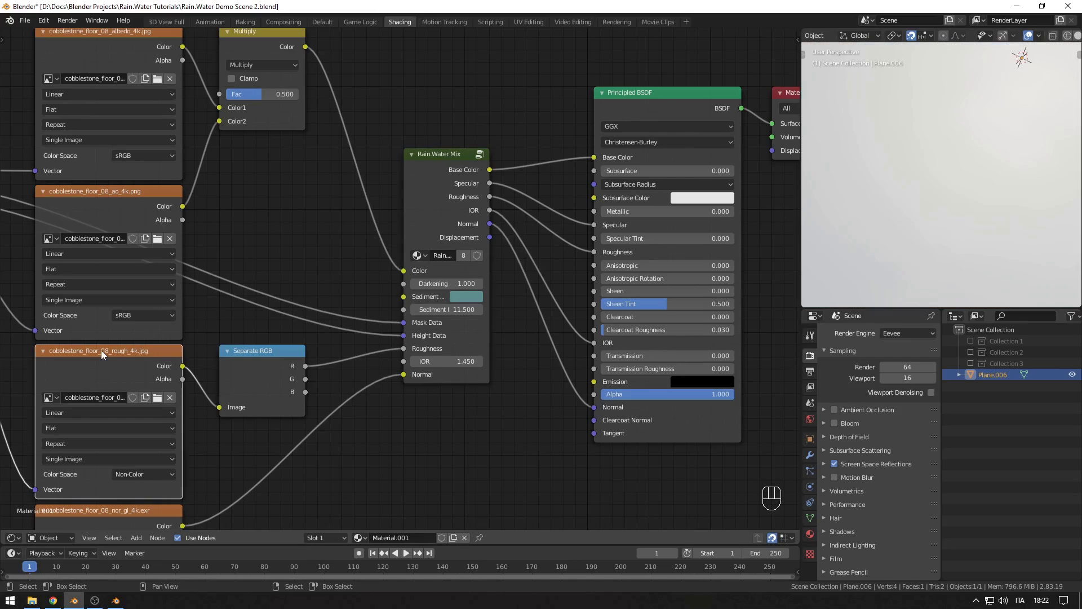
scroll(620, 179, up, 2)
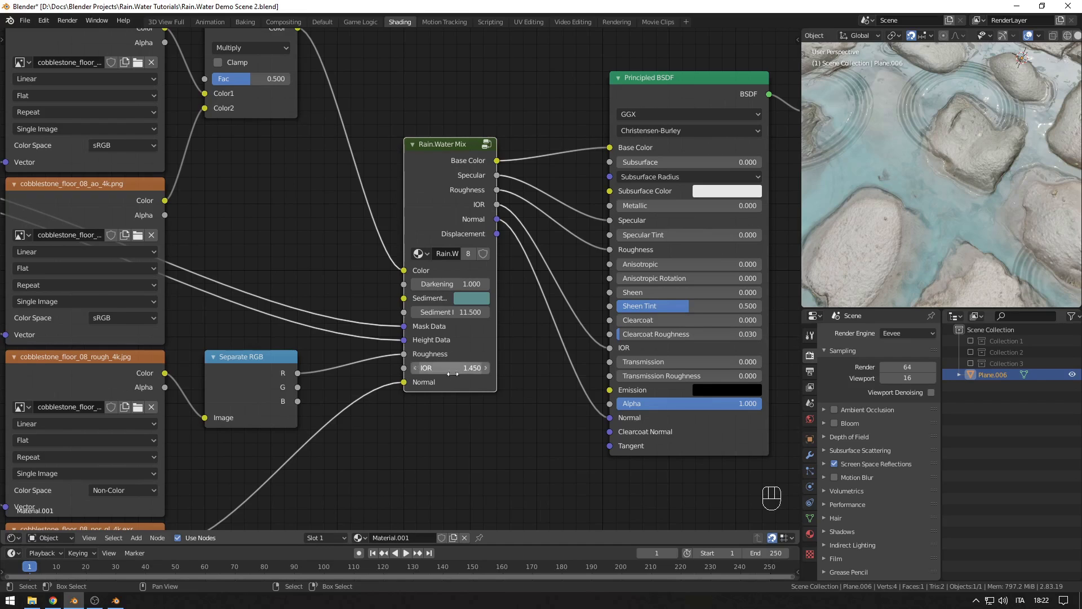
scroll(453, 377, down, 3)
scroll(467, 322, up, 2)
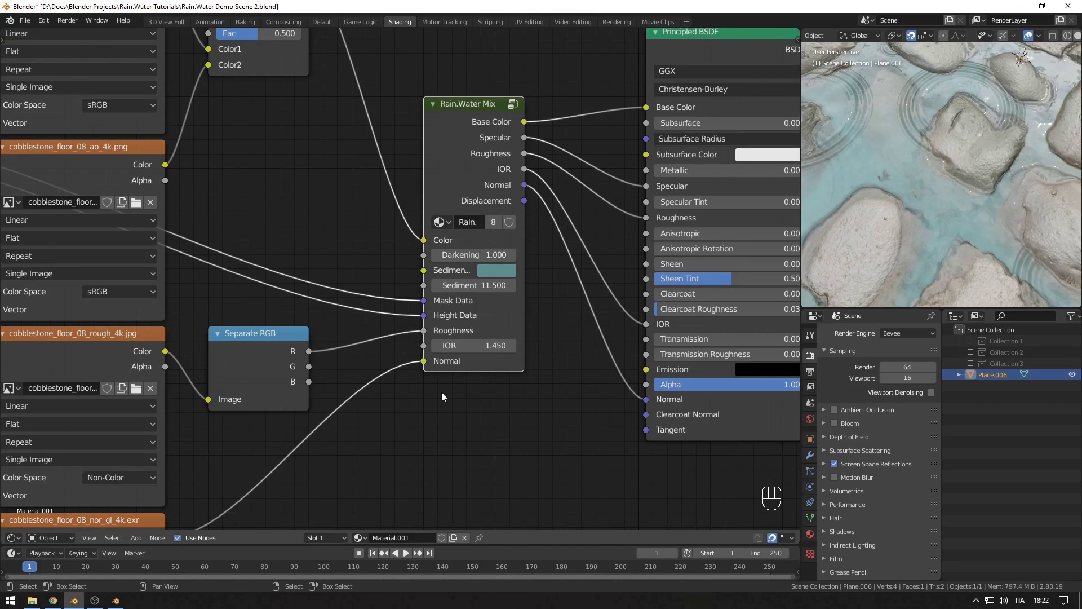
scroll(452, 329, down, 2)
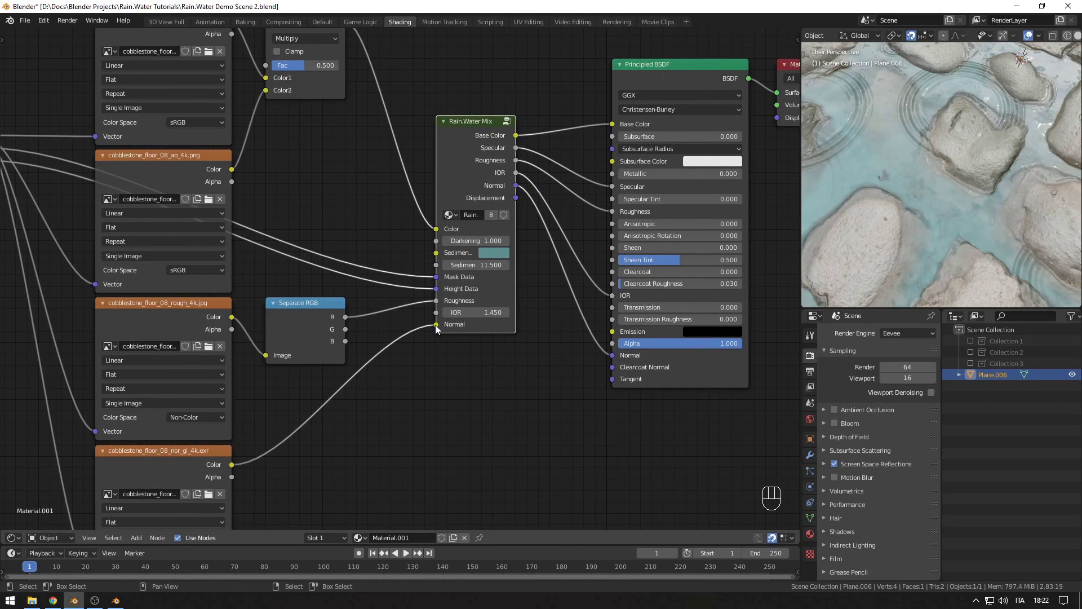
middle_drag(416, 390, 435, 330)
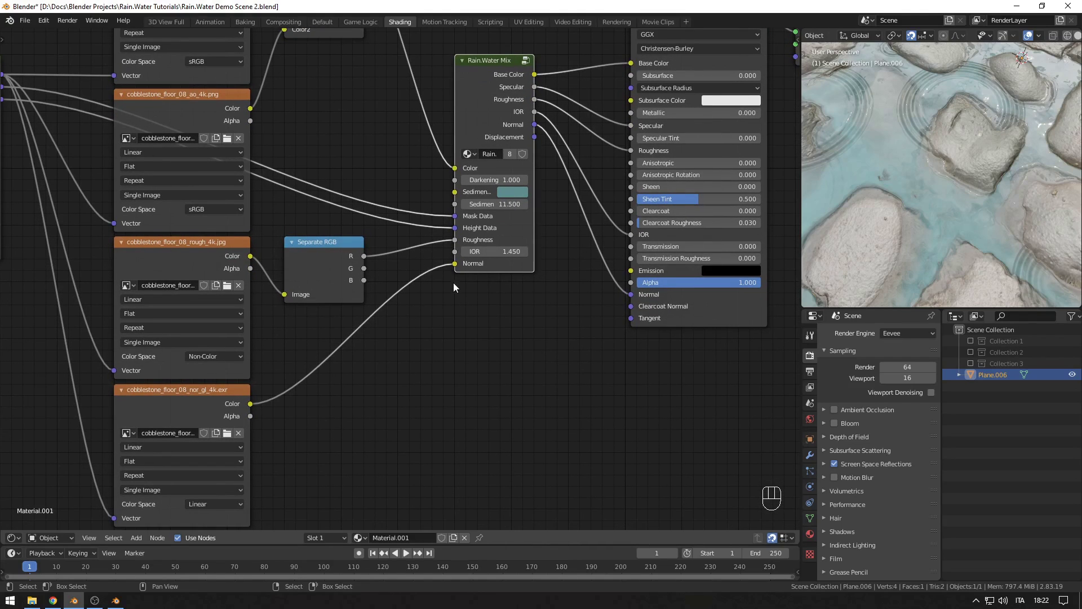
drag(455, 263, 406, 338)
drag(434, 295, 456, 261)
middle_drag(444, 320, 435, 348)
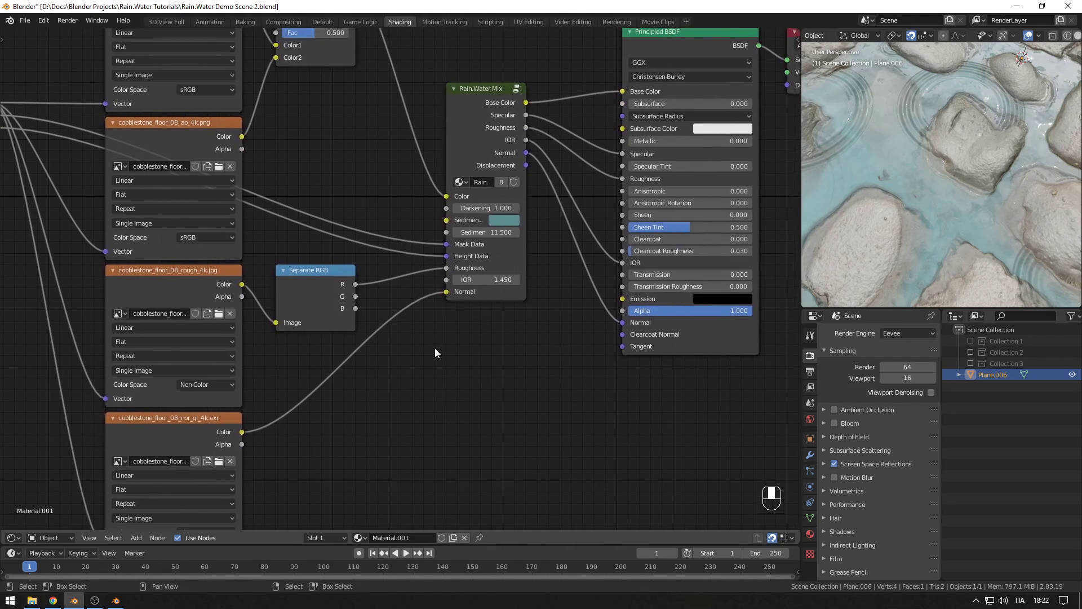
scroll(435, 353, down, 4)
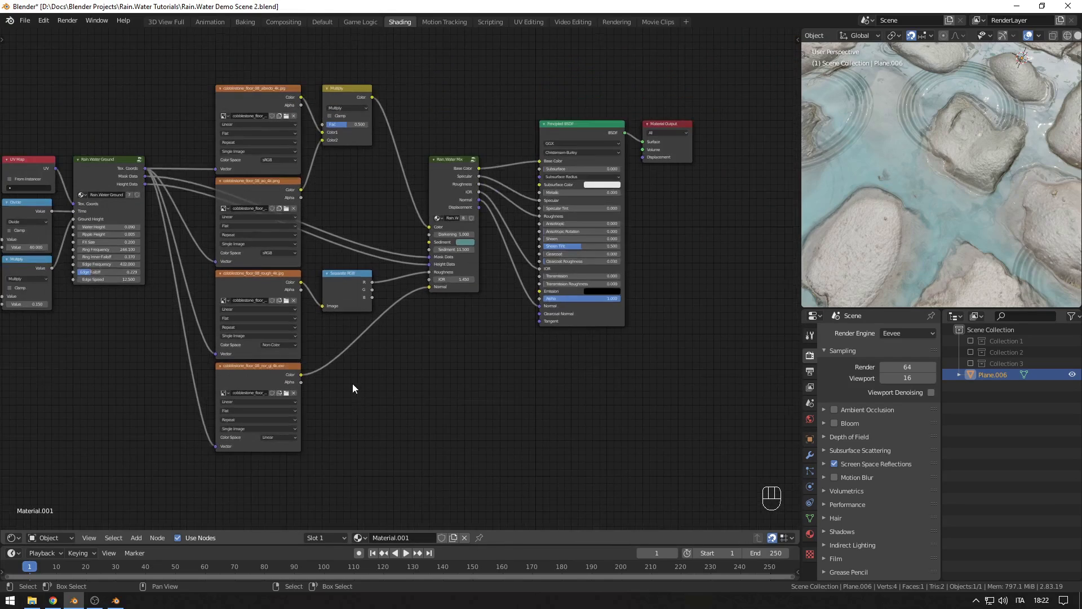
middle_drag(510, 373, 469, 398)
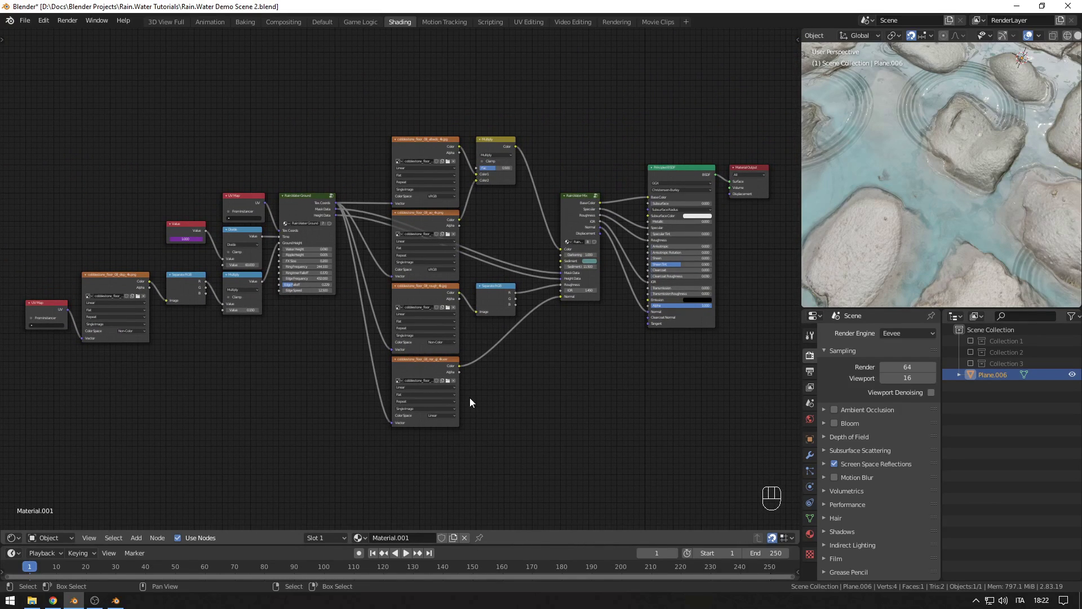
Step: Frame the whole cobblestone plane in the 3D viewport, deselect it and switch to solid shading
scroll(962, 188, down, 5)
key(KP_Decimal)
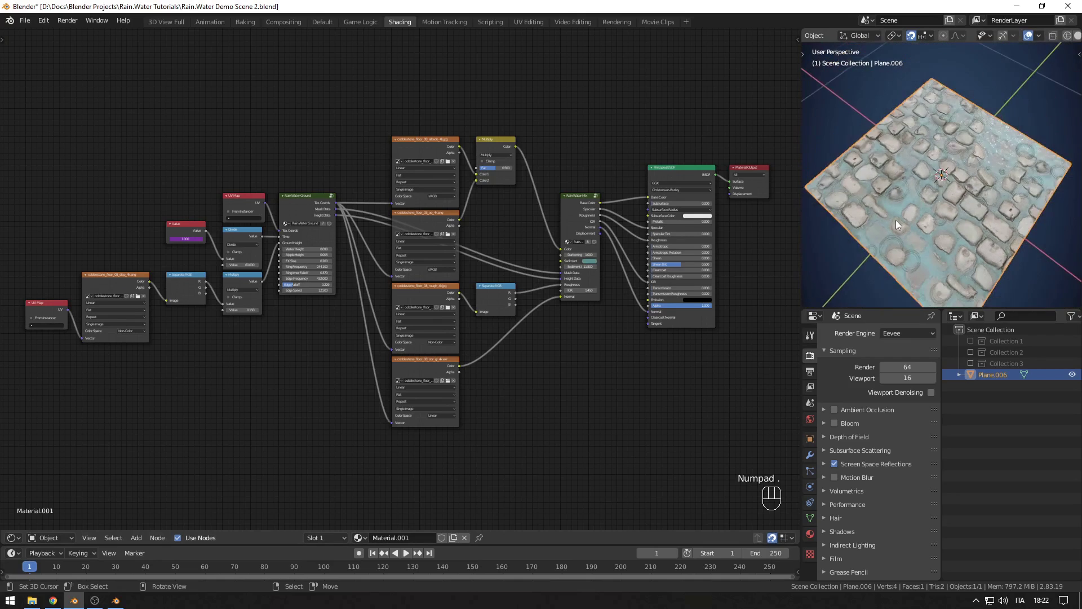
alt+middle_drag(895, 220, 927, 208)
key(alt+a)
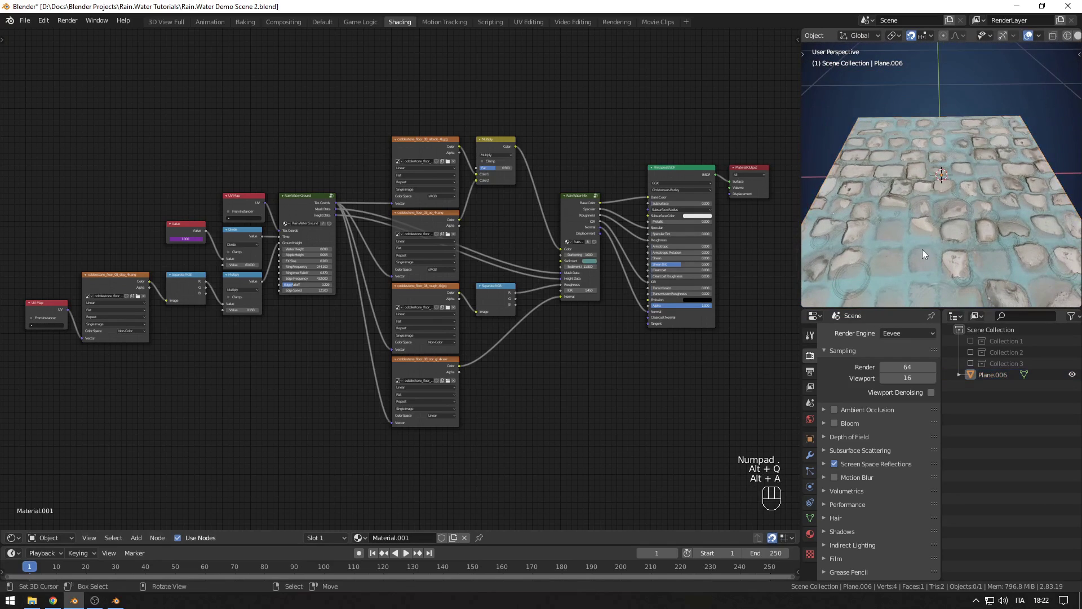
middle_drag(922, 249, 948, 200)
scroll(589, 315, up, 3)
key(z)
click(1006, 225)
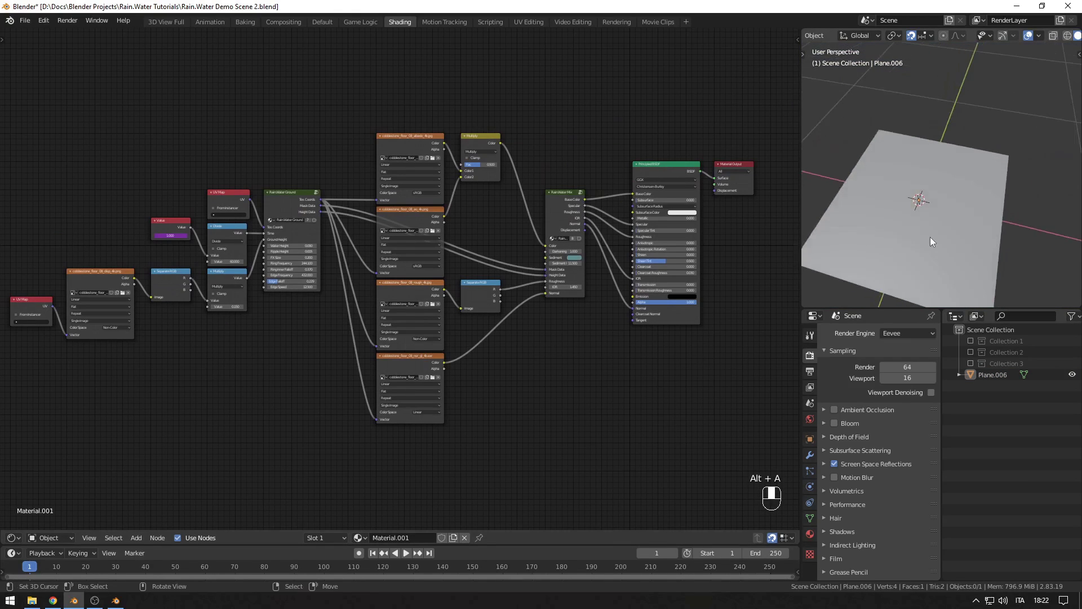
Step: Add a new mesh plane and scale its geometry by 0.5 in Edit Mode to match the cobblestone plane
alt+middle_drag(930, 236, 929, 226)
key(shift+a)
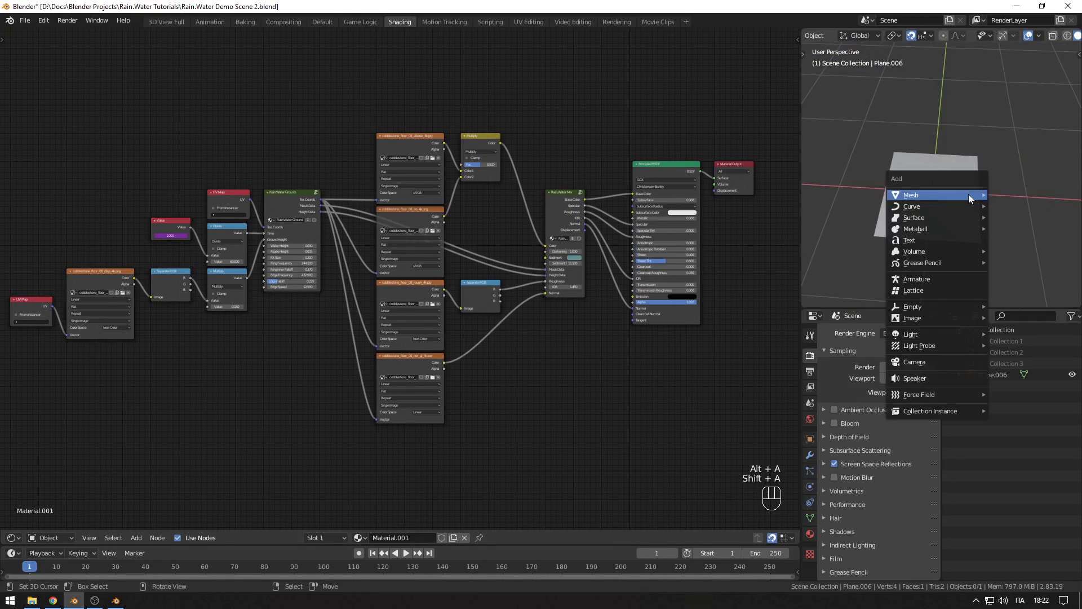
mouse_move(984, 195)
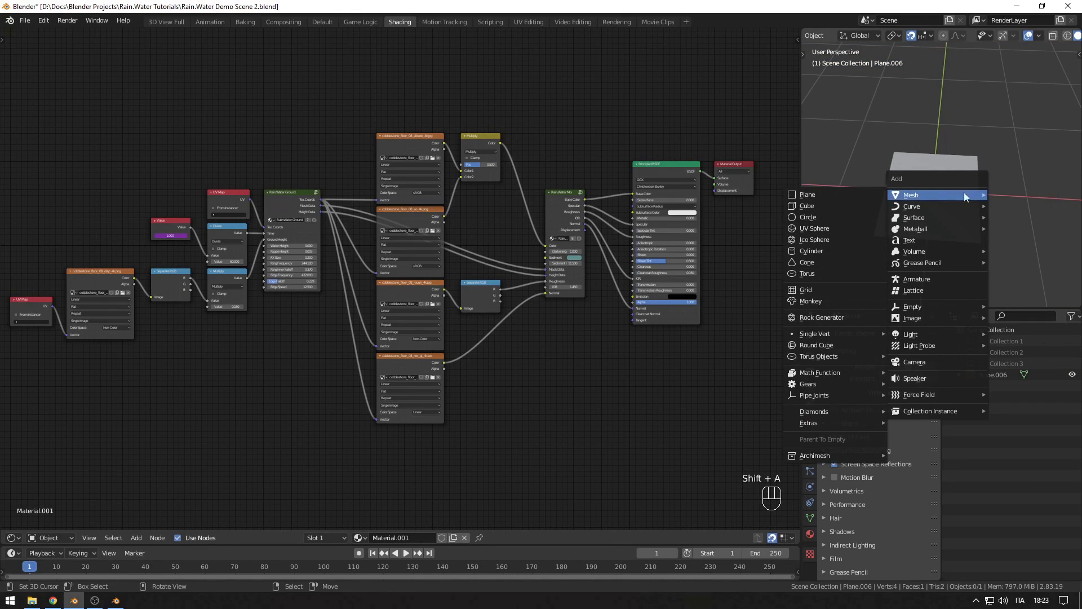
click(812, 194)
key(Tab)
text(s.5)
key(KP_Enter)
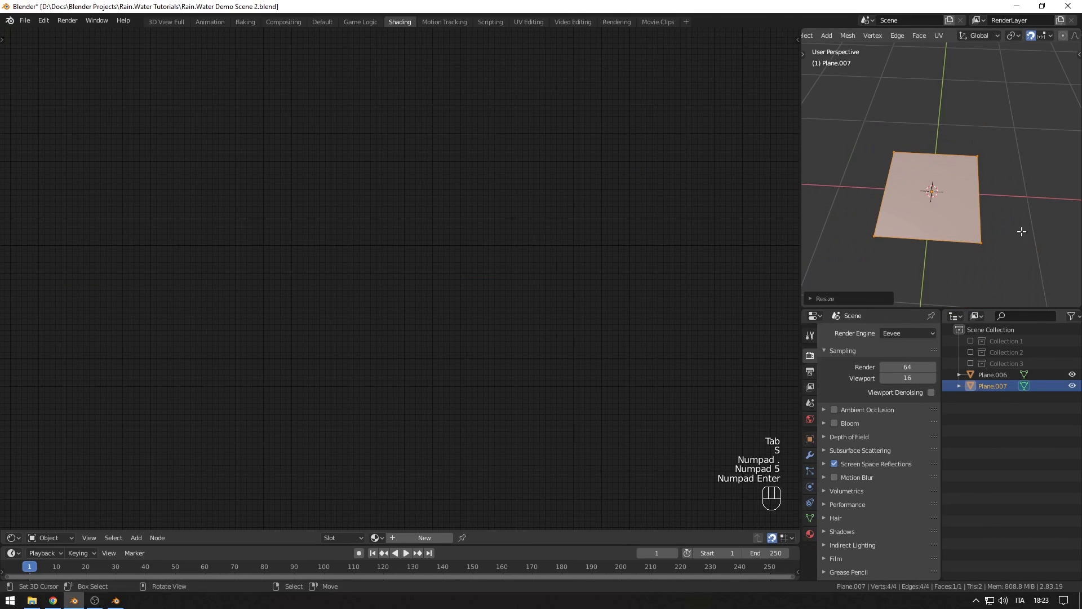
key(Tab)
Step: Stand the new plane upright at the floor's back edge: move it 1 m along Y, rotate 90° about X, then move -0.5 m along Y
key(alt+q)
key(g)
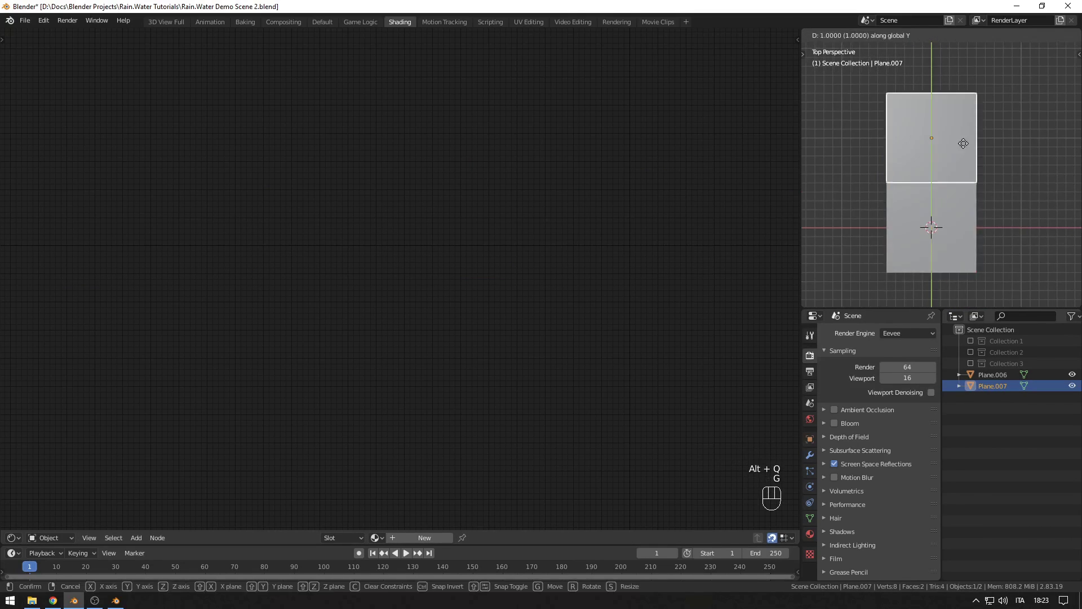
click(963, 143)
middle_drag(963, 143, 946, 225)
text(rx90)
key(KP_Enter)
key(KP_7)
key(g)
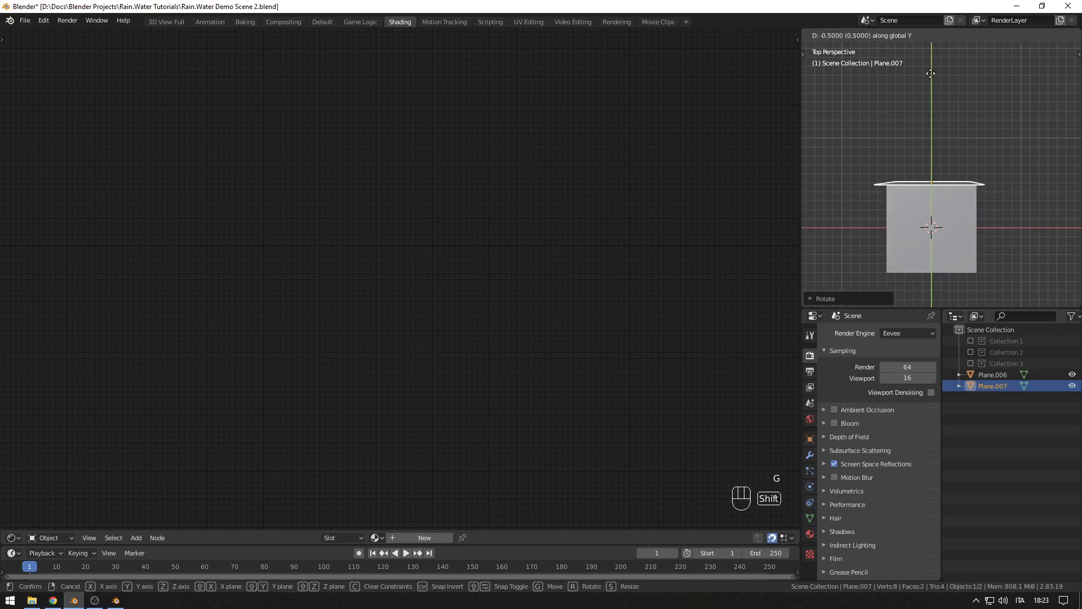
click(931, 73)
Step: View the upright plane from the front and create a new material for it
key(alt+q)
key(KP_Decimal)
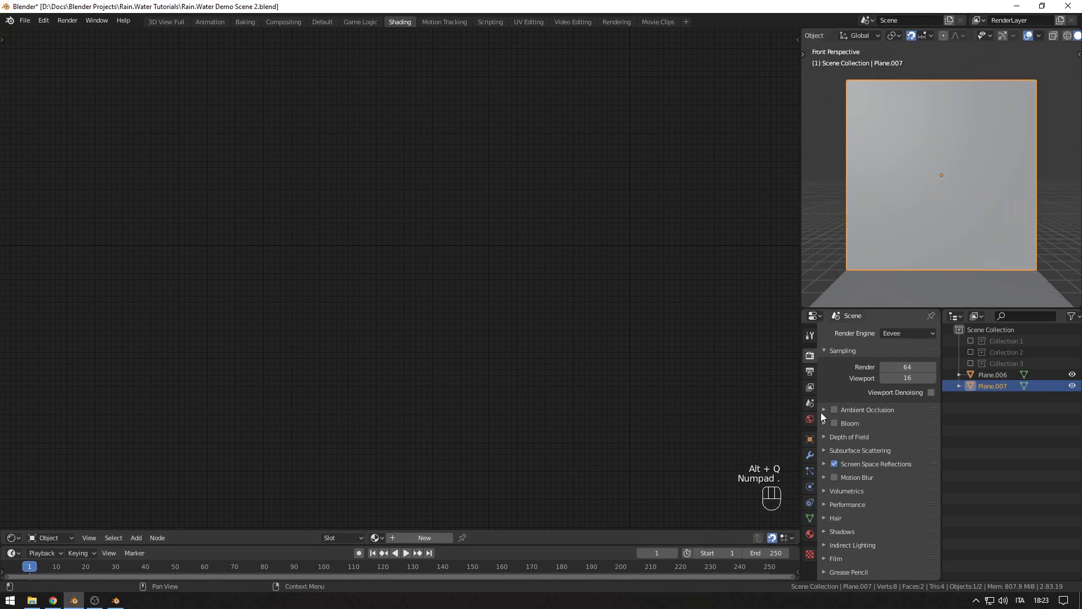
click(810, 533)
click(865, 384)
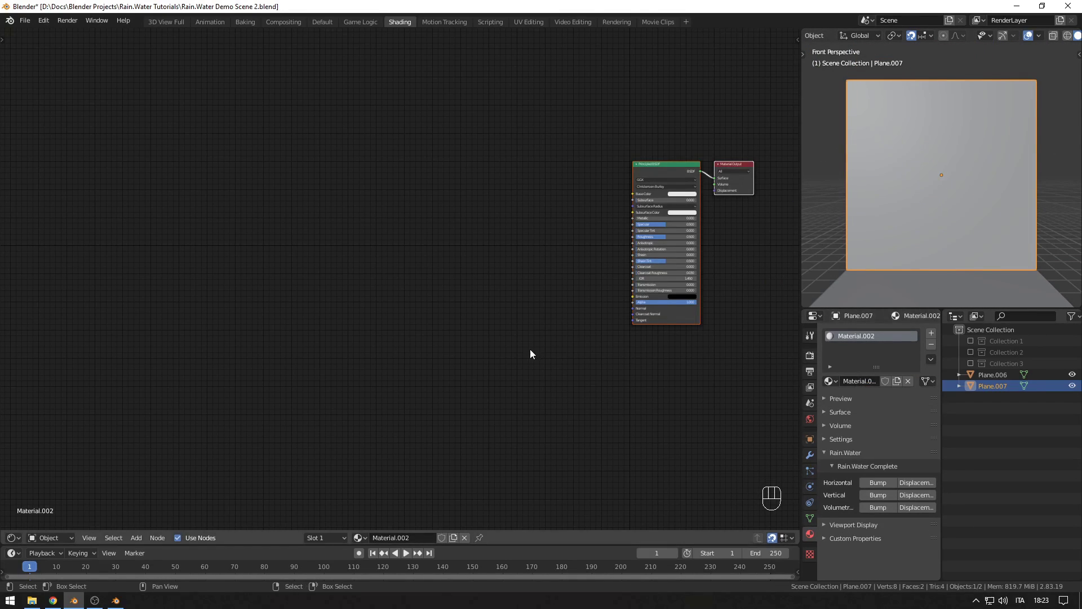
Step: Bring the five brick_wall_001 textures (albedo, ao, displacement, nor_gl and rough) from the PBR Hi Res folder into the material as image nodes
middle_drag(530, 354, 472, 293)
scroll(472, 293, up, 1)
drag(683, 108, 668, 115)
scroll(487, 213, down, 1)
middle_drag(504, 208, 598, 212)
click(32, 600)
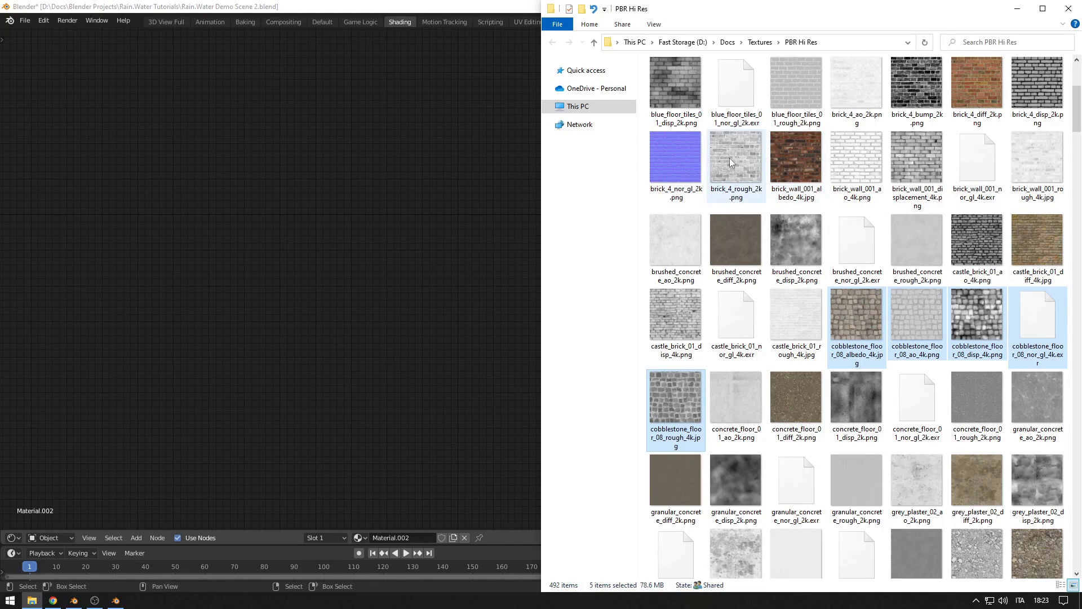
click(793, 153)
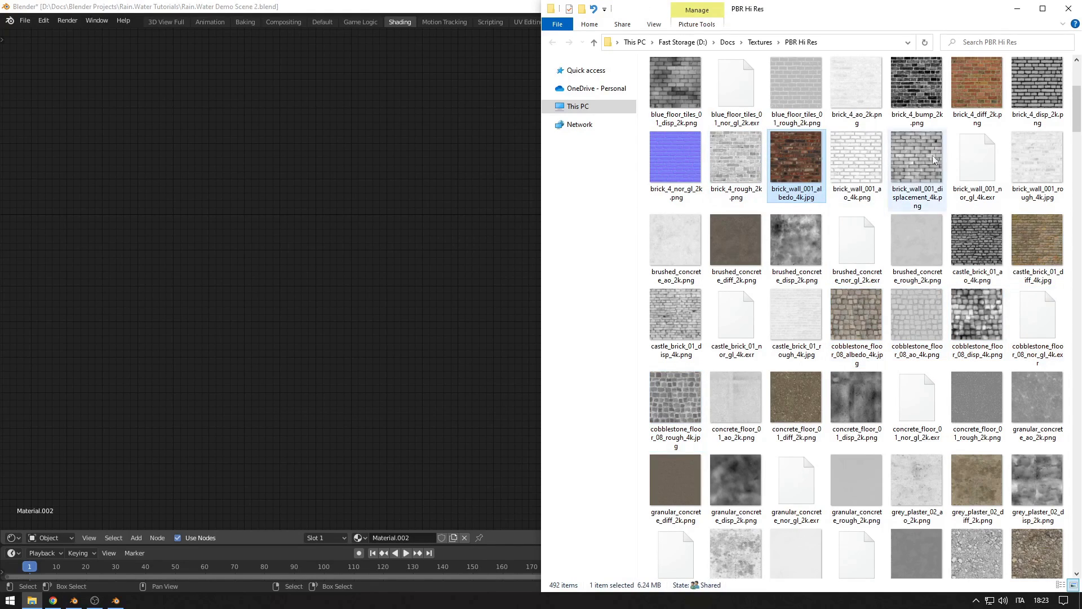
shift+click(1037, 160)
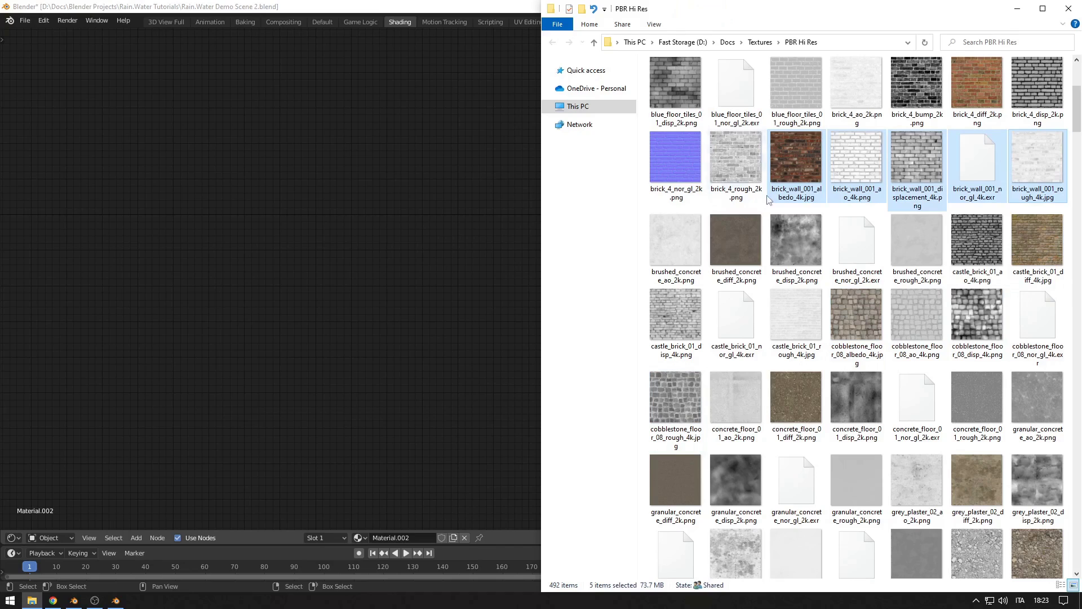
drag(793, 154, 465, 84)
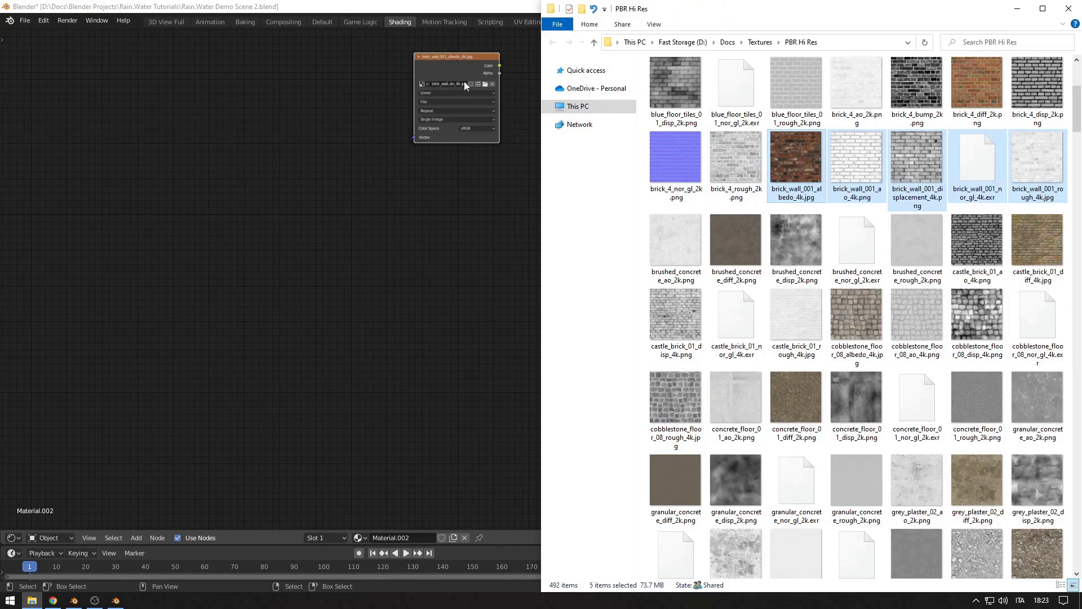
drag(488, 151, 420, 148)
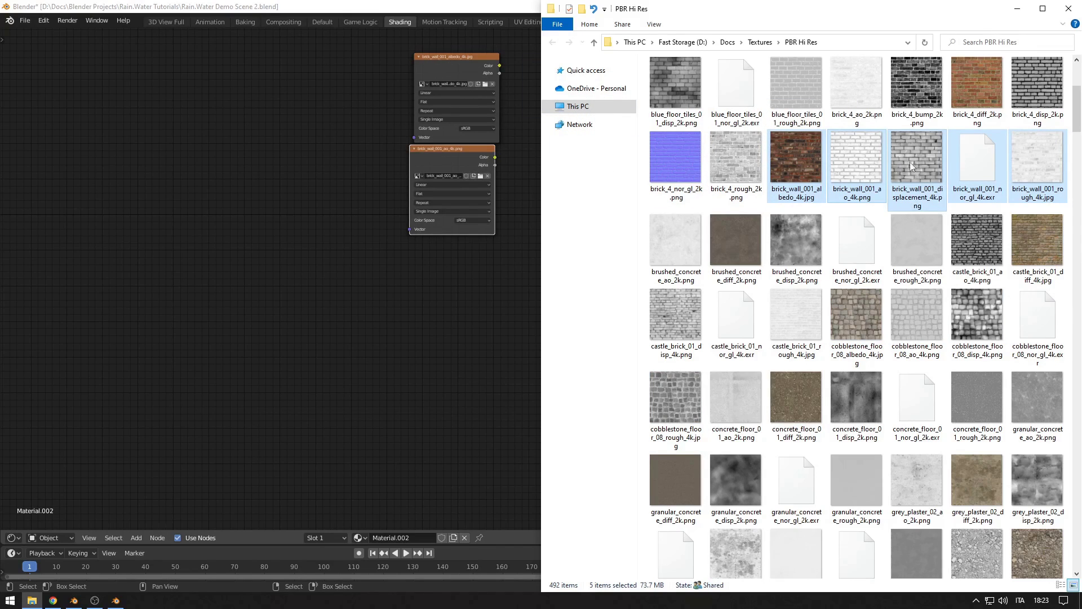
drag(12, 265, 13, 265)
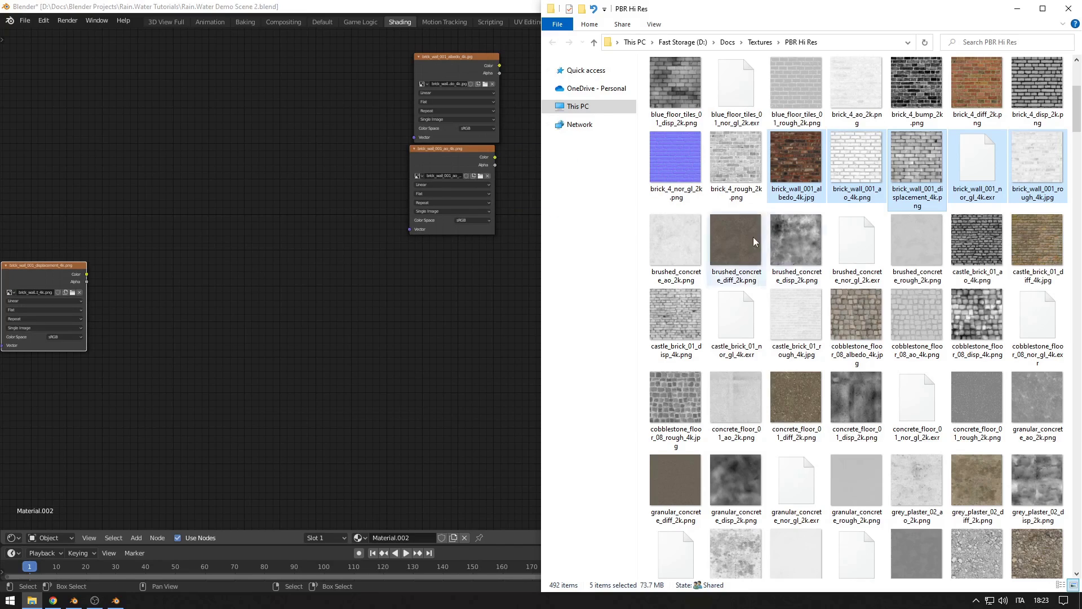
drag(978, 163, 414, 335)
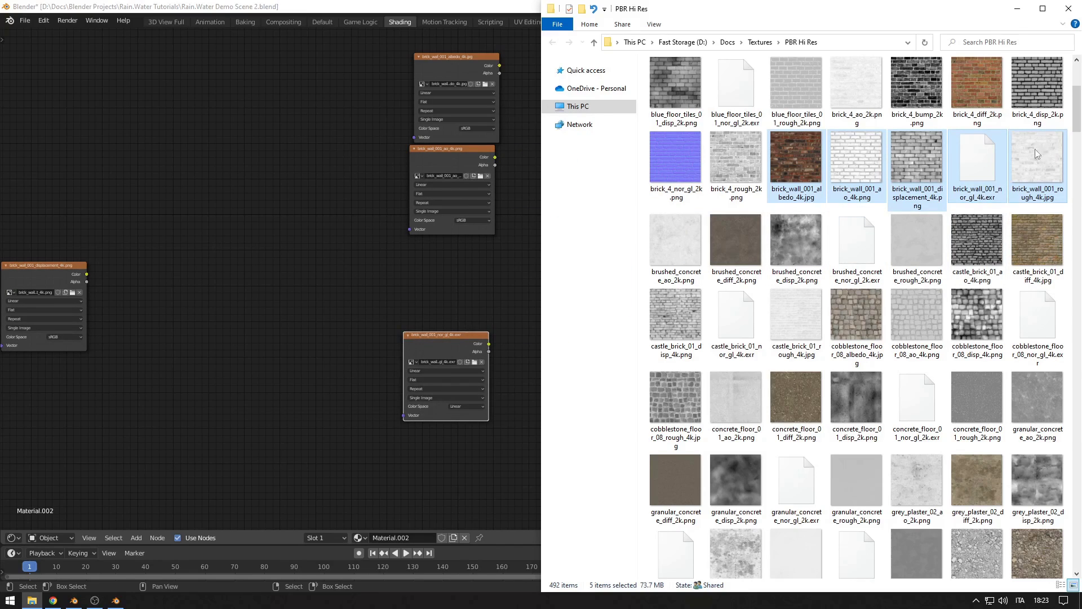
click(415, 239)
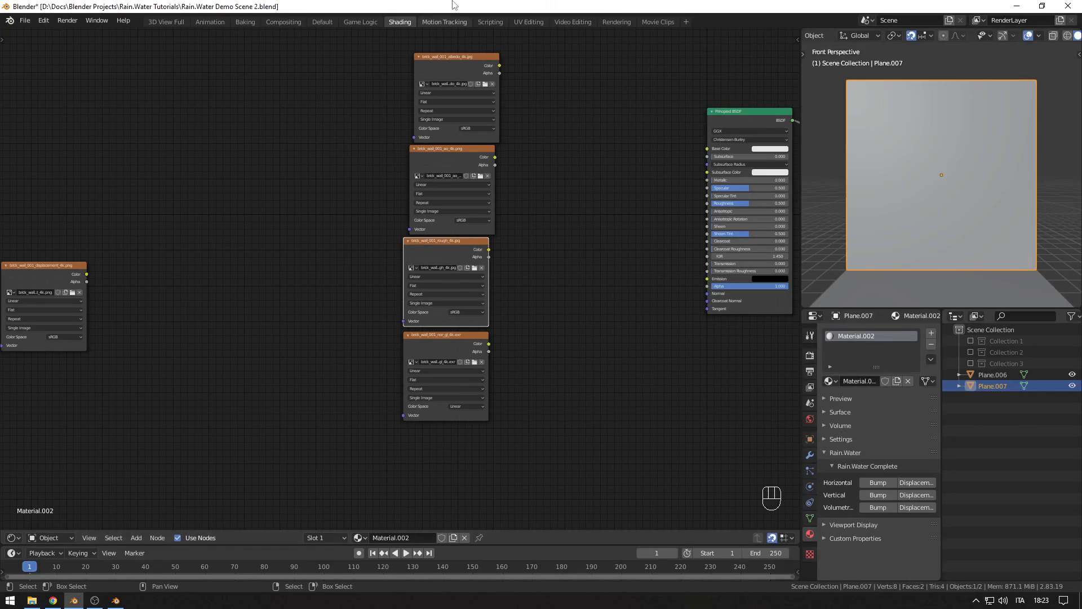
Step: Align the albedo, AO, roughness and normal image nodes in one vertical column, leaving the displacement node apart
drag(480, 205, 422, 392)
drag(428, 96, 469, 108)
drag(442, 207, 448, 208)
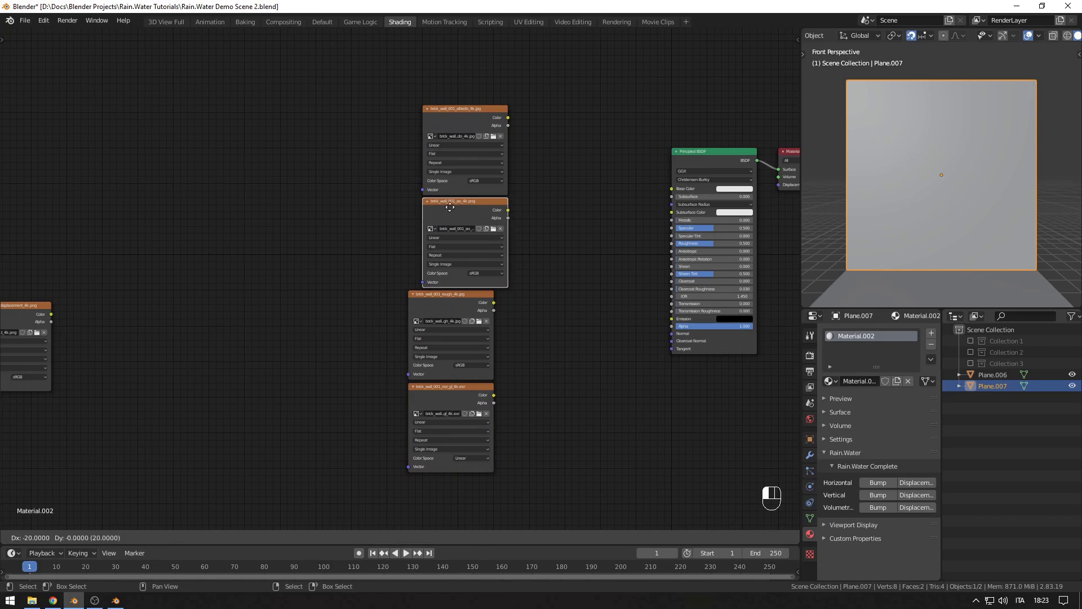
drag(431, 297, 445, 299)
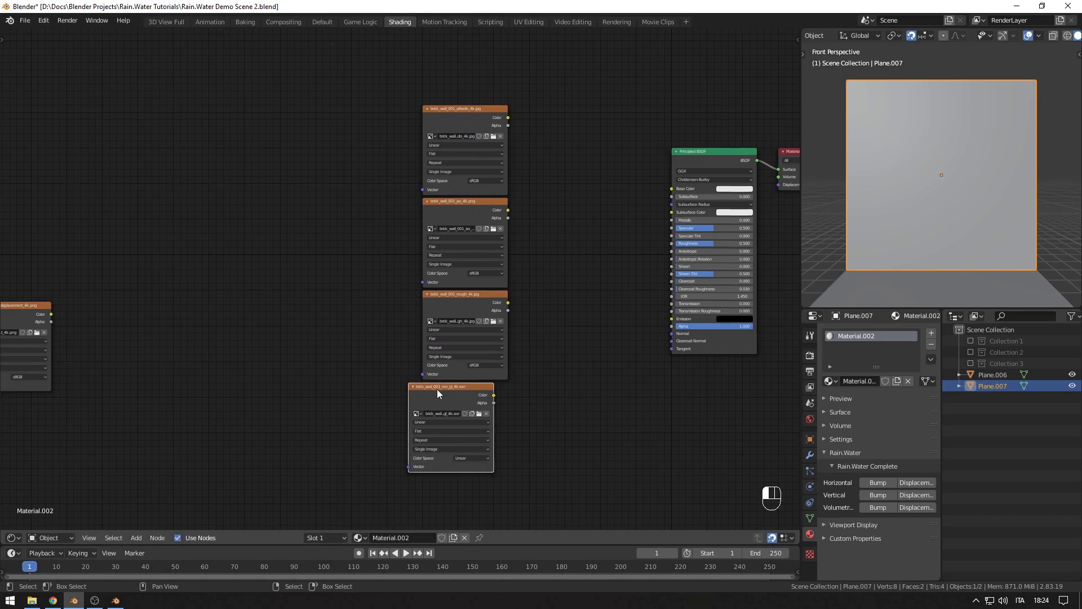
drag(438, 389, 452, 389)
Step: Set the color space of the brick roughness and displacement textures to Non-Color
scroll(563, 324, up, 2)
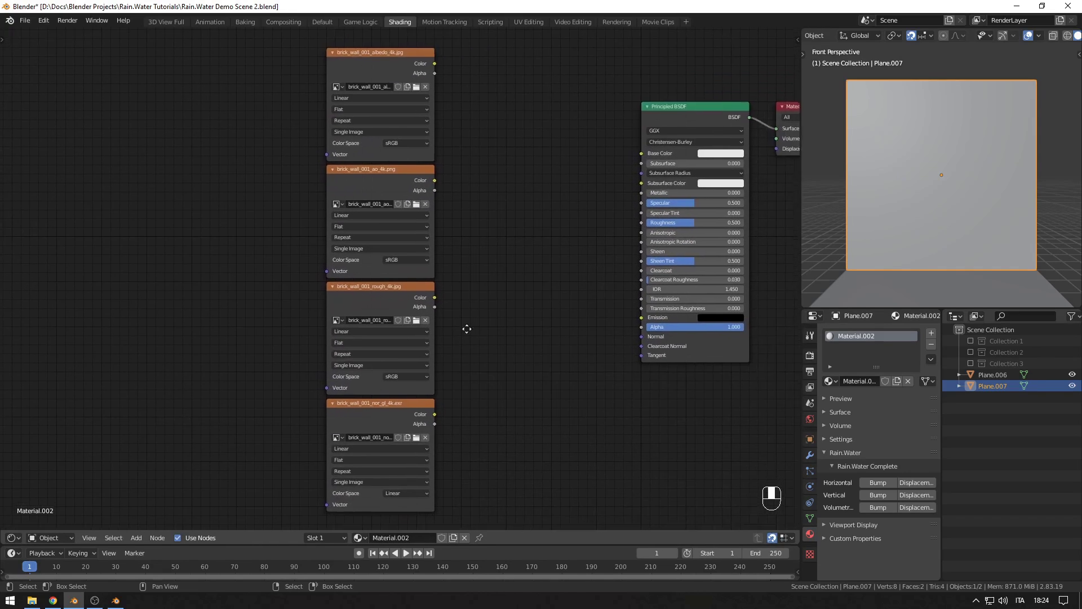
click(398, 390)
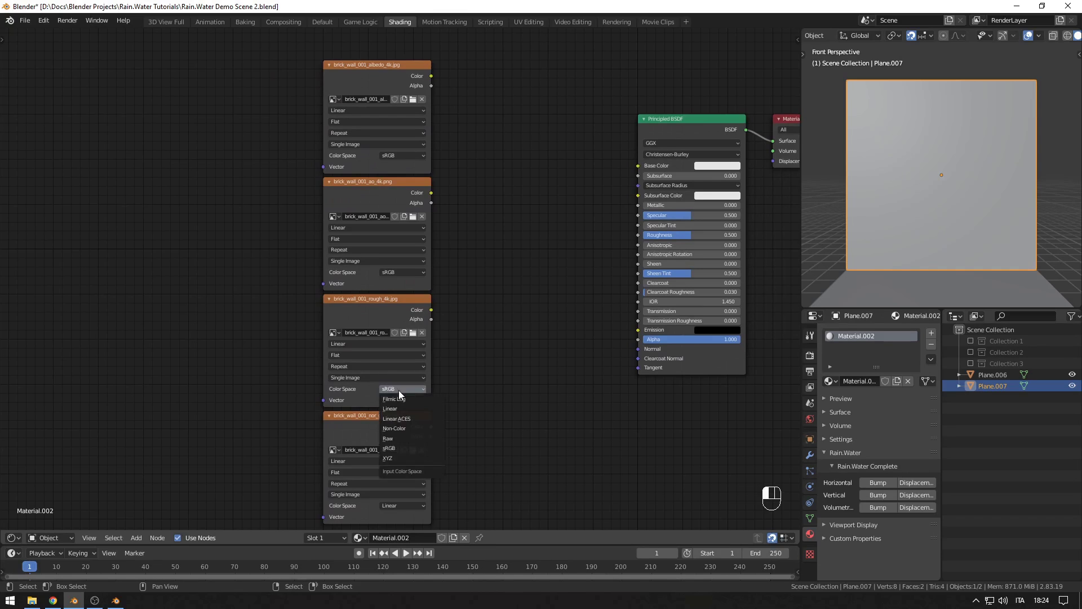
click(403, 449)
scroll(472, 380, up, 3)
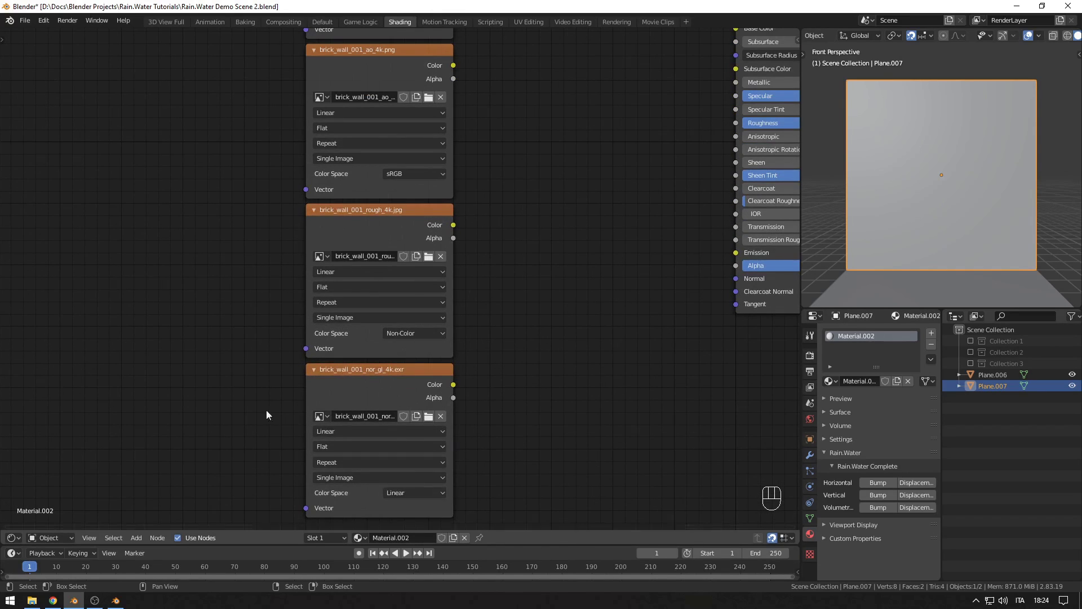
scroll(248, 407, down, 5)
middle_drag(170, 397, 570, 367)
scroll(361, 339, up, 6)
middle_drag(215, 322, 249, 372)
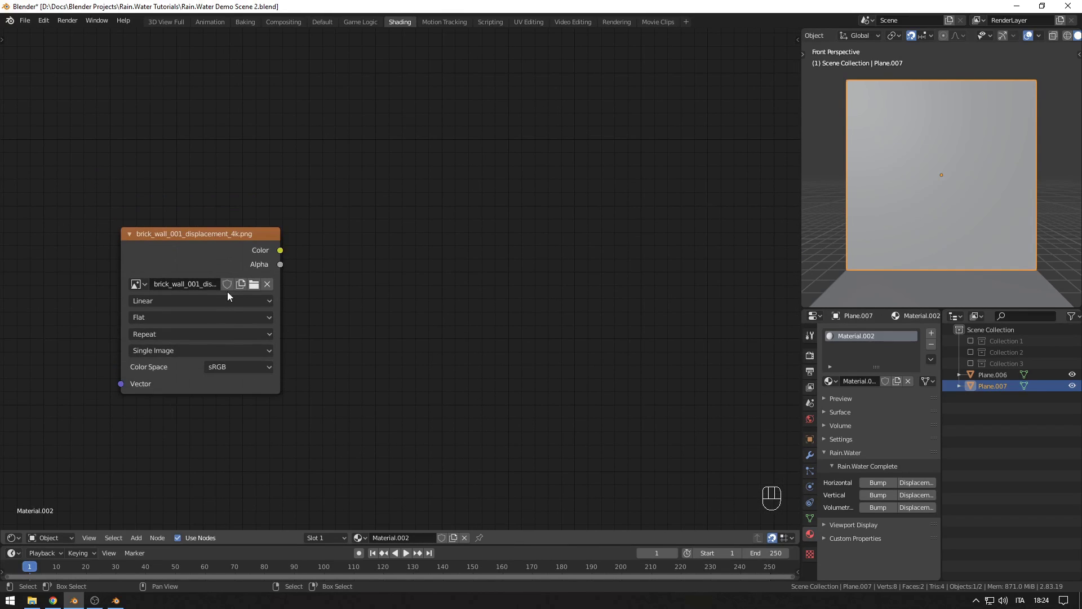
click(222, 370)
click(221, 370)
Step: Add a MixRGB node beside the albedo texture and connect albedo Color to Color1 and AO Color to Color2
scroll(390, 375, down, 2)
scroll(427, 365, down, 1)
ctrl+scroll(519, 344, down, 5)
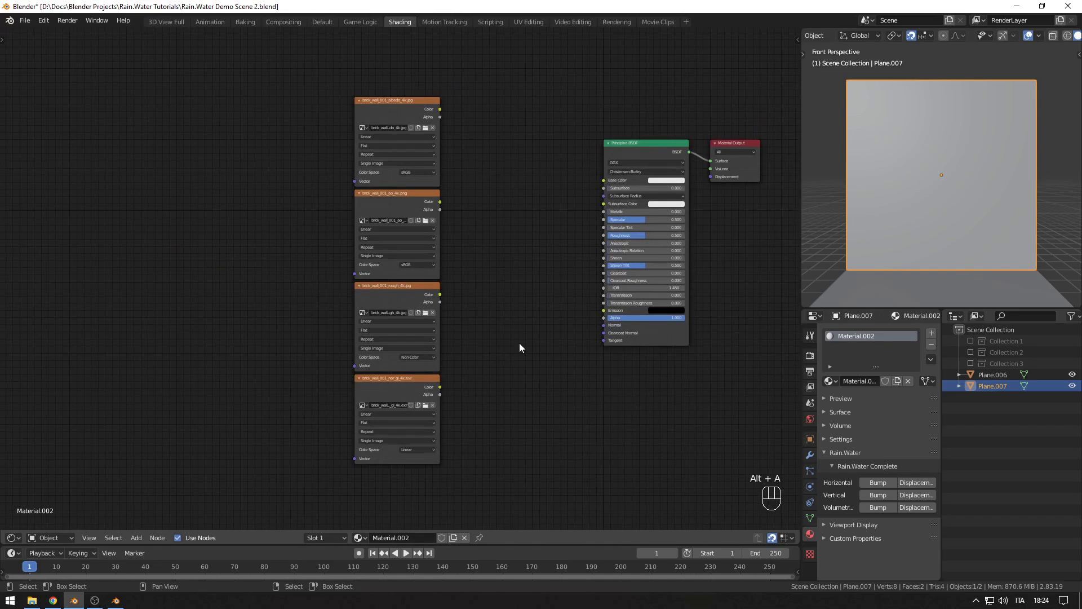
scroll(508, 343, up, 1)
middle_drag(508, 347, 428, 345)
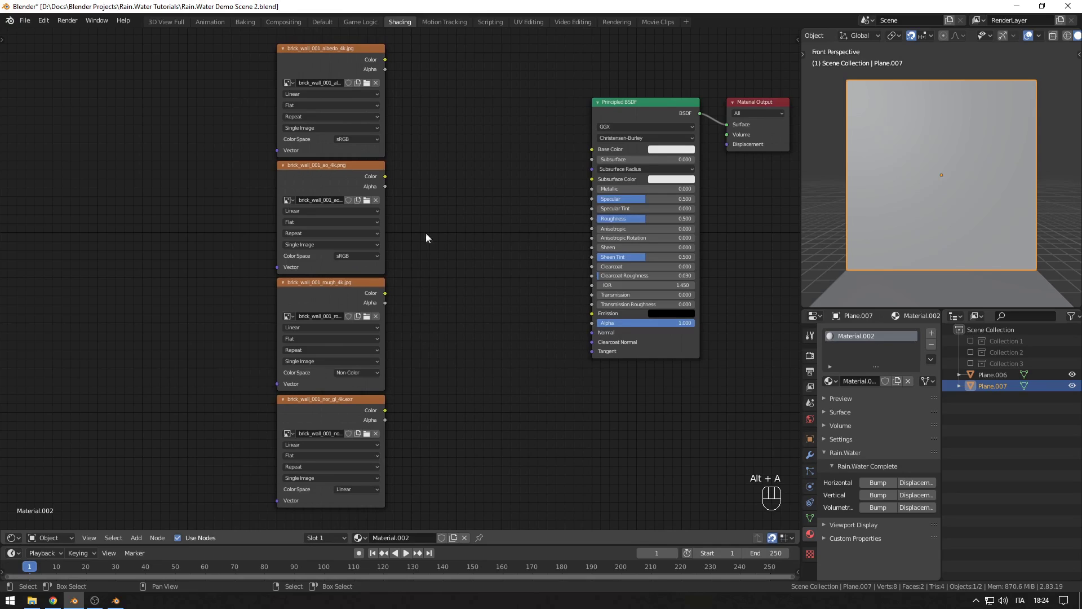
key(shift+a)
mouse_move(411, 281)
click(493, 348)
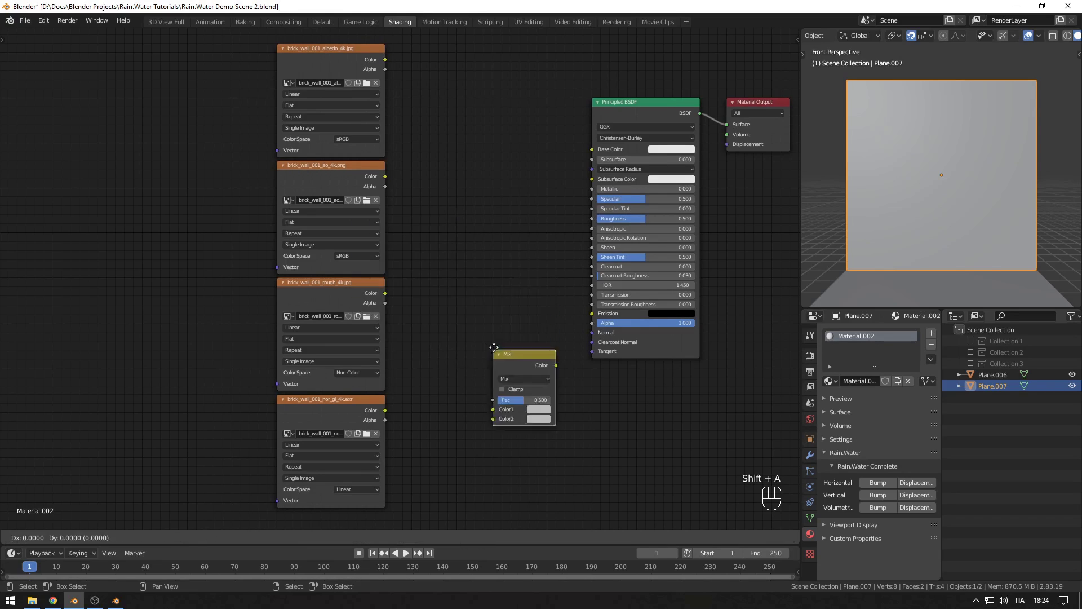
click(413, 42)
drag(385, 59, 412, 104)
drag(384, 177, 412, 113)
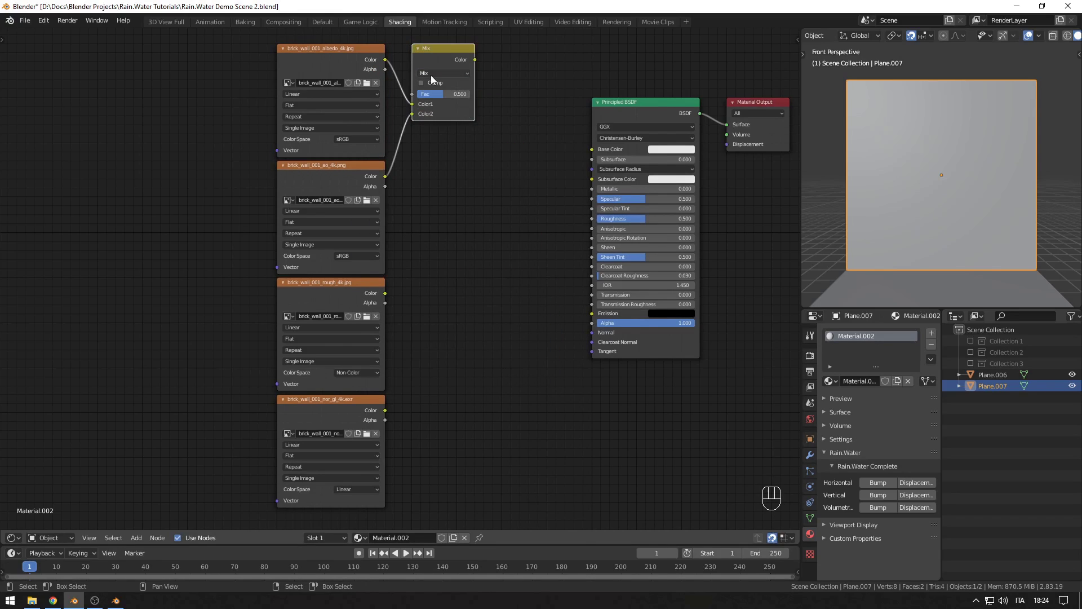
Step: Set the mix node's blend mode to Multiply, and move it with the four textures farther from the Principled BSDF
click(431, 75)
click(432, 95)
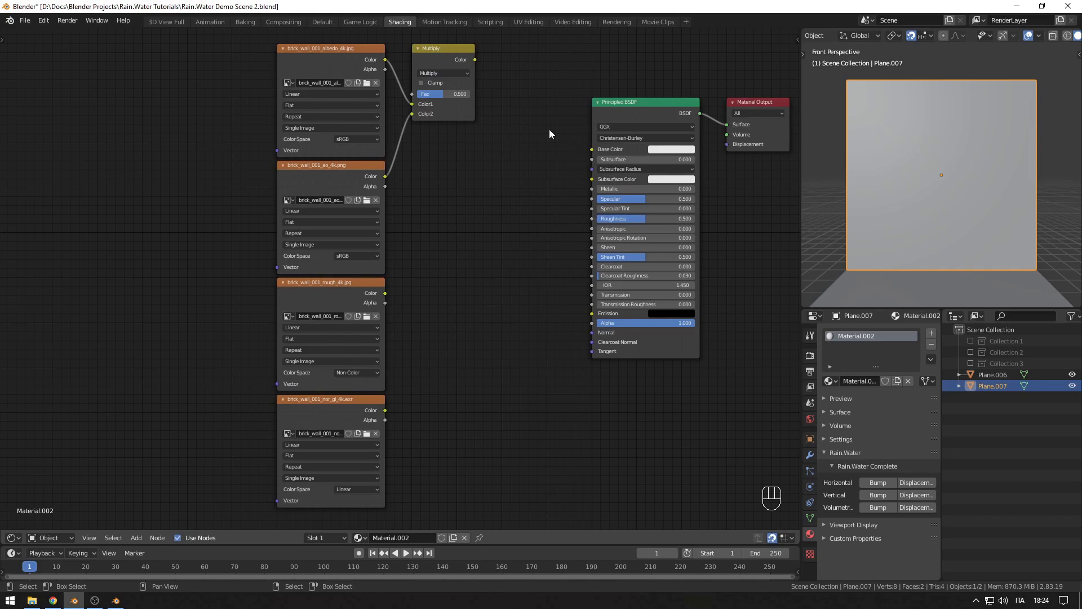
drag(485, 59, 249, 407)
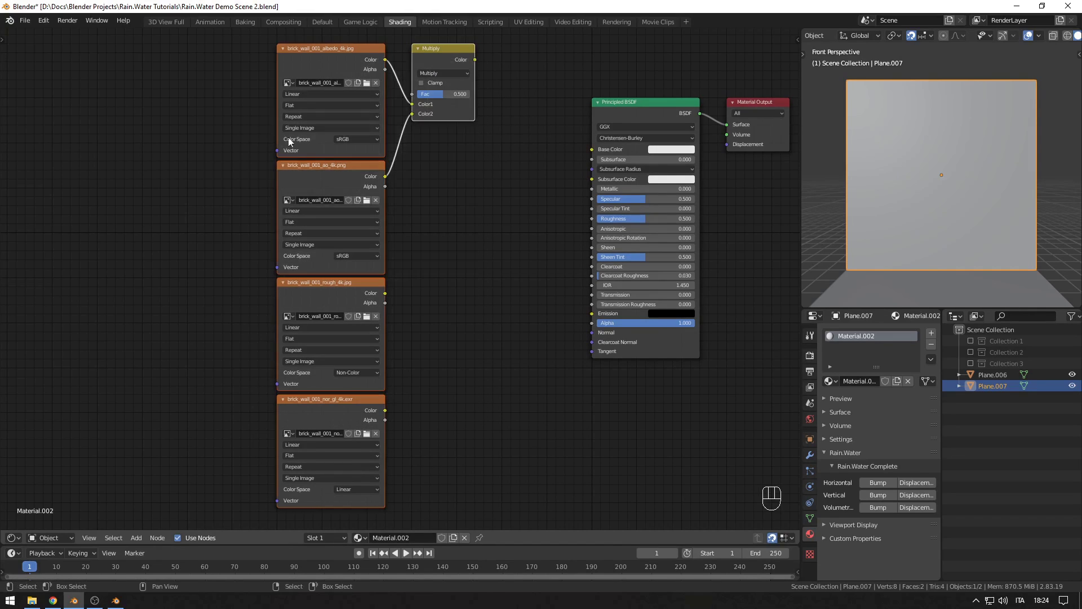
key(g)
click(243, 111)
click(506, 271)
Step: Add a Rain.Water Mix group between Multiply and the Principled BSDF, linking its matching outputs to the shader and Multiply's Color to its Color input
key(shift+a)
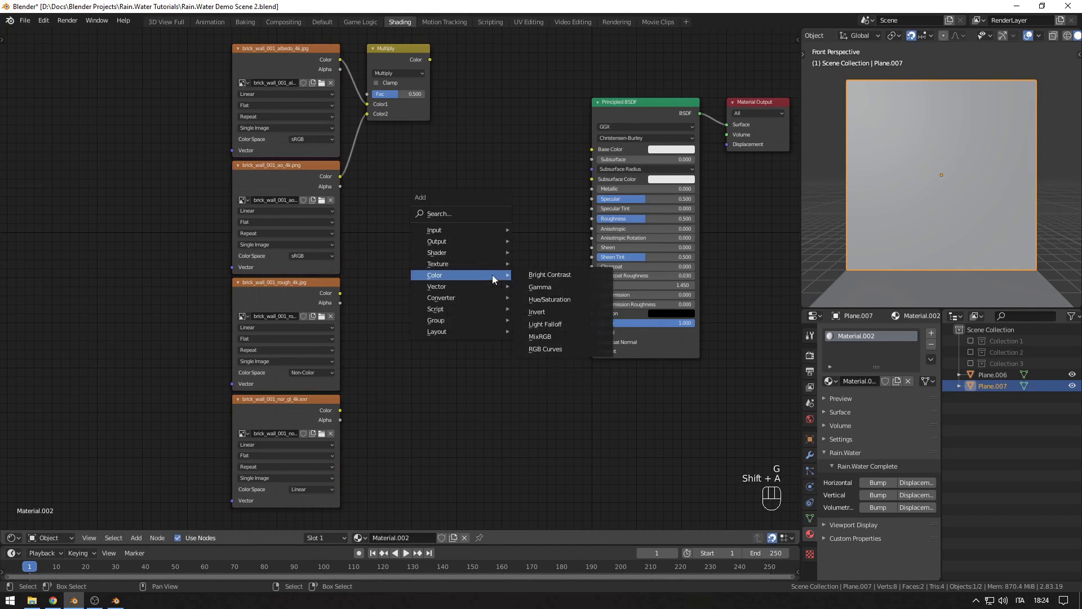
click(496, 275)
text(rain)
click(520, 305)
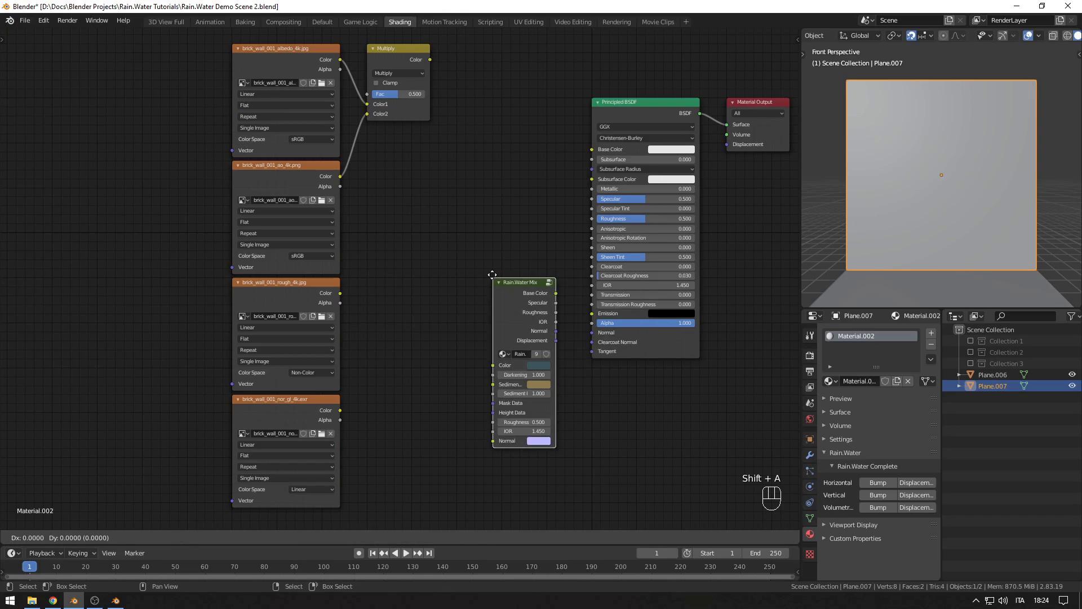
click(466, 143)
drag(466, 143, 511, 145)
alt+right_drag(550, 161, 635, 183)
alt+right_drag(532, 207, 641, 224)
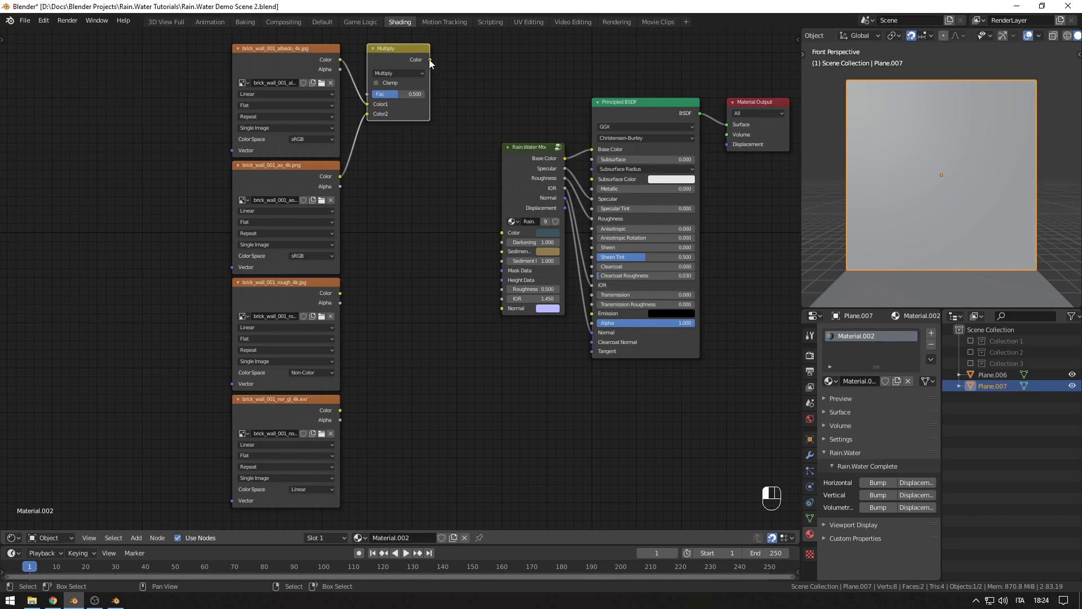
drag(428, 59, 504, 232)
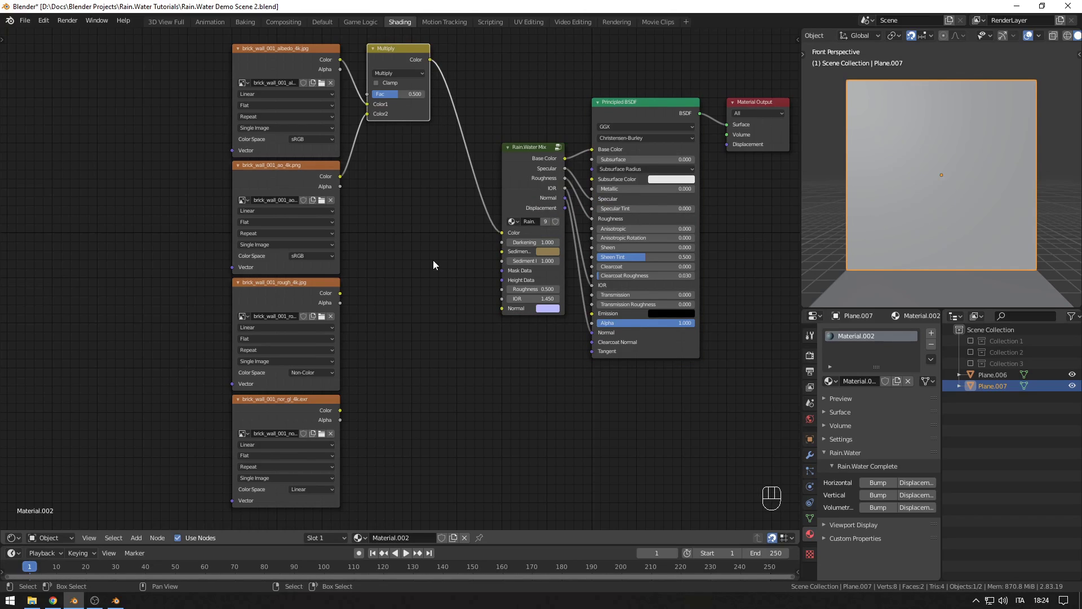
Step: Route the roughness texture through a Separate RGB node's R output into Rain.Water Mix's Roughness, and connect the normal texture to its Normal
key(shift+a)
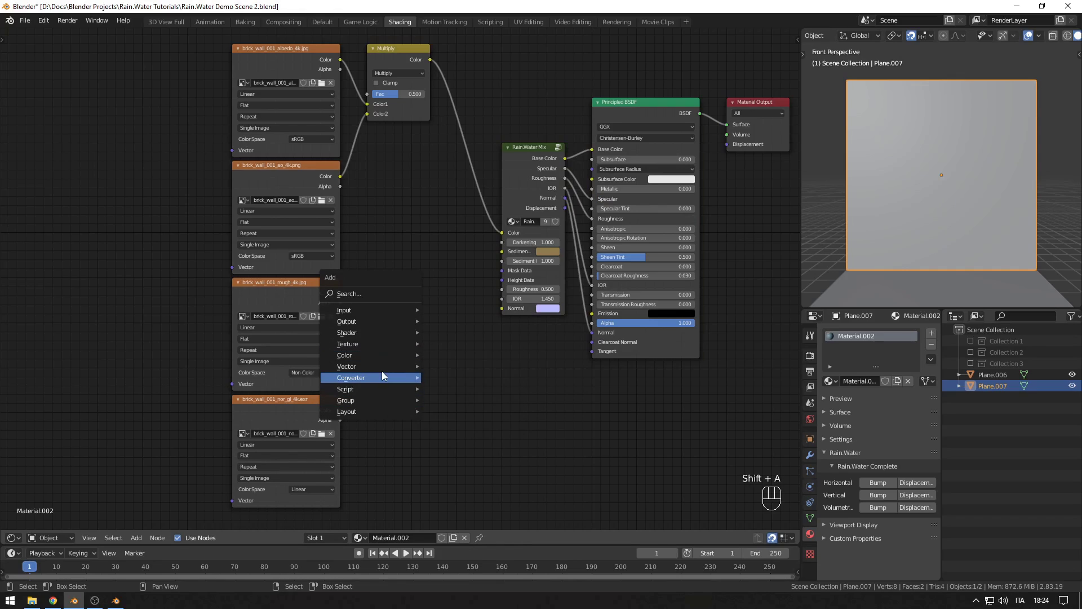
mouse_move(389, 377)
click(469, 502)
click(394, 305)
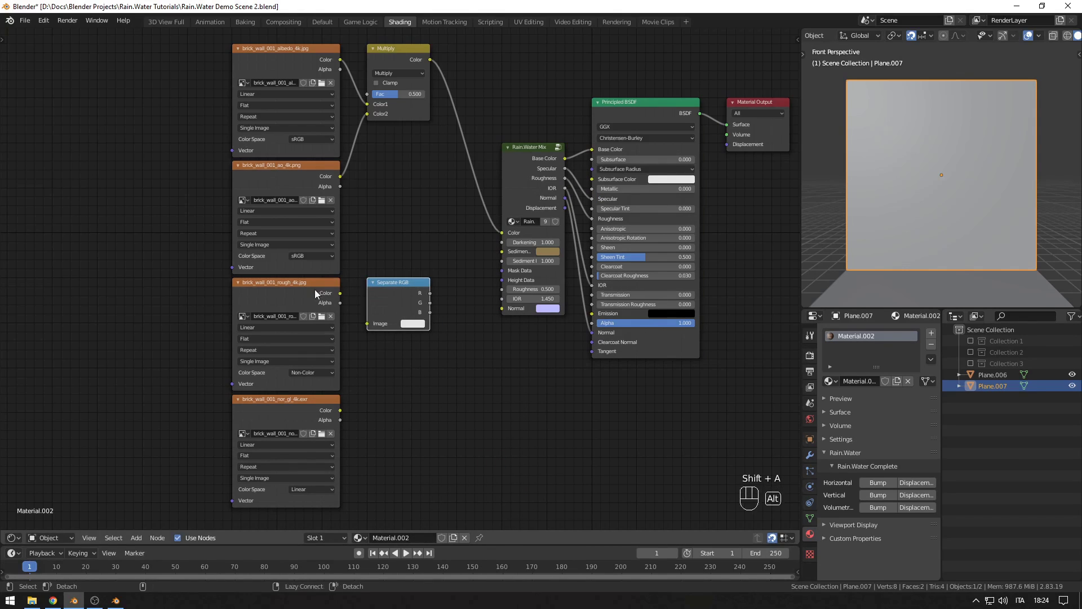
drag(340, 293, 367, 323)
drag(429, 293, 502, 290)
drag(341, 410, 503, 309)
Step: Add a UV Map node before the brick displacement texture and connect its UV output to the texture's Vector input
scroll(469, 391, down, 2)
middle_drag(469, 391, 566, 377)
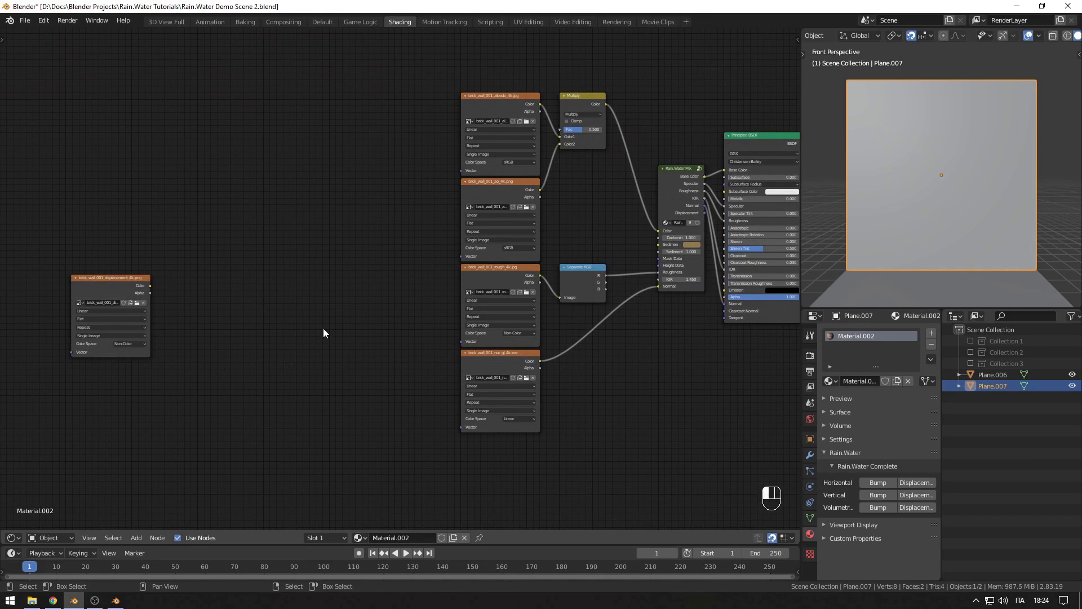
scroll(323, 333, up, 1)
middle_drag(323, 332, 401, 326)
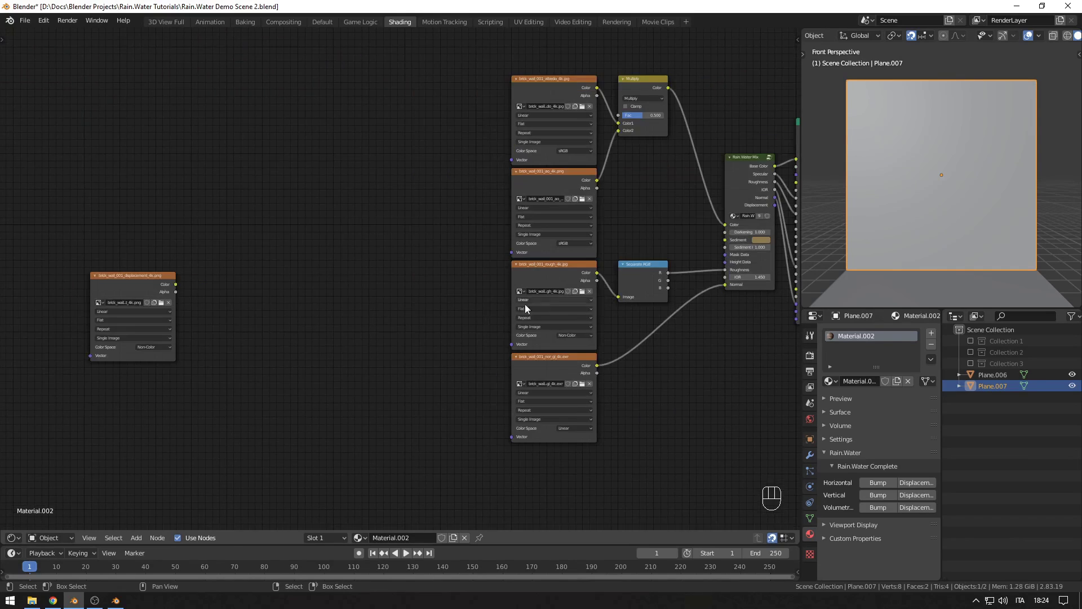
middle_drag(525, 307, 748, 300)
key(shift+a)
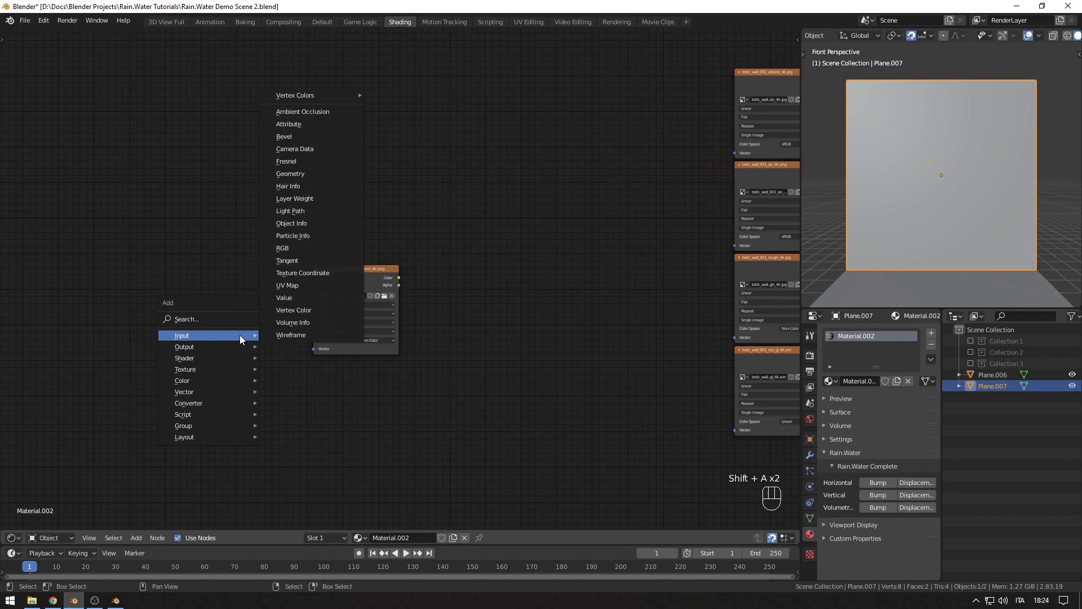
click(295, 287)
click(298, 307)
alt+right_drag(297, 307, 396, 304)
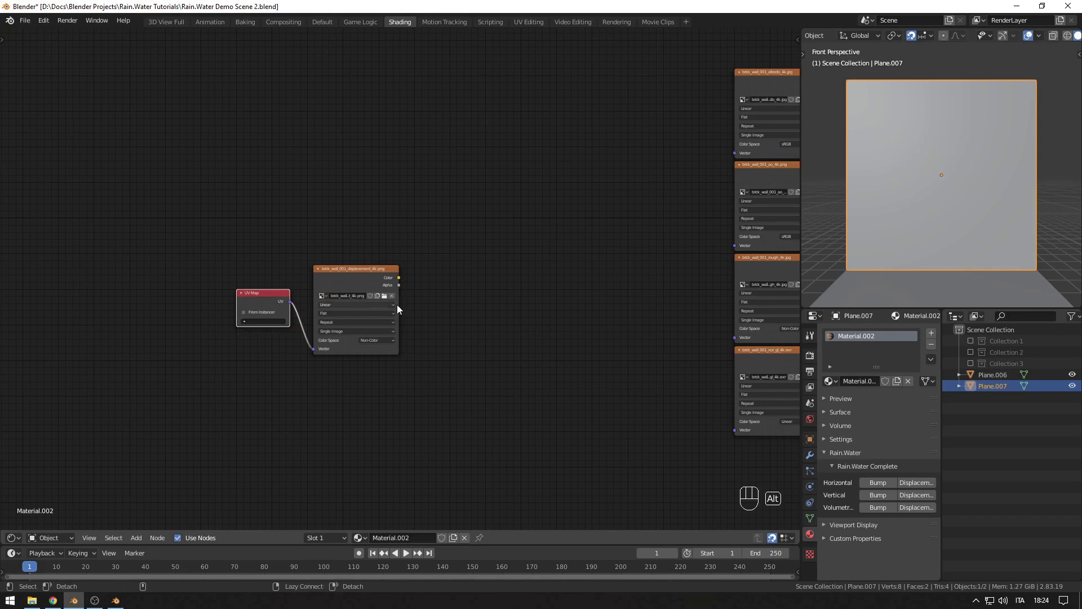
Step: Add a Separate RGB node after the displacement texture and connect the texture's Color to its Image input
ctrl+scroll(397, 309, right, 3)
scroll(326, 326, up, 1)
key(shift+a)
mouse_move(305, 395)
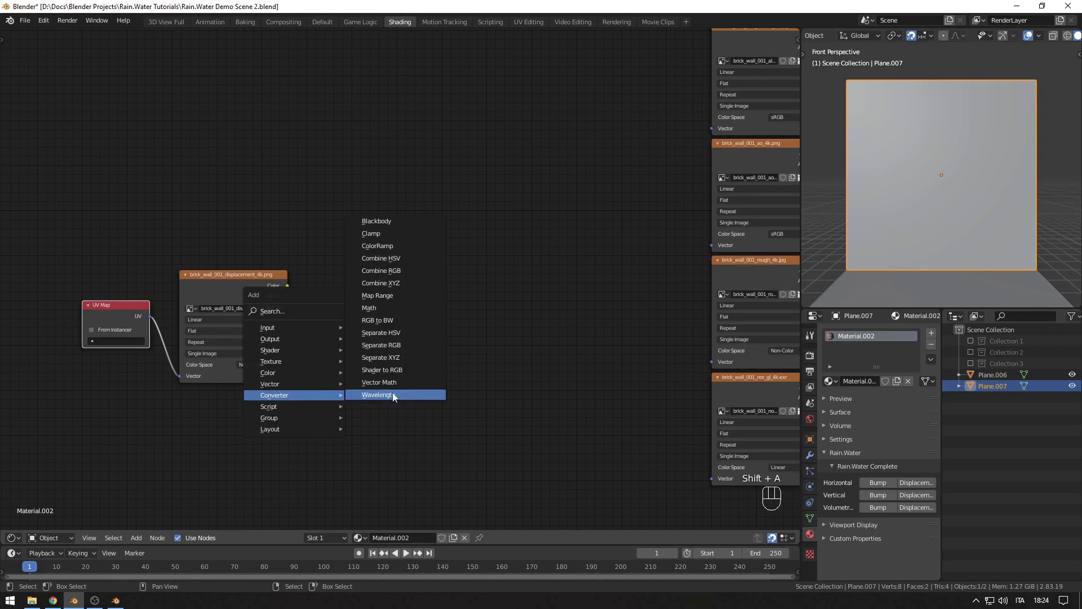
click(381, 345)
click(285, 251)
alt+right_drag(262, 289, 368, 293)
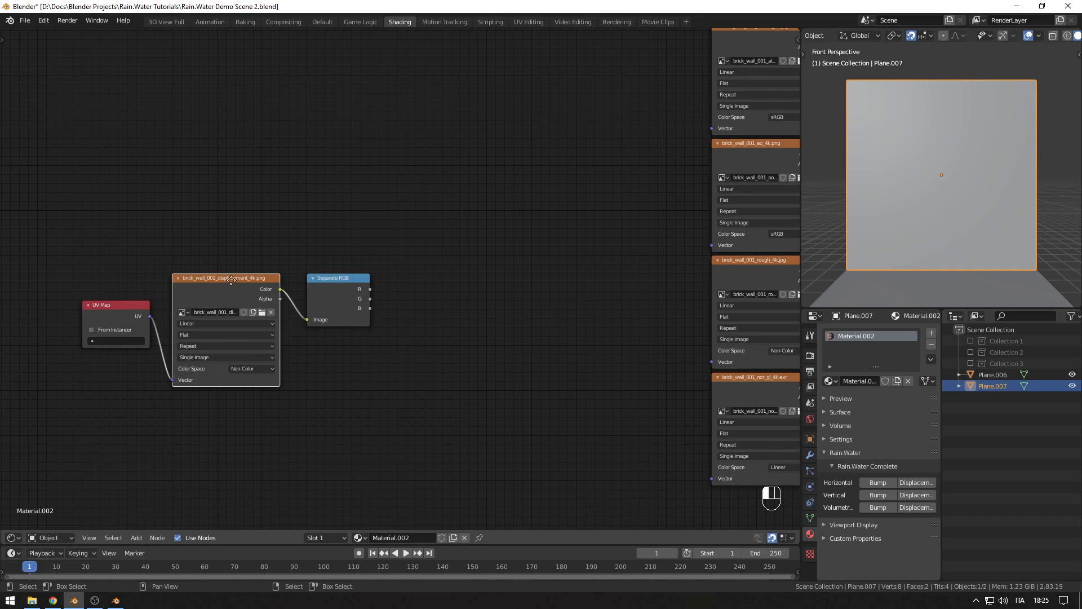
Step: Move the displacement image texture and its Separate RGB node up so they line up in one row
drag(231, 280, 231, 271)
drag(337, 284, 337, 266)
click(204, 280)
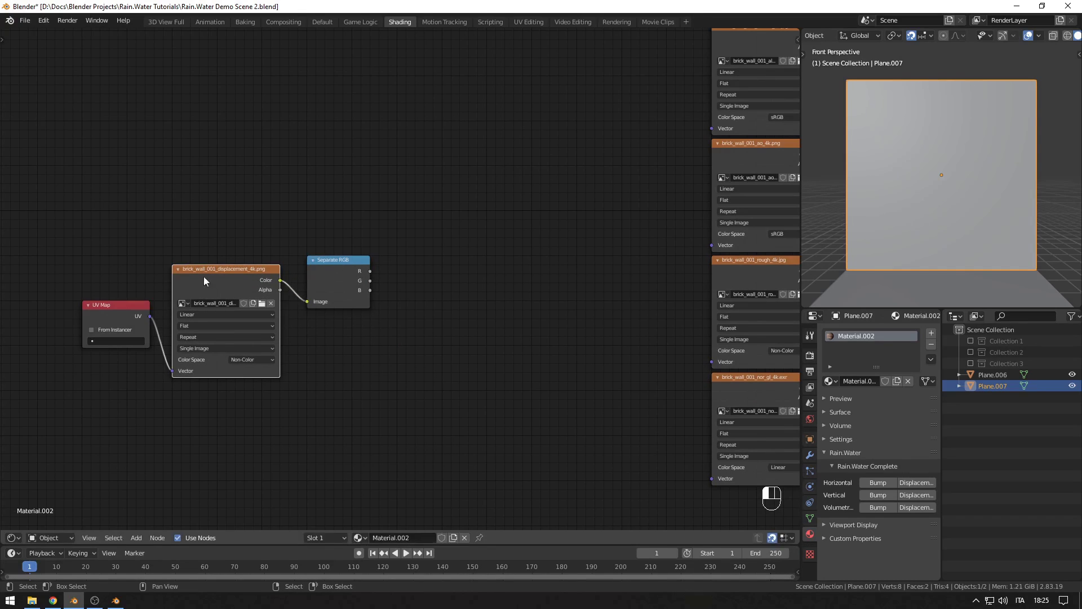
drag(204, 281, 204, 271)
Step: Add a Math node set to Multiply with value 0.15, fed by the R output of the displacement's Separate RGB
key(shift+a)
mouse_move(431, 314)
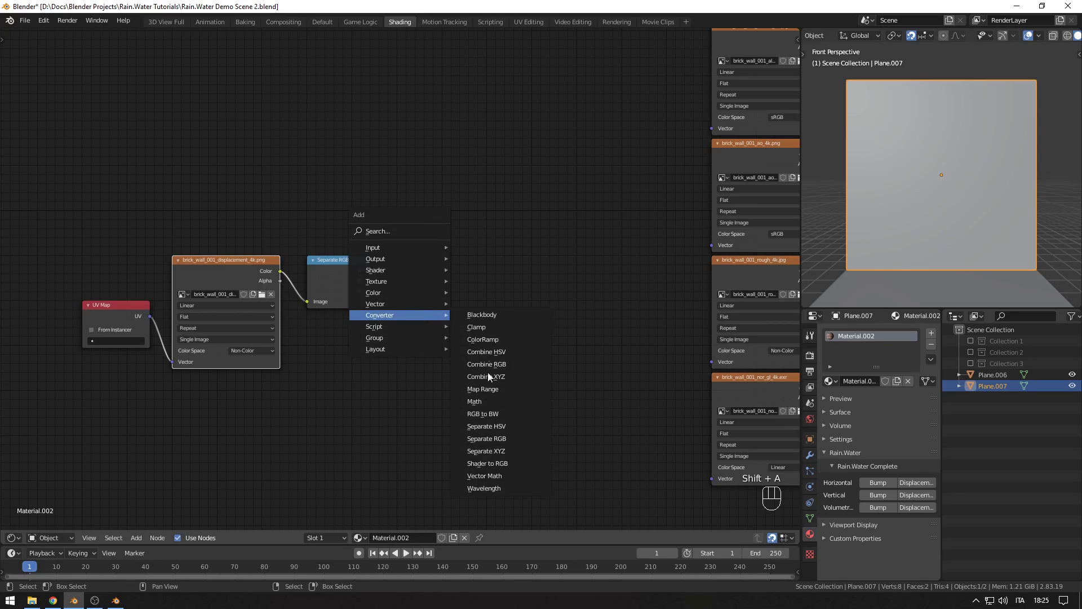
click(491, 401)
click(400, 256)
drag(370, 271, 397, 306)
ctrl+scroll(430, 286, down, 2)
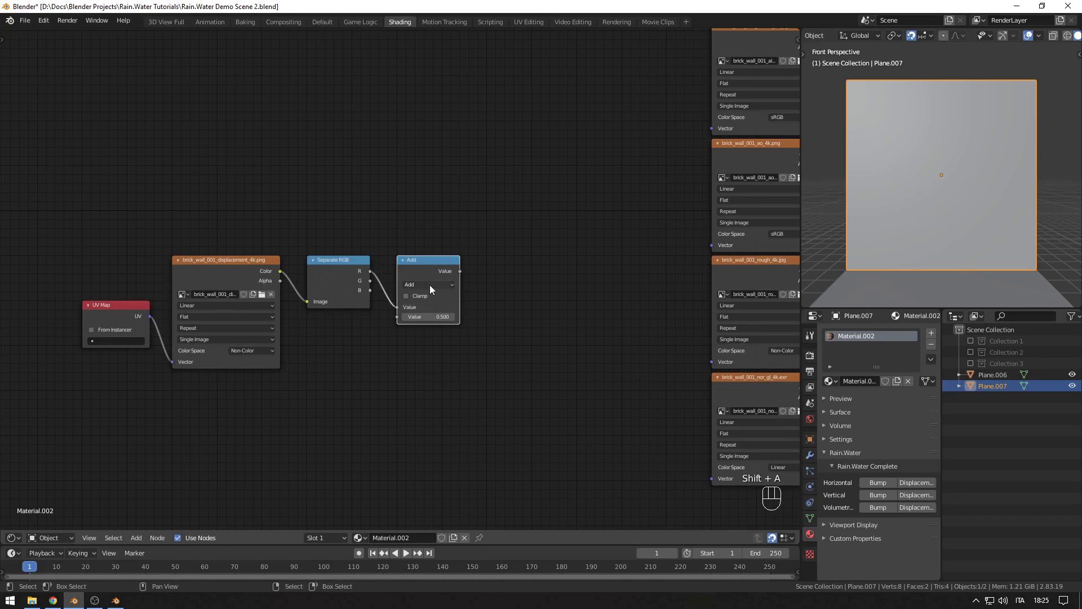
click(428, 316)
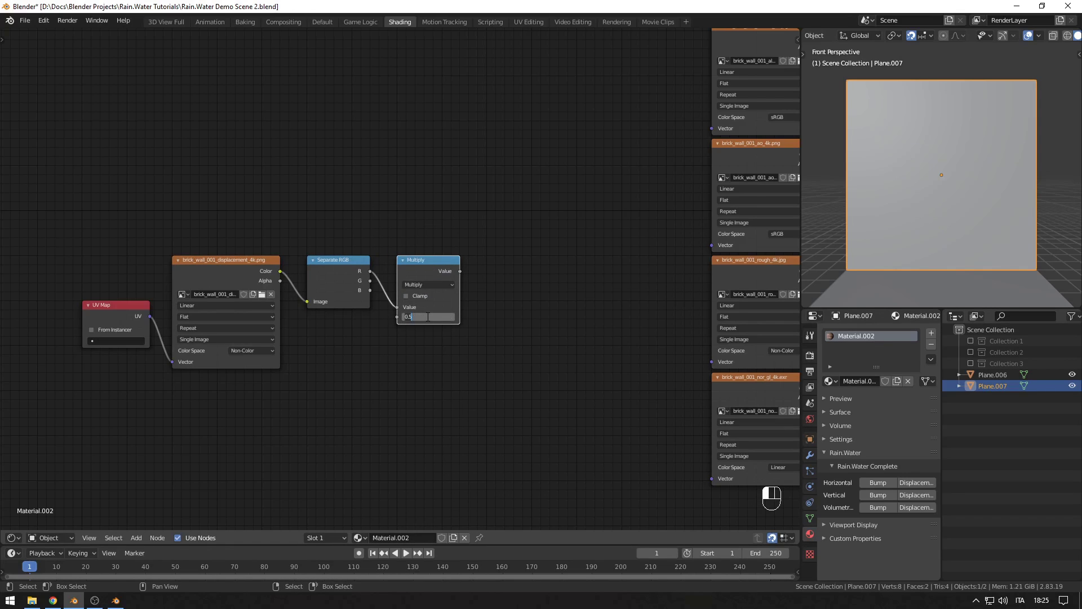
text(0.15)
key(Return)
Step: Add a Rain.Water Wall group node between the displacement nodes and the brick textures, and widen it to show its full labels
scroll(490, 368, down, 2)
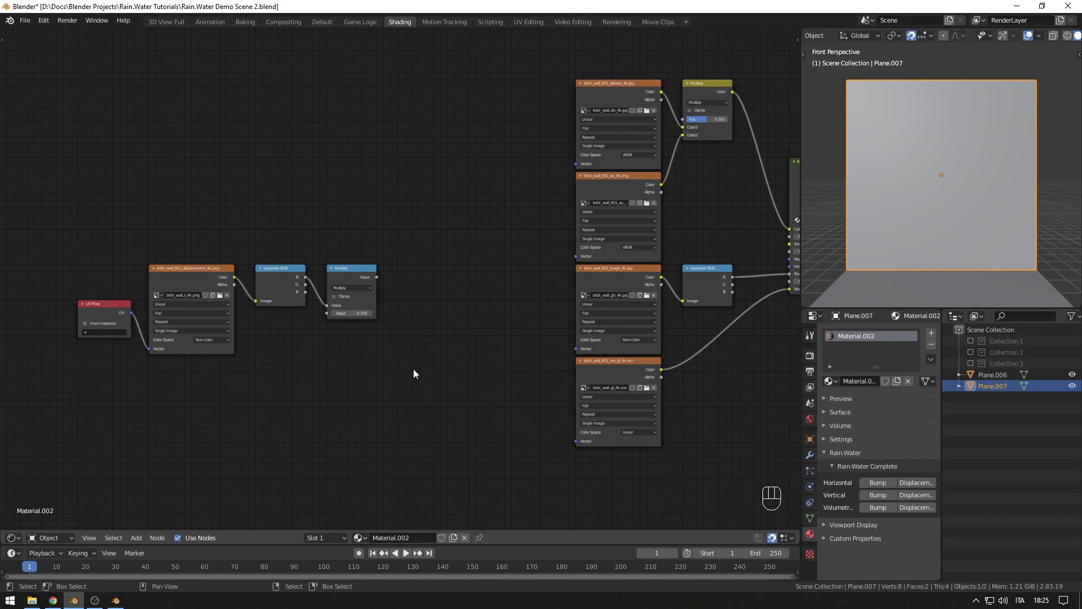
scroll(414, 354, up, 1)
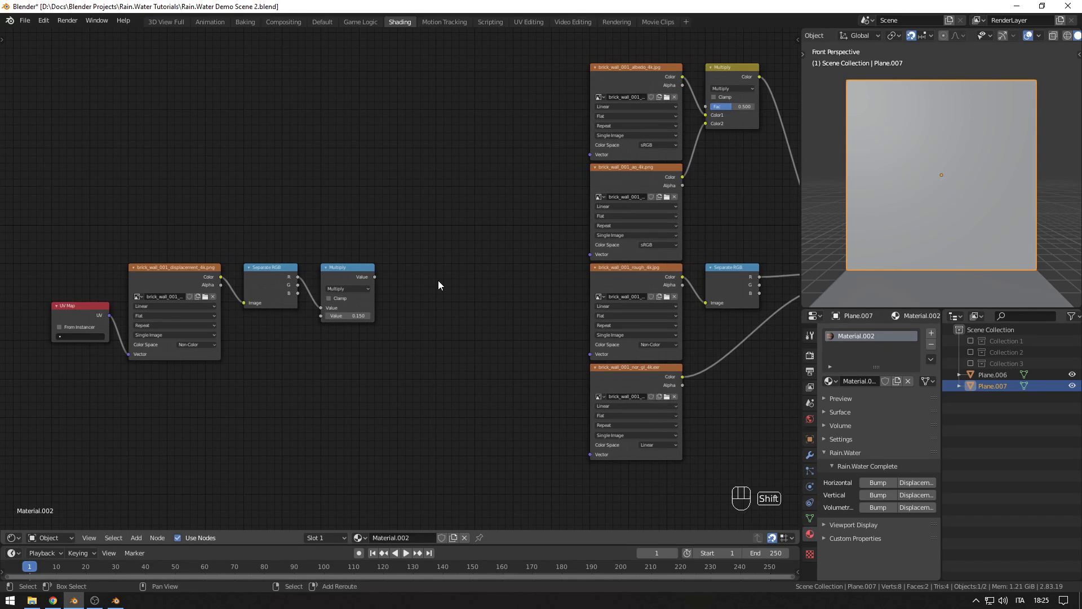
key(shift+a)
text(rain)
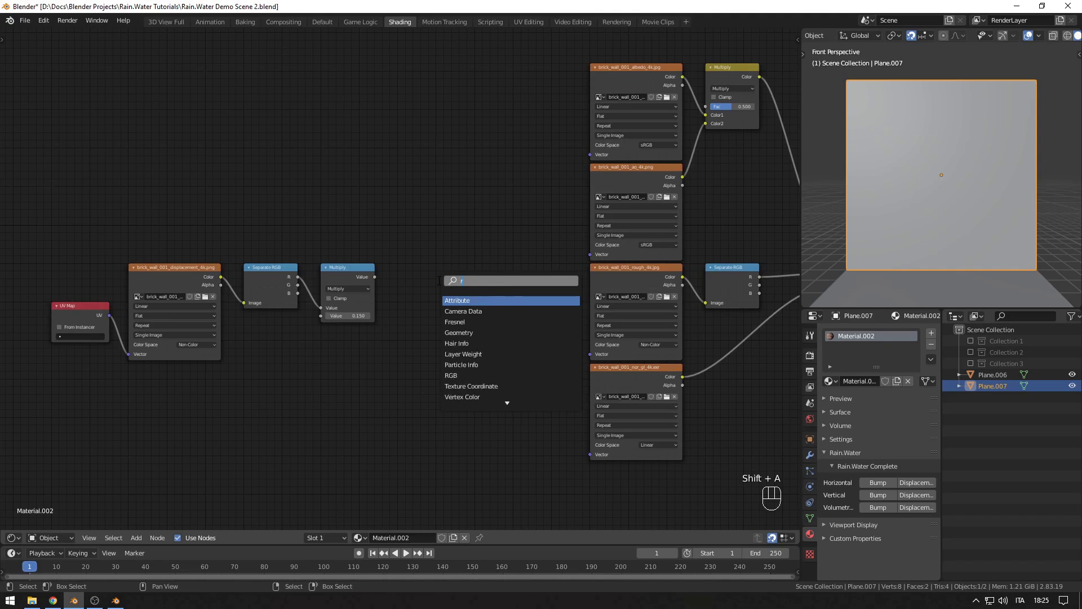
key(Down)
key(Down)
key(Down)
key(Return)
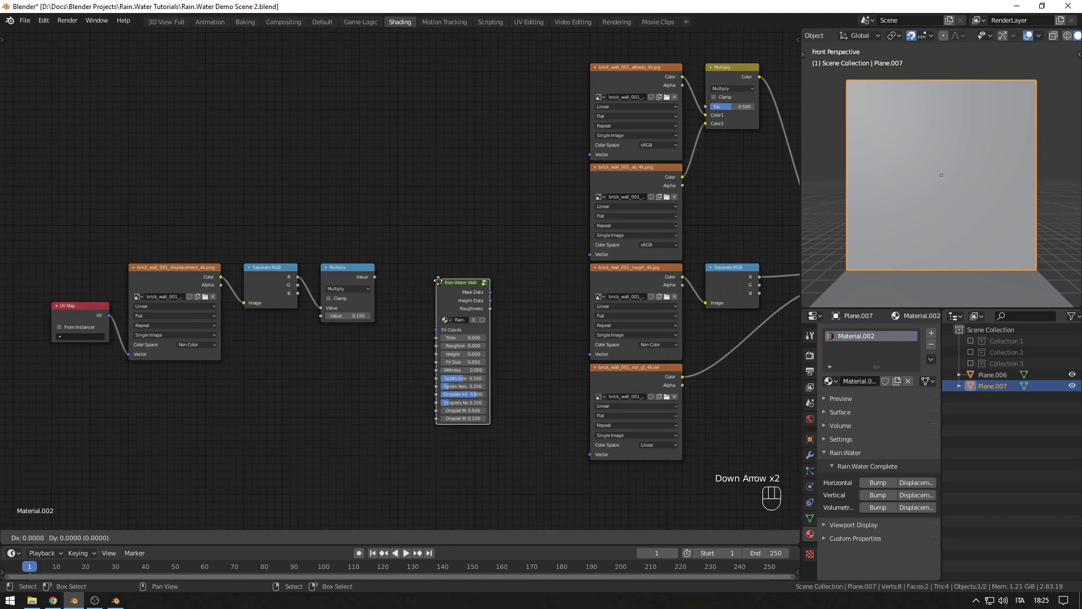
click(438, 183)
scroll(458, 198, up, 1)
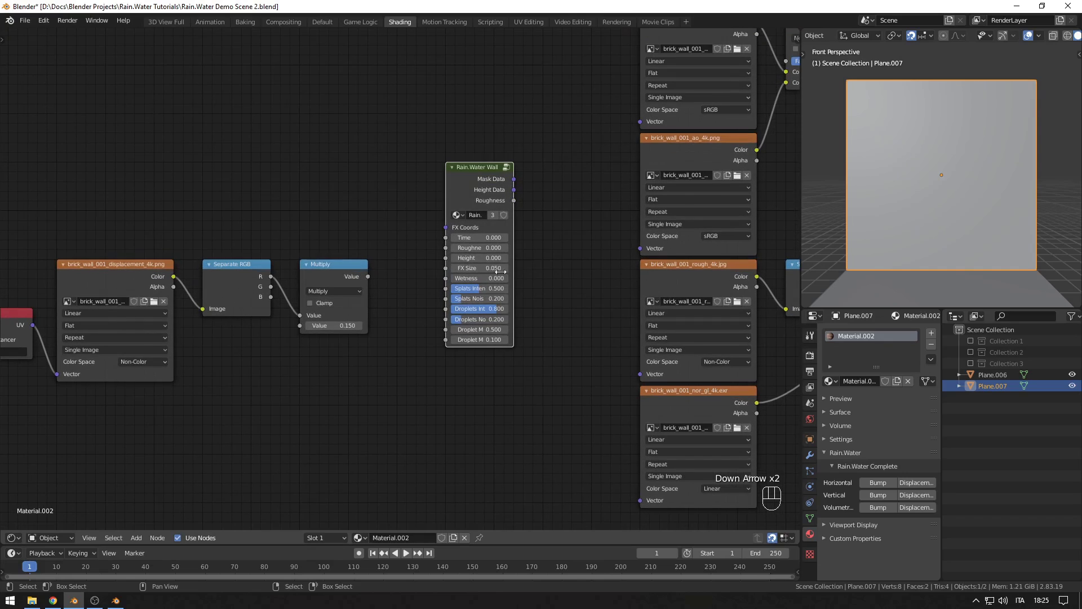
drag(512, 233, 544, 236)
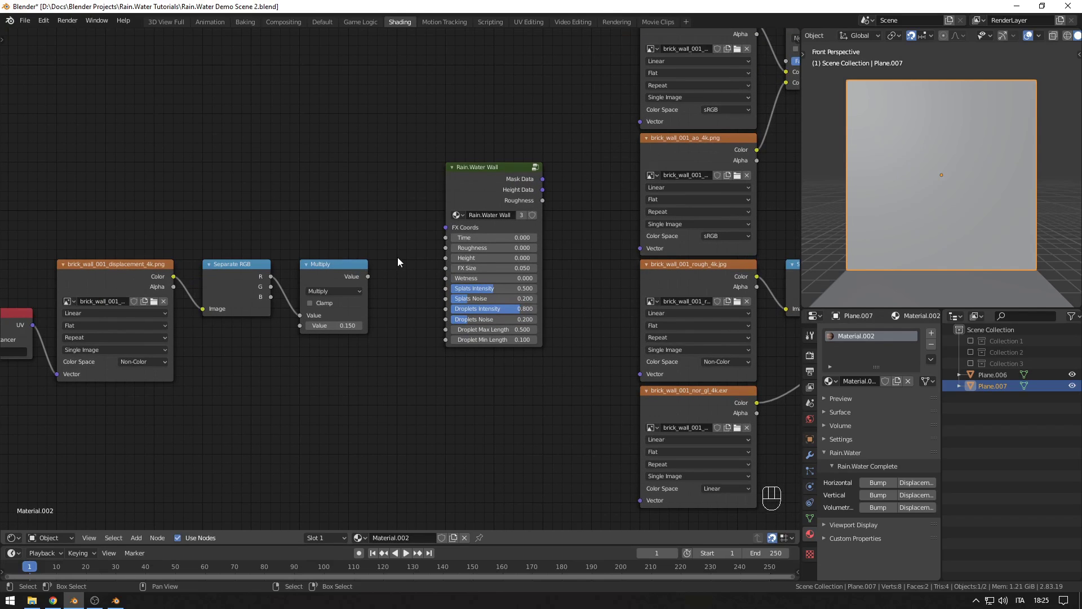
Step: Duplicate the UV Map node beside Rain.Water Wall, link its UV output to FX Coords, and collapse the copy
middle_drag(397, 257, 418, 295)
scroll(406, 342, down, 1)
click(79, 392)
key(shift+d)
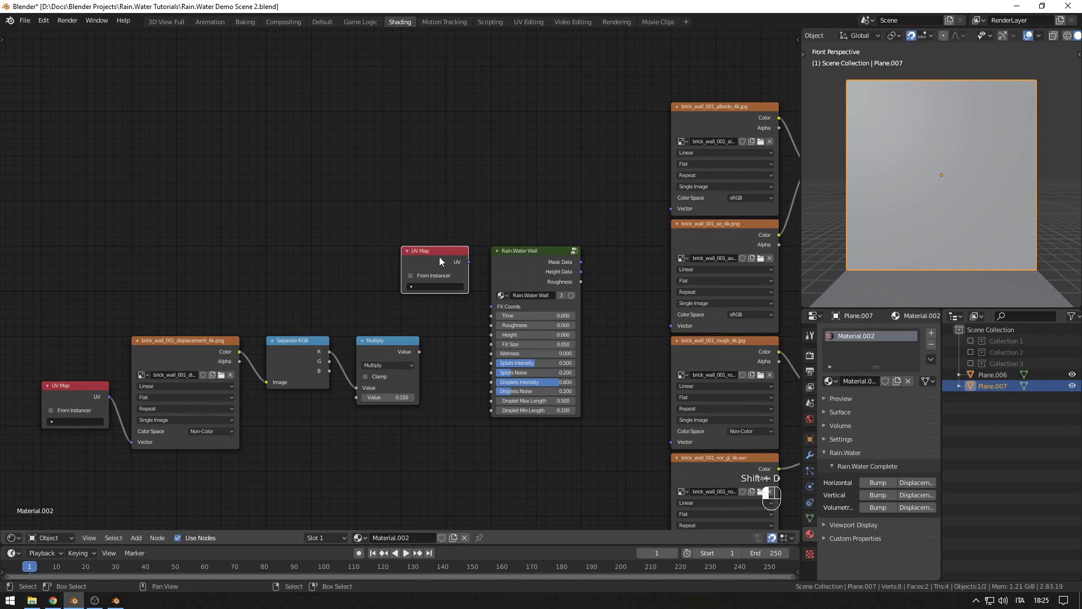
click(475, 267)
drag(469, 261, 491, 306)
key(h)
scroll(350, 268, left, 2)
Step: Add a Value node before the Rain.Water Wall node and drive its value by the current frame number
key(shift+a)
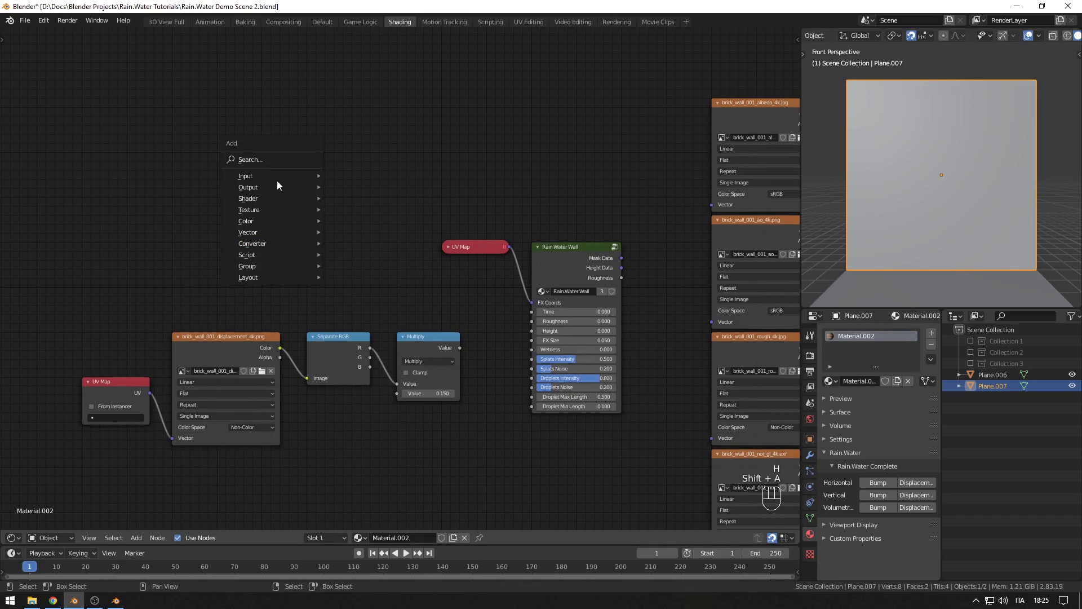
mouse_move(276, 177)
click(356, 377)
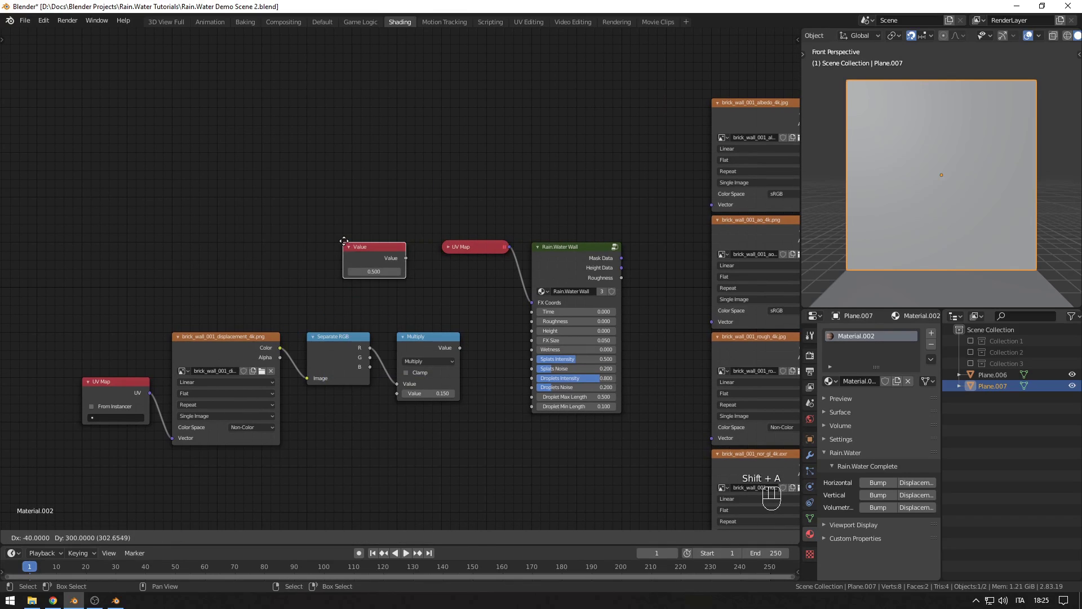
click(388, 268)
click(367, 271)
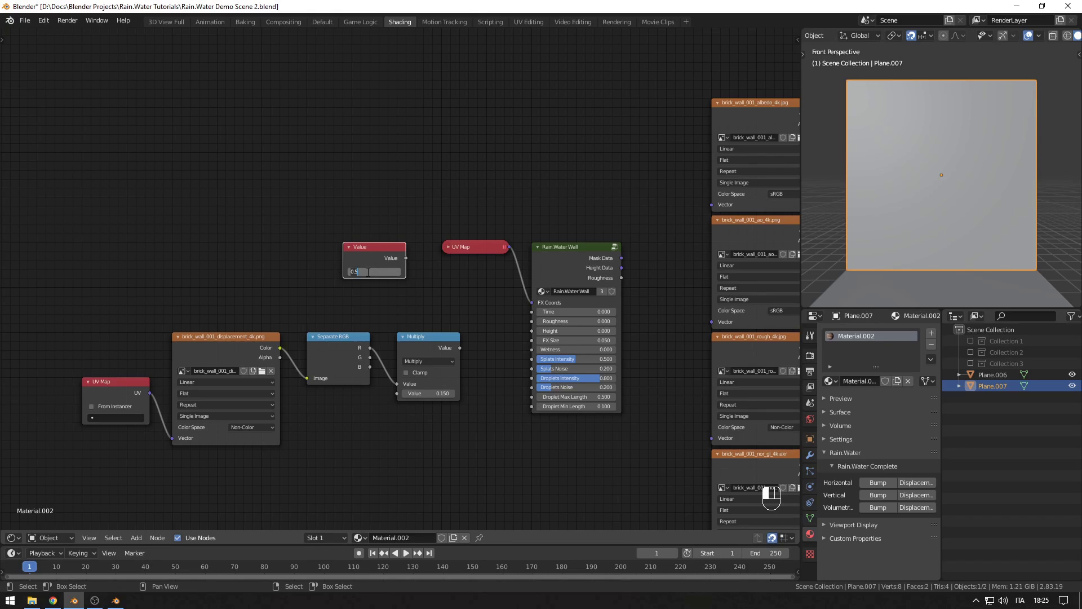
text(#f)
drag(367, 272, 376, 281)
Step: Divide the frame Value by 60 with a Math node and link the result to the Time input of Rain.Water Wall
key(shift+a)
mouse_move(437, 387)
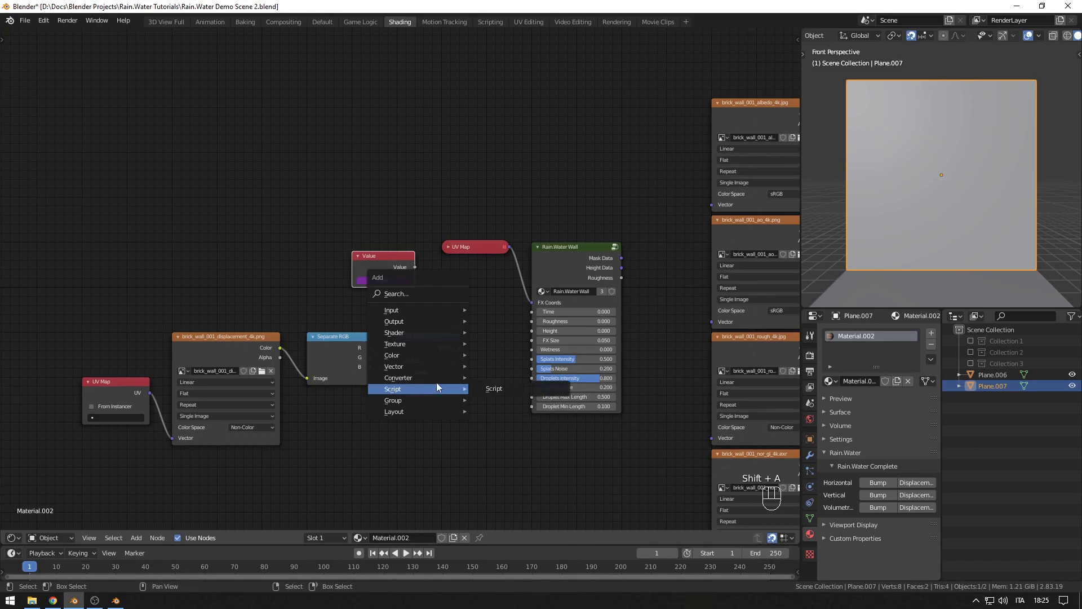
click(496, 462)
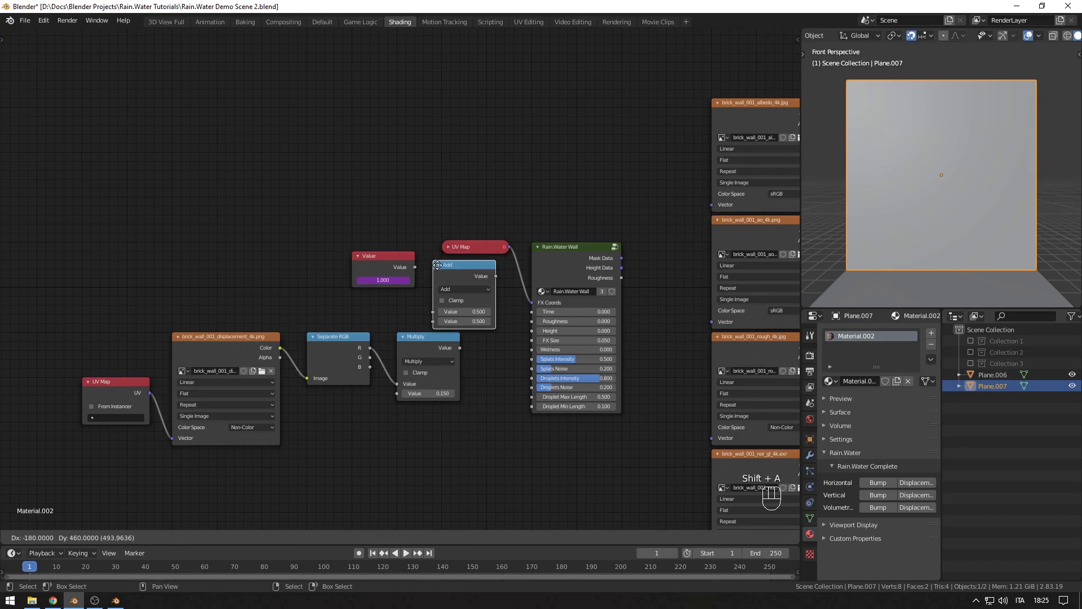
click(446, 265)
drag(415, 266, 442, 311)
ctrl+scroll(466, 289, down, 3)
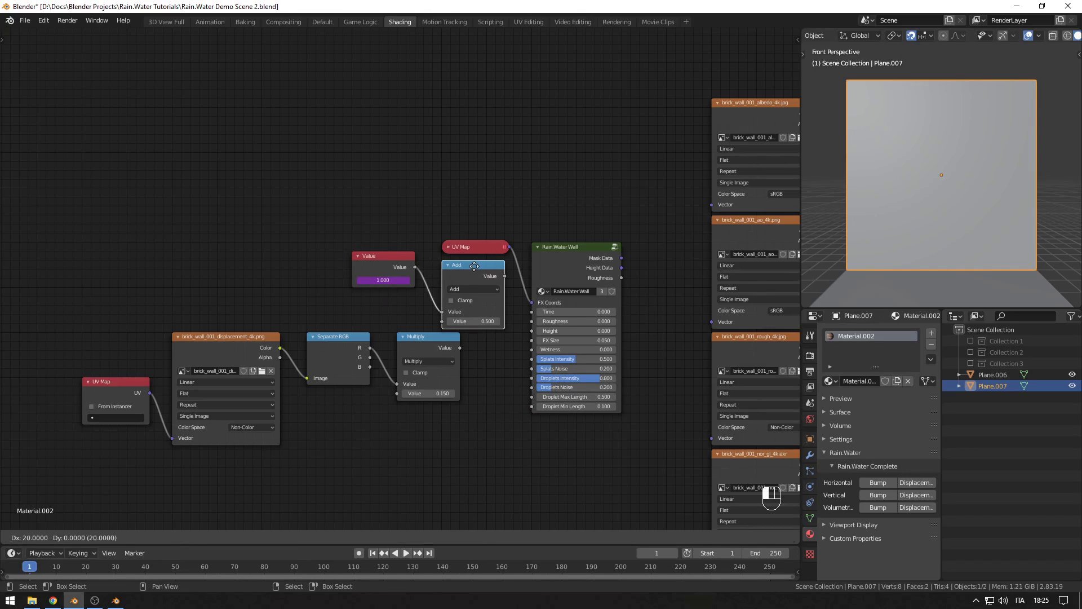
click(469, 320)
key(Return)
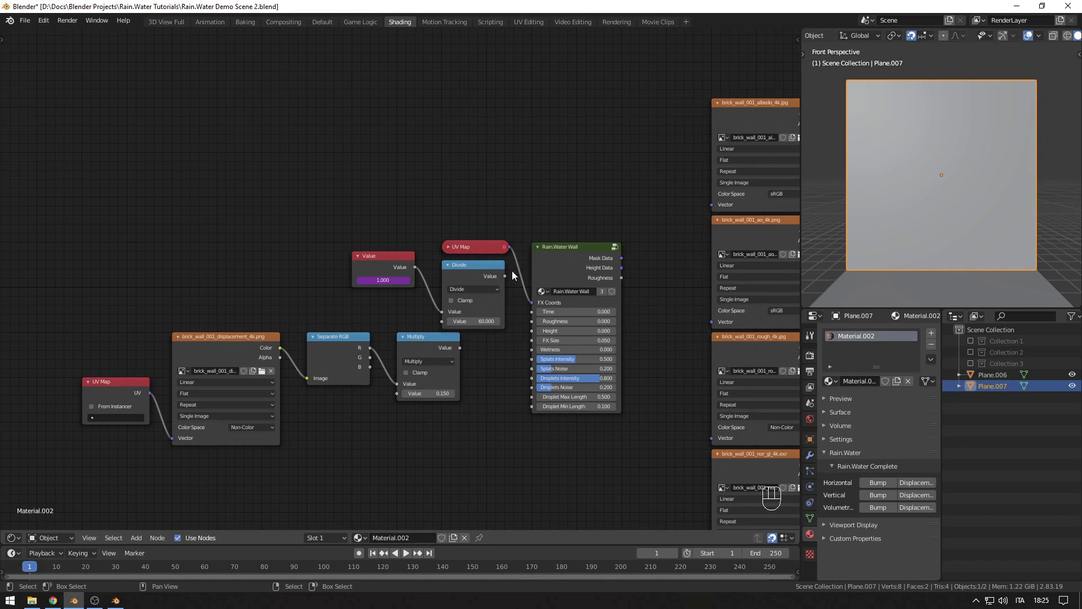
drag(505, 276, 532, 312)
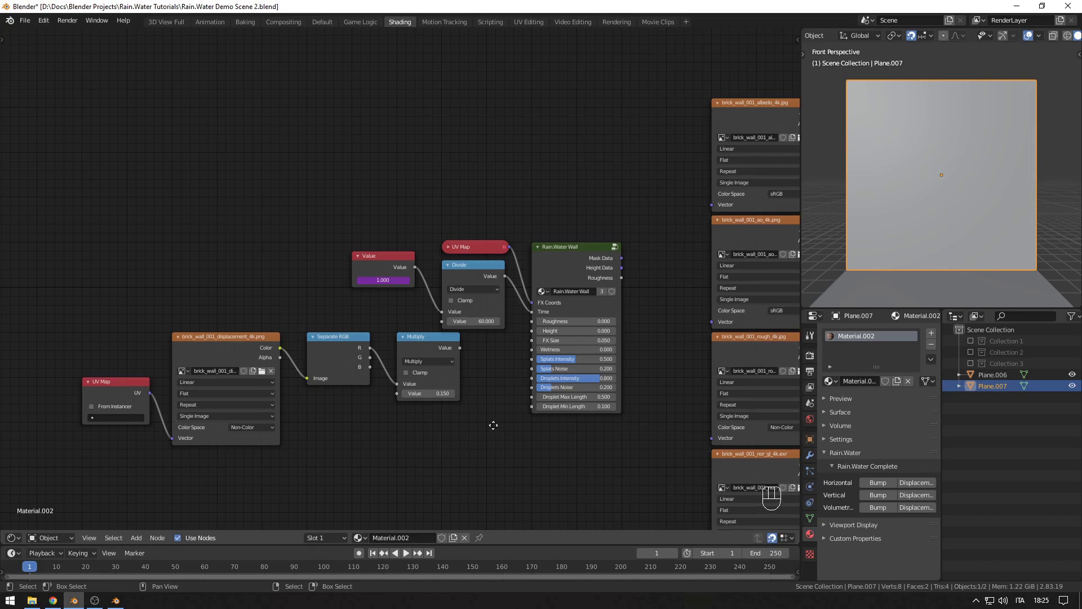
Step: Cut the roughness Separate RGB link to Rain.Water Mix, and move the roughness texture and its Separate RGB below the displacement texture
middle_drag(493, 425, 462, 320)
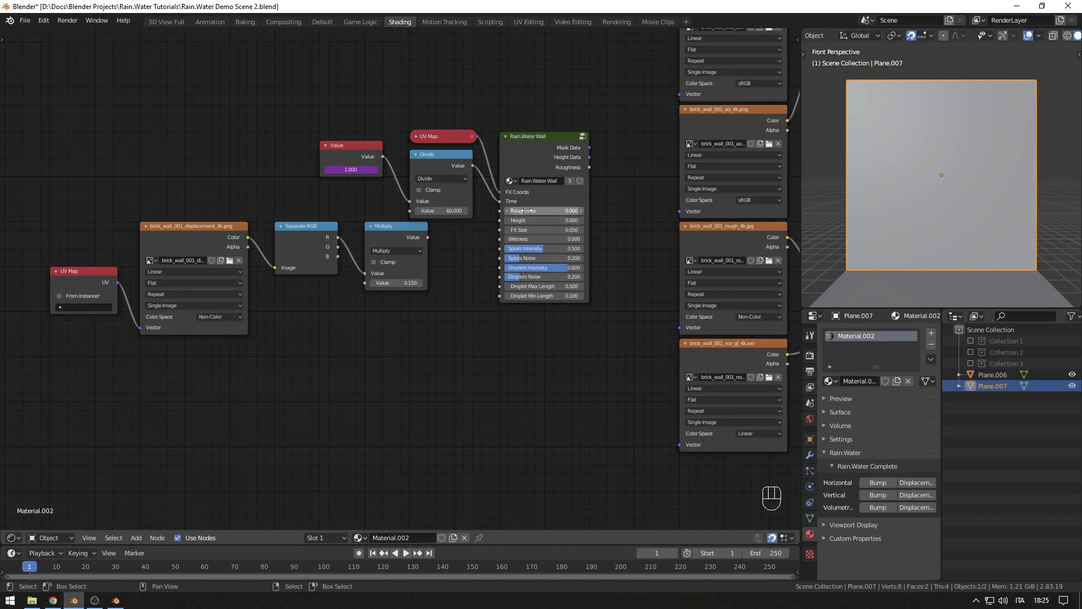
scroll(543, 269, down, 3)
scroll(501, 286, up, 3)
middle_drag(735, 281, 587, 275)
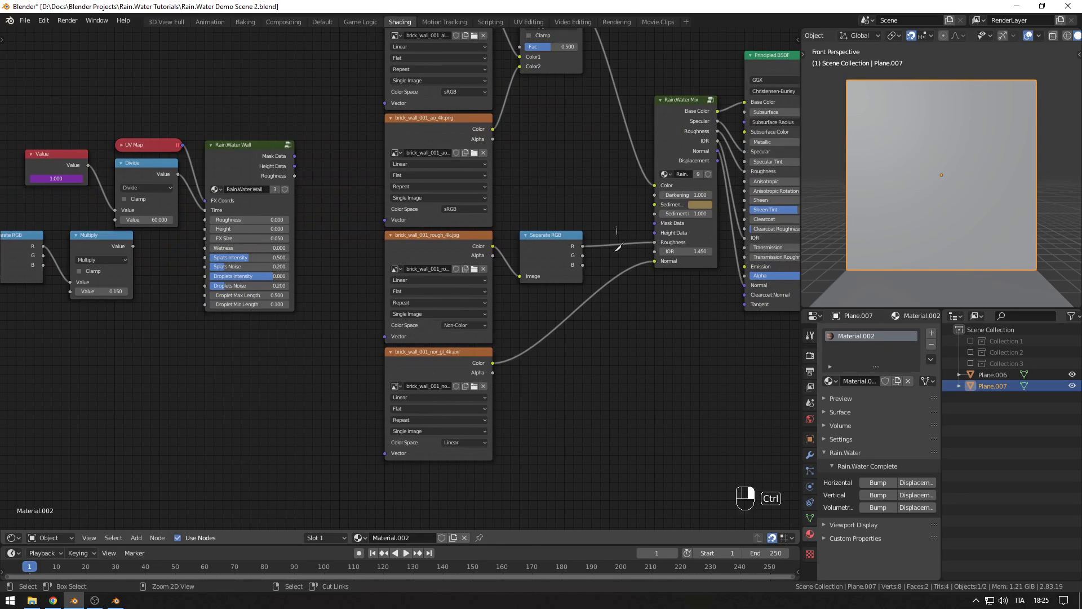
middle_drag(435, 292, 516, 238)
drag(517, 237, 708, 270)
key(g)
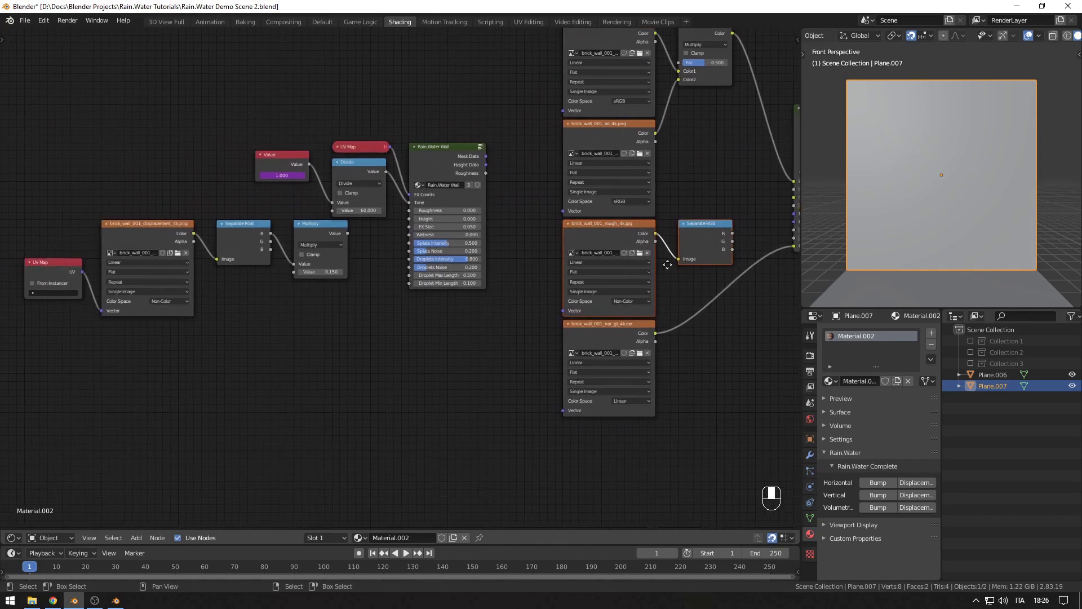
click(168, 350)
click(56, 339)
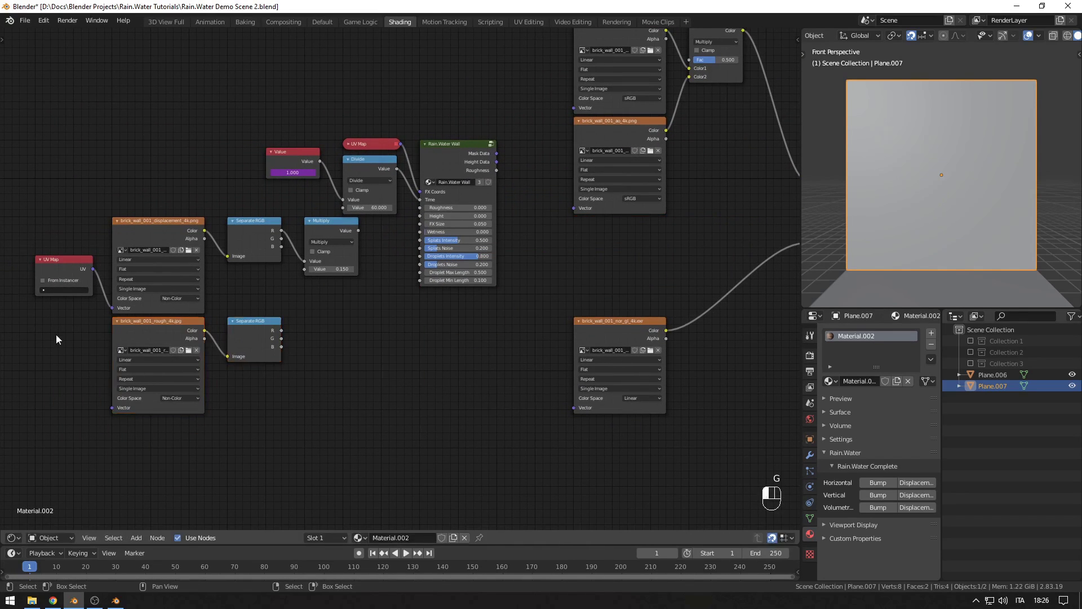
Step: Link the UV Map to the roughness texture's Vector, and its Separate RGB R output to Rain.Water Wall's Roughness
drag(93, 269, 112, 408)
scroll(384, 325, up, 1)
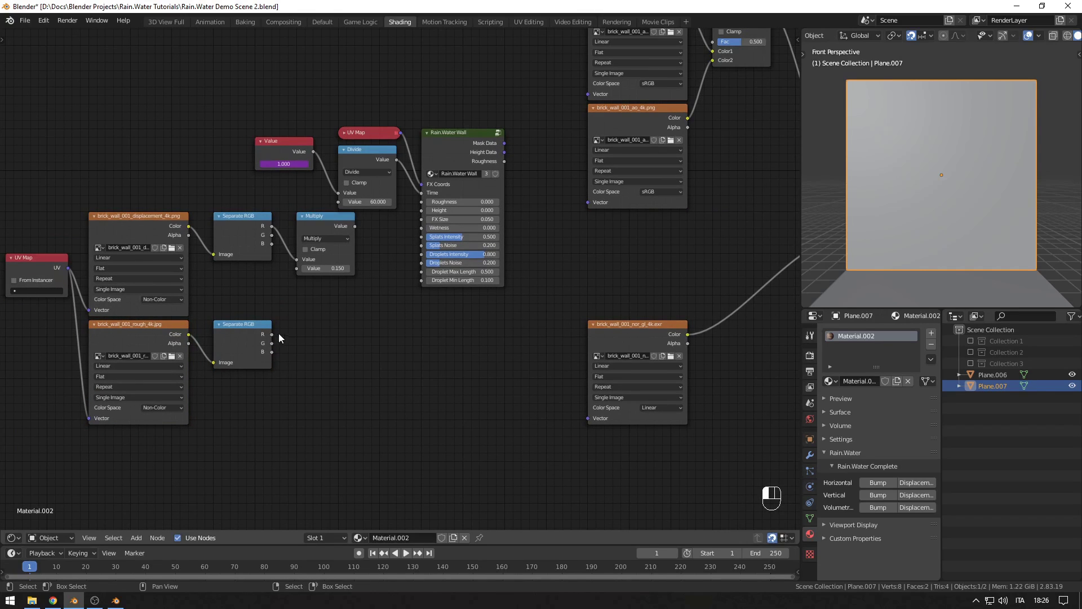
drag(272, 334, 424, 201)
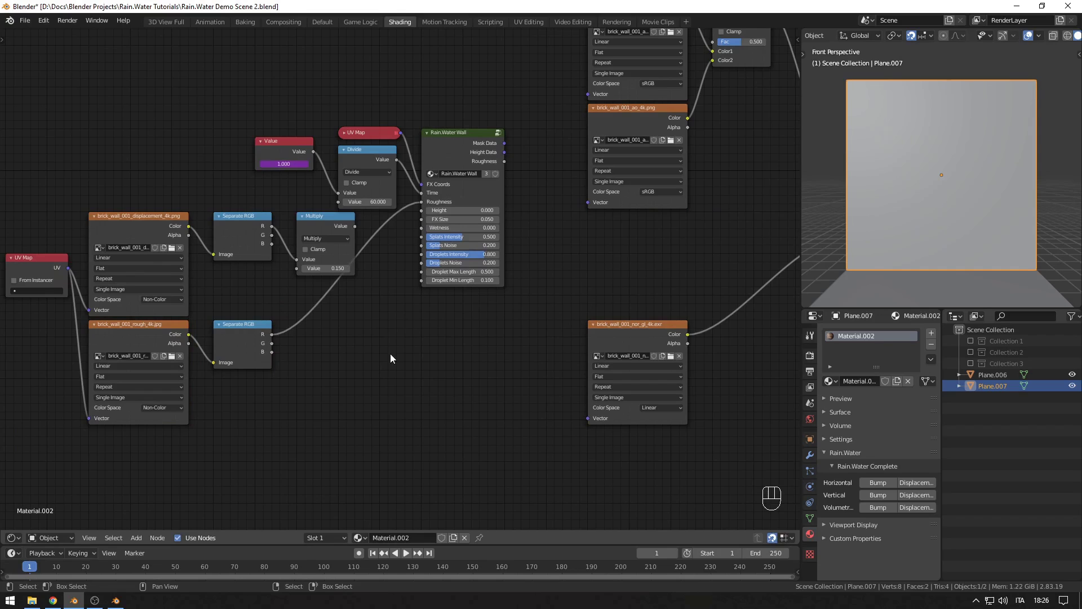
scroll(390, 354, up, 2)
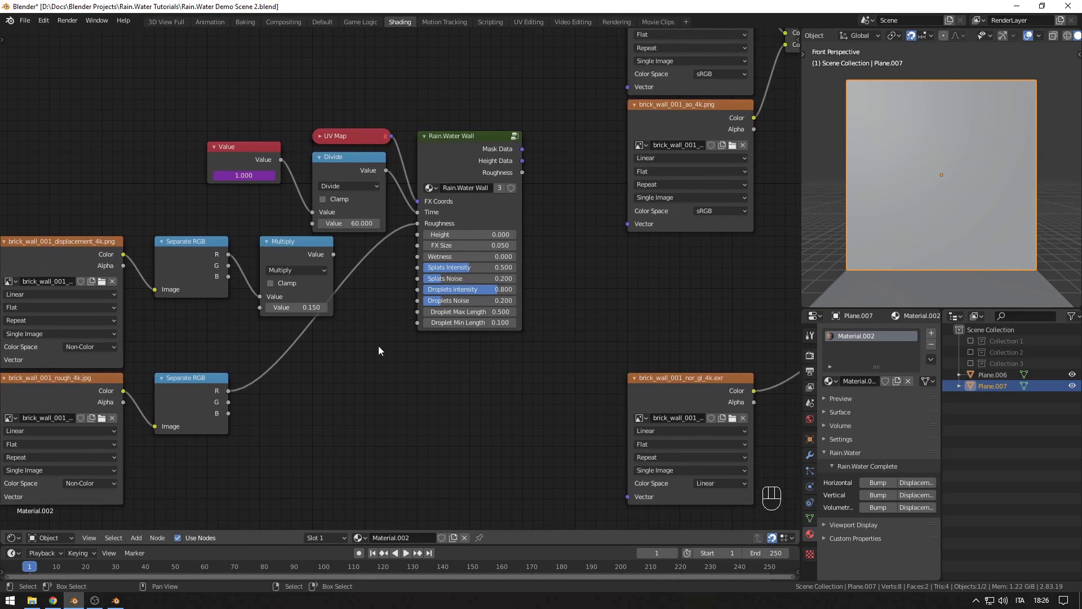
scroll(353, 260, down, 1)
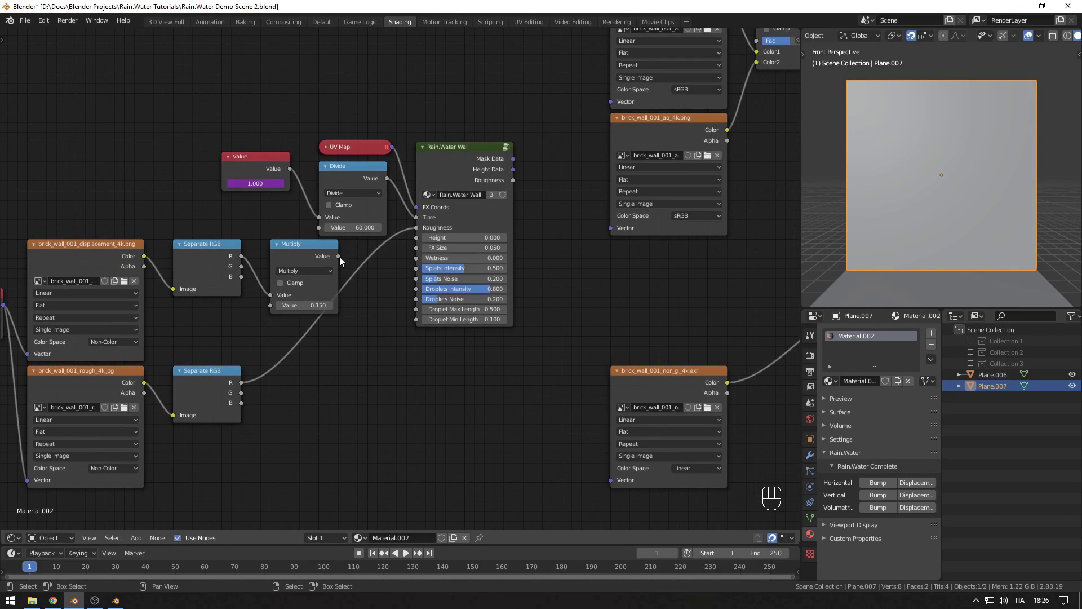
Step: Link the displacement's Multiply output to the Height input of Rain.Water Wall
middle_drag(343, 256, 447, 239)
drag(185, 207, 421, 282)
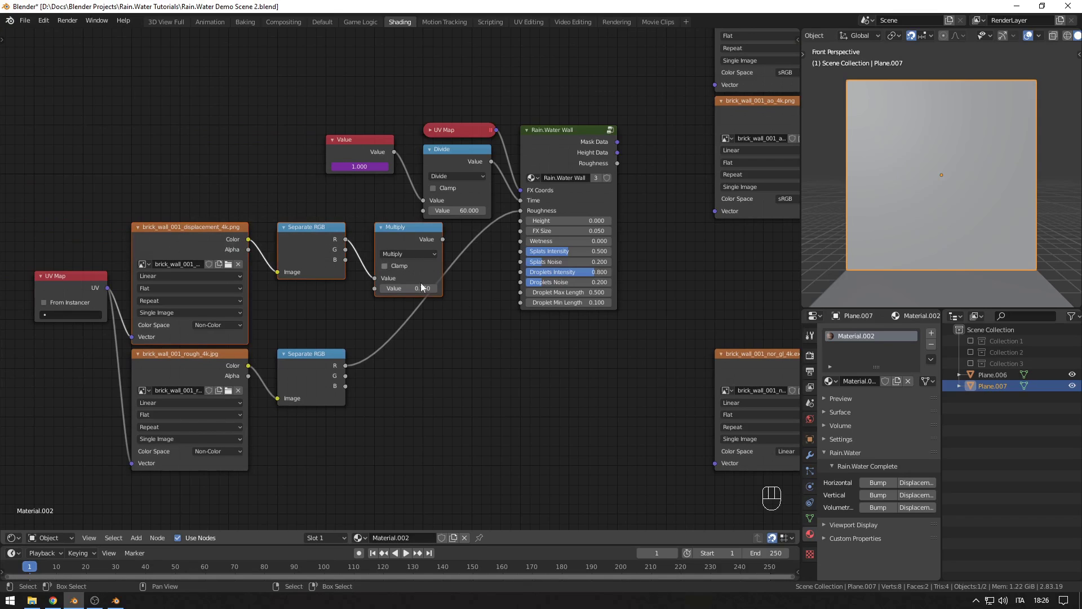
click(421, 283)
drag(444, 240, 522, 221)
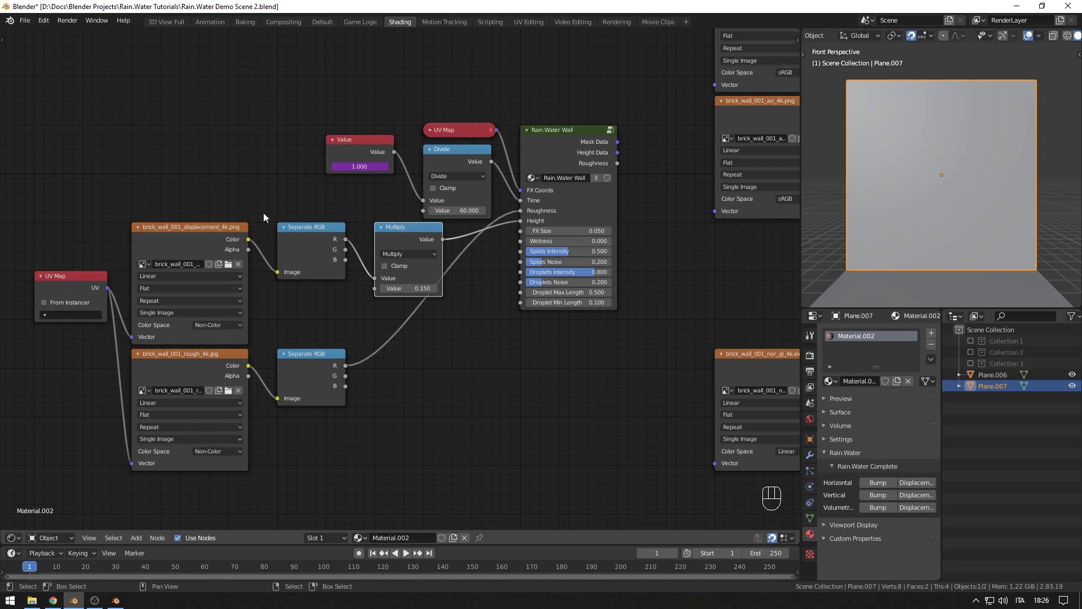
Step: Swap the two texture rows so the roughness nodes sit above the displacement nodes
drag(443, 206, 310, 267)
click(400, 274)
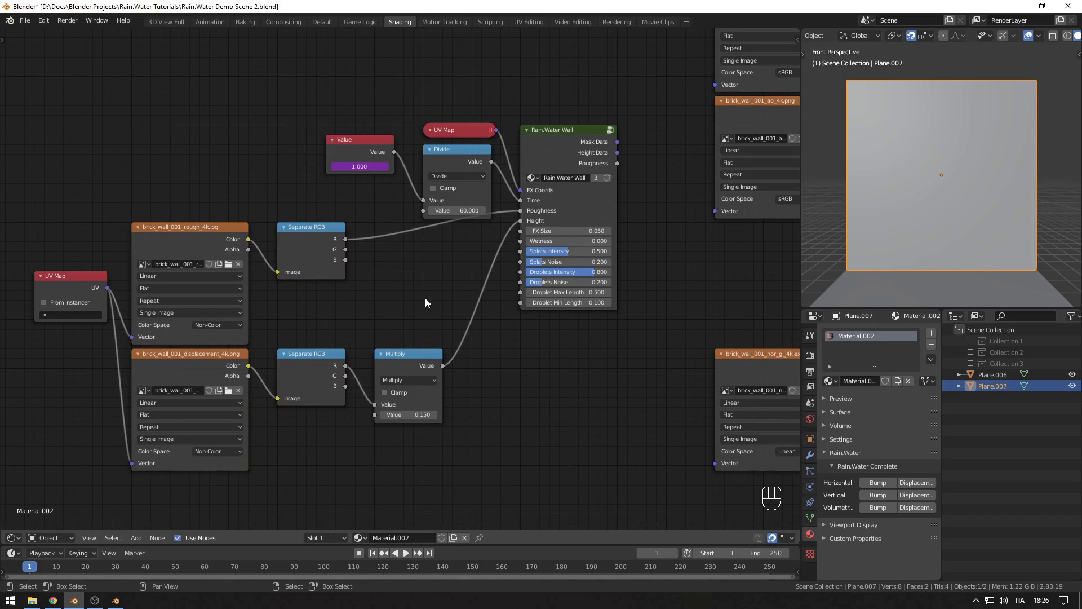
mouse_move(425, 297)
middle_down()
mouse_move(382, 292)
mouse_move(407, 294)
middle_up()
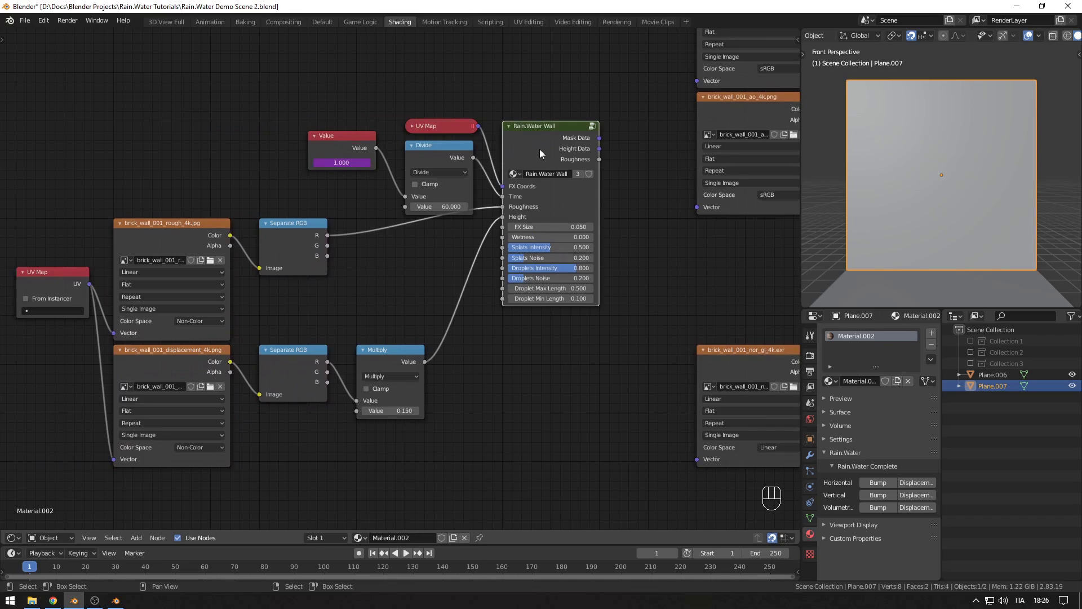
Step: Copy the Water Height value from the ground plane's Rain.Water Ground node and set the wall plane's FX Size to 0.09
click(945, 287)
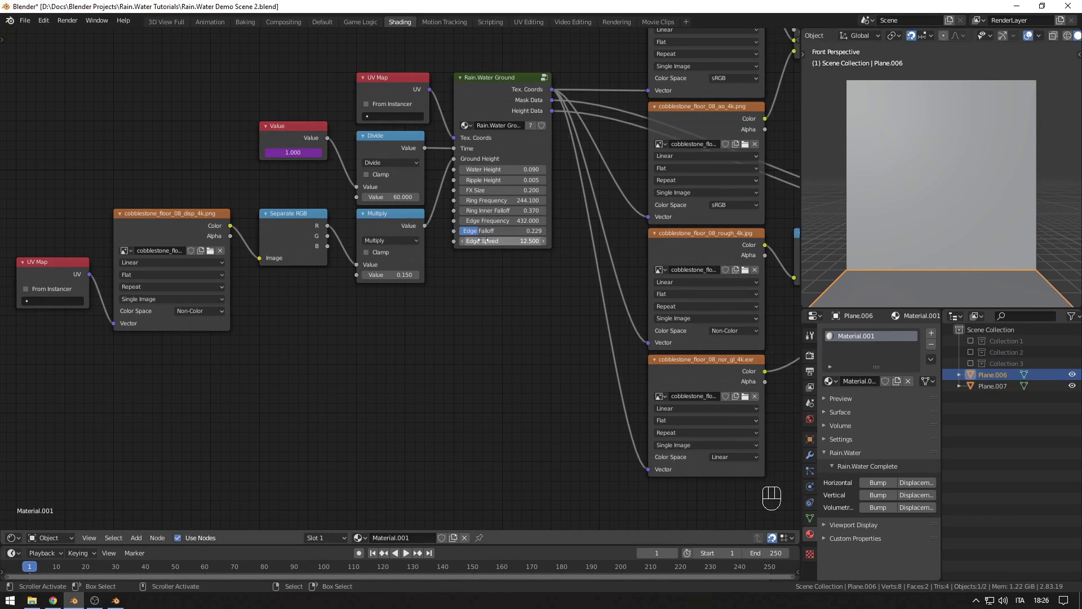
middle_drag(513, 230, 496, 270)
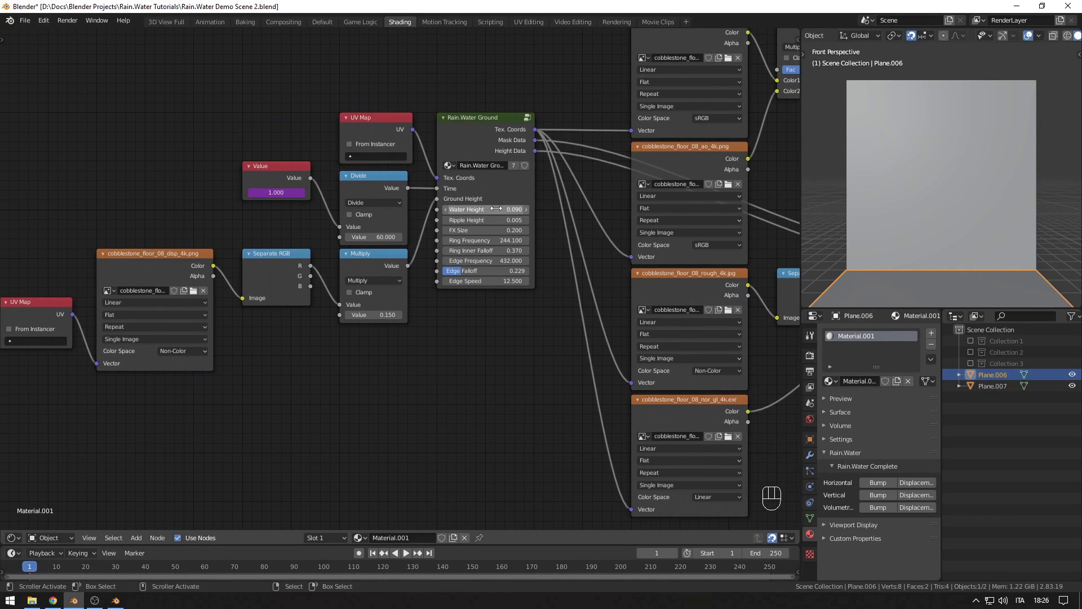
key(ctrl+c)
click(920, 230)
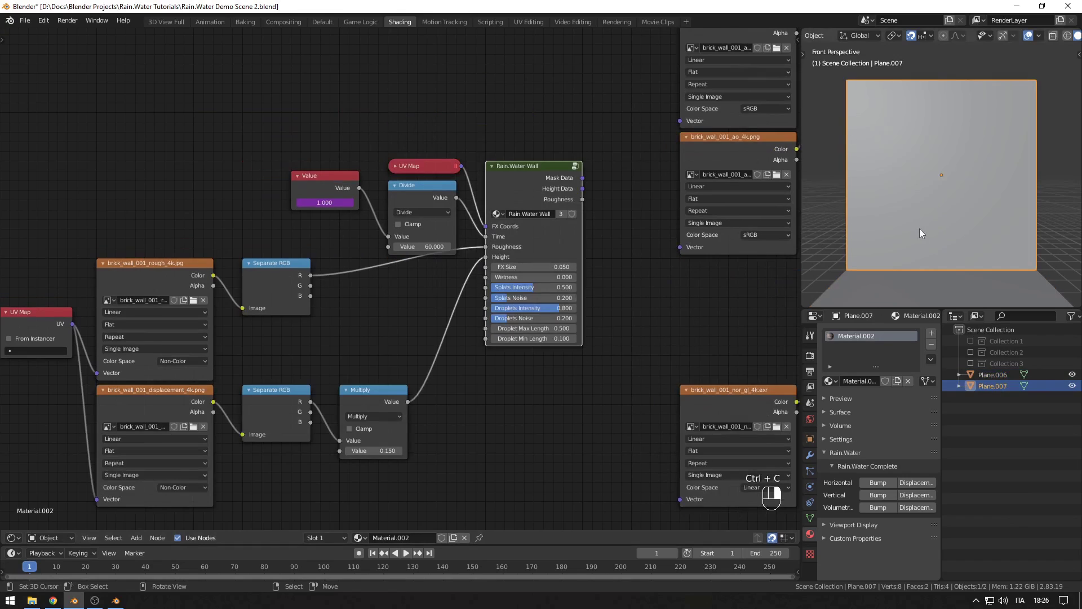
click(541, 264)
text(0.09)
key(Return)
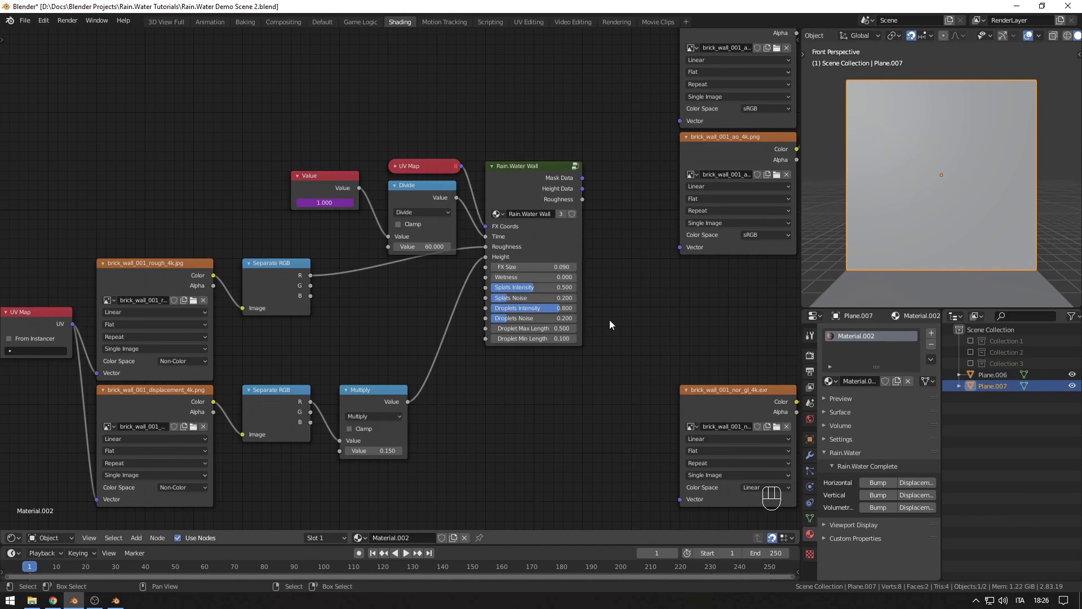
Step: Link Rain.Water Wall's Mask Data, Height Data and Roughness outputs to the matching inputs of the Rain.Water Mix node
scroll(610, 319, down, 2)
middle_drag(610, 320, 444, 323)
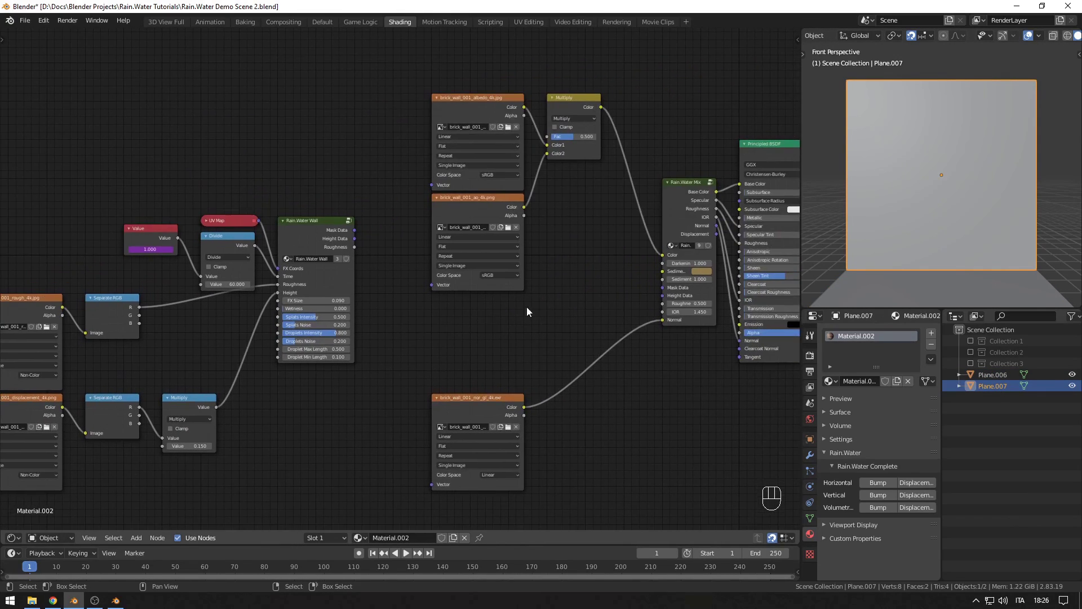
middle_drag(526, 306, 441, 307)
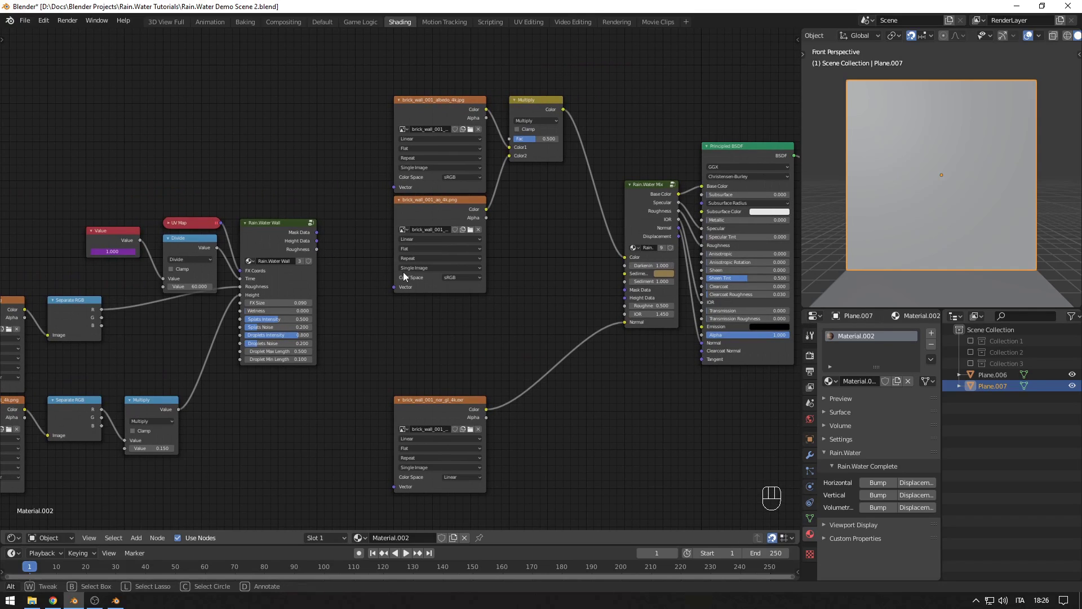
alt+right_drag(303, 232, 647, 249)
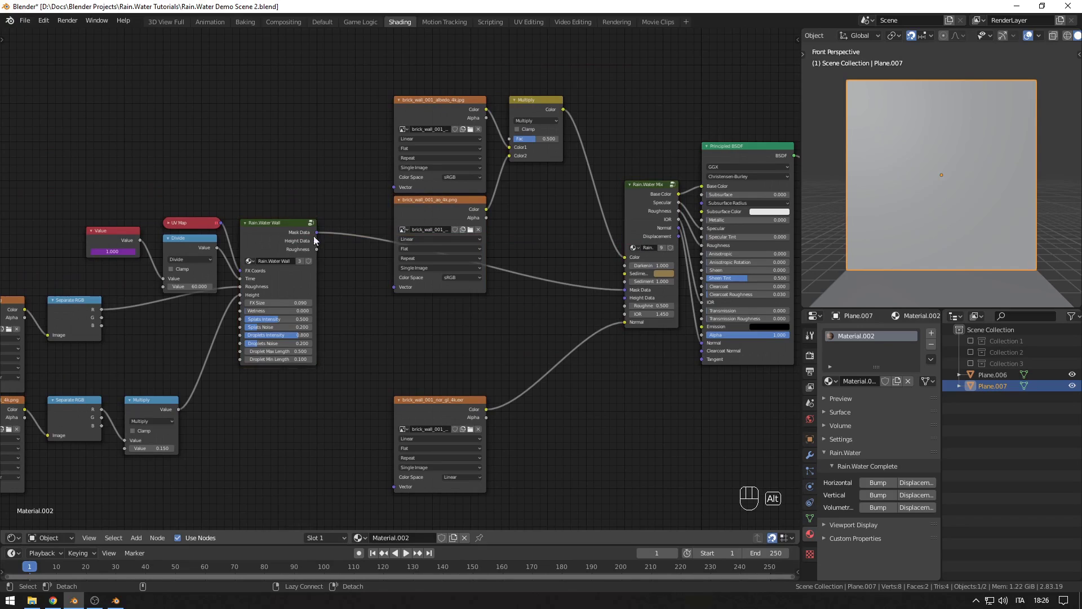
alt+right_drag(314, 240, 634, 298)
alt+right_drag(404, 249, 634, 306)
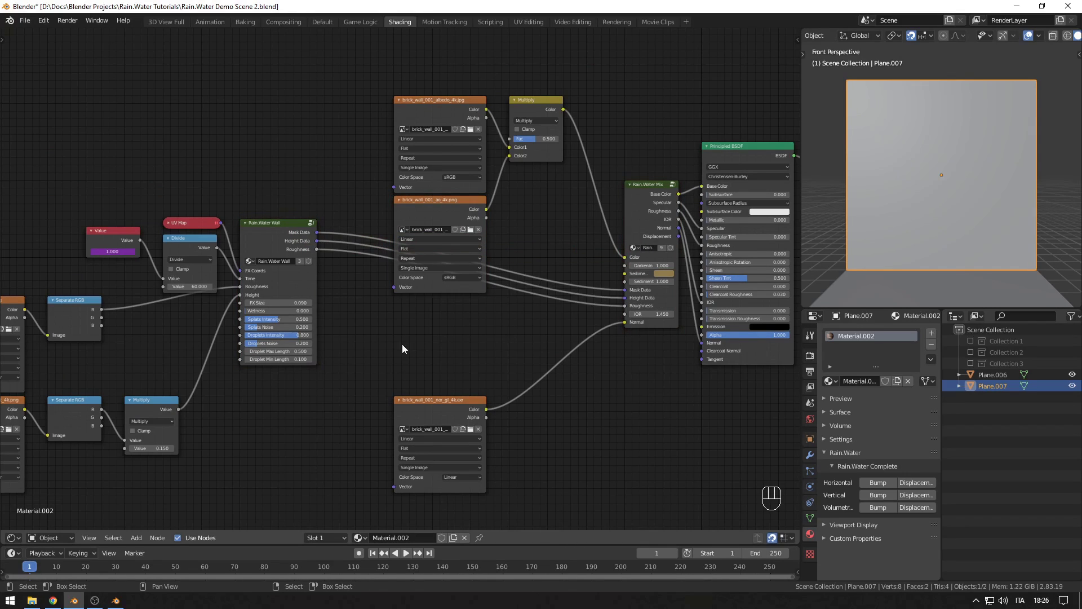
Step: Move the normal texture beneath the AO texture and link a duplicated UV Map node to the Vector inputs of the albedo, AO and normal textures
middle_drag(402, 343, 444, 337)
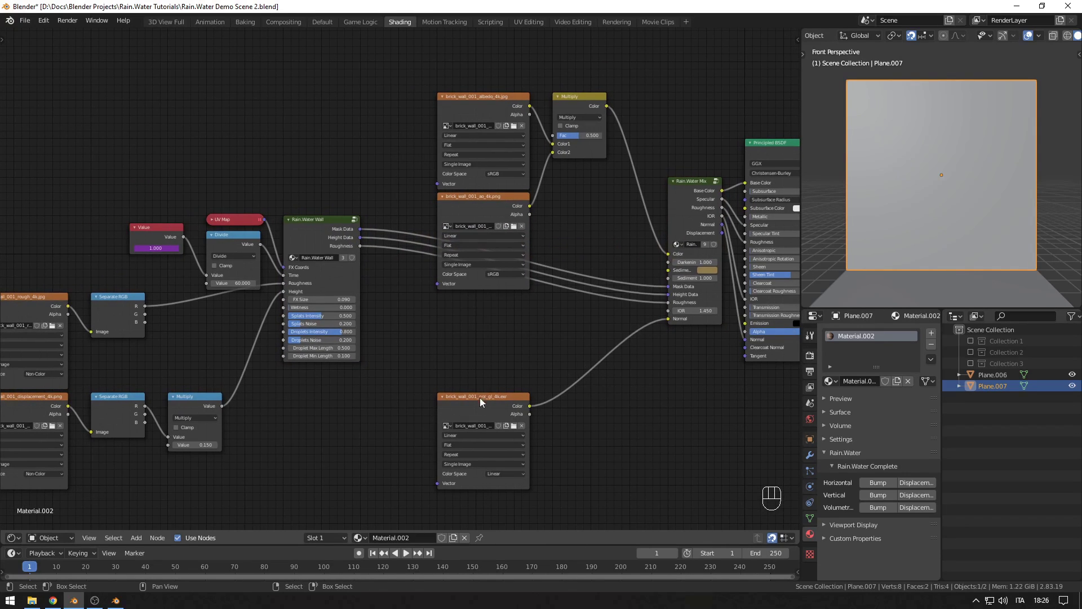
drag(478, 404, 479, 304)
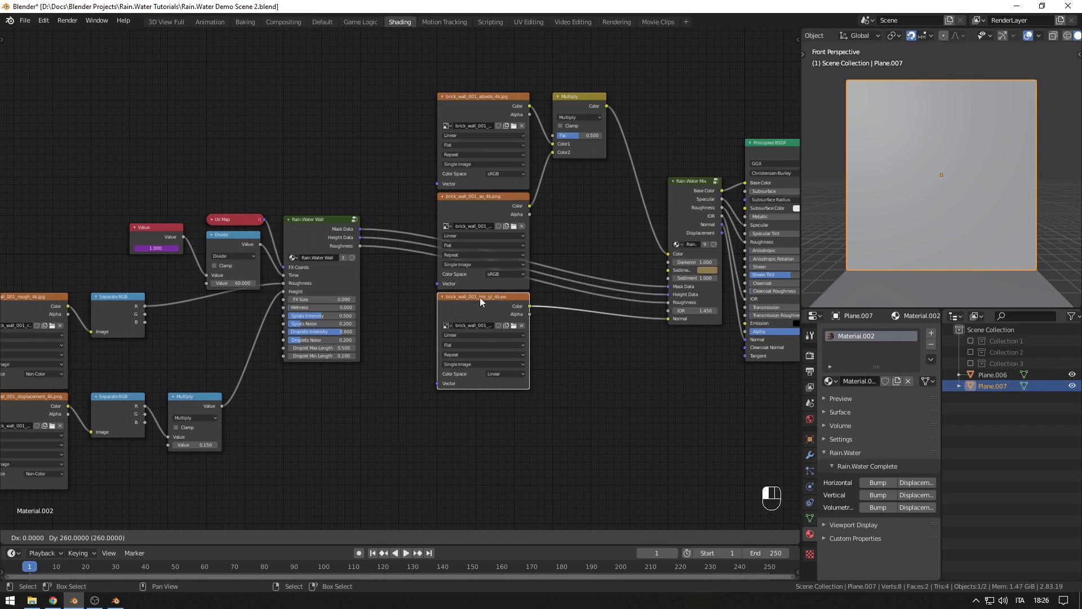
click(227, 219)
key(shift+d)
click(382, 202)
alt+right_drag(401, 203, 450, 179)
alt+right_drag(390, 204, 451, 361)
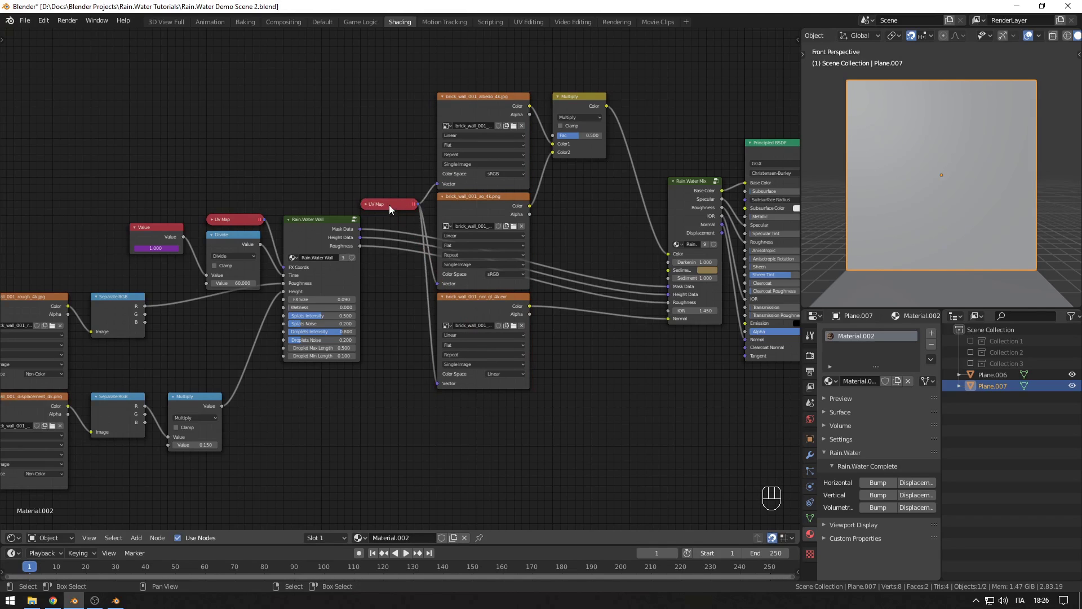
drag(389, 206, 388, 176)
Step: Switch the 3D viewport to Rendered shading to preview the brick wall material
scroll(404, 344, down, 2)
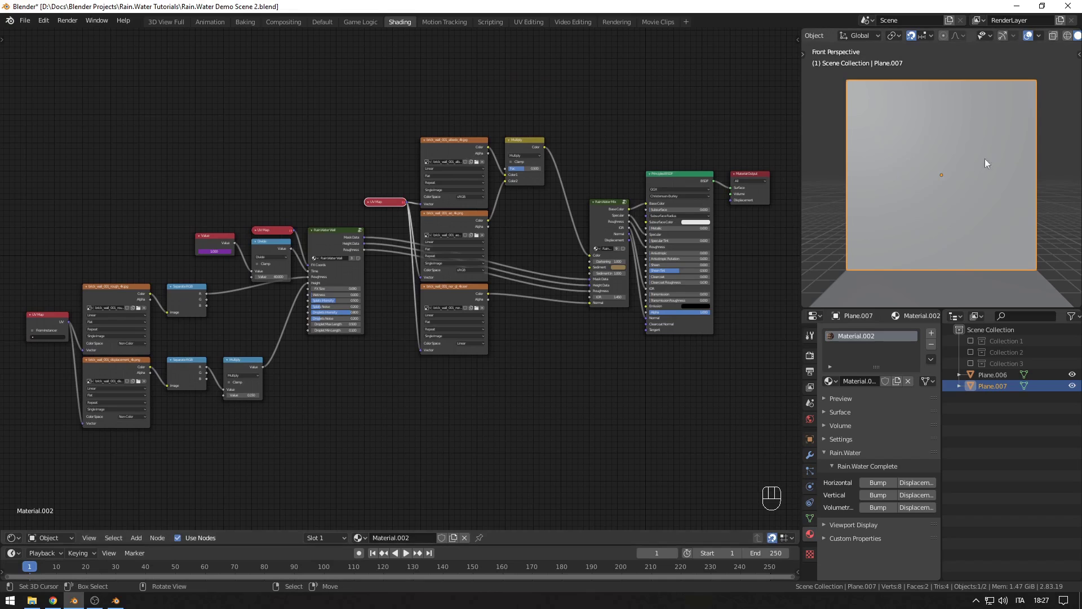
scroll(941, 215, up, 3)
scroll(941, 215, down, 2)
key(z)
click(924, 89)
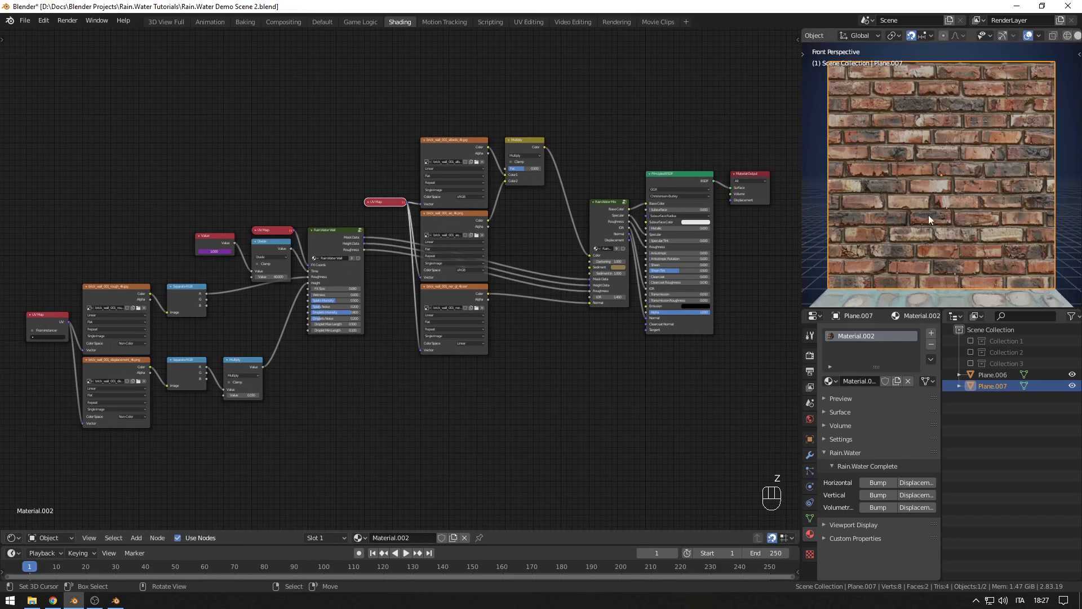
Step: Deselect everything, play the animation and examine the rain effect on the wall from several angles
scroll(932, 206, up, 2)
key(alt+a)
middle_drag(932, 205, 941, 176)
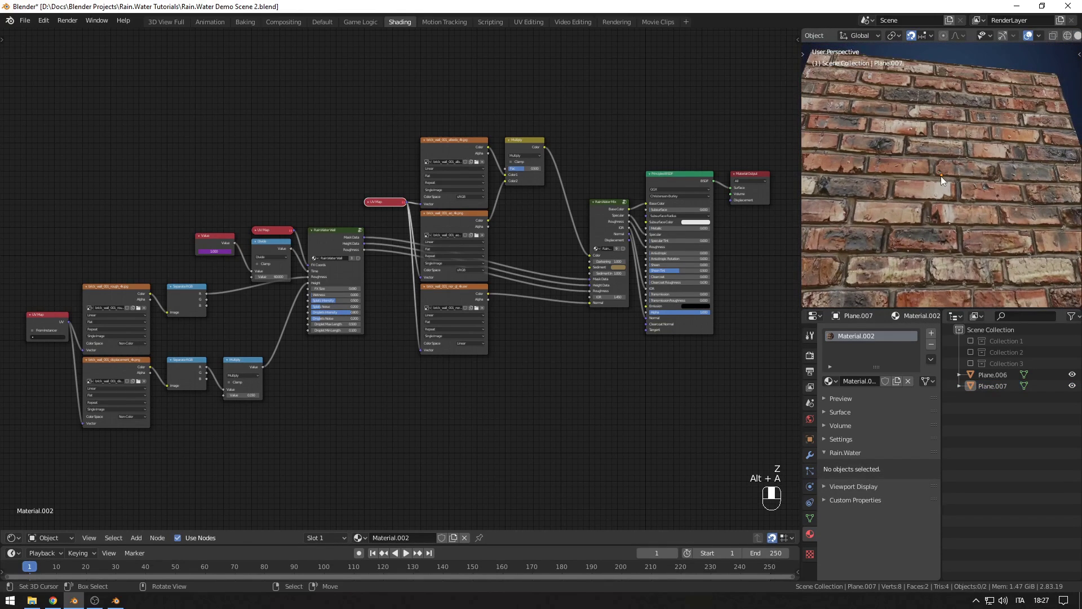
key(space)
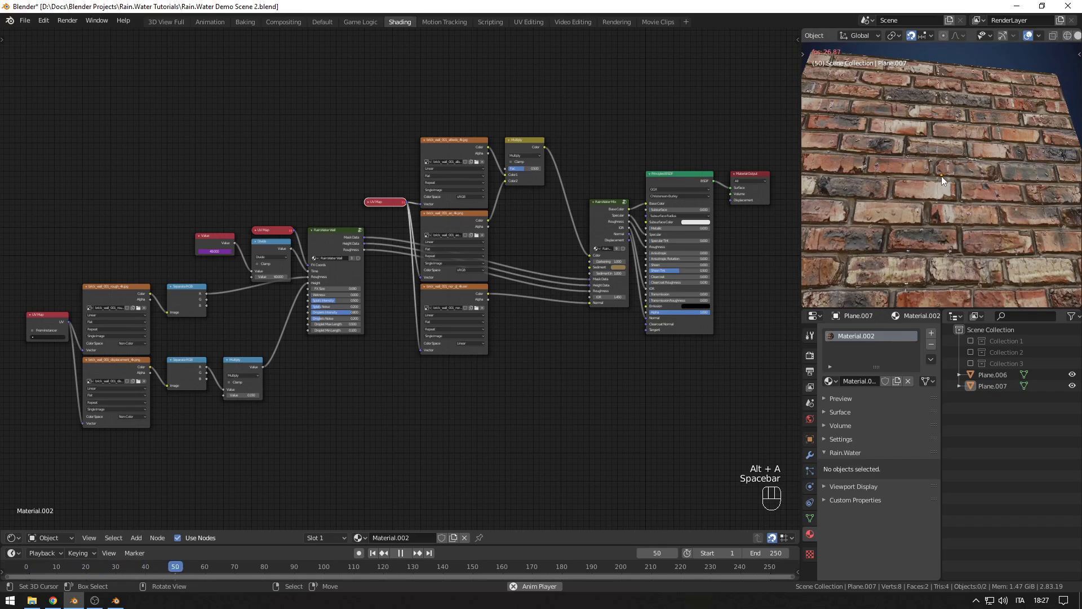
middle_drag(941, 176, 906, 209)
scroll(918, 186, up, 4)
shift+middle_drag(899, 140, 986, 201)
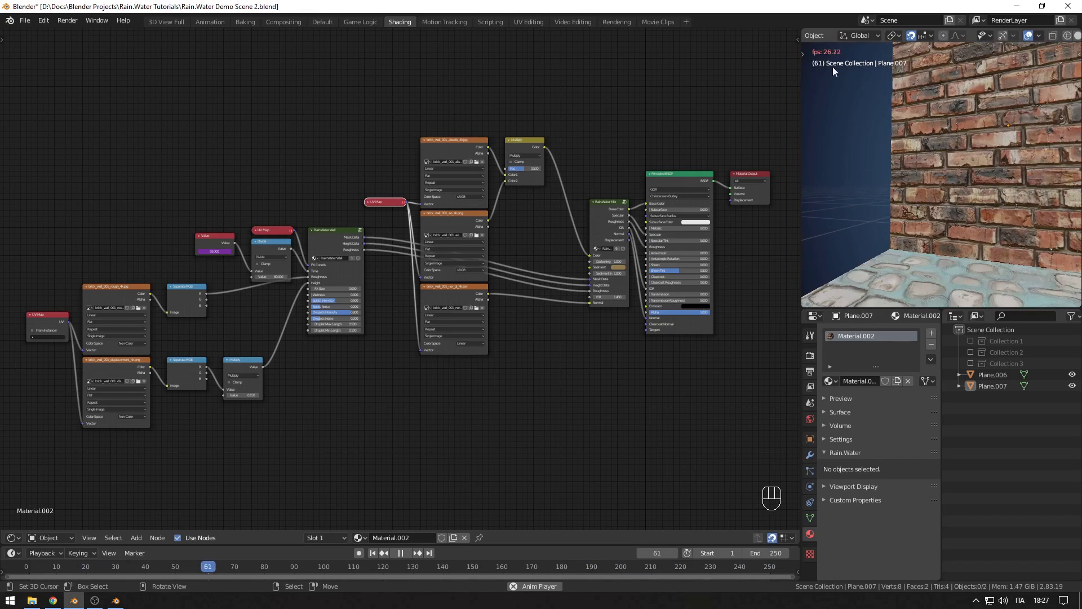
mouse_move(929, 185)
middle_down()
mouse_move(935, 170)
mouse_move(901, 181)
mouse_move(929, 191)
middle_up()
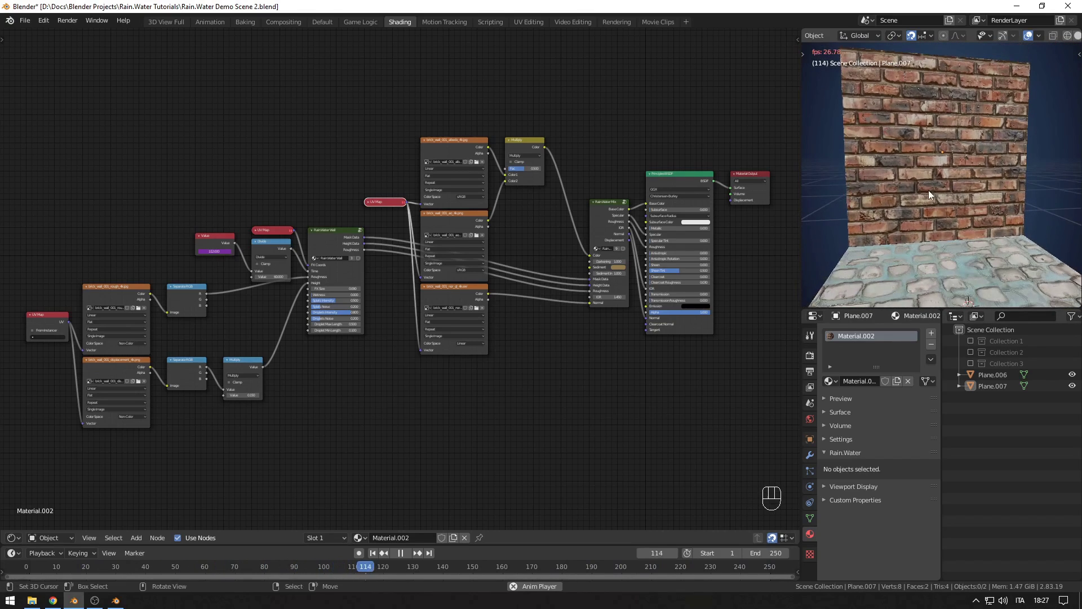
Step: Frame the wall and ground planes together, toggling the quad view to return to the front perspective
click(917, 211)
shift+click(922, 260)
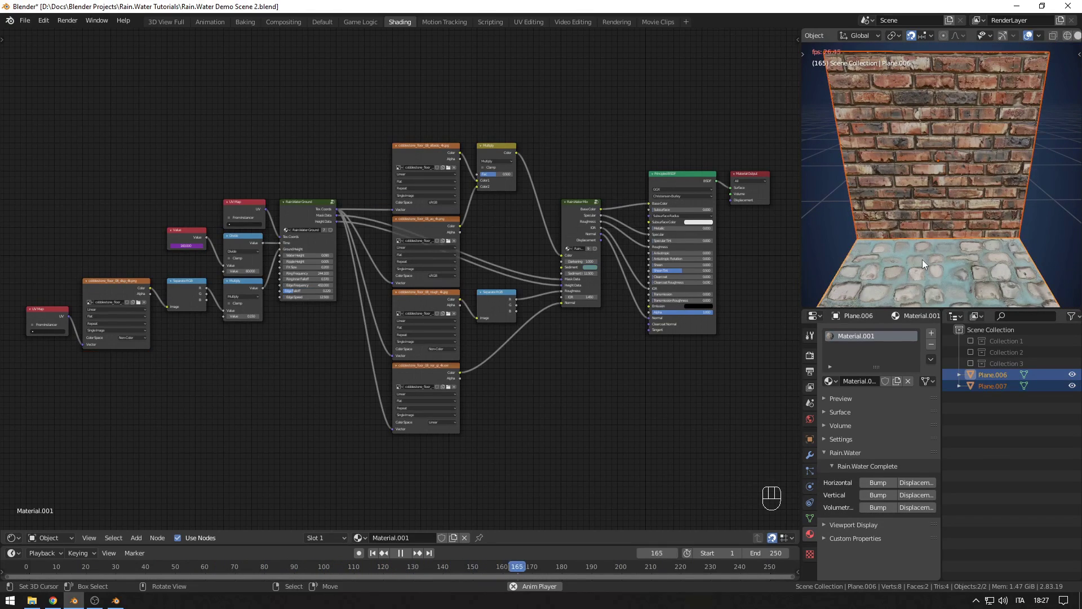
key(KP_Decimal)
key(alt+q)
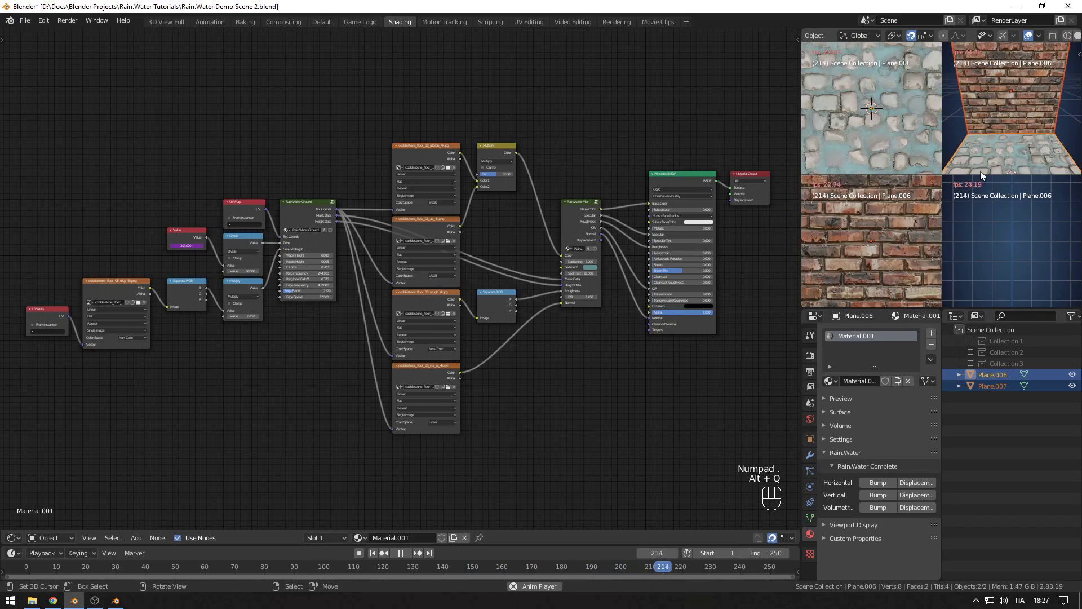
key(alt+q)
key(q)
key(alt+q)
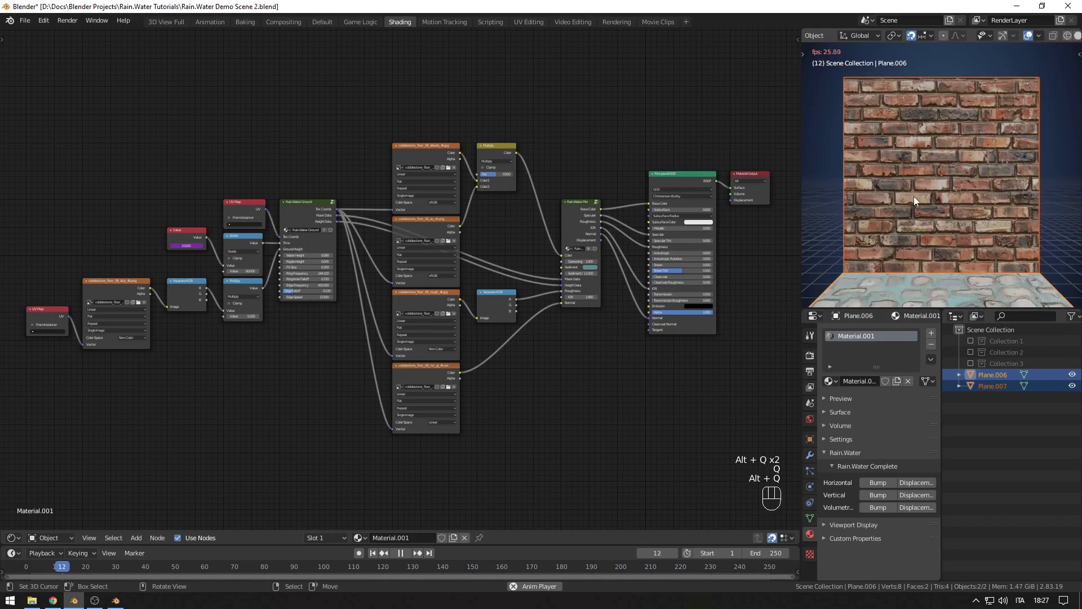
Step: Select and frame only the brick wall plane and hide the ground plane Plane.006
key(alt+a)
click(925, 158)
key(KP_Decimal)
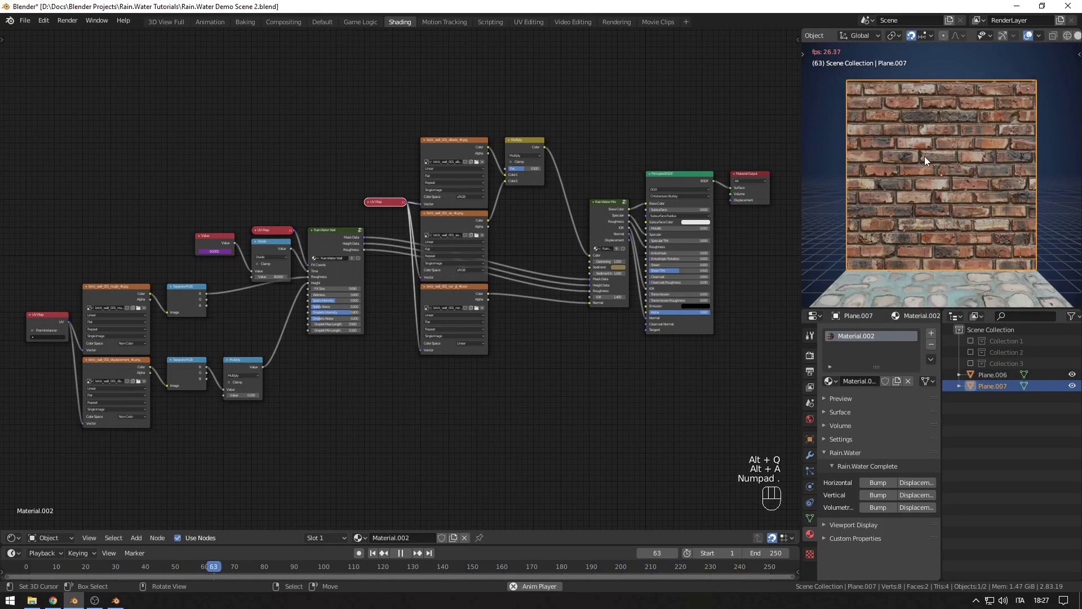
click(1073, 375)
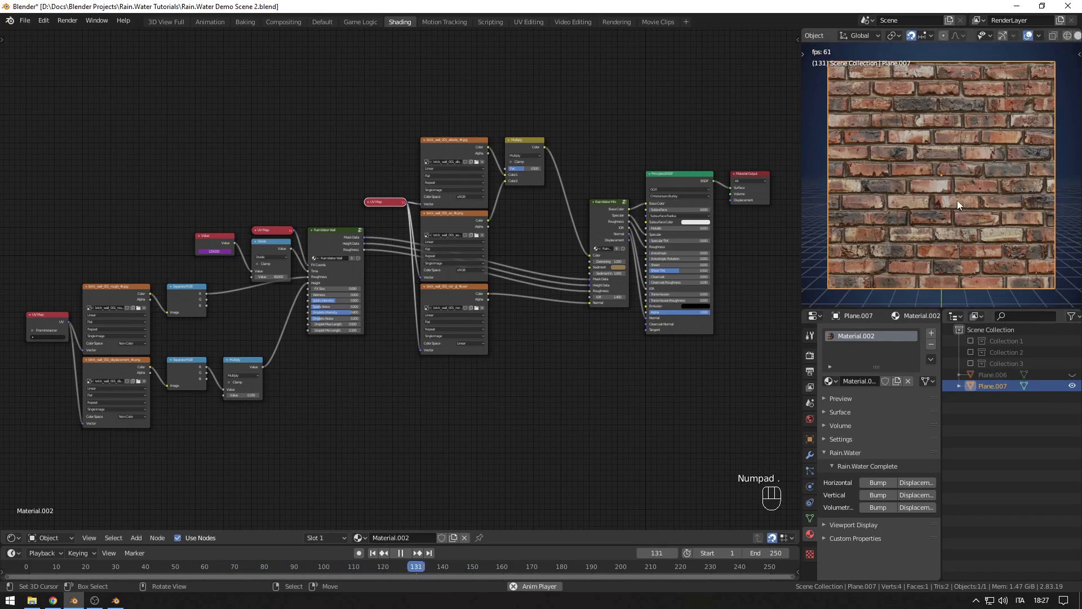
scroll(957, 201, up, 3)
ctrl+middle_drag(954, 198, 952, 194)
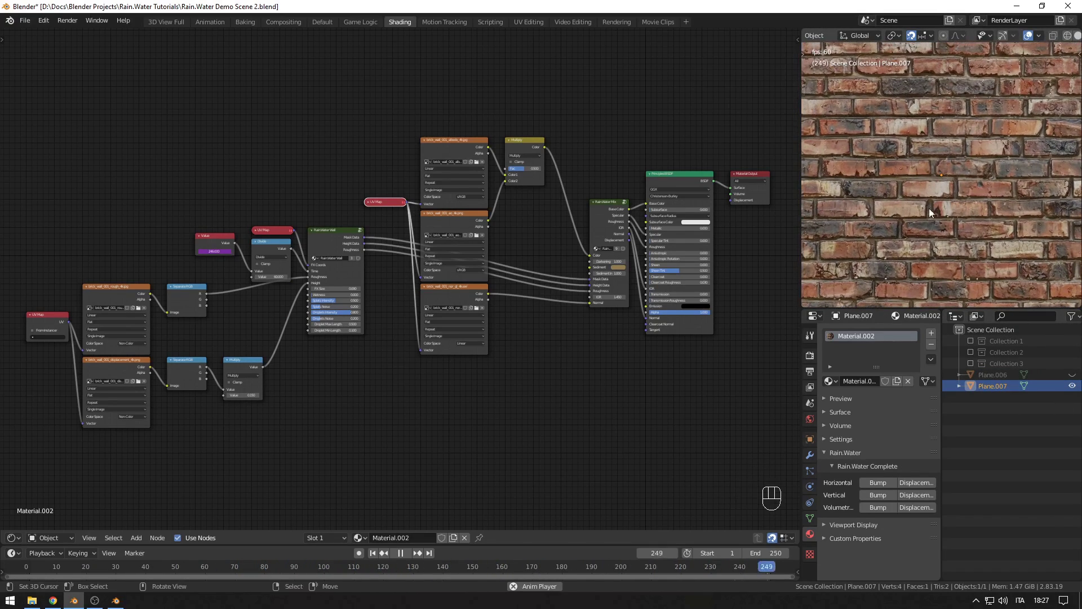
Step: Pause the animation and try adjusting Rain.Water Wall's Wetness, ending at 0.000
scroll(484, 292, up, 4)
middle_drag(488, 291, 473, 297)
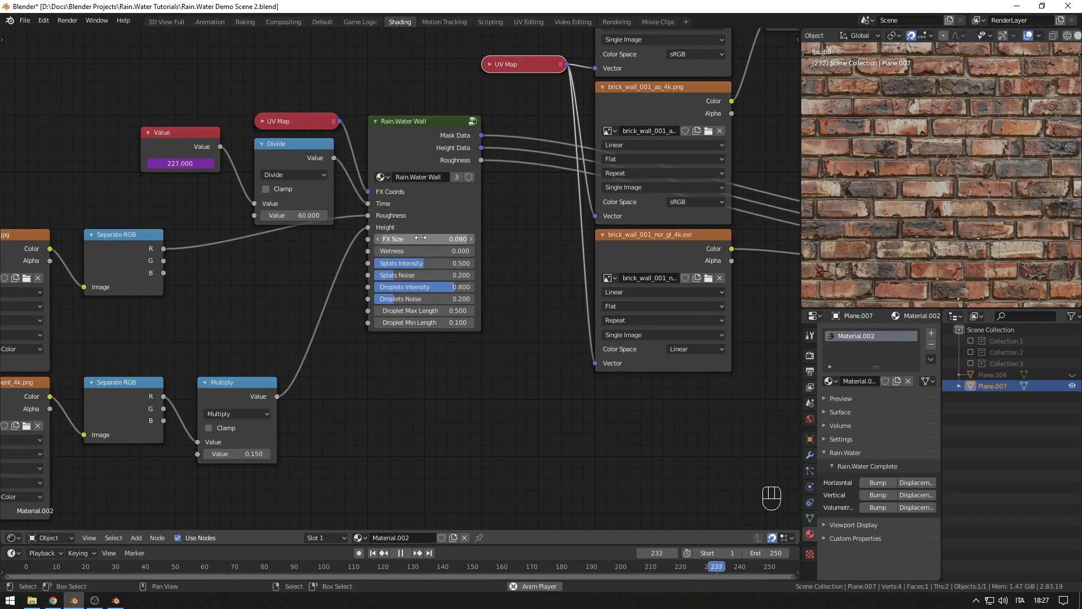
key(space)
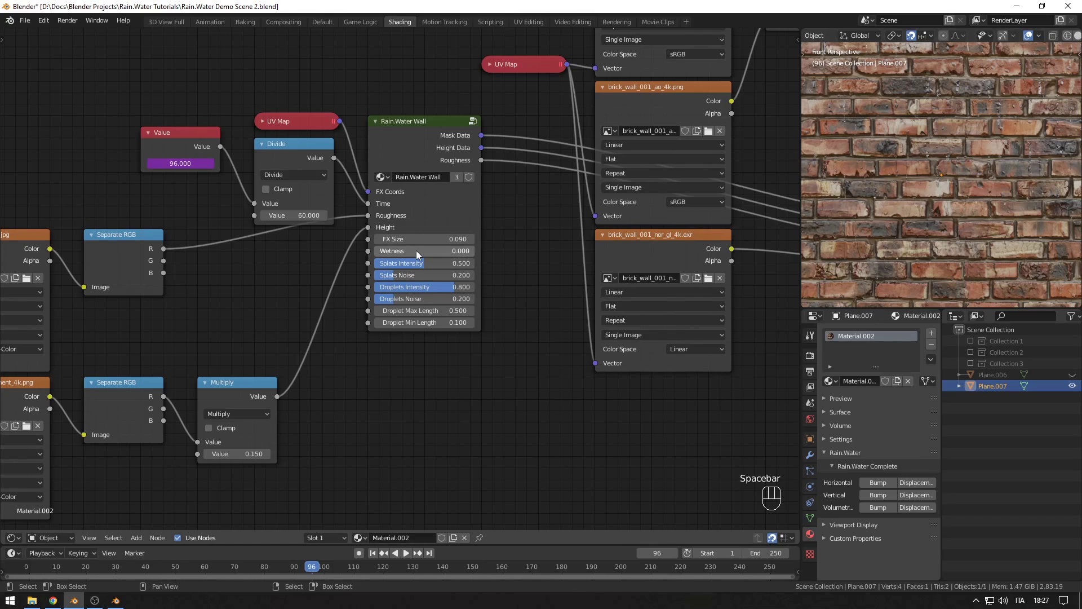
drag(416, 250, 374, 250)
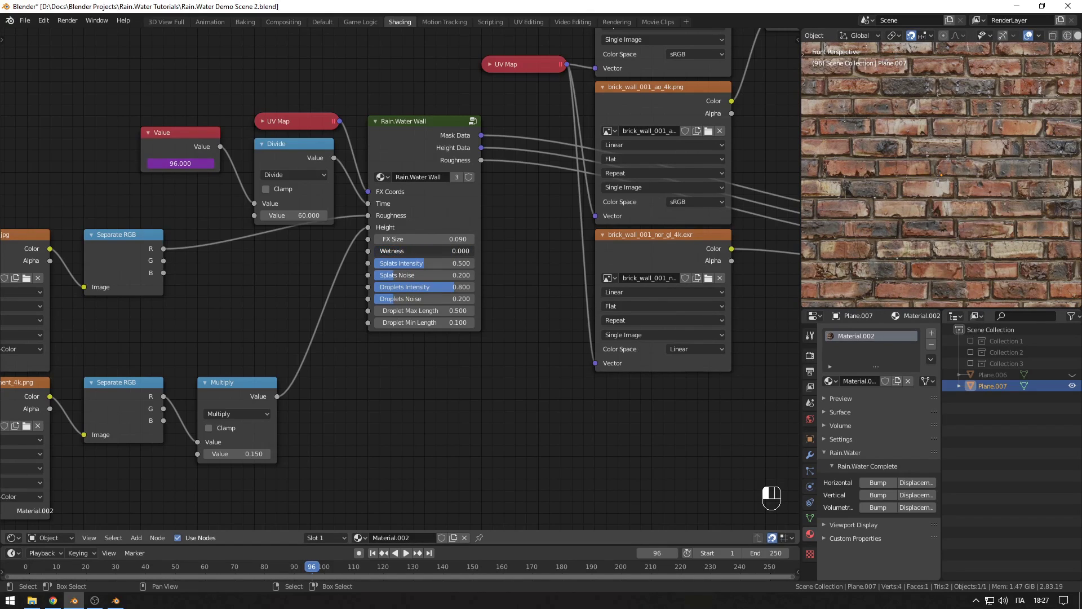
Step: Replay the animation and examine the splats and droplets on the bricks up close
key(space)
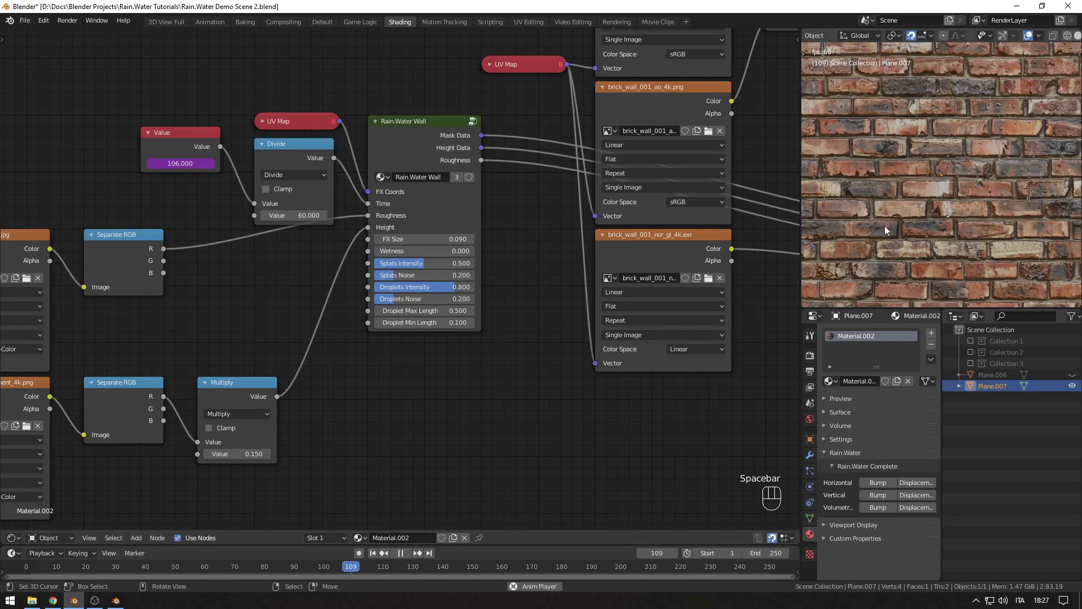
key(space)
scroll(895, 223, up, 2)
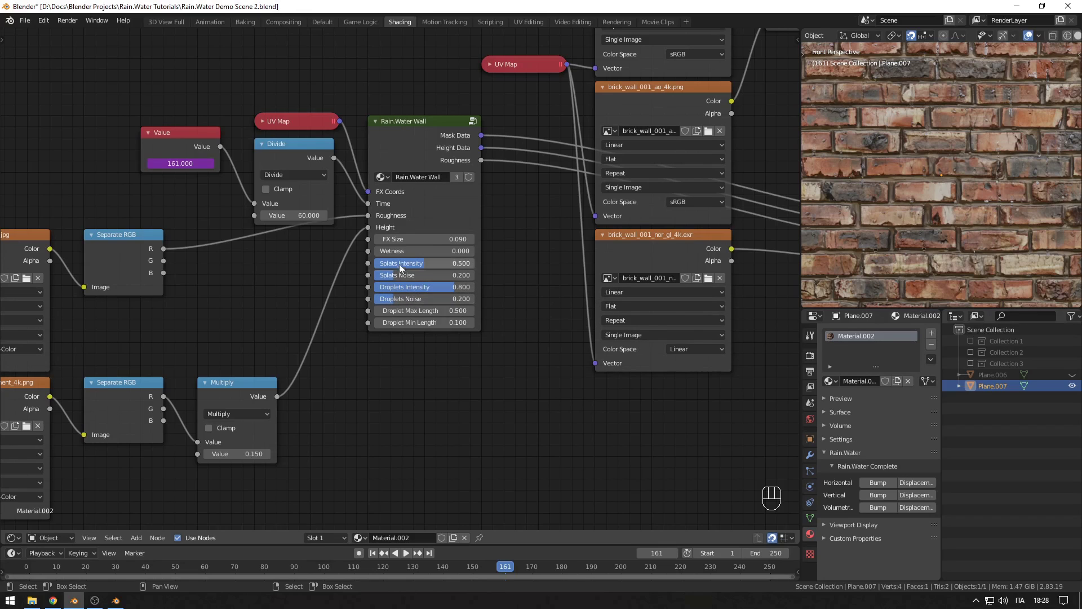
scroll(951, 225, up, 2)
scroll(951, 222, up, 1)
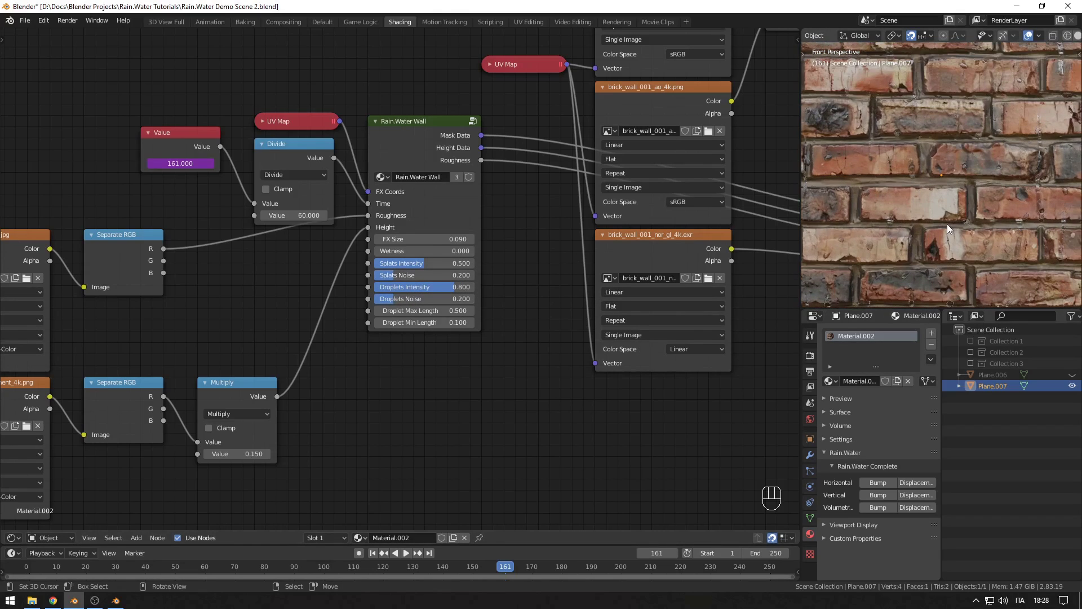
scroll(947, 225, up, 1)
key(space)
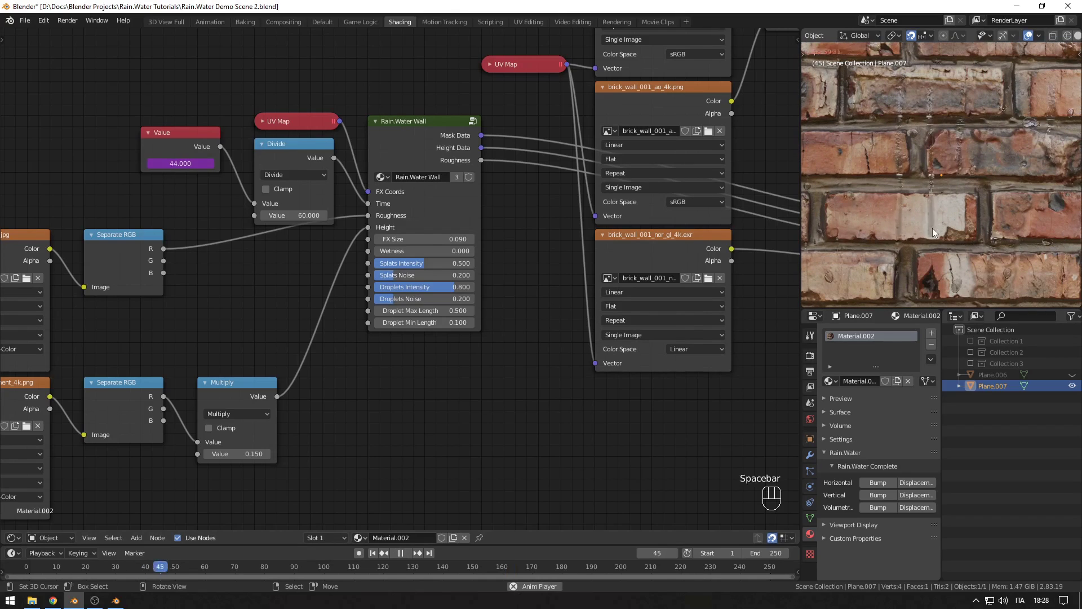
Step: Compare splats and droplets separately on Rain.Water Wall, ending with Splats Intensity at 1.000 and Droplets Intensity at 0.000
mouse_move(454, 285)
mouse_down()
mouse_move(405, 285)
mouse_move(438, 285)
mouse_up()
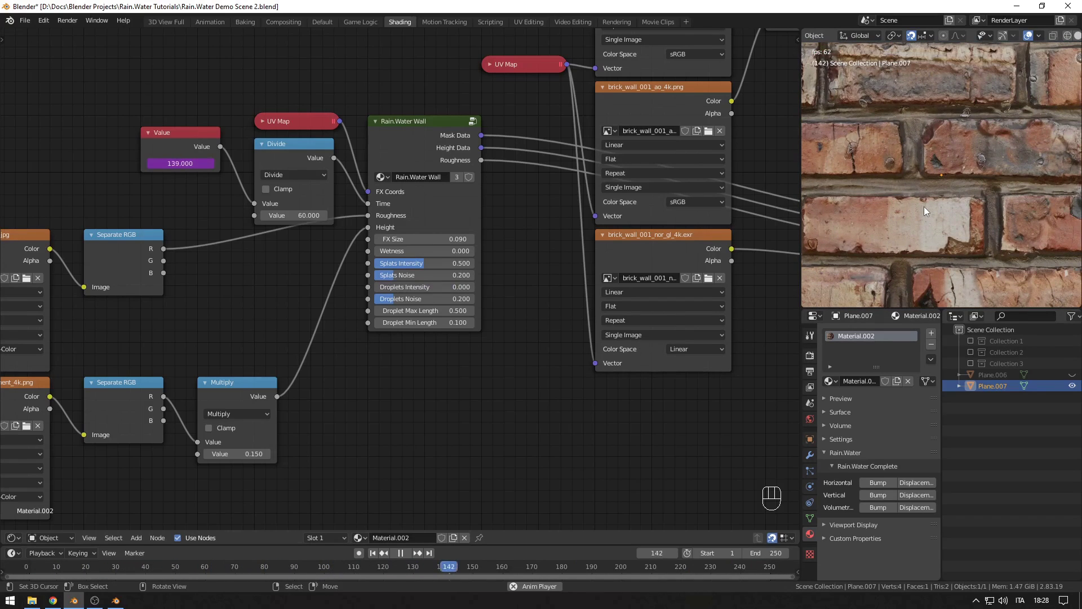
drag(441, 265, 501, 287)
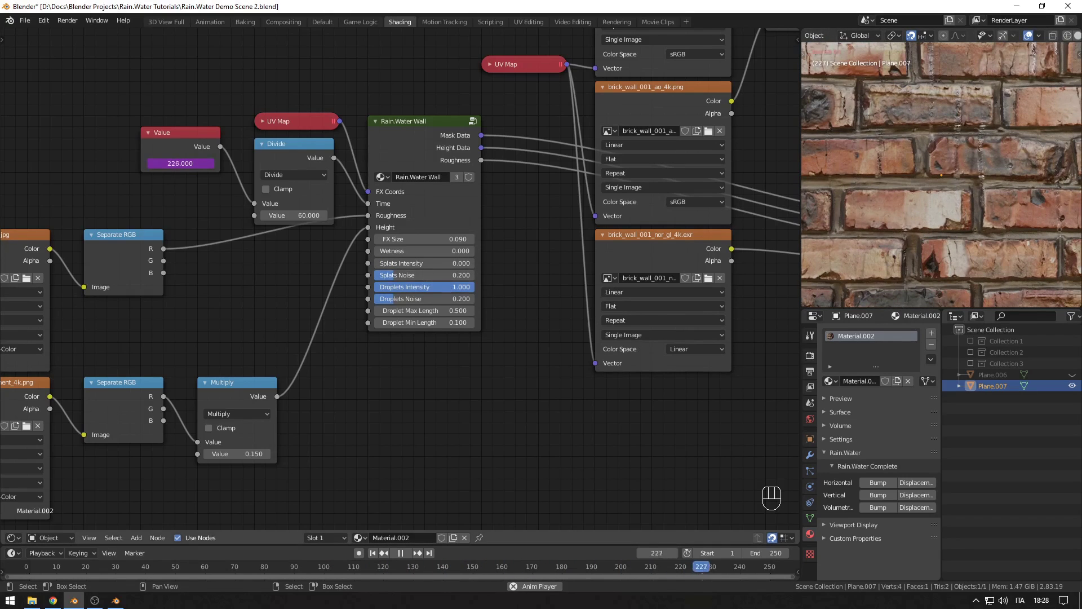
drag(450, 287, 474, 263)
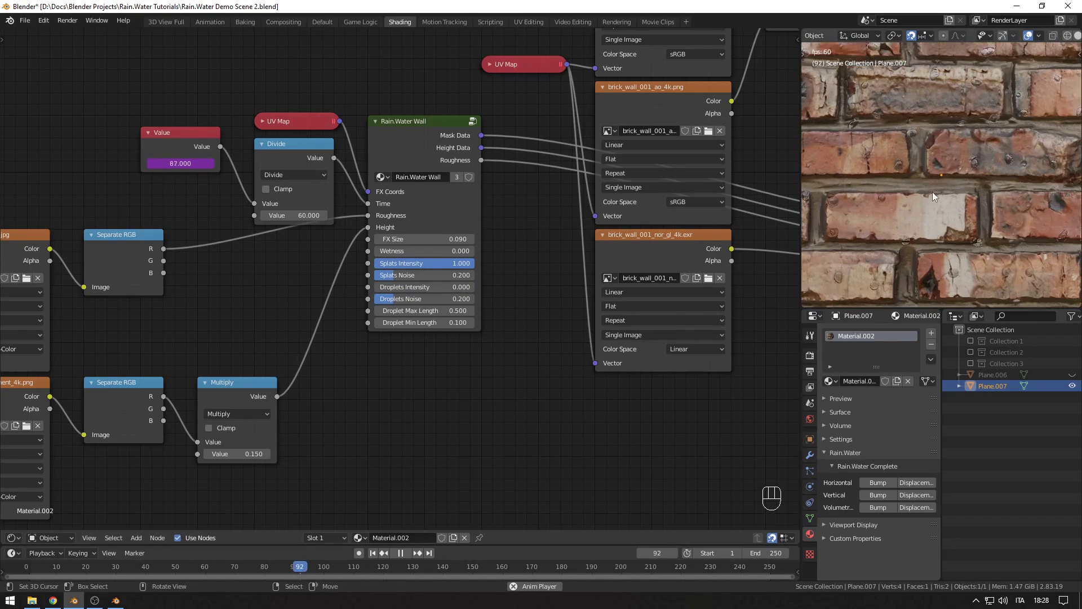
Step: Pause the animation on a close-up of the splats and set Rain.Water Wall's Splats Noise to 0.000
scroll(932, 192, up, 4)
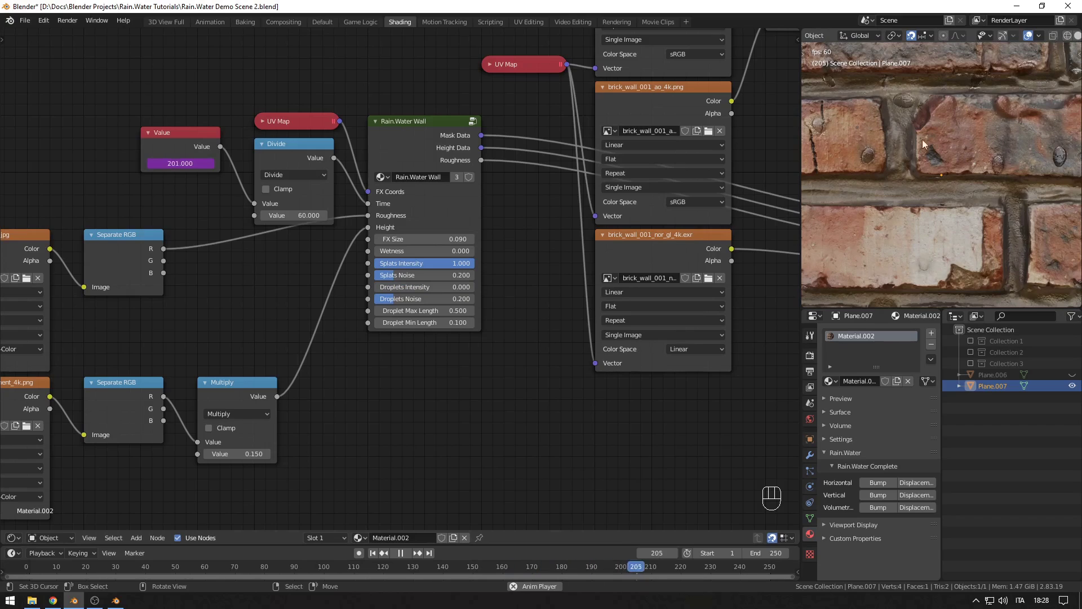
scroll(918, 167, up, 3)
shift+scroll(919, 183, up, 2)
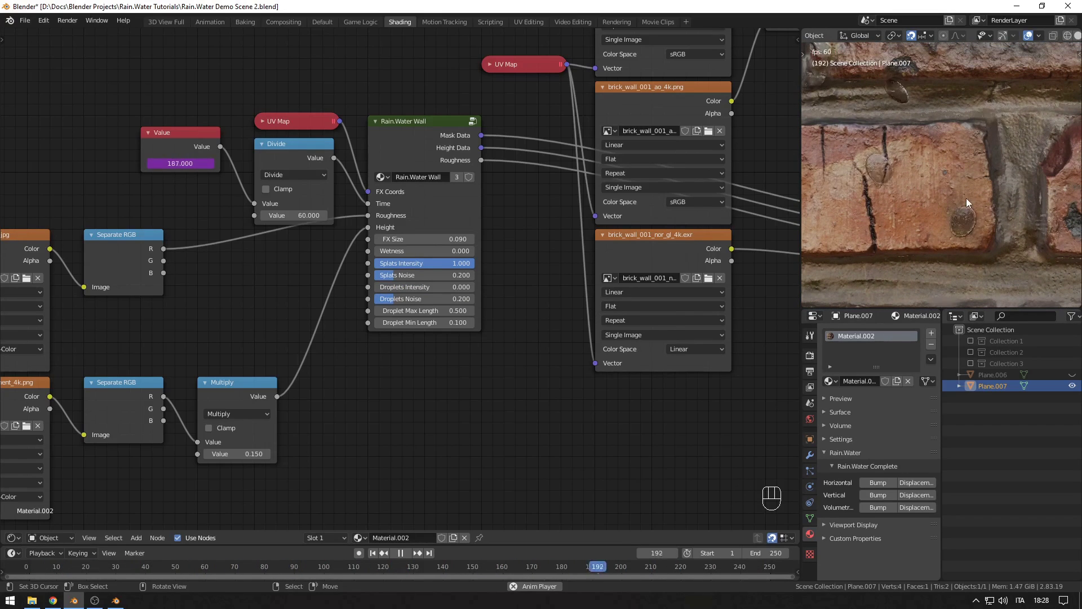
scroll(894, 188, down, 5)
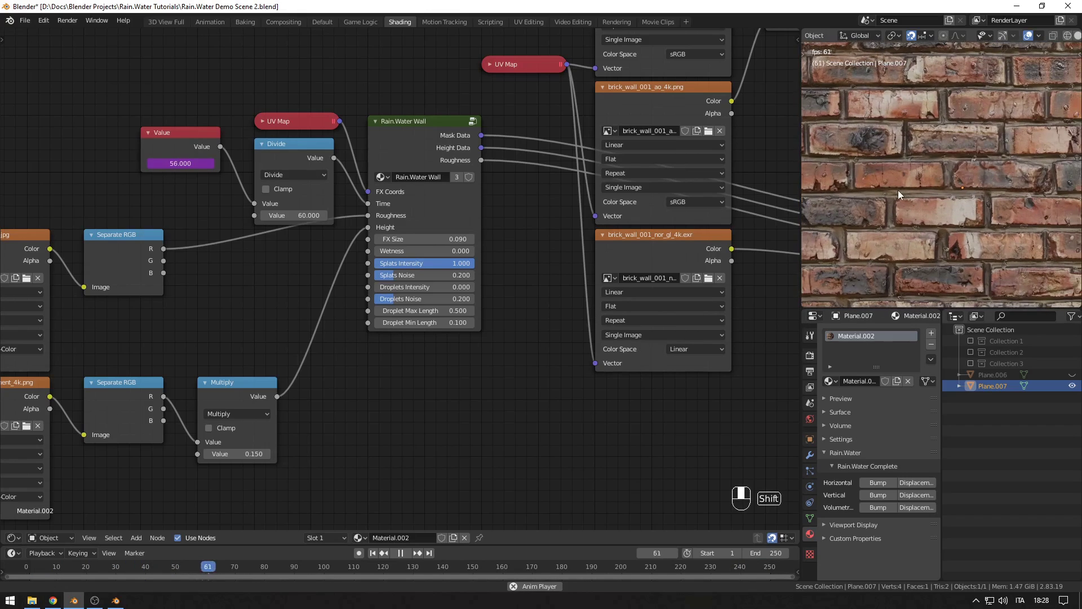
scroll(898, 190, up, 4)
key(space)
scroll(898, 191, up, 2)
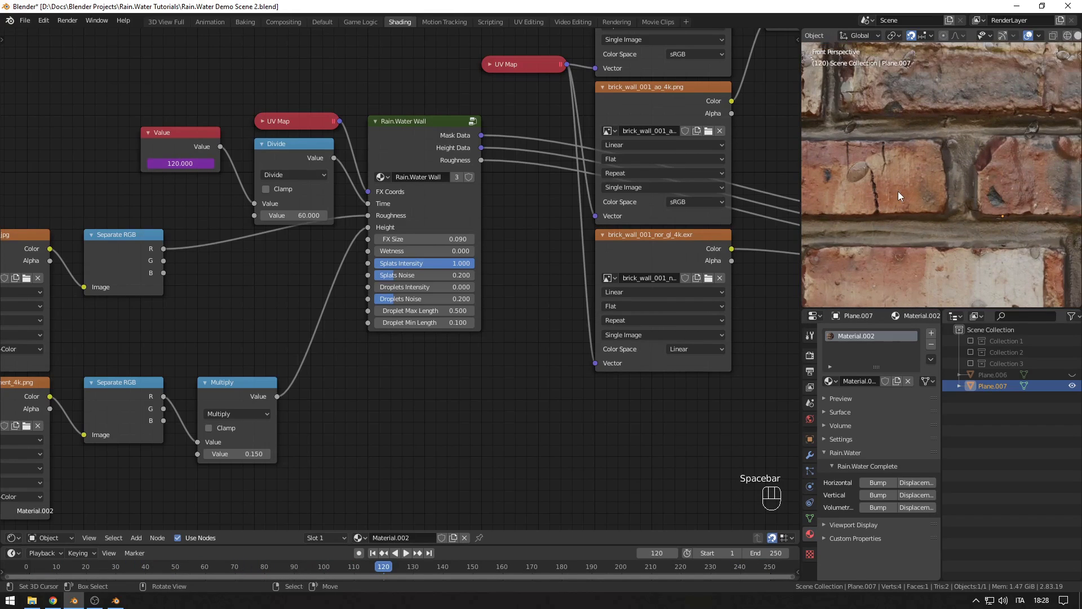
shift+middle_drag(897, 191, 987, 205)
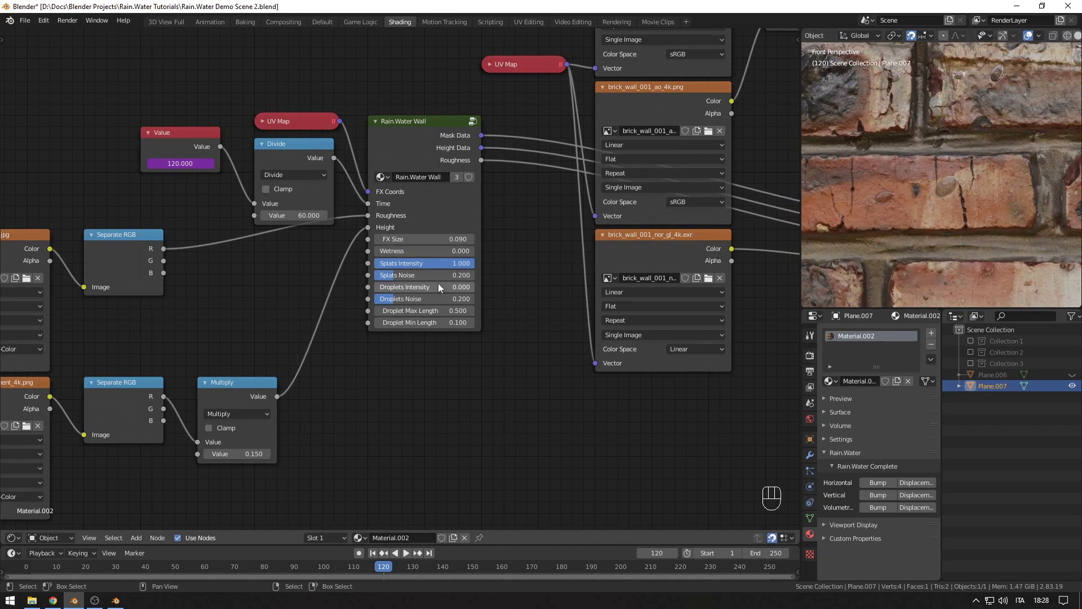
key(BackSpace)
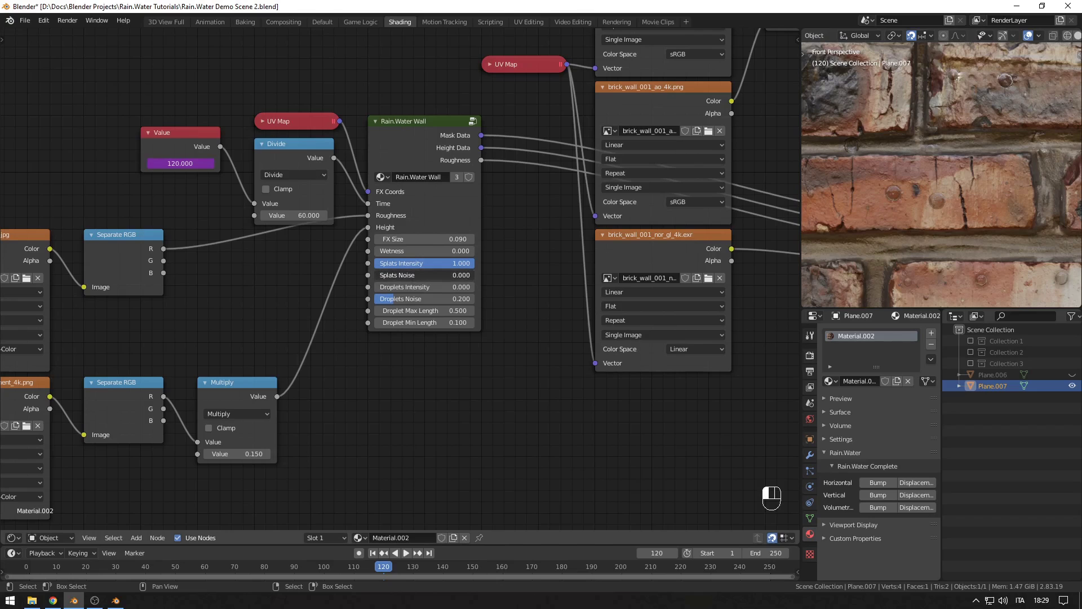
Step: Try Rain.Water Wall's Splats Noise at 1.000, settle on 0.151 with Splats Intensity 0.500 and Droplets Intensity 1.000, and preview the animation
key(ctrl+v)
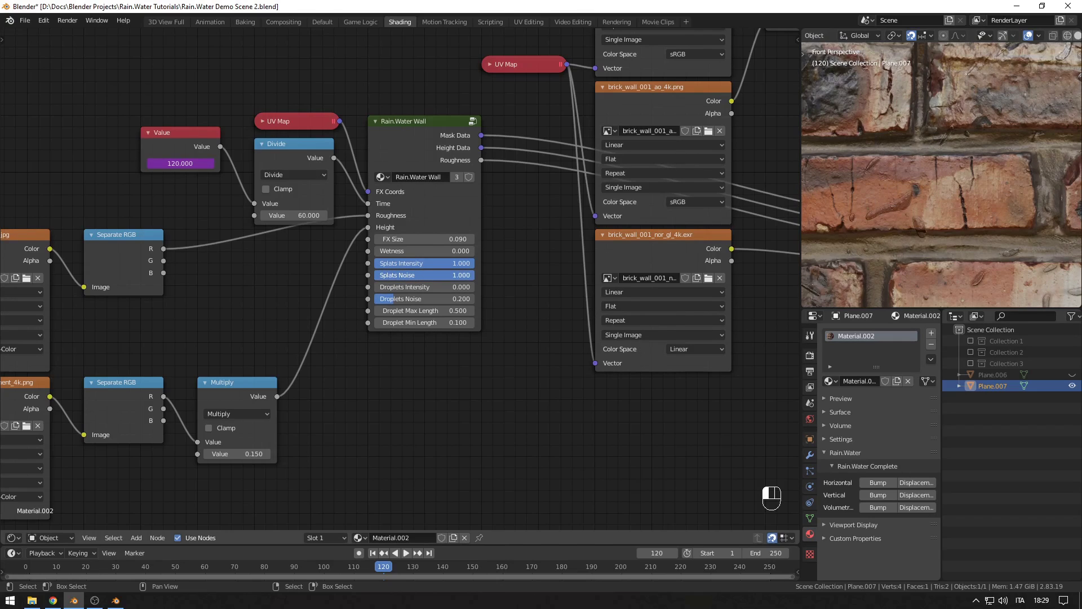
key(ctrl+z)
drag(424, 275, 476, 287)
key(space)
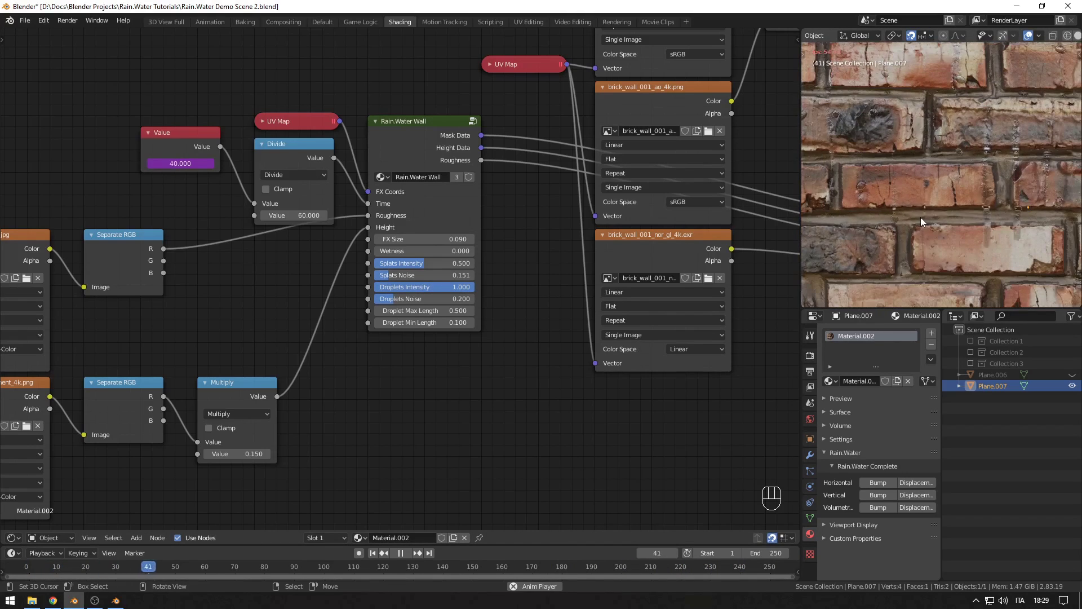
key(space)
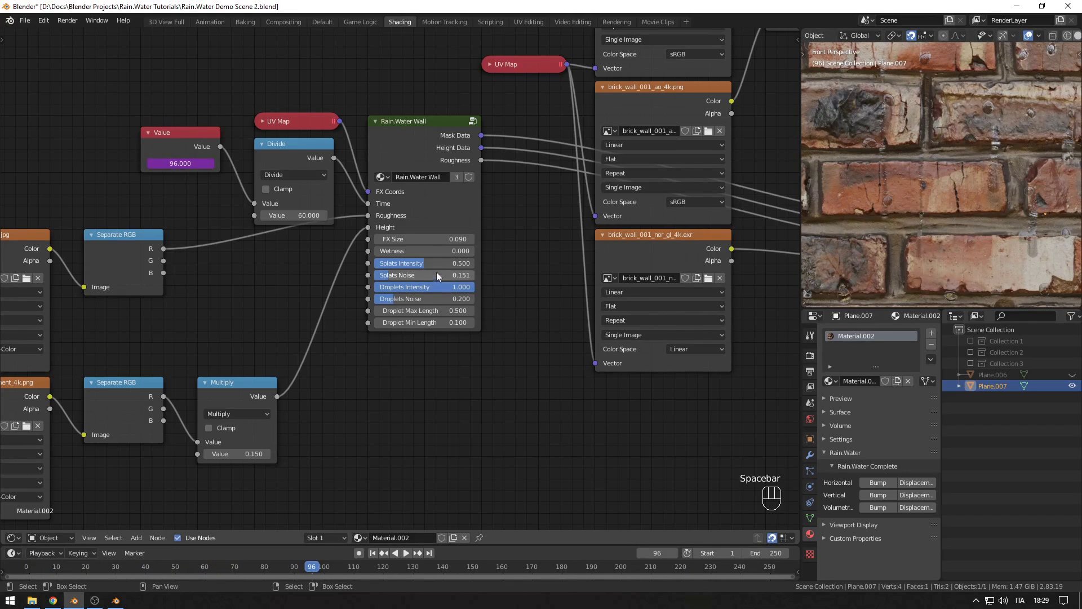
Step: Set Splats Intensity to 0.000 and replay the animation to view only the droplets across the deselected wall
drag(436, 263, 389, 263)
key(space)
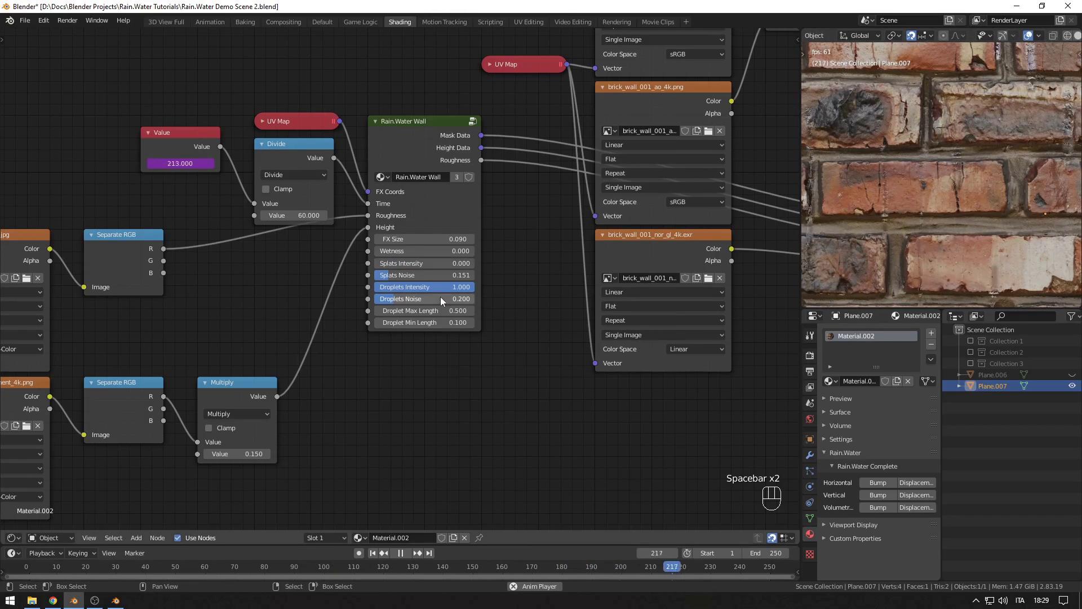
mouse_move(411, 300)
mouse_down()
mouse_move(496, 300)
mouse_move(397, 299)
mouse_up()
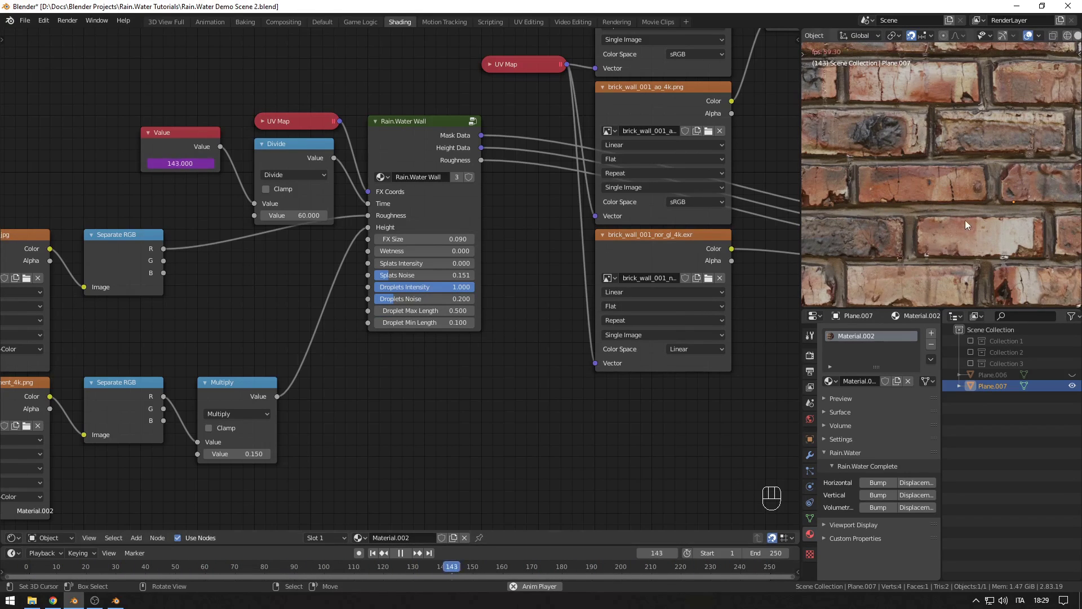
scroll(926, 219, down, 5)
scroll(926, 218, up, 4)
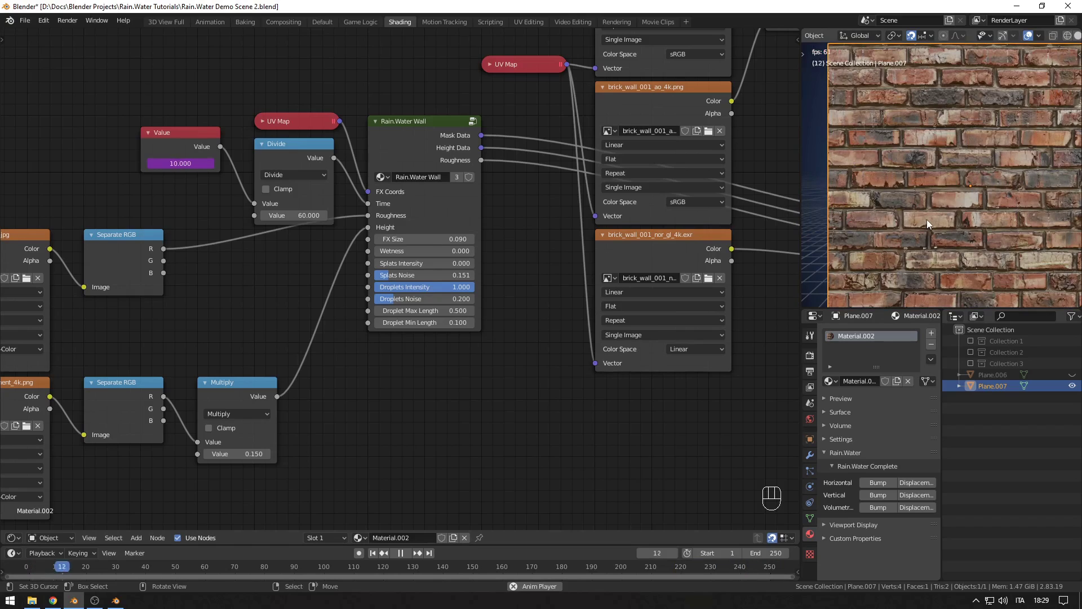
key(KP_Decimal)
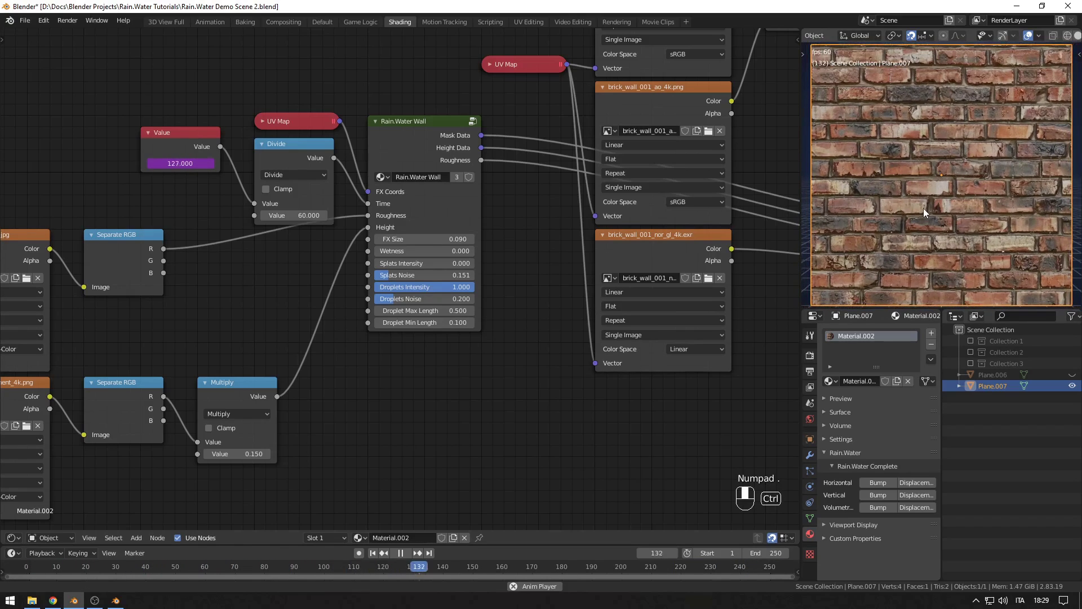
key(alt+a)
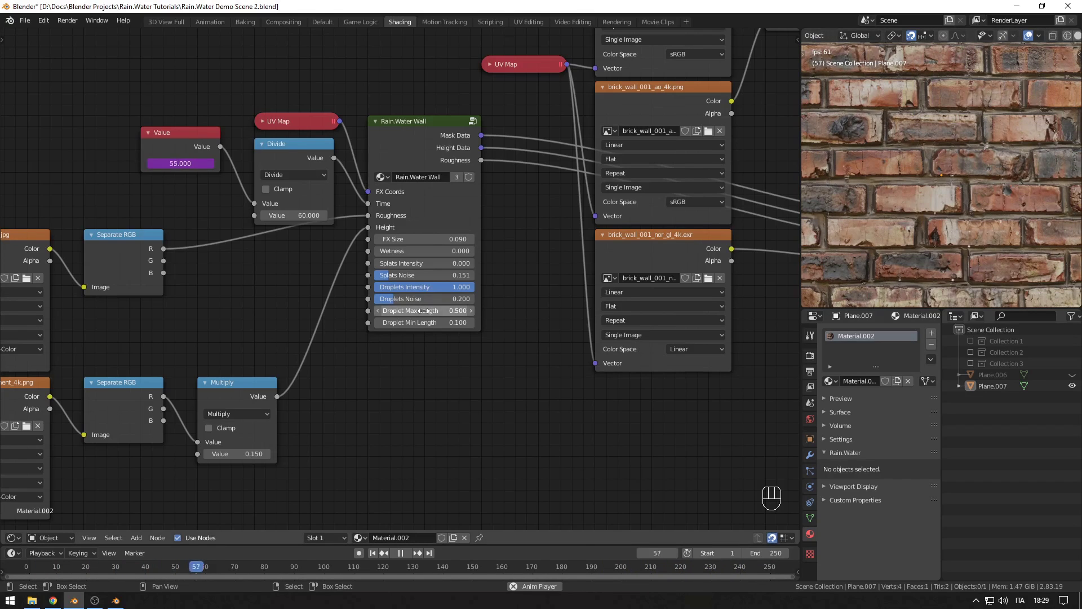
Step: Set both Droplet Max Length and Droplet Min Length to 1.000 and view the droplets on the wall
drag(423, 311, 424, 323)
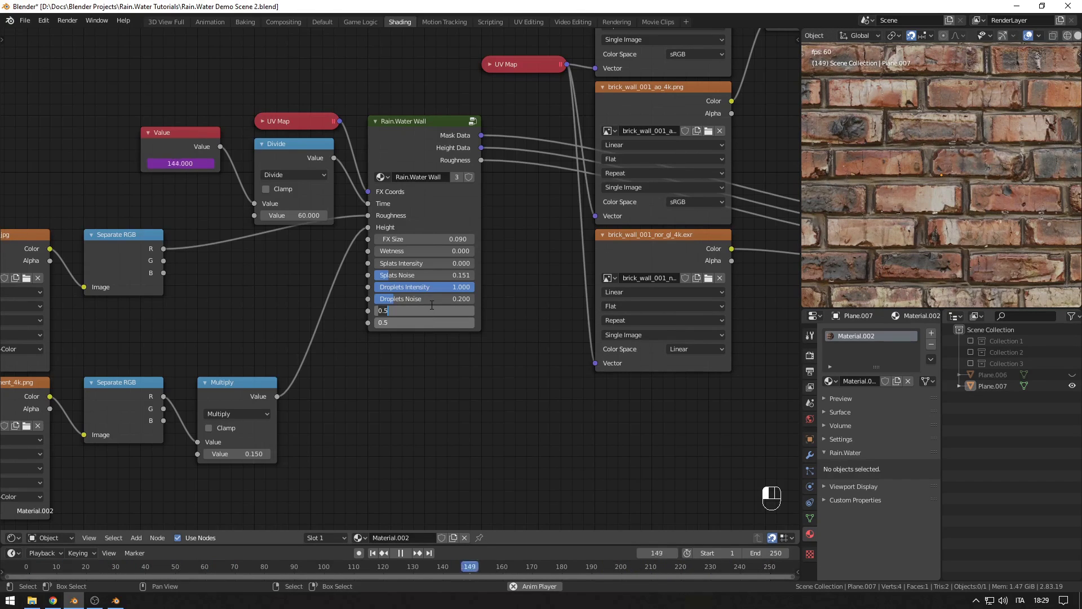
text(1)
key(Return)
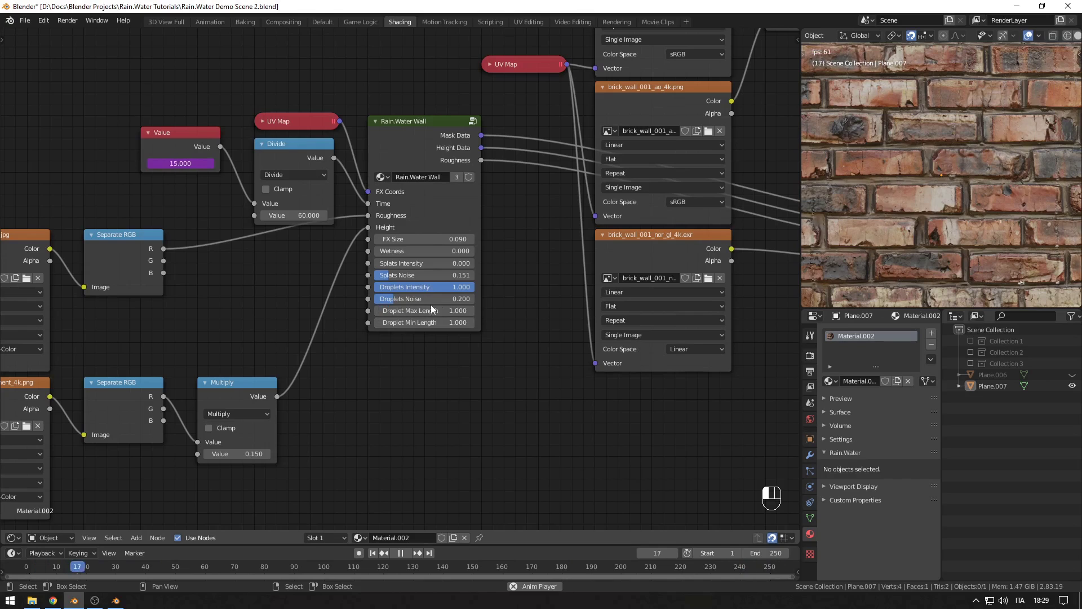
scroll(958, 177, down, 3)
scroll(938, 185, up, 2)
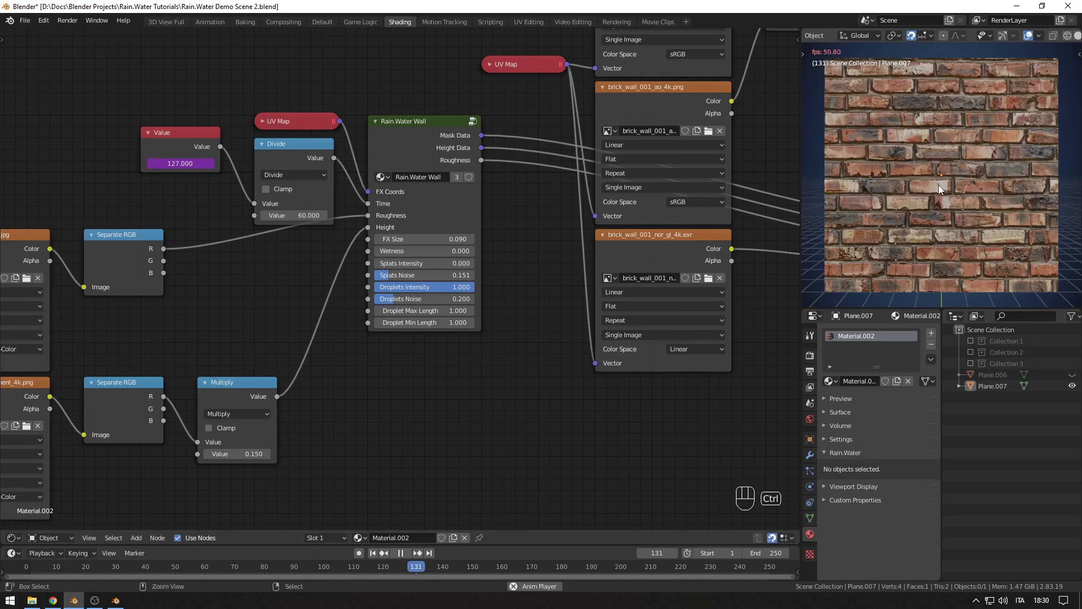
scroll(938, 185, up, 2)
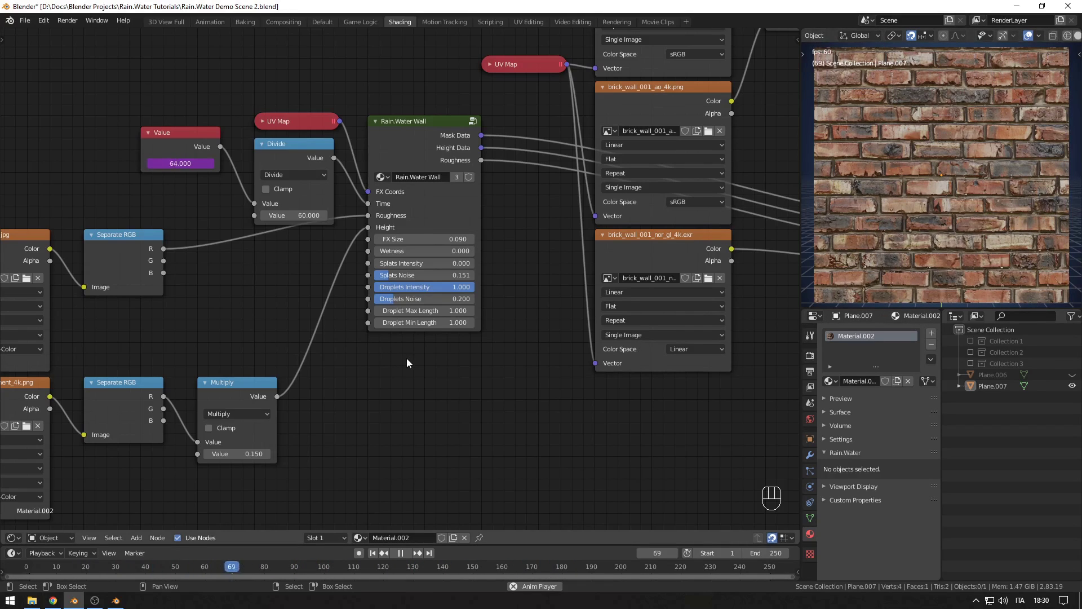
Step: Set Rain.Water Wall's Droplet Min Length to 0.500
click(420, 323)
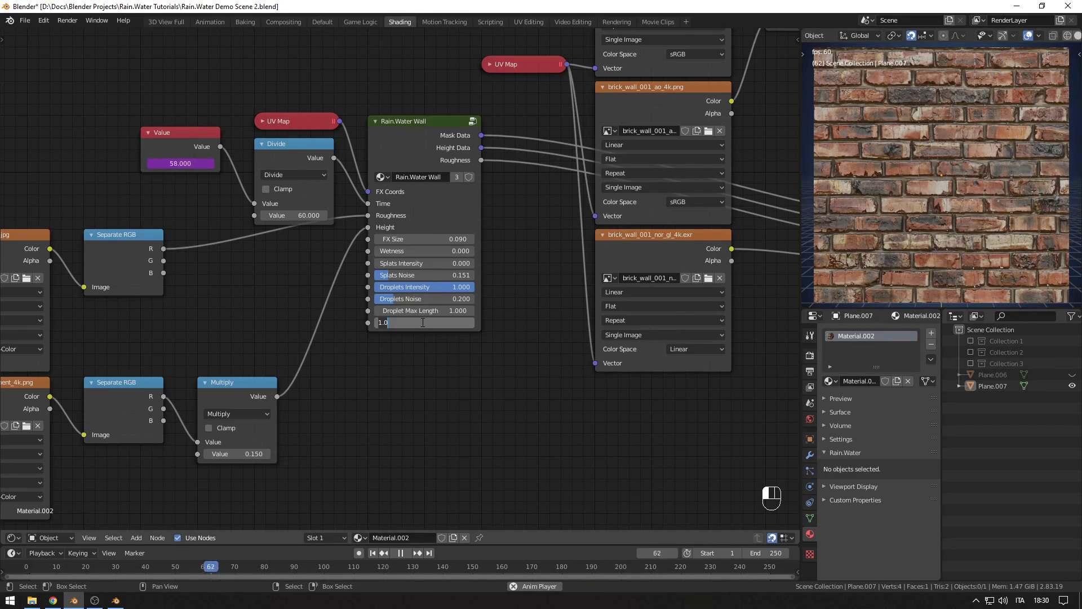
text(0.5)
key(Return)
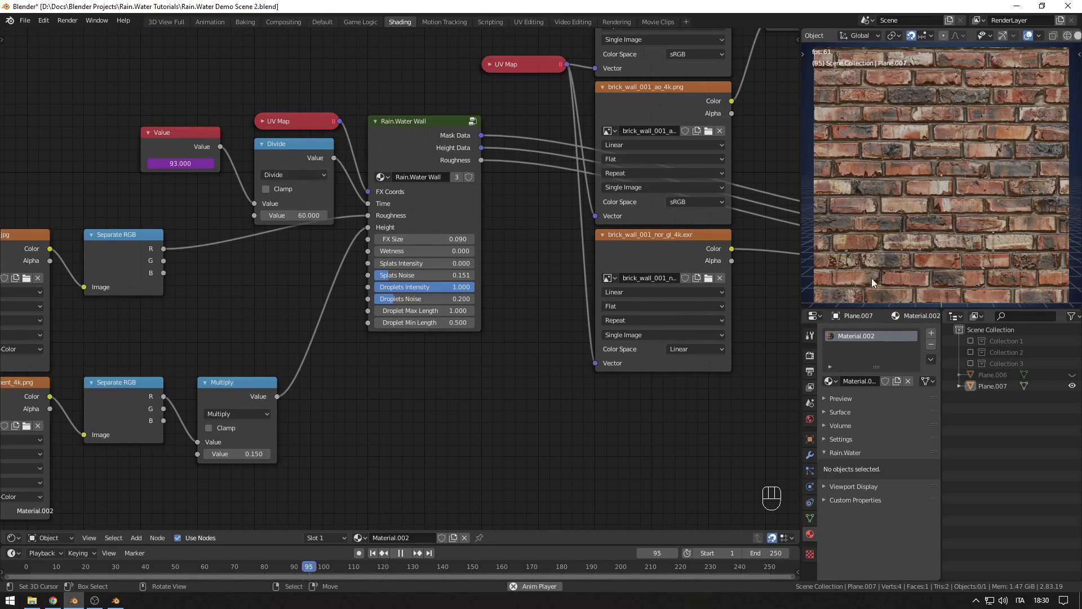
Step: Set Droplet Min Length to 0.072 and Droplet Max Length to 0.144, and examine the short droplets on the bricks
click(420, 323)
text(1/1)
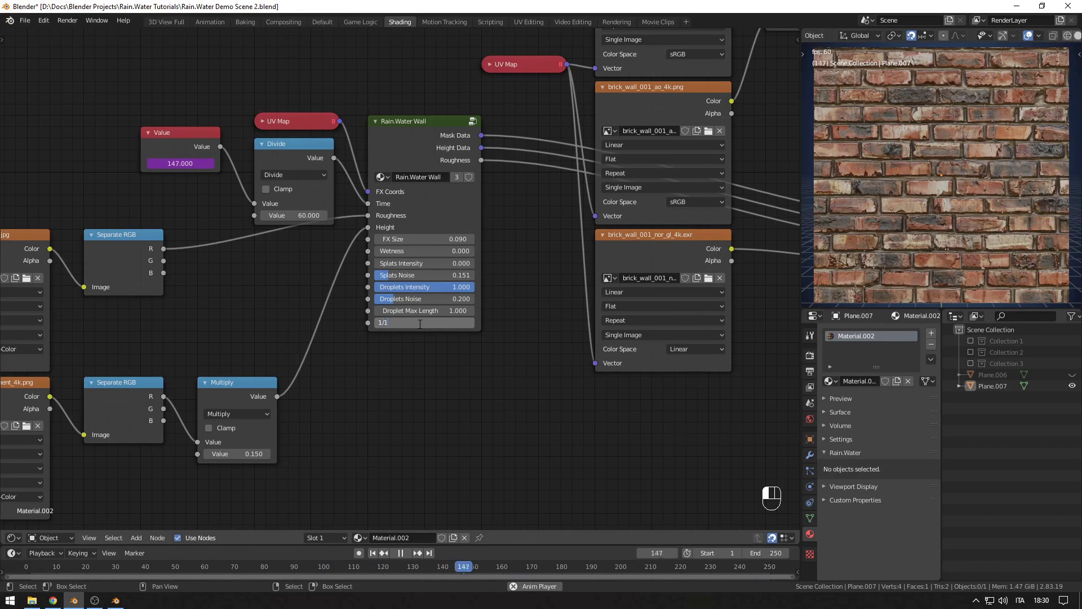
text(4)
key(Return)
click(420, 324)
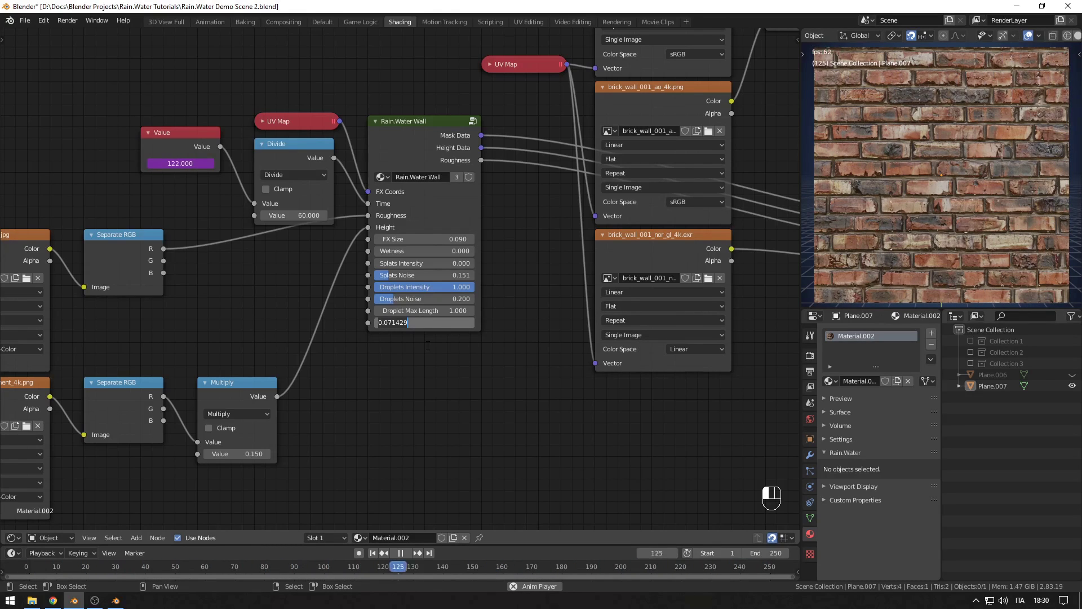
key(Return)
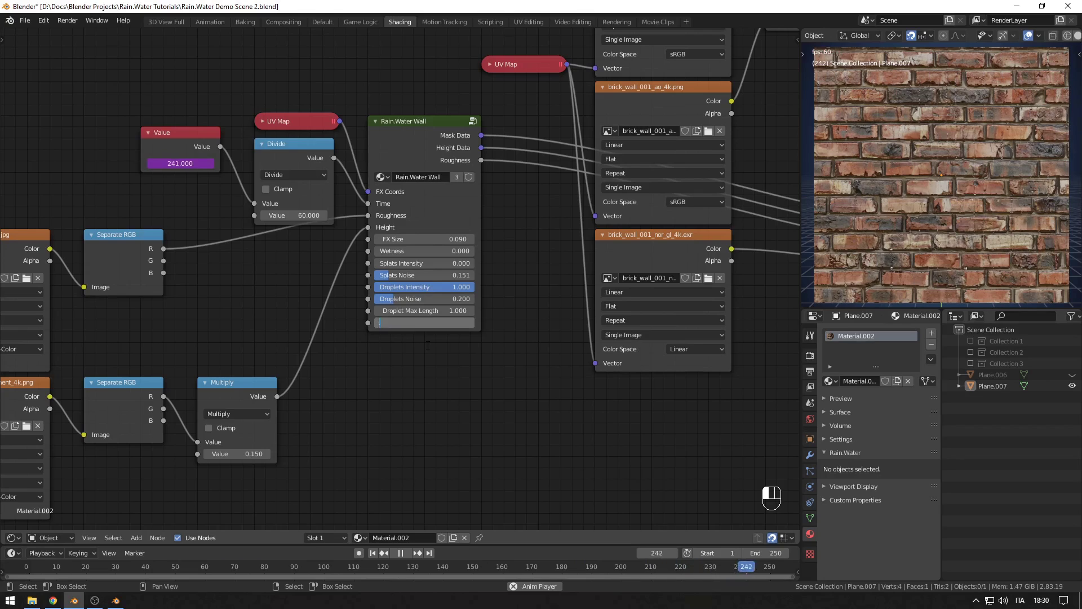
click(423, 311)
text(0.072)
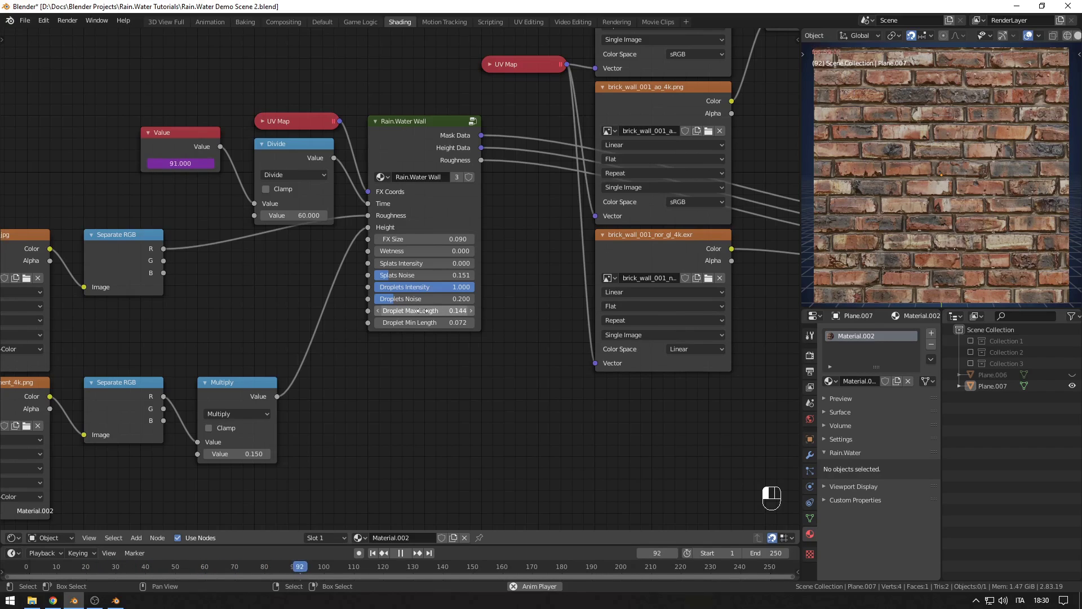
key(Return)
scroll(930, 225, up, 2)
scroll(929, 224, up, 2)
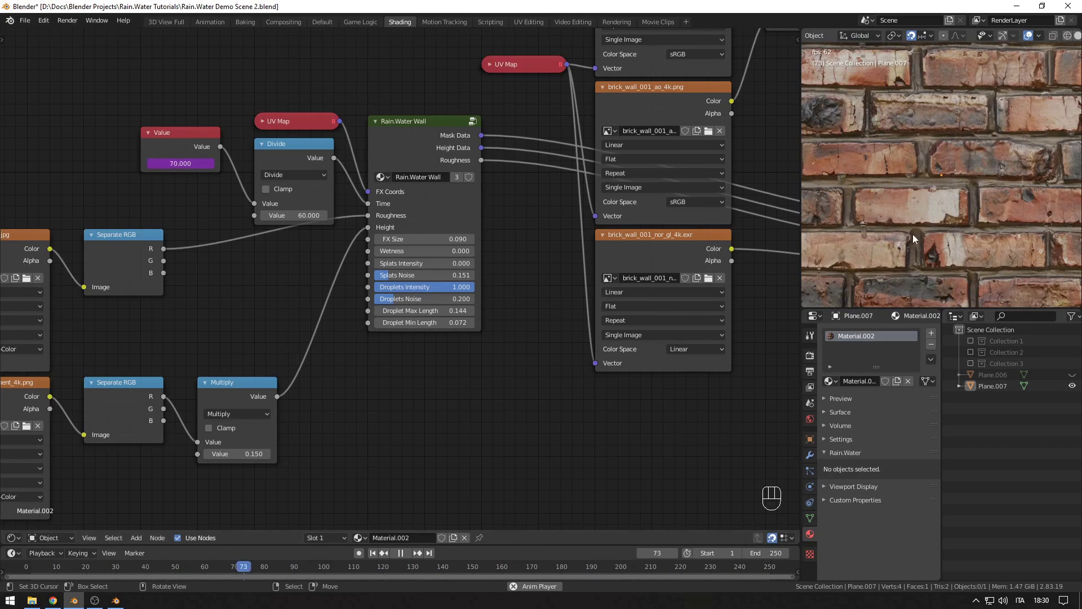
scroll(912, 235, down, 4)
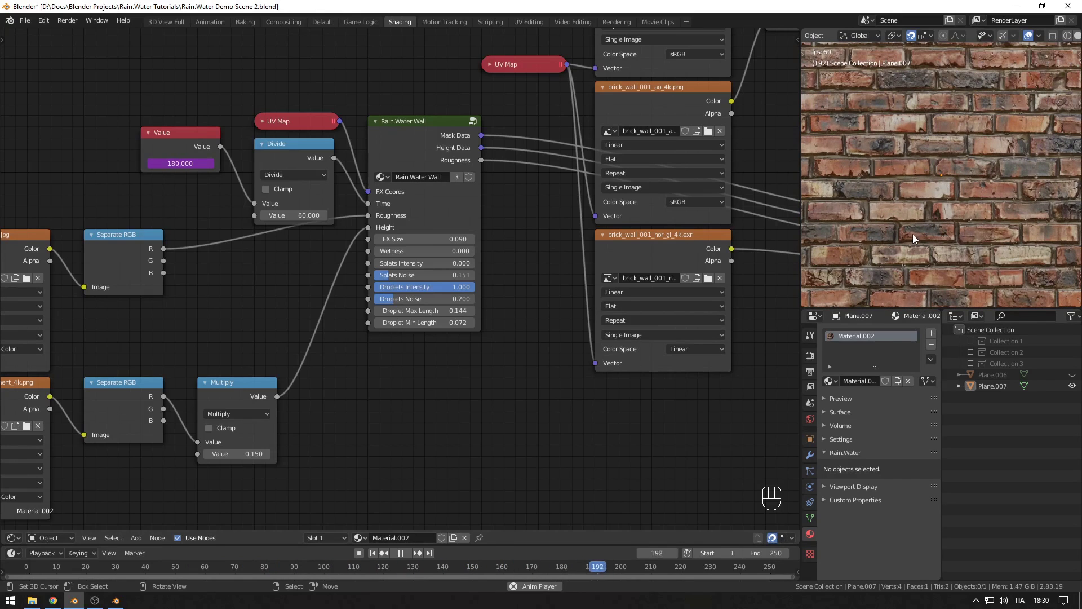
Step: Try Droplet Max Length at 0.300, then set it to 0.500
click(418, 310)
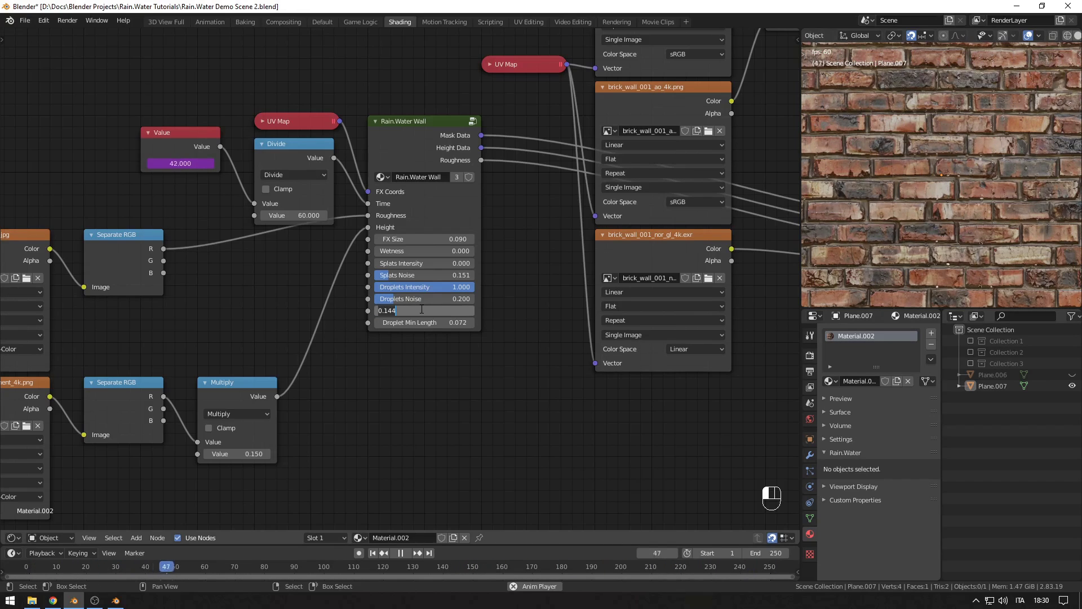
key(Return)
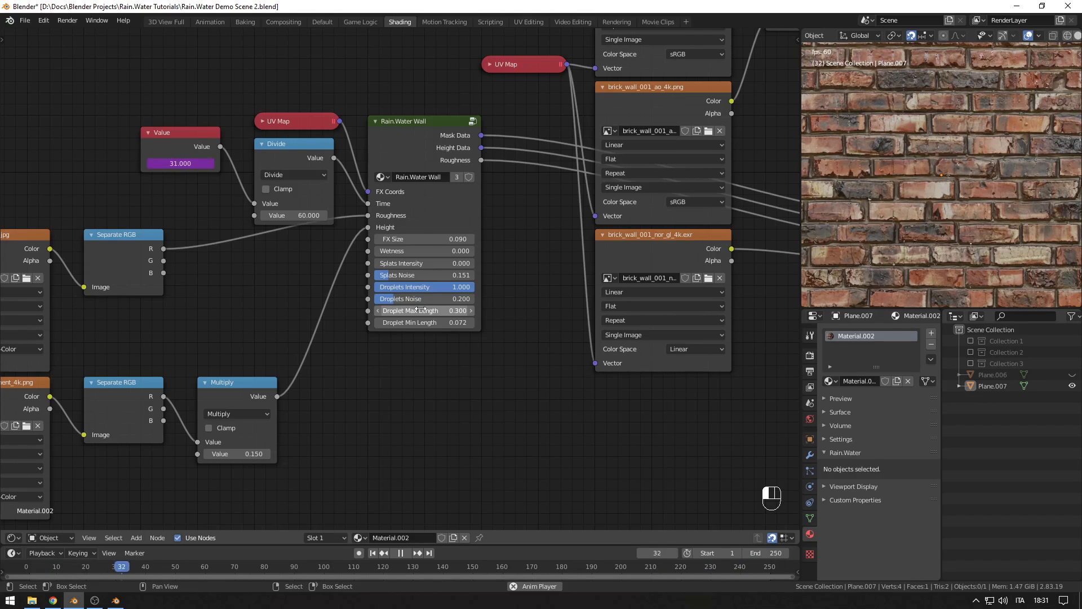
click(418, 309)
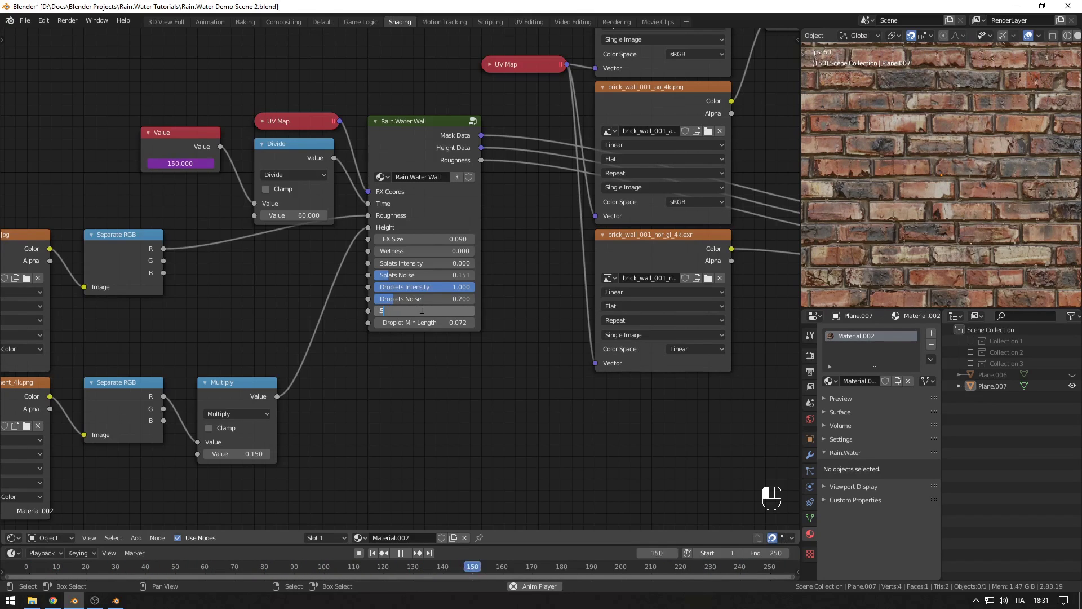
key(Return)
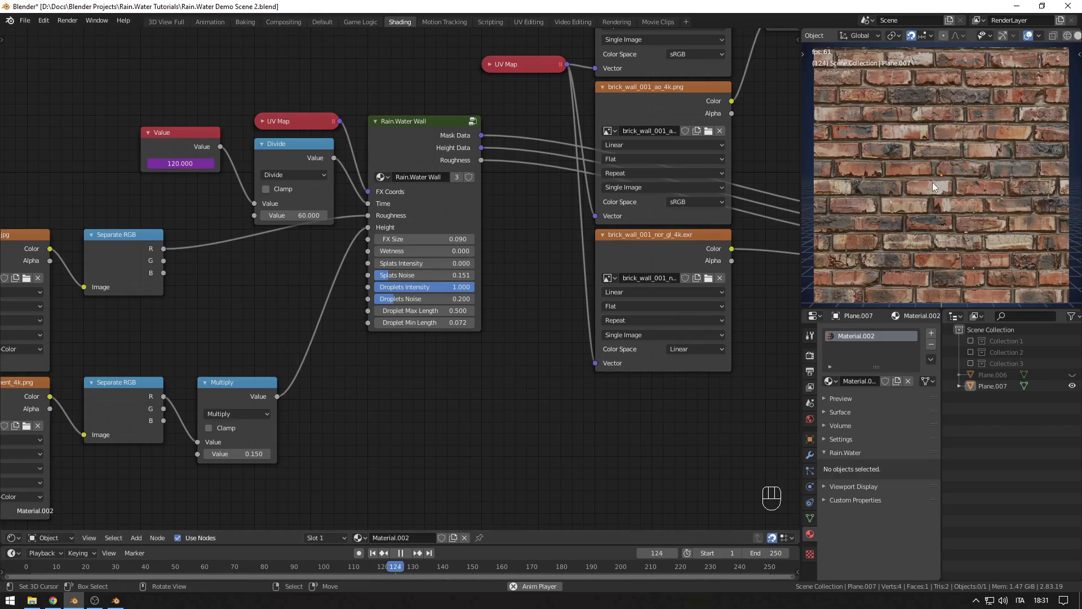
Step: Pause the animation and examine the complete brick wall node tree from the UV Map to the Material Output
key(Home)
key(alt+a)
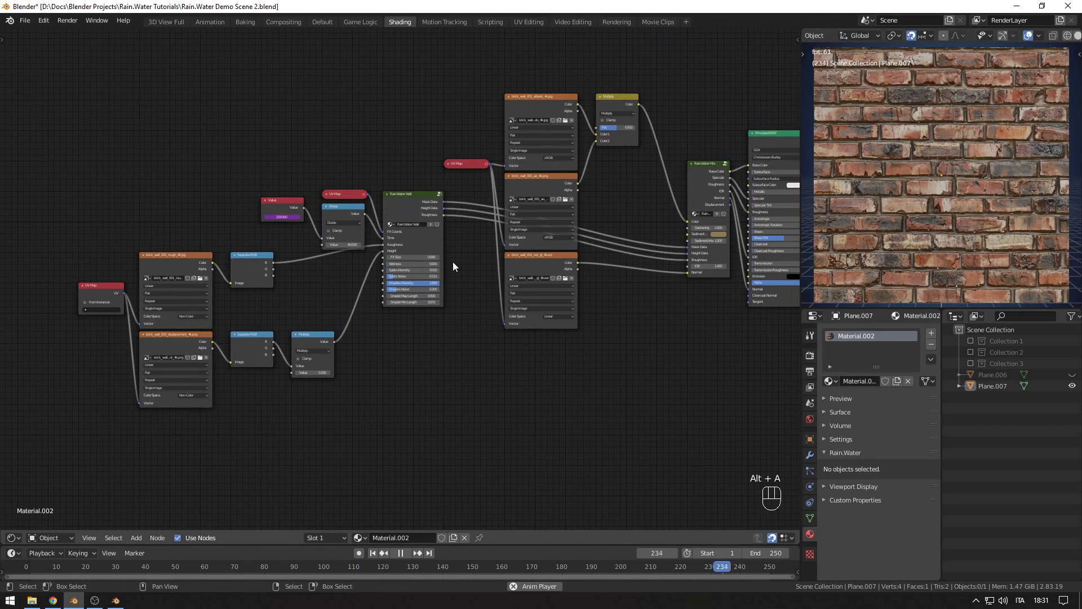
middle_drag(452, 261, 417, 296)
key(space)
scroll(516, 258, up, 2)
click(447, 205)
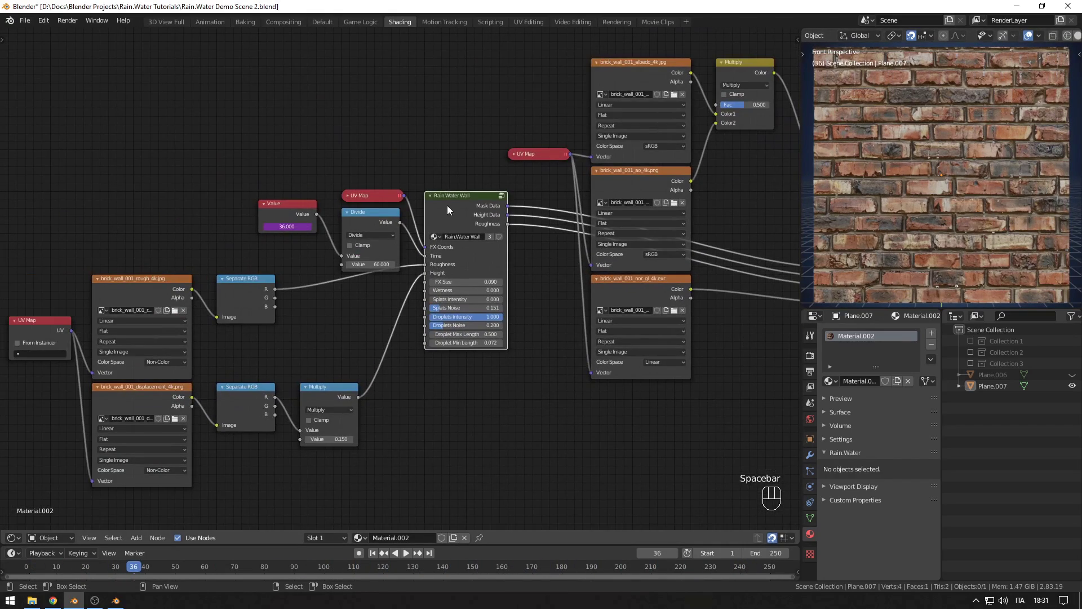
key(KP_Decimal)
scroll(414, 241, down, 3)
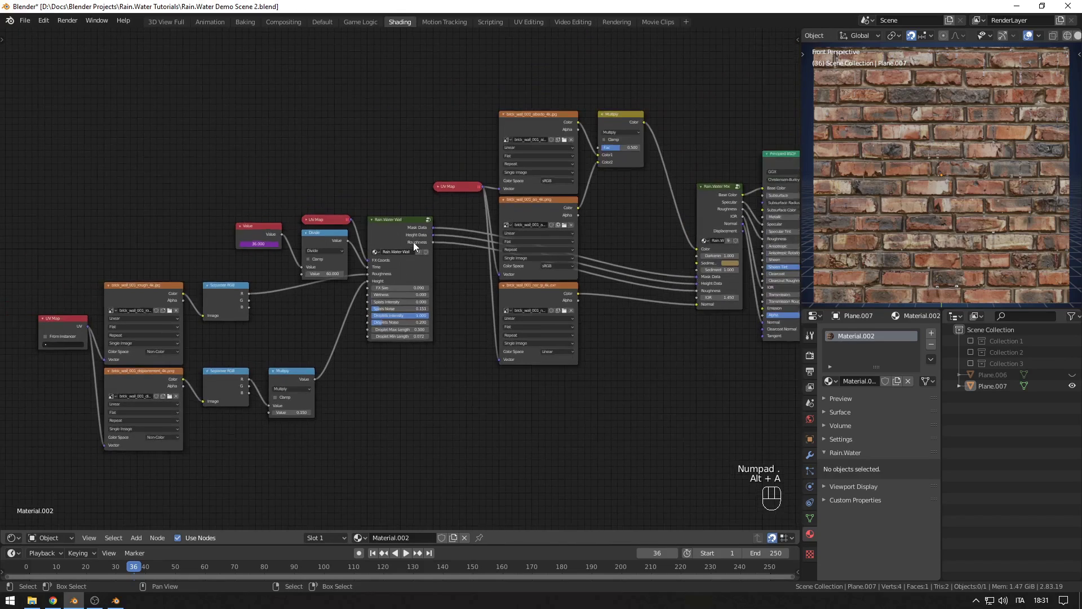
middle_drag(406, 224, 423, 232)
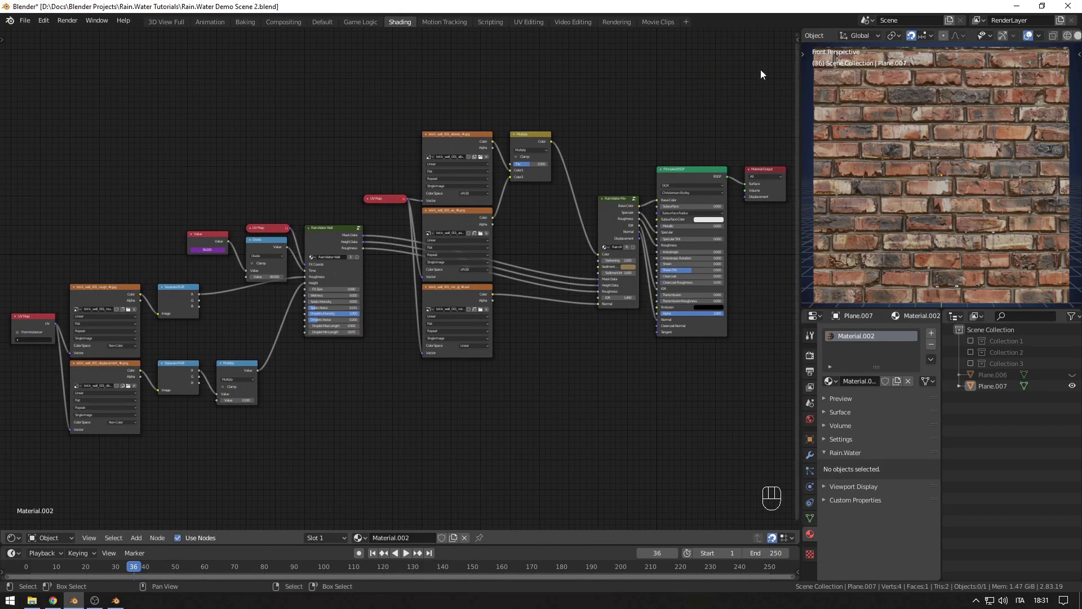
drag(760, 70, 4, 504)
key(KP_Decimal)
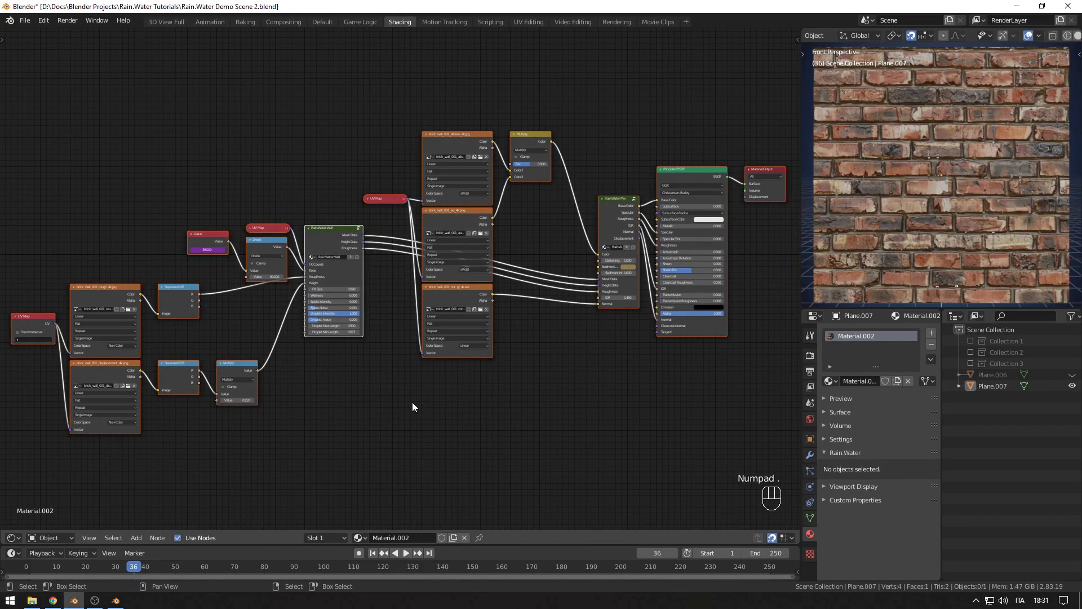
key(alt+a)
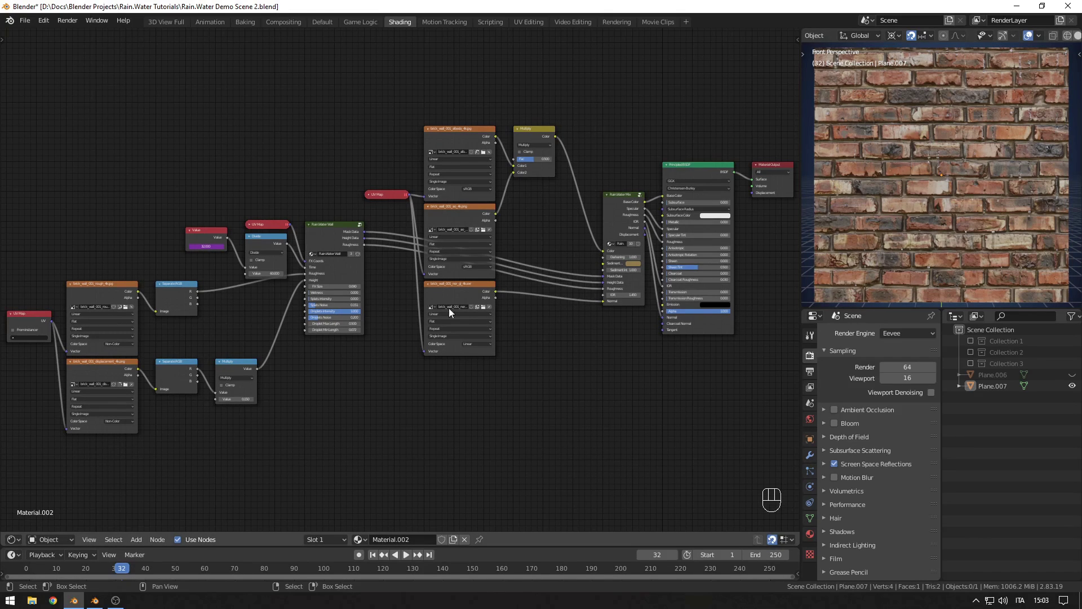
Step: Show the viewport in solid shading and switch to the Default workspace with an angled view of the wall plane
key(z)
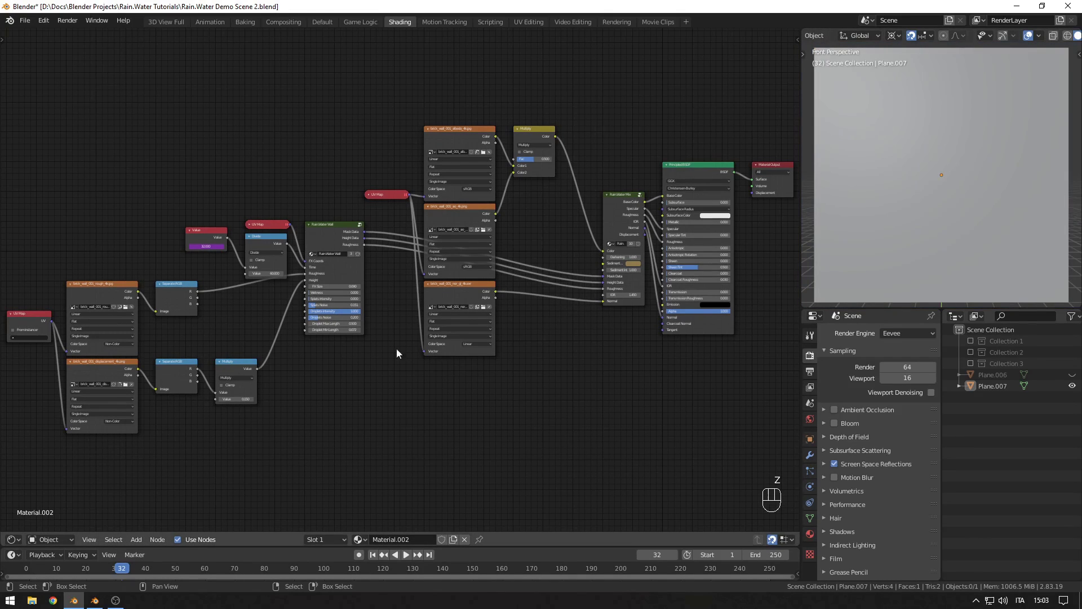
click(327, 20)
mouse_move(414, 237)
middle_down()
mouse_move(427, 249)
mouse_move(417, 280)
mouse_move(446, 280)
middle_up()
scroll(417, 280, down, 2)
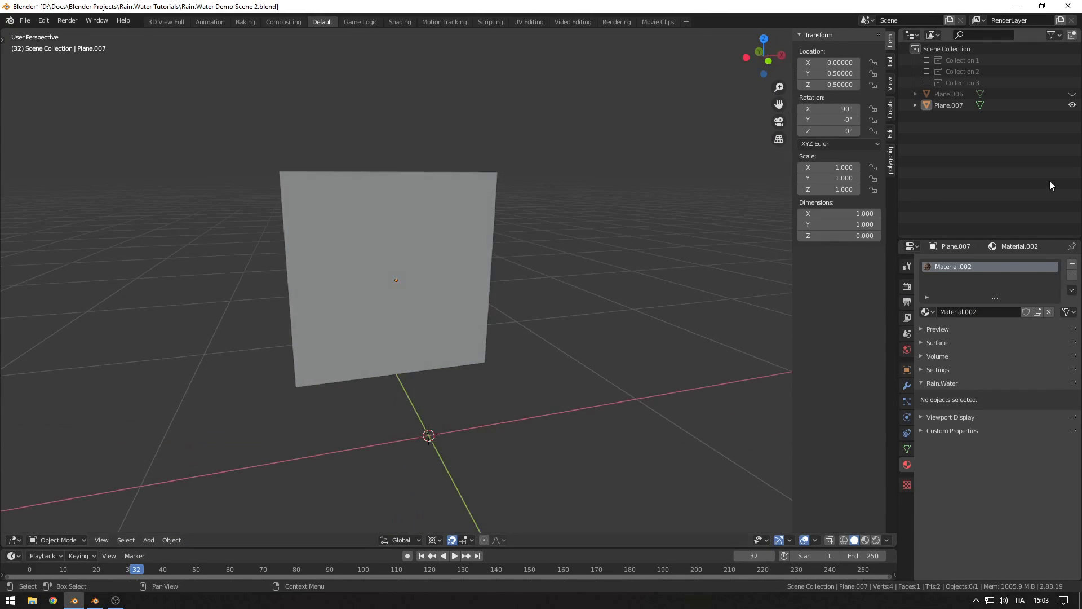
Step: Unhide Plane.006, move both planes into a new collection named Collection 4, and exclude that collection from the view layer
click(1072, 94)
key(a)
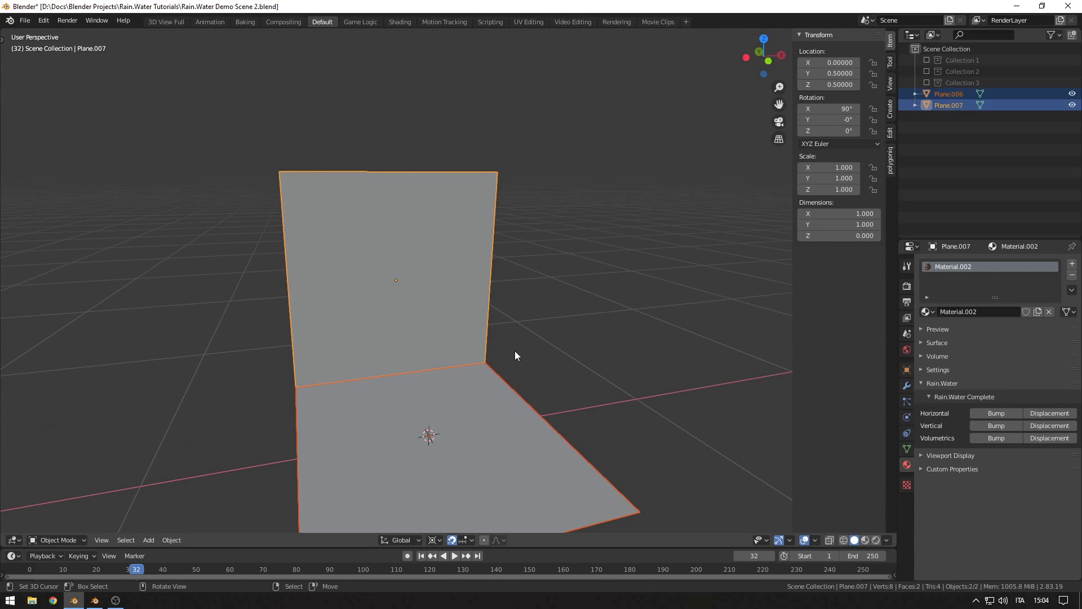
key(m)
key(n)
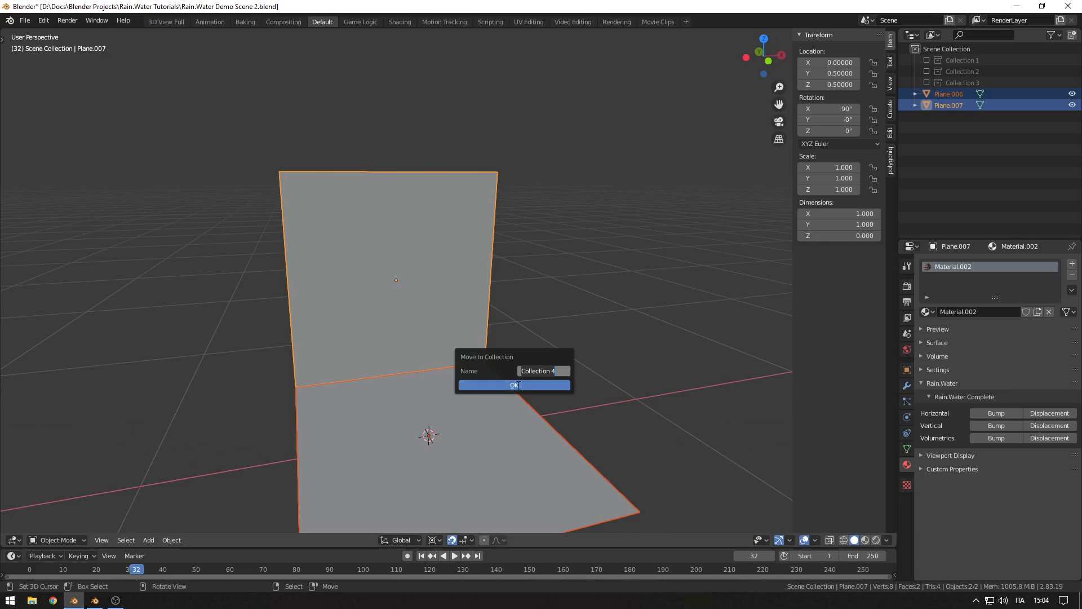
click(518, 386)
click(926, 94)
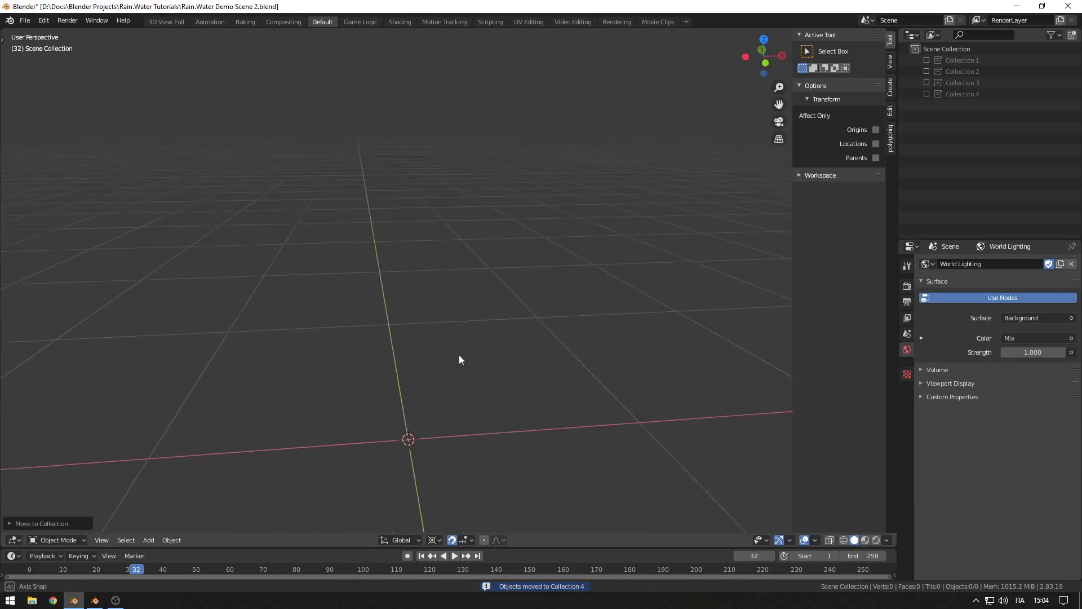
Step: Add a mesh cube to the scene at the 3D cursor and view it from the front
middle_drag(459, 359, 478, 312)
key(shift+a)
mouse_move(475, 310)
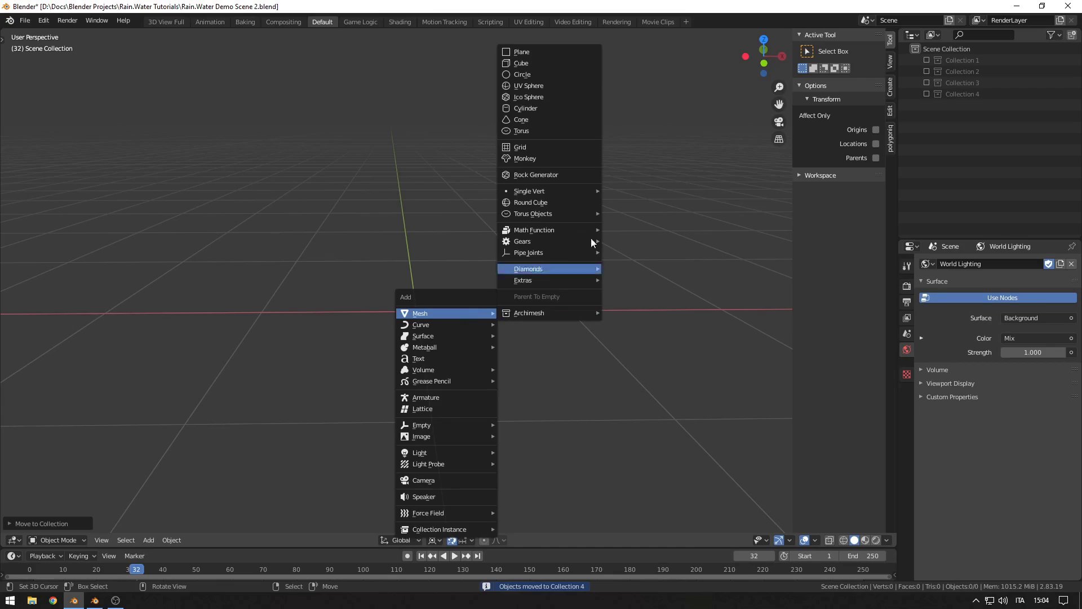
click(549, 63)
scroll(455, 300, down, 3)
key(KP_1)
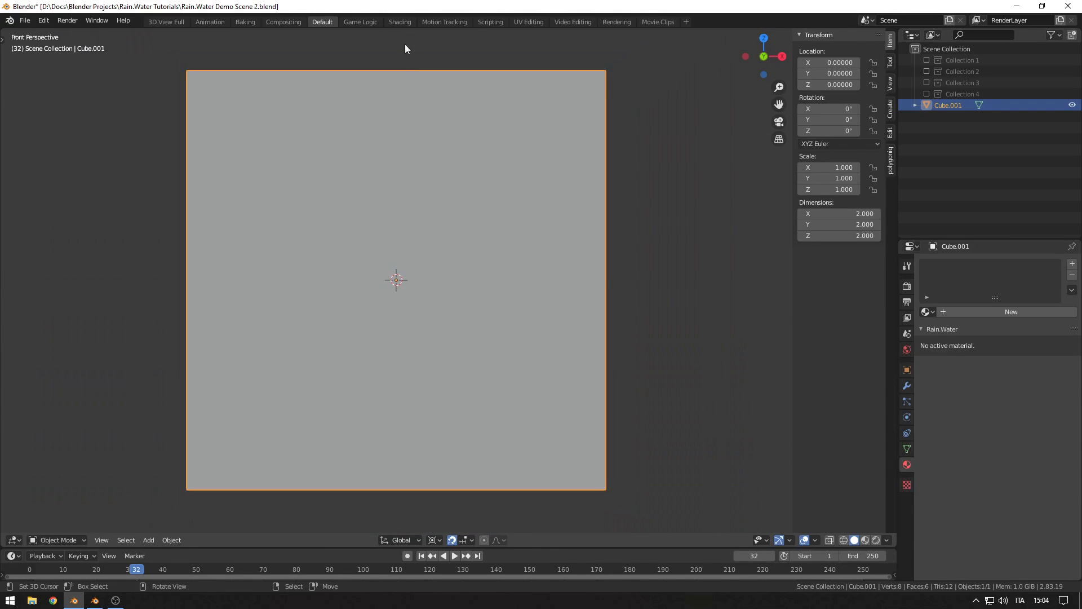
Step: Switch to the Shading workspace and give the cube a new material named Volumetric Rain
click(400, 21)
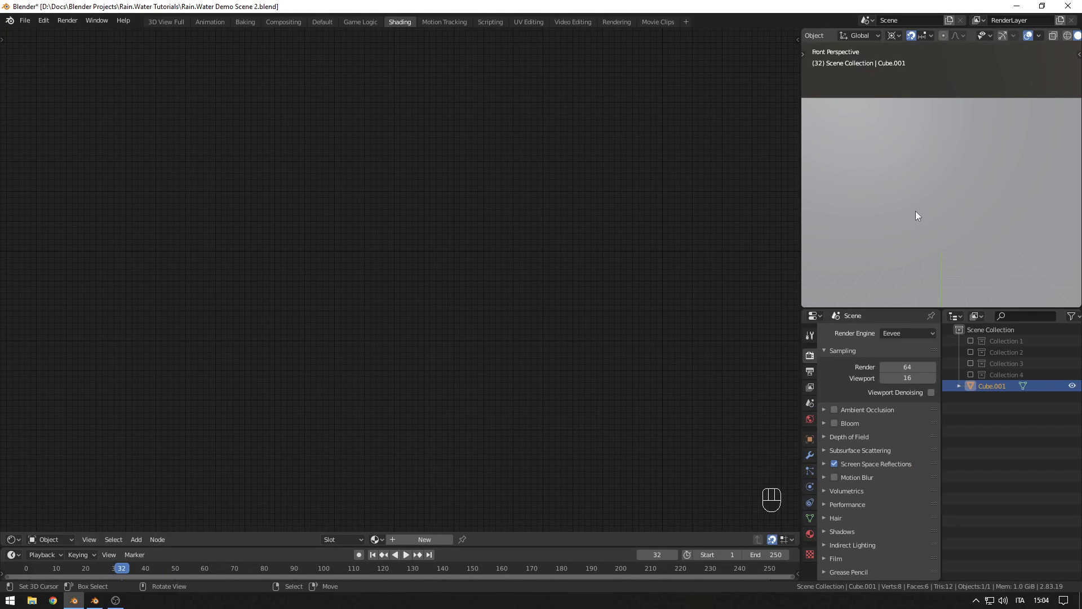
scroll(915, 210, down, 2)
right_click(927, 181)
scroll(924, 187, down, 3)
click(874, 381)
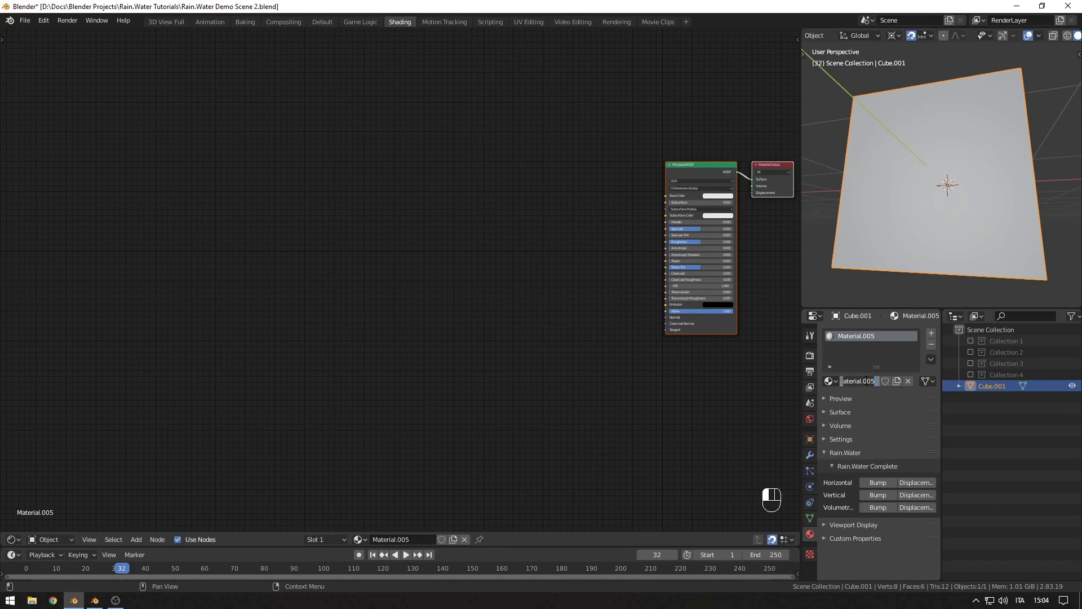
text(Vo)
text(lumetric Rain)
key(Return)
Step: Add the Rain.Water Volumetrics node group to the material and widen it so its parameter names are readable
key(shift+a)
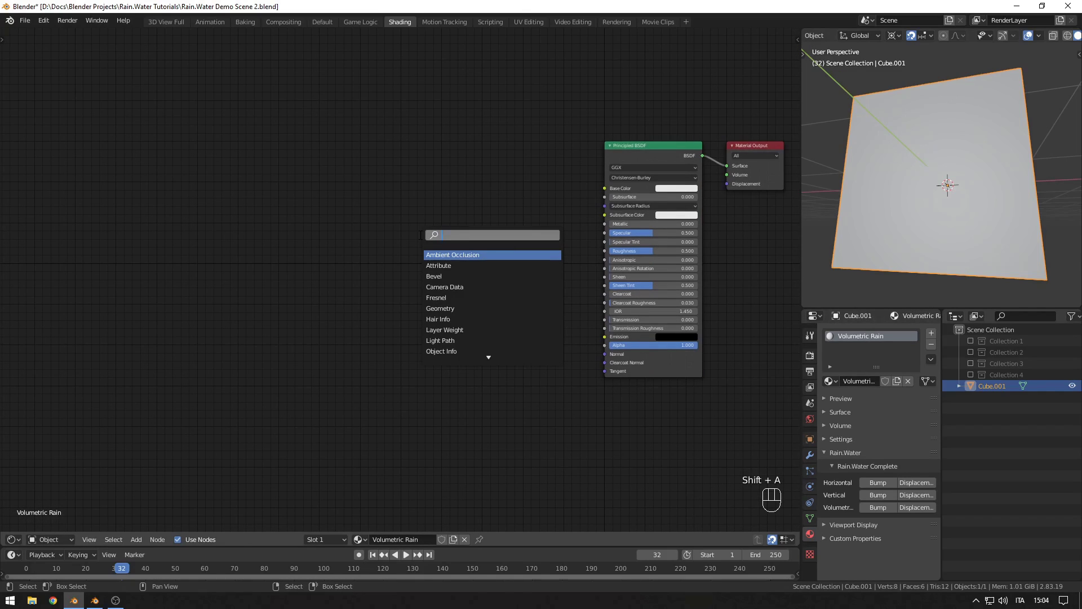
text(rain)
key(Down)
key(Down)
key(Return)
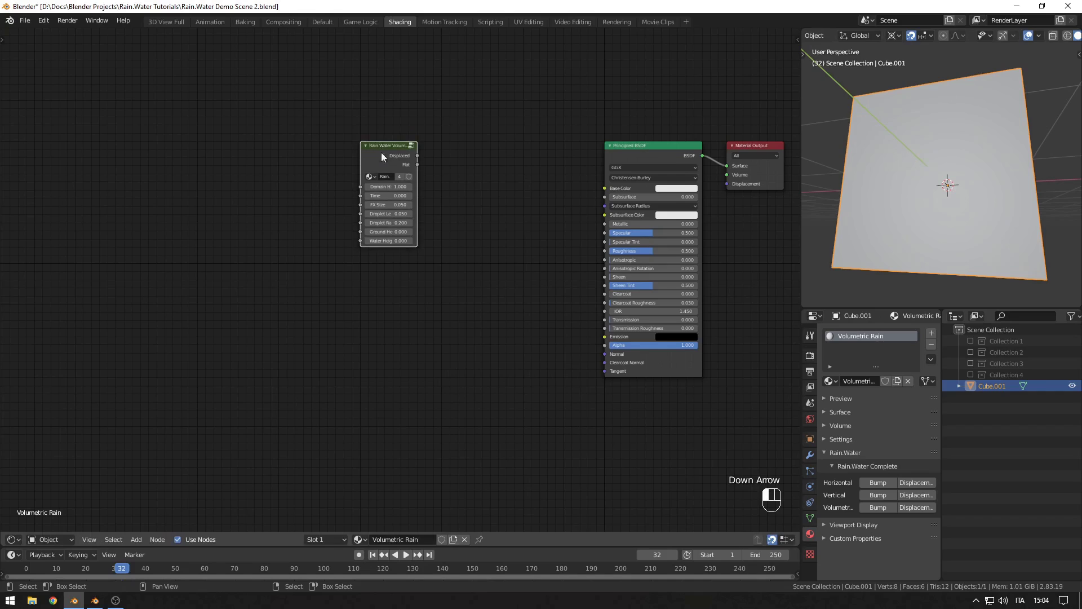
click(381, 152)
scroll(360, 248, up, 1)
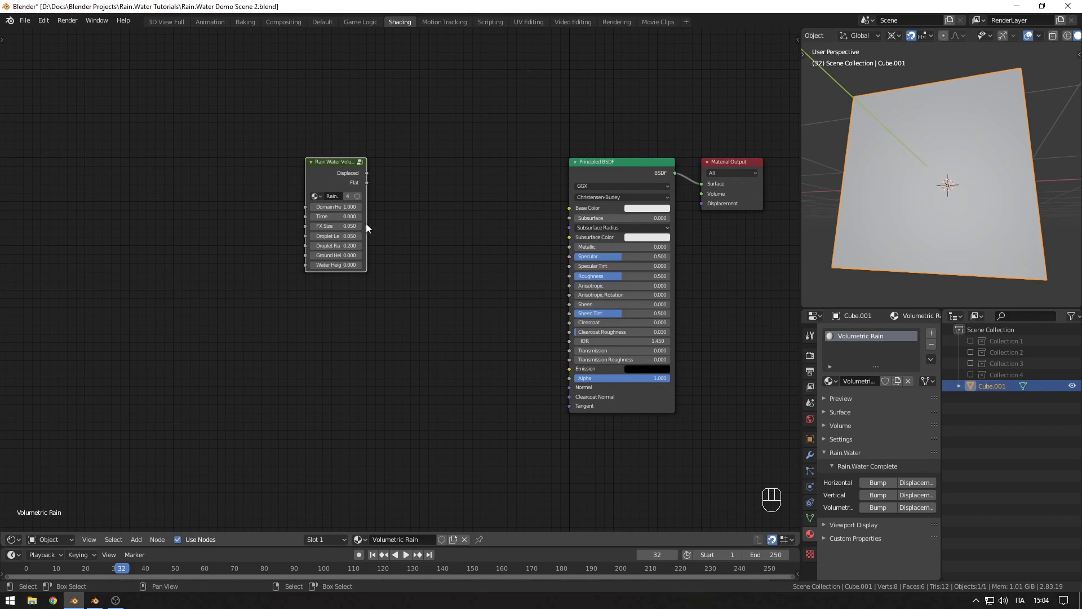
drag(366, 223, 395, 259)
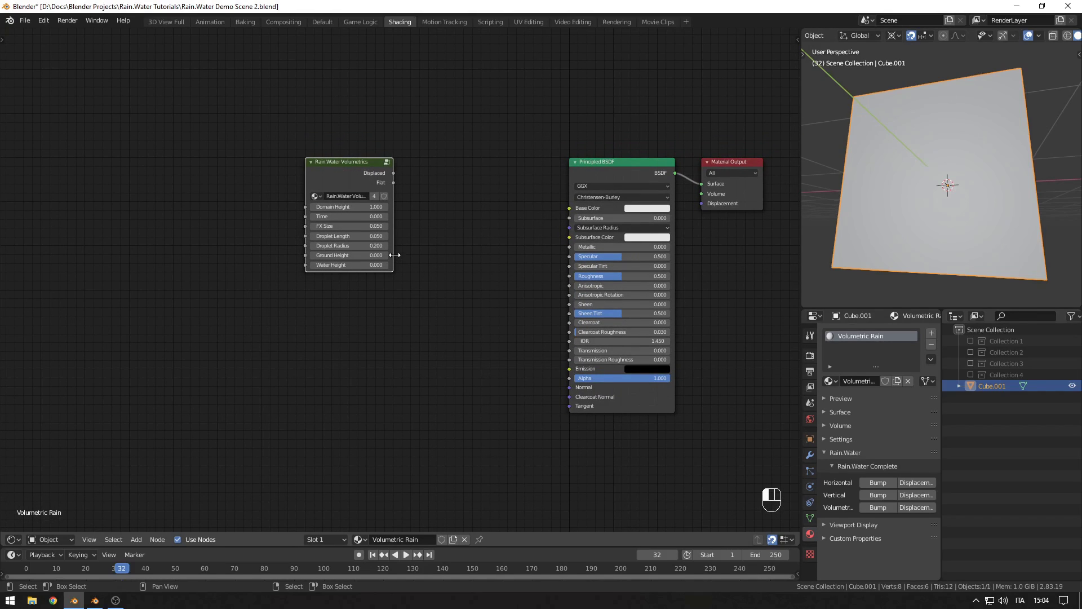
scroll(404, 247, up, 2)
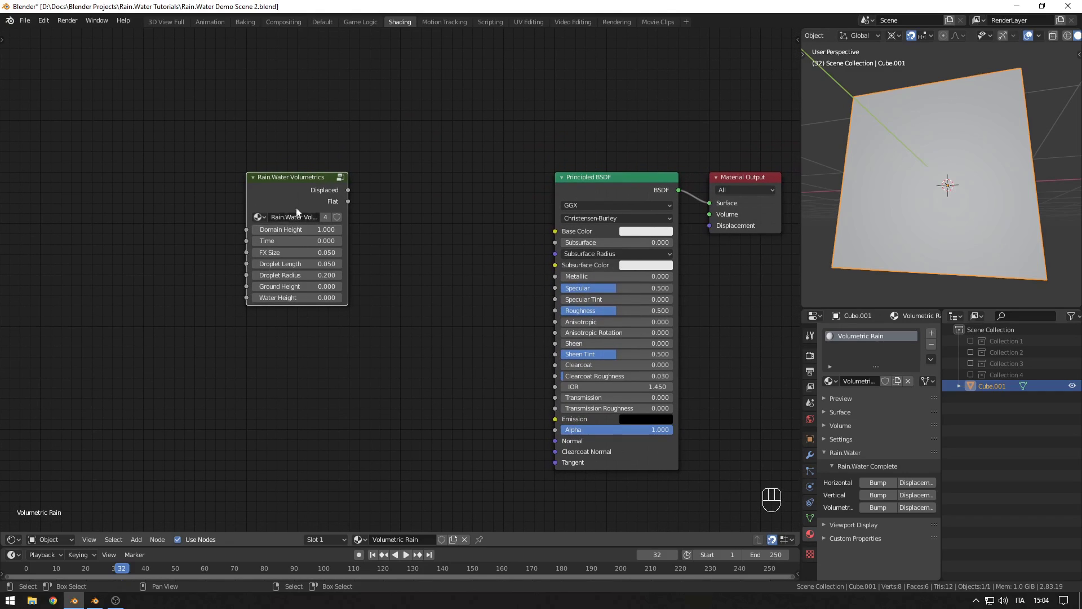
key(alt+q)
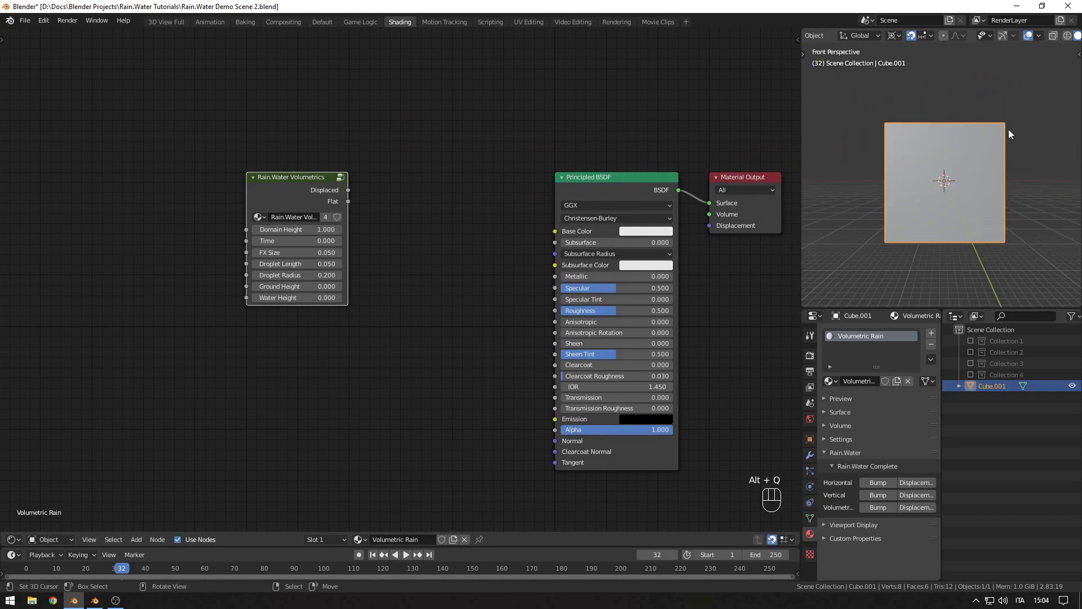
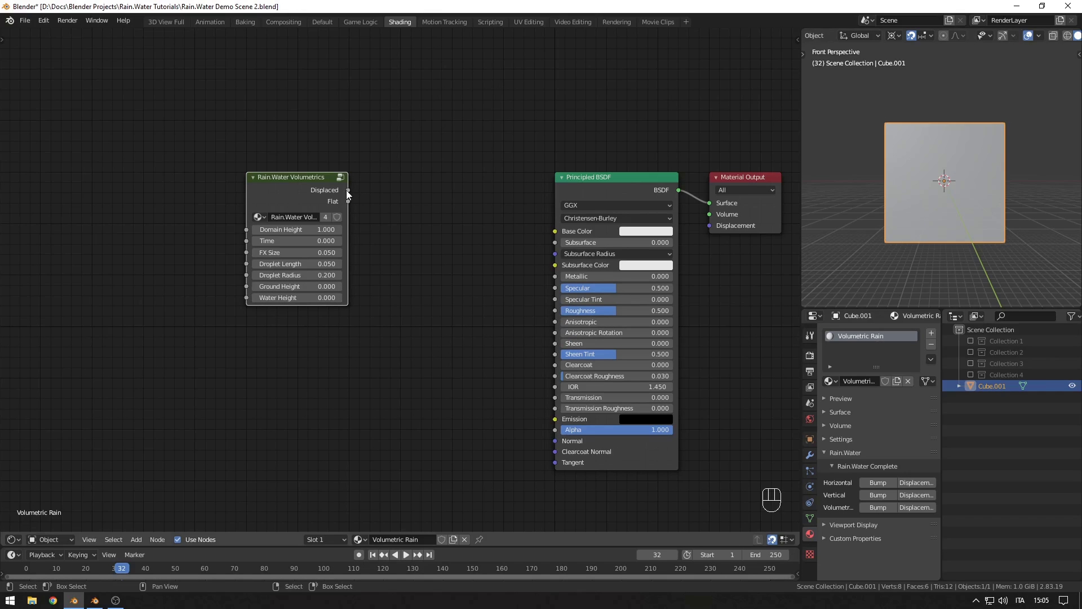
drag(348, 190, 505, 112)
drag(348, 201, 472, 328)
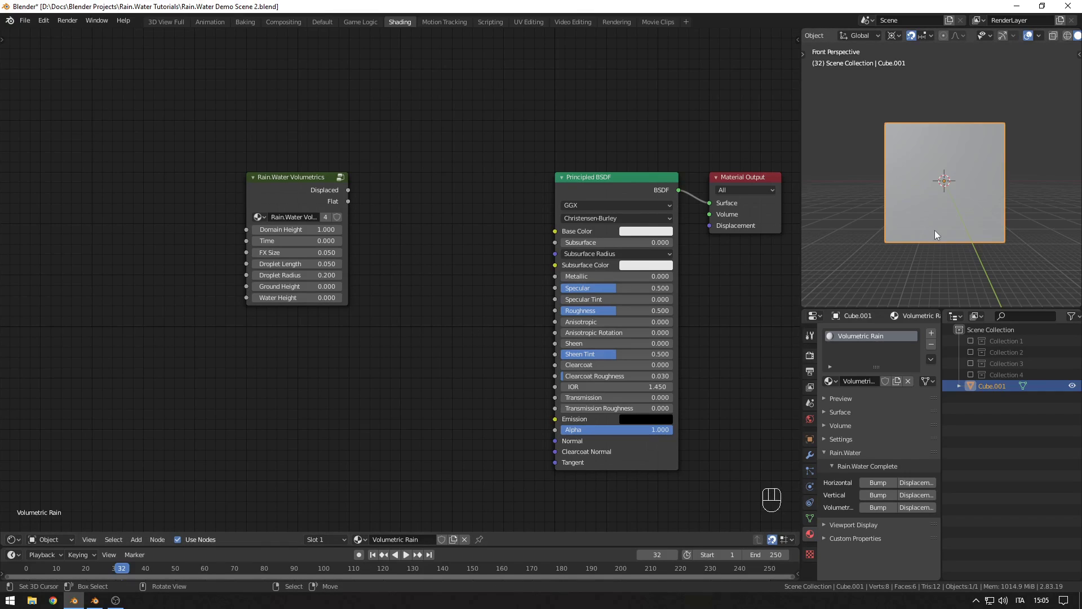
Step: Check the cube's dimensions and set the Domain Height of the Rain.Water Volumetrics node to 2
key(n)
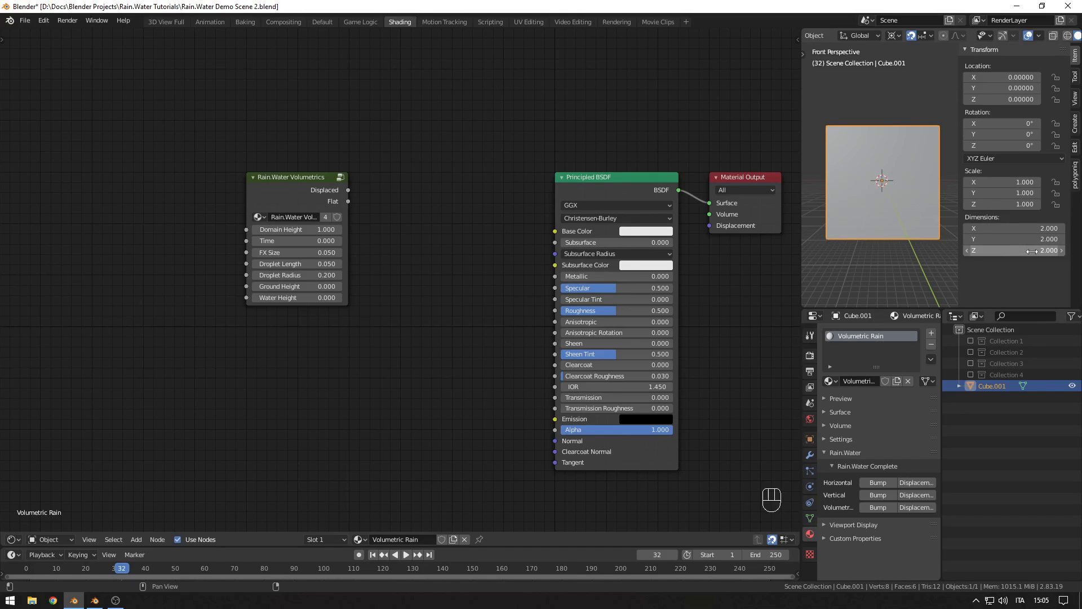
key(n)
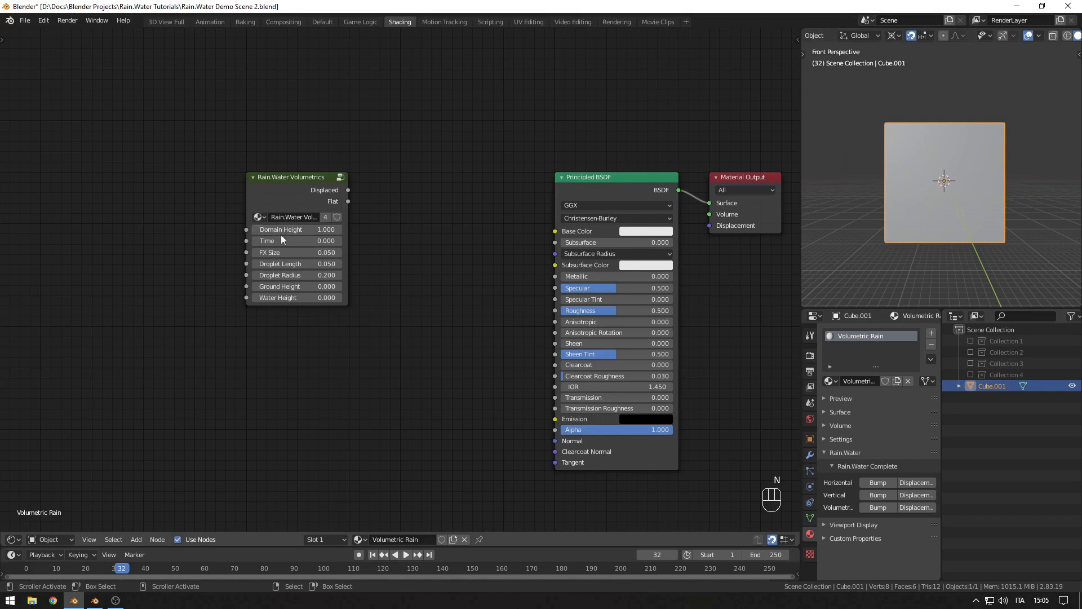
click(296, 230)
text(2)
key(Return)
middle_drag(386, 258, 416, 261)
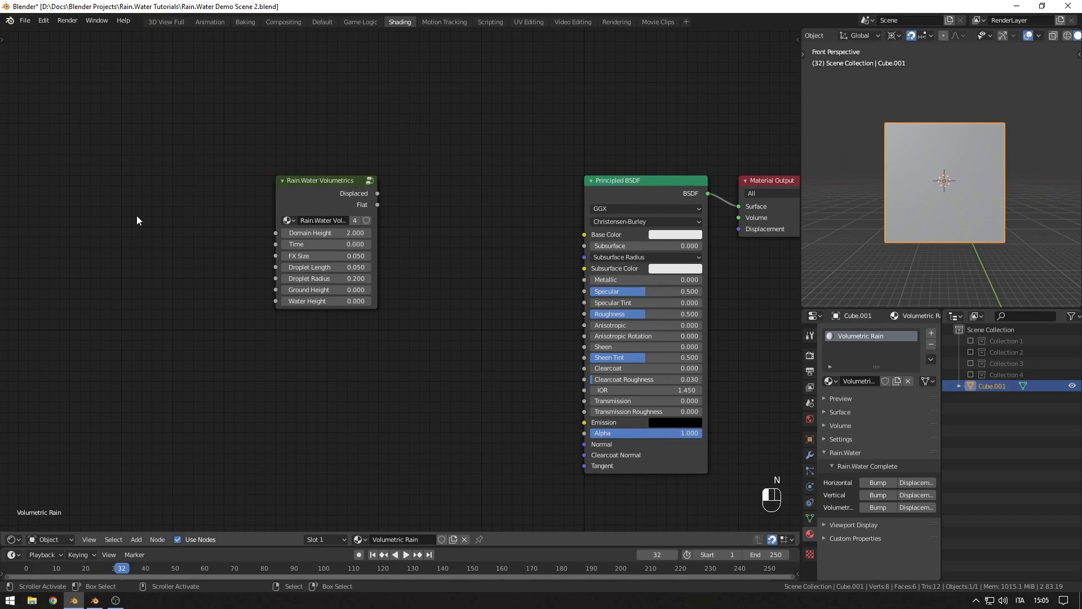
Step: Add a Value node before the Rain.Water Volumetrics node and drive its value with #frame
key(shift+a)
mouse_move(105, 224)
click(163, 432)
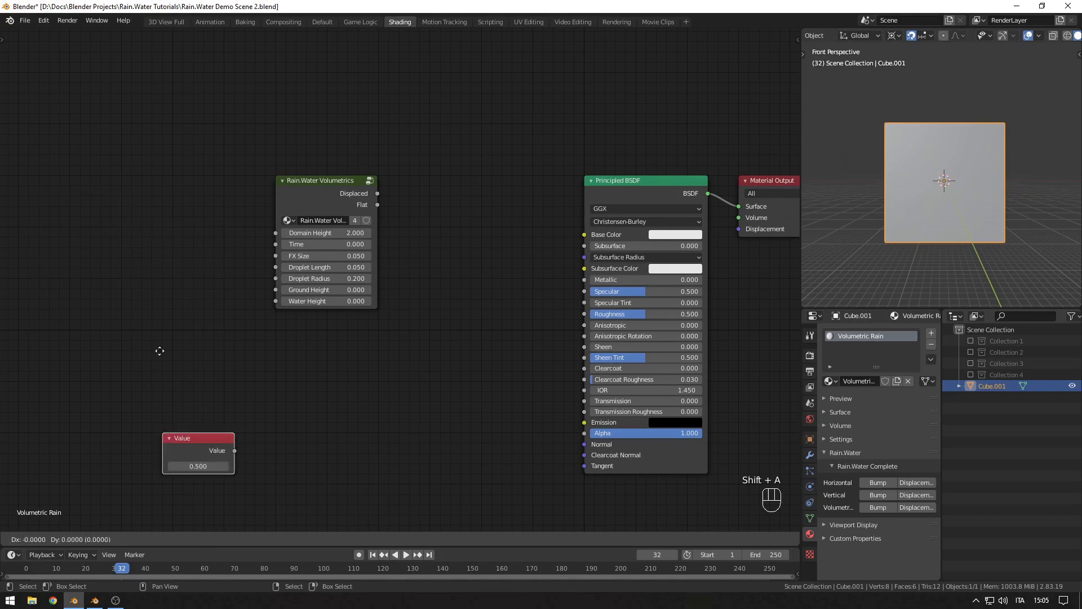
click(97, 188)
click(105, 209)
text(0.0)
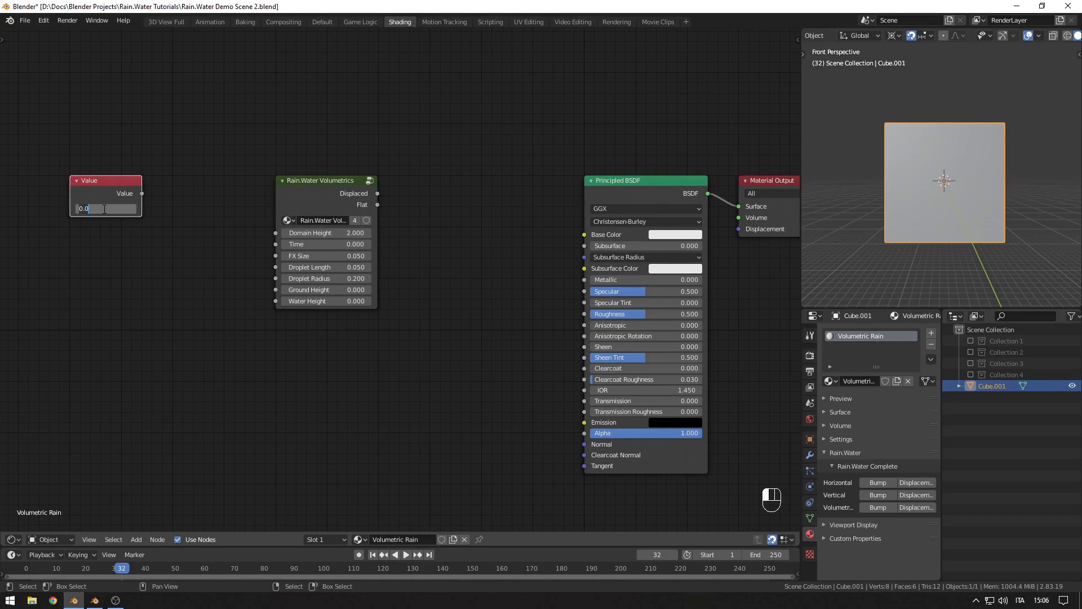
key(ctrl+a)
text(#frame)
key(Return)
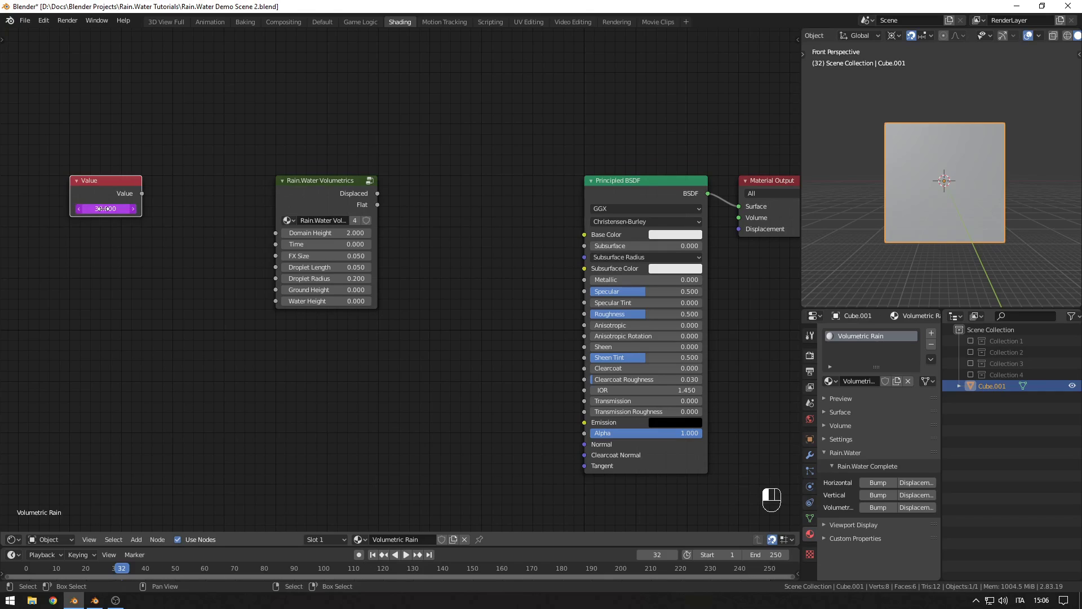
Step: Divide the frame value by 60 with a Math node and connect the result to the Time input of Rain.Water Volumetrics
key(shift+a)
mouse_move(134, 317)
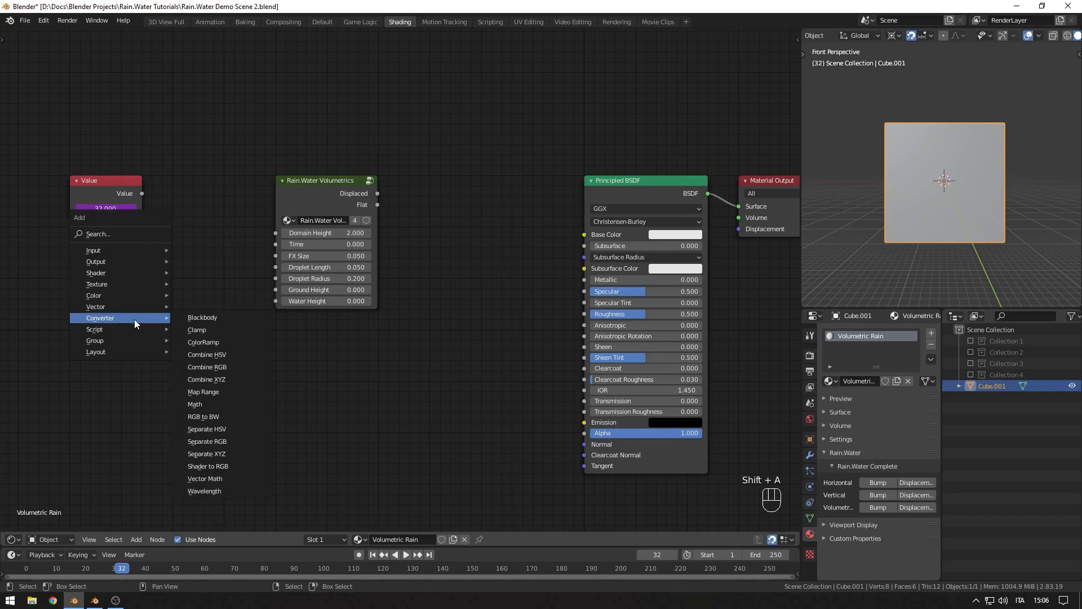
click(174, 294)
click(150, 141)
drag(142, 193, 197, 244)
click(203, 247)
text(6)
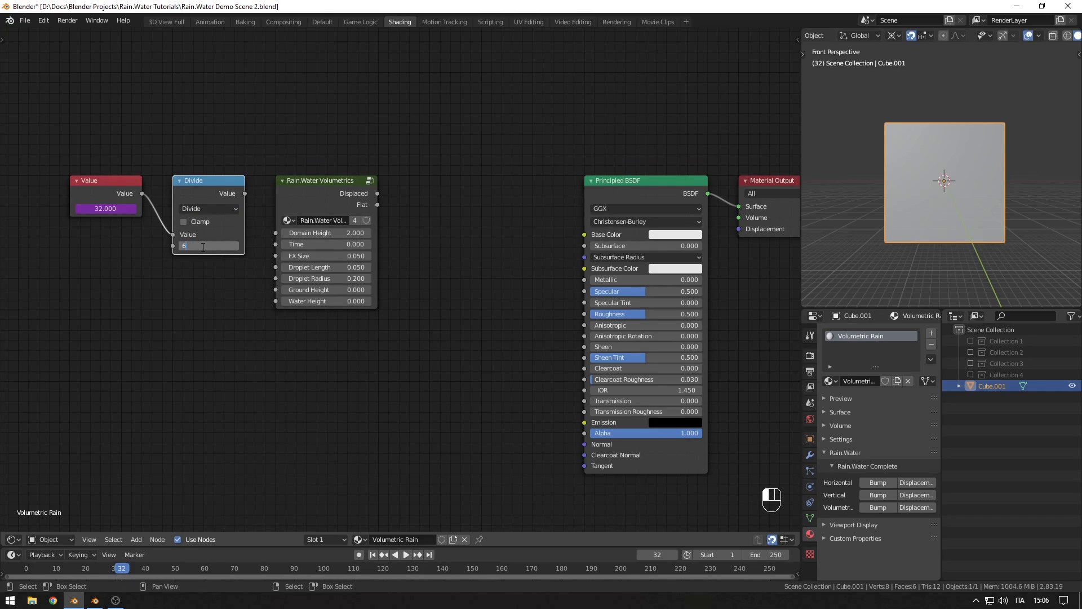
text(0)
key(Return)
drag(245, 193, 247, 210)
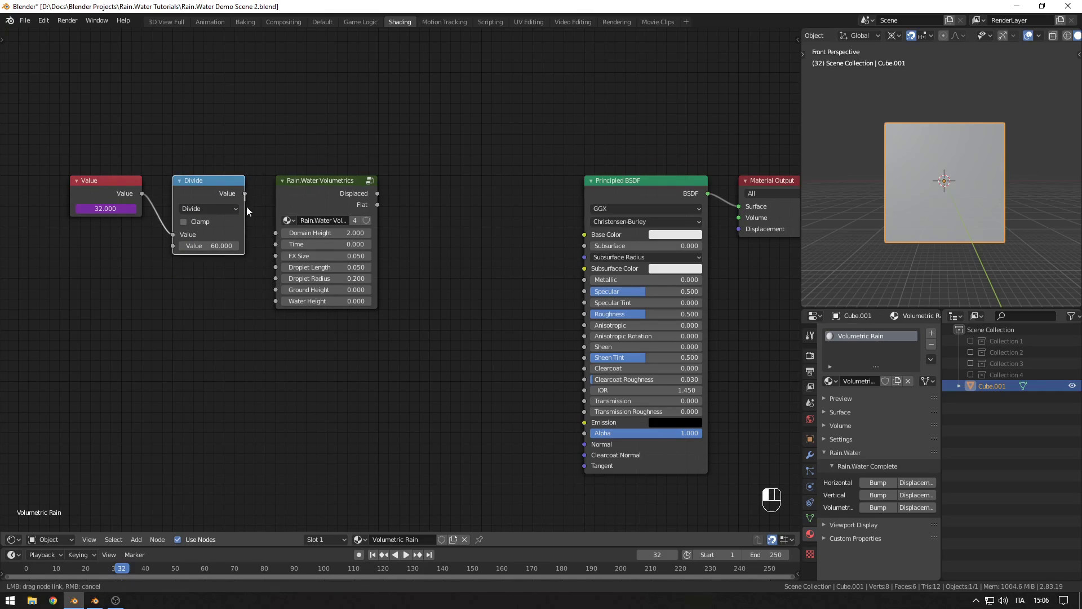
drag(280, 242, 275, 244)
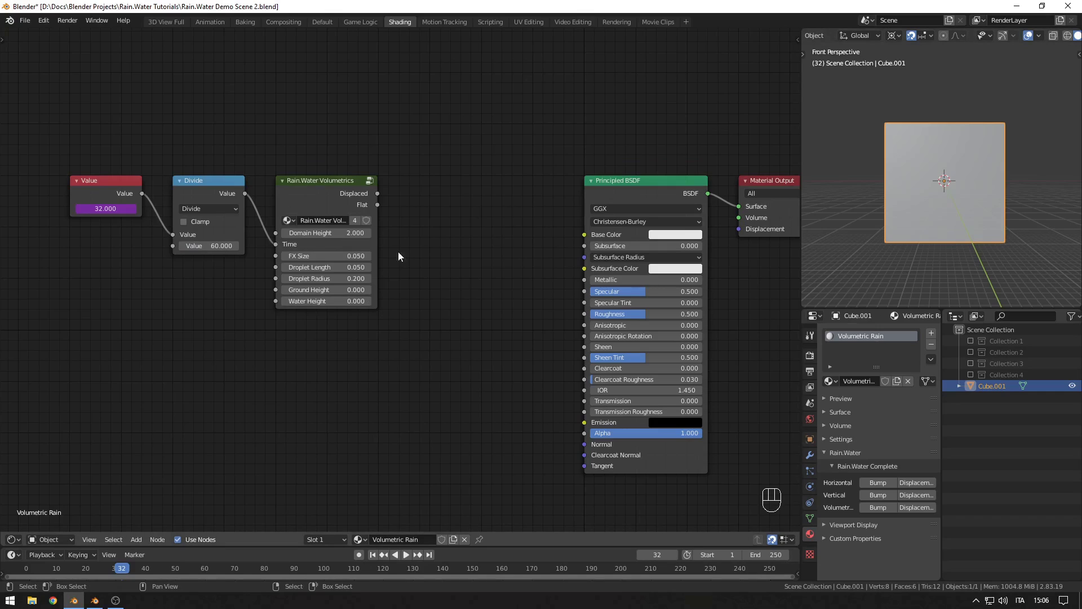
Step: Set the FX Size of the Rain.Water Volumetrics node to 0.1
click(324, 255)
text(0.1)
key(Return)
middle_drag(410, 215, 381, 223)
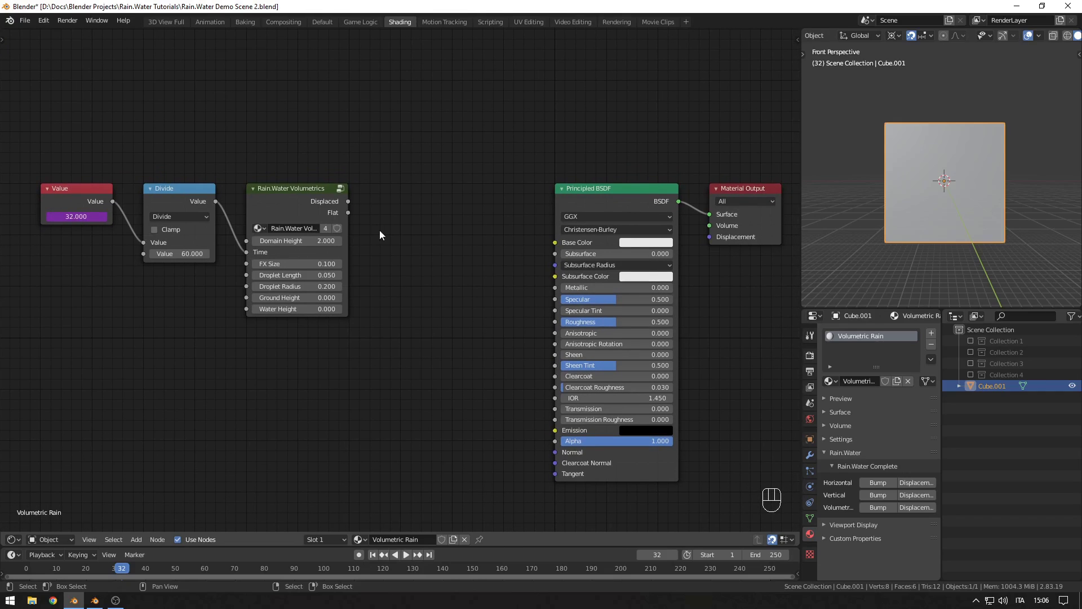
click(345, 210)
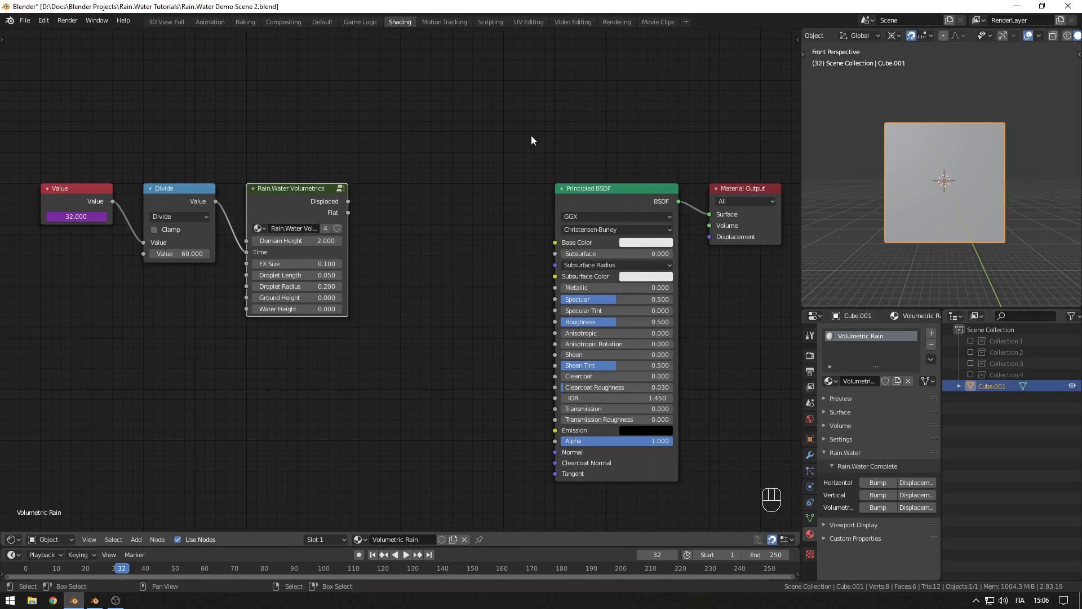
Step: Replace the Principled BSDF with a Principled Volume shader connected to the Volume input of the Material Output
click(596, 198)
key(x)
key(shift+a)
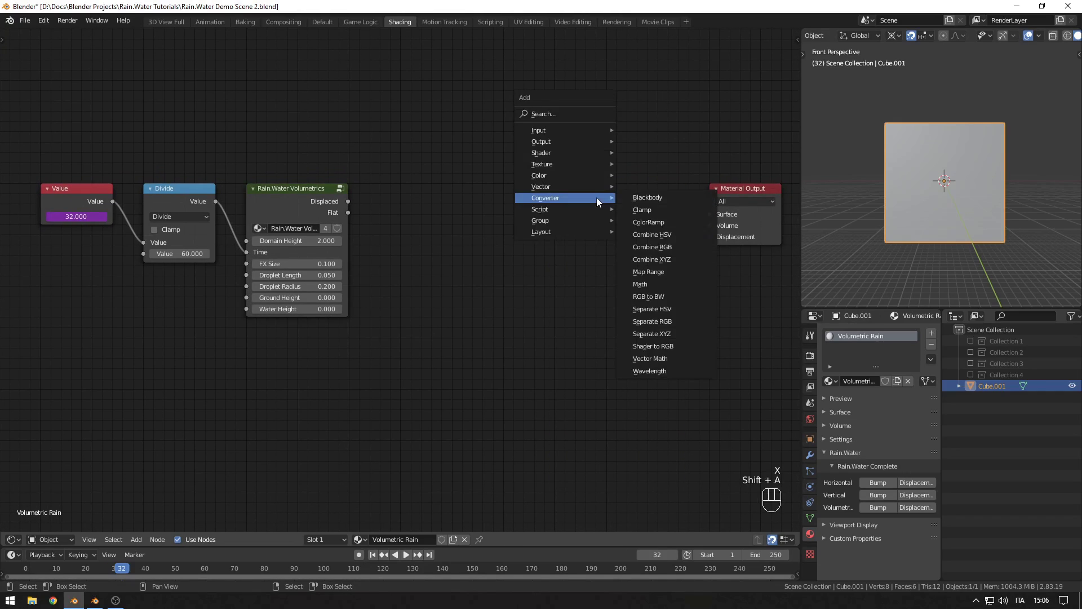
mouse_move(591, 152)
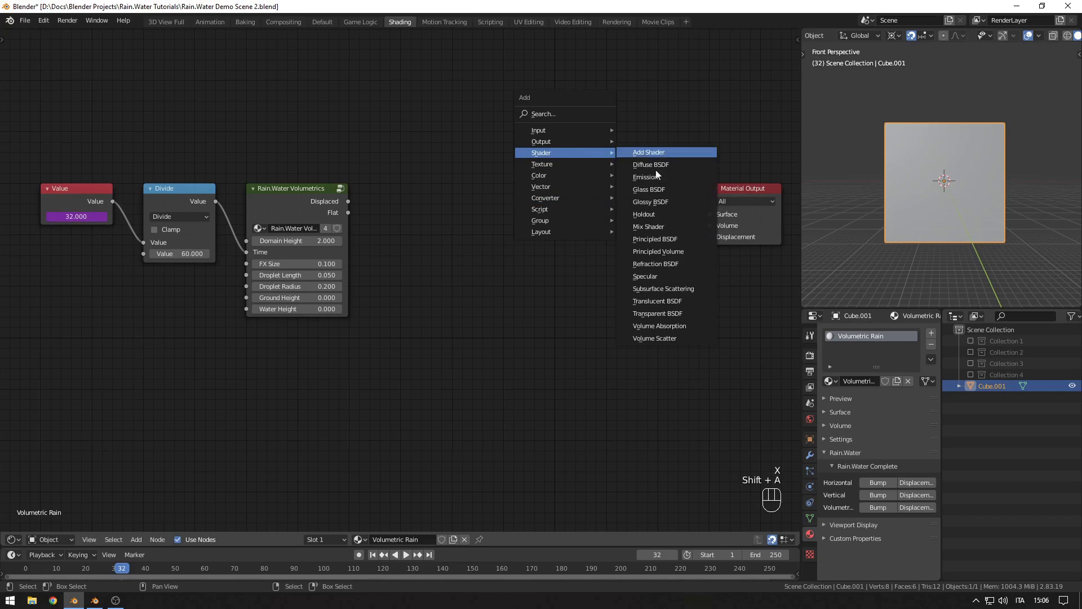
click(653, 249)
click(558, 172)
ctrl+shift+click(626, 196)
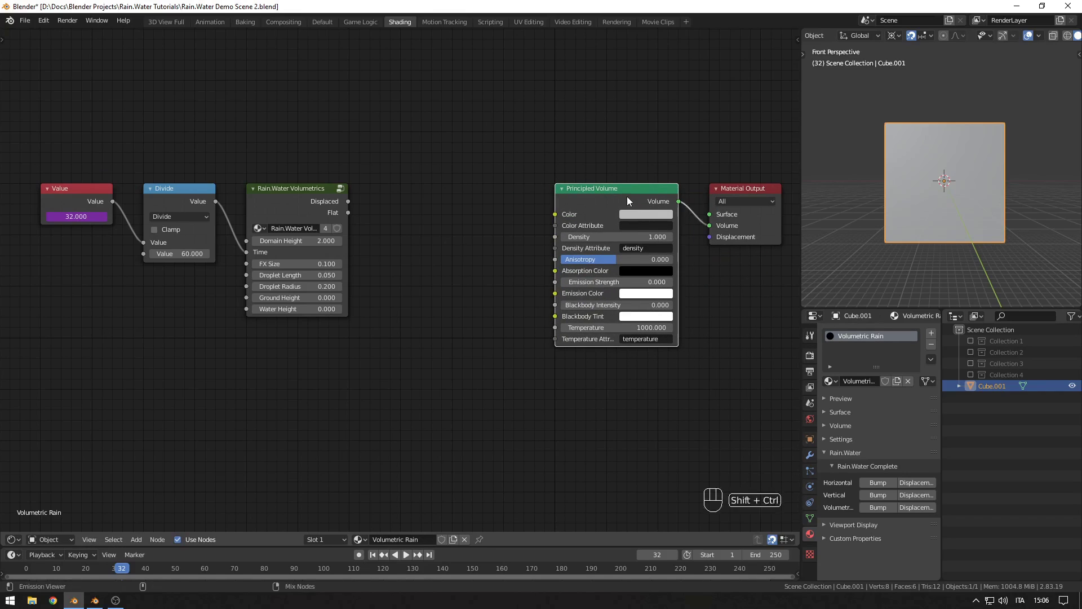
key(Home)
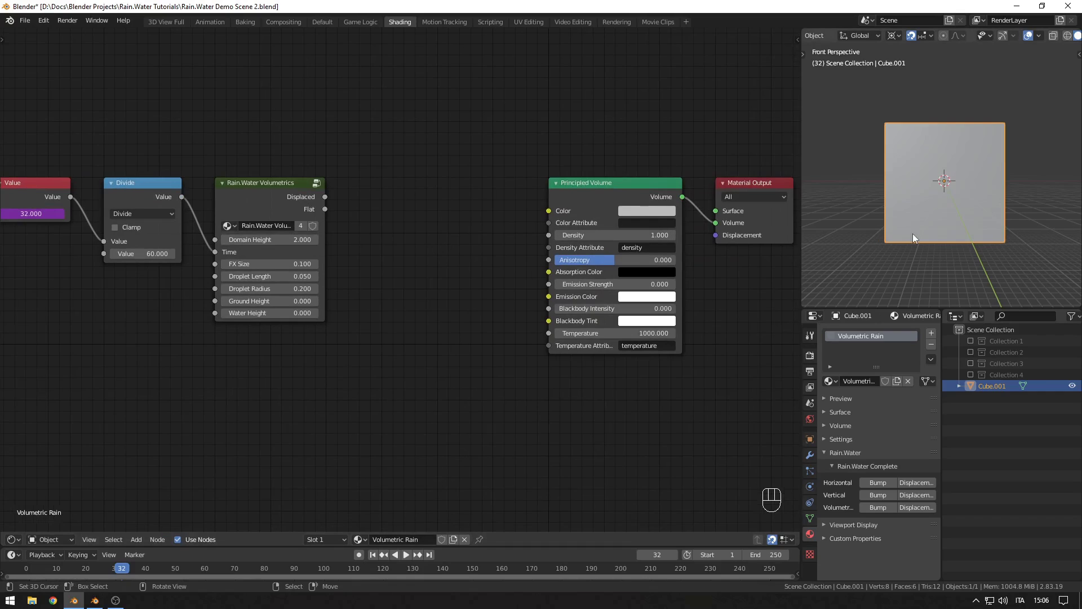
Step: Show the viewport in rendered shading and set the render engine to Cycles
scroll(913, 228, up, 3)
key(z)
click(899, 77)
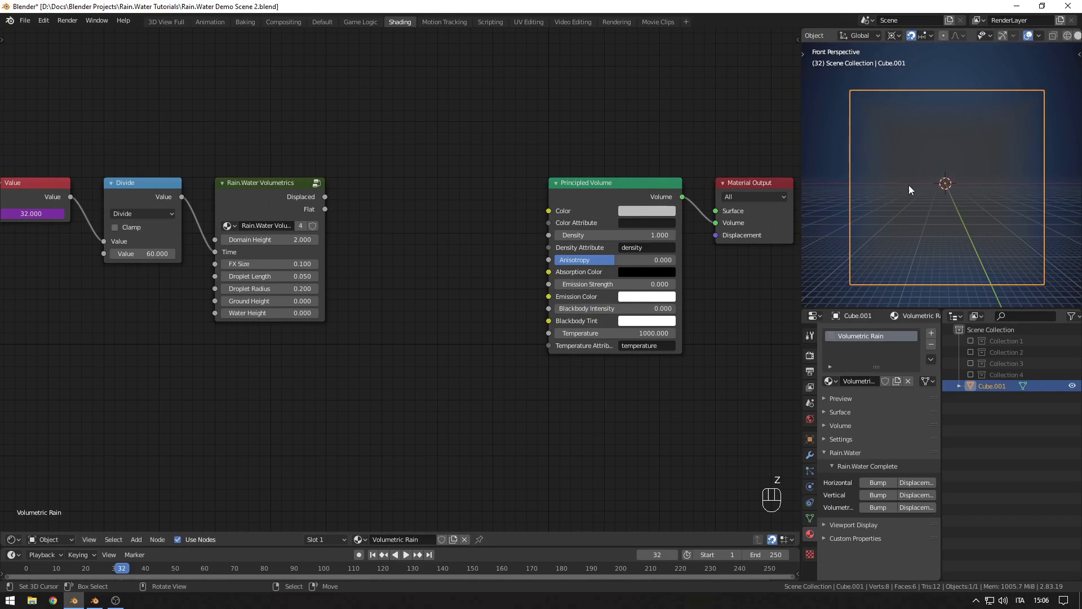
shift+middle_drag(909, 185, 908, 178)
click(810, 355)
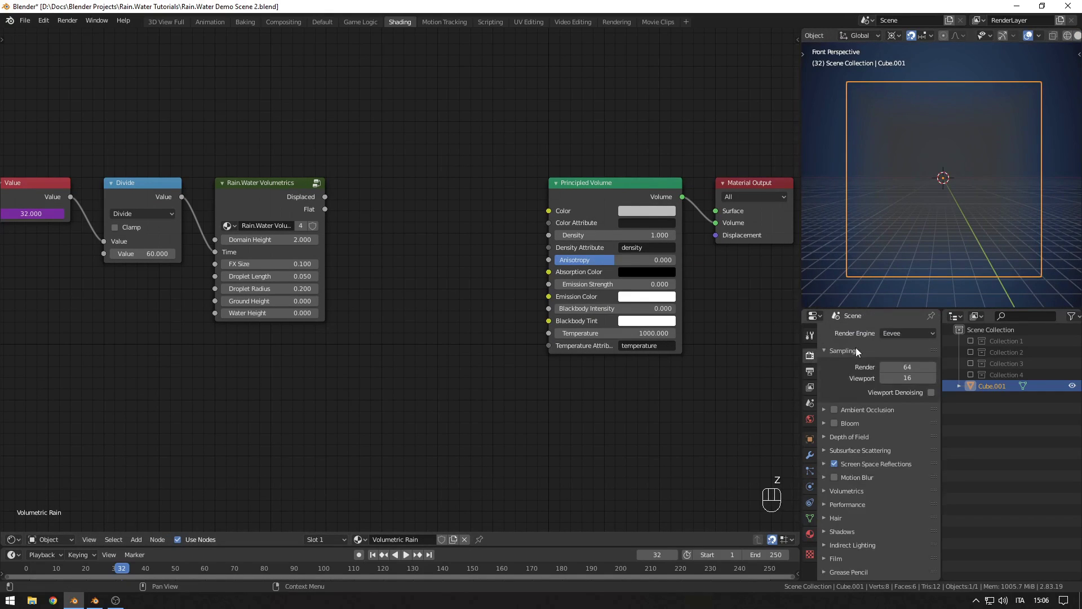
click(901, 333)
click(900, 357)
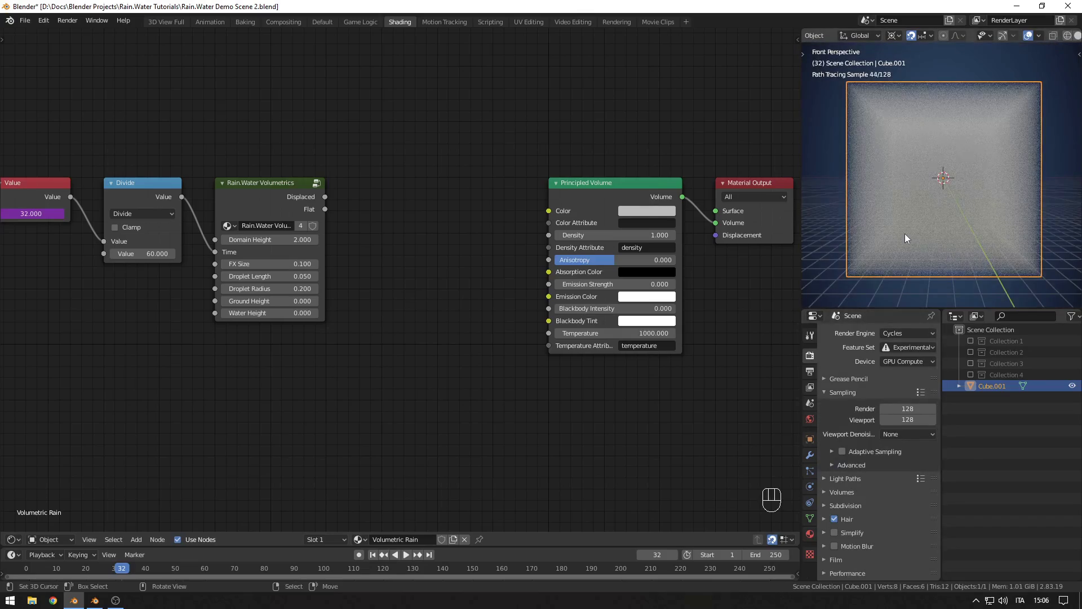
Step: Frame the cube in the viewport and deselect it
key(KP_Decimal)
ctrl+middle_drag(901, 232, 901, 259)
key(alt+a)
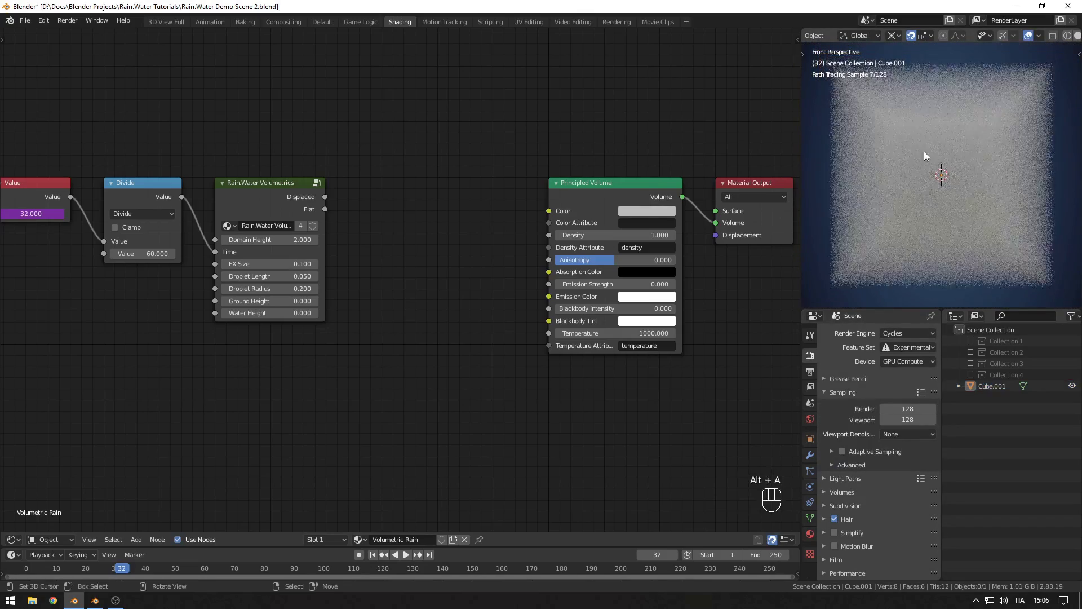
middle_drag(925, 151, 963, 106)
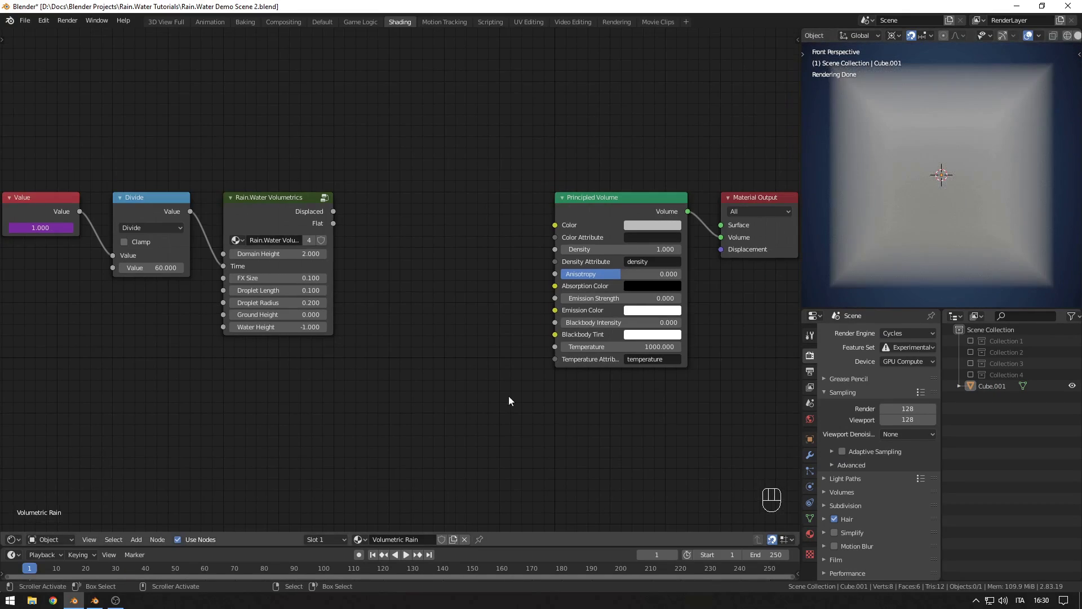
Step: Set the Density of the Principled Volume shader to 0
click(615, 250)
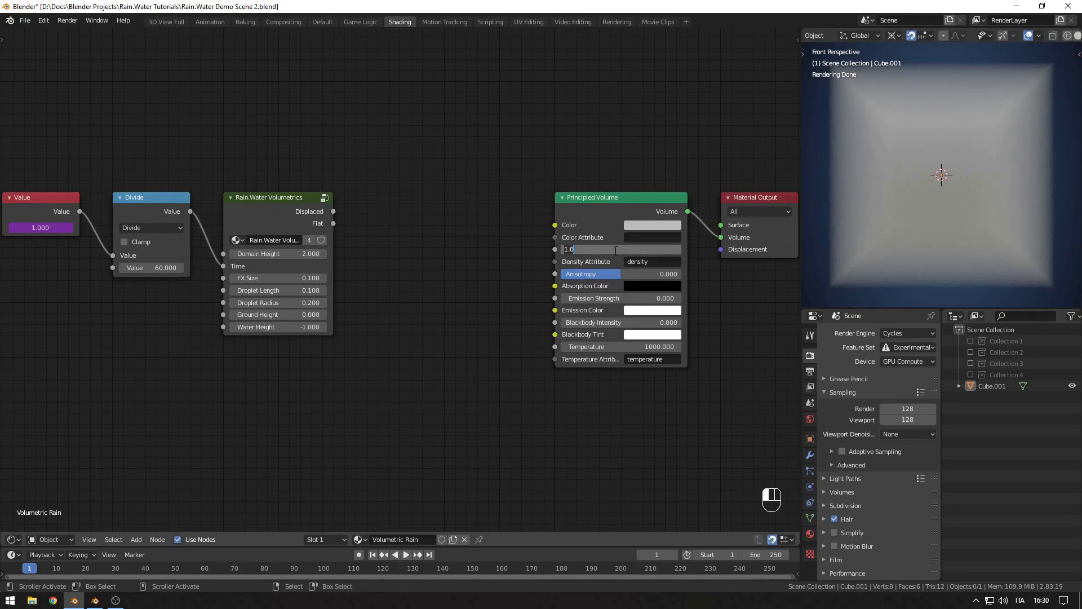
text(0)
key(Return)
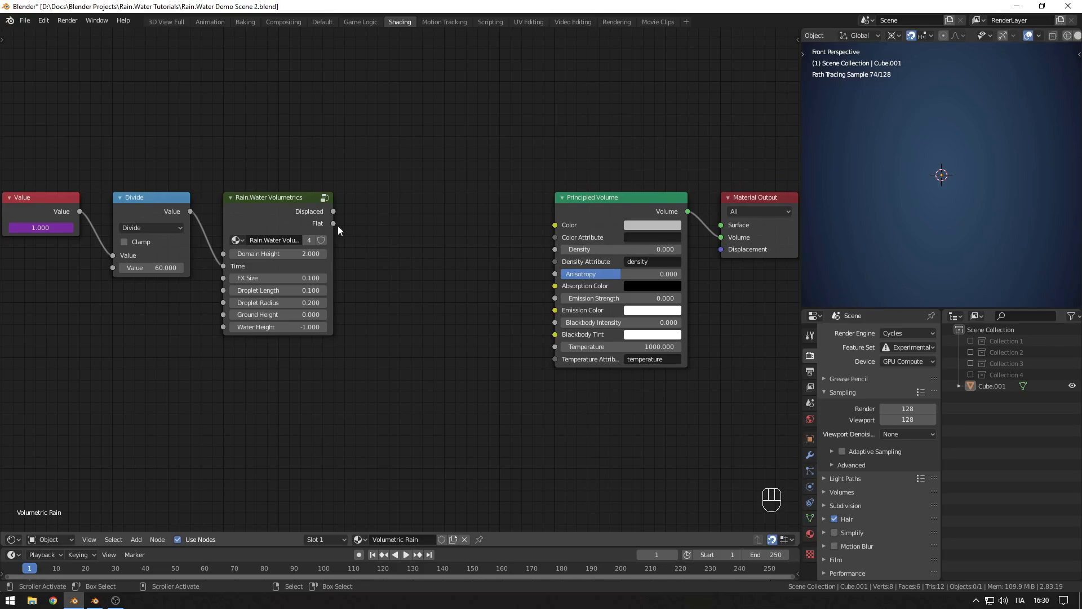
Step: Feed the Flat output of Rain.Water Volumetrics into the Principled Volume's Emission Strength through a Math node set to Multiply
drag(333, 224, 547, 299)
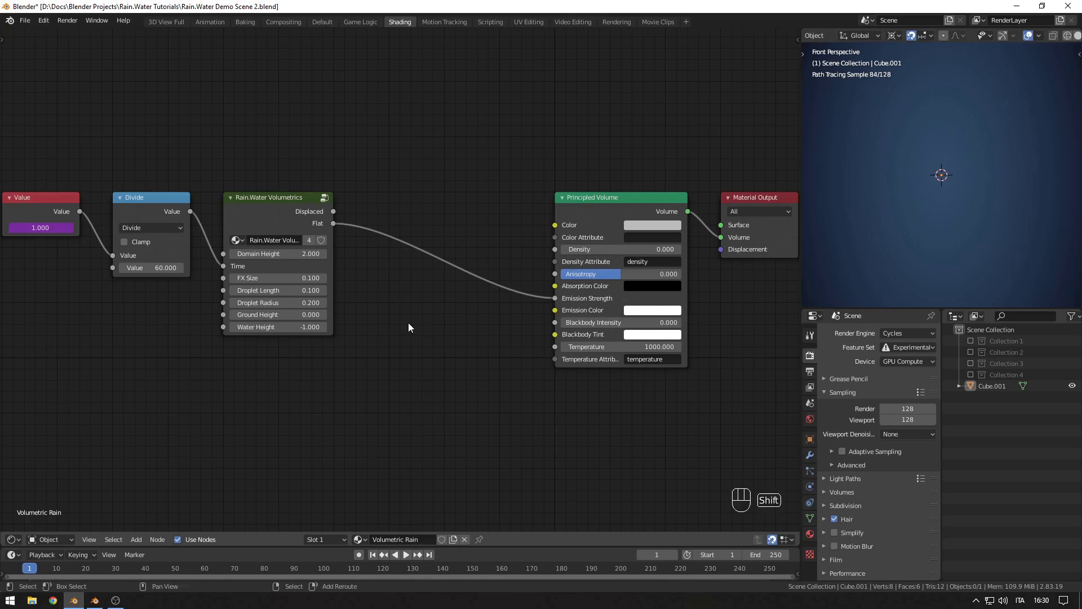
key(shift+a)
mouse_move(386, 319)
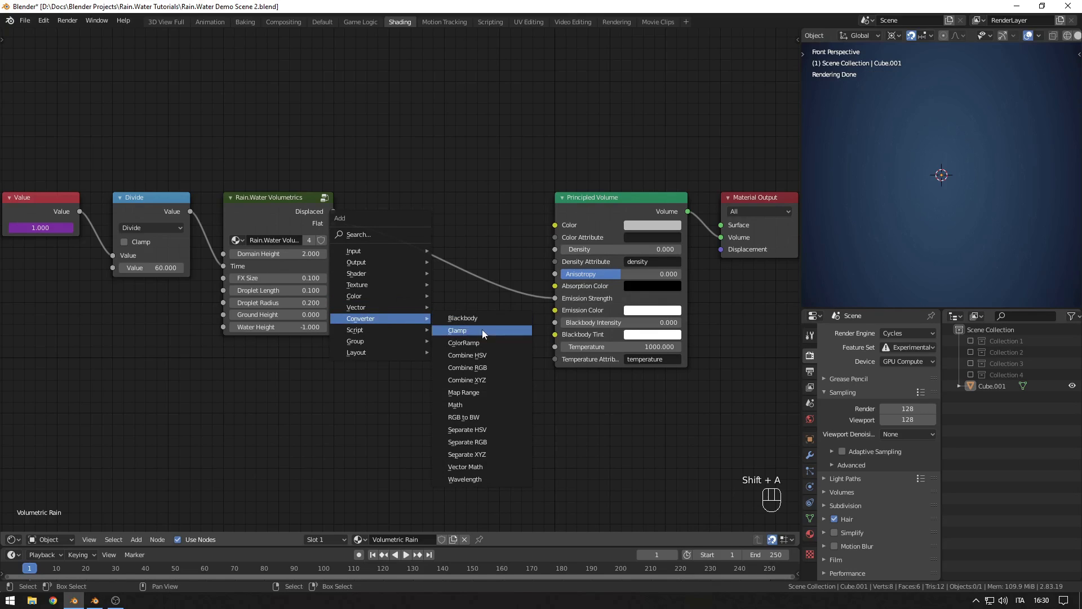
click(468, 400)
click(435, 361)
click(434, 415)
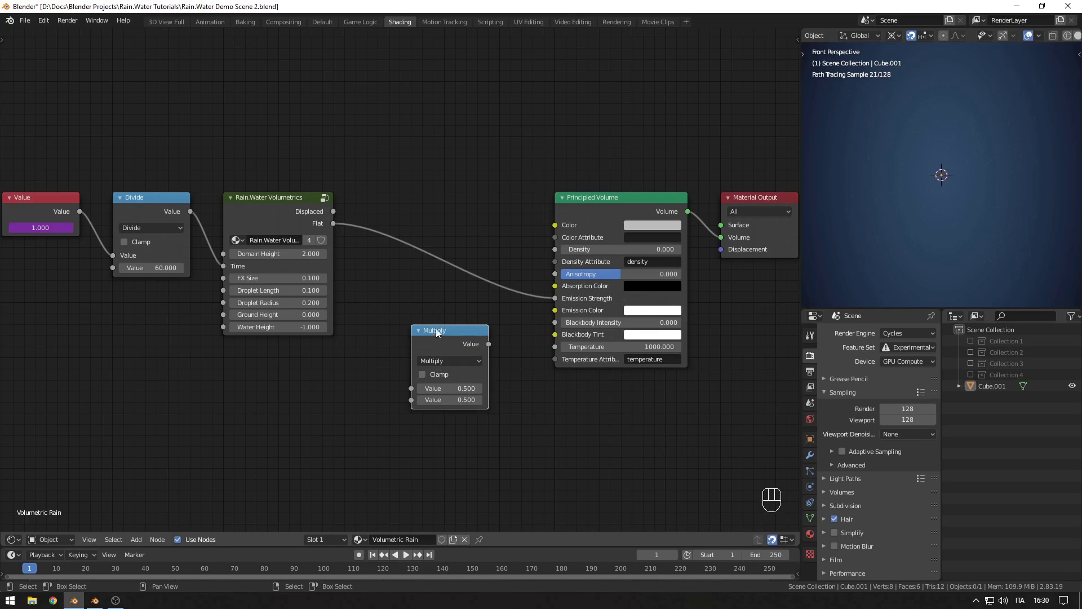
drag(449, 368, 427, 289)
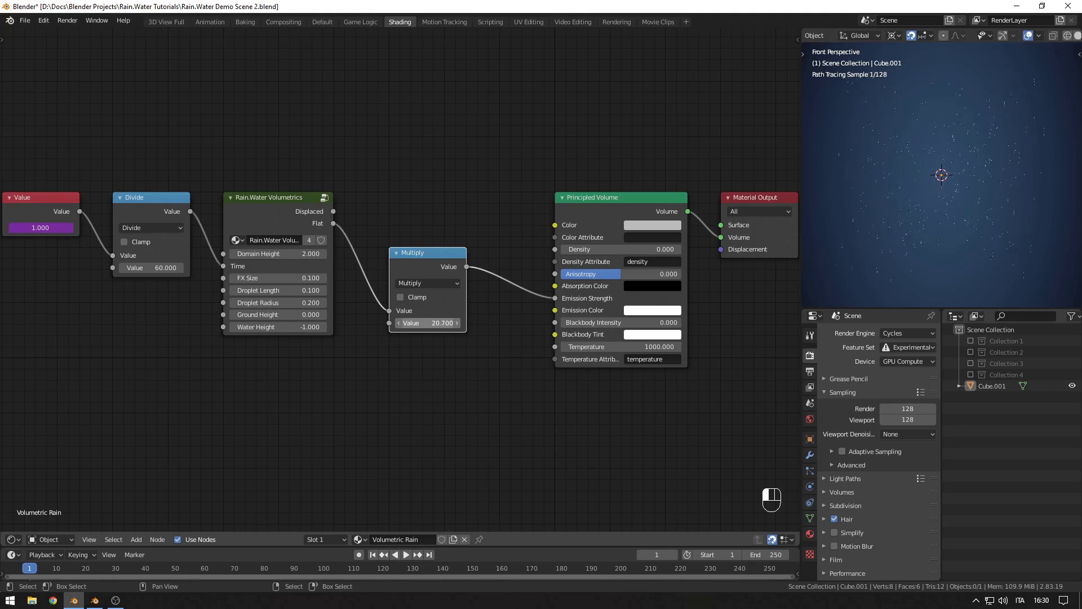
Step: Set the second value of the new Multiply node to 30
drag(429, 323, 449, 323)
click(427, 321)
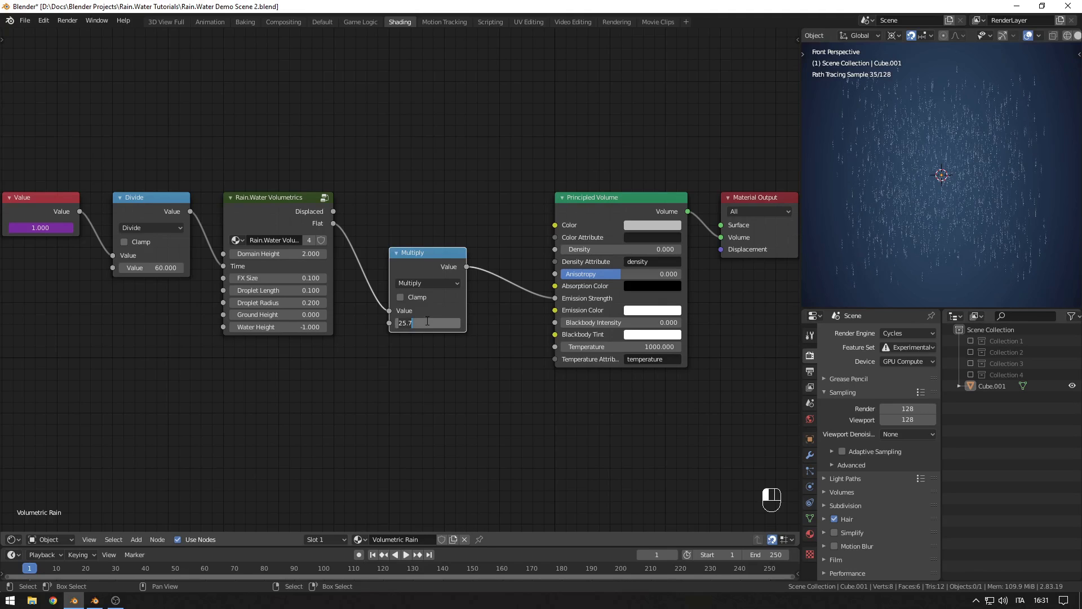
text(30)
key(Return)
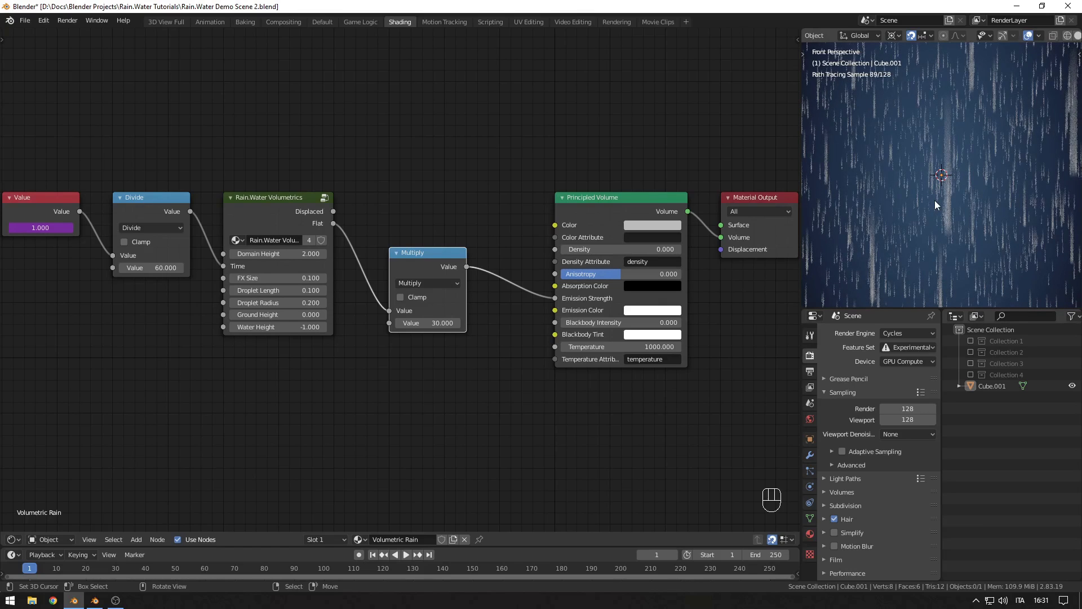
Step: Play the rain animation and examine the selected cube's falling drops from several viewing angles and from the front
click(962, 272)
mouse_move(978, 241)
middle_down()
mouse_move(908, 225)
mouse_move(806, 230)
mouse_move(969, 228)
middle_up()
key(space)
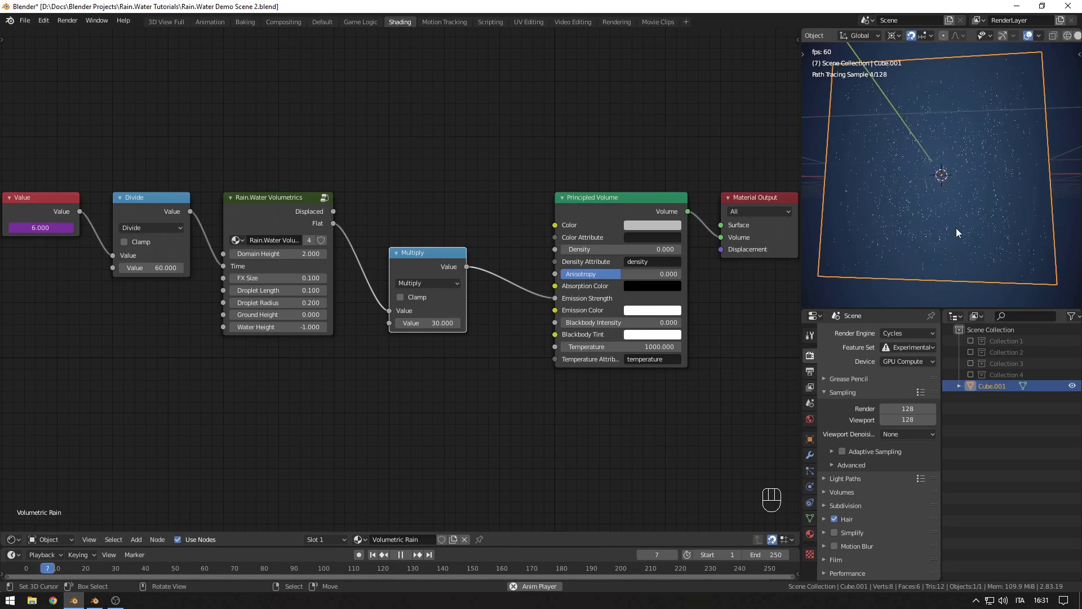
key(space)
mouse_move(943, 229)
middle_down()
mouse_move(918, 233)
mouse_move(945, 152)
middle_up()
key(space)
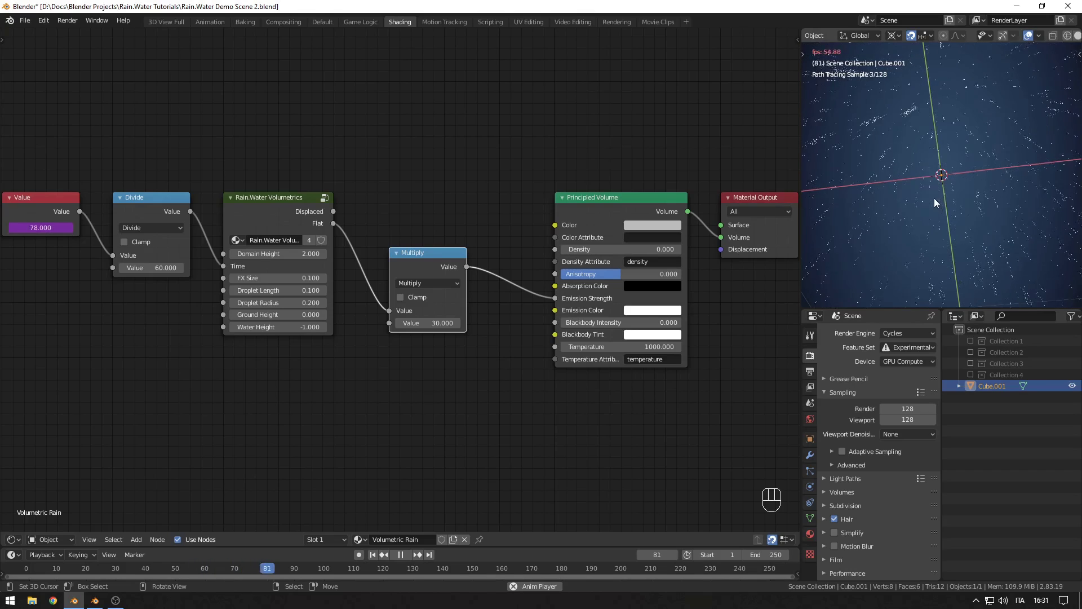
key(space)
alt+drag(935, 198, 935, 237)
key(alt+q)
click(1032, 164)
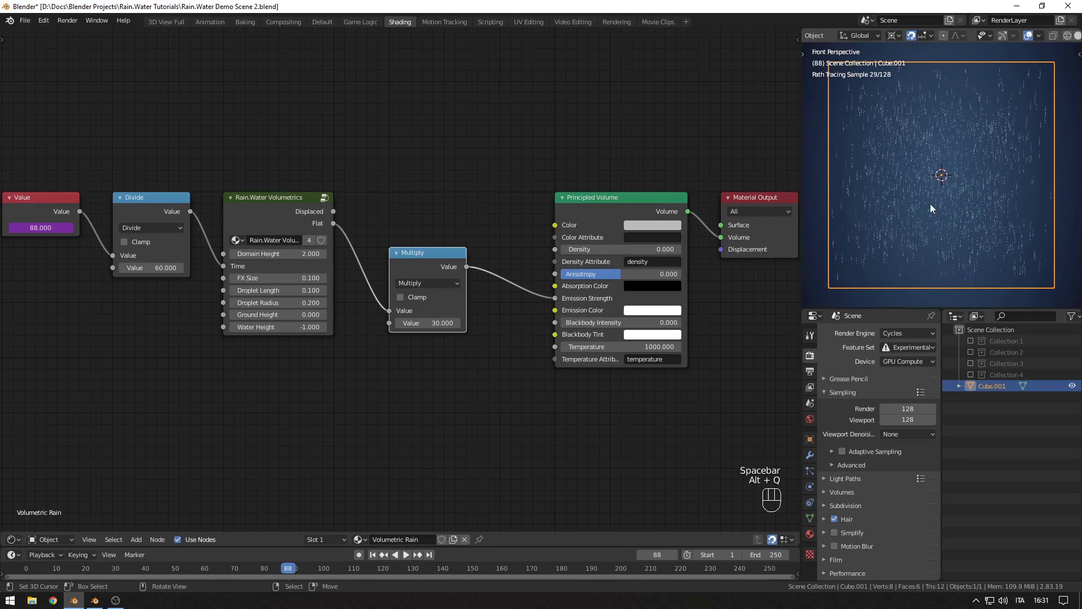
Step: Stretch the cube along the Z axis into a column about five times as tall as it is wide
scroll(926, 204, up, 4)
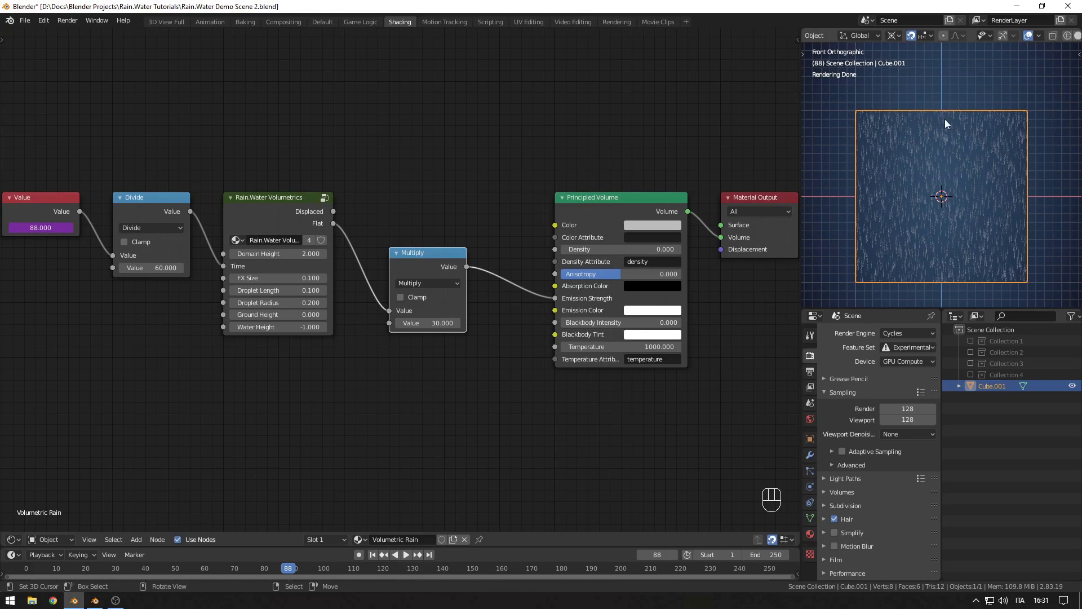
scroll(987, 228, down, 7)
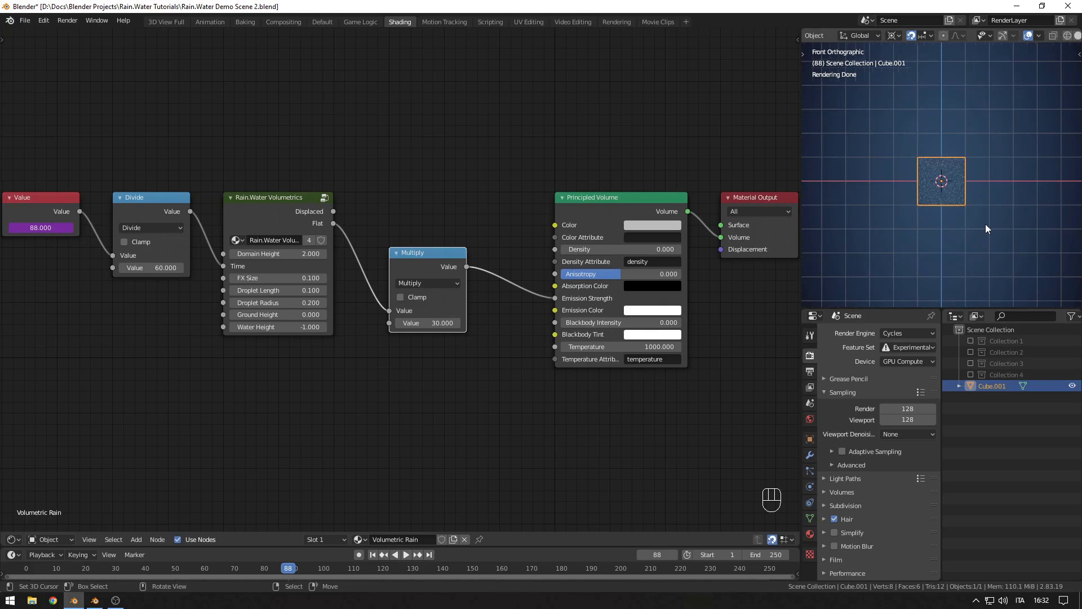
key(s)
key(z)
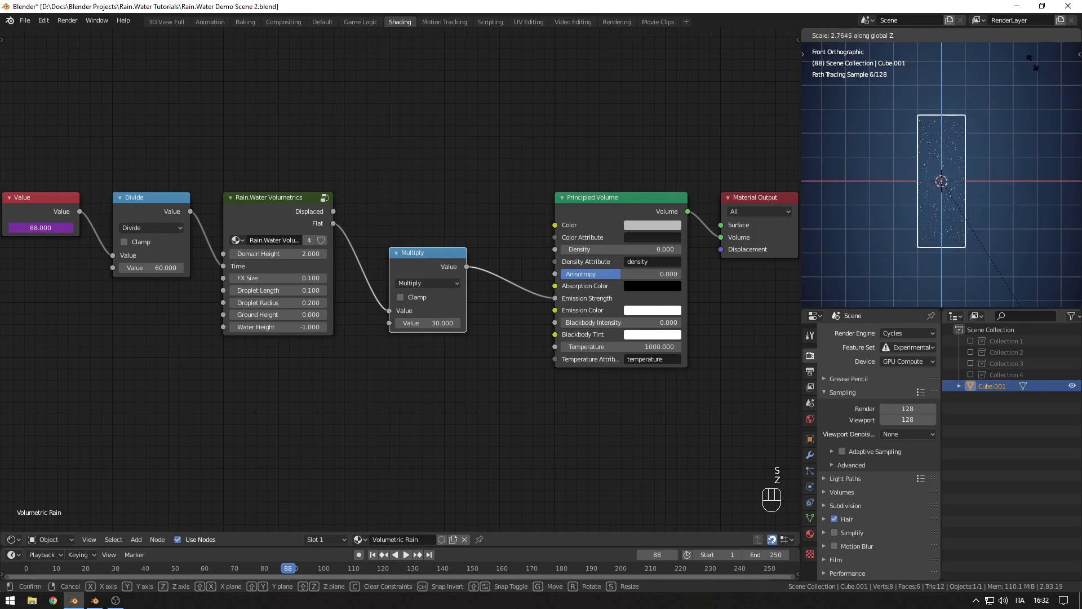
click(1038, 229)
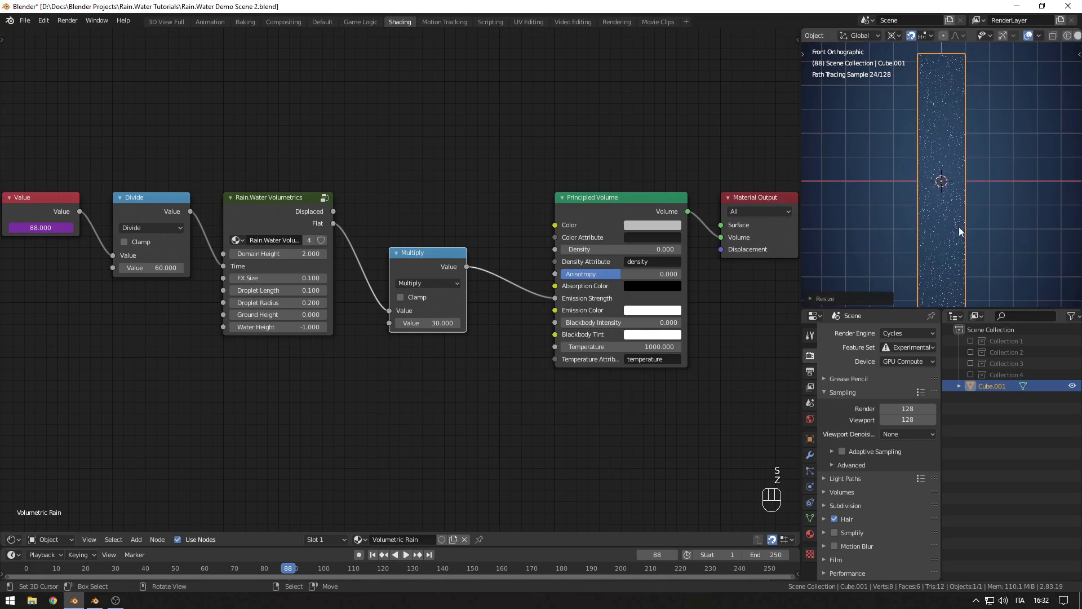
scroll(955, 221, up, 8)
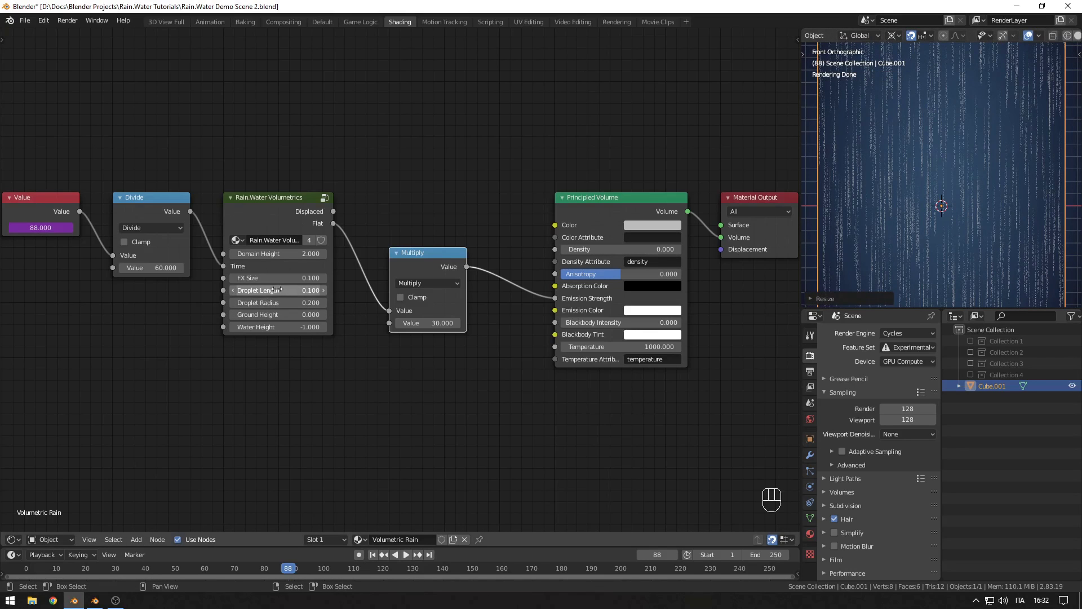
Step: Set the rain's Droplet Length to 0.04, FX Size to 0.41 and Droplet Radius to 0.06, and preview the animation
shift+drag(278, 291, 265, 291)
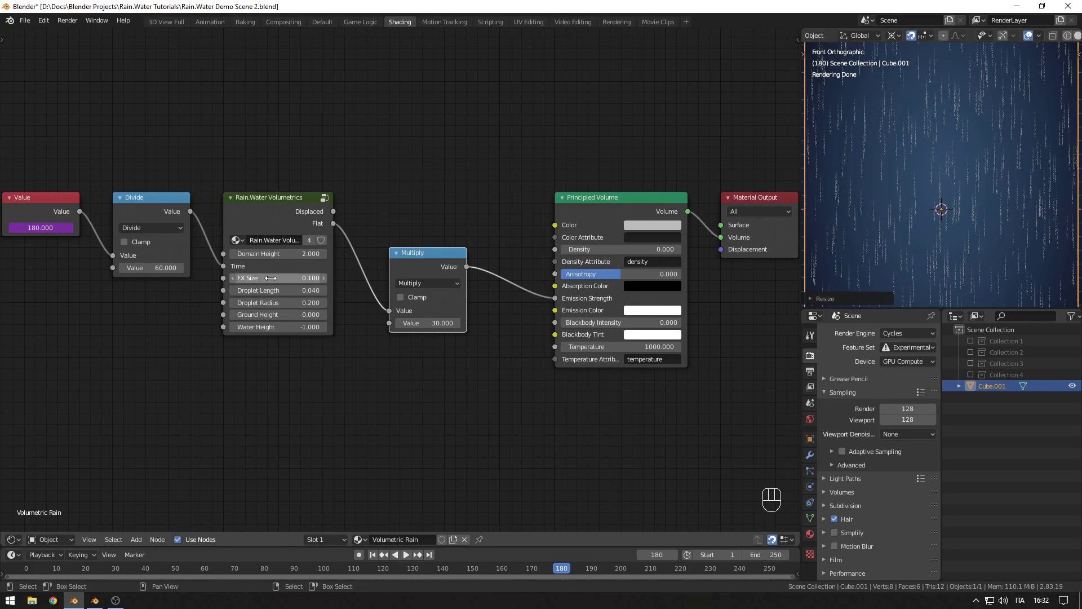
shift+drag(273, 279, 327, 279)
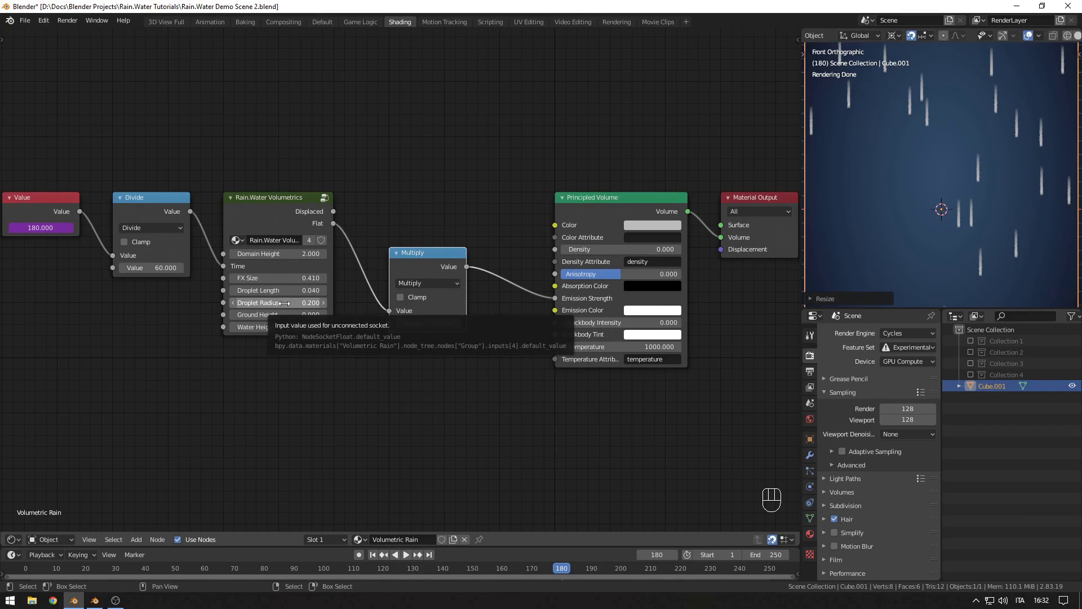
drag(283, 303, 263, 303)
key(space)
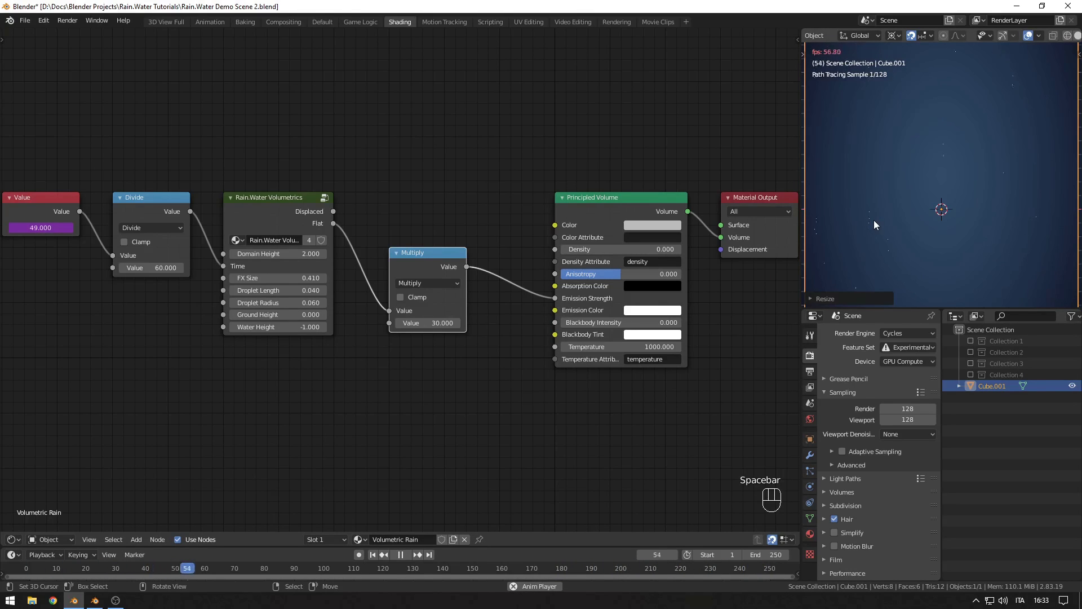
key(space)
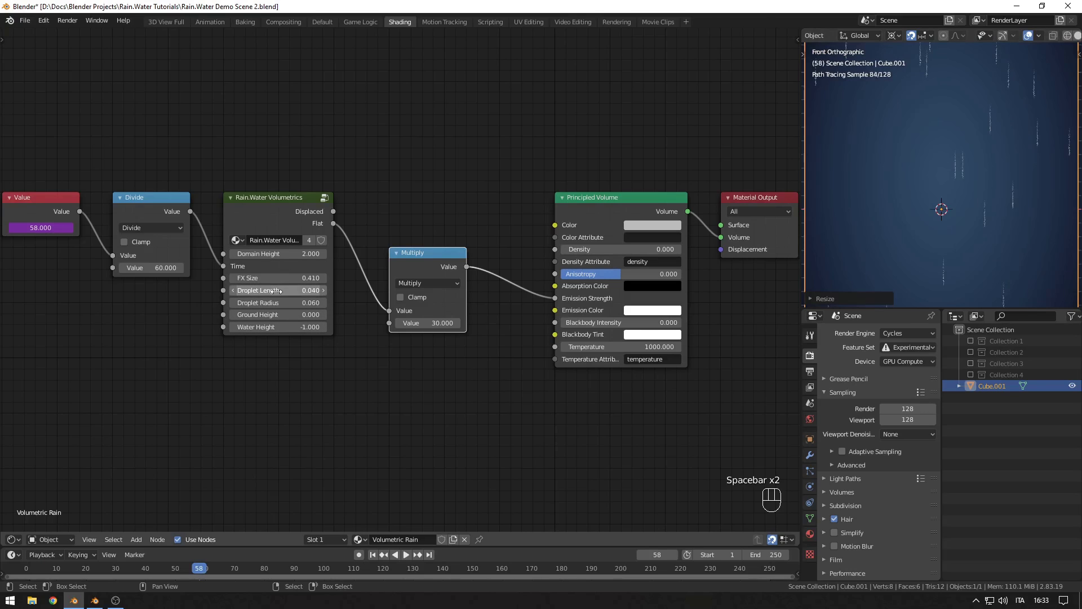
Step: Set the Droplet Length to 0.1 and the Droplet Radius to 0.2 on the Rain.Water Volumetrics node
click(277, 292)
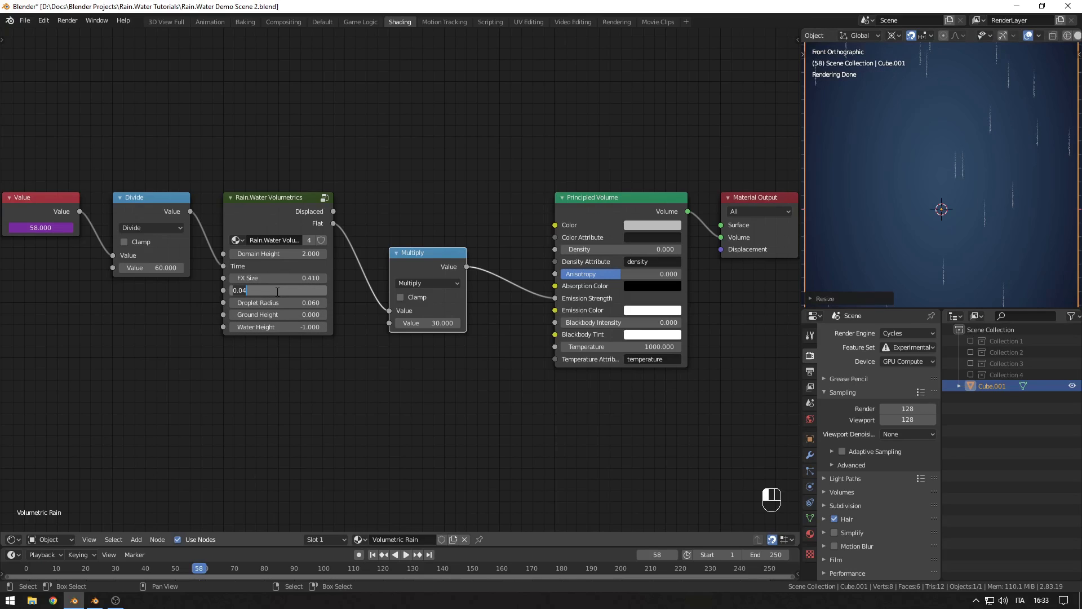
text(0.1)
key(Tab)
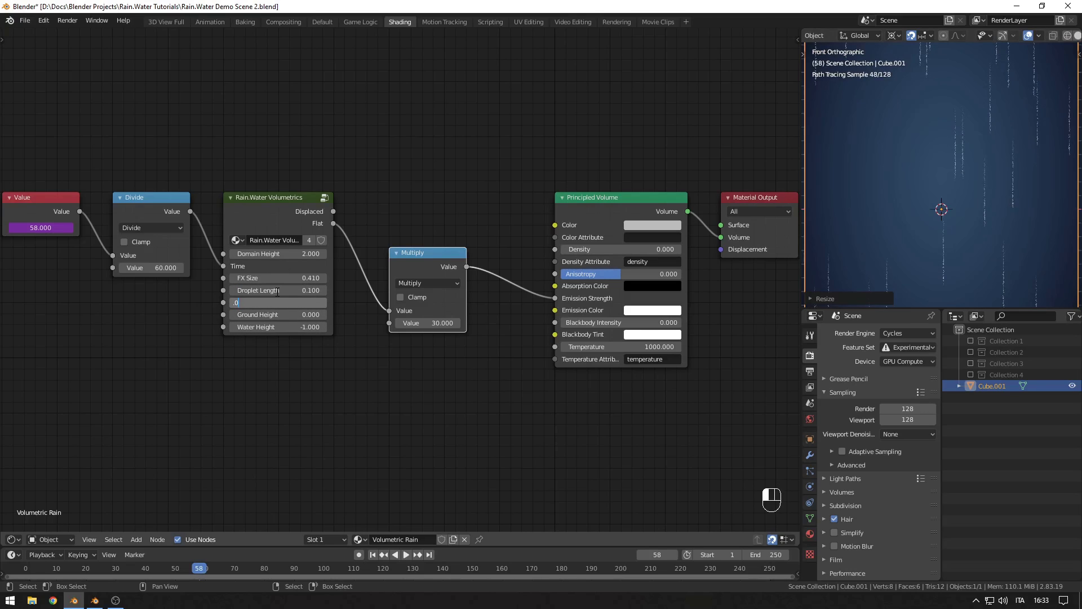
text(0.2)
key(Return)
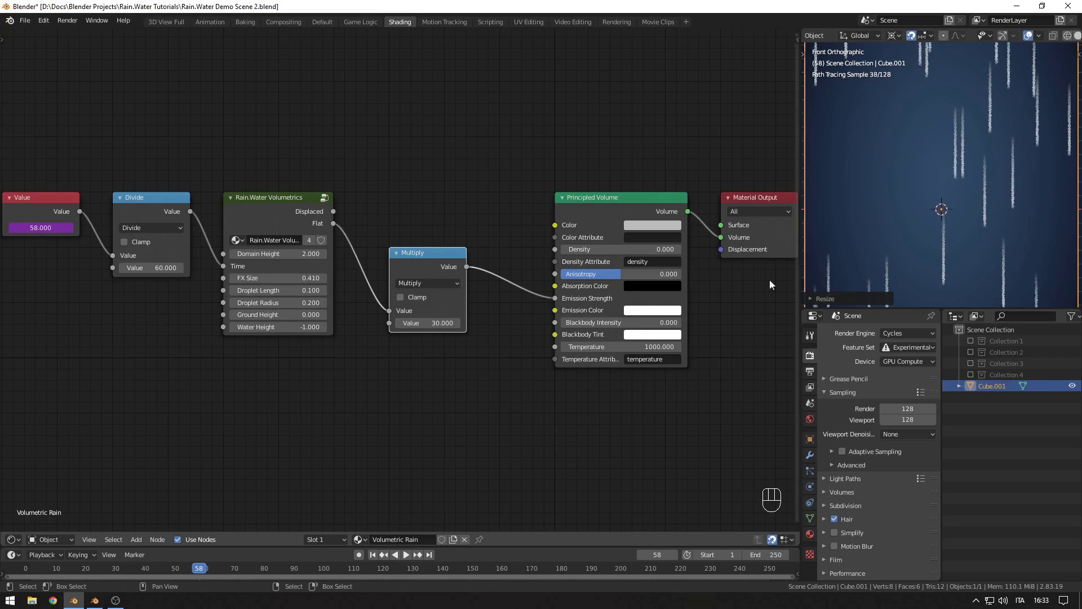
Step: Shorten the rain column along the Z axis to about three times its width
scroll(924, 224, down, 5)
scroll(913, 220, down, 5)
key(s)
key(z)
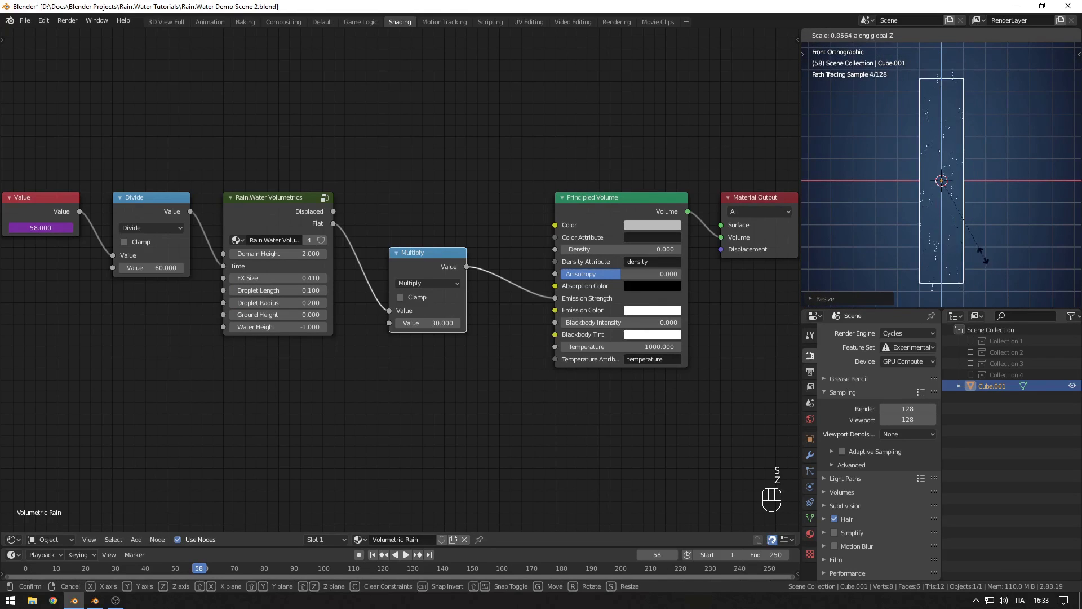
click(979, 230)
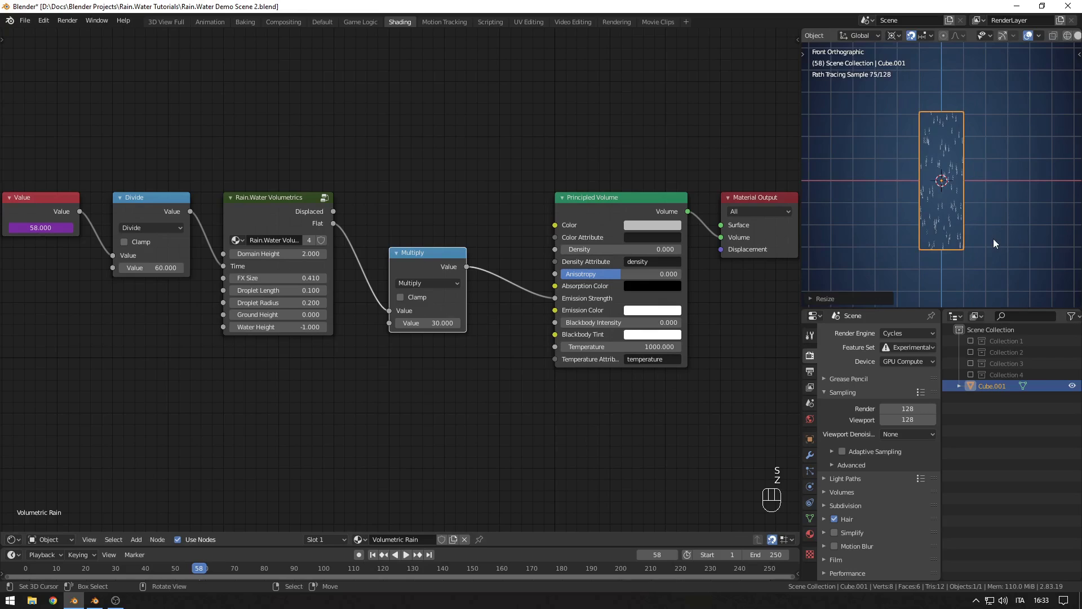
Step: Move the rain column up about 3.14 along the Z axis so its base rests on the grid floor
scroll(993, 238, up, 3)
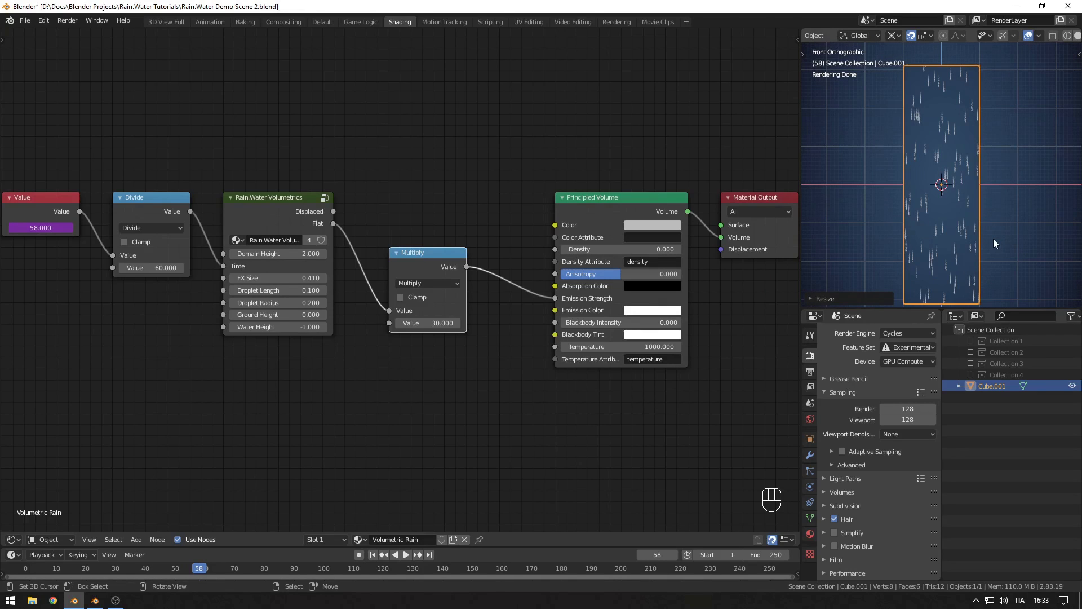
key(g)
key(z)
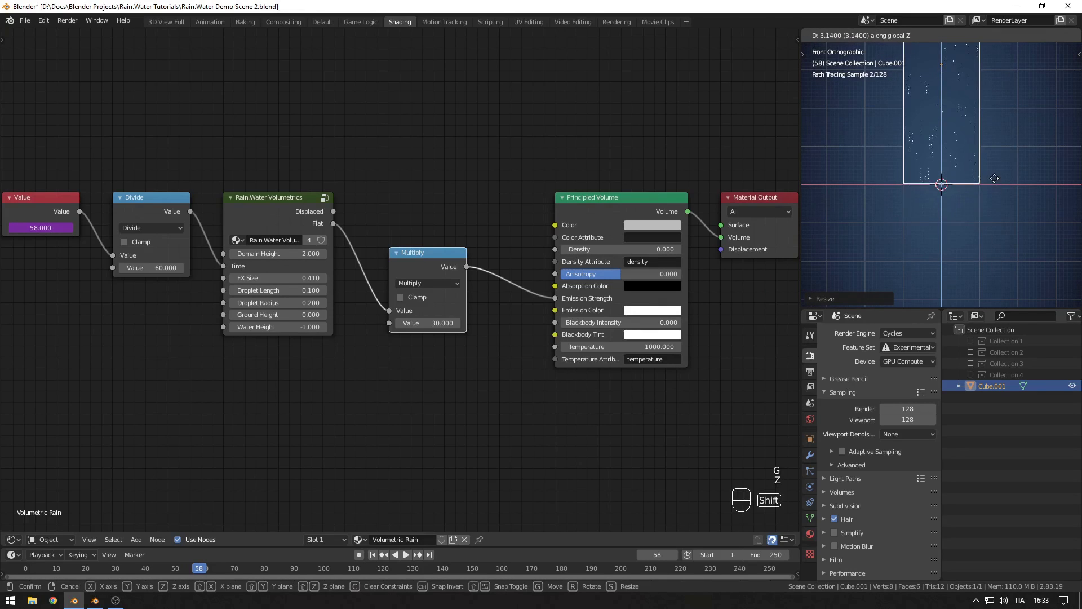
click(992, 190)
scroll(976, 201, up, 4)
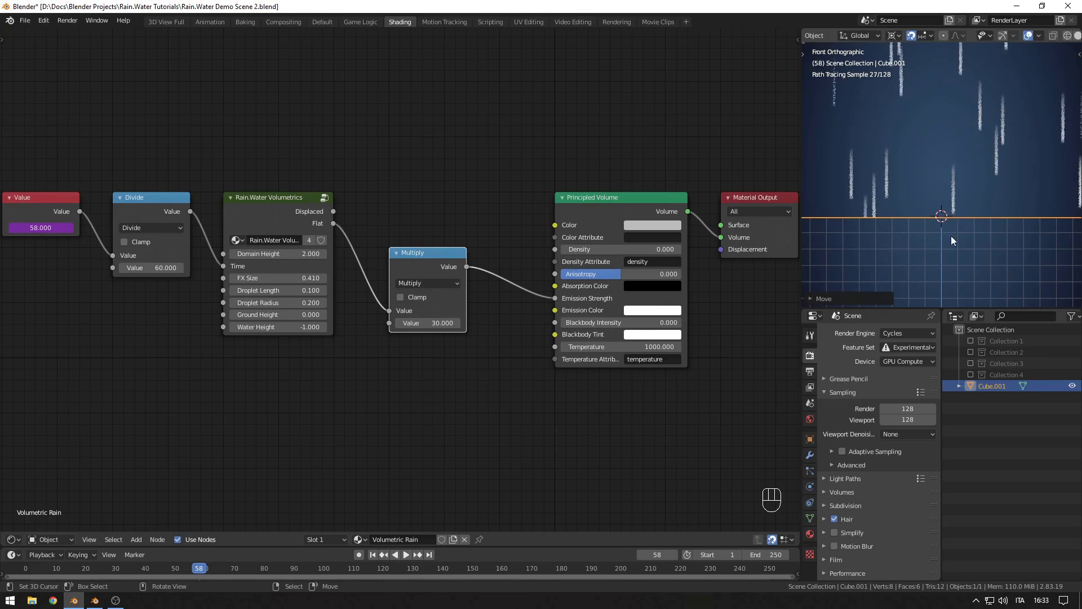
key(g)
key(z)
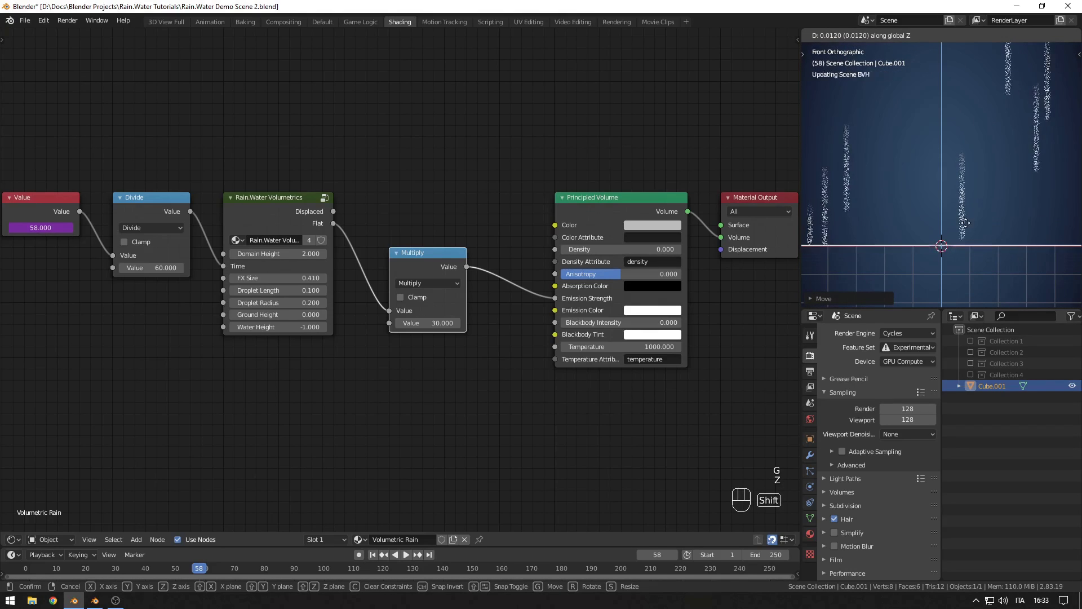
click(962, 232)
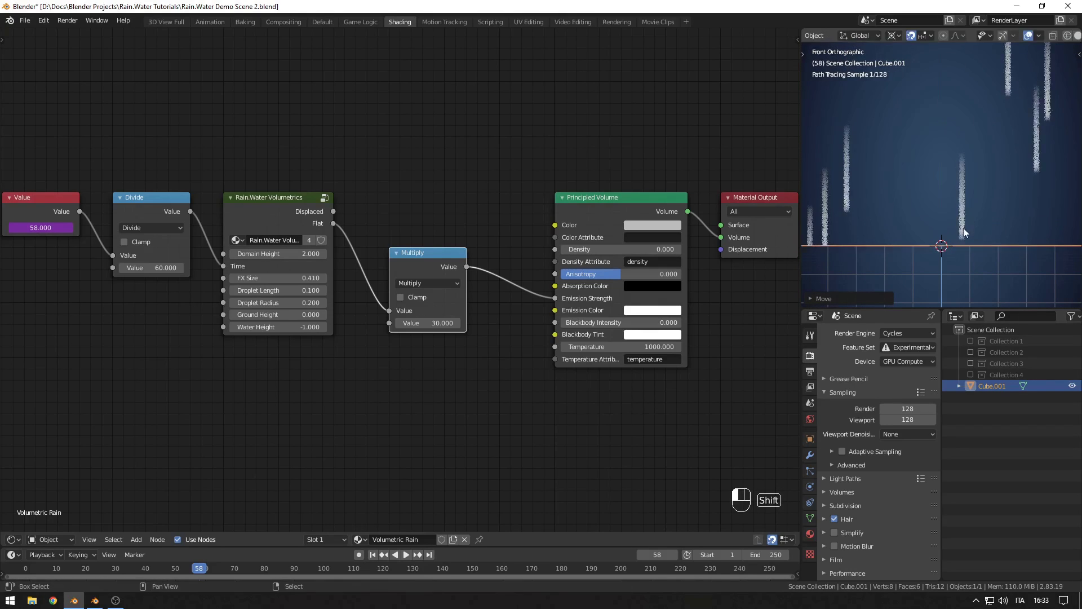
Step: Examine the base of the raised rain column in perspective from the front and from slightly above
scroll(957, 234, down, 2)
scroll(956, 229, down, 5)
shift+middle_drag(943, 186, 931, 239)
key(KP_5)
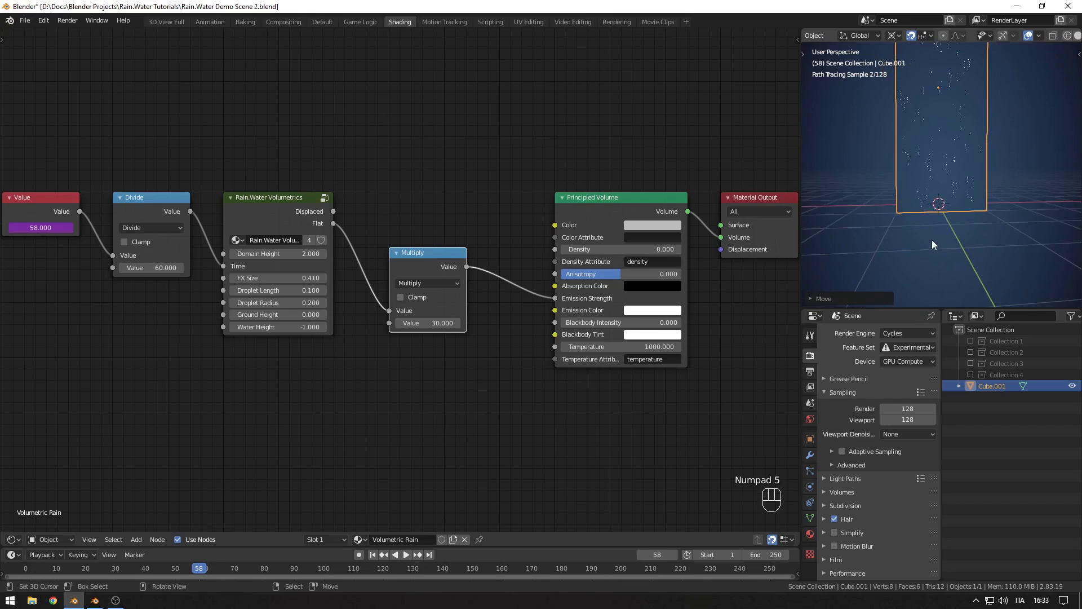
scroll(952, 196, up, 4)
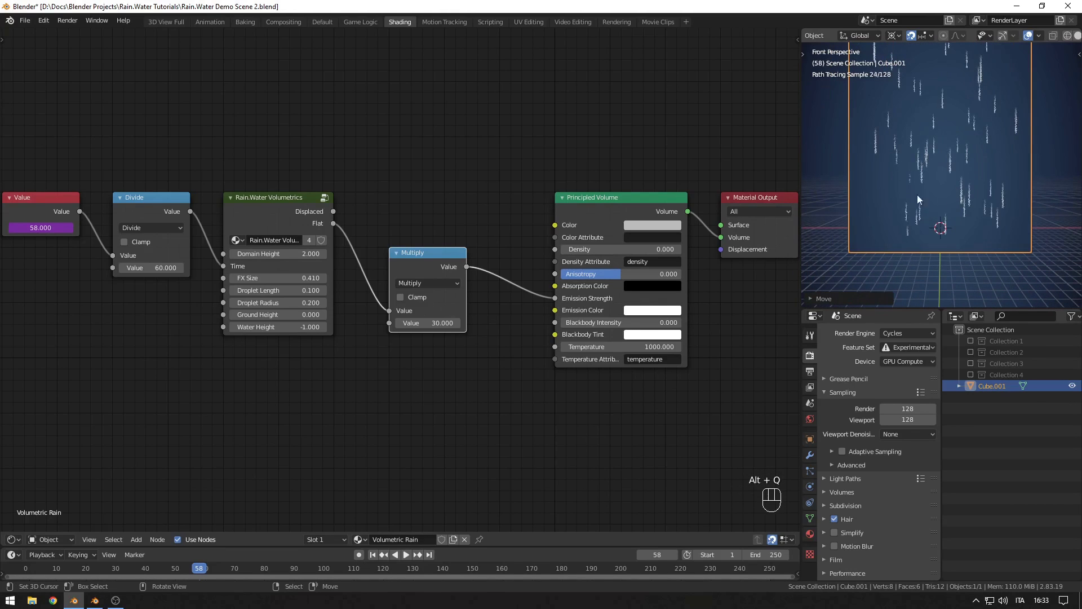
middle_drag(939, 160, 941, 209)
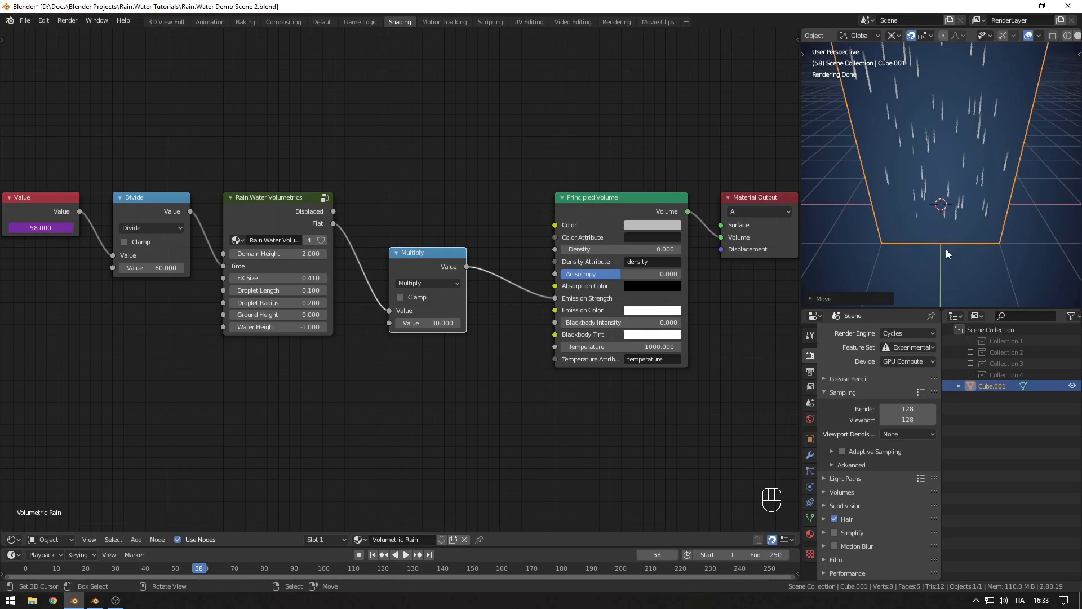
mouse_move(946, 254)
middle_down()
mouse_move(948, 230)
mouse_move(930, 233)
middle_up()
Step: Switch the viewport to solid shading, hide the rain cube and add a mesh plane at the origin
key(z)
click(1072, 385)
key(shift+a)
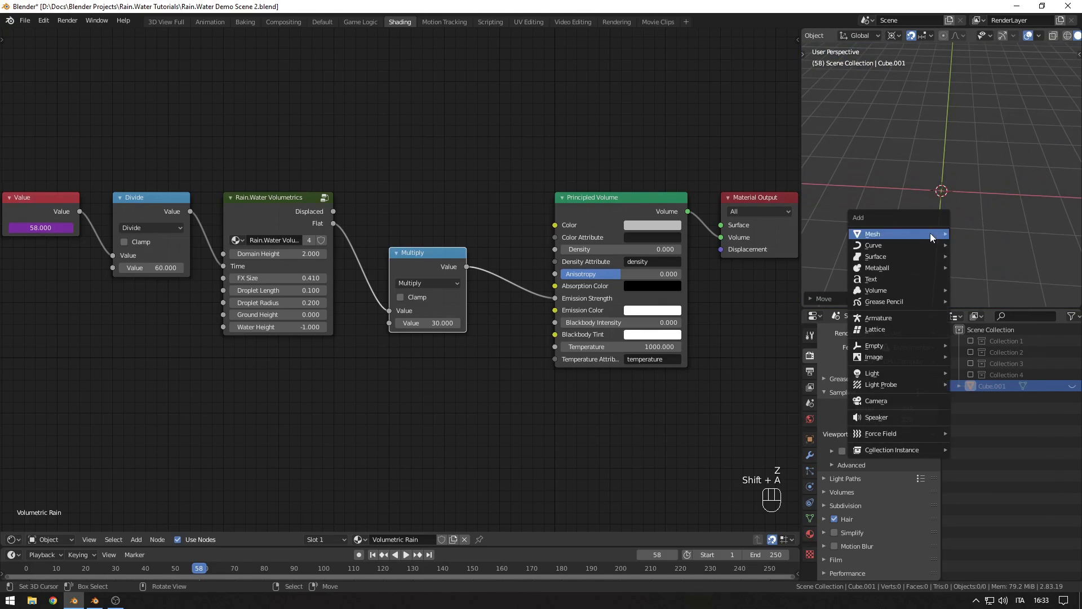
mouse_move(930, 232)
click(978, 234)
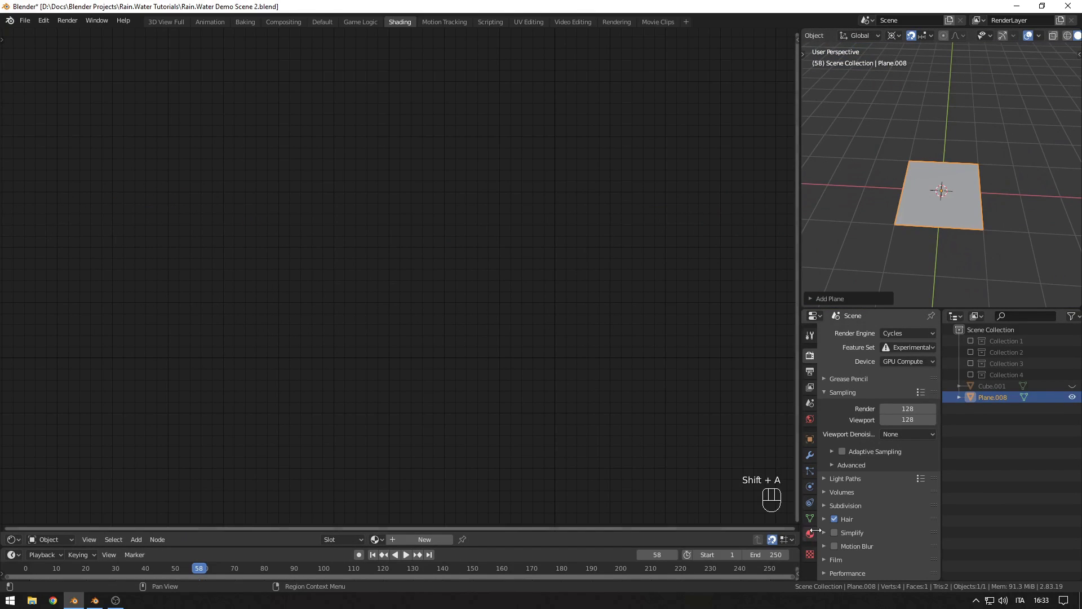
Step: Create a new material on the plane and apply the Rain.Water Complete horizontal Bump setup to it
click(810, 533)
click(871, 370)
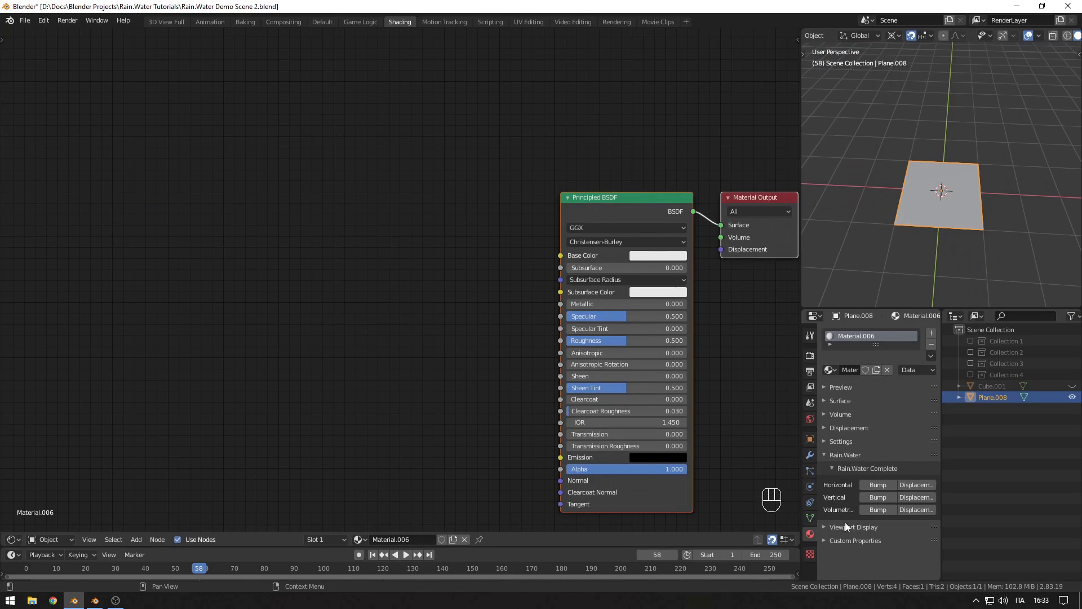
click(877, 485)
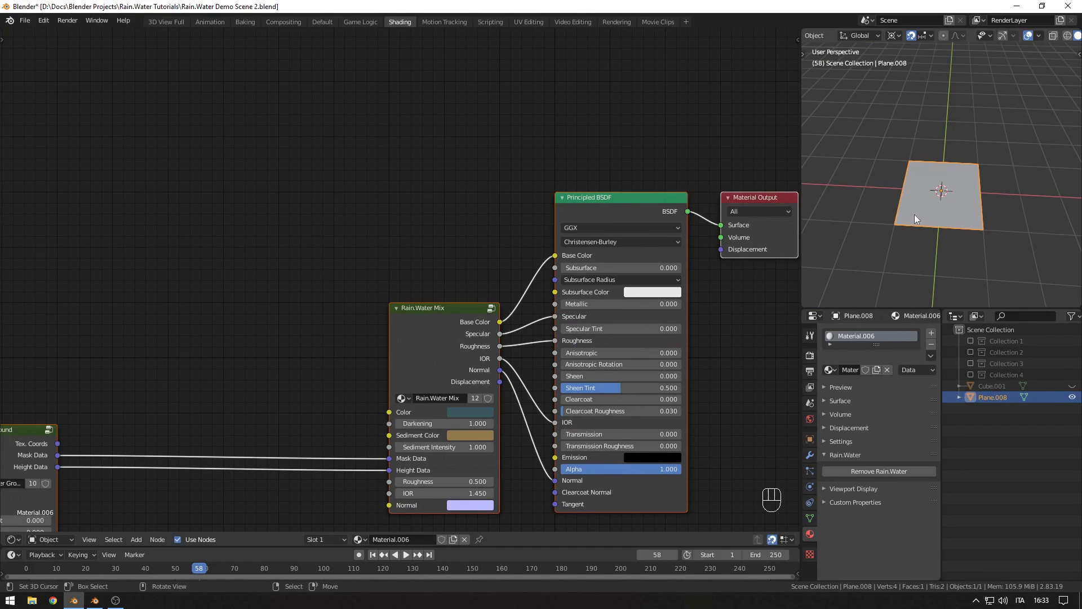
Step: Unhide the rain cube and switch the viewport to rendered shading, viewing the rain above the plane from the front
middle_drag(914, 214, 919, 259)
scroll(918, 259, up, 3)
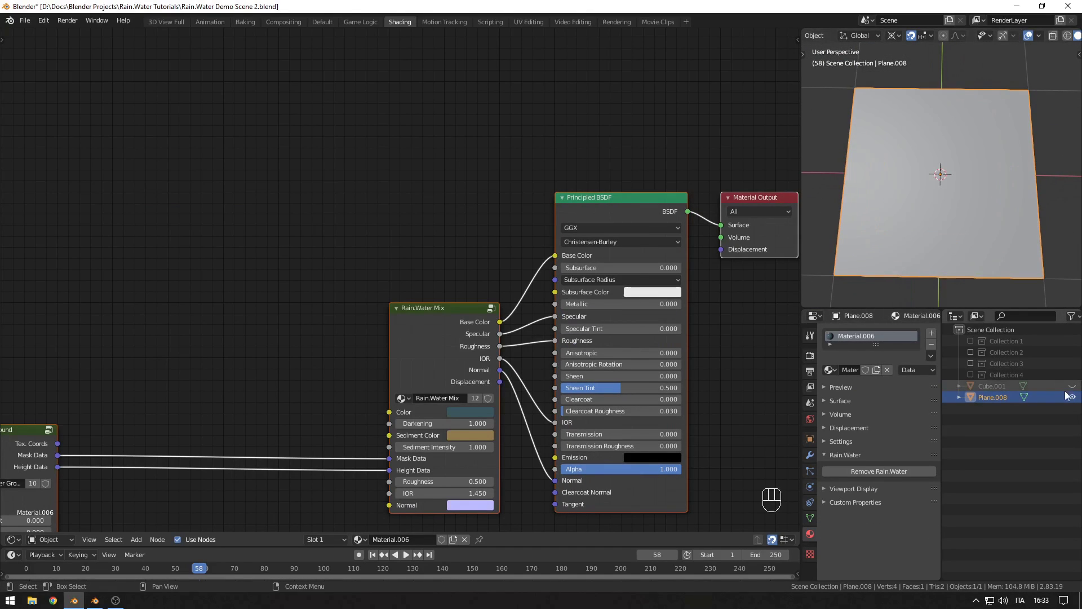
key(alt+h)
key(z)
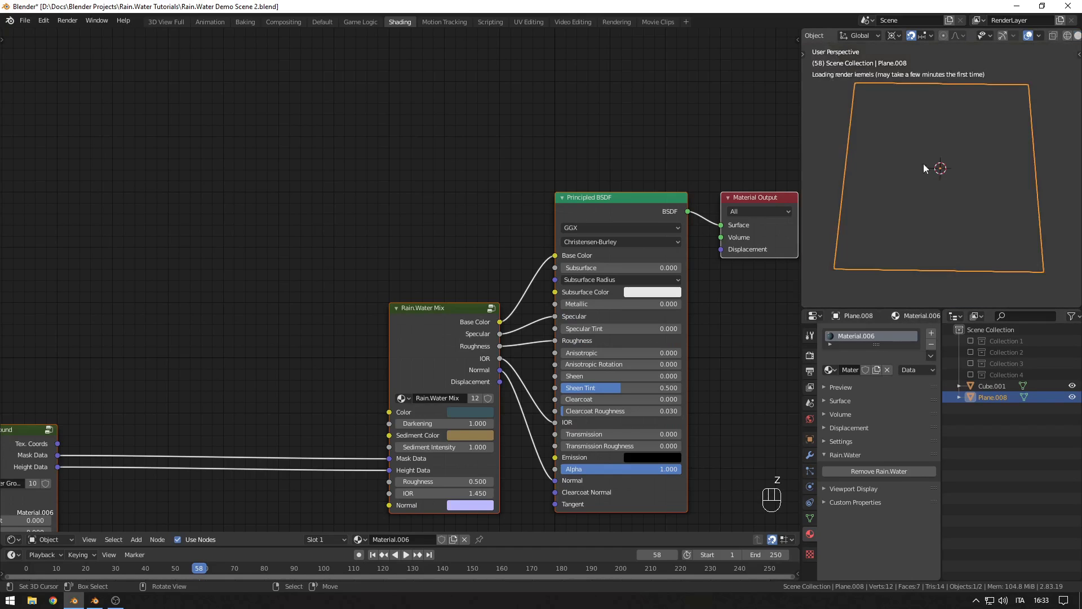
key(alt+a)
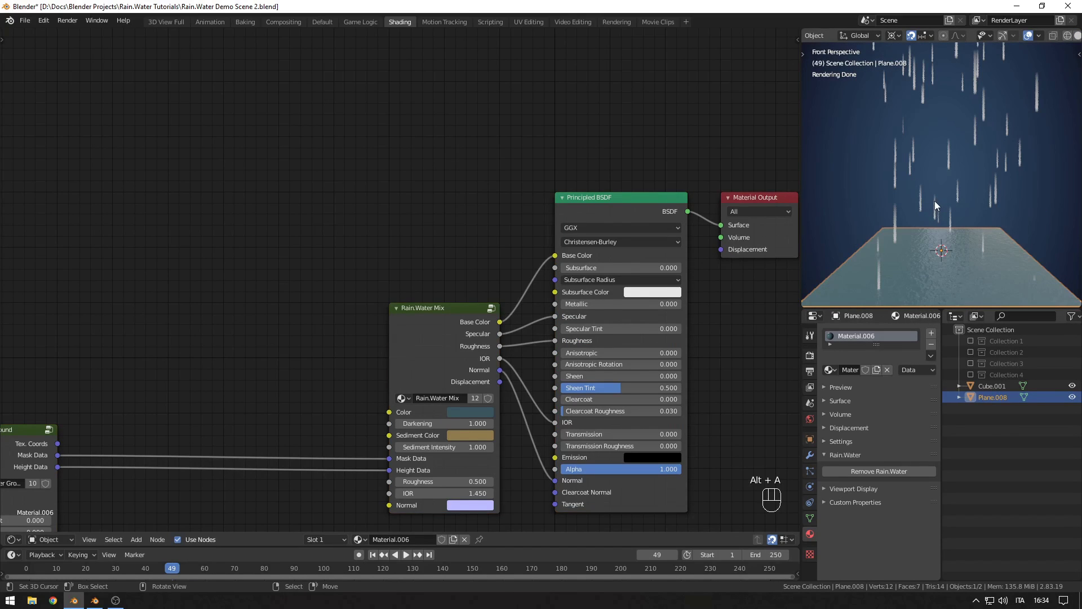
key(Home)
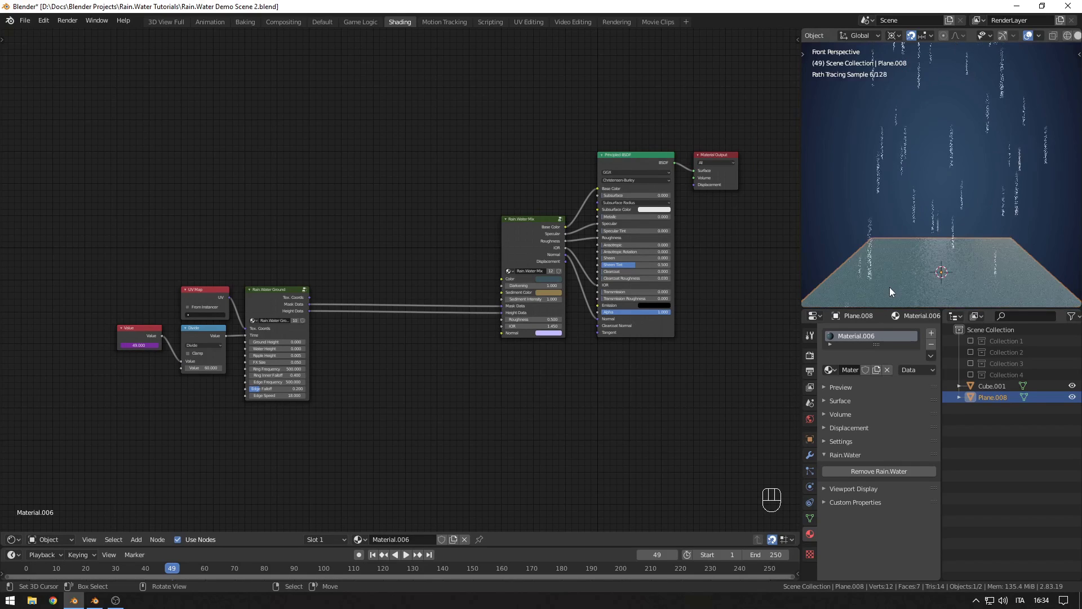
Step: Check the FX Size in the rain cube's material and set the plane's Rain.Water Ground FX Size to 0.41 to match it
click(899, 202)
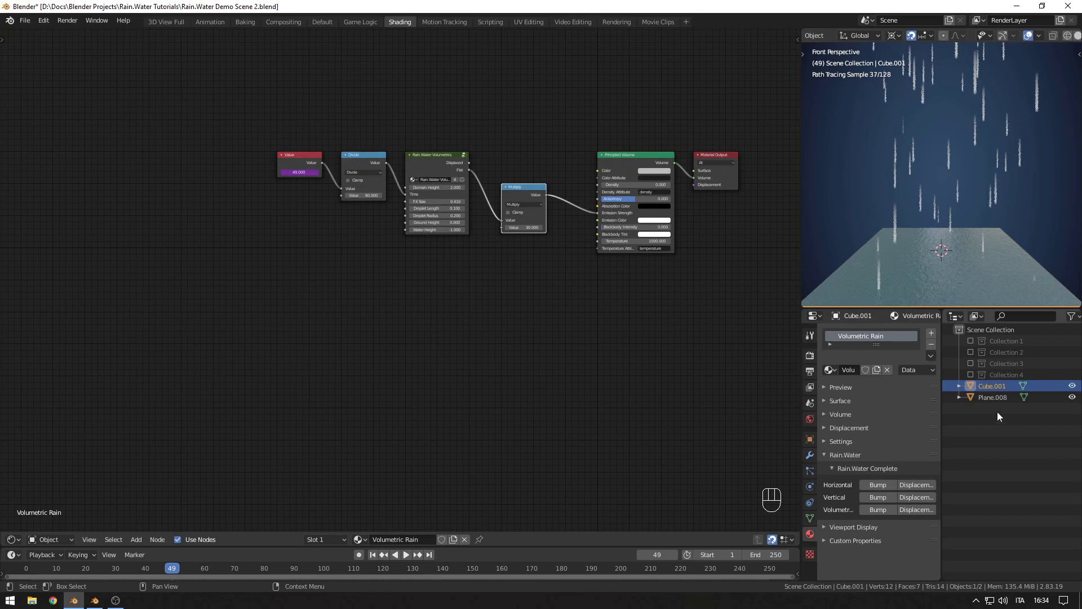
scroll(454, 281, up, 2)
scroll(455, 276, up, 2)
middle_drag(455, 277, 354, 354)
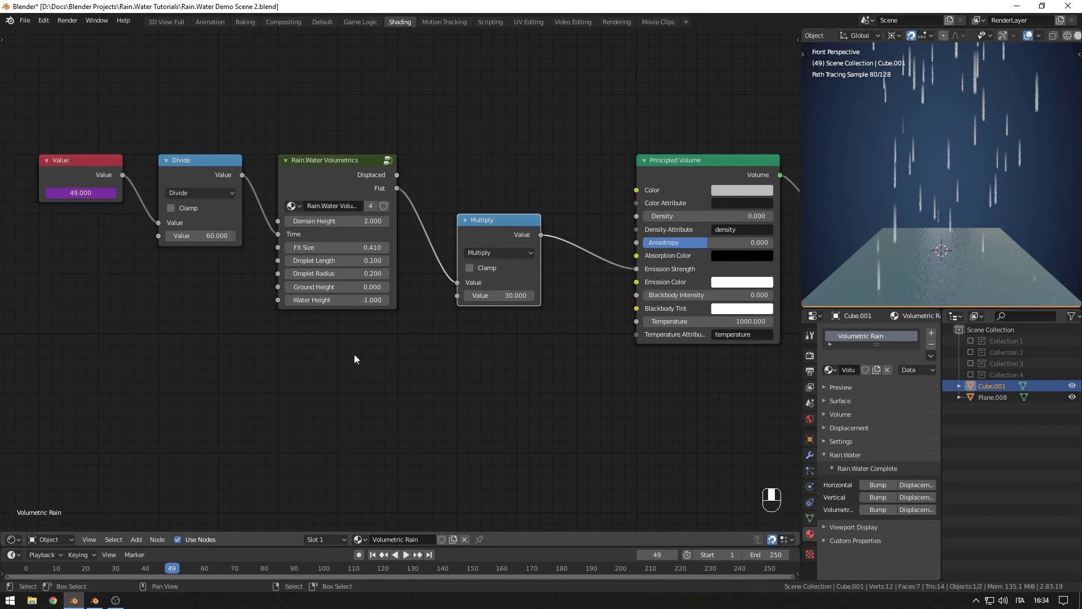
click(815, 296)
middle_drag(298, 395, 479, 204)
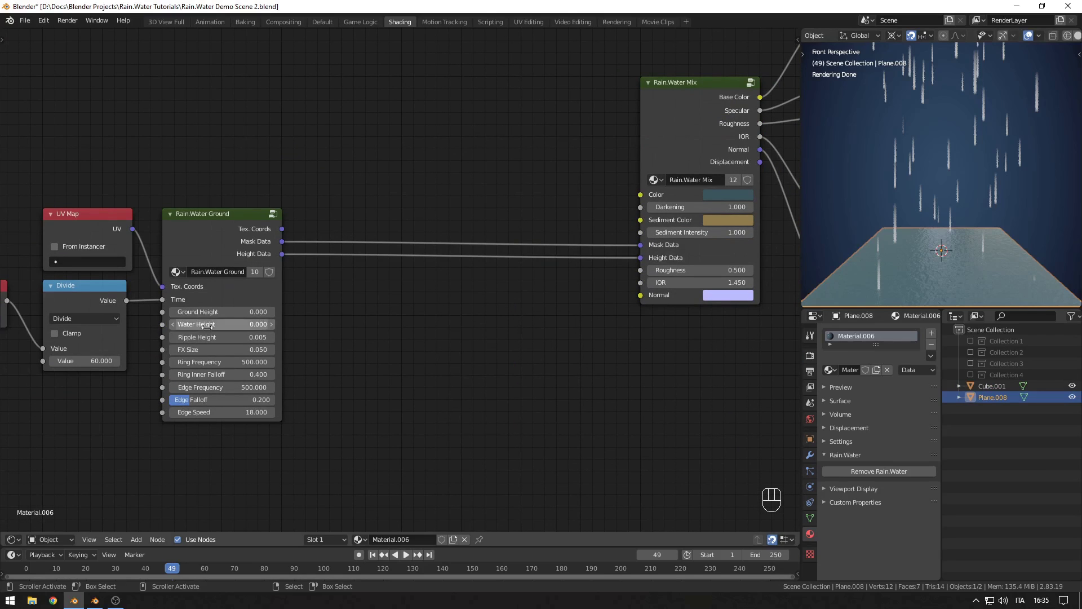
click(220, 349)
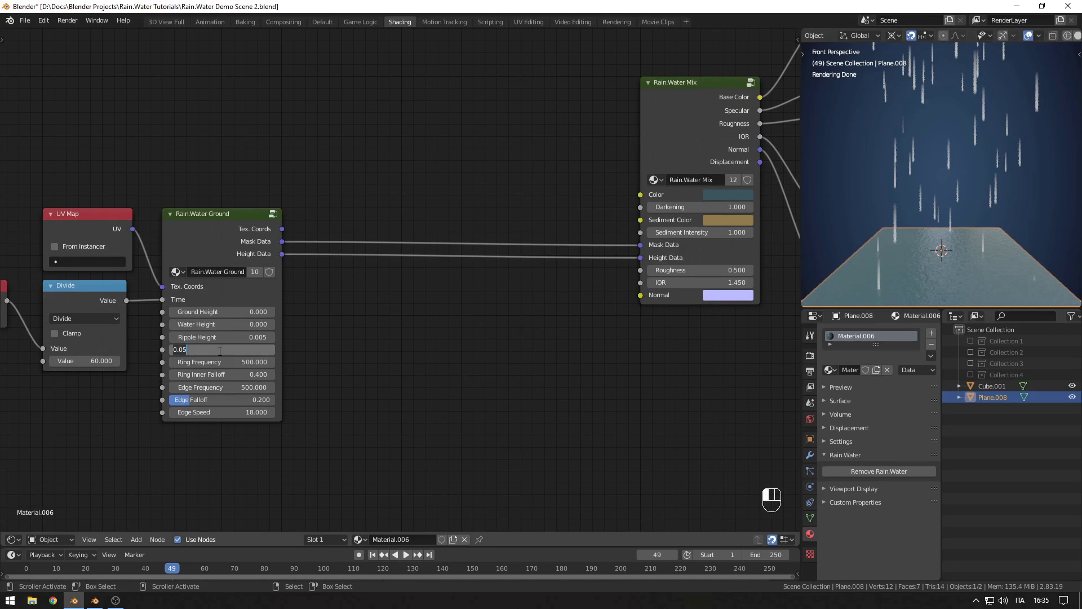
text(.41)
key(Return)
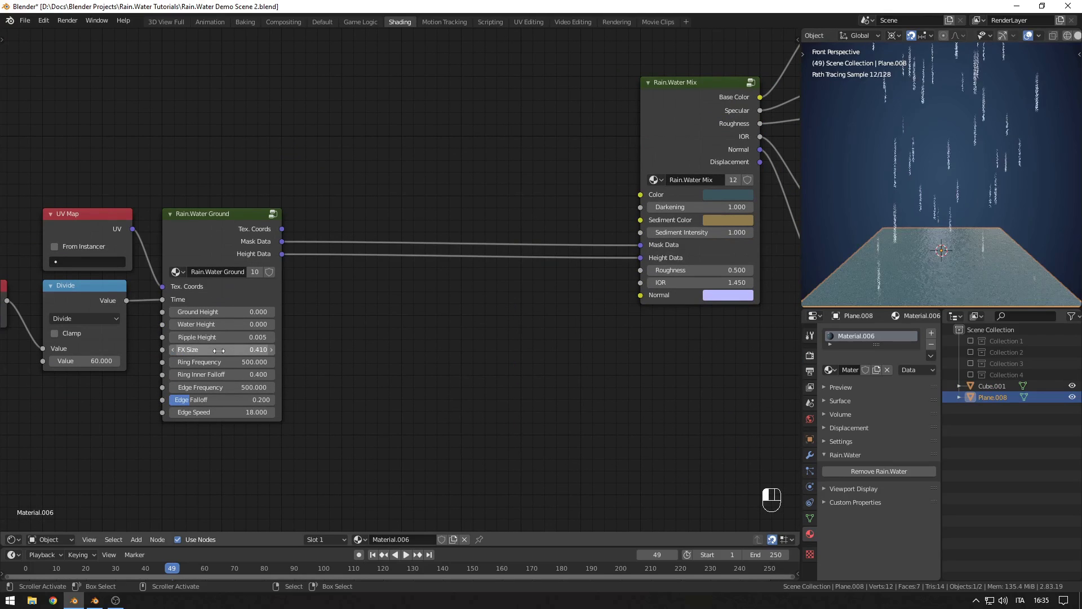
Step: Compare the raindrop positions with the ripples on the plane in top orthographic view and in close-up perspective
key(alt+q)
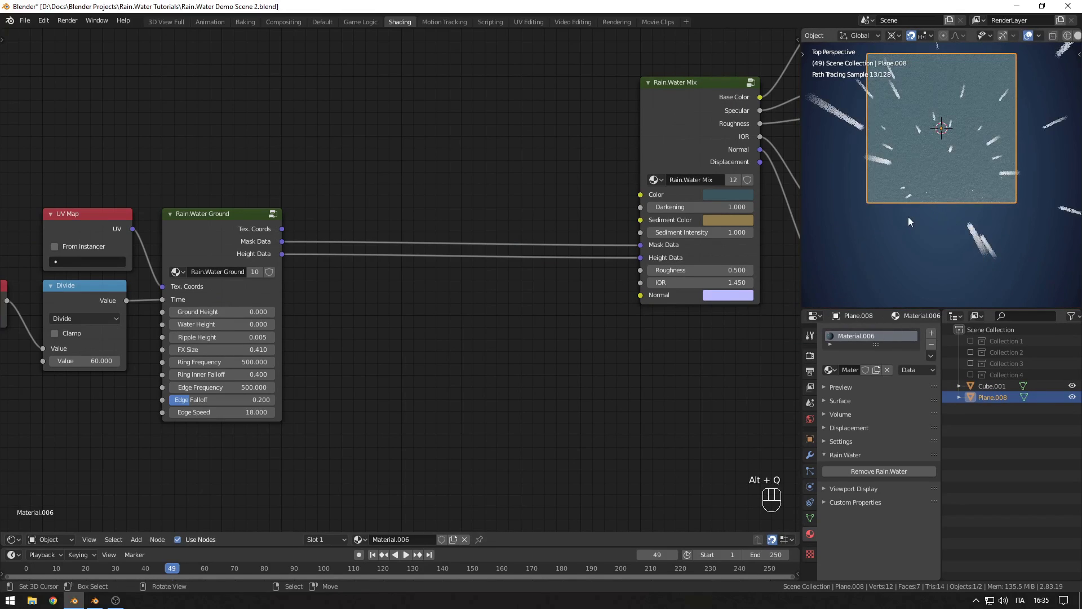
key(KP_5)
scroll(907, 216, up, 5)
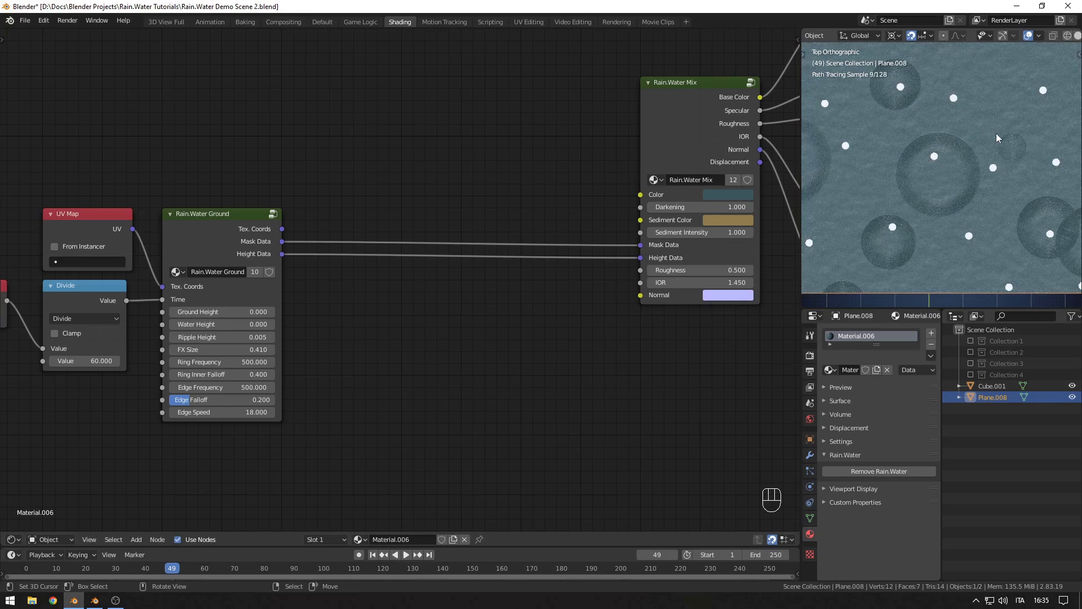
shift+middle_drag(996, 133, 942, 135)
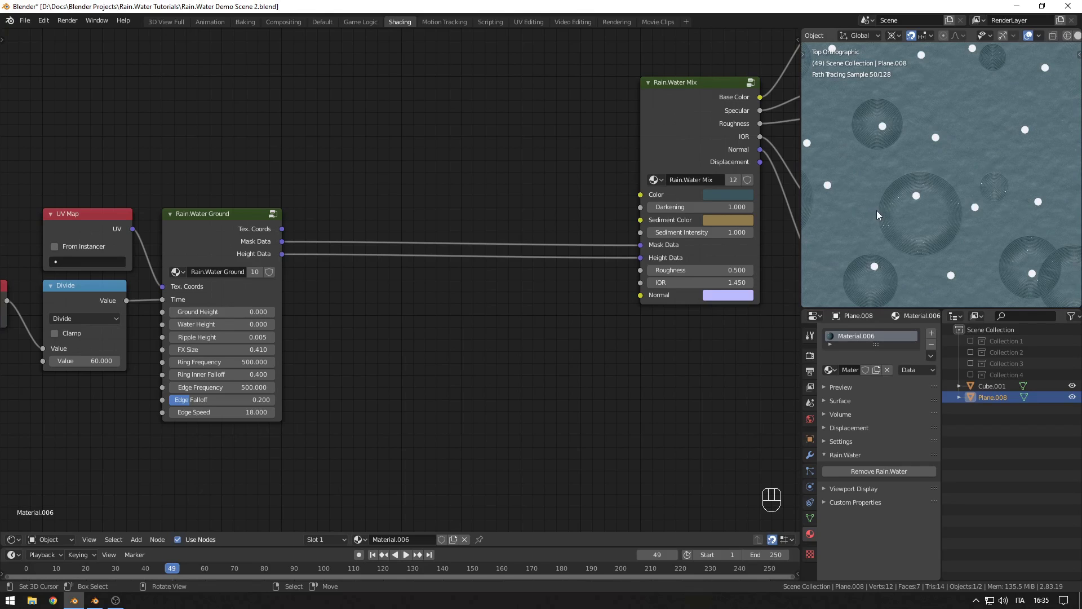
middle_drag(877, 211, 930, 210)
key(KP_5)
scroll(932, 164, up, 2)
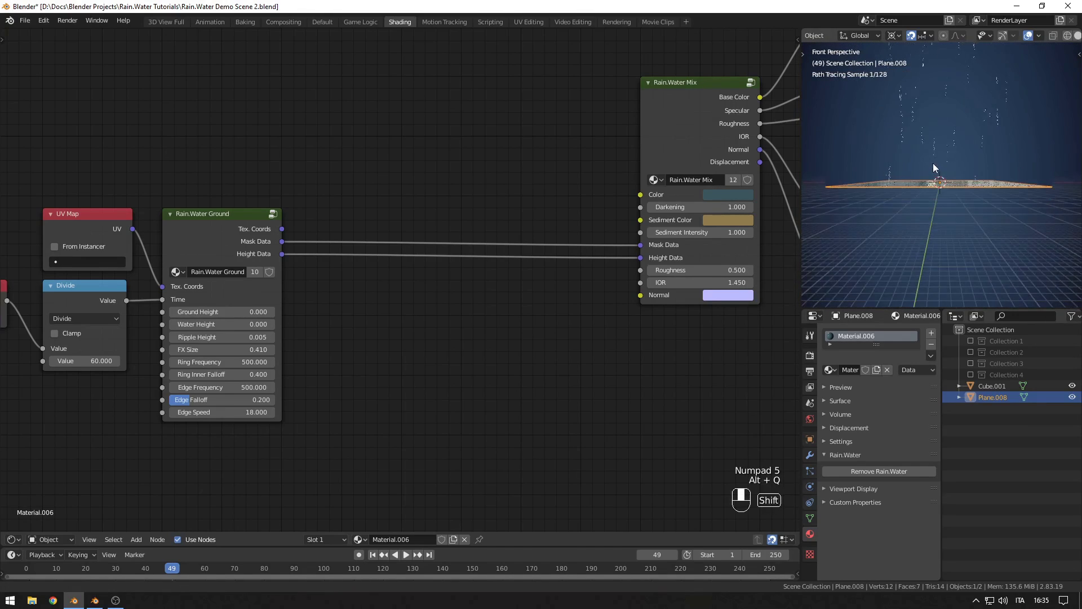
mouse_move(932, 165)
shift+middle_down()
mouse_move(873, 171)
mouse_move(925, 251)
mouse_move(915, 193)
mouse_move(926, 191)
shift+middle_up()
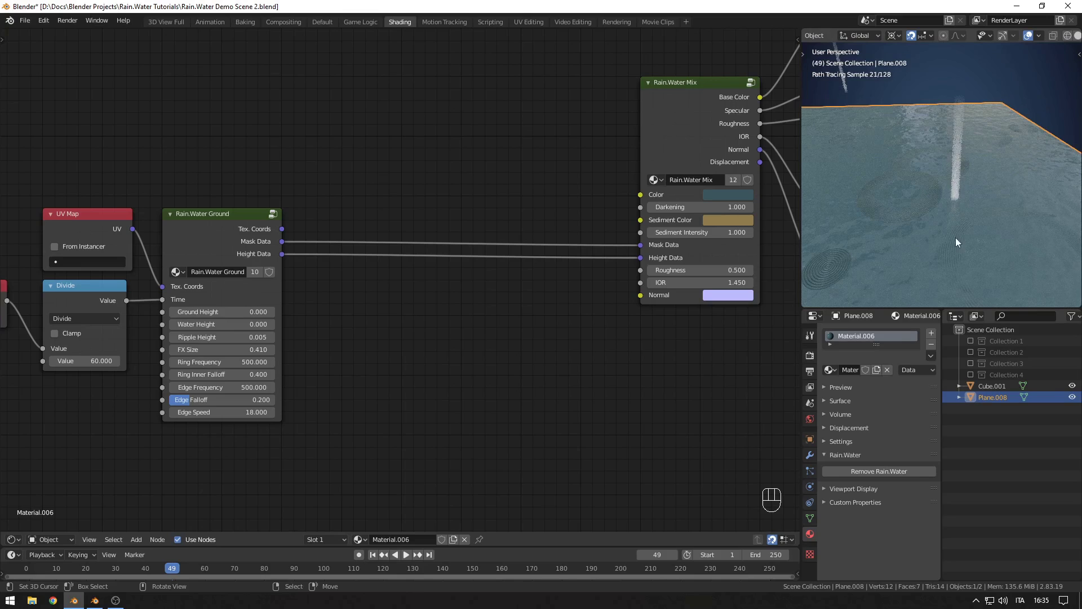
middle_drag(890, 269, 893, 217)
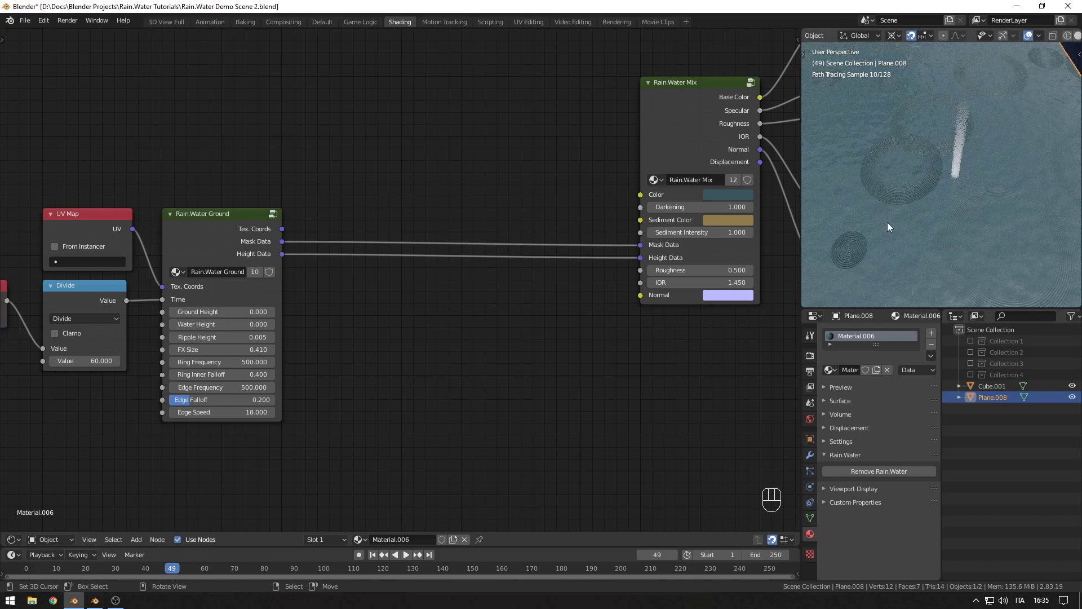
Step: Advance the animation to frame 111 while examining how the drops meet the ripples, ending in the front perspective view
alt+scroll(869, 221, down, 6)
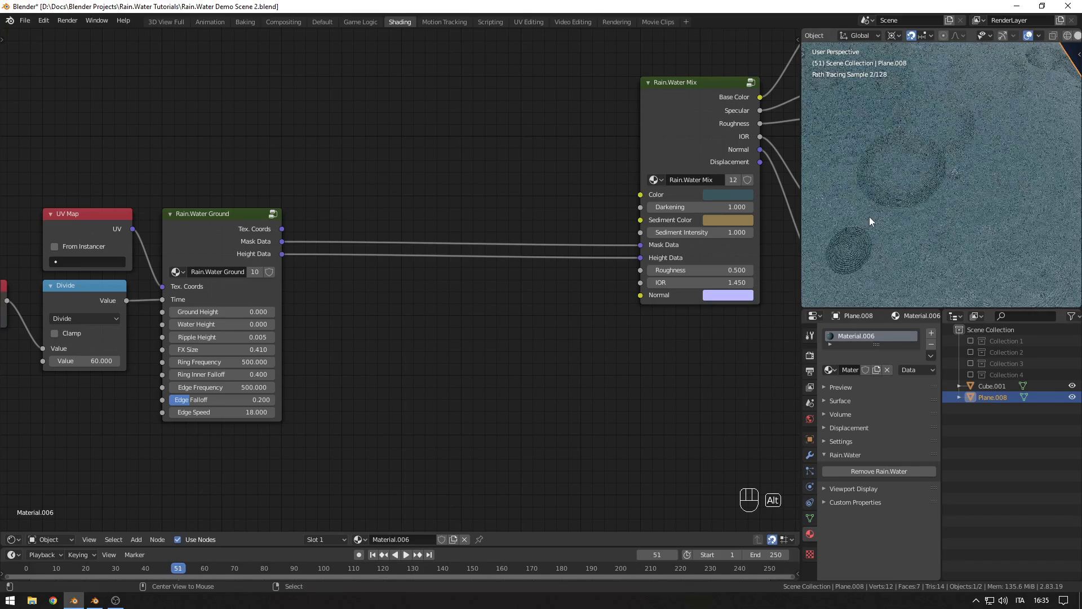
alt+scroll(870, 220, down, 17)
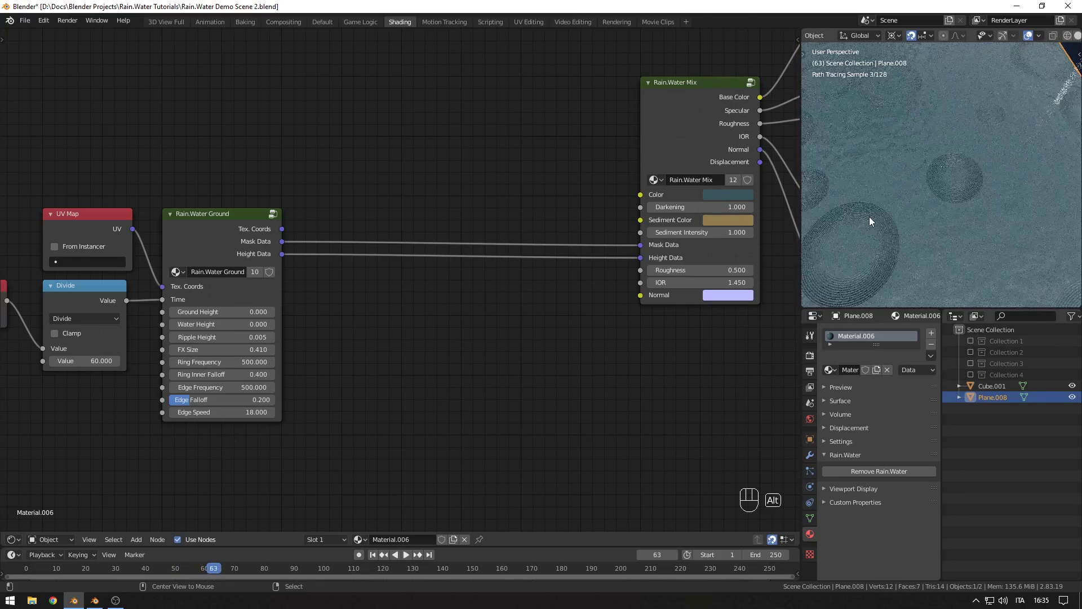
alt+scroll(869, 219, down, 20)
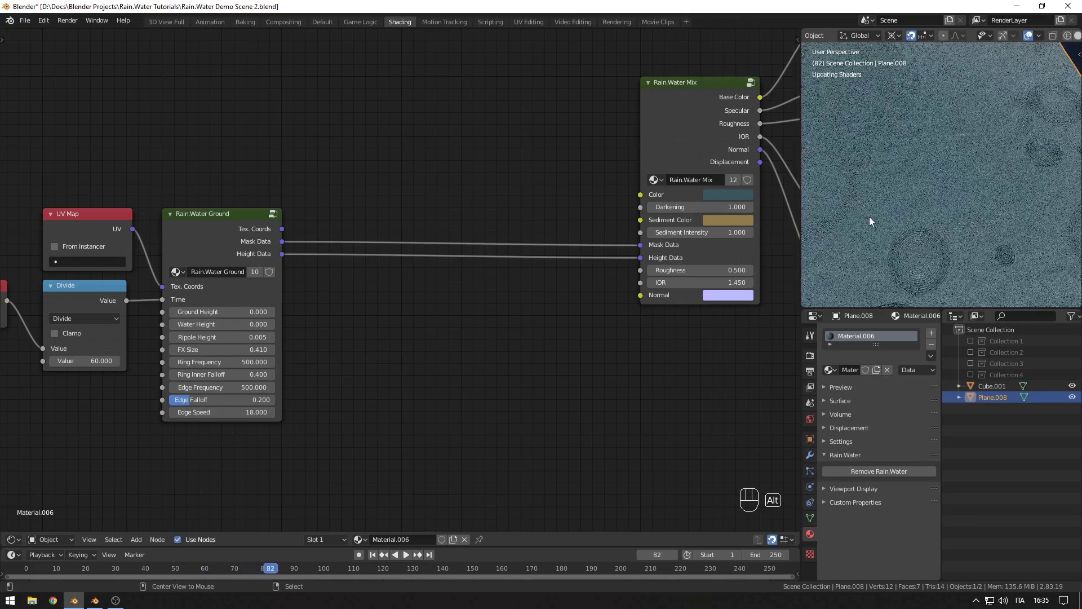
alt+scroll(869, 221, down, 17)
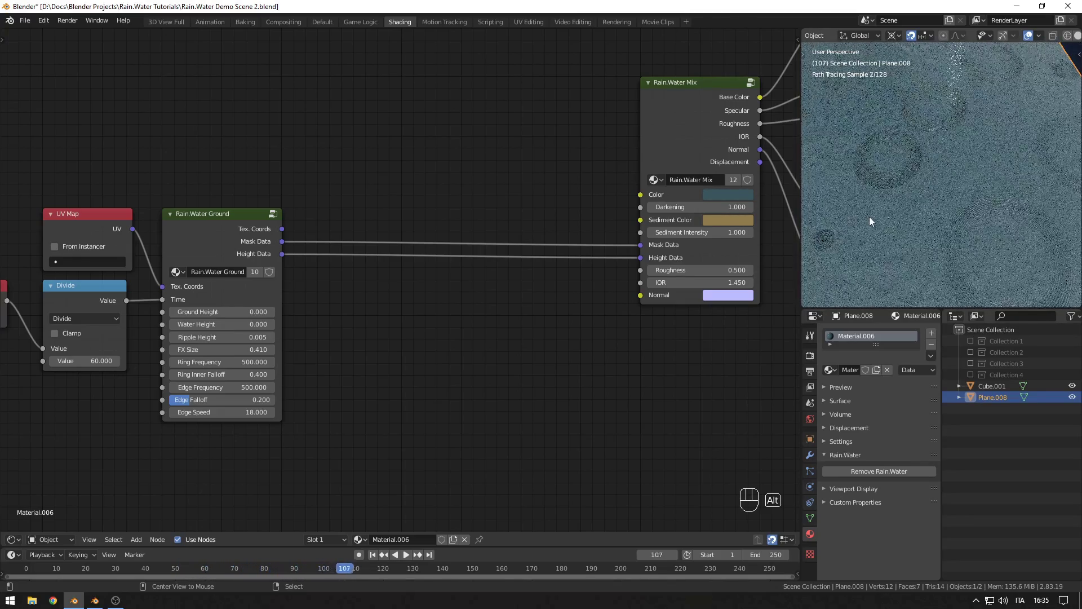
scroll(869, 222, down, 5)
alt+middle_drag(870, 217, 948, 196)
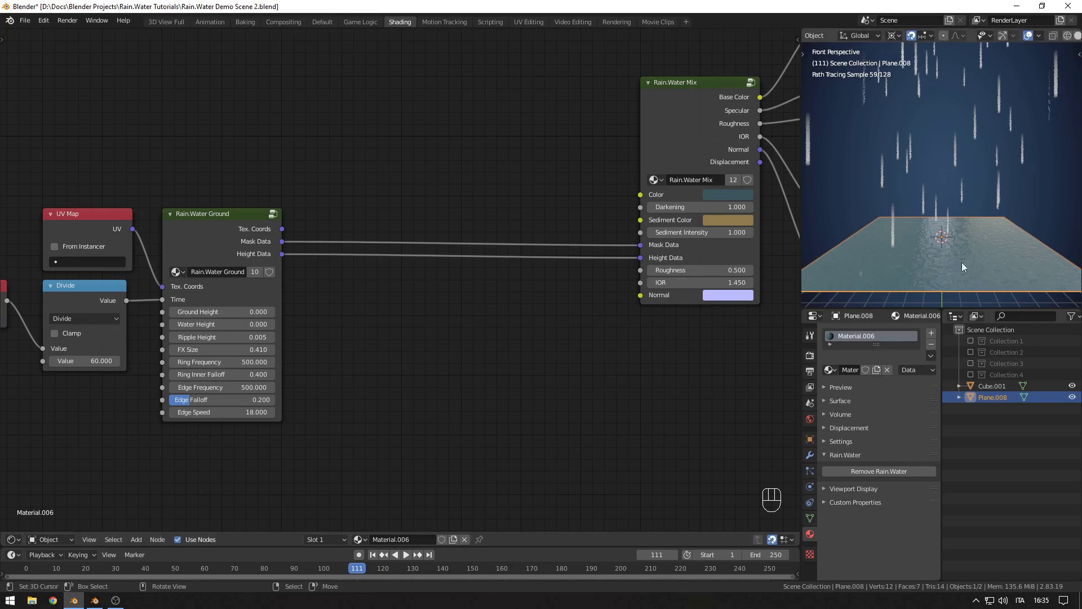
Step: Switch the viewport to solid shading, hide the rain cube and frame the selected ground plane in the view
click(992, 386)
middle_drag(424, 279, 232, 504)
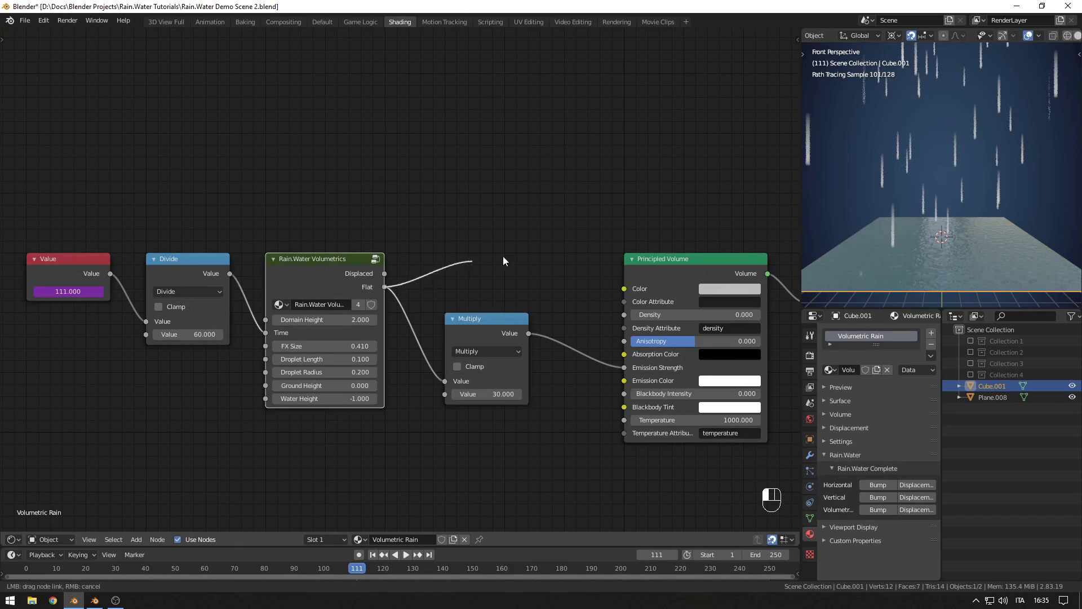
key(z)
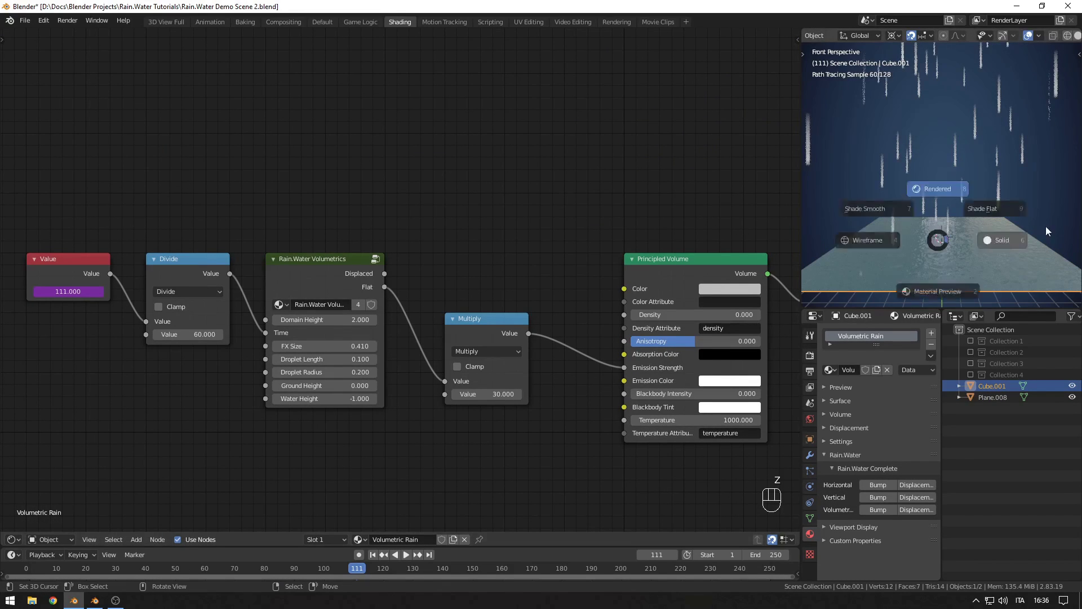
click(1009, 205)
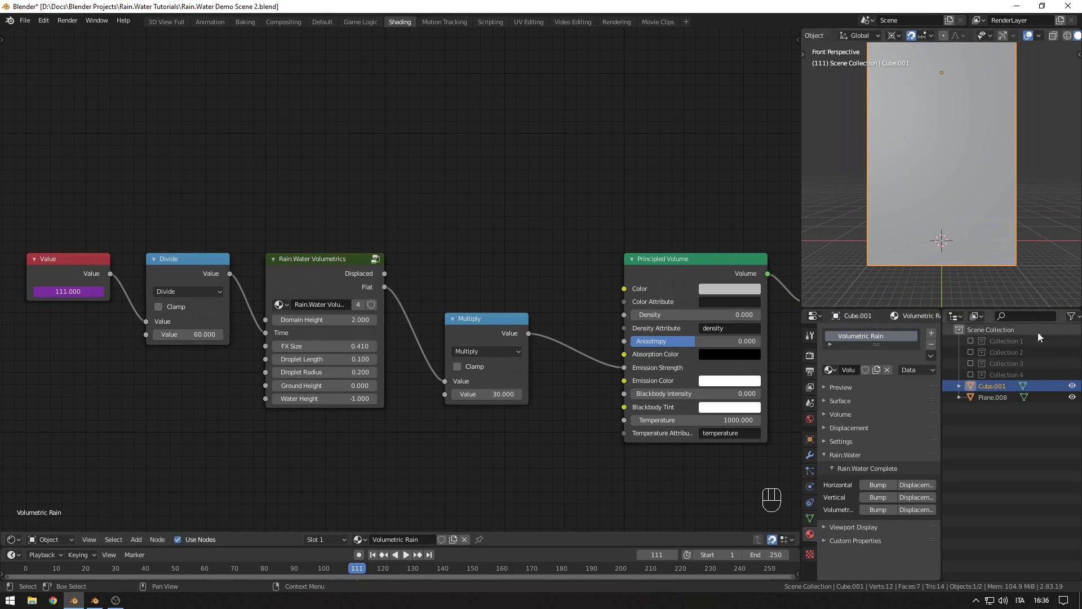
click(1072, 385)
right_click(951, 255)
key(KP_Decimal)
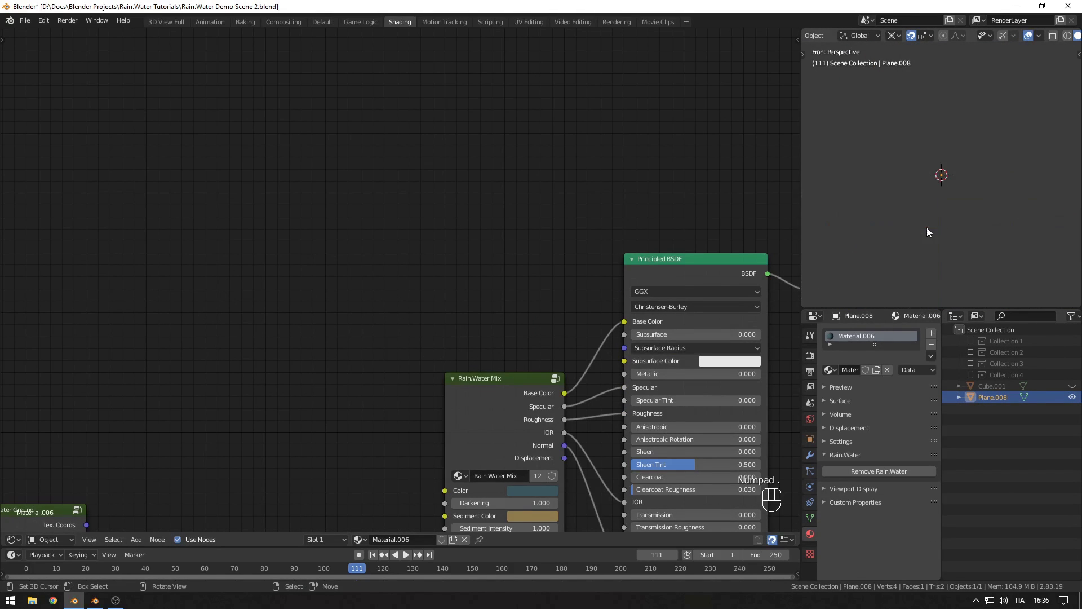
key(KP_Decimal)
middle_drag(542, 327, 589, 209)
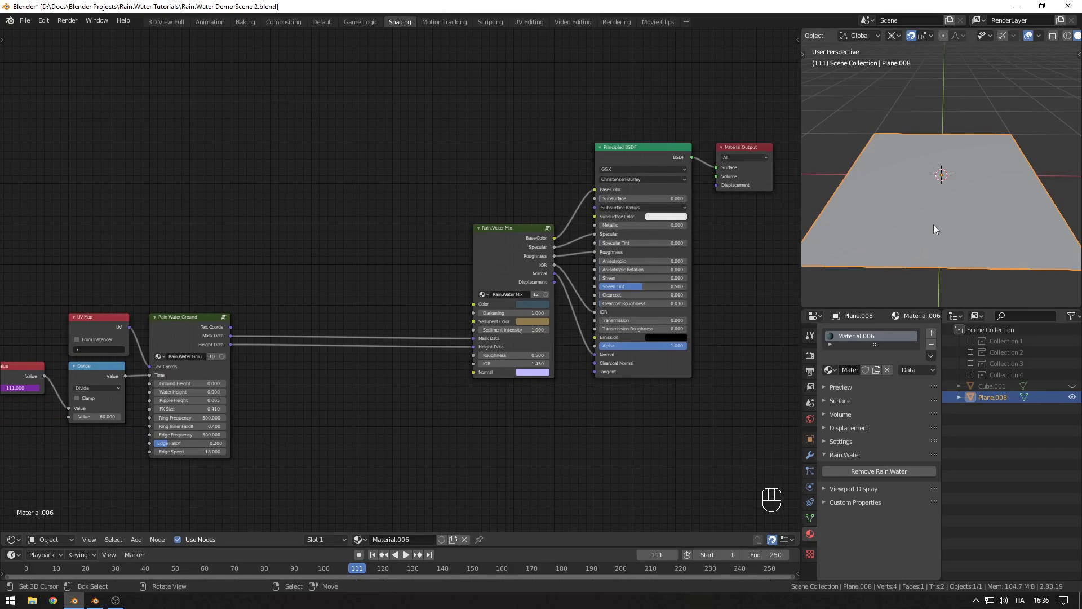
middle_drag(933, 224, 933, 236)
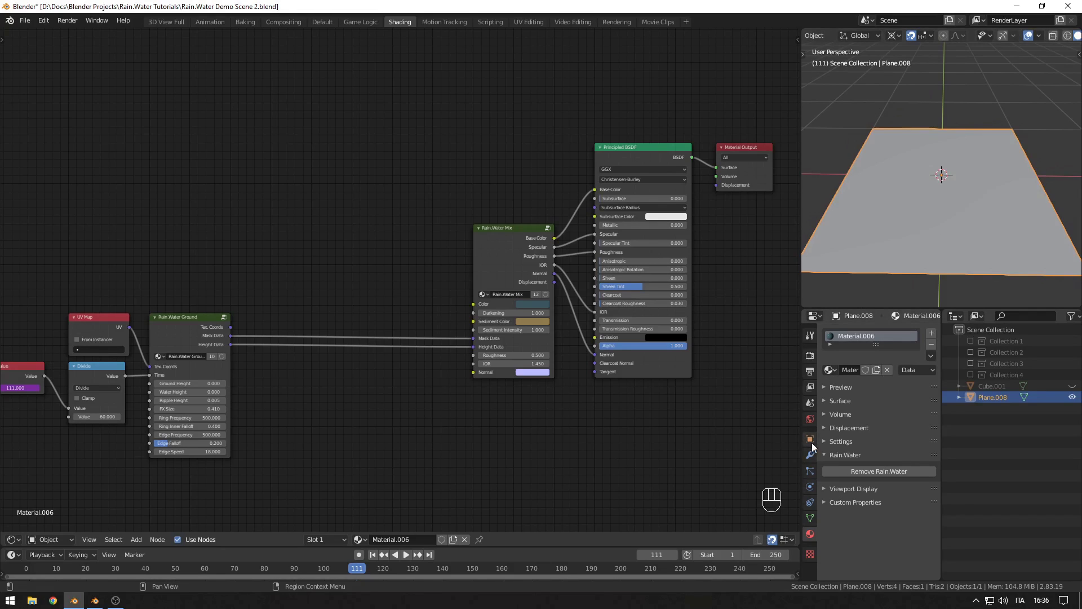
Step: Subdivide the ground plane's mesh into a regular grid of 121 faces and return to object mode
key(Tab)
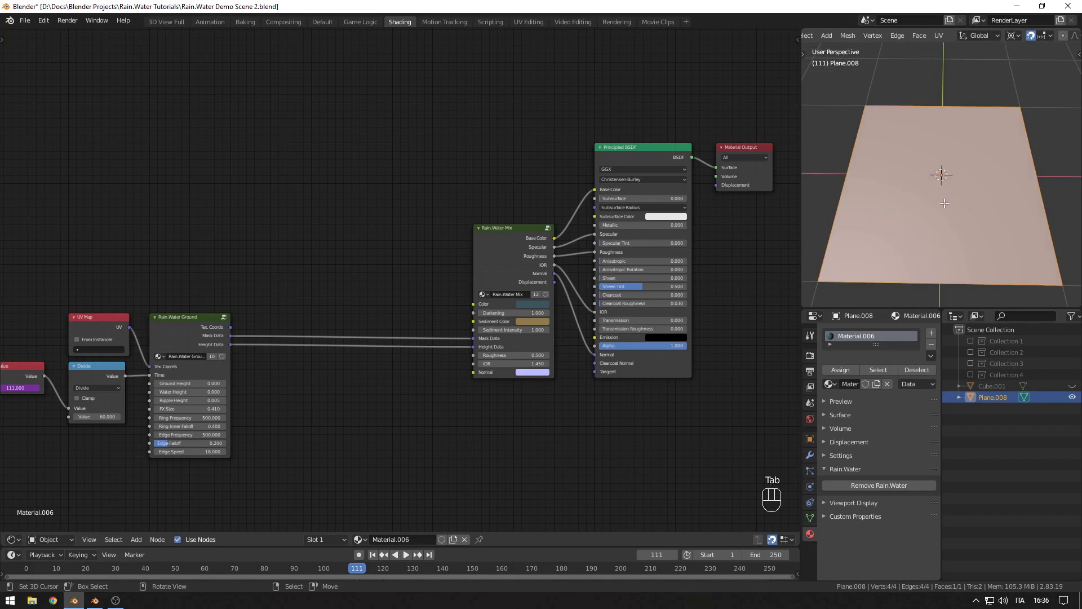
key(w)
click(939, 202)
click(834, 298)
drag(919, 219, 794, 218)
click(835, 201)
key(Tab)
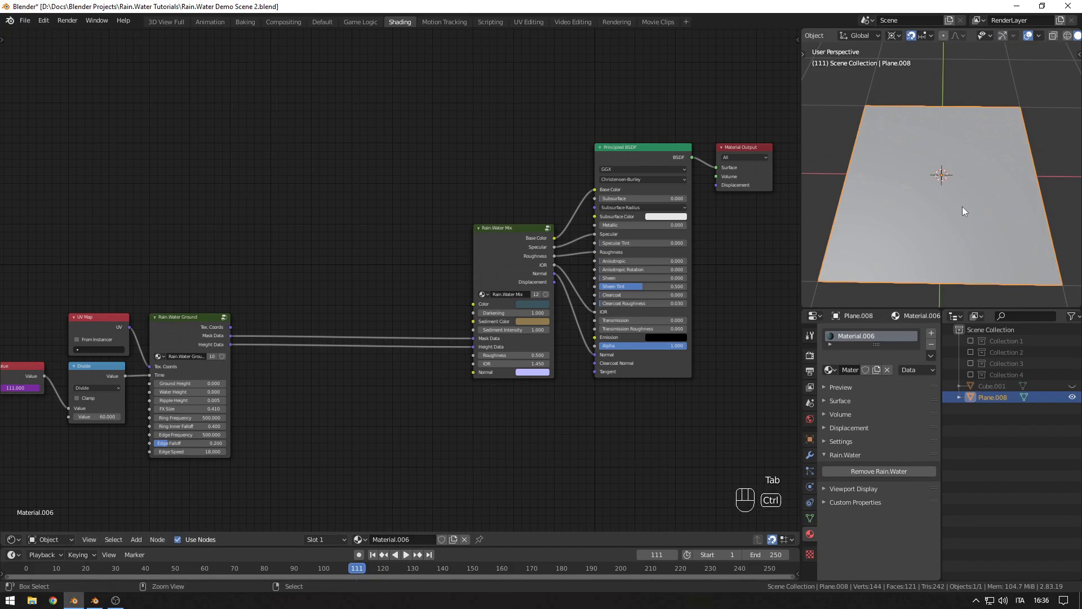
Step: Add a Simple Subdivision Surface modifier to the plane with viewport level 4 and render level 5
key(ctrl+4)
click(811, 452)
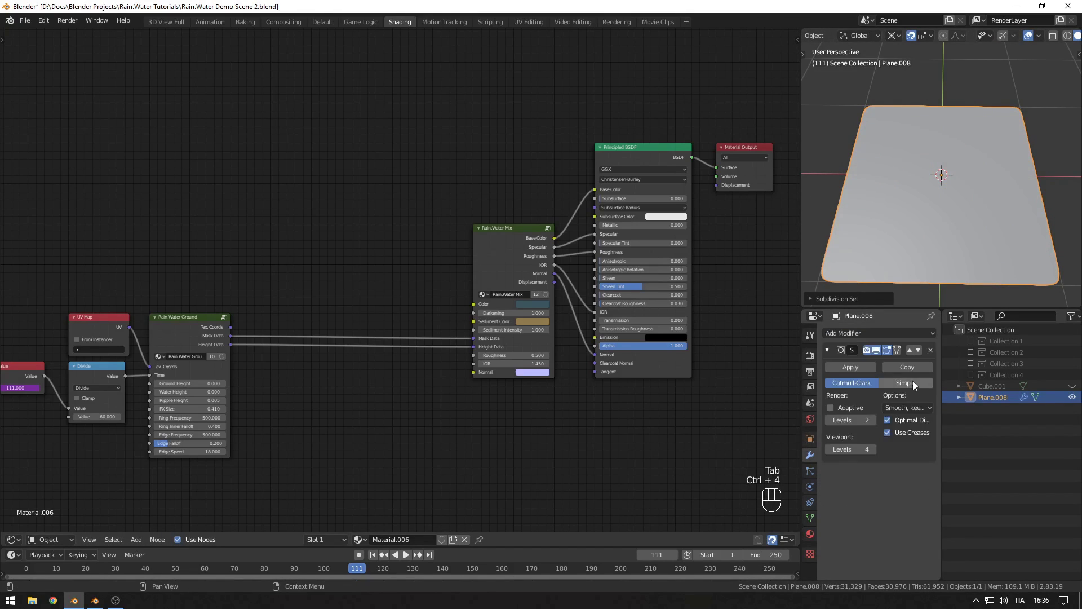
click(905, 382)
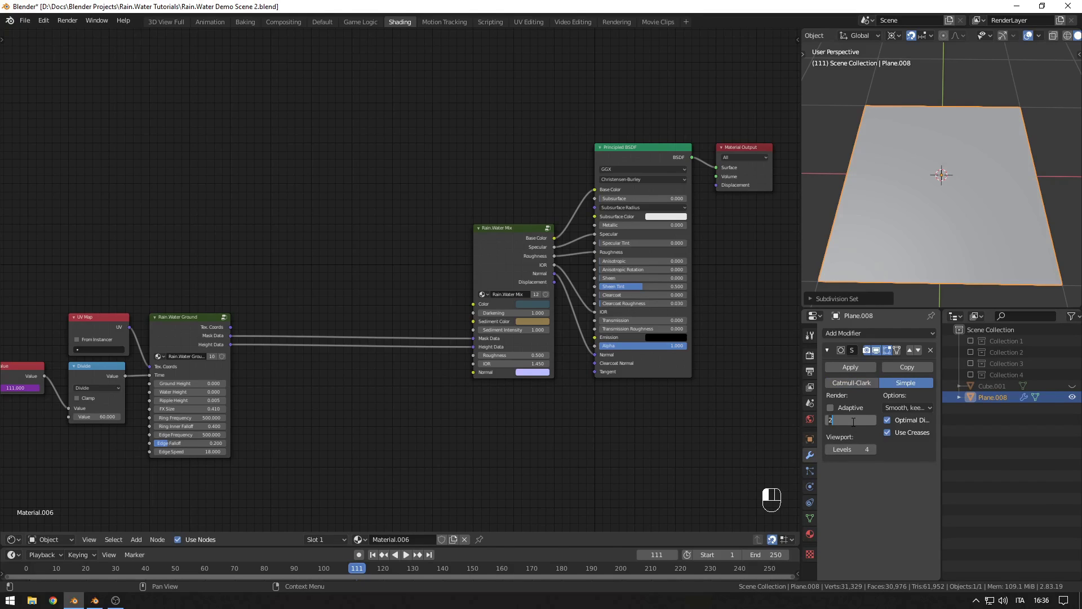
Step: Add a Displace modifier to the plane with a new image texture using aerial_rocks_02_disp_2k.png
click(852, 334)
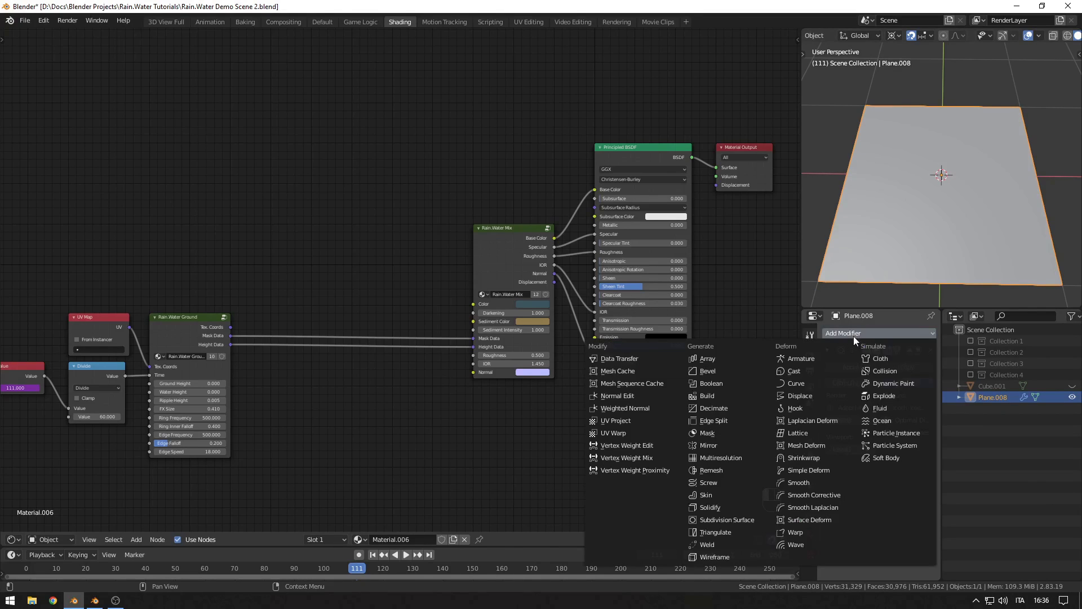
click(805, 397)
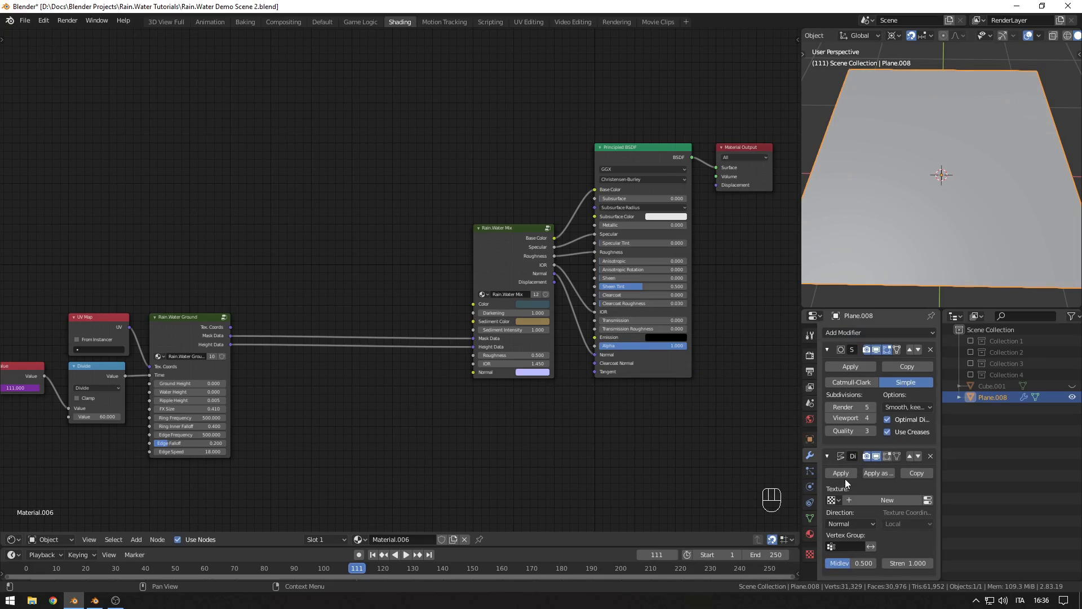
click(870, 499)
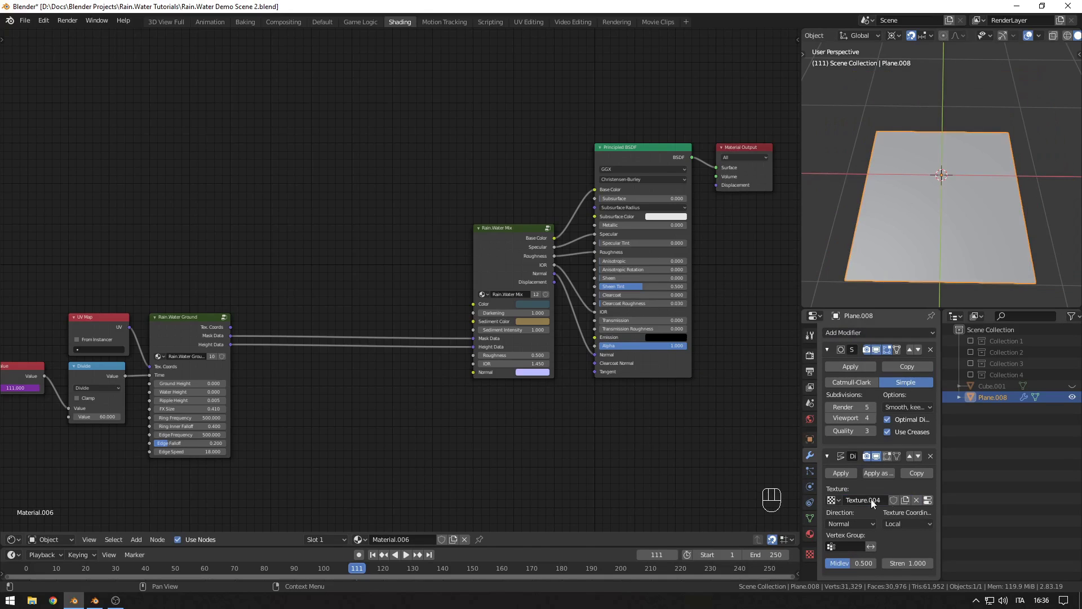
click(927, 500)
click(827, 527)
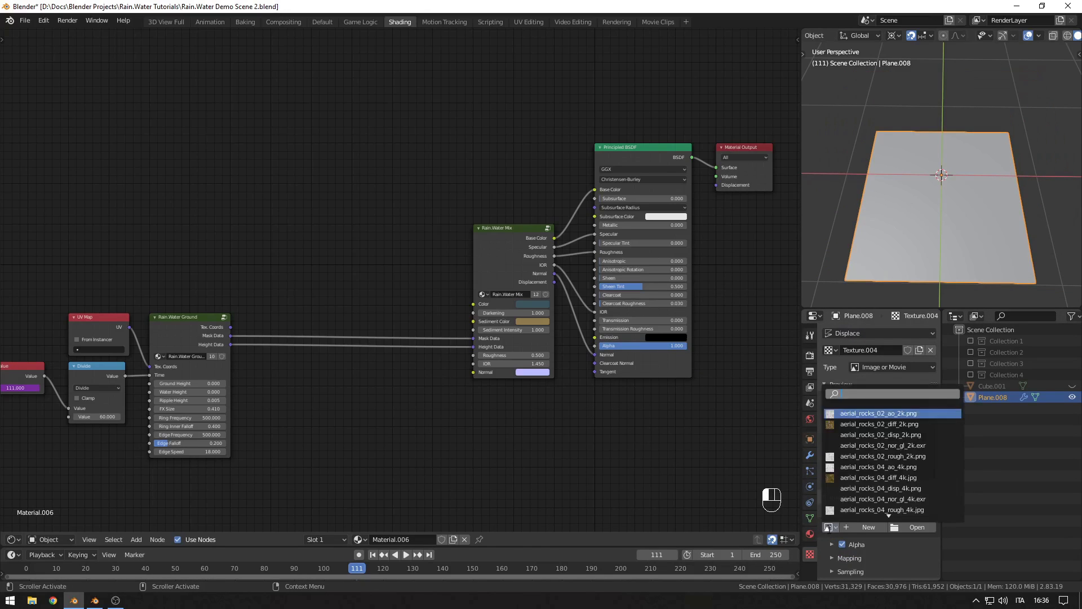
click(919, 434)
scroll(834, 501, down, 5)
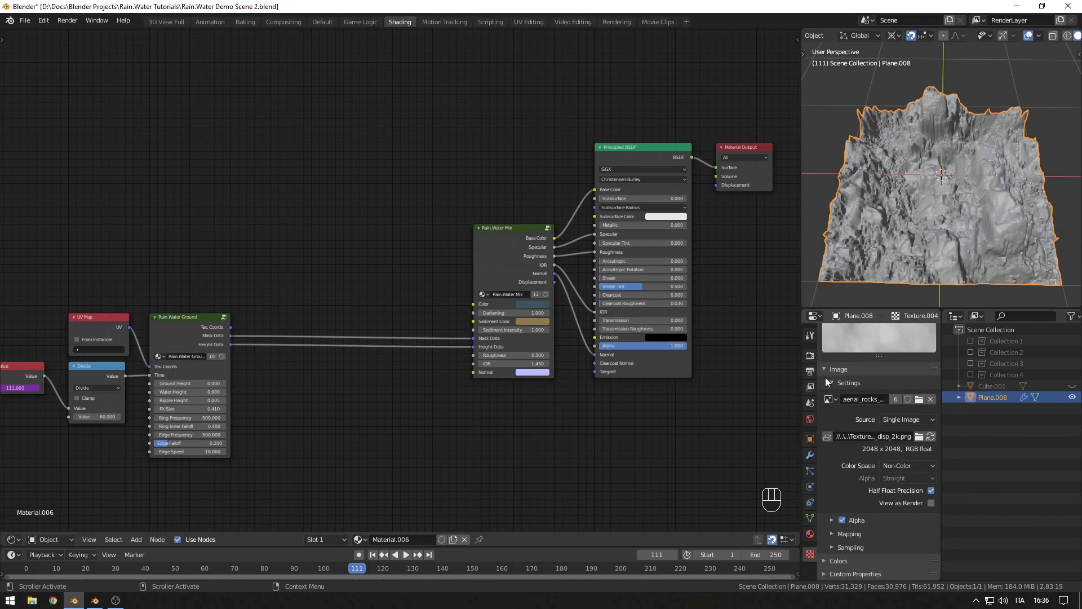
Step: Set the Displace modifier's texture coordinates to UV and its midlevel to 0
click(811, 455)
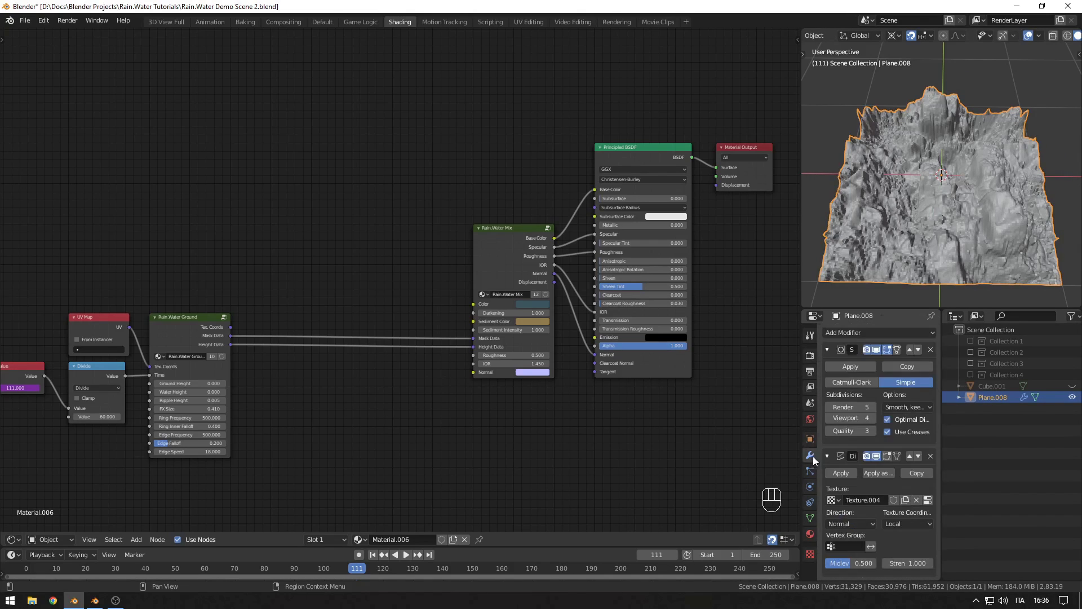
click(902, 524)
click(895, 478)
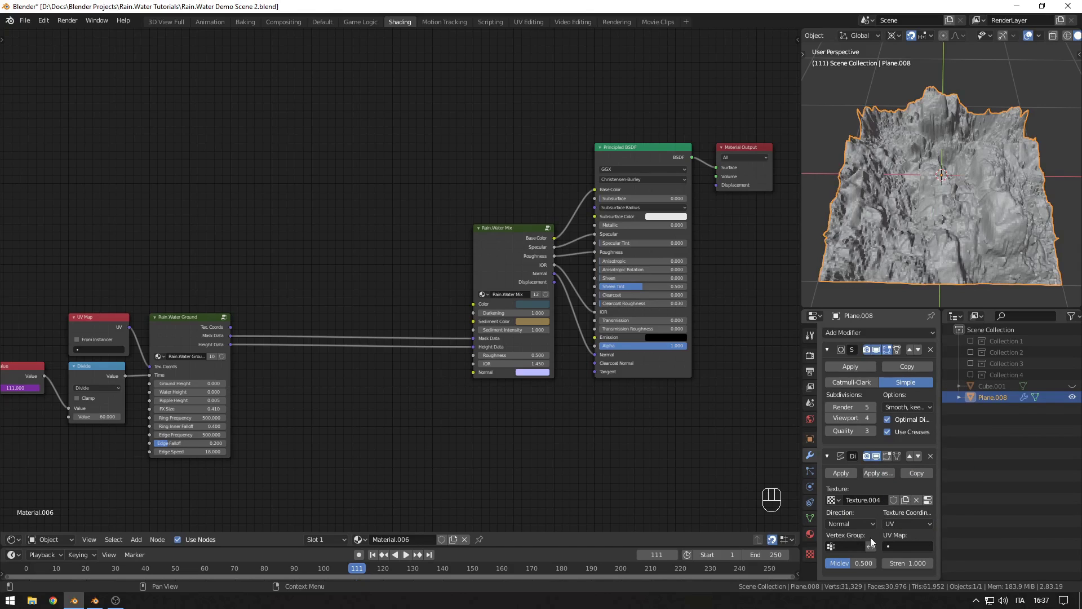
drag(848, 563, 829, 563)
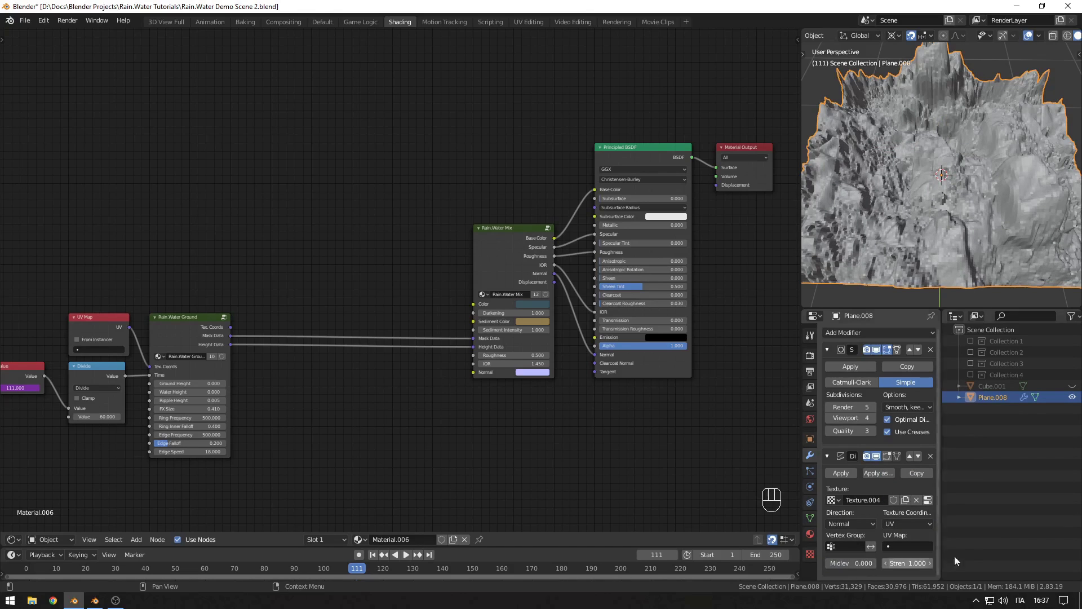
Step: Try a Displace strength of 0.3 and check the relief of the plane
click(914, 565)
text(.3)
key(Return)
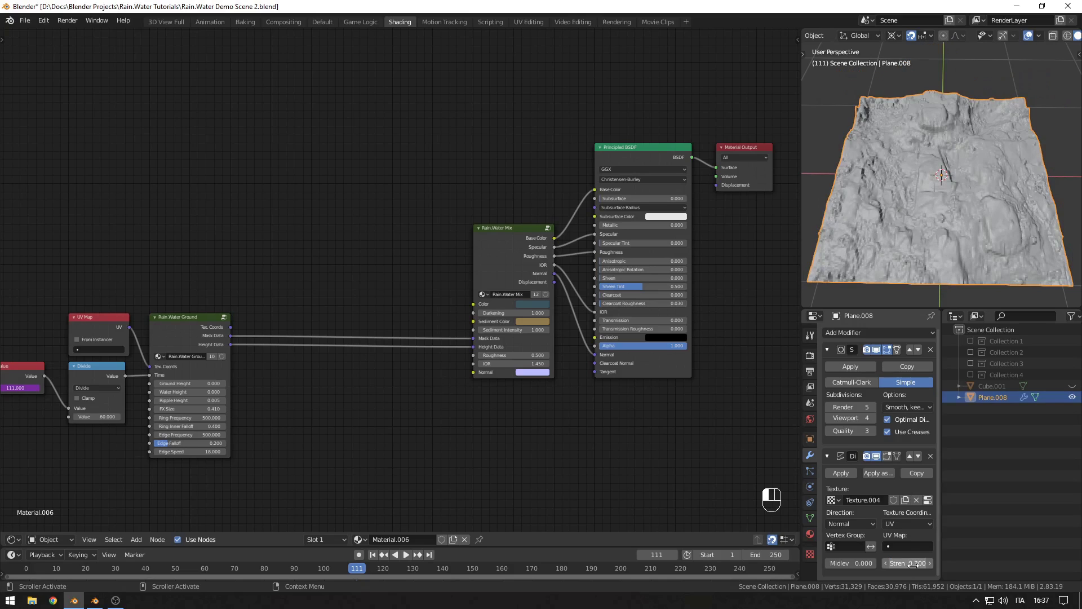
middle_drag(1027, 288, 950, 221)
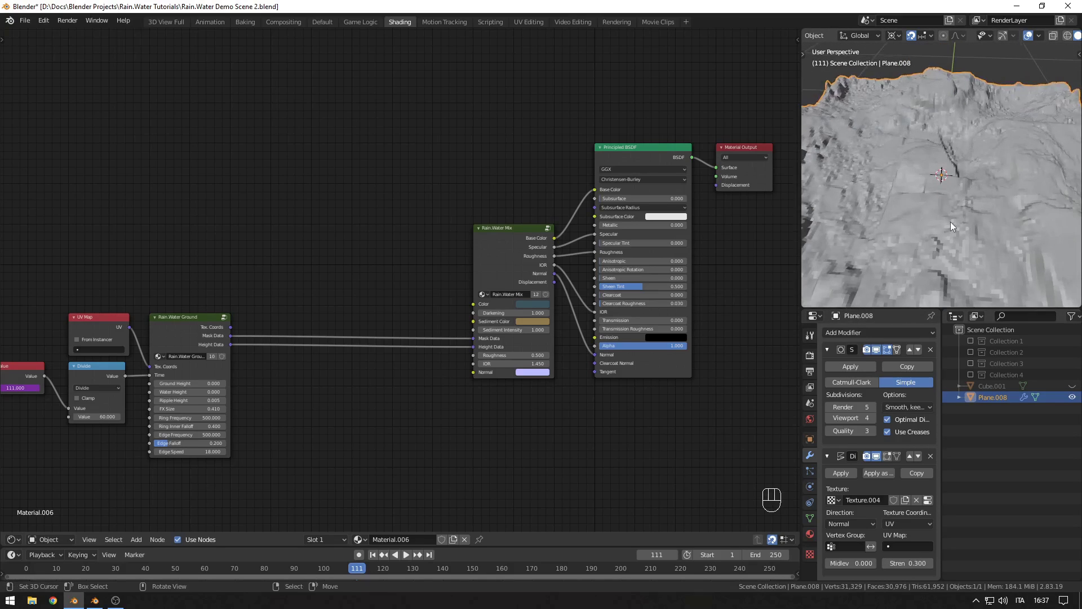
scroll(948, 222, down, 3)
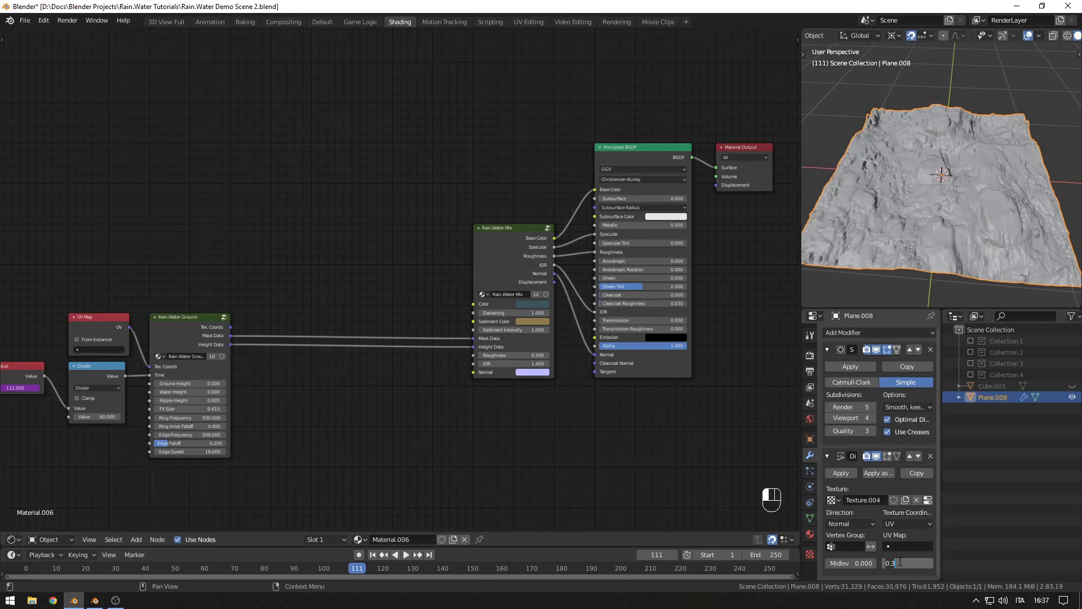
Step: Set the Displace modifier's strength to 0.5 and check the plane's surface
key(BackSpace)
text(5)
key(Return)
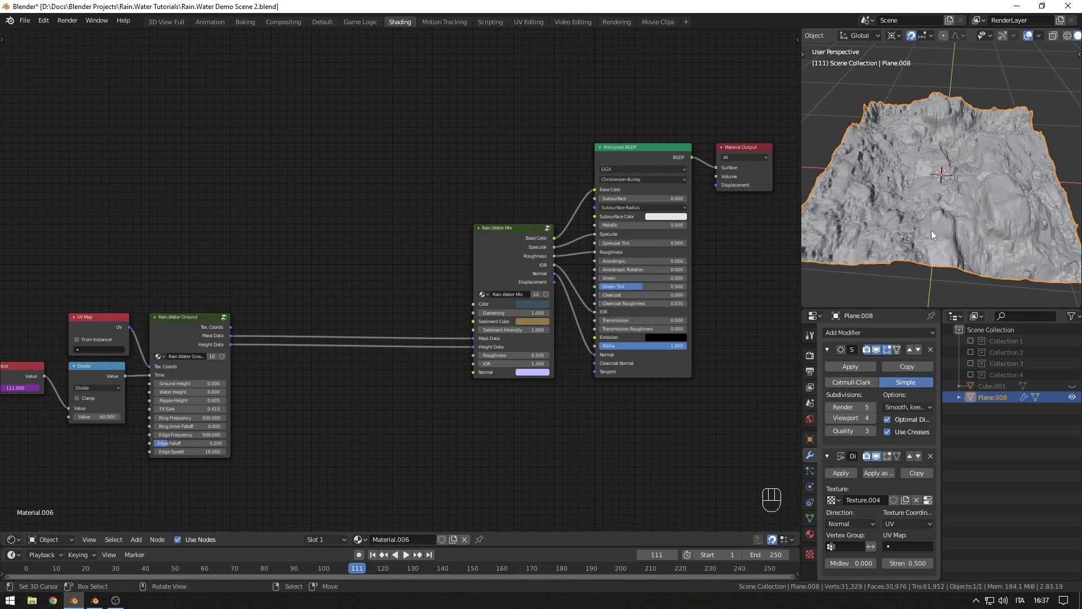
middle_drag(931, 230, 929, 221)
middle_drag(932, 202, 930, 186)
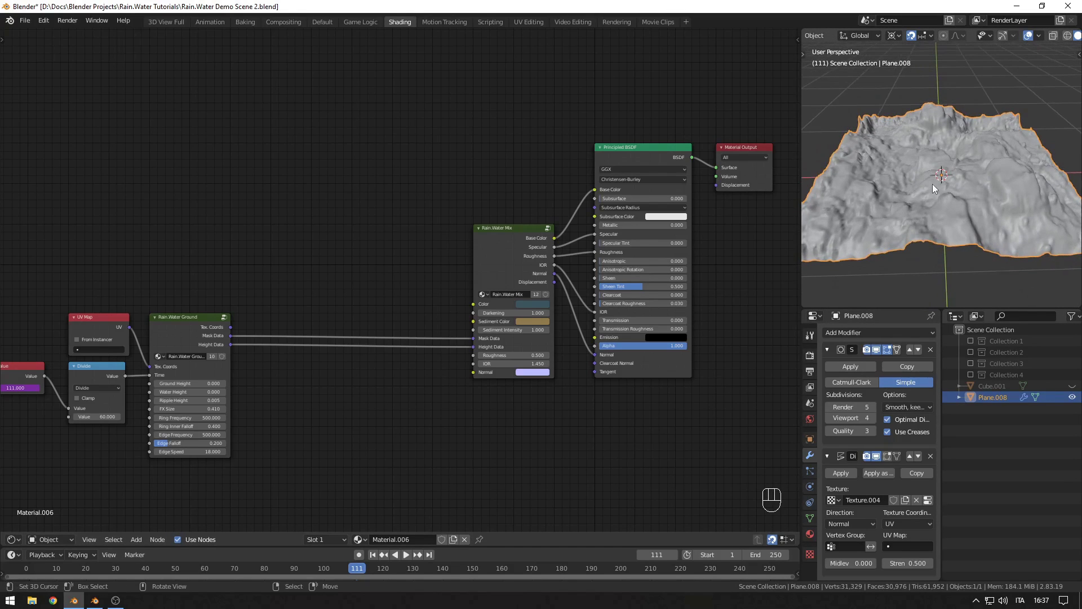
Step: Add a Texture Coordinate node to the ground material, below the Value and Divide nodes
middle_drag(308, 401, 370, 351)
scroll(370, 355, up, 4)
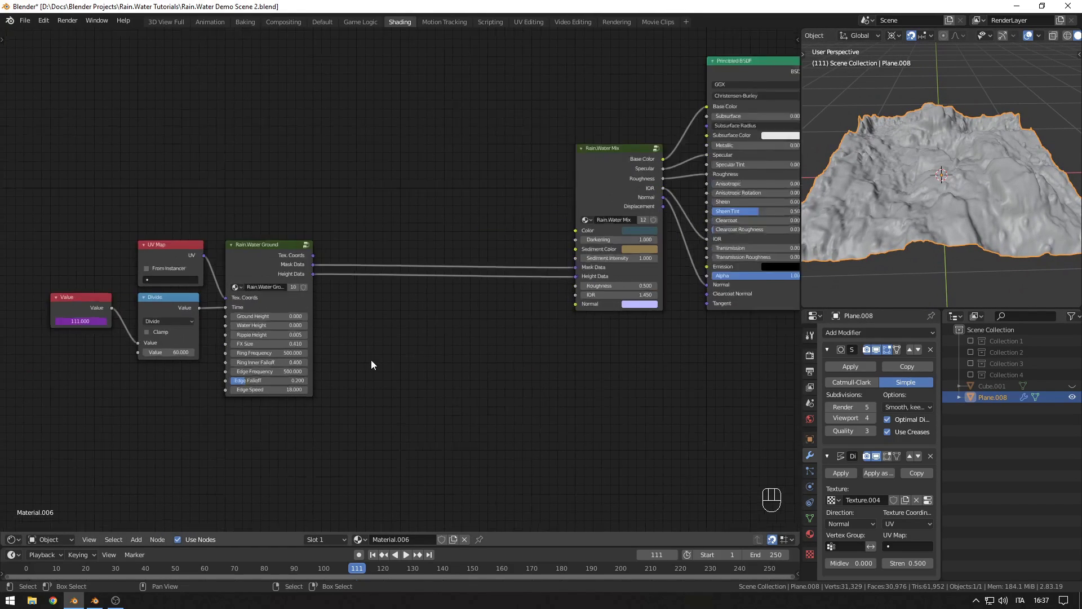
middle_drag(225, 358, 541, 251)
middle_drag(292, 381, 285, 339)
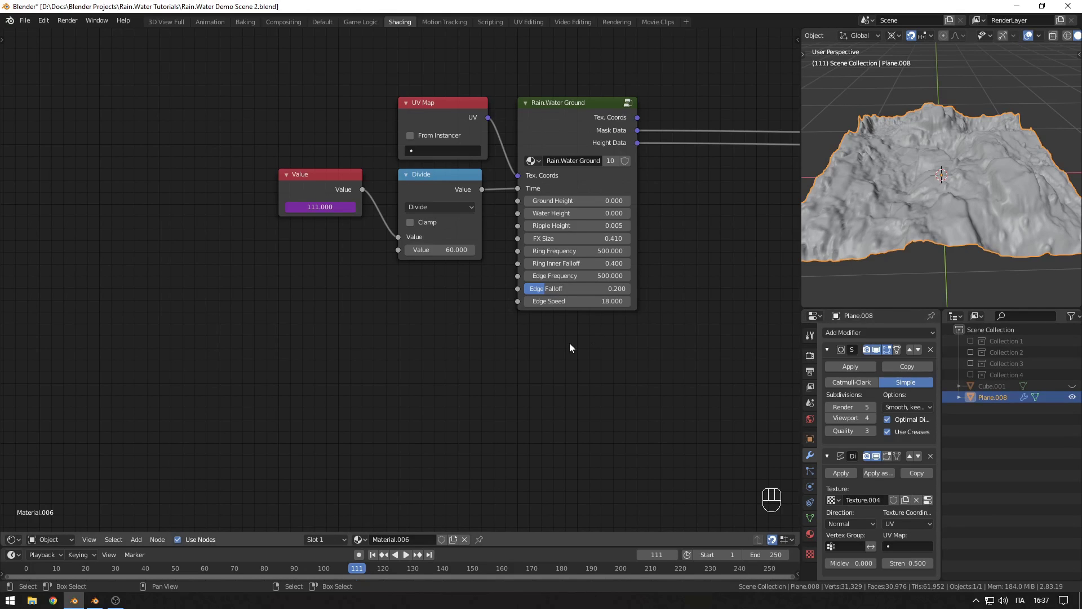
mouse_move(895, 219)
middle_down()
mouse_move(899, 177)
mouse_move(898, 212)
mouse_move(907, 210)
middle_up()
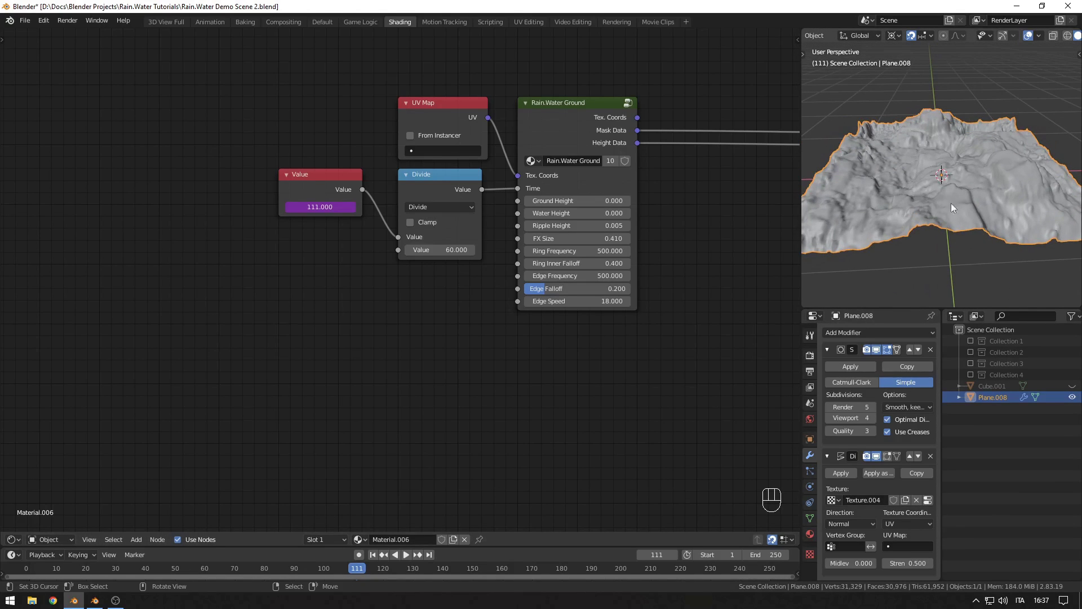
middle_drag(949, 176, 944, 206)
key(shift+a)
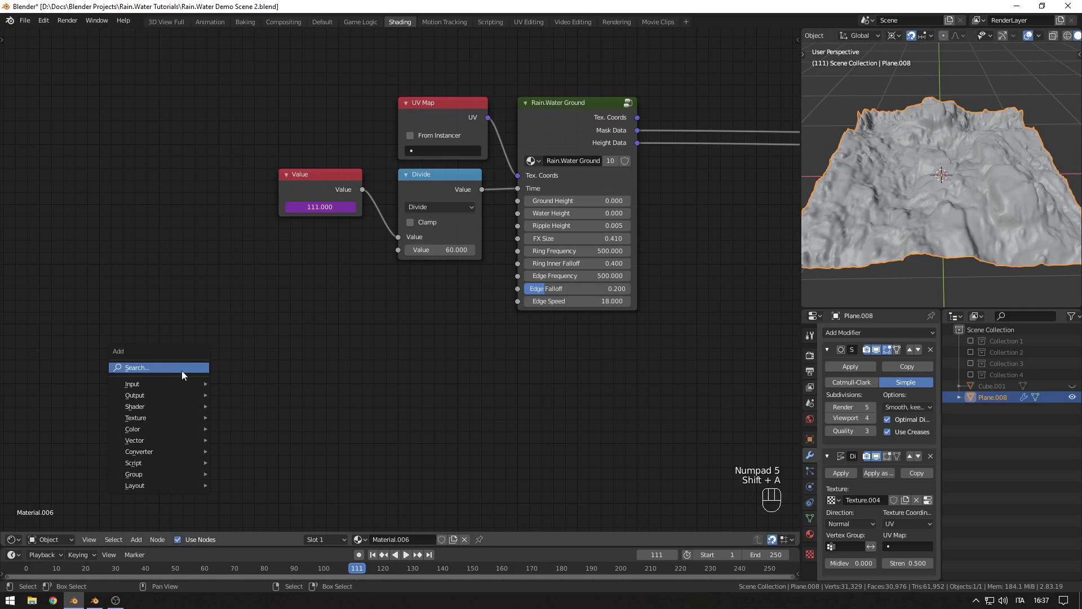
mouse_move(172, 385)
click(253, 278)
click(234, 370)
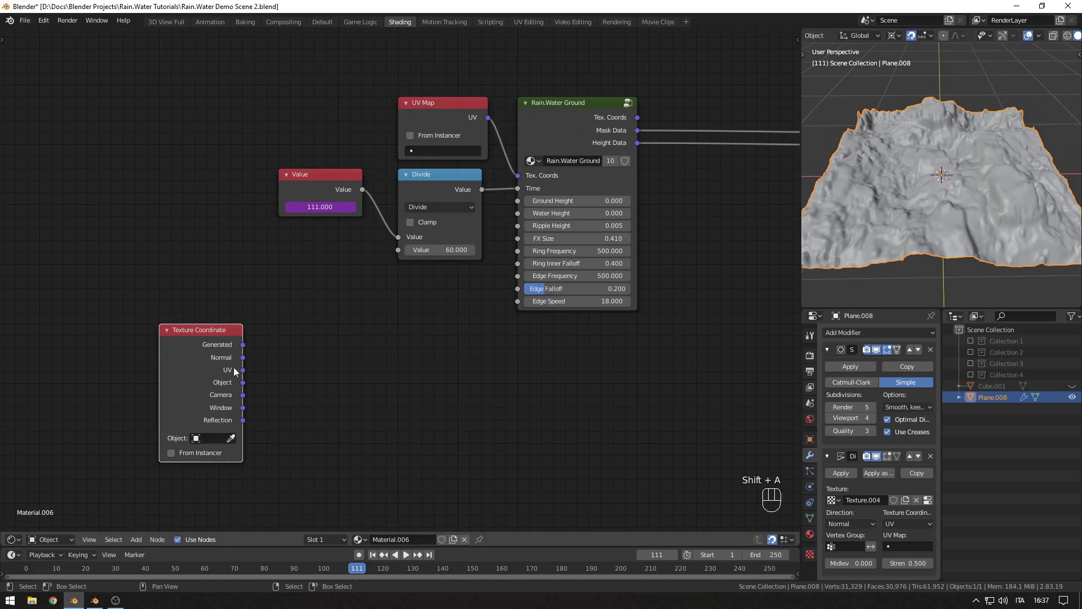
Step: Add a Separate XYZ node and feed its Vector input from the Texture Coordinate node's Object output
key(shift+a)
mouse_move(330, 370)
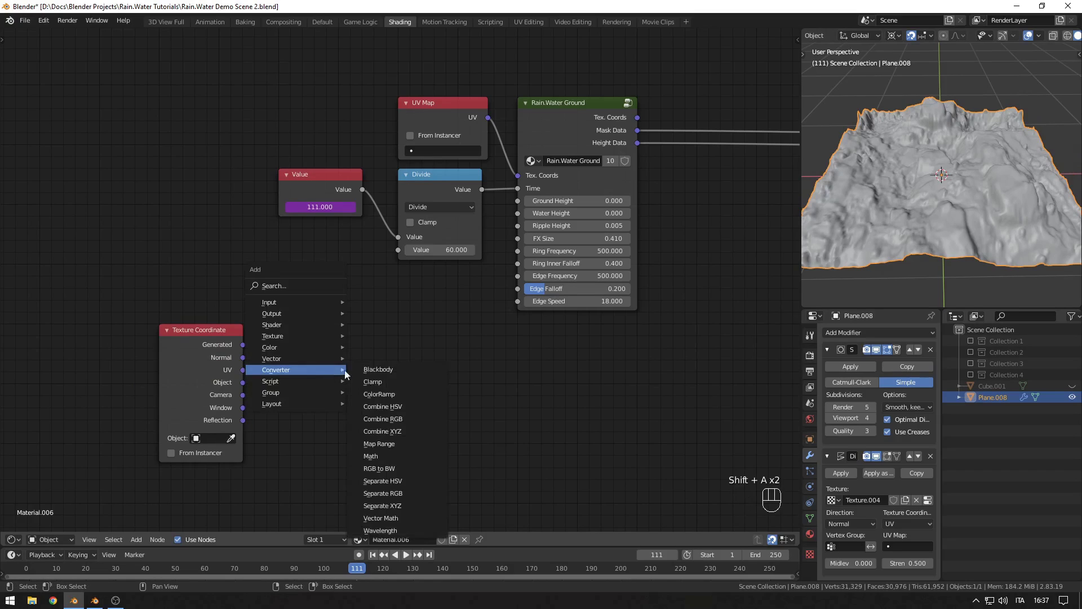
click(382, 505)
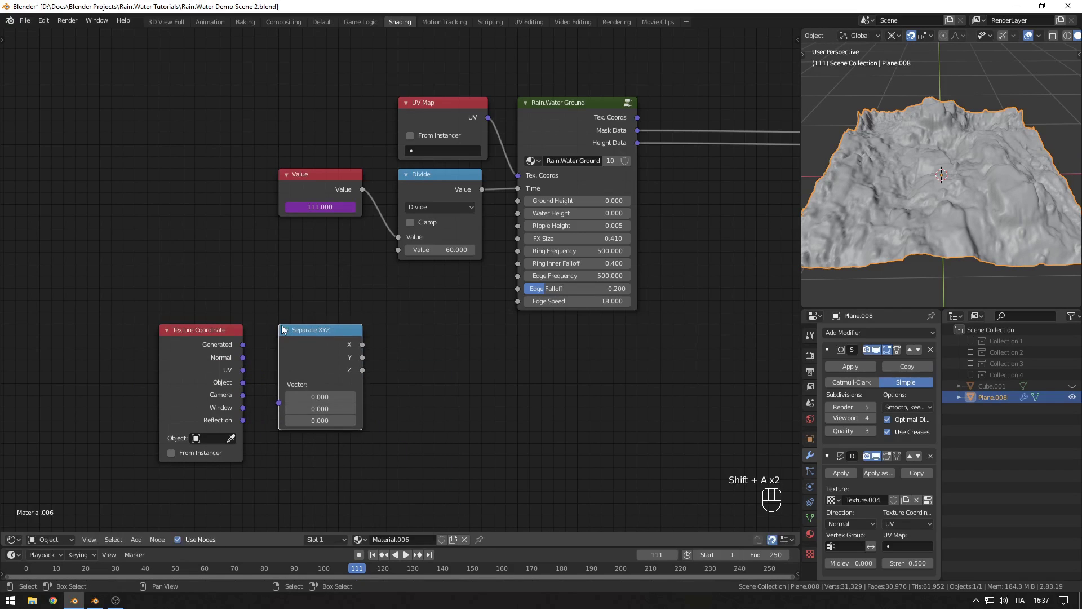
click(246, 399)
drag(243, 382, 278, 384)
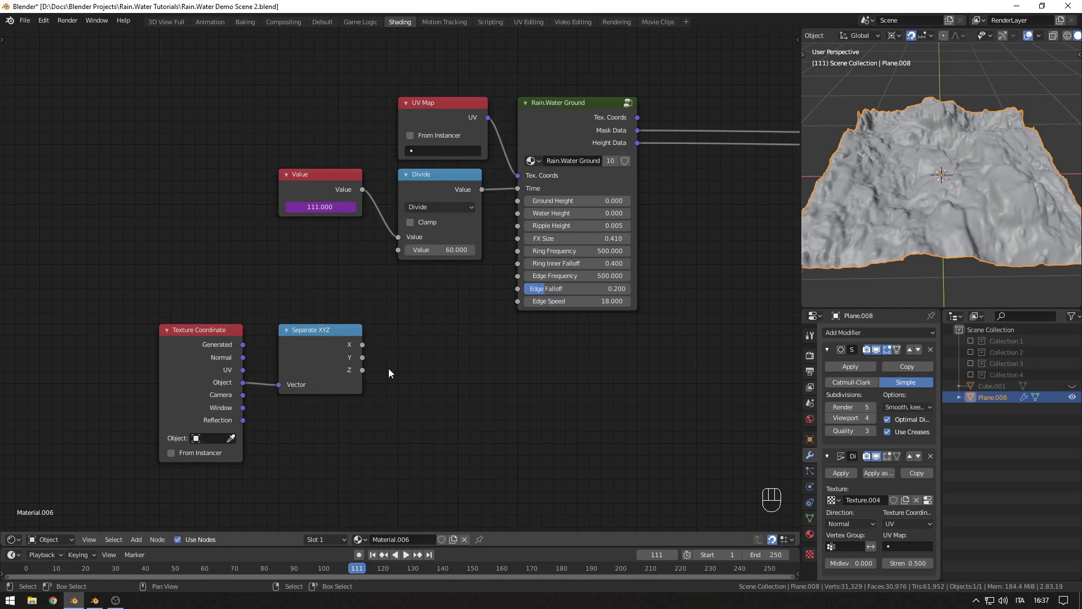
Step: Connect the Separate XYZ node's Z output to Ground Height on Rain.Water Ground and tuck both new nodes under the Divide node
drag(362, 370, 523, 200)
scroll(472, 353, down, 1)
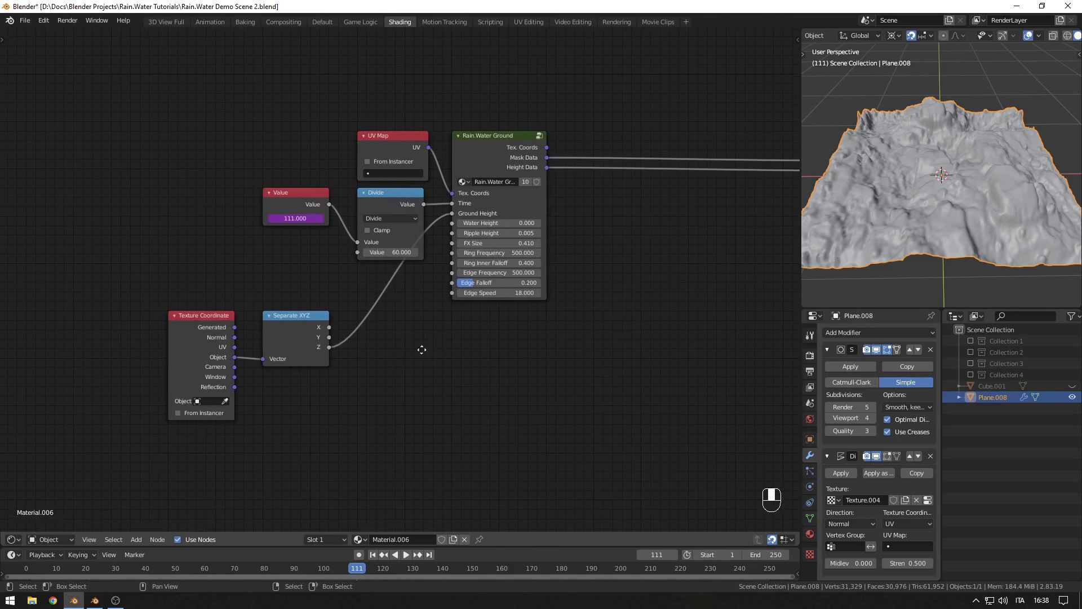
drag(172, 284, 330, 313)
key(g)
click(422, 267)
click(451, 353)
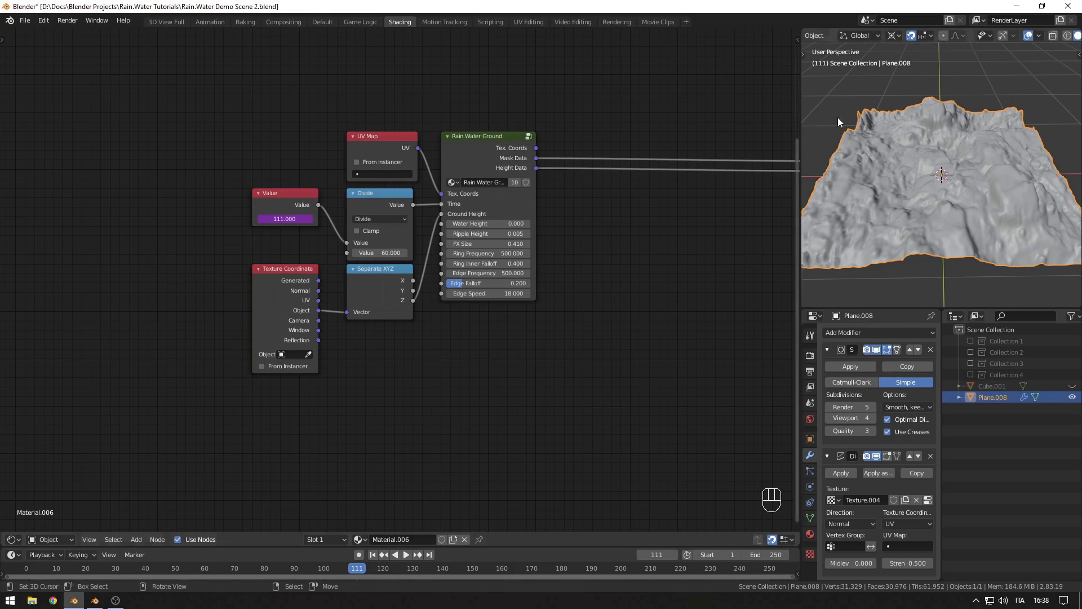
Step: Unhide and select the rain cube, and frame its Volumetric Rain node tree
middle_drag(908, 230, 902, 235)
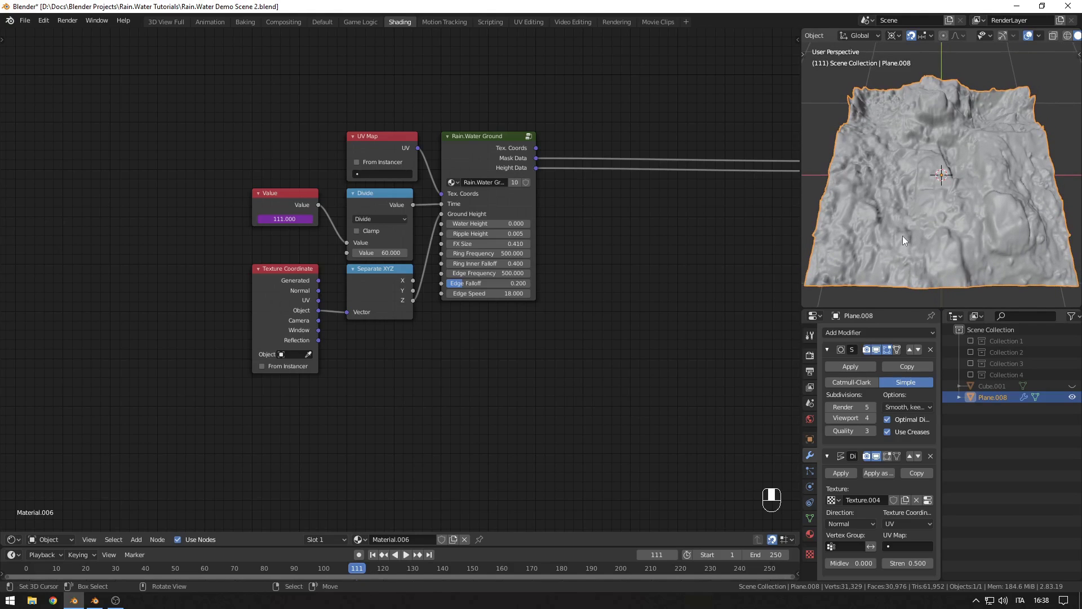
click(1072, 387)
click(999, 387)
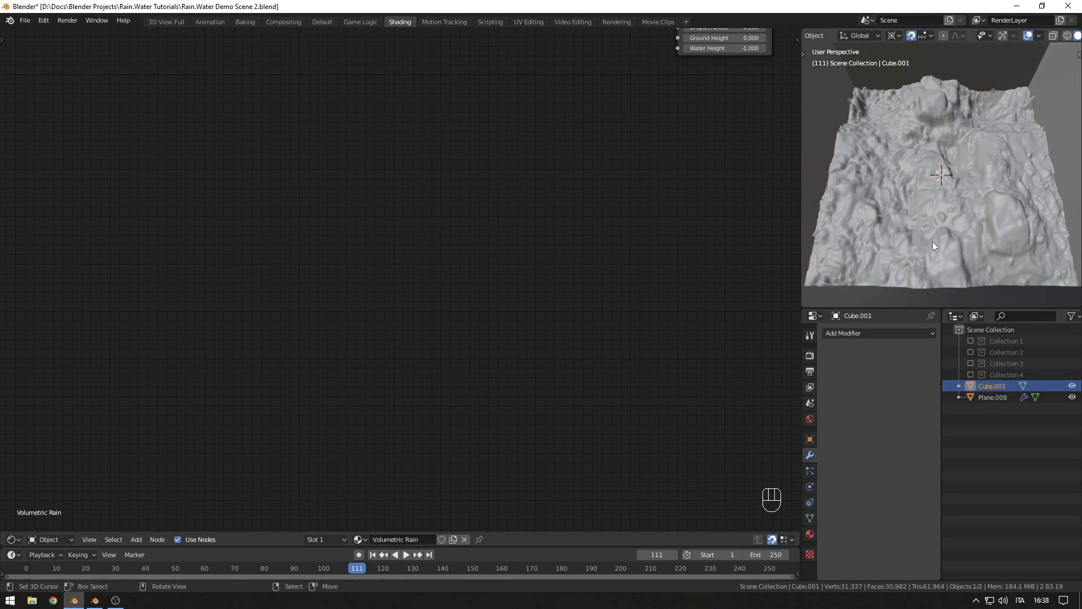
key(Home)
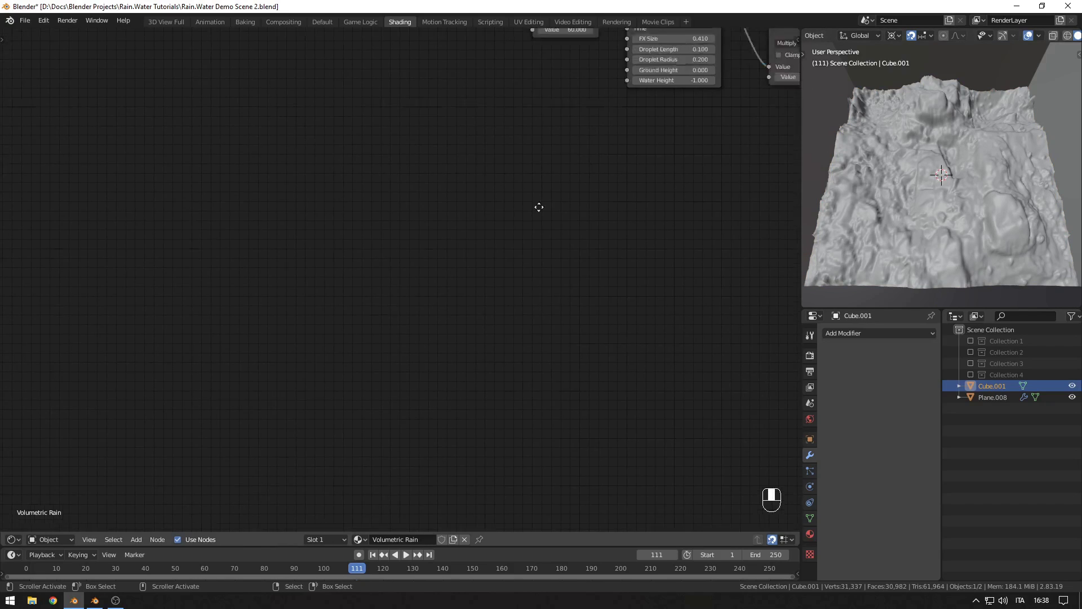
key(Home)
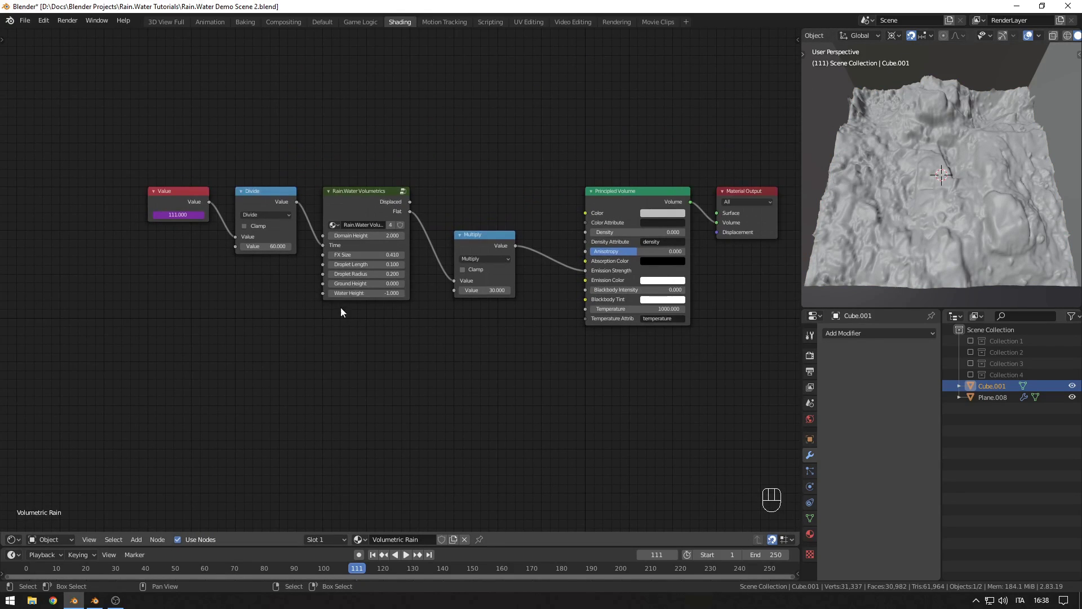
middle_drag(340, 307, 313, 287)
middle_drag(309, 340, 341, 302)
scroll(908, 207, up, 5)
Step: Examine the rain cube's footprint in a top orthographic view and its base corners in perspective
key(alt+q)
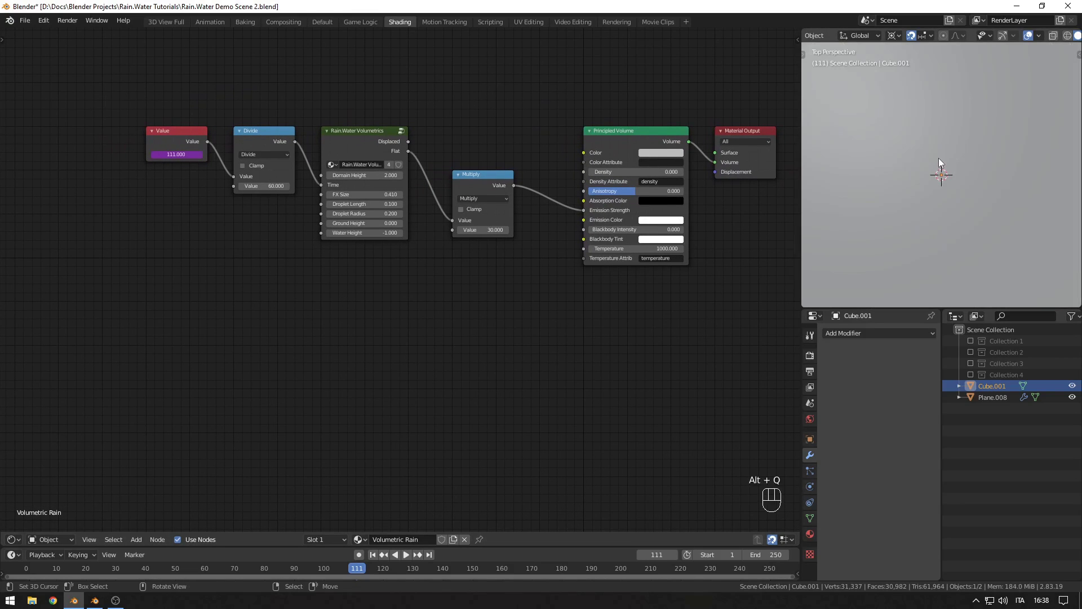
scroll(938, 160, down, 5)
key(KP_5)
scroll(936, 164, up, 7)
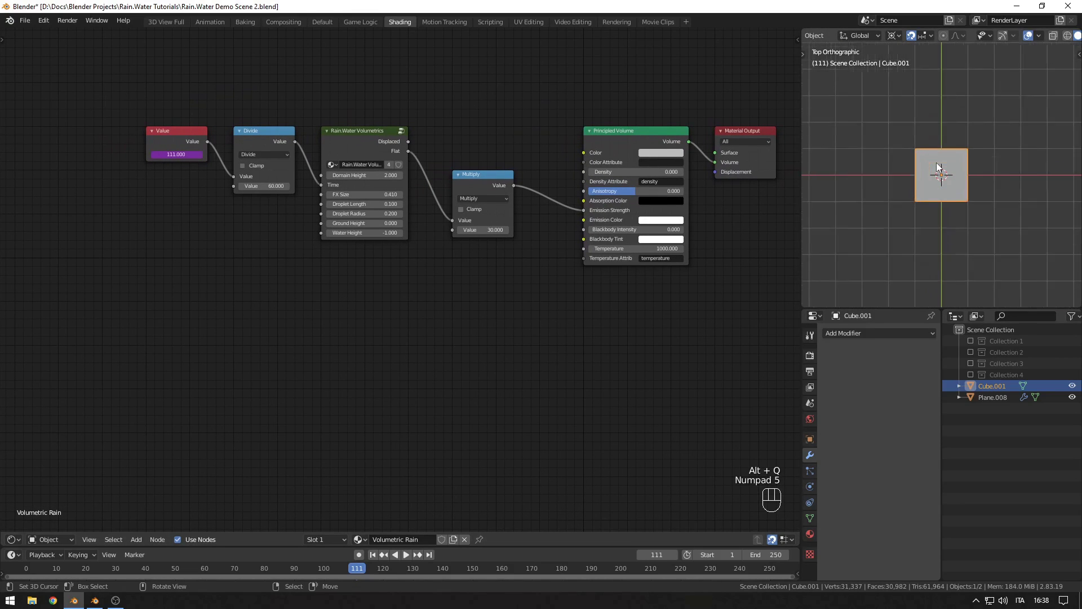
middle_drag(927, 224, 948, 202)
key(KP_5)
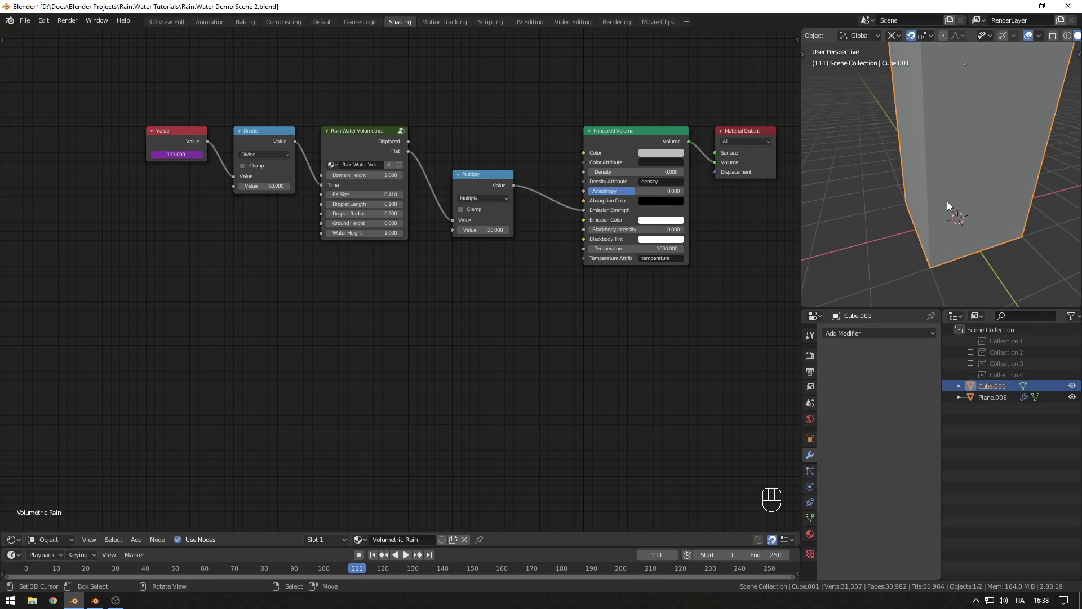
middle_drag(946, 201, 954, 191)
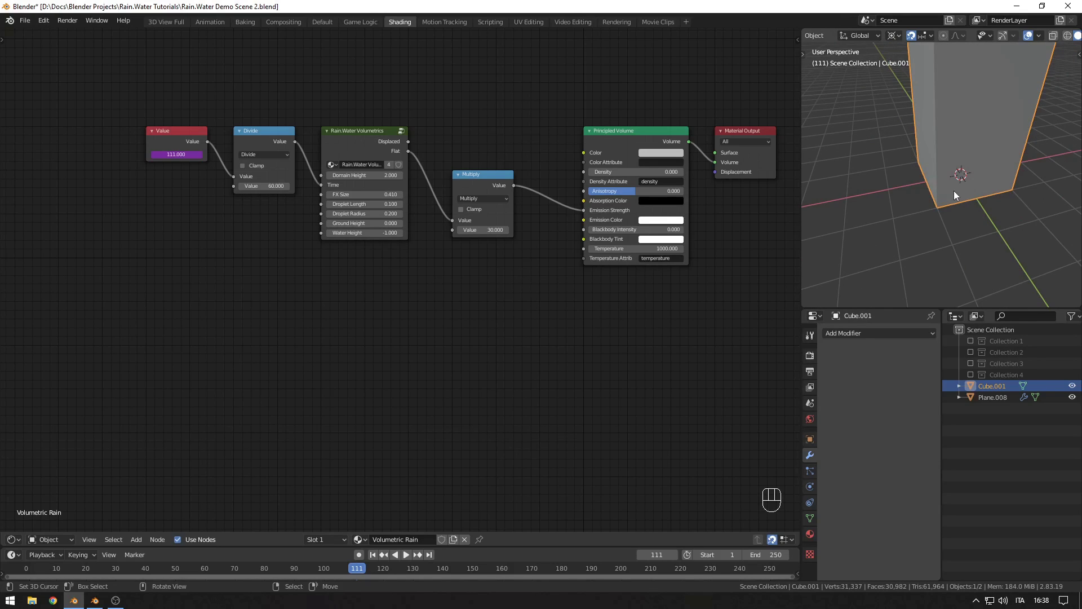
middle_drag(925, 255, 926, 248)
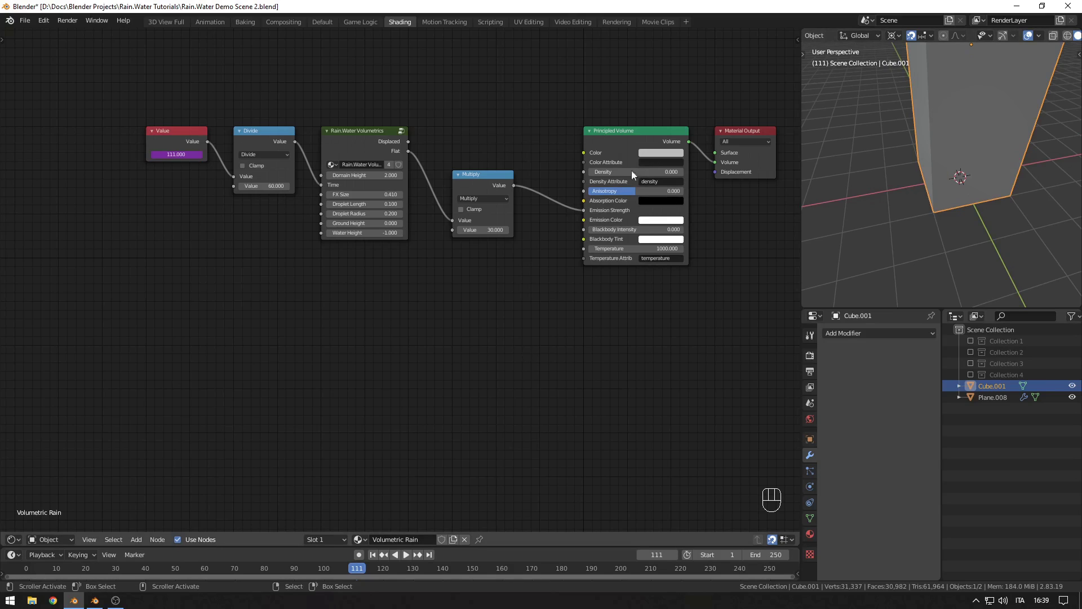
Step: Snap the 3D cursor to the rain cube's front bottom corner vertex and return to object mode
key(Tab)
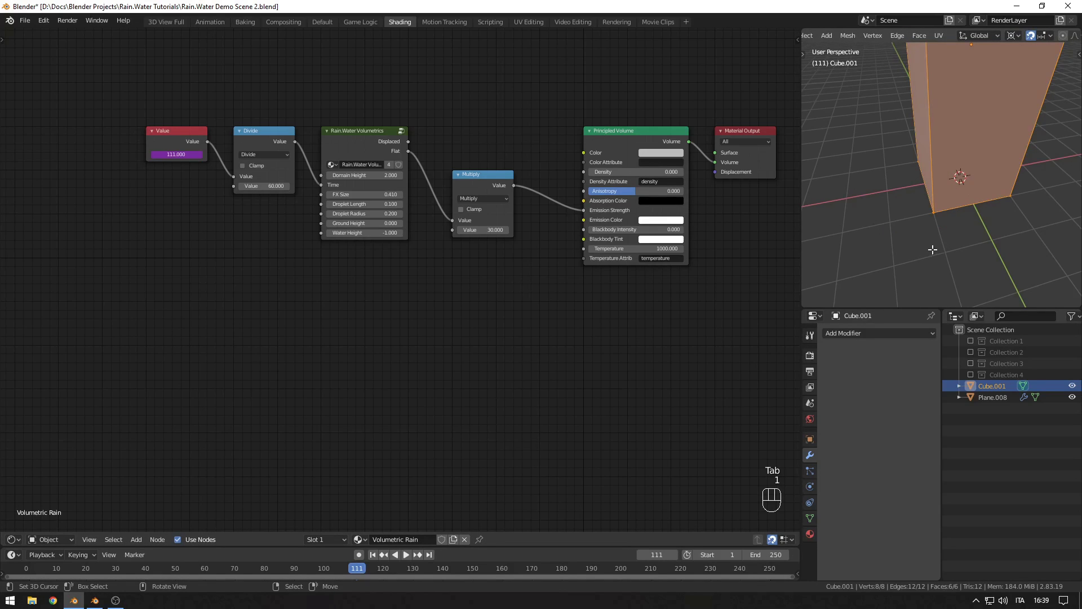
middle_drag(932, 250, 947, 223)
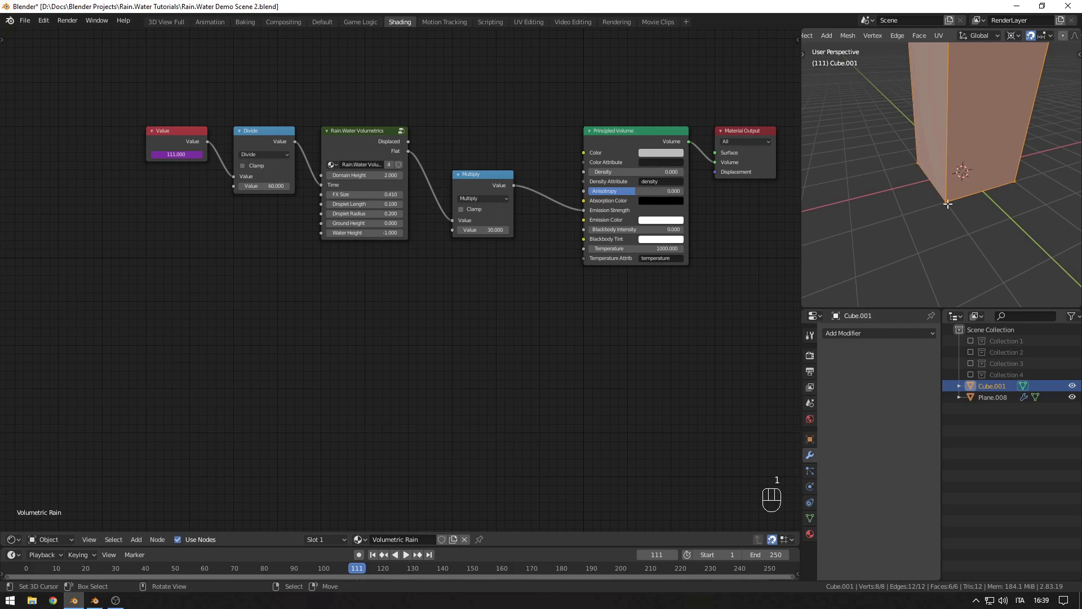
scroll(948, 204, down, 3)
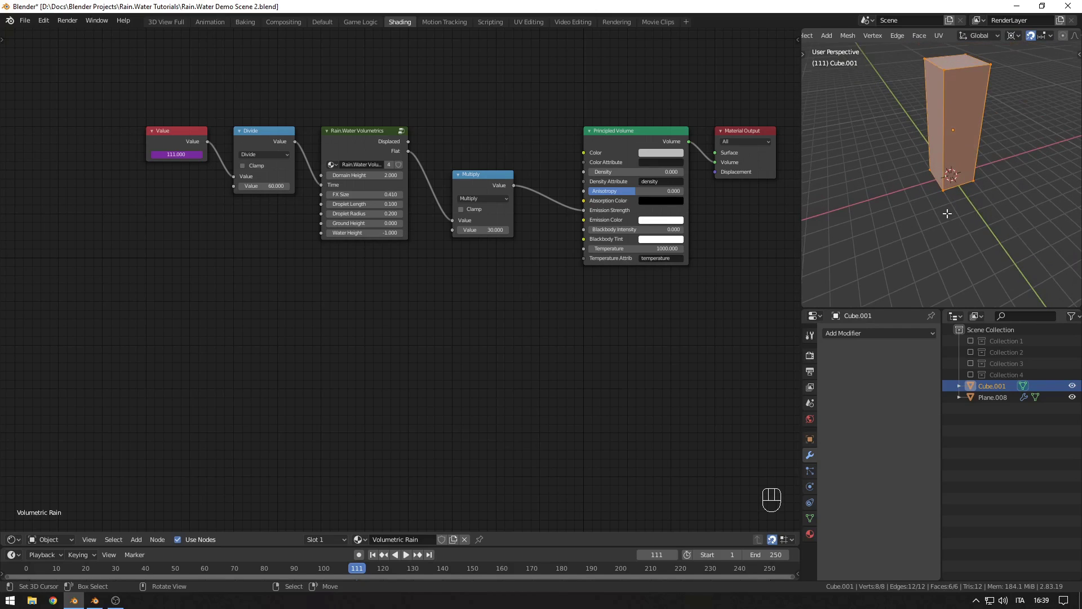
scroll(951, 174, up, 3)
click(945, 221)
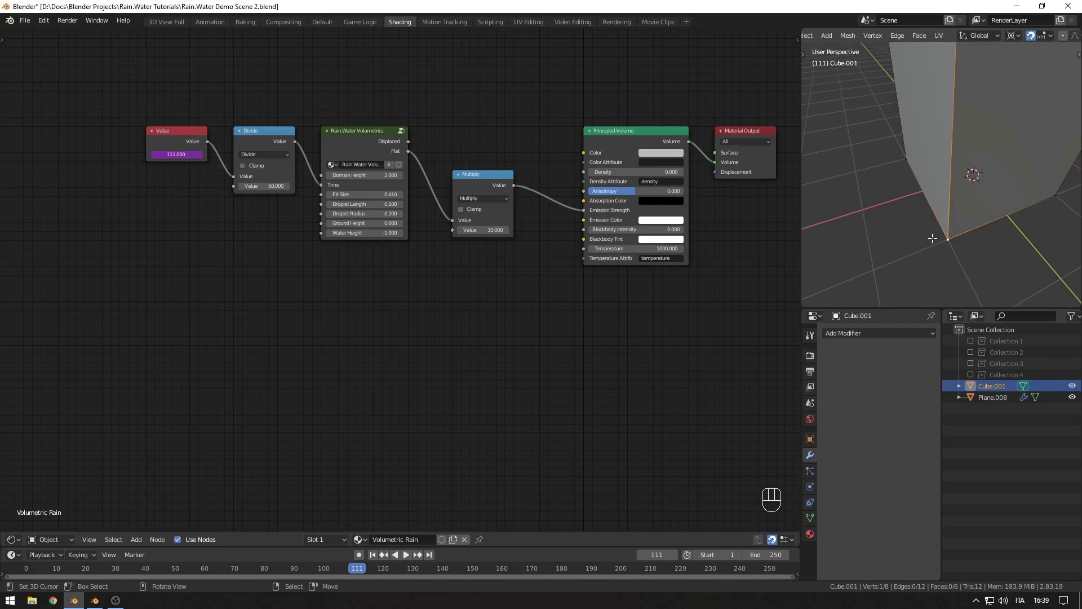
scroll(936, 237, up, 1)
scroll(928, 215, down, 2)
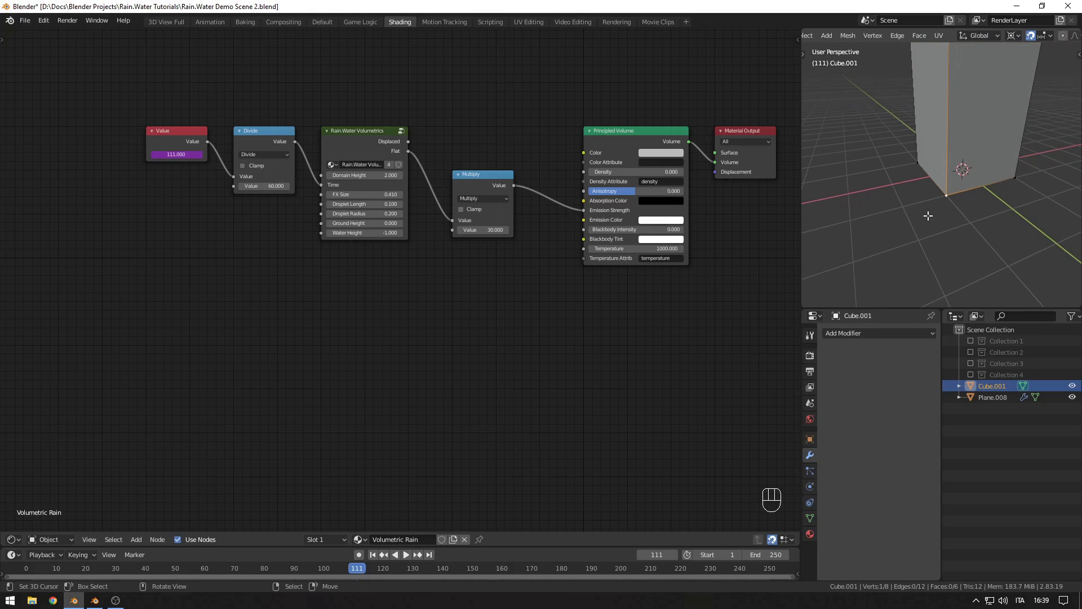
key(shift+s)
key(Tab)
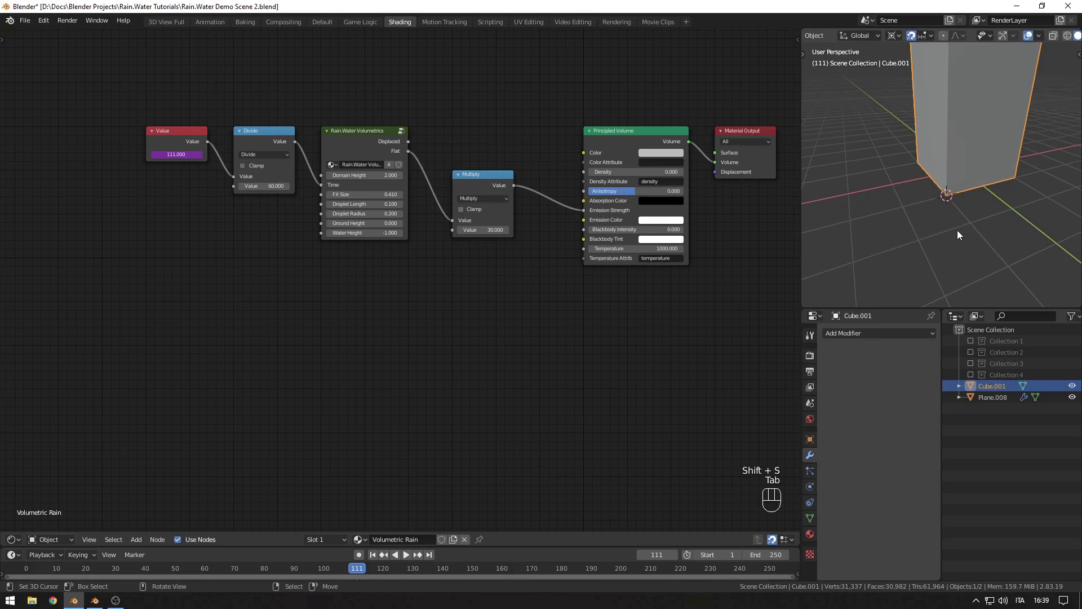
Step: Add a Plain Axes empty at the 3D cursor on the rain cube's bottom corner
key(shift+a)
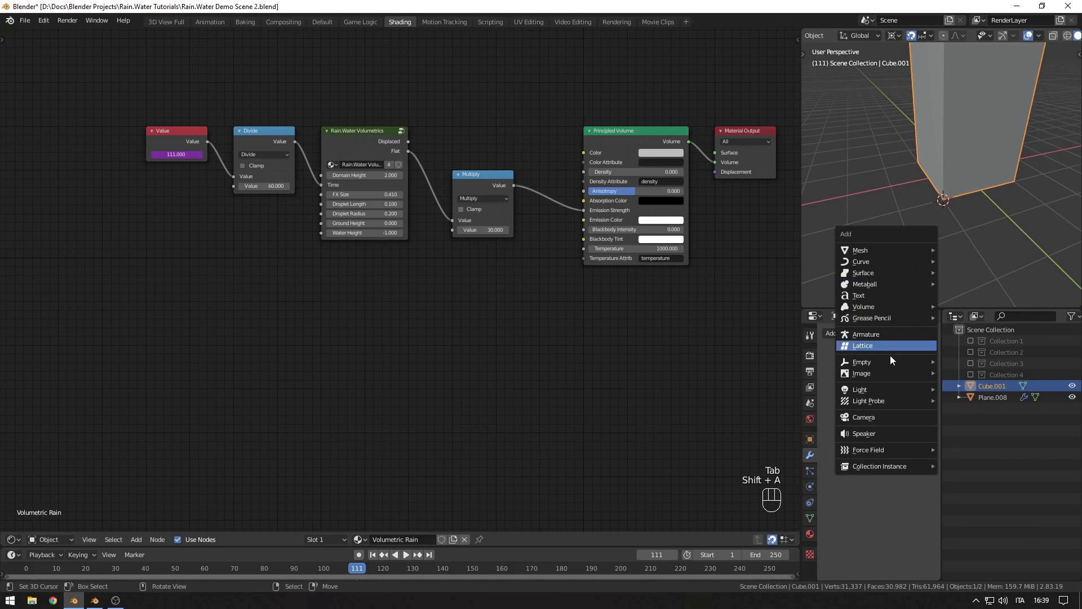
mouse_move(890, 360)
click(987, 361)
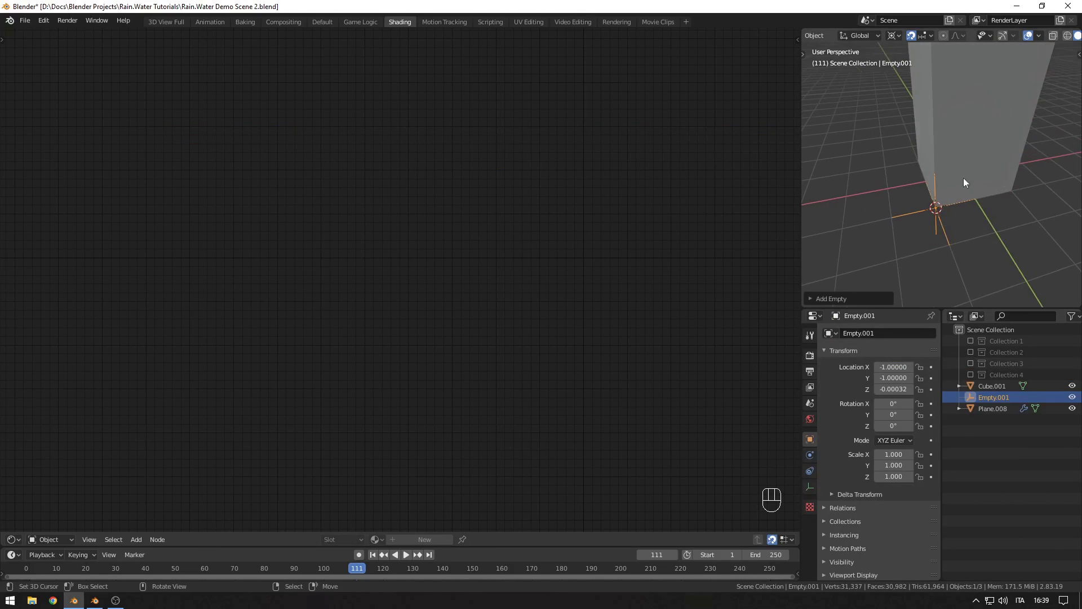
Step: Add a Texture Coordinate node to the rain cube's material and set its object to the empty at the cube's bottom corner
click(968, 158)
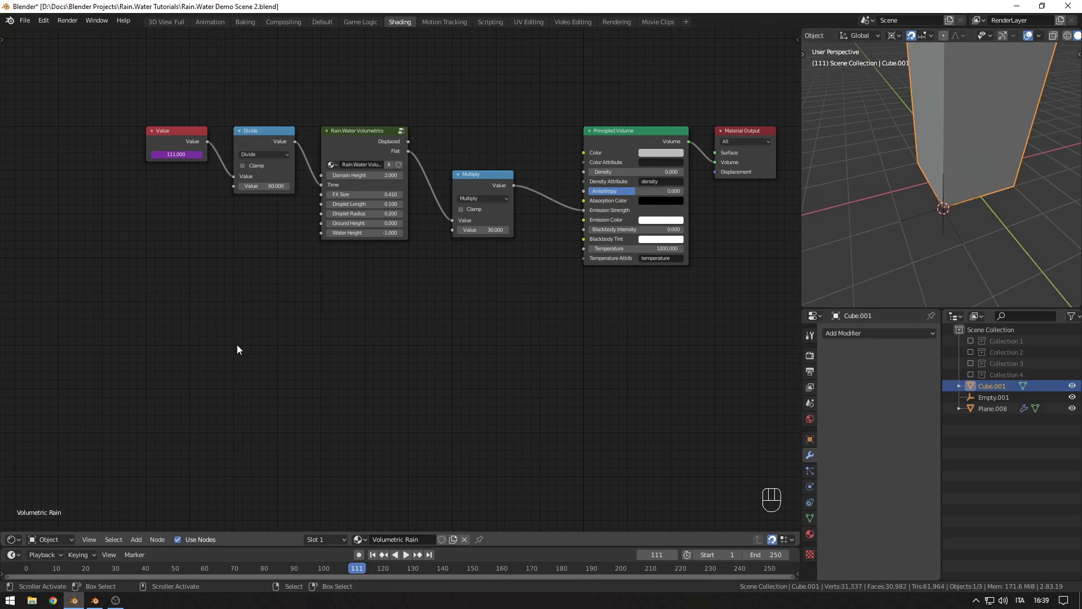
middle_drag(237, 348, 218, 350)
key(shift+a)
mouse_move(101, 367)
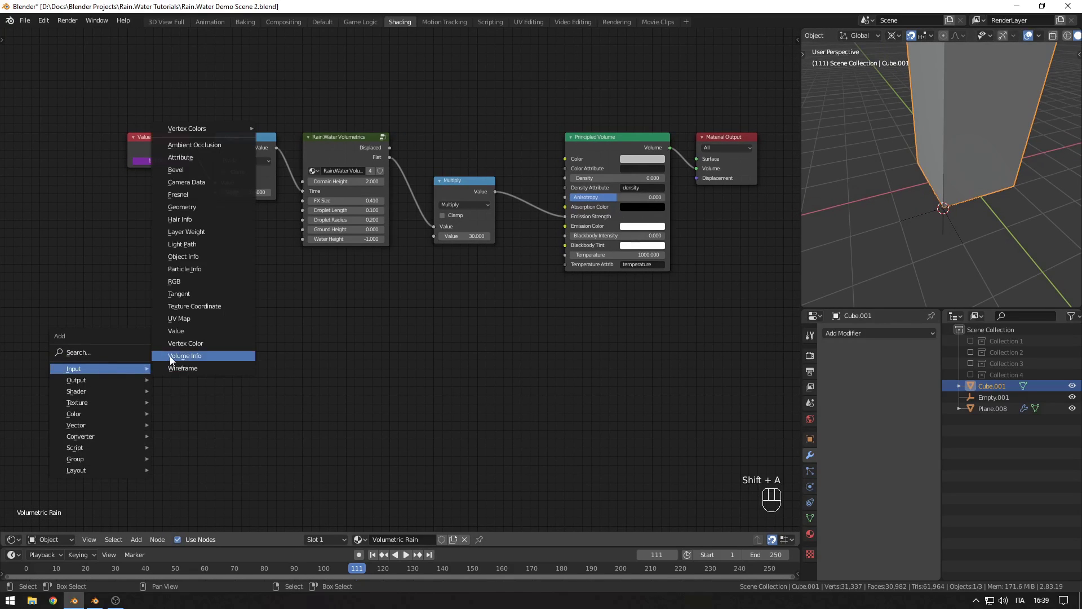
click(189, 306)
click(86, 266)
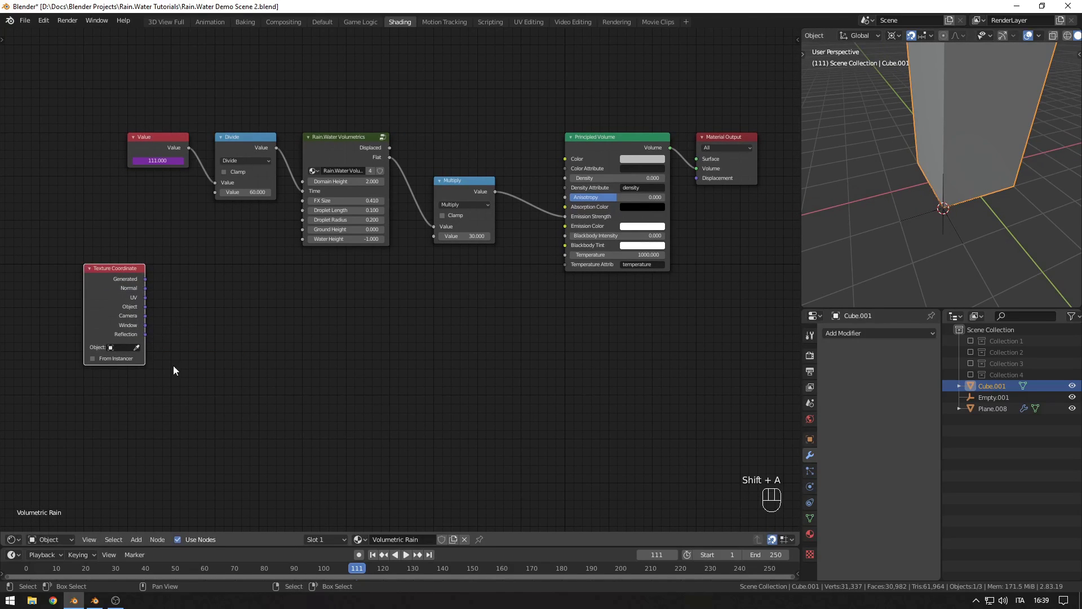
click(137, 348)
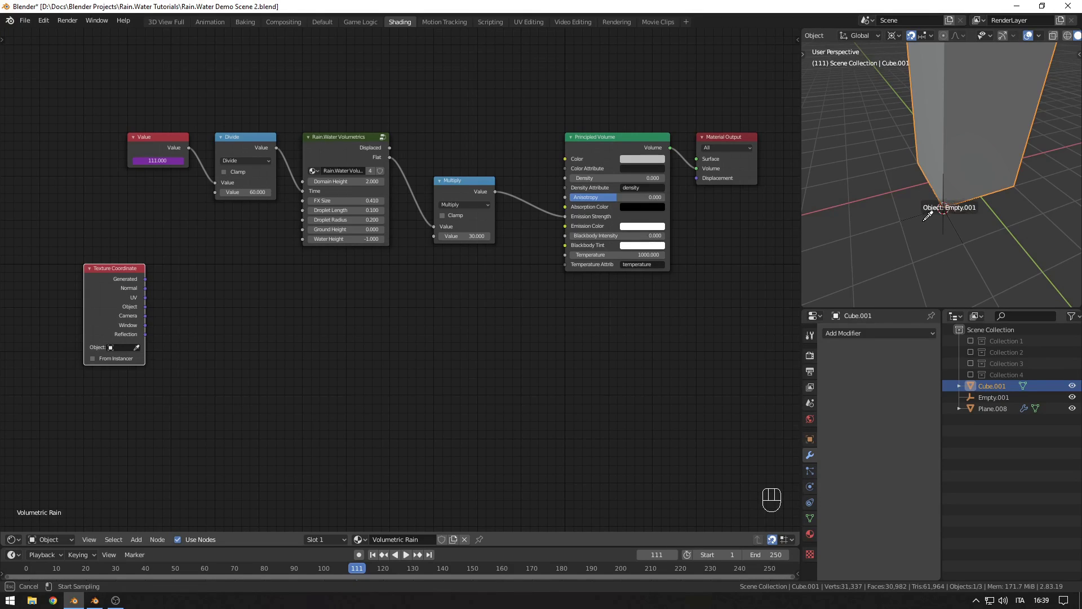
click(940, 209)
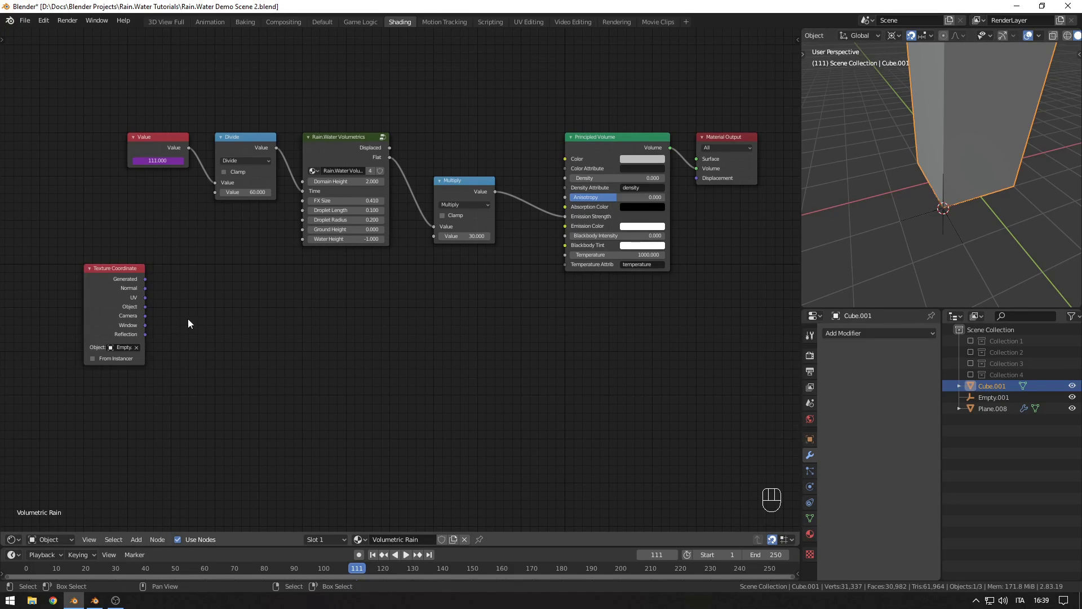
Step: Add an Image Texture node using aerial_rocks_02_disp_2k.png and connect the Texture Coordinate node's Object output to its Vector input
key(shift+a)
mouse_move(188, 320)
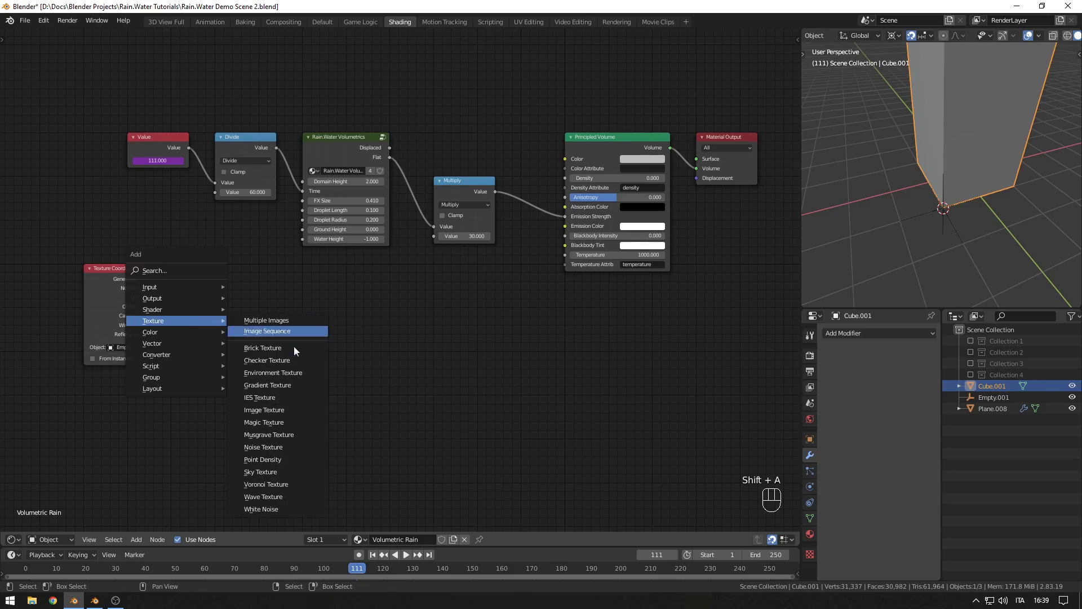
click(271, 410)
click(164, 267)
drag(164, 267, 173, 268)
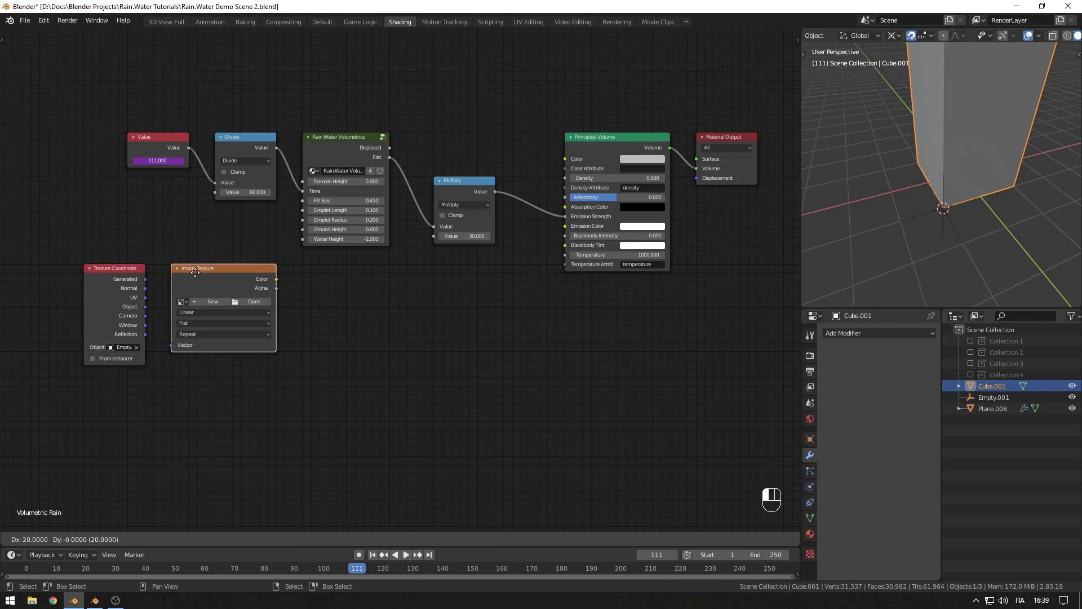
click(182, 302)
click(248, 332)
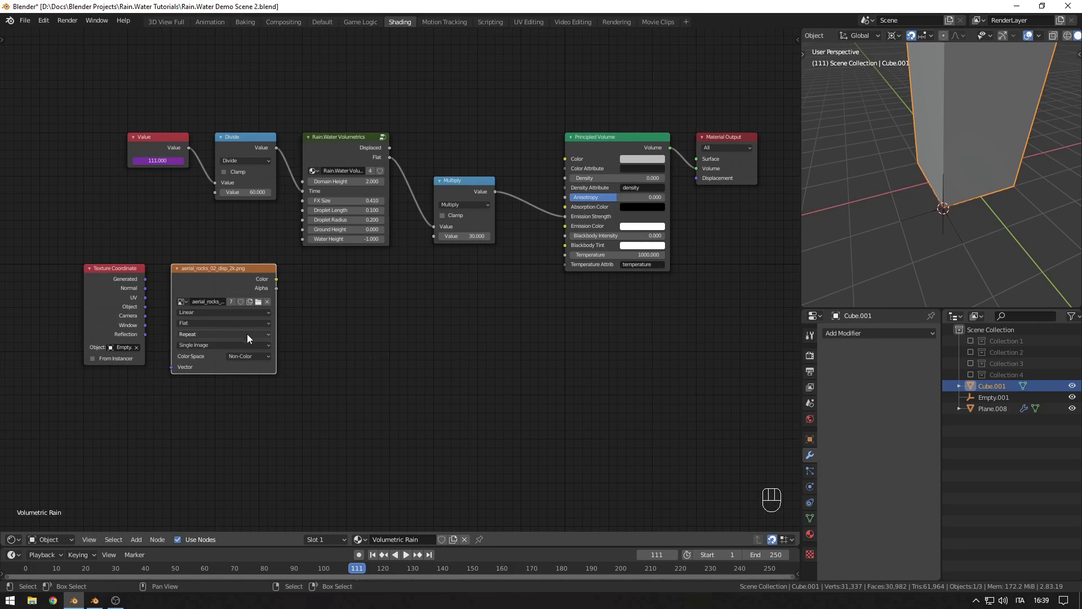
drag(145, 306, 172, 366)
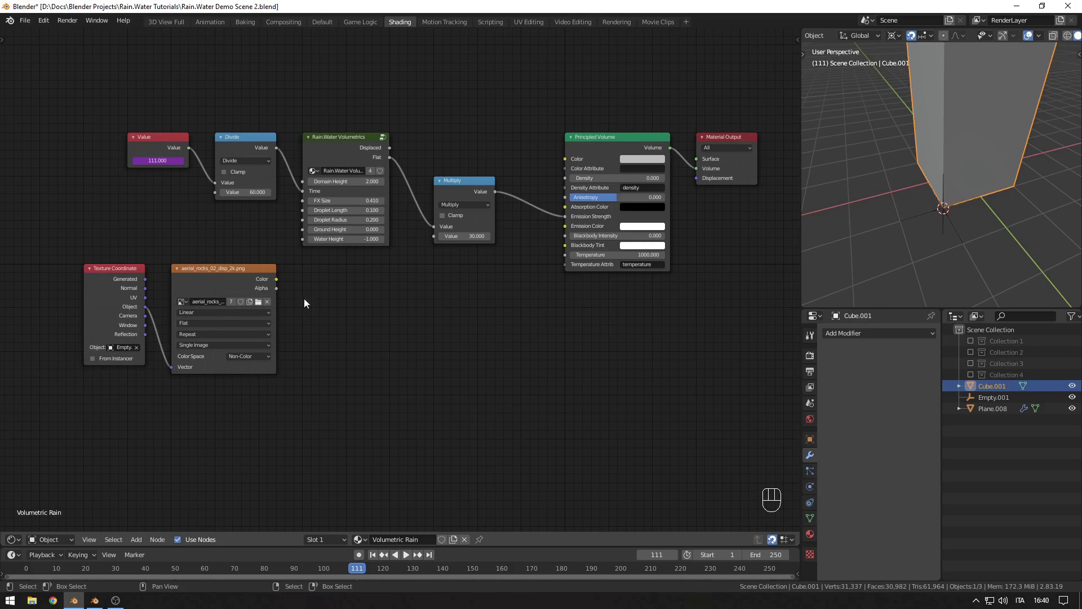
Step: Make room beside the texture nodes and add a Separate RGB node fed by the rock image's Color output
shift+drag(304, 299, 221, 289)
key(g)
click(139, 295)
key(shift+a)
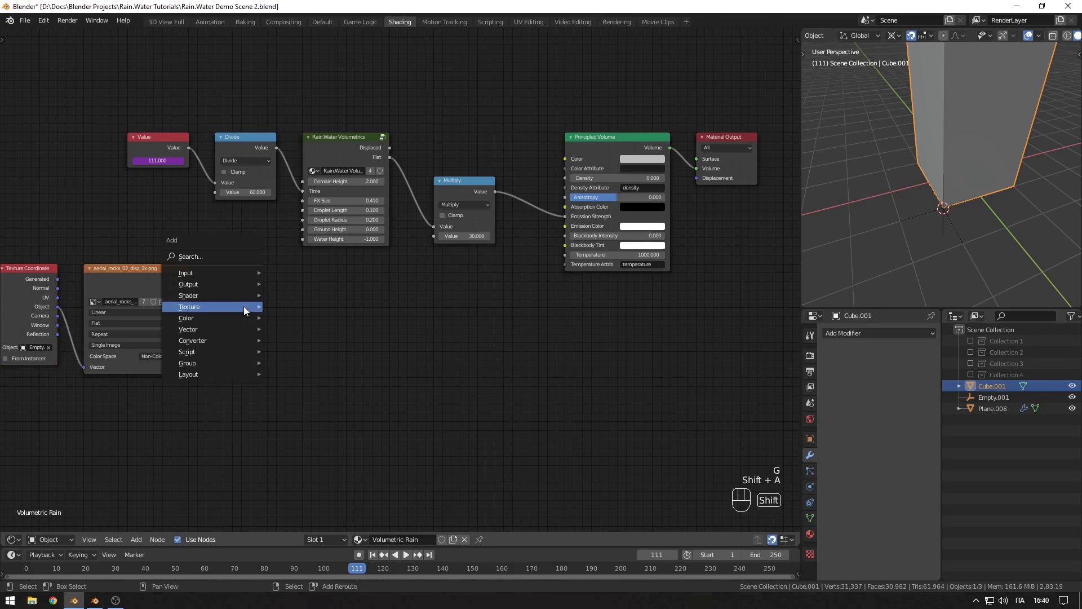
middle_drag(440, 325, 612, 346)
key(g)
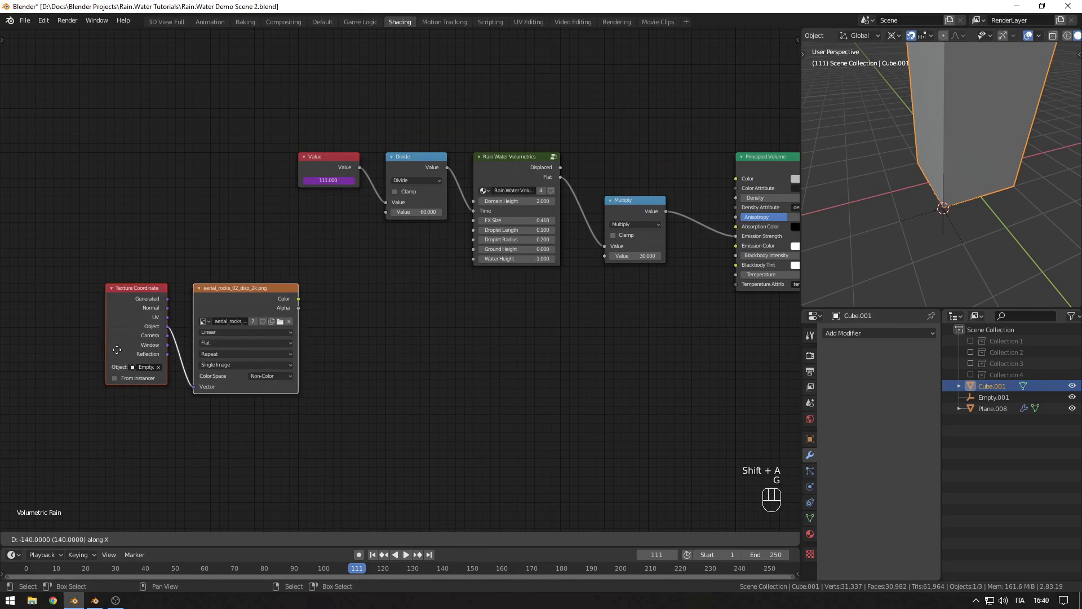
click(90, 349)
key(shift+a)
mouse_move(349, 367)
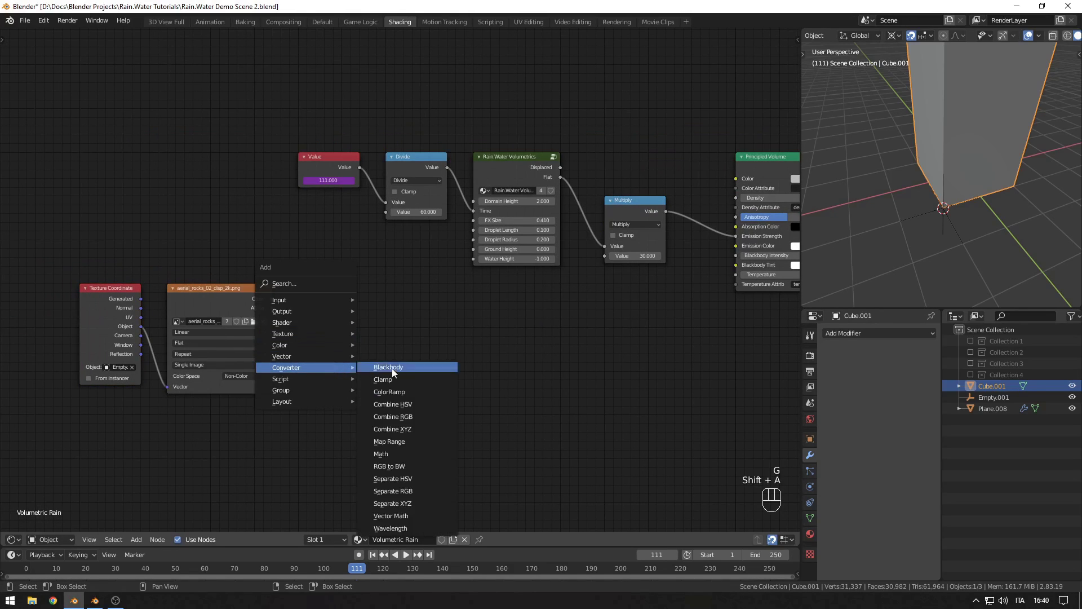
click(393, 490)
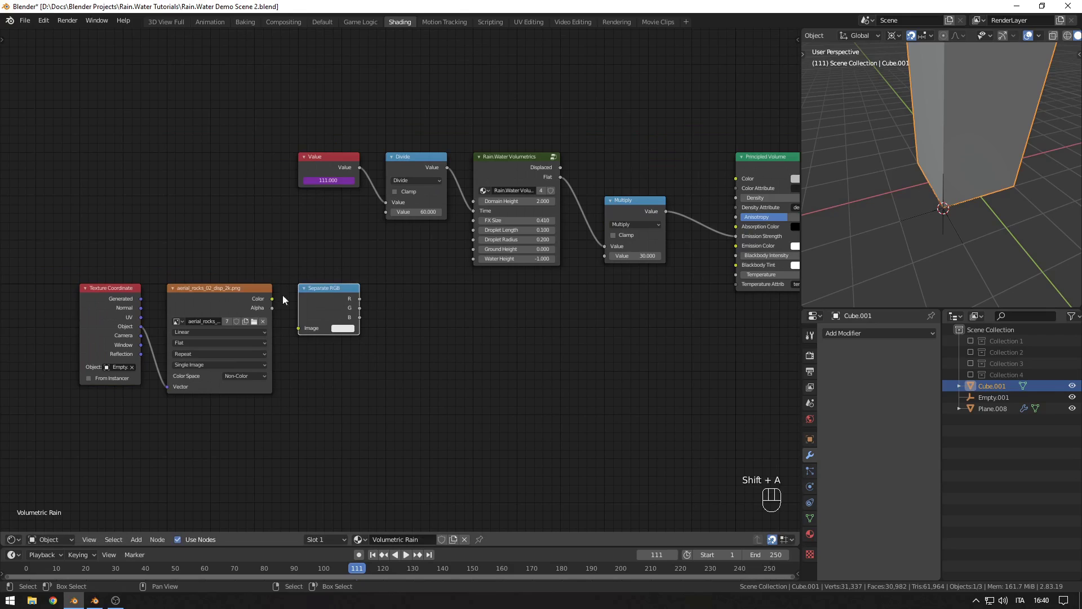
drag(272, 299, 298, 328)
Step: Add a Math node set to Multiply, fed by the R output of the Separate RGB node
key(shift+a)
mouse_move(395, 324)
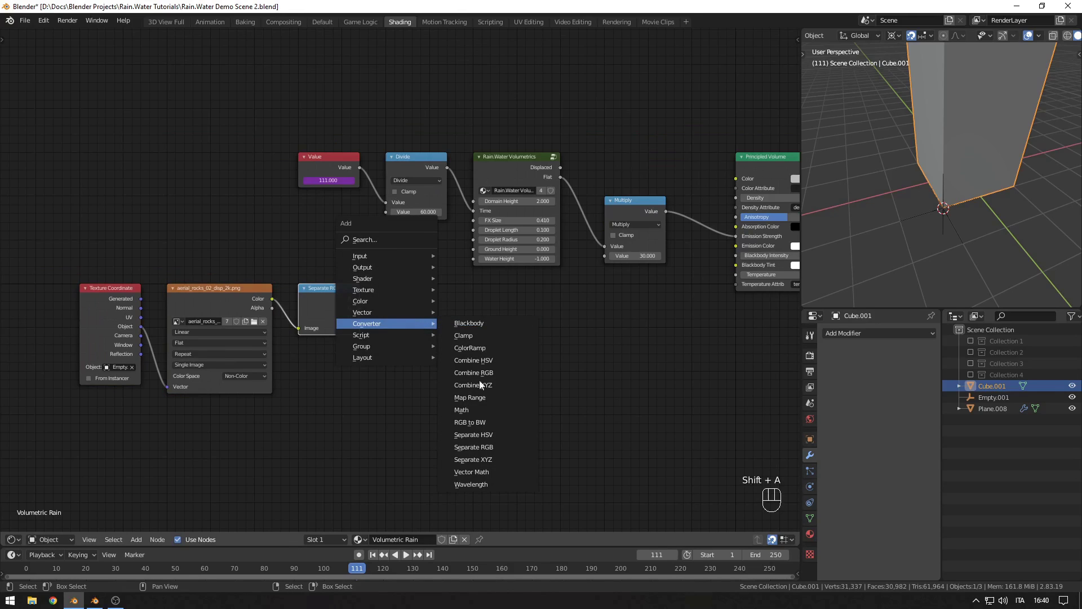
click(461, 409)
click(381, 284)
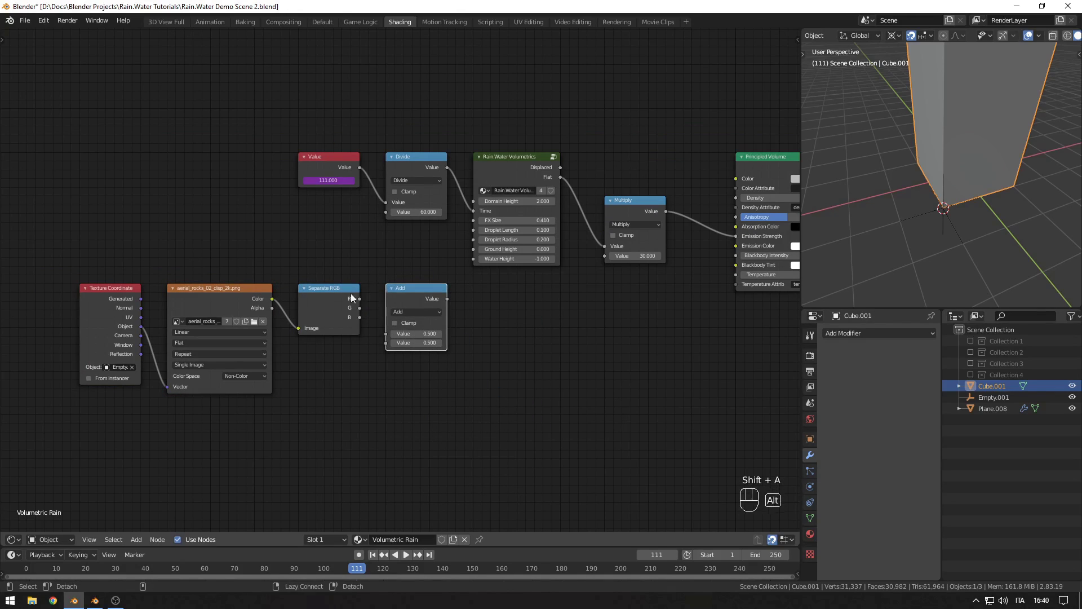
click(412, 312)
click(395, 381)
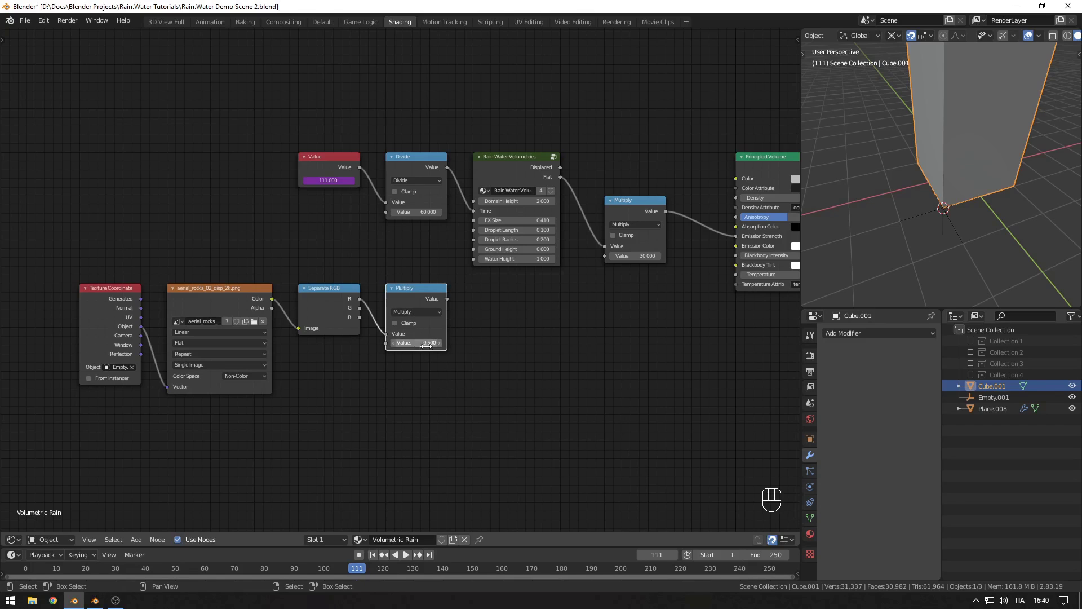
Step: Check the ground plane's Displace strength and connect the rain material's new Multiply node to Ground Height on the Rain.Water Volumetrics node
click(967, 188)
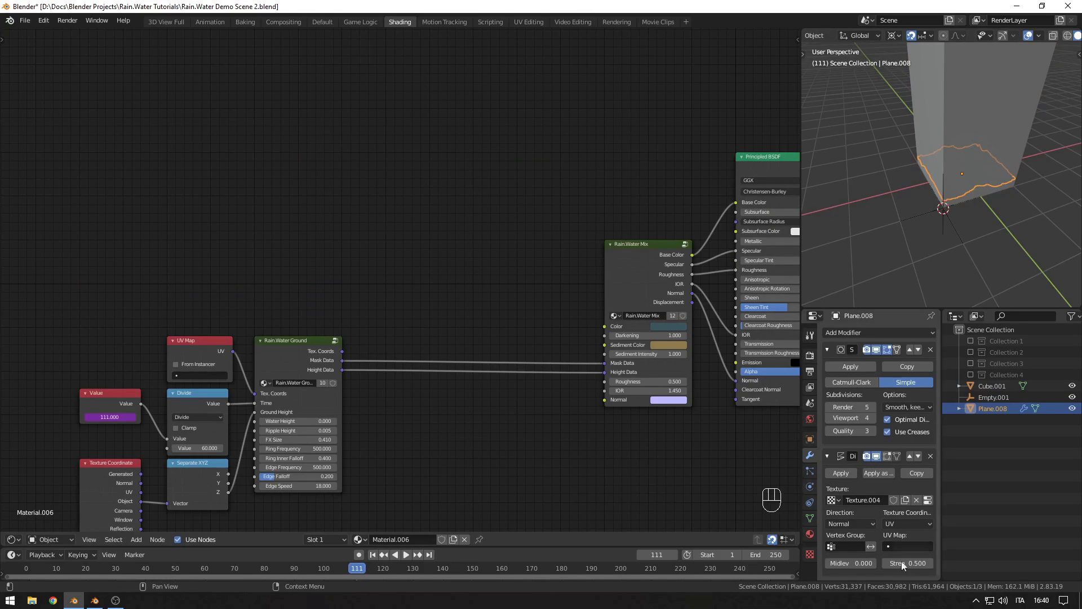
click(937, 122)
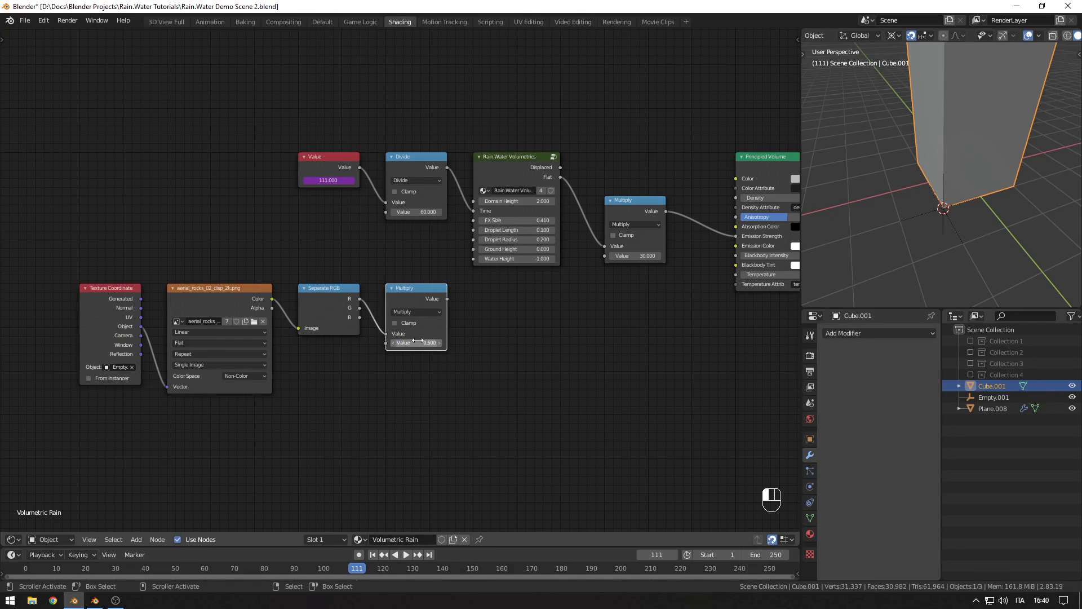
click(470, 314)
drag(447, 299, 473, 248)
Step: Set the Water Height of the ground plane's Rain.Water Ground node to -1
click(978, 179)
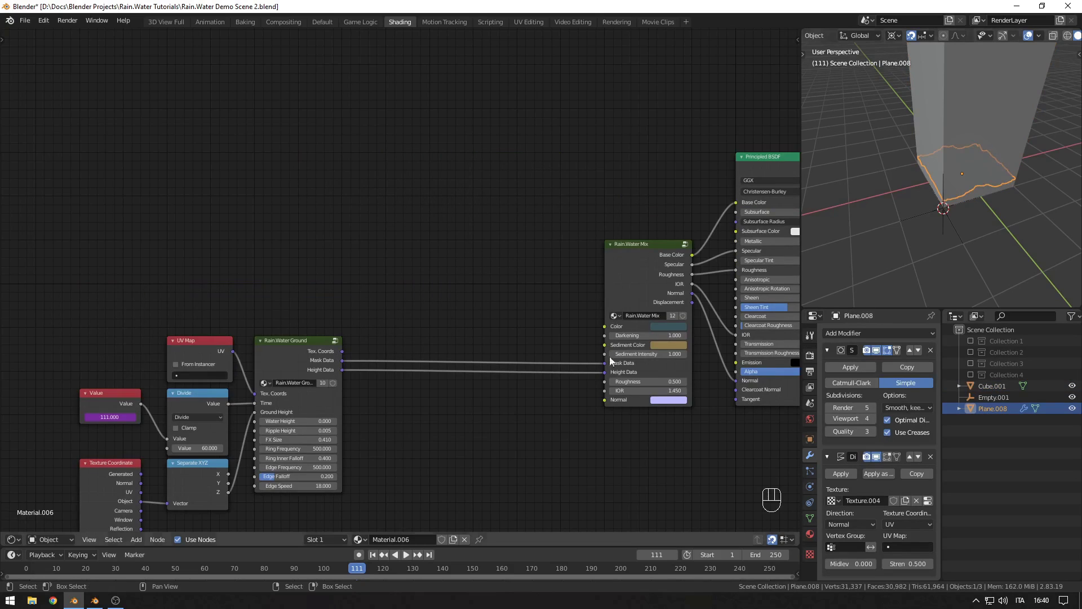
middle_drag(419, 422, 420, 324)
scroll(421, 323, up, 2)
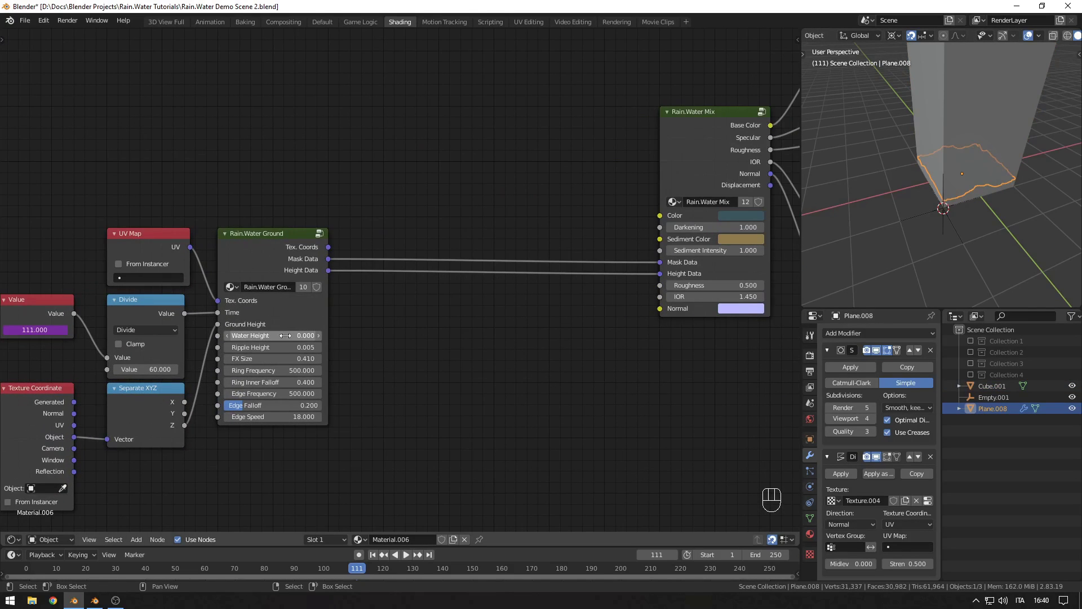
scroll(325, 346, up, 1)
click(318, 329)
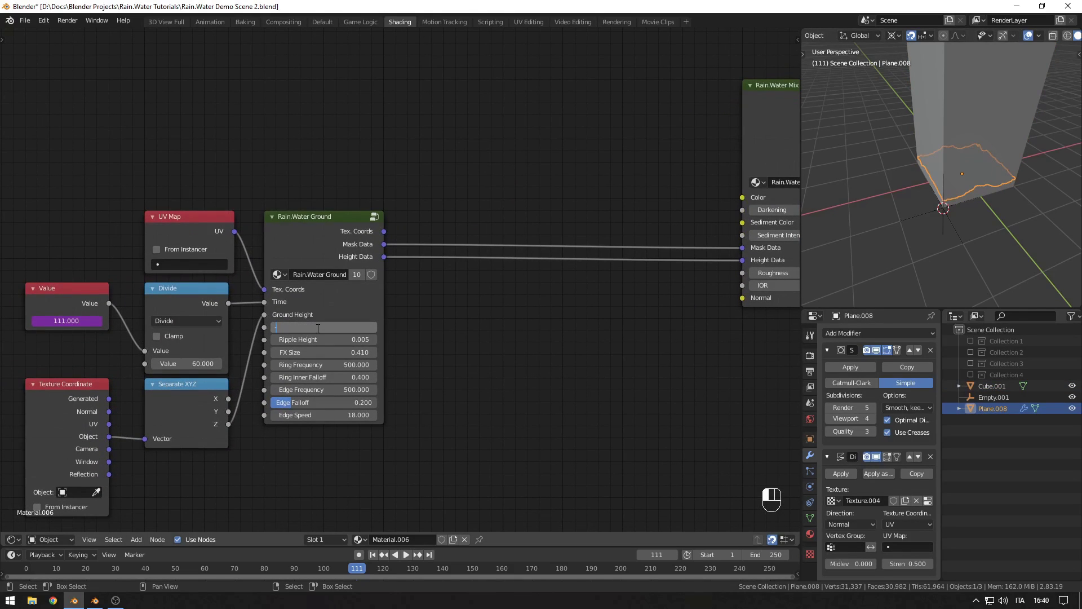
key(Return)
Step: Reselect the rain cube, frame its node tree, and show the rain over the rocks in rendered shading from an angled view
click(976, 134)
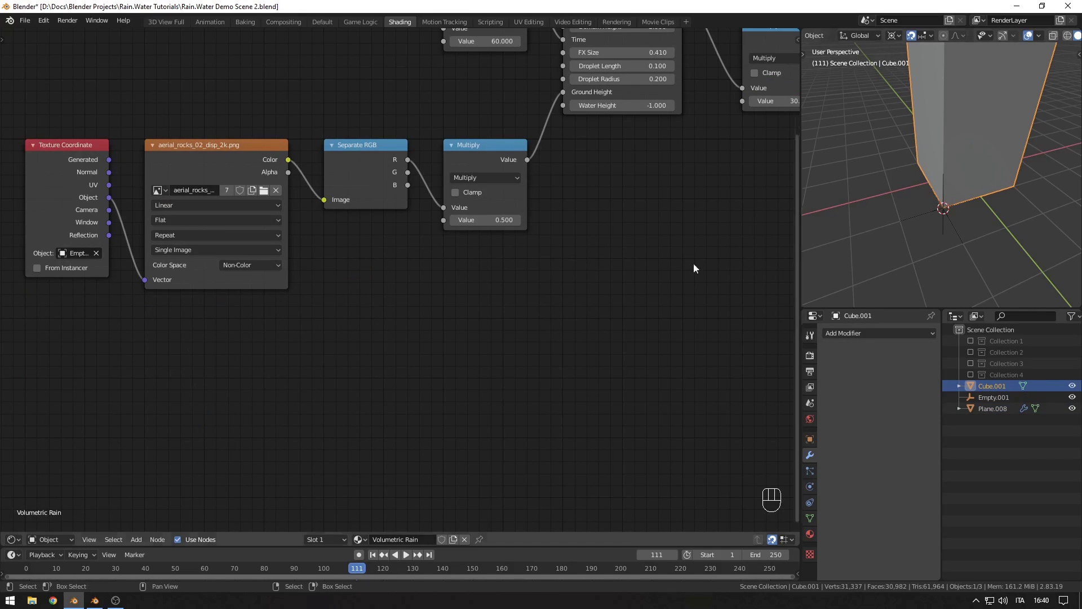
middle_drag(693, 262, 653, 335)
scroll(519, 353, down, 2)
middle_drag(518, 353, 464, 357)
scroll(465, 356, down, 1)
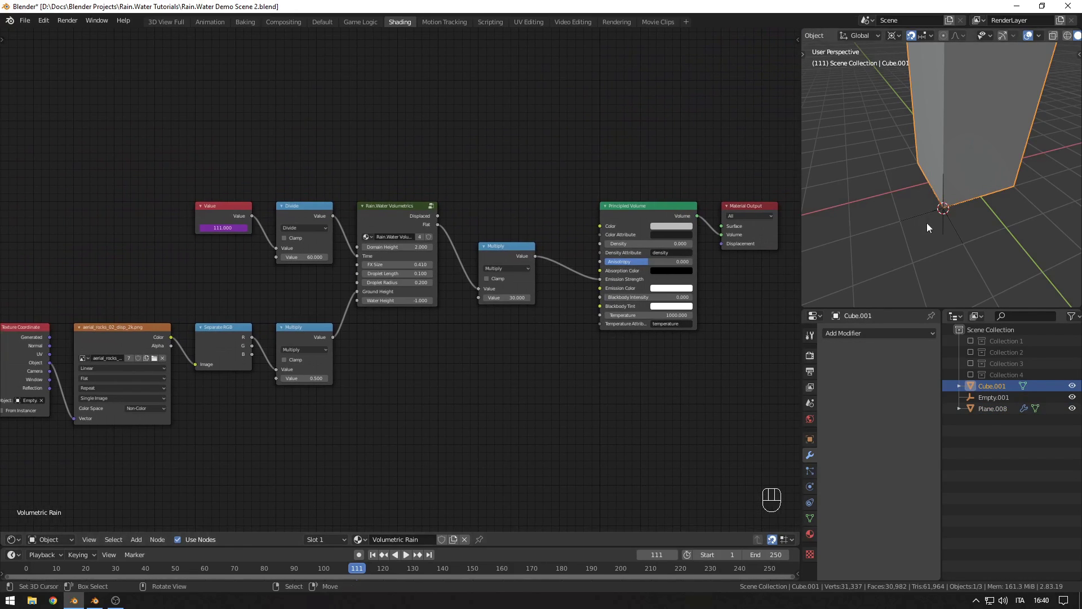
key(alt+q)
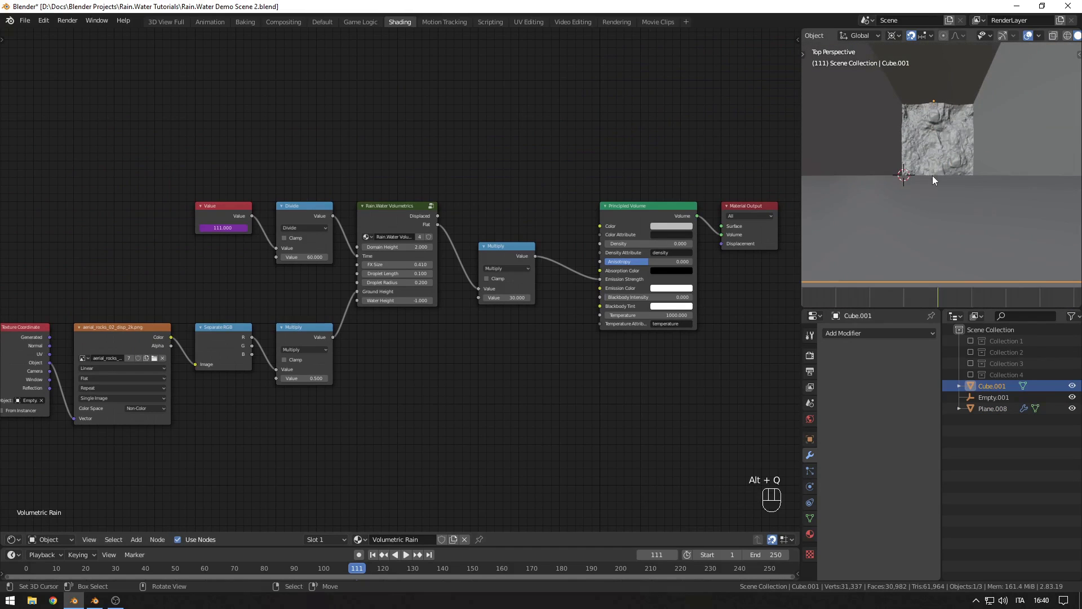
key(alt+q)
shift+middle_drag(921, 221, 935, 246)
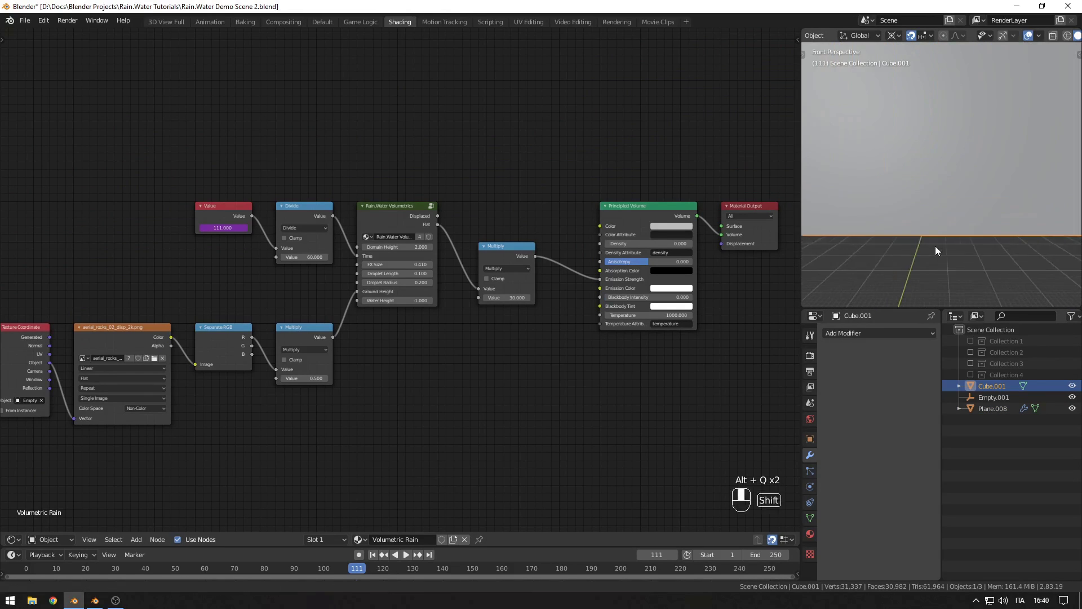
key(z)
click(932, 130)
mouse_move(937, 152)
middle_down()
mouse_move(937, 208)
mouse_move(938, 163)
mouse_move(956, 194)
mouse_move(952, 212)
middle_up()
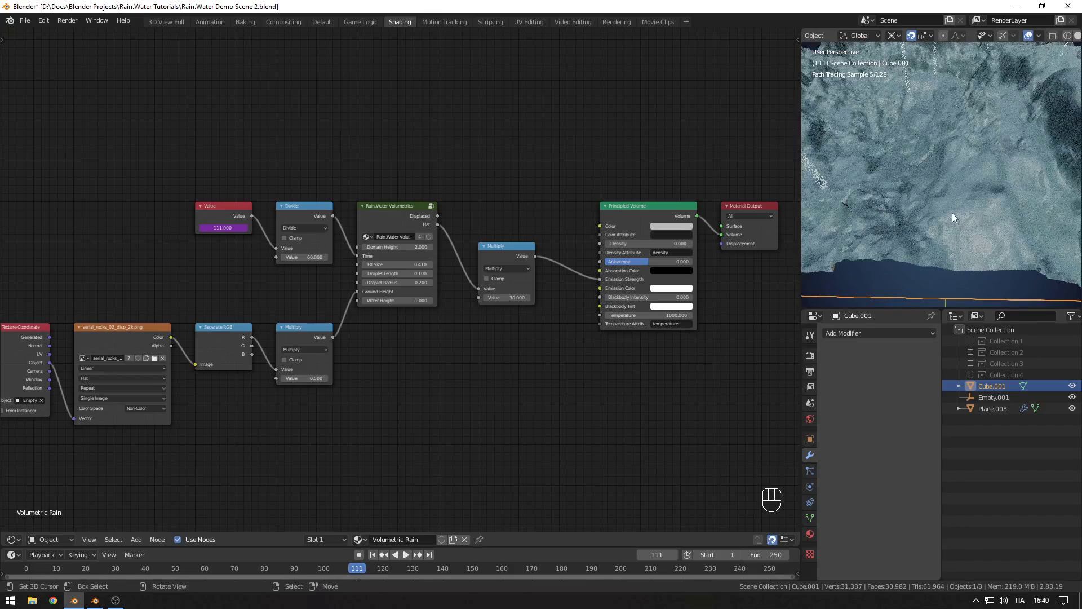
Step: Frame the ground plane up close and advance the timeline to frame 122 to examine where the raindrops meet the rocks
click(952, 212)
key(grave)
click(820, 130)
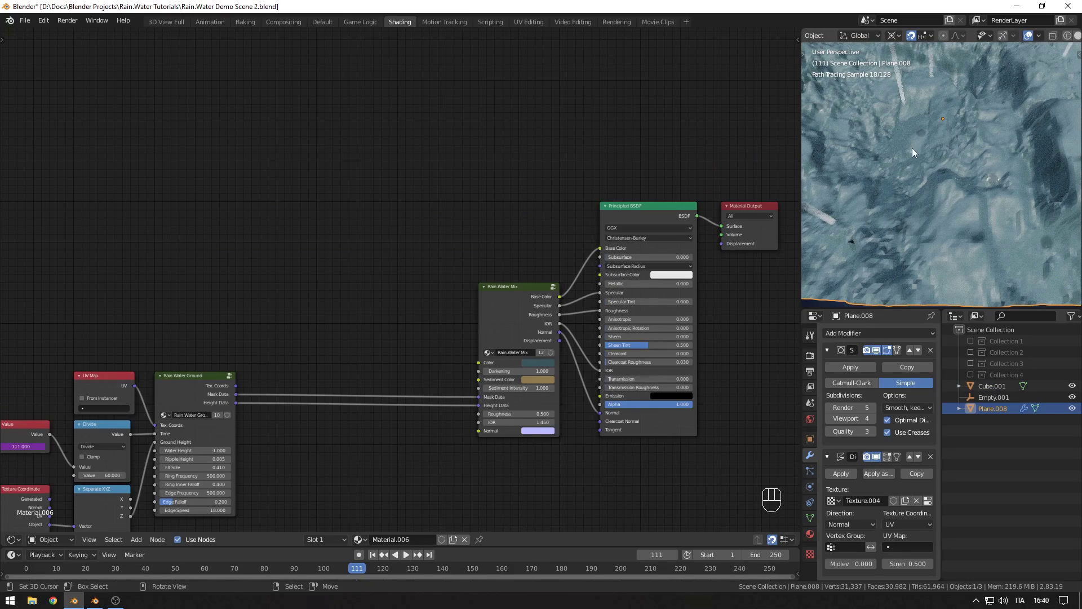
alt+scroll(881, 247, down, 2)
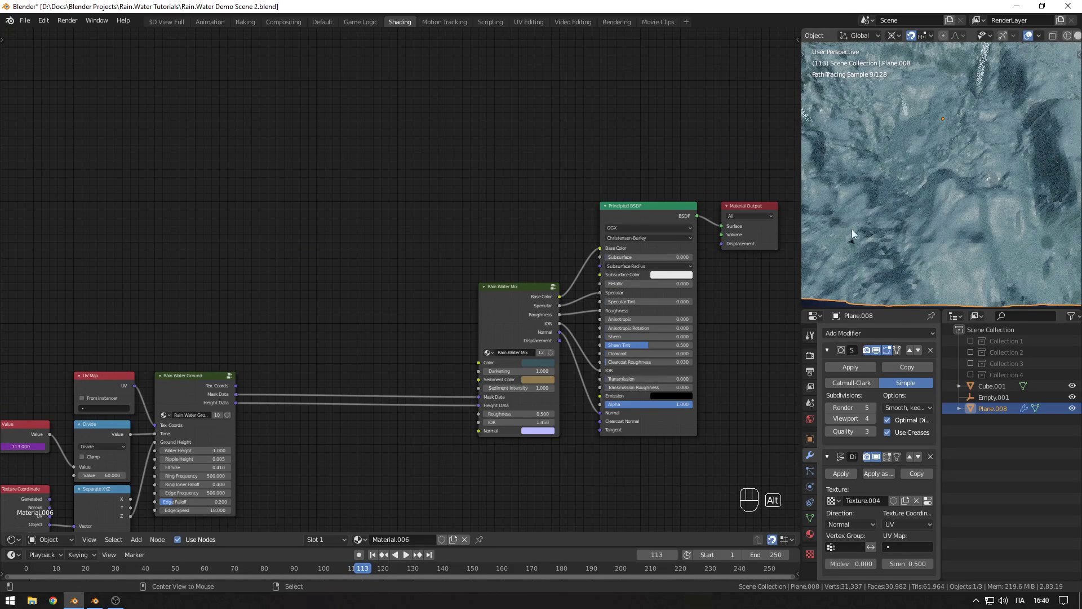
alt+scroll(969, 124, down, 1)
alt+scroll(967, 152, down, 2)
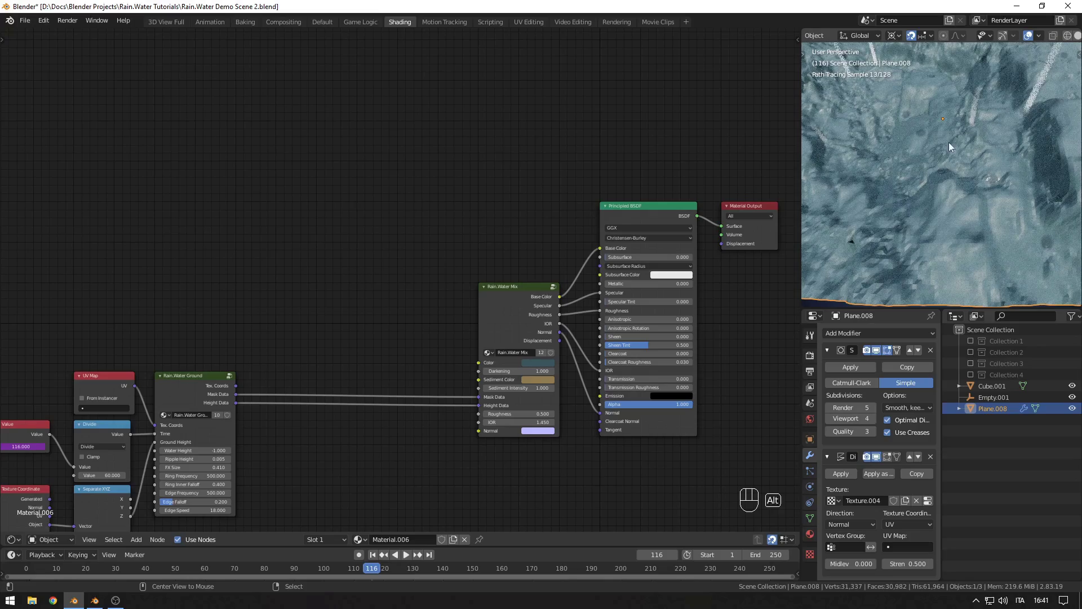
alt+scroll(935, 160, down, 2)
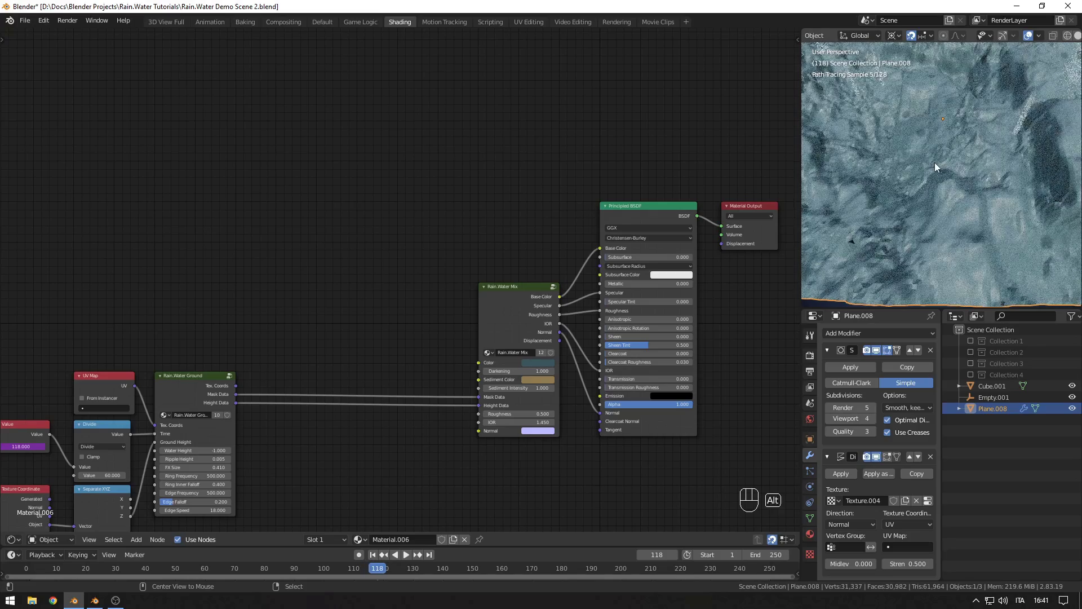
alt+scroll(934, 162, down, 3)
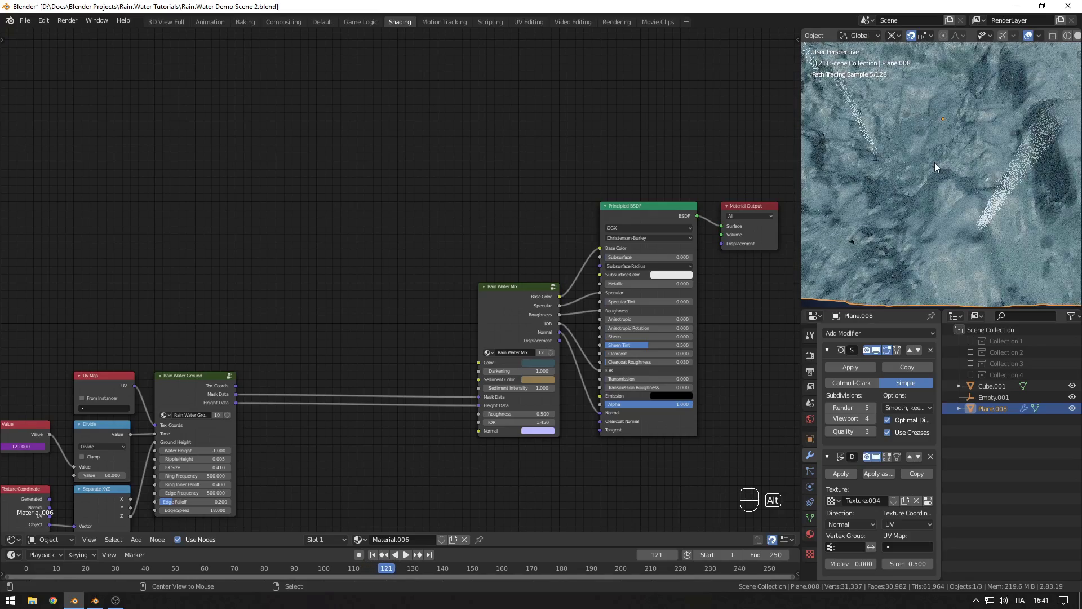
alt+scroll(934, 162, down, 1)
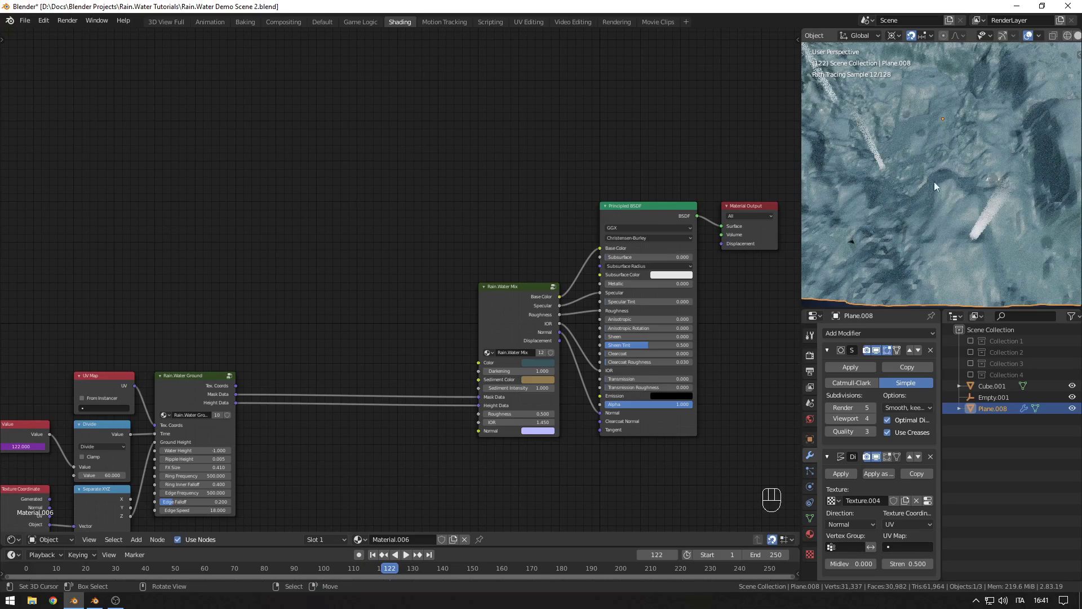
Step: Switch the rain cube's emission Multiply node to the Displaced output of Rain.Water Volumetrics and inspect the rain at frame 40
click(990, 385)
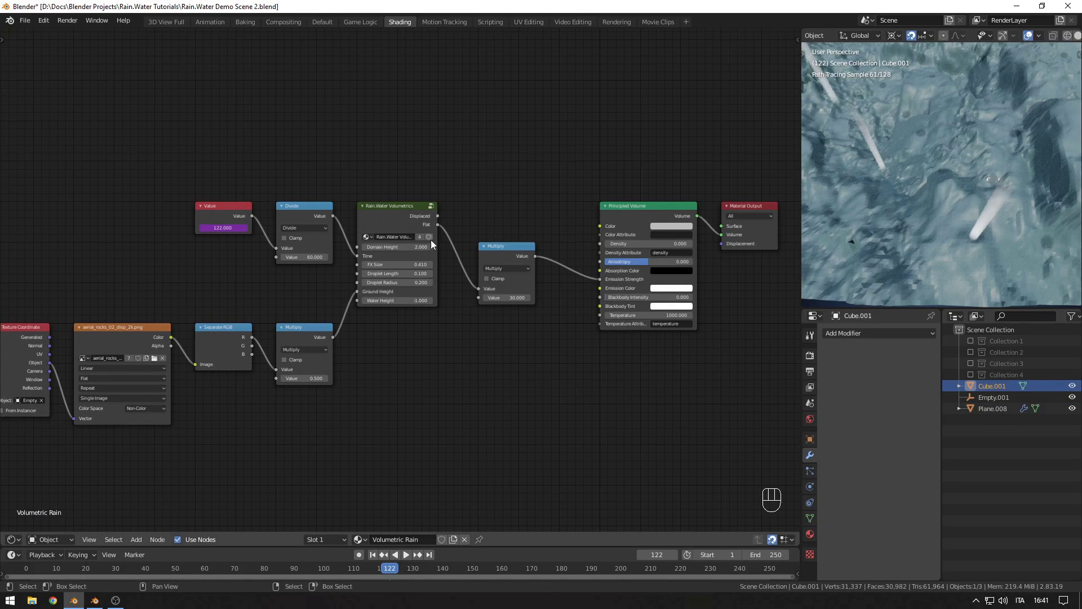
mouse_move(438, 225)
mouse_down()
mouse_move(451, 214)
mouse_move(438, 216)
mouse_up()
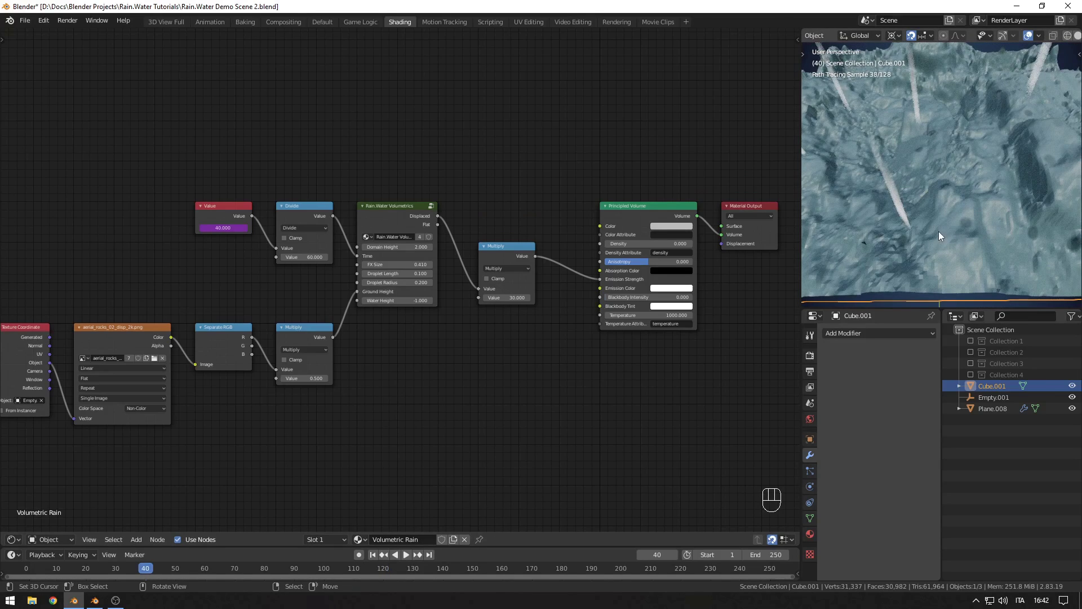
scroll(938, 232, down, 6)
scroll(935, 178, up, 5)
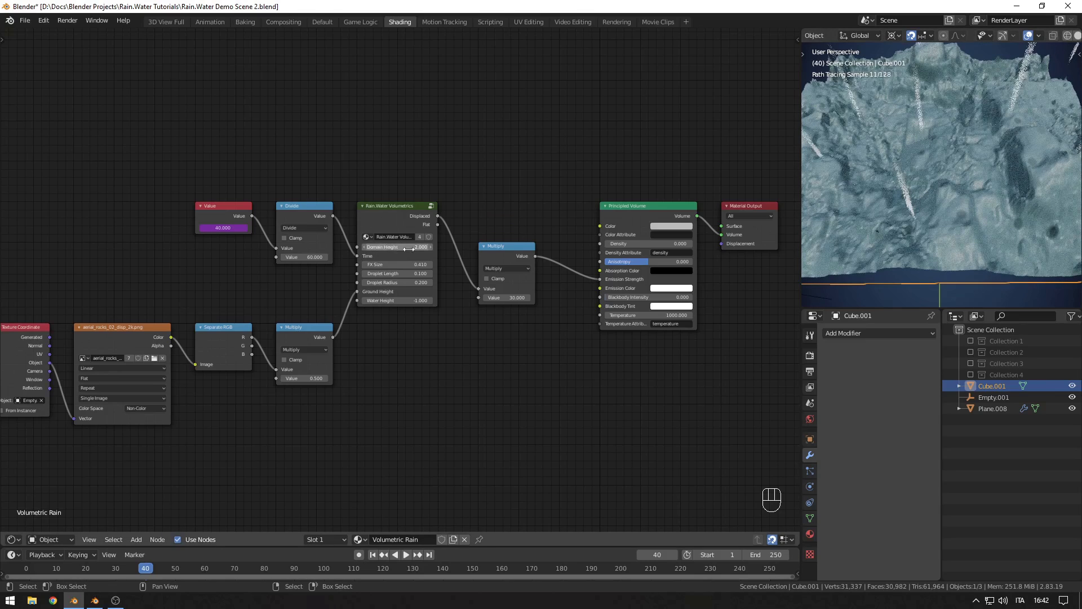
Step: Set the Domain Height of the Rain.Water Volumetrics node to 6.241, matching the rain cube's Z dimension
click(393, 216)
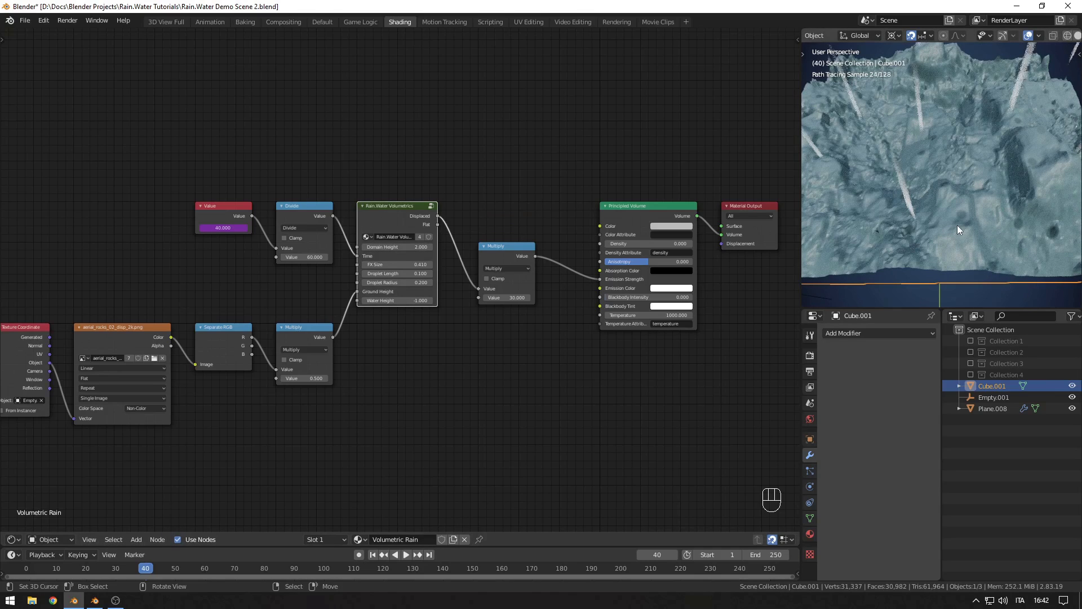
key(n)
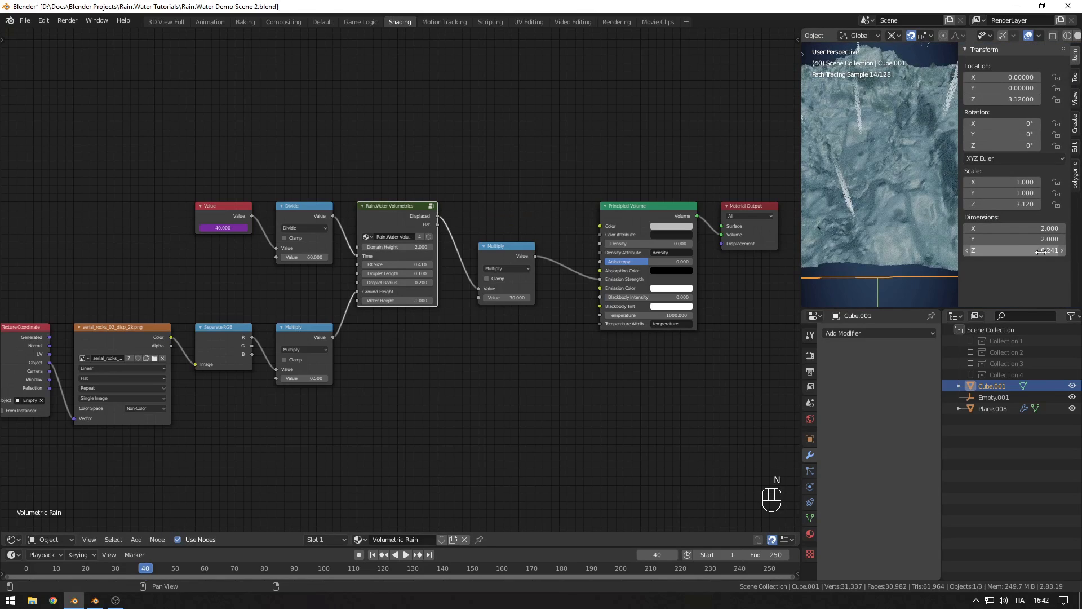
key(n)
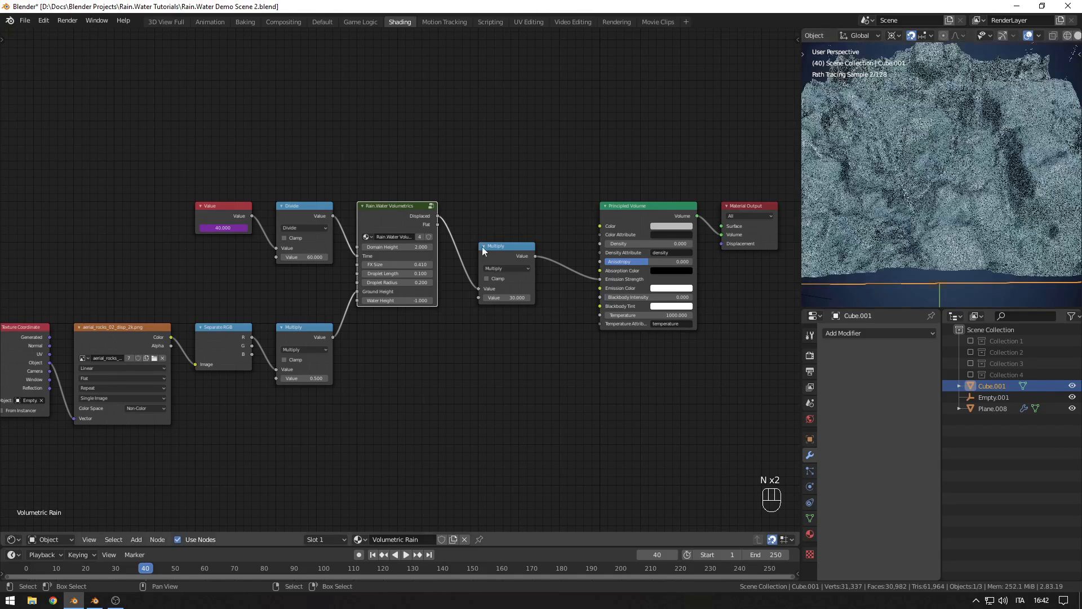
click(393, 246)
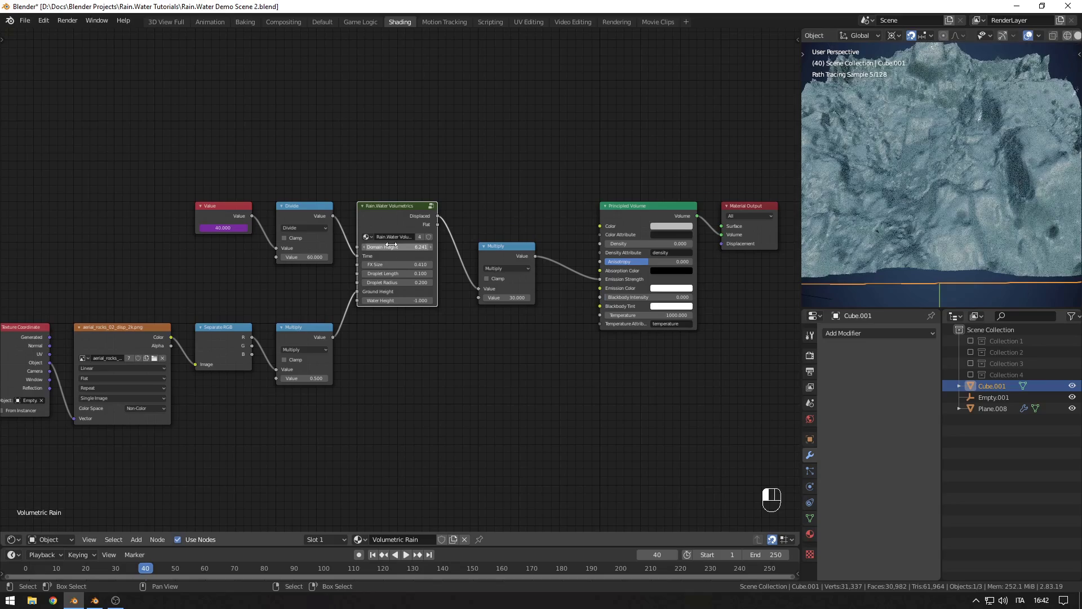
Step: Advance the timeline from frame 40 to 54 up close and examine where the raindrops hit the displaced rocks
scroll(953, 217, up, 3)
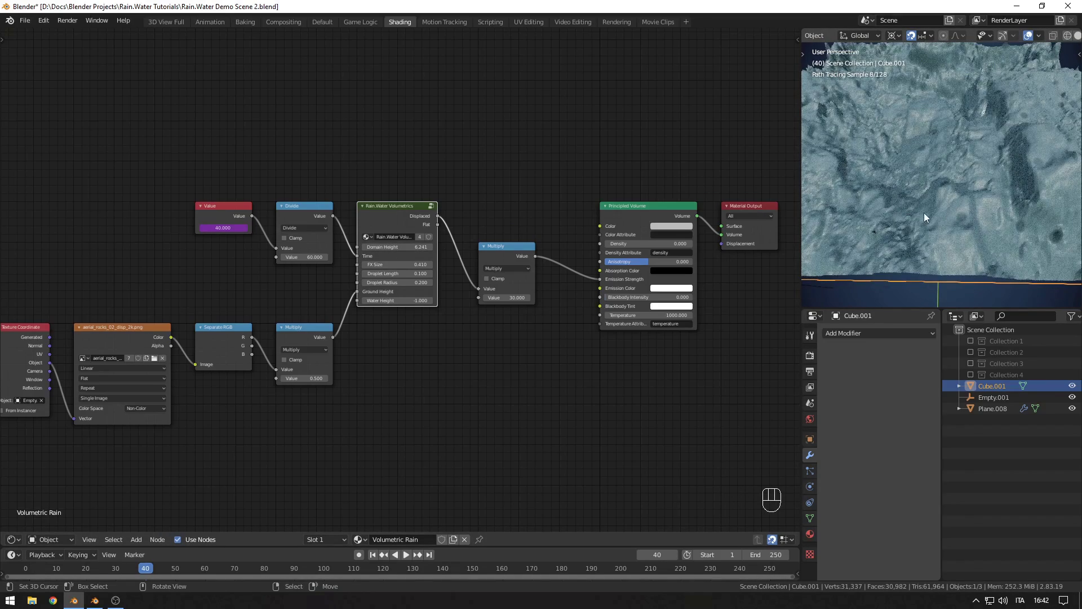
key(alt+a)
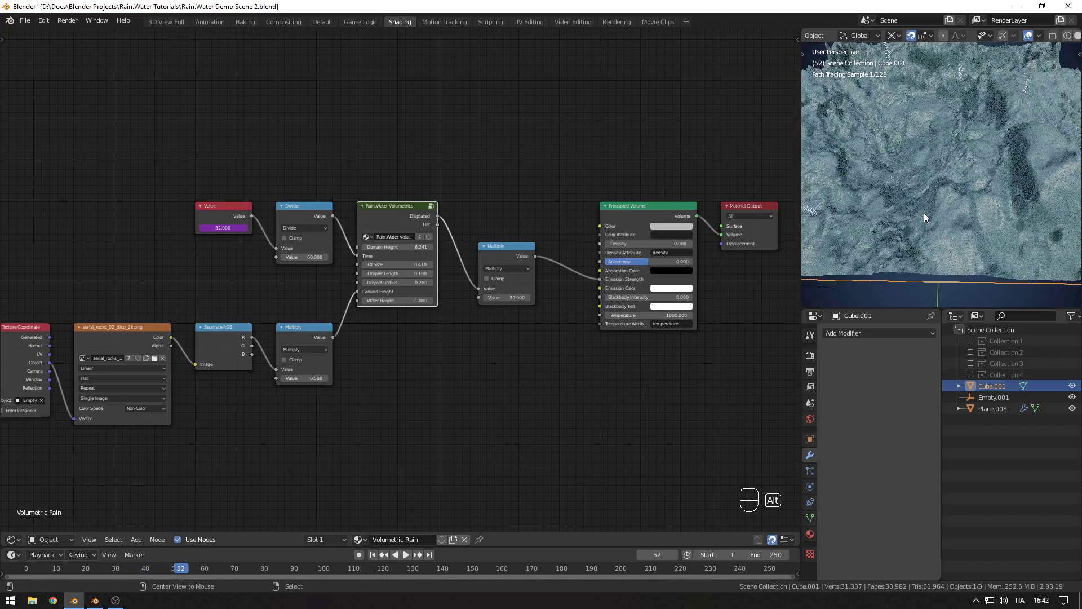
key(alt+a)
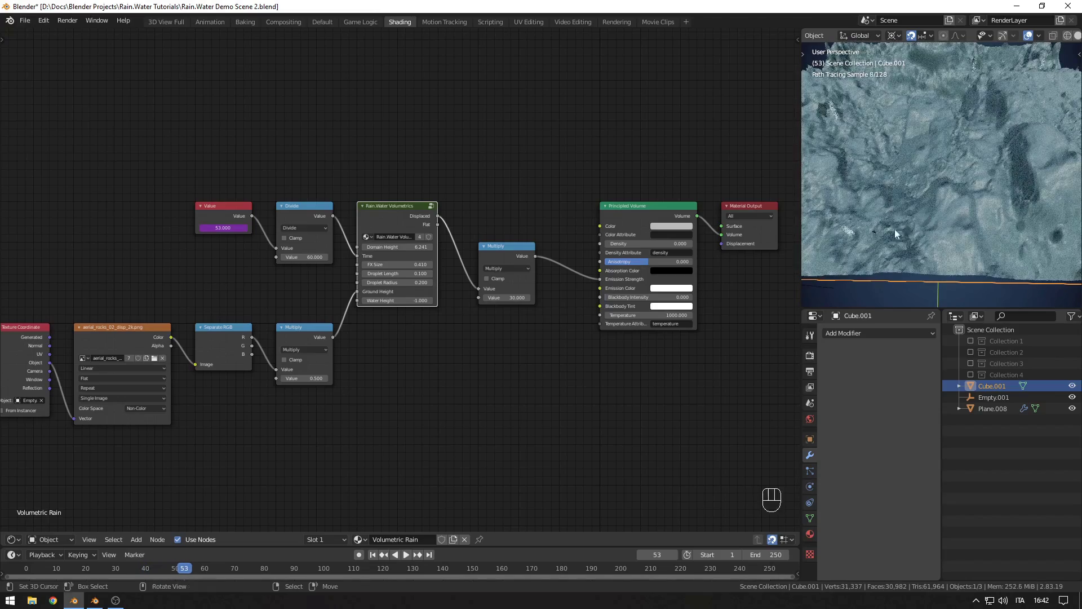
alt+scroll(857, 235, up, 1)
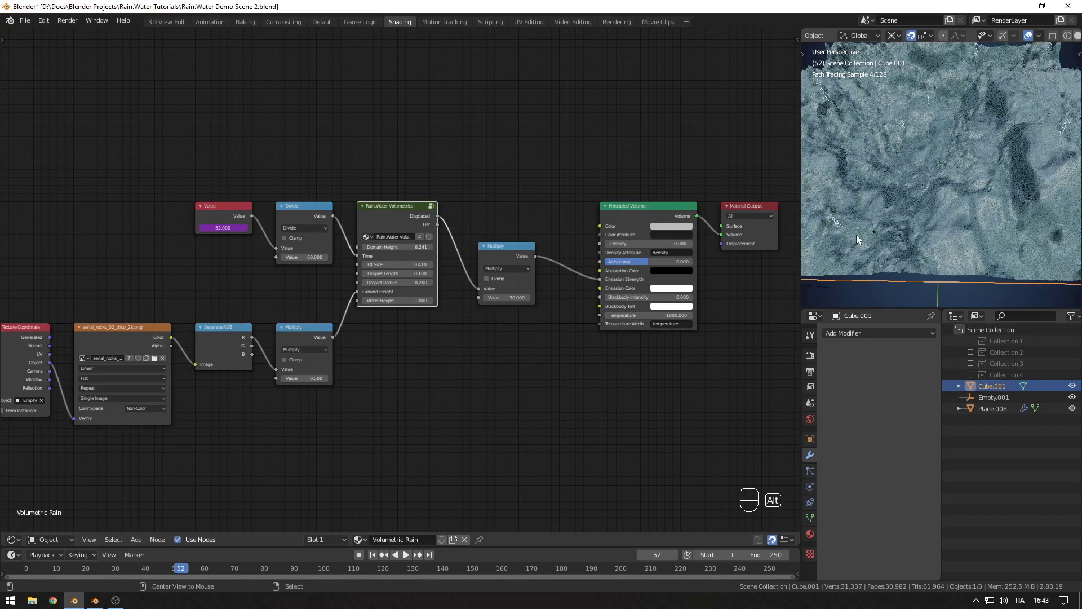
alt+scroll(873, 236, down, 1)
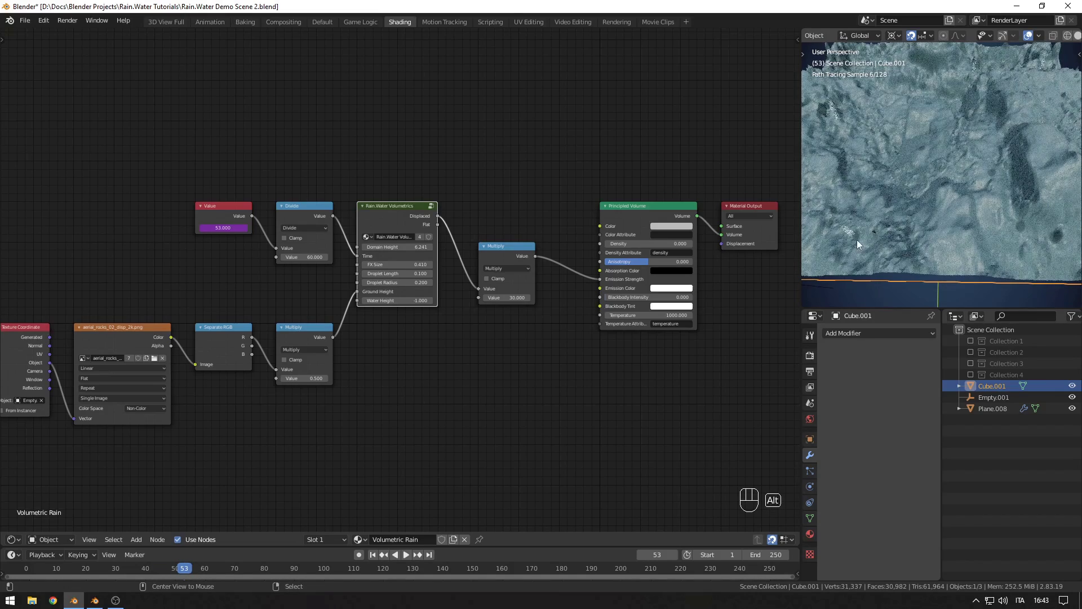
alt+scroll(920, 231, down, 1)
scroll(941, 226, down, 3)
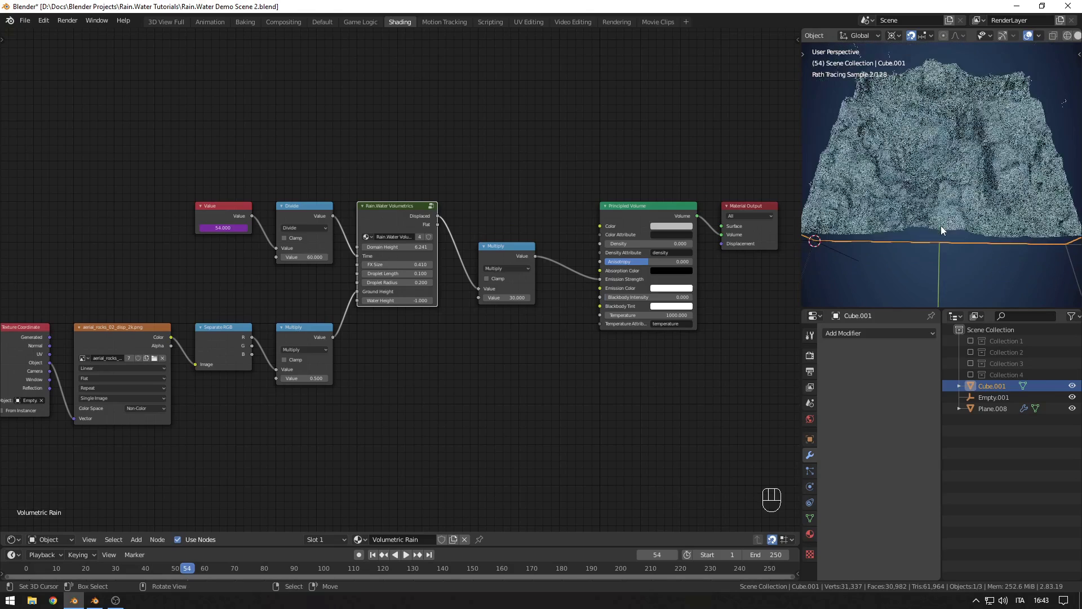
Step: Step through frames 54 to 67 over the whole rock surface, checking that the drops and splashes follow its relief
shift+scroll(939, 234, up, 2)
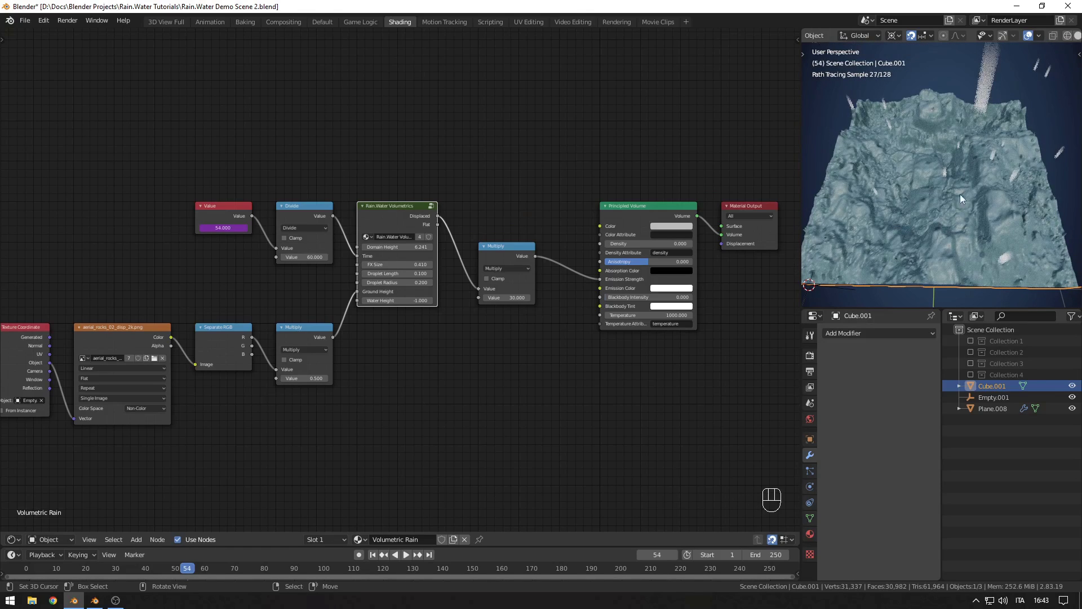
alt+scroll(882, 184, down, 3)
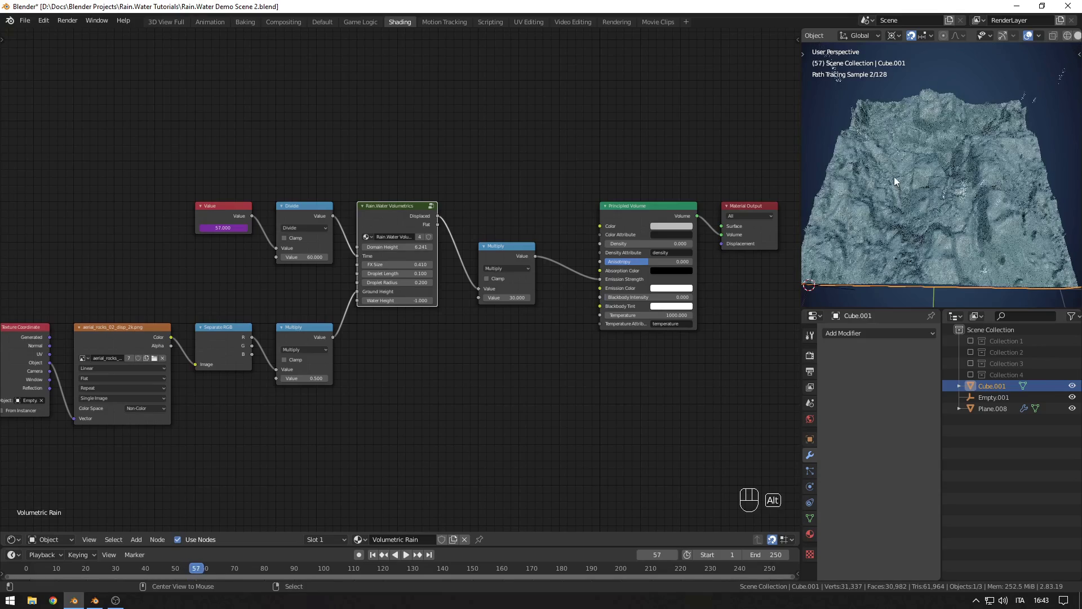
alt+scroll(895, 177, down, 2)
shift+scroll(896, 177, up, 2)
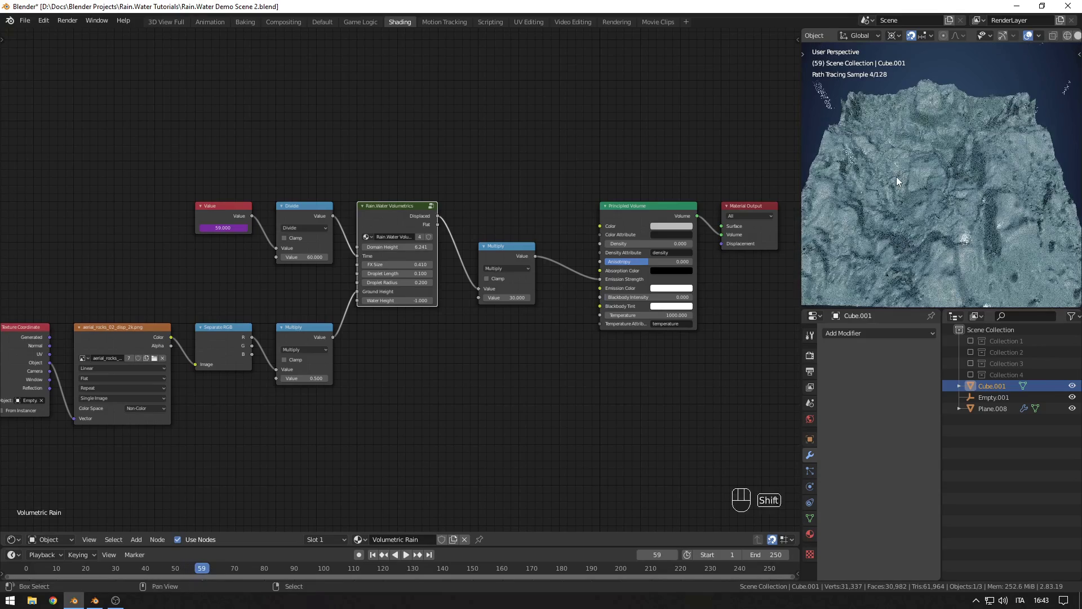
middle_drag(898, 131, 898, 165)
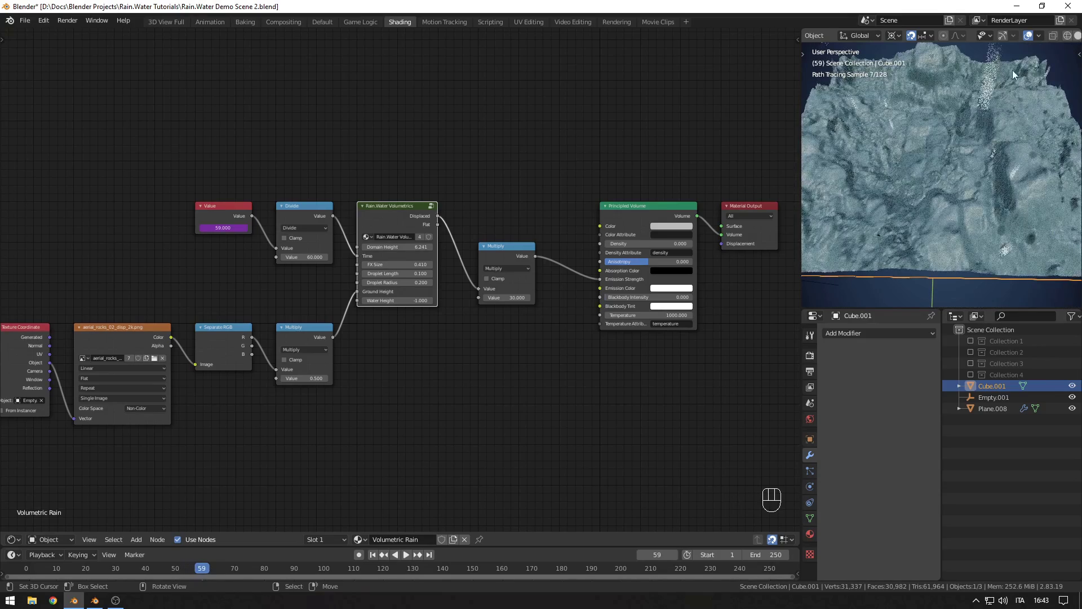
alt+scroll(919, 186, down, 2)
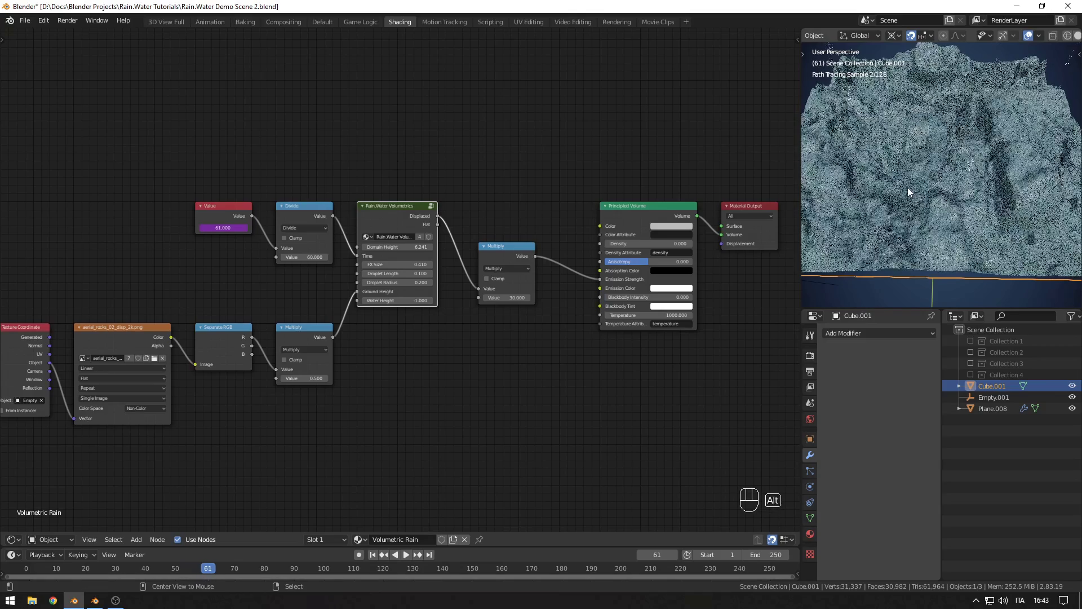
alt+scroll(908, 189, down, 3)
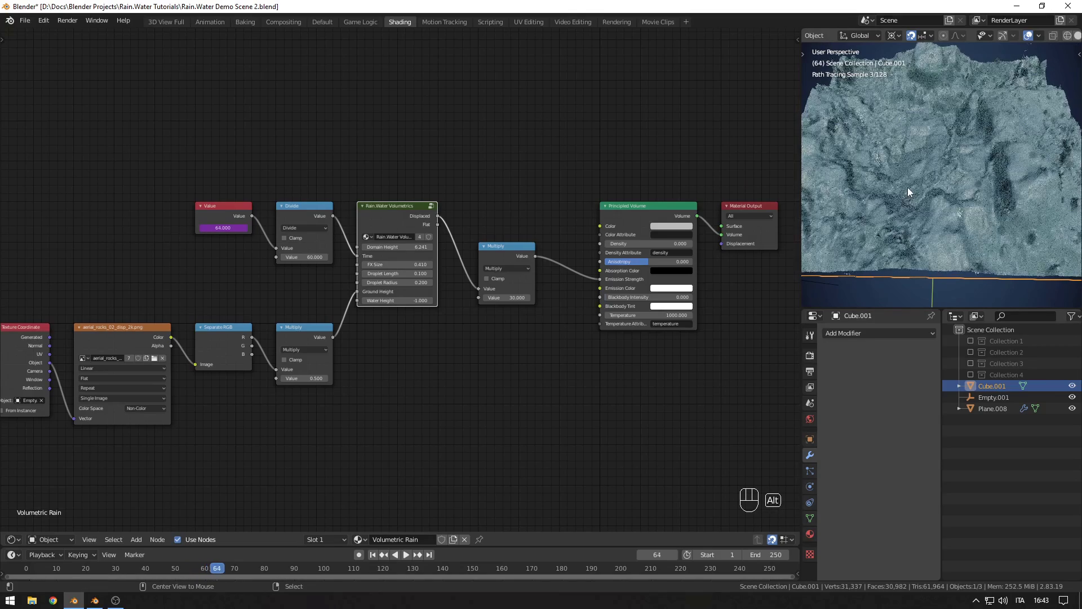
alt+scroll(908, 187, down, 2)
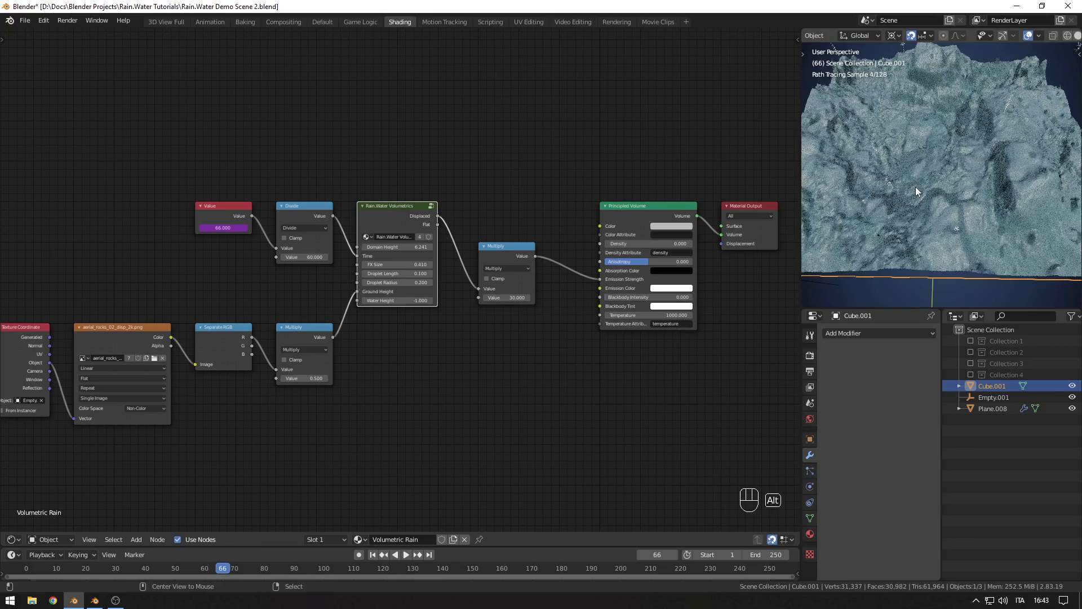
alt+scroll(916, 187, down, 1)
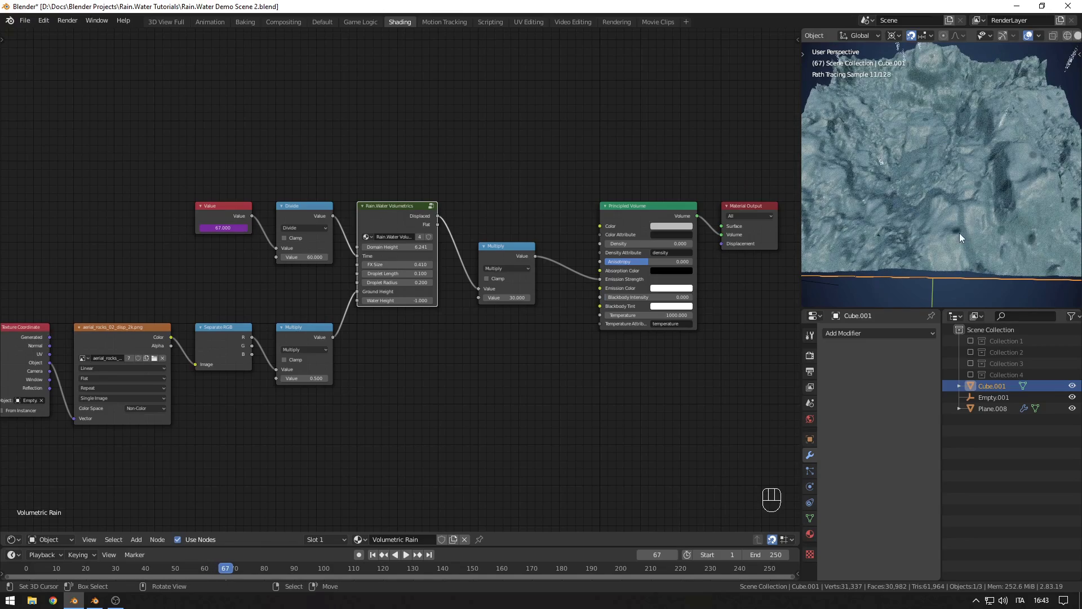
alt+scroll(898, 206, up, 2)
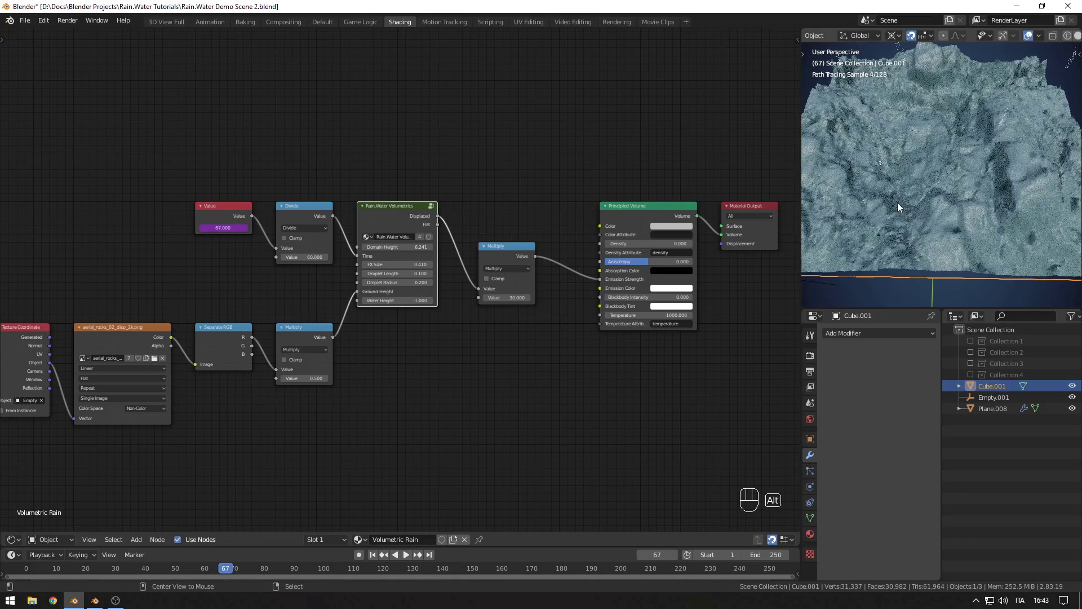
Step: Play the animation to frame 121 and inspect the full rain cube falling over the rocks from farther away
key(space)
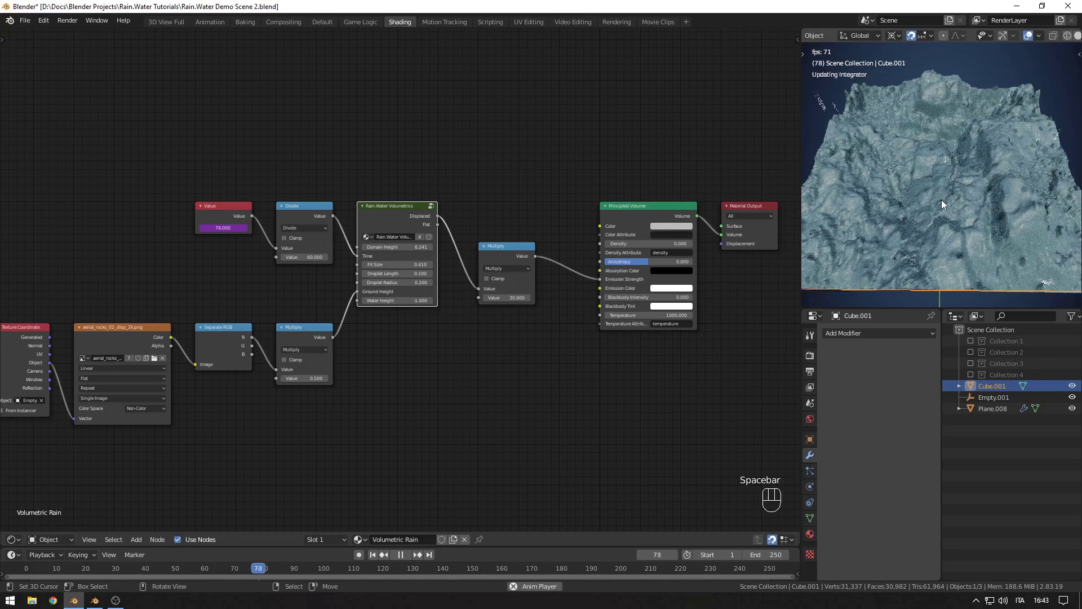
key(space)
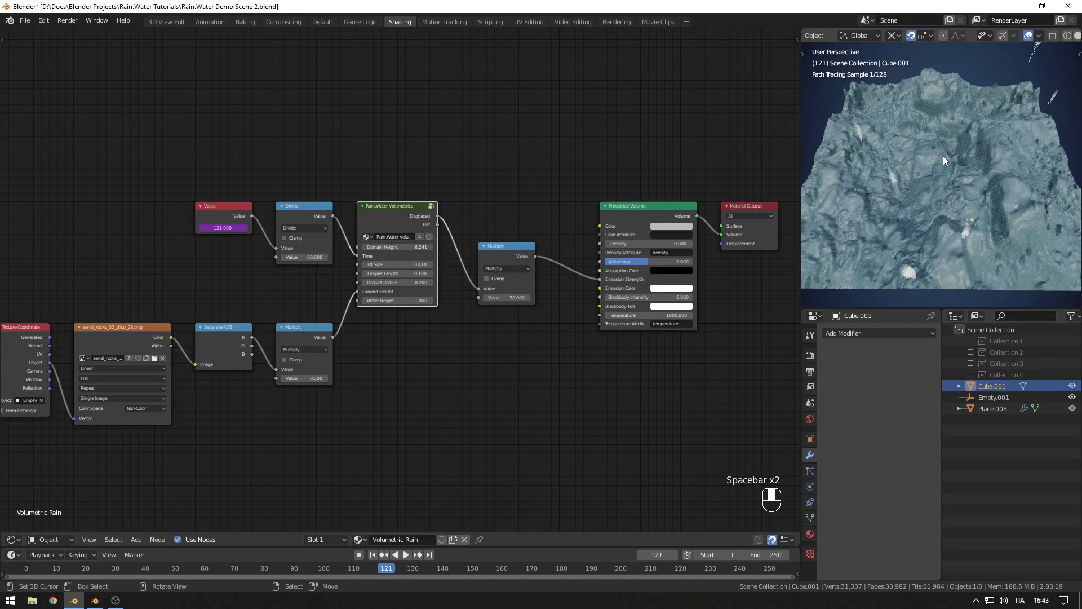
scroll(943, 156, down, 5)
middle_drag(943, 155, 931, 194)
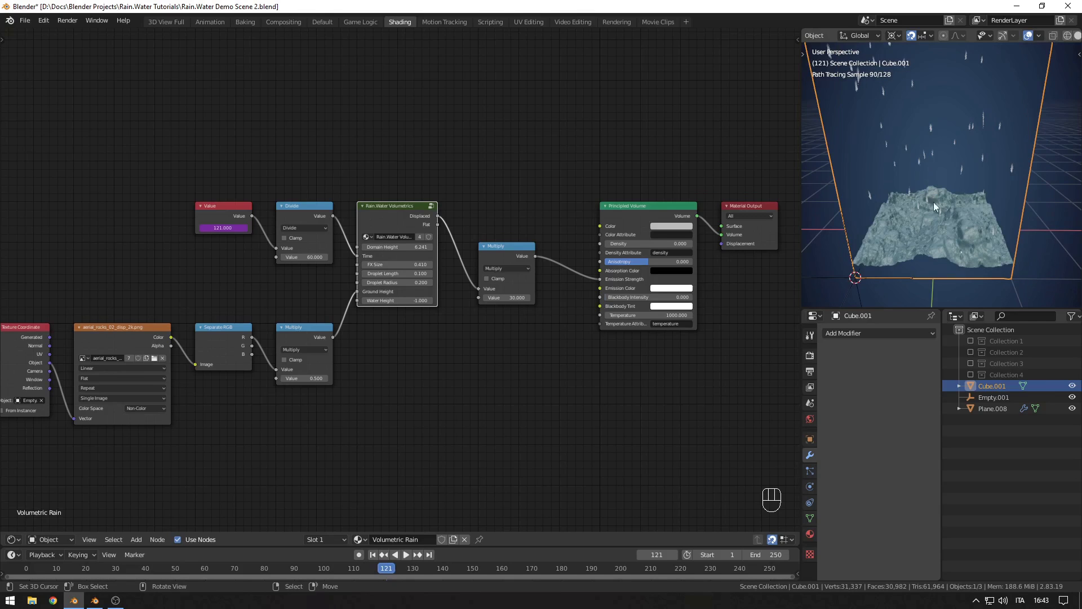
mouse_move(933, 202)
middle_down()
mouse_move(941, 175)
mouse_move(935, 199)
middle_up()
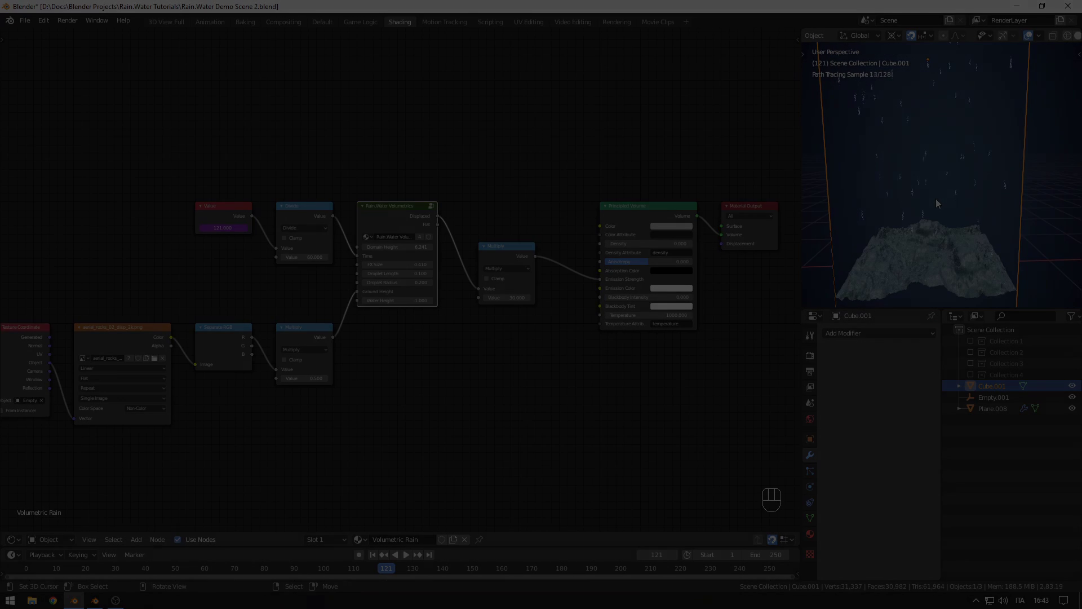